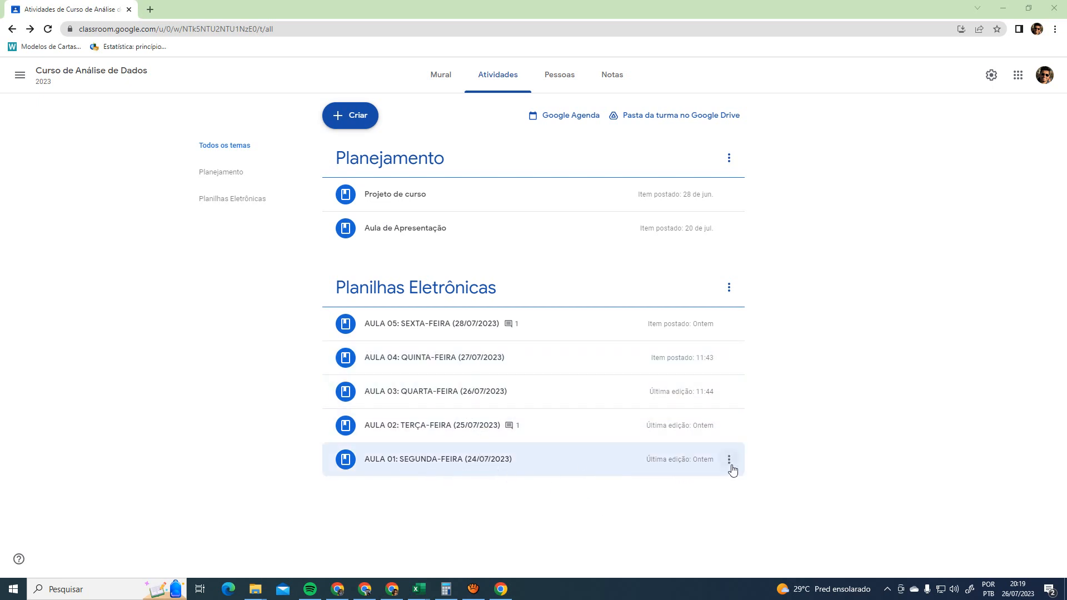
Append "AO VIVO" to the title of the AULA 01: SEGUNDA-FEIRA (24/07/2023) material and save it
{"action": "left_click", "coordinate": [729, 460]}
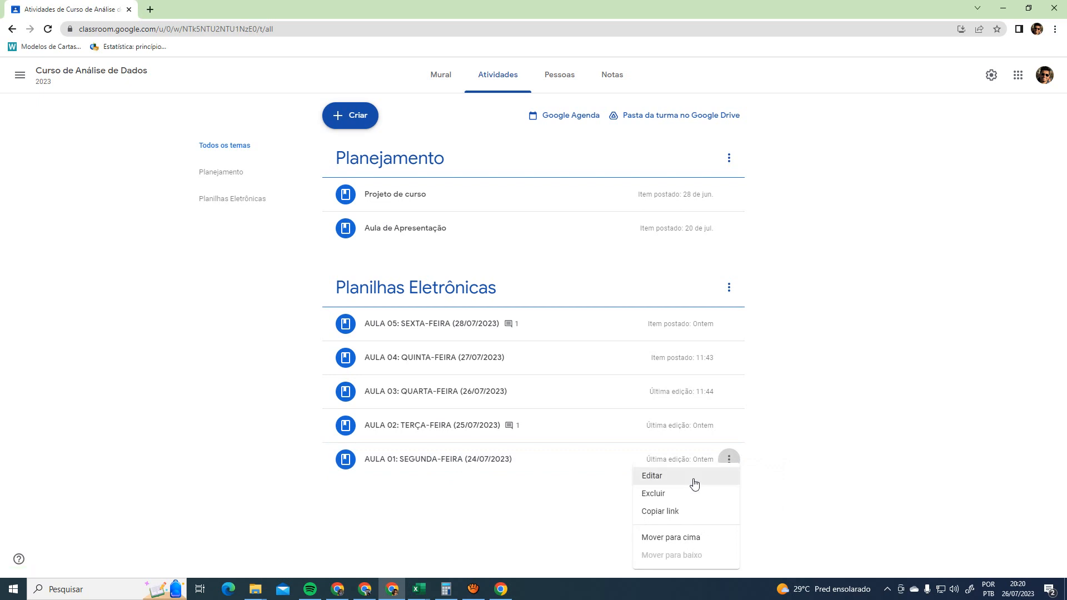
{"action": "left_click", "coordinate": [694, 481]}
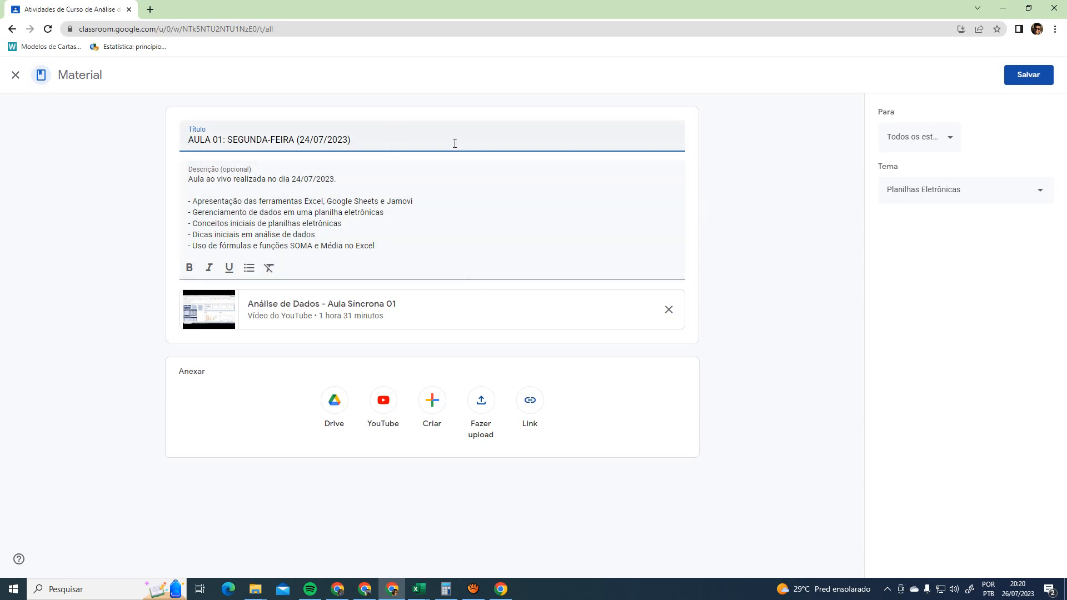
{"action": "type", "text": "AO VIVO"}
{"action": "left_click", "coordinate": [1029, 75]}
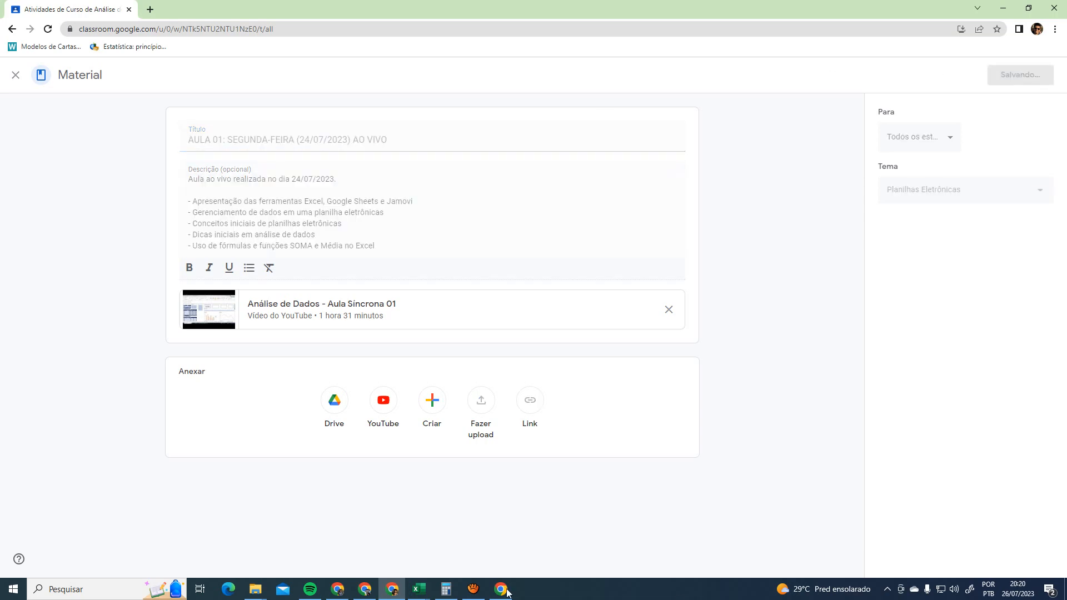
Check the participant list of the Google Meet call and return to Google Classroom
{"action": "left_click", "coordinate": [338, 590]}
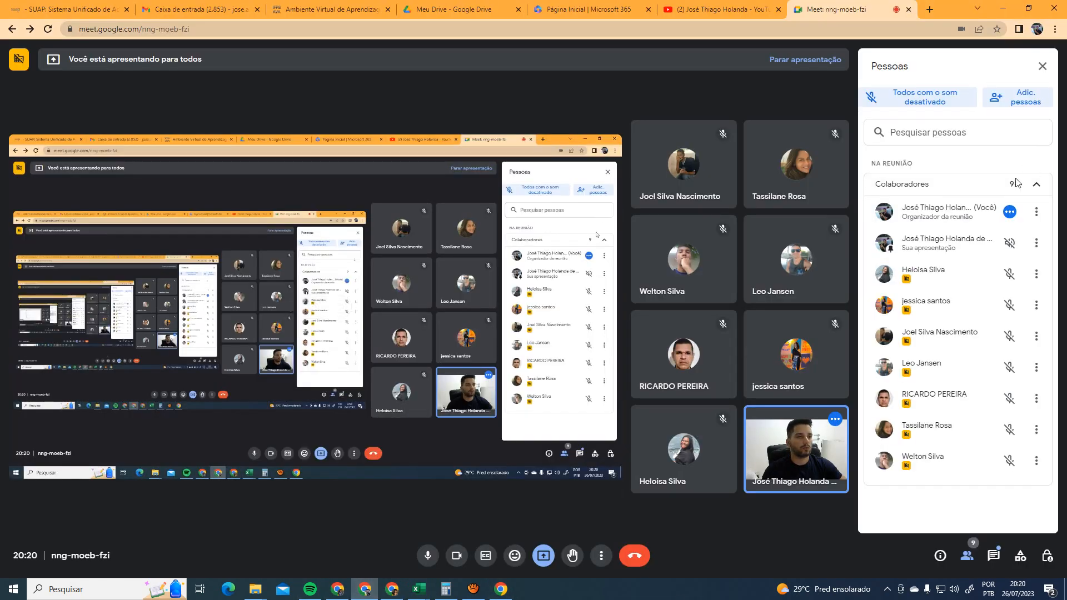
{"action": "key", "text": "alt+Tab"}
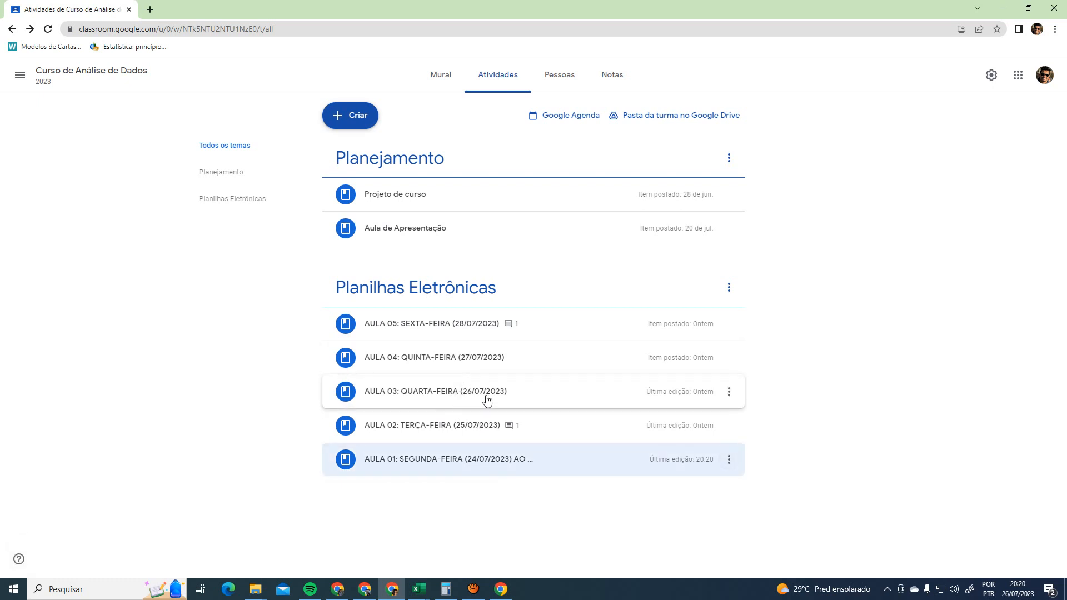
Replace "AO VIVO" with "*" in the title of the AULA 01: SEGUNDA-FEIRA material and save it
{"action": "left_click", "coordinate": [729, 460]}
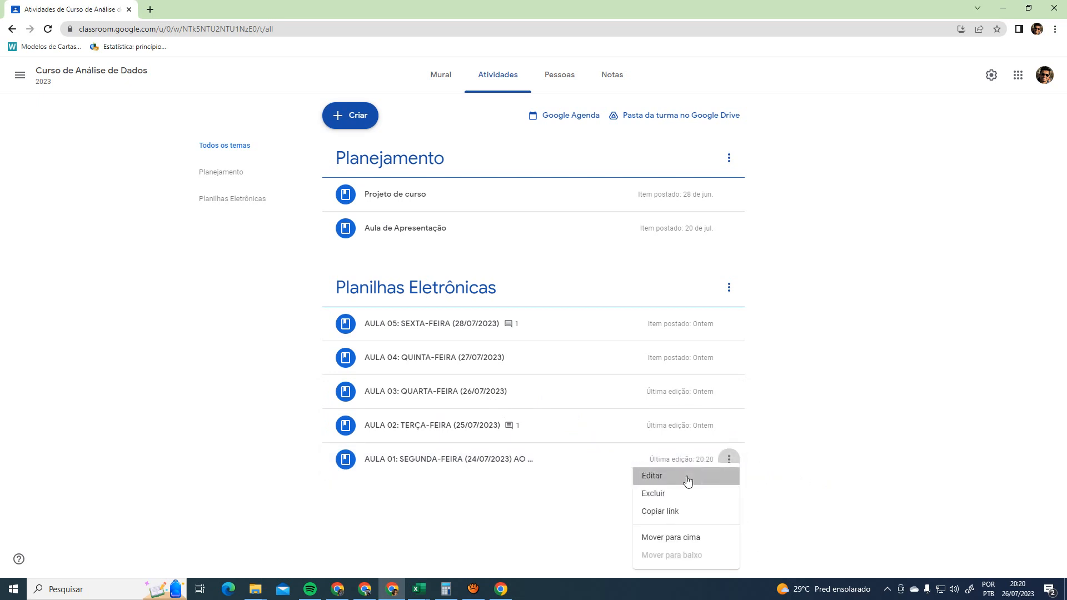
{"action": "left_click", "coordinate": [688, 479]}
{"action": "left_click_drag", "start_coordinate": [352, 140], "coordinate": [422, 138]}
{"action": "key", "text": "BackSpace"}
{"action": "type", "text": "*"}
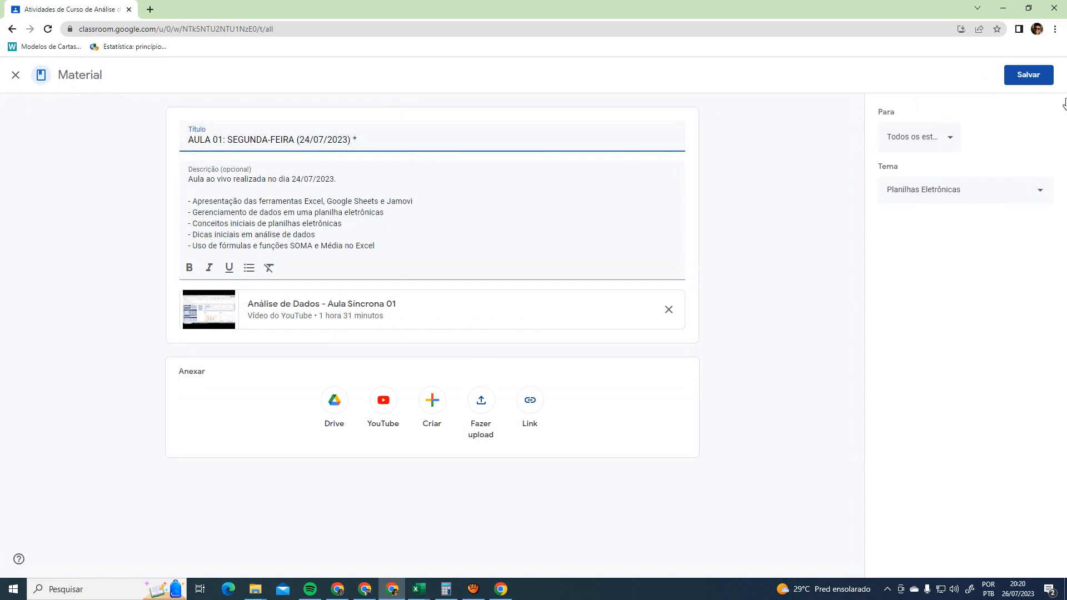
{"action": "left_click", "coordinate": [1031, 75]}
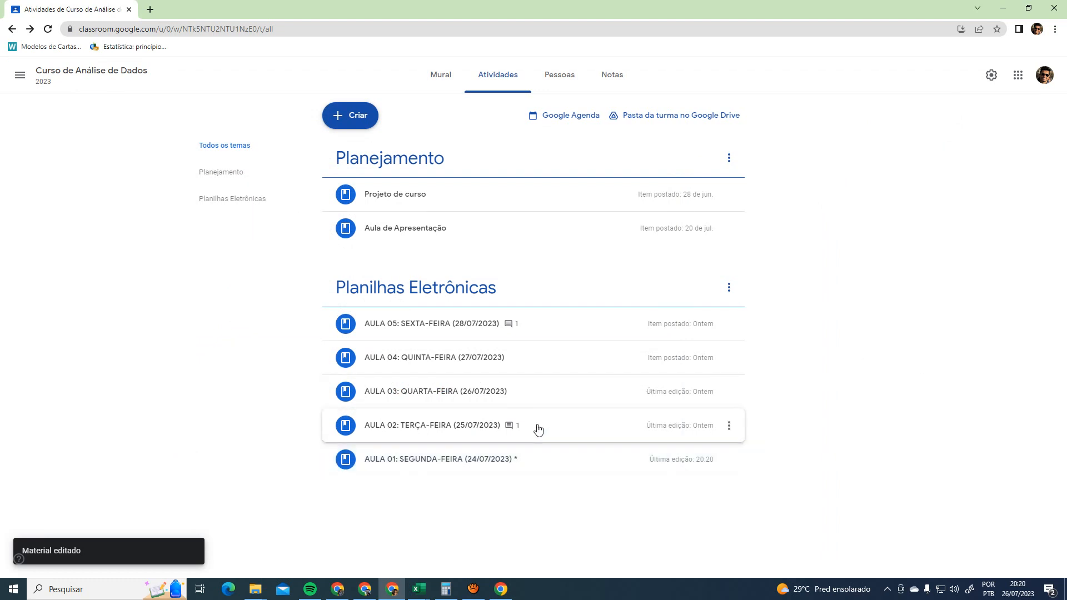
Expand the AULA 02: TERÇA-FEIRA (25/07/2023) material and review its topic list and attached video
{"action": "left_click", "coordinate": [537, 428]}
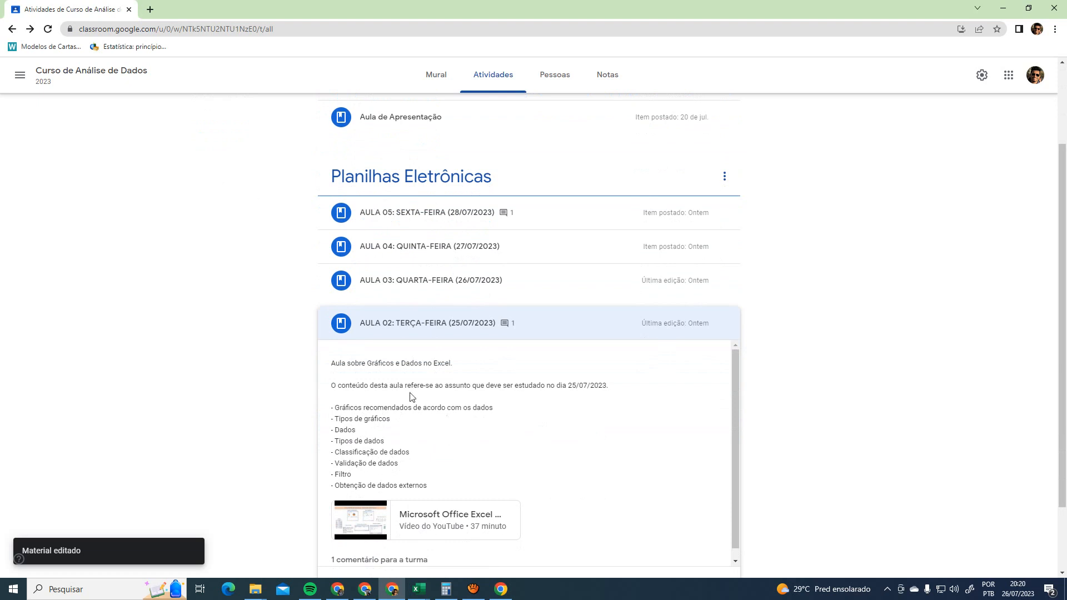
{"action": "scroll", "coordinate": [384, 422], "scroll_direction": "down", "scroll_amount": 1}
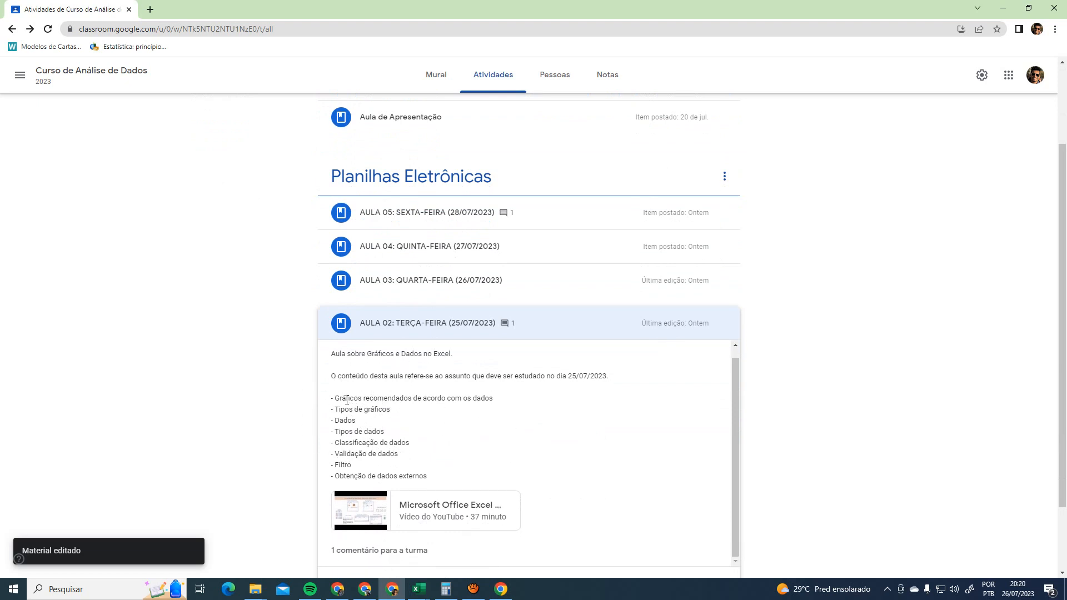
{"action": "scroll", "coordinate": [517, 435], "scroll_direction": "down", "scroll_amount": 2}
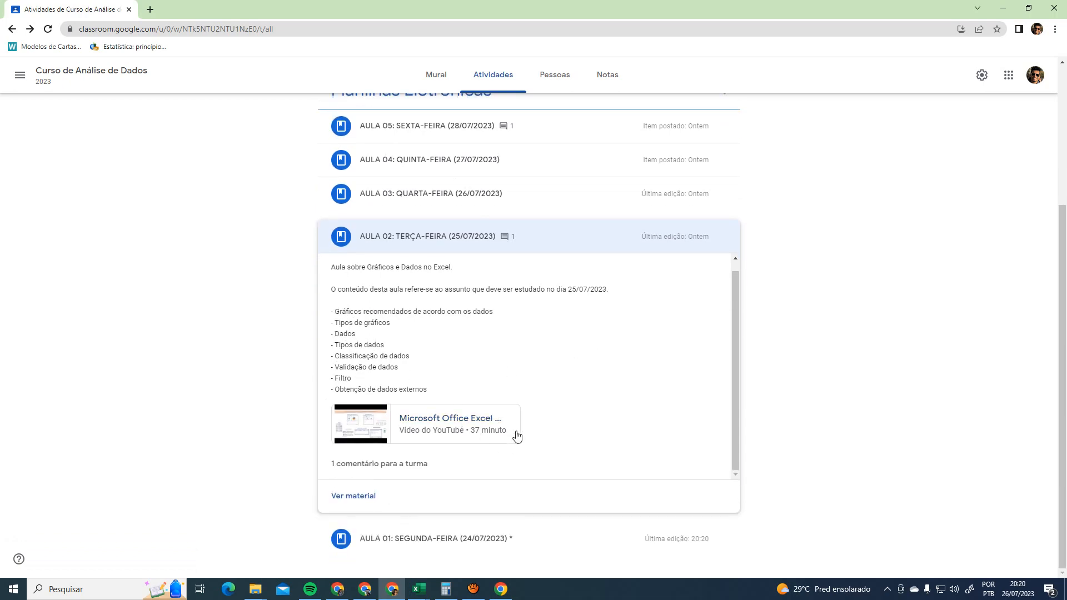
Switch to Google Meet, admit the waiting participant to the call, and return to Google Classroom
{"action": "key", "text": "alt+Tab"}
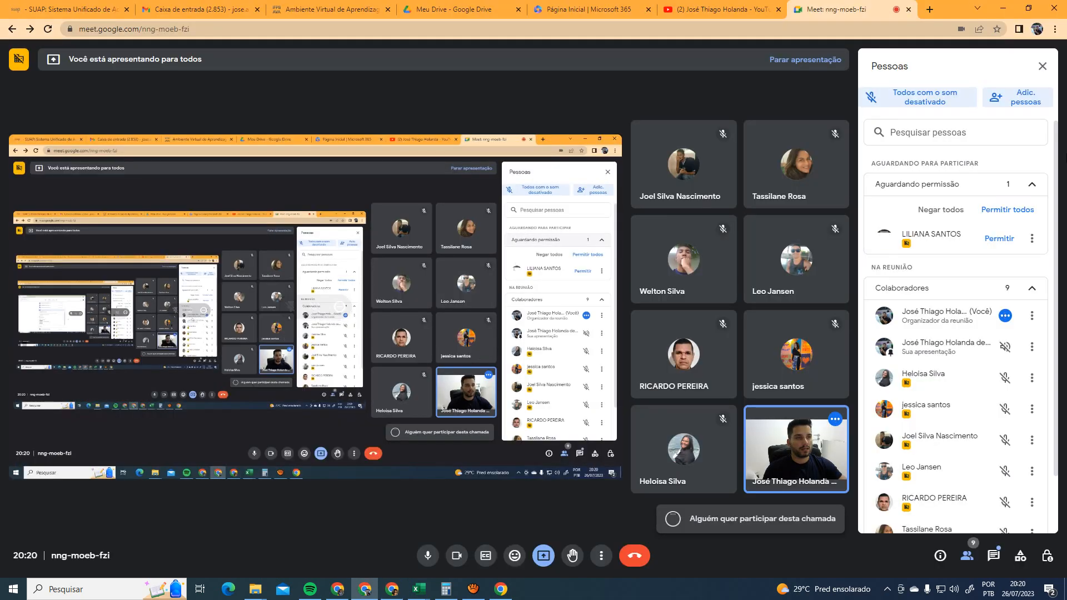
{"action": "left_click", "coordinate": [999, 239]}
{"action": "key", "text": "alt+Tab"}
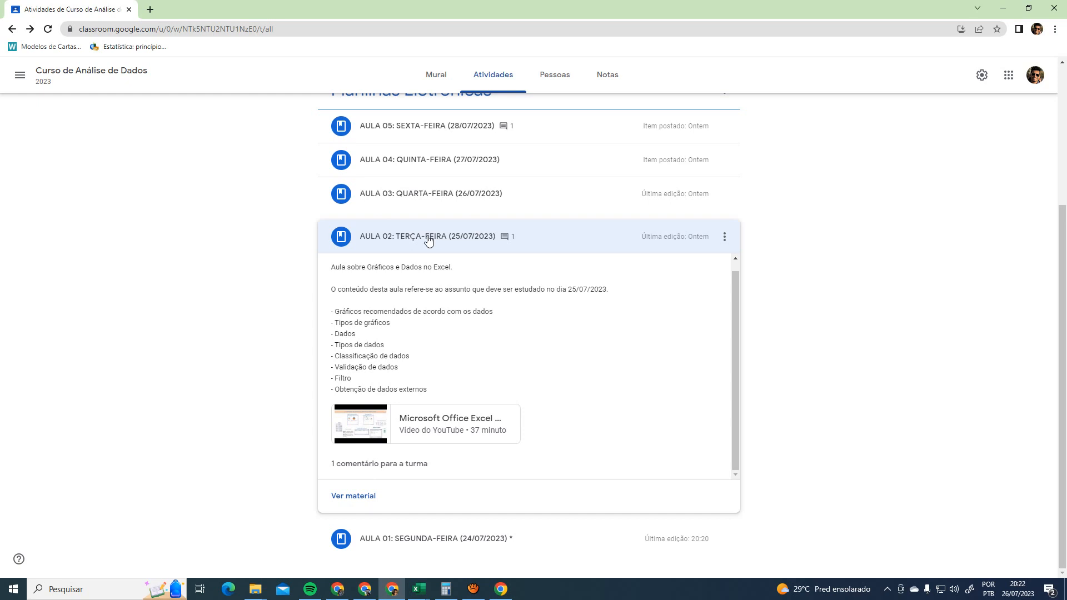
Post the class comment "Parabéns," followed by the student's first name on the AULA 02 material, and collapse the material
{"action": "left_click", "coordinate": [397, 476]}
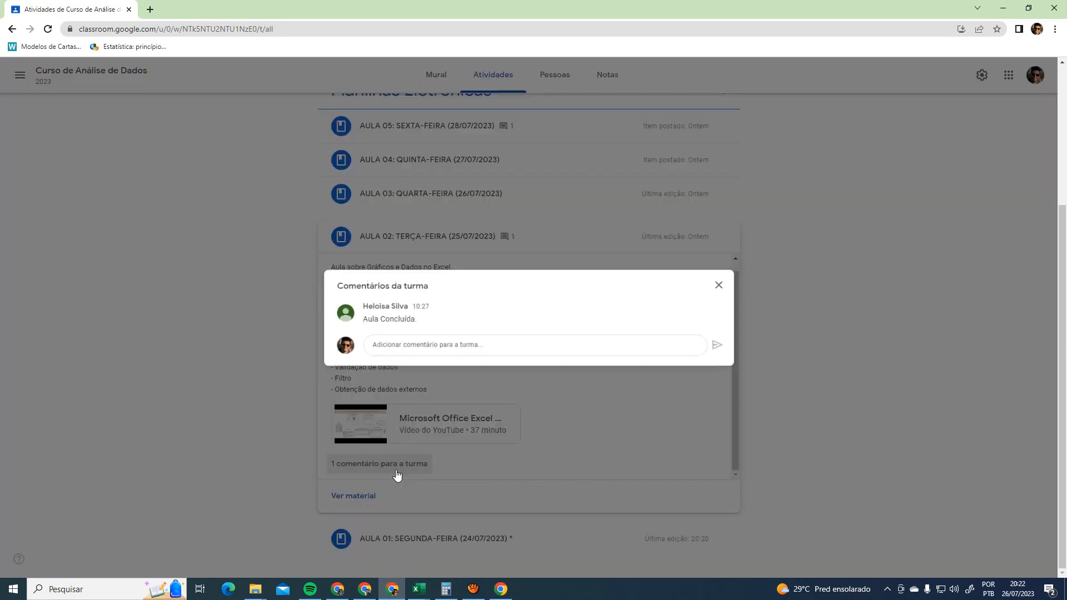
{"action": "left_click", "coordinate": [390, 347]}
{"action": "type", "text": "pARABÉM"}
{"action": "key", "text": "BackSpace"}
{"action": "key", "text": "BackSpace"}
{"action": "key", "text": "BackSpace"}
{"action": "key", "text": "BackSpace"}
{"action": "key", "text": "BackSpace"}
{"action": "key", "text": "BackSpace"}
{"action": "key", "text": "BackSpace"}
{"action": "type", "text": "Parabéns, Heloísa."}
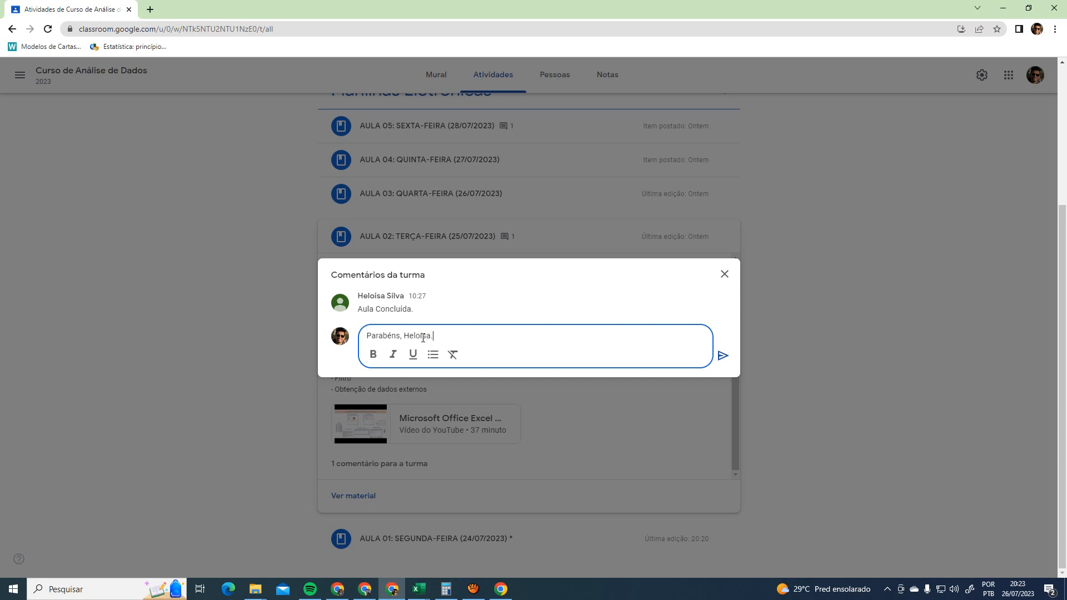
{"action": "left_click", "coordinate": [722, 356]}
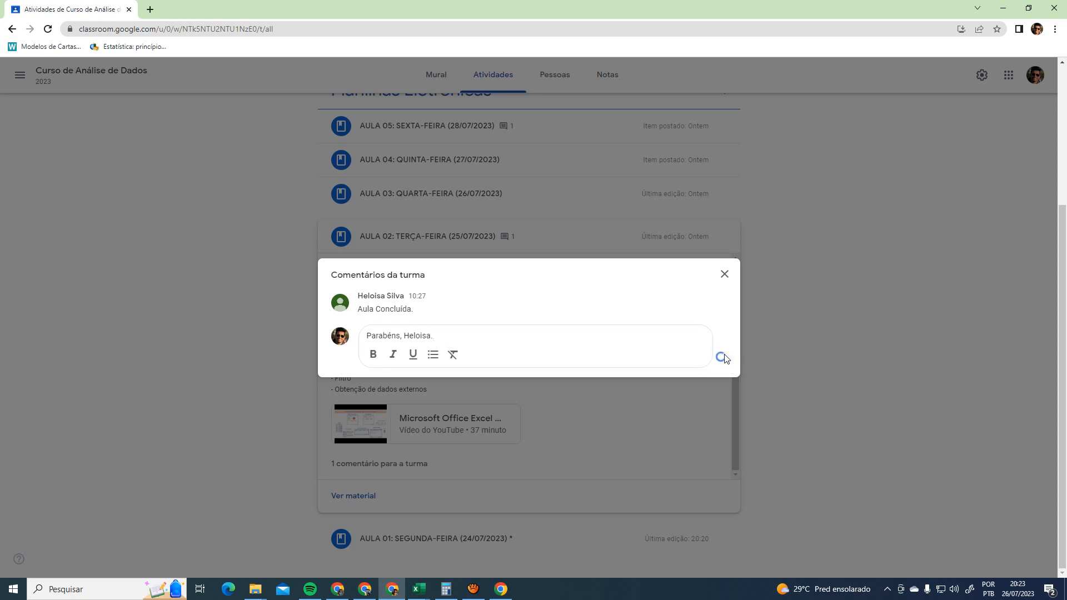
{"action": "left_click", "coordinate": [724, 268]}
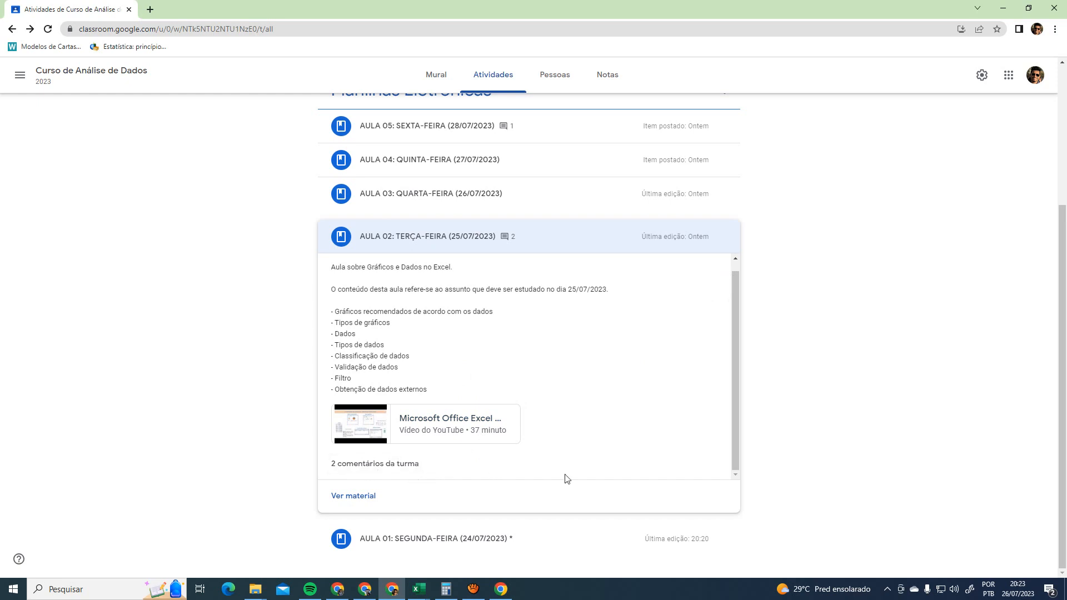
{"action": "left_click", "coordinate": [445, 238]}
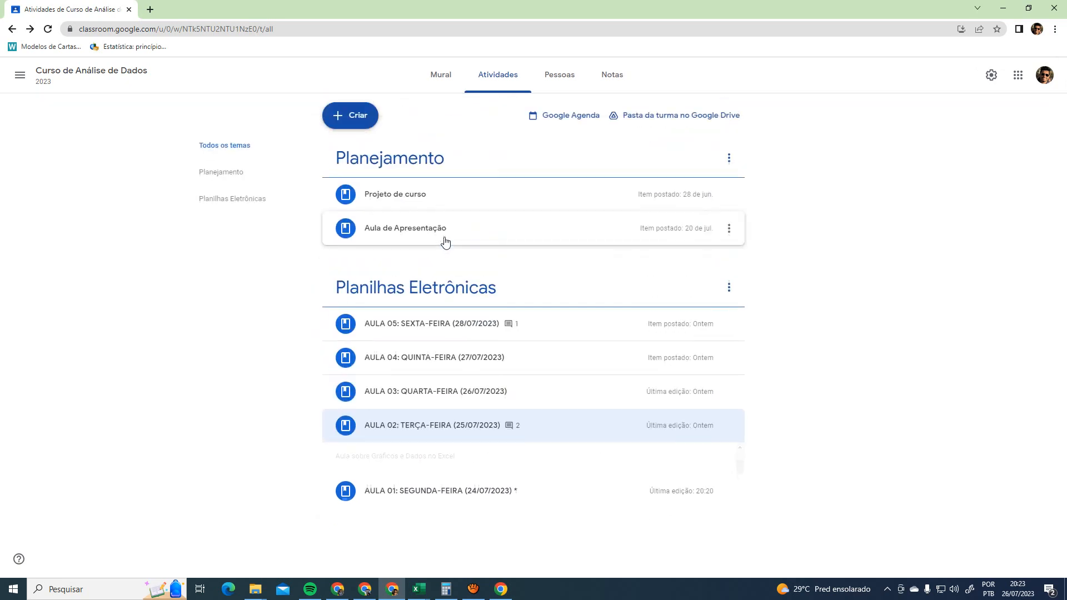
Review the descriptions of the AULA 03: QUARTA-FEIRA and AULA 04: QUINTA-FEIRA materials
{"action": "left_click", "coordinate": [477, 392]}
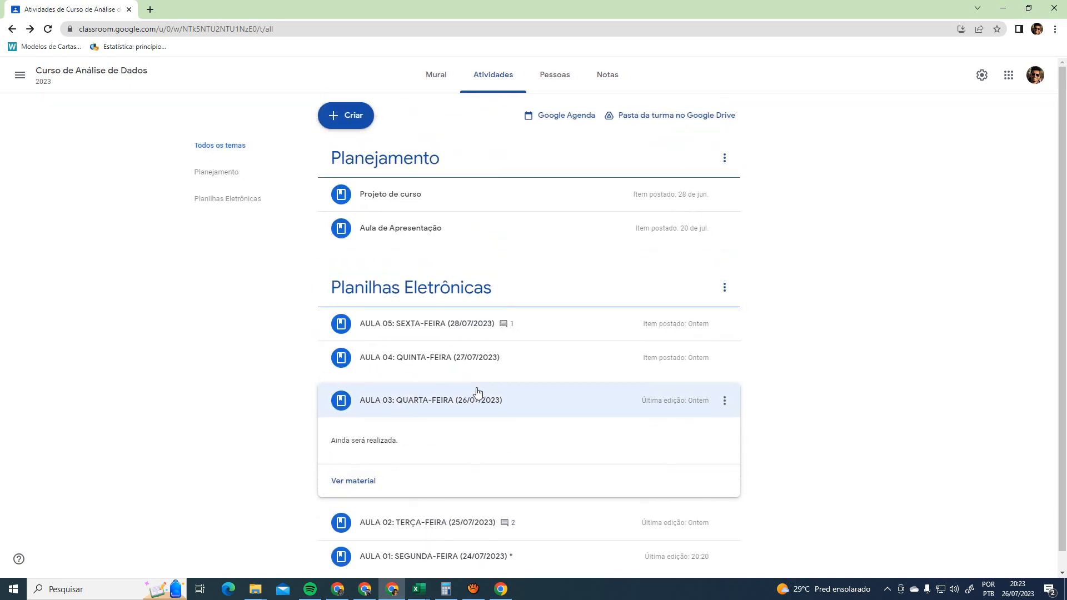
{"action": "left_click", "coordinate": [445, 385]}
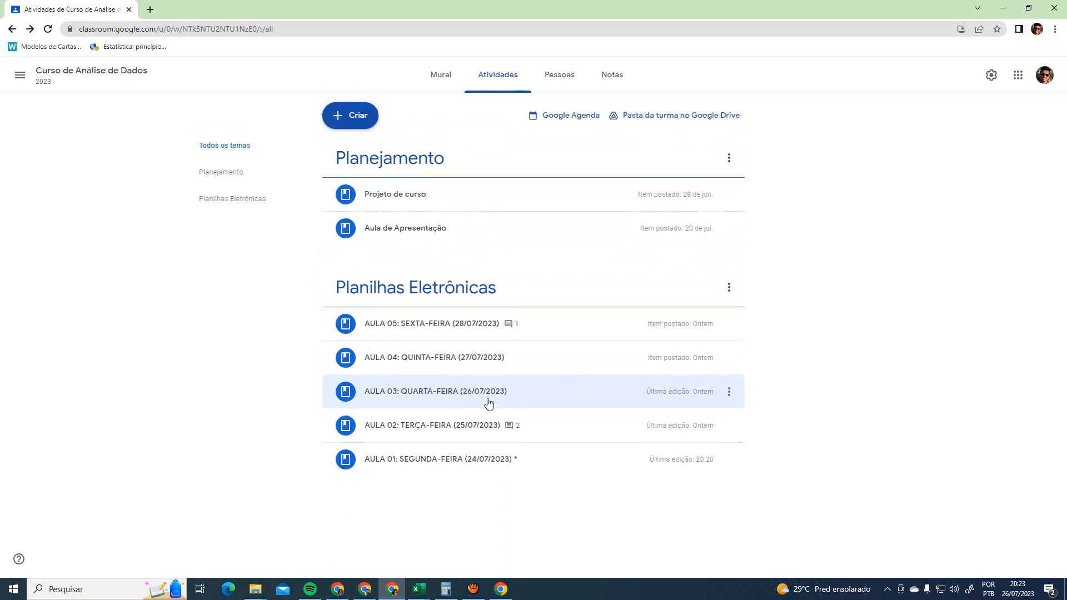
{"action": "left_click", "coordinate": [444, 398]}
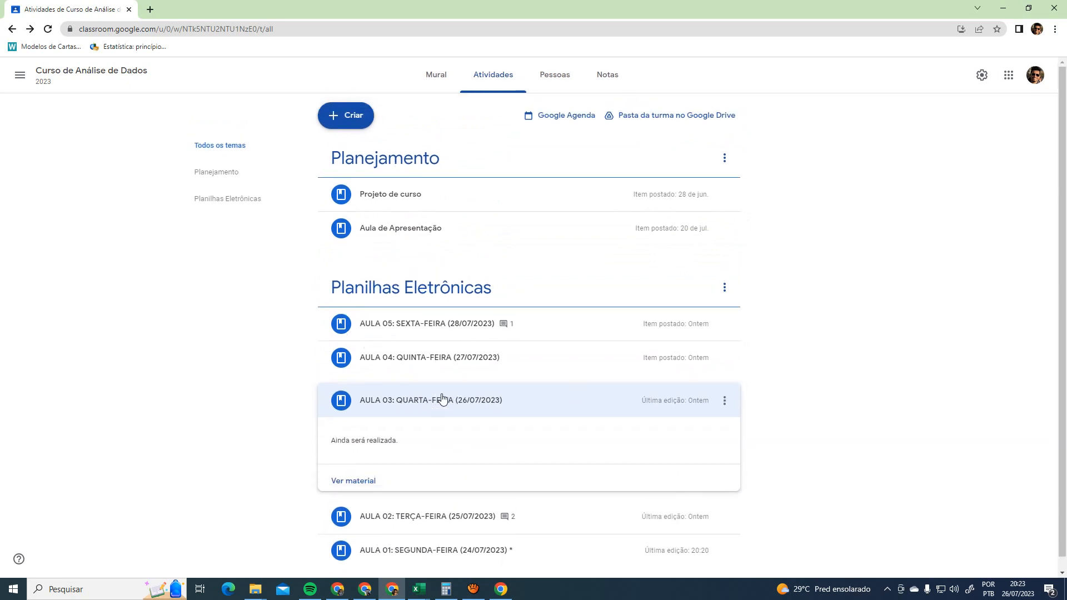
{"action": "left_click", "coordinate": [443, 397]}
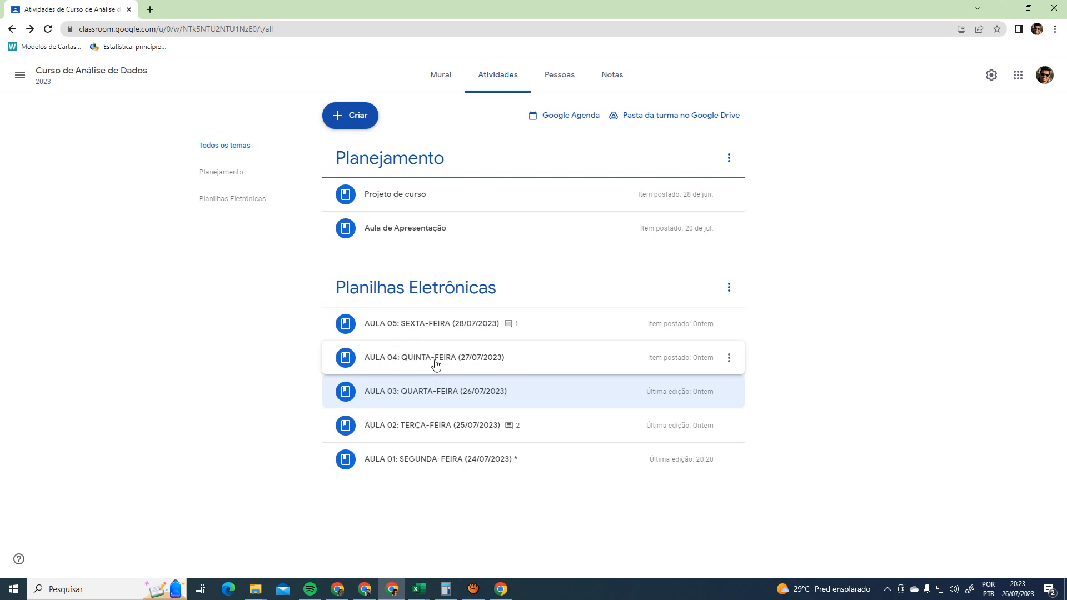
{"action": "left_click", "coordinate": [400, 362]}
{"action": "scroll", "coordinate": [564, 421], "scroll_direction": "down", "scroll_amount": 1}
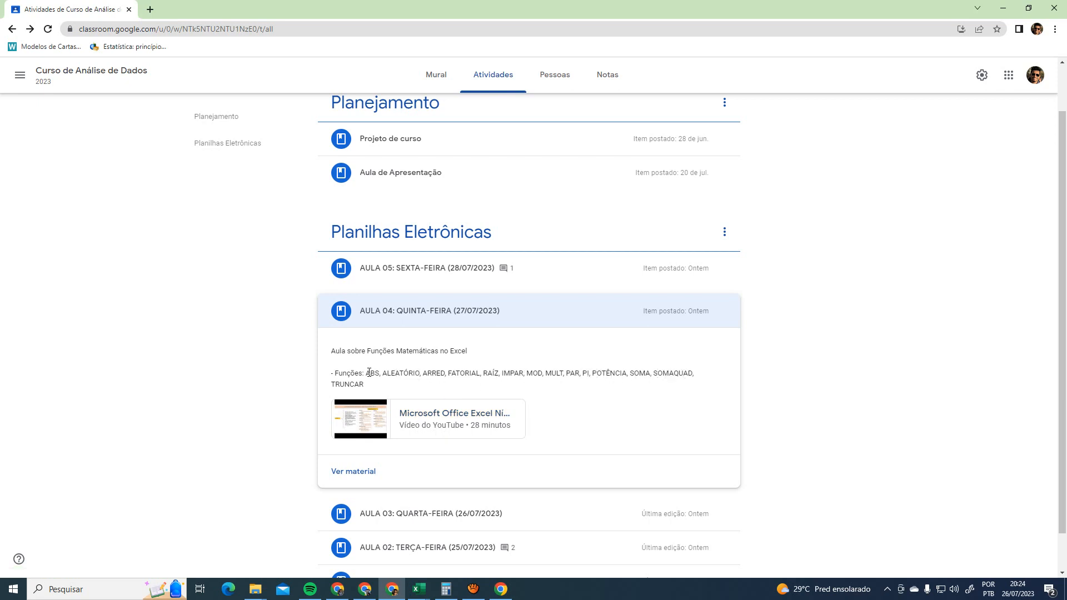
{"action": "left_click", "coordinate": [467, 318]}
Post the class comment "Por nada..." on the AULA 05: SEXTA-FEIRA (28/07/2023) material and collapse the material
{"action": "left_click", "coordinate": [471, 322]}
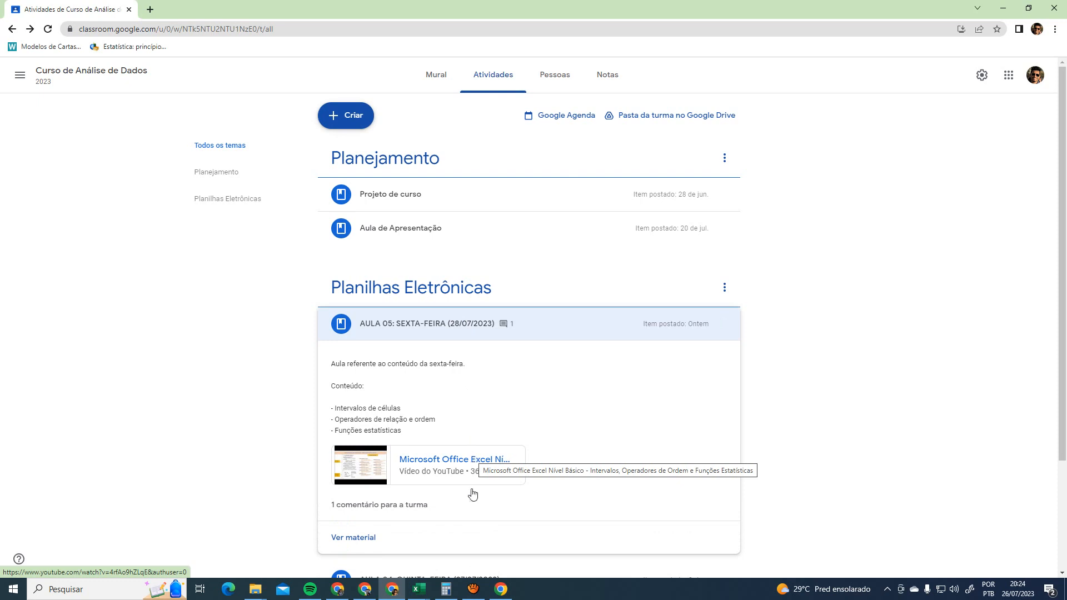
{"action": "left_click", "coordinate": [427, 506]}
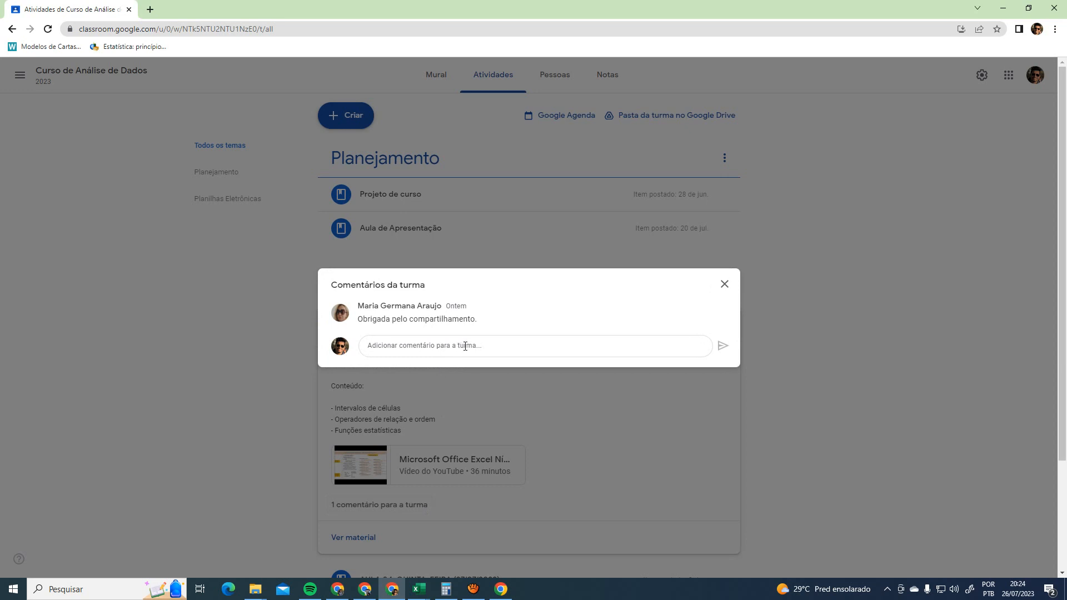
{"action": "left_click", "coordinate": [492, 351]}
{"action": "type", "text": "Por nada..."}
{"action": "left_click", "coordinate": [723, 356]}
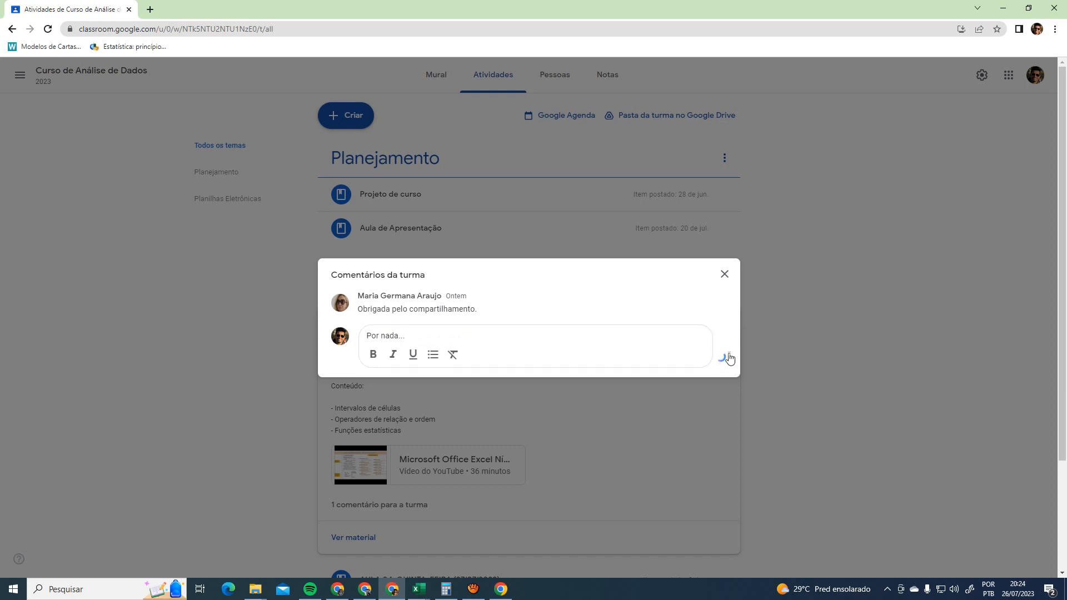
{"action": "left_click", "coordinate": [725, 266]}
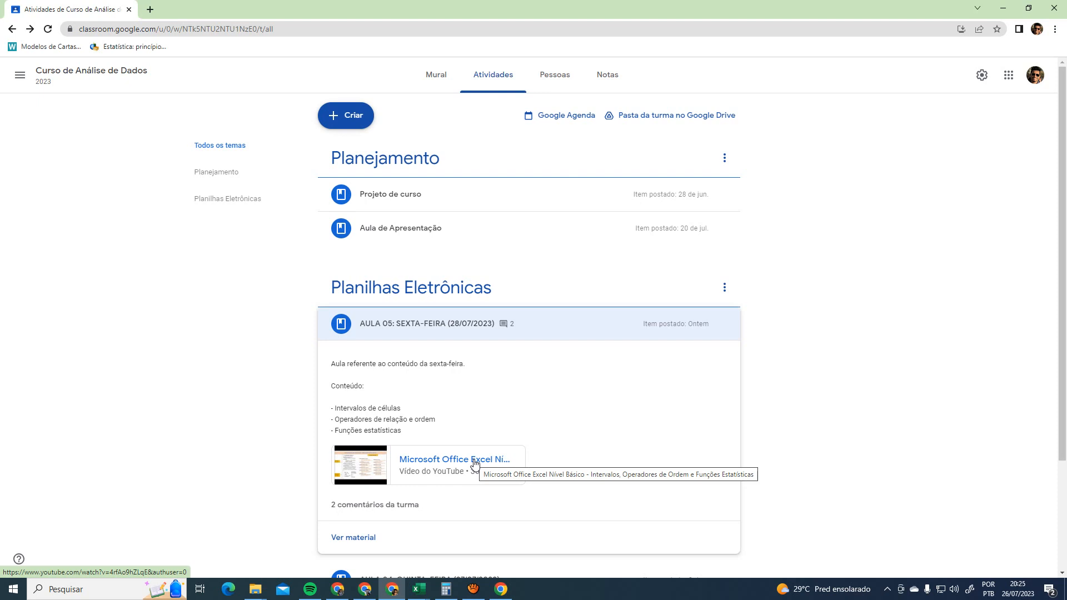
{"action": "left_click", "coordinate": [560, 331]}
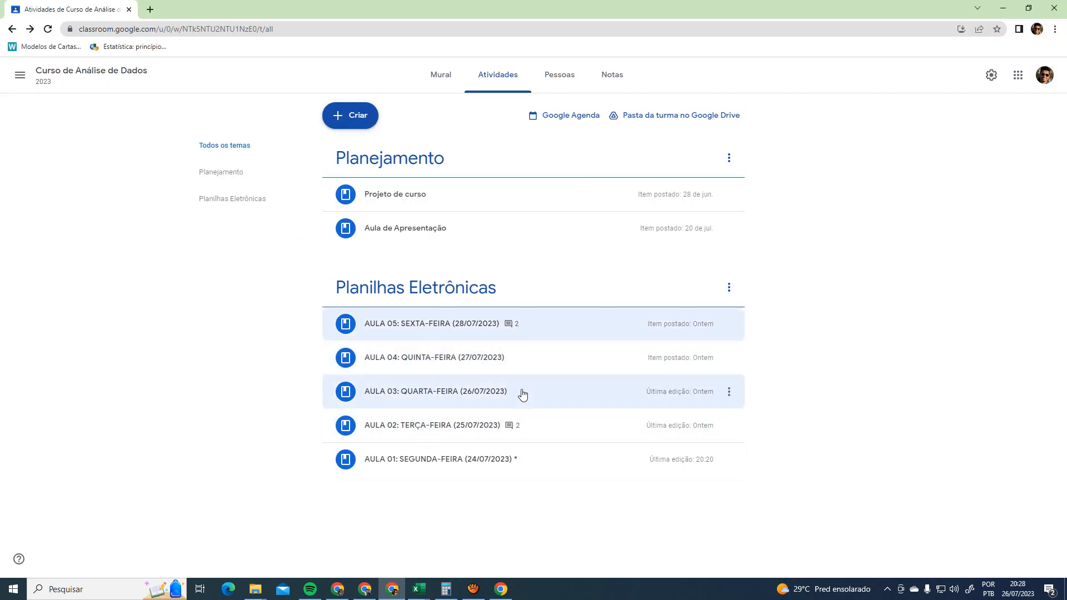
Review the contents of the AULA 02, AULA 04 and AULA 05 materials once more
{"action": "left_click", "coordinate": [486, 431]}
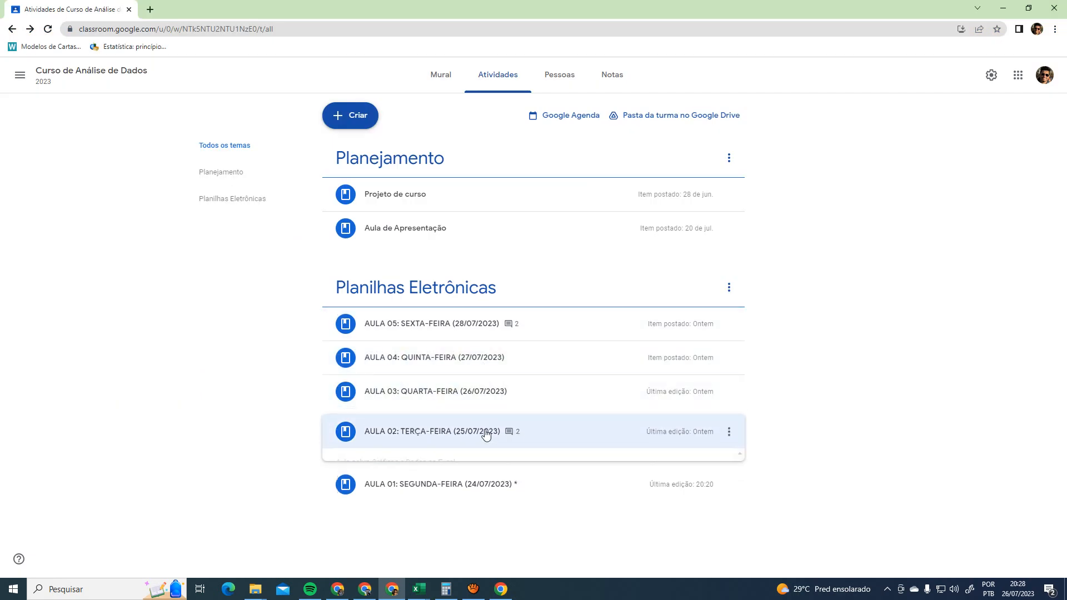
{"action": "scroll", "coordinate": [517, 445], "scroll_direction": "down", "scroll_amount": 1}
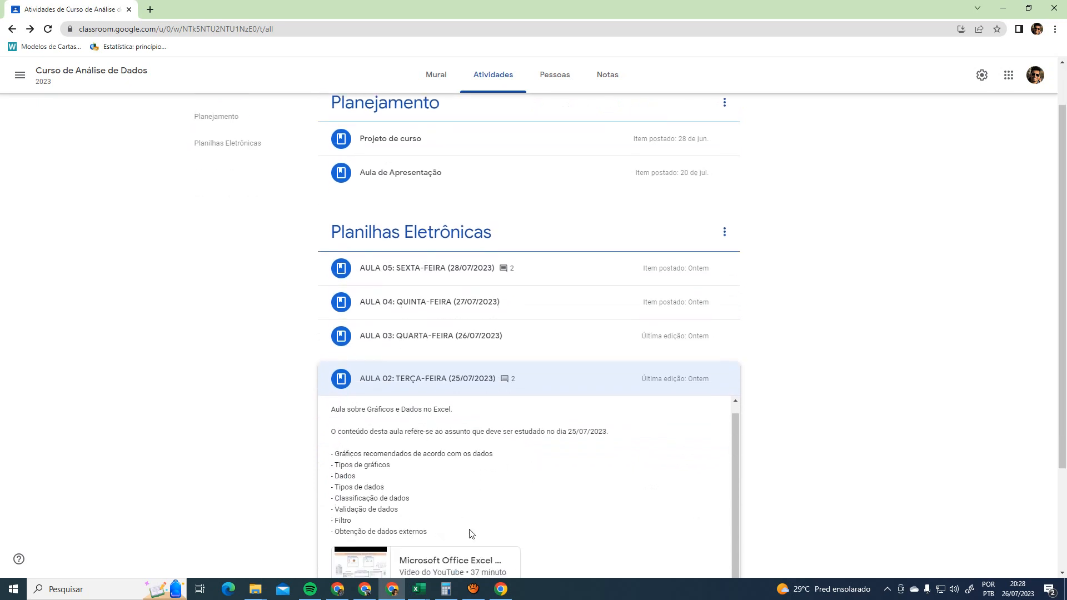
{"action": "left_click", "coordinate": [422, 308]}
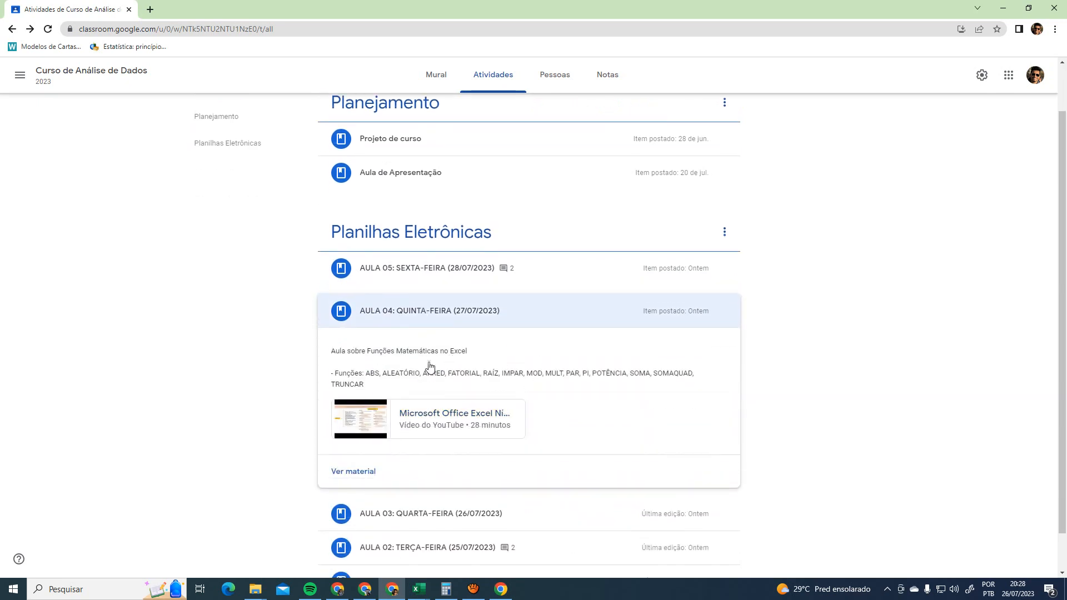
{"action": "left_click", "coordinate": [465, 281]}
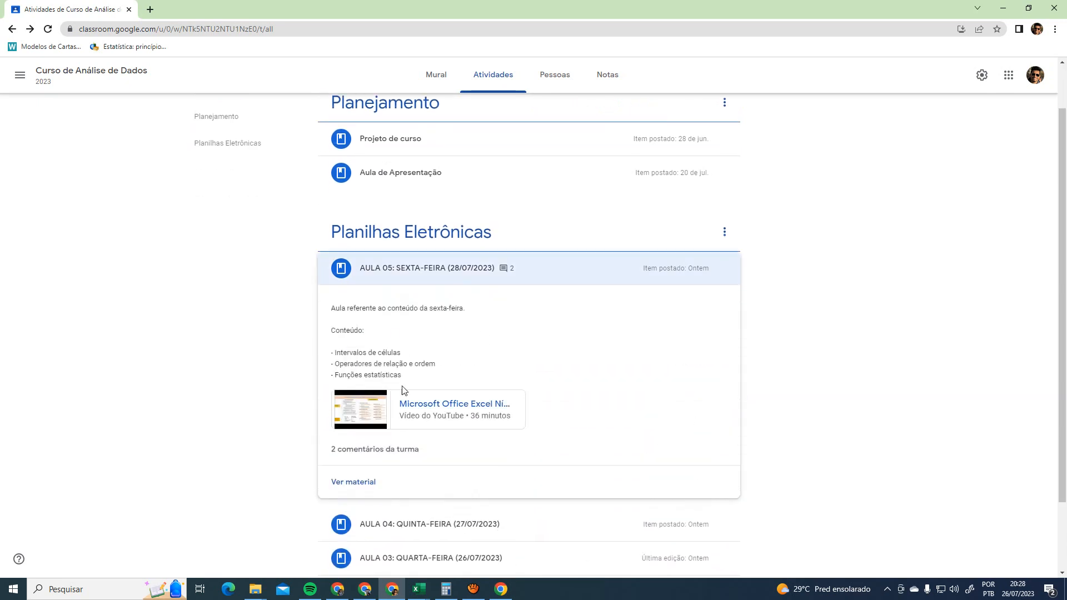
{"action": "left_click", "coordinate": [436, 267]}
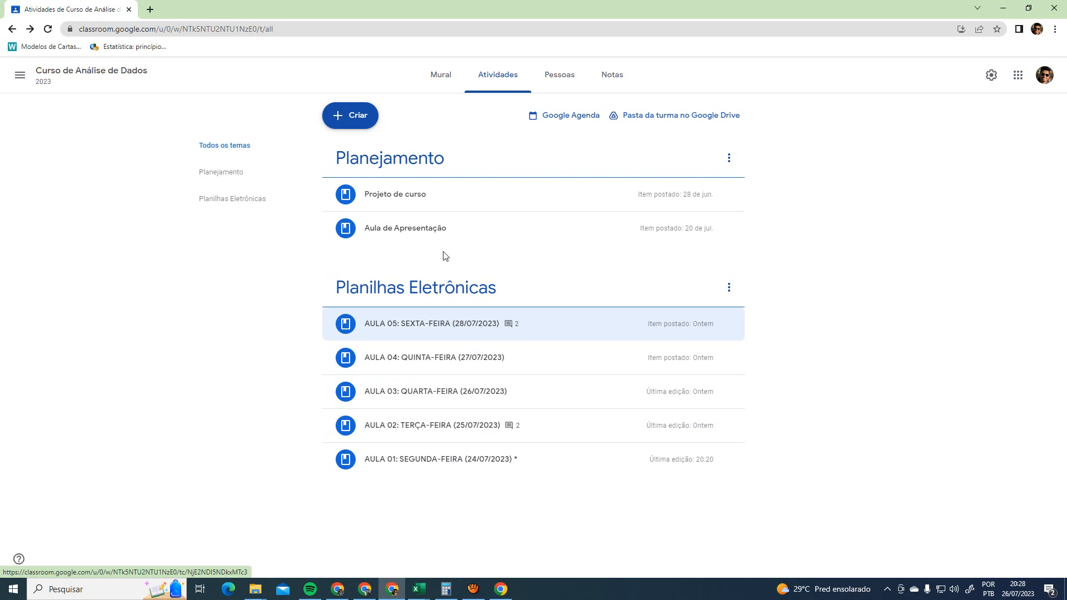
Append "*" to the title of the AULA 03: QUARTA-FEIRA (26/07/2023) material and save it
{"action": "left_click", "coordinate": [729, 391]}
{"action": "left_click", "coordinate": [703, 423]}
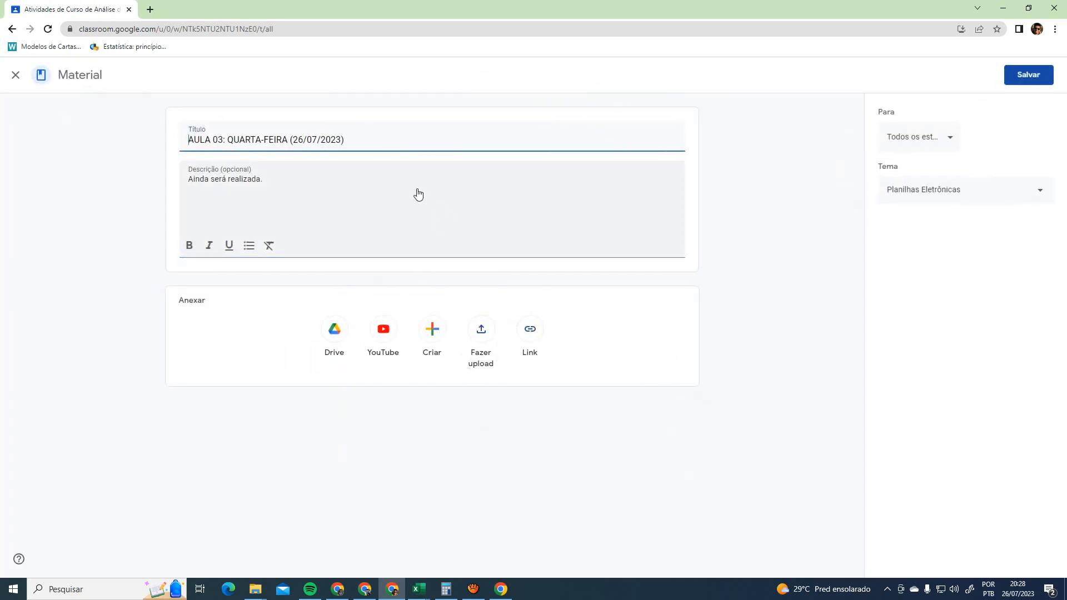
{"action": "left_click", "coordinate": [375, 143]}
{"action": "type", "text": "*"}
{"action": "left_click", "coordinate": [1013, 77]}
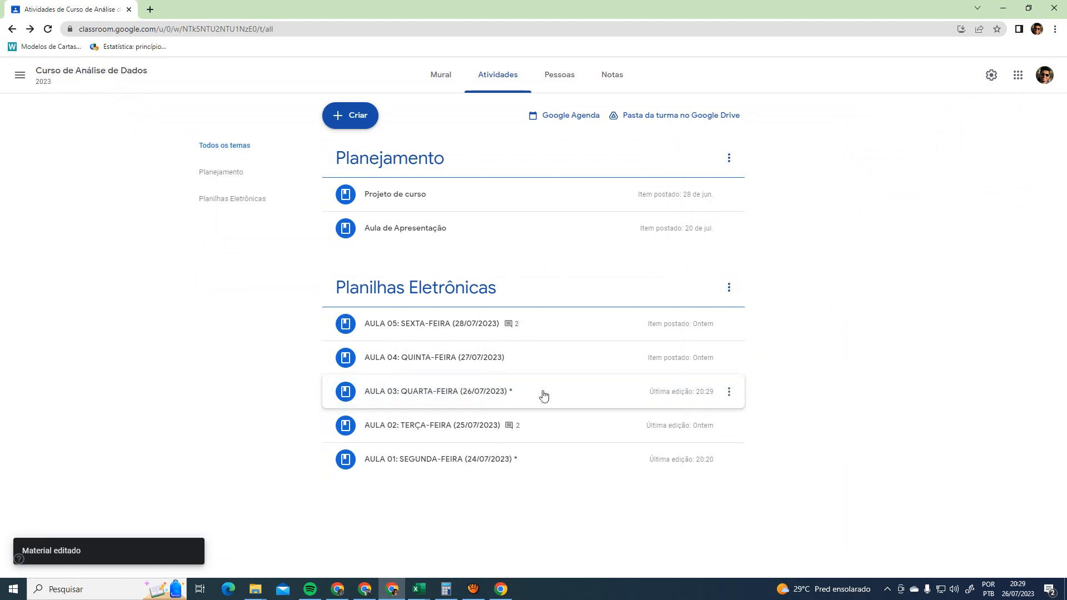
Switch to the "Notas de avaliação das hospedagens" workbook in Excel and check the Google Meet call
{"action": "mouse_move", "coordinate": [419, 589]}
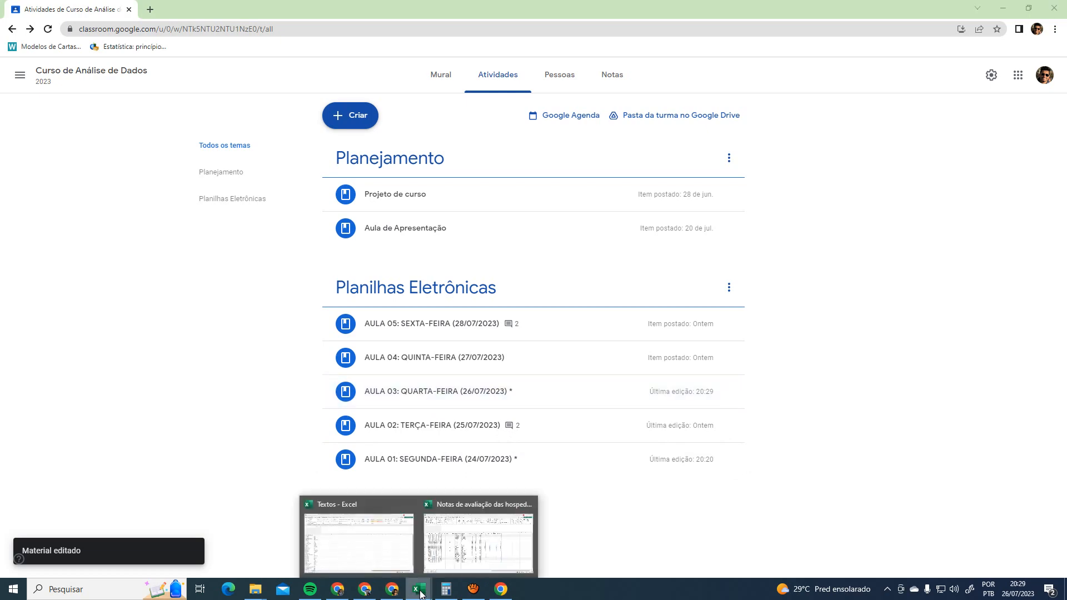
{"action": "left_click", "coordinate": [460, 552]}
{"action": "left_click", "coordinate": [872, 307]}
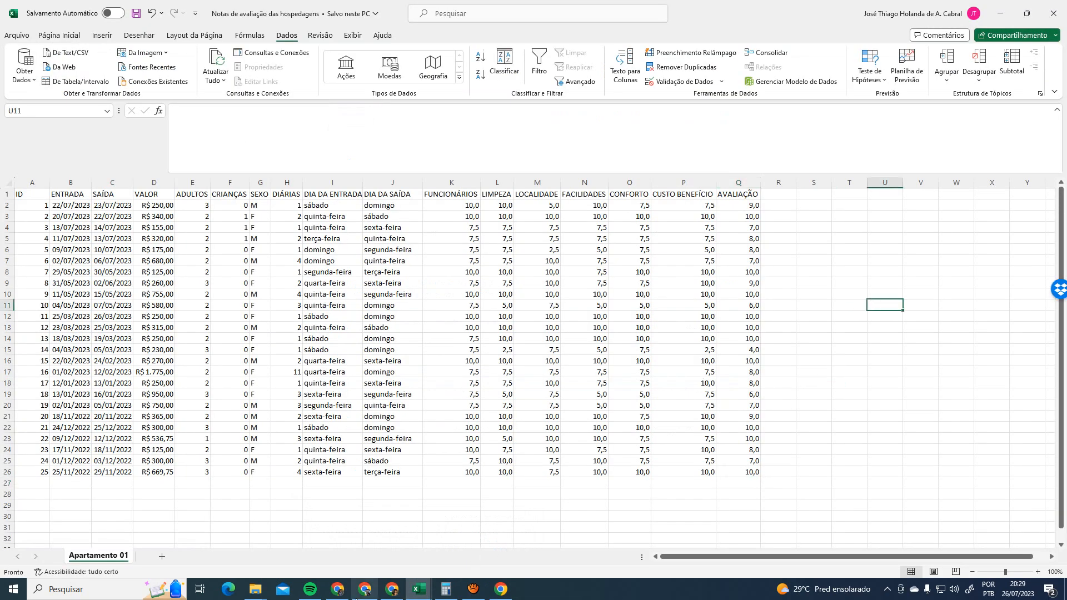
{"action": "left_click", "coordinate": [362, 590]}
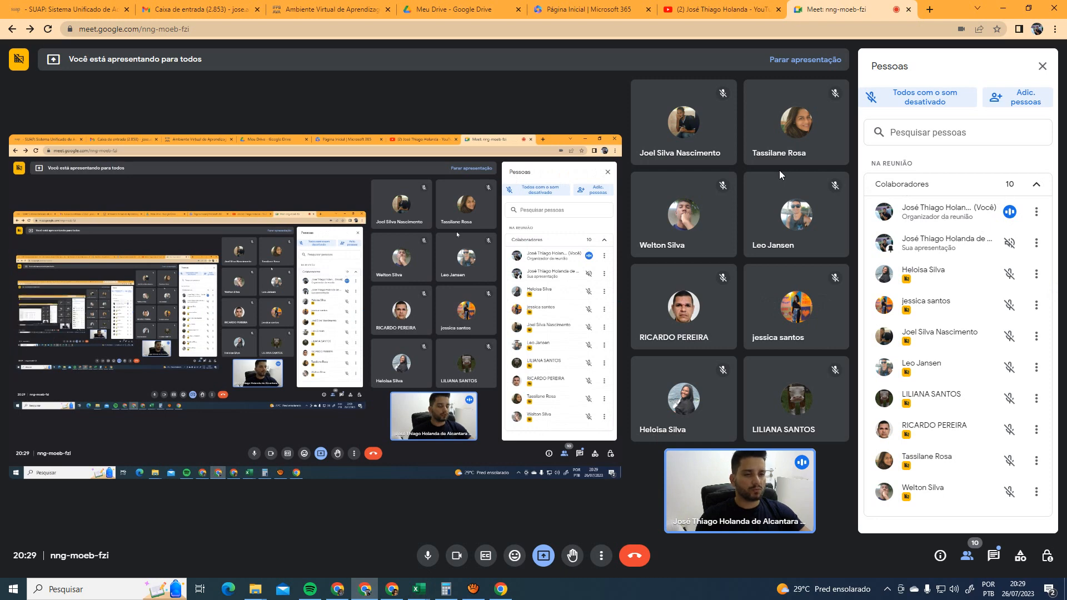
{"action": "mouse_move", "coordinate": [782, 218]}
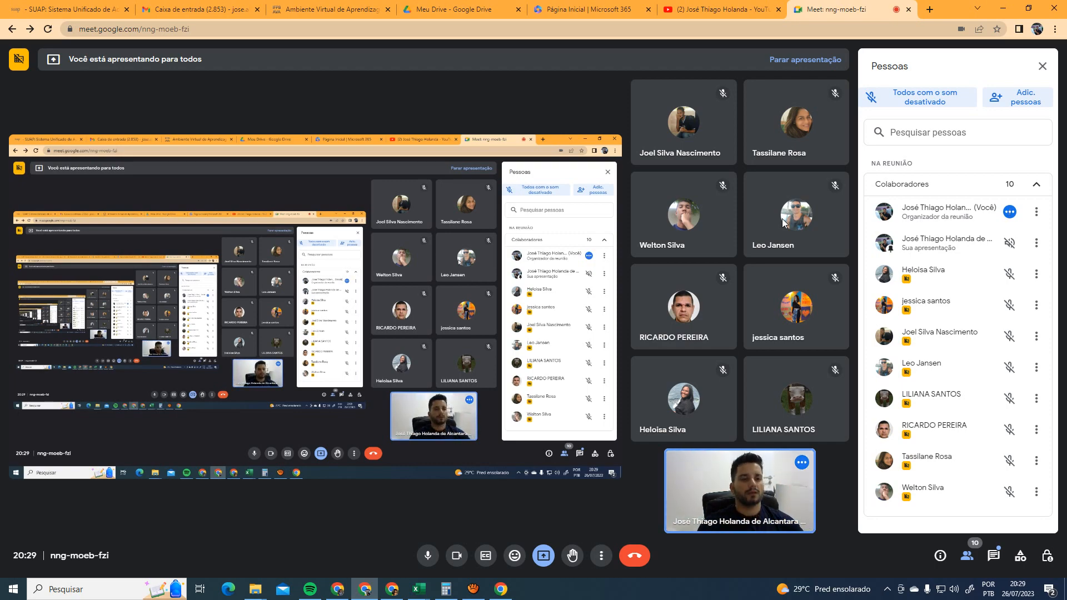
Return to the Excel workbook and look over the table in A1:Q26 and its VALOR header
{"action": "key", "text": "alt+Tab"}
{"action": "left_click", "coordinate": [675, 250]}
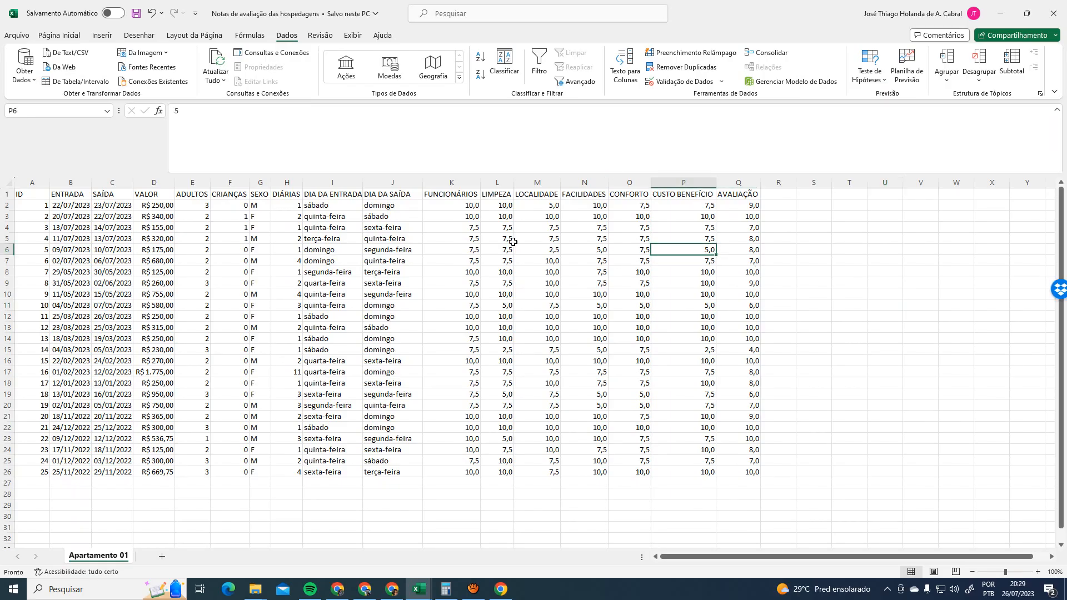
{"action": "left_click", "coordinate": [48, 194]}
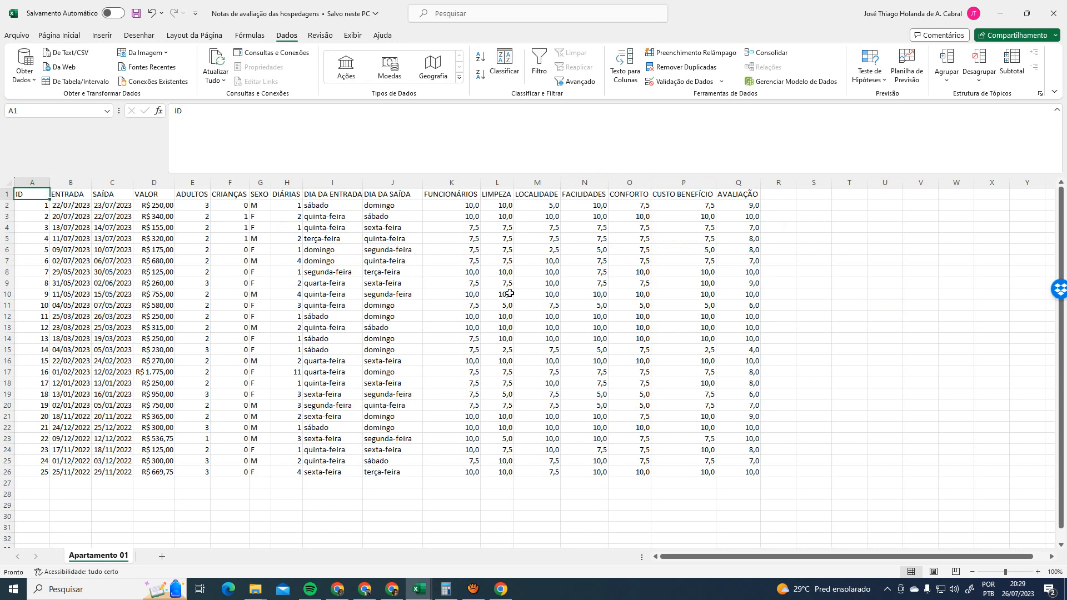
{"action": "left_click", "coordinate": [753, 472], "text": "shift"}
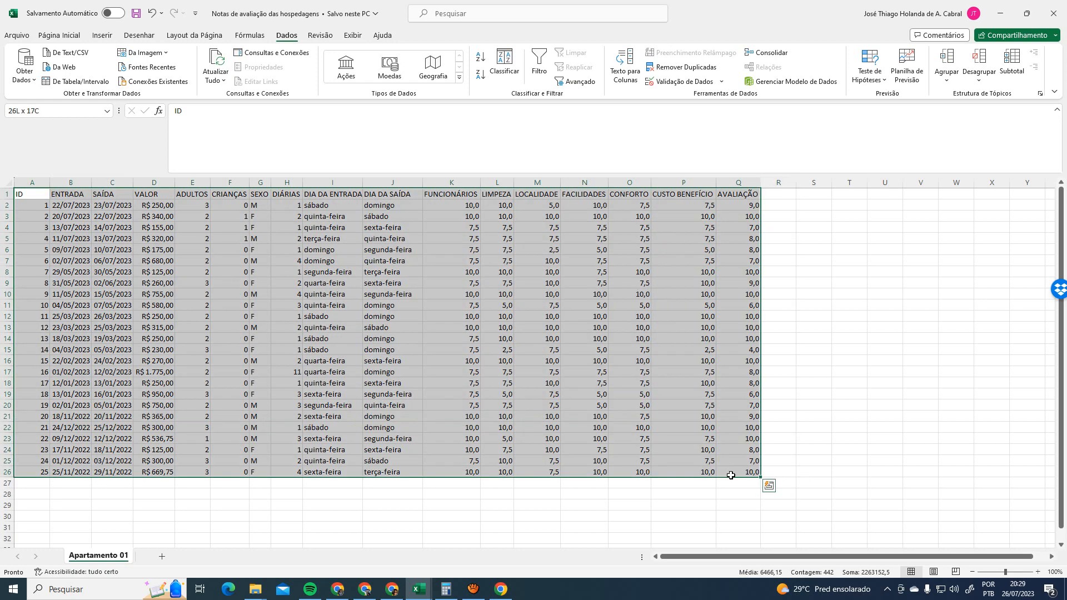
{"action": "left_click", "coordinate": [846, 377]}
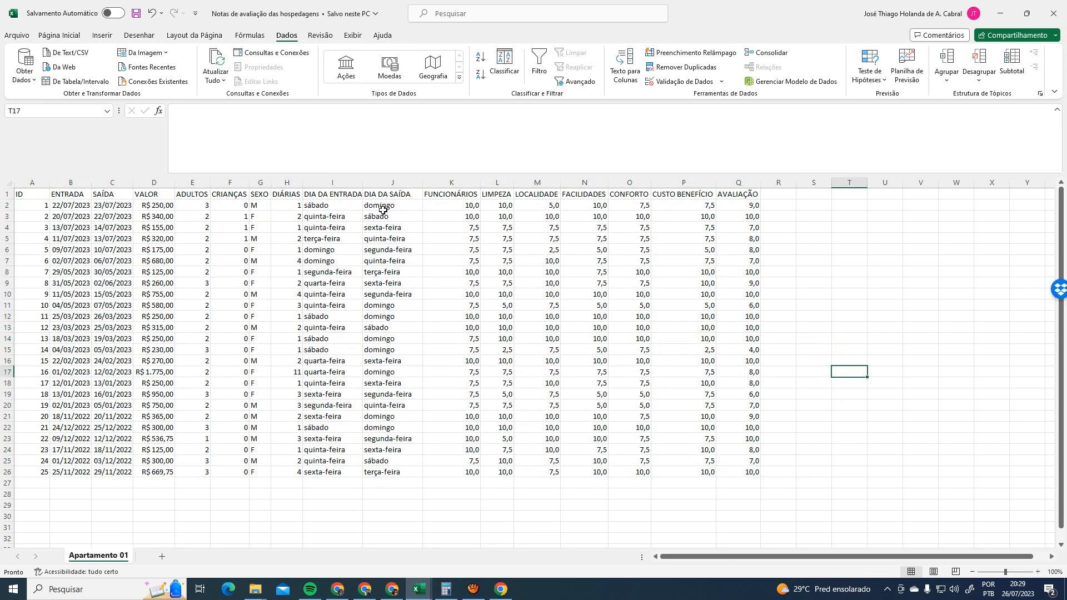
{"action": "left_click", "coordinate": [148, 194]}
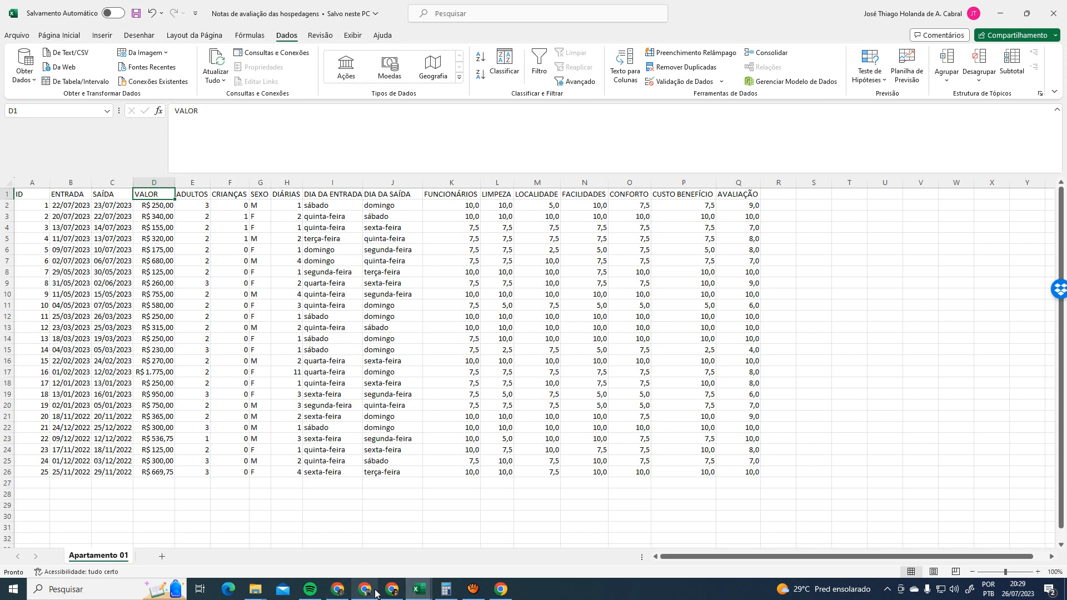
Switch to Google Classroom and start a class announcement on the Mural with the line "O conteúdo da aula de hoje abordará:"
{"action": "mouse_move", "coordinate": [365, 593]}
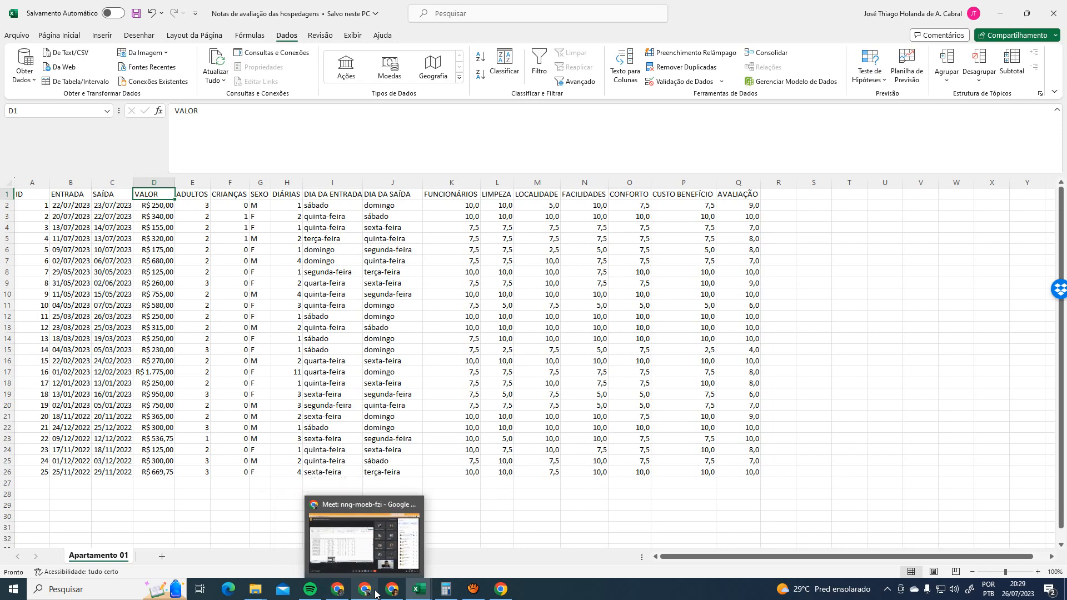
{"action": "left_click", "coordinate": [377, 556]}
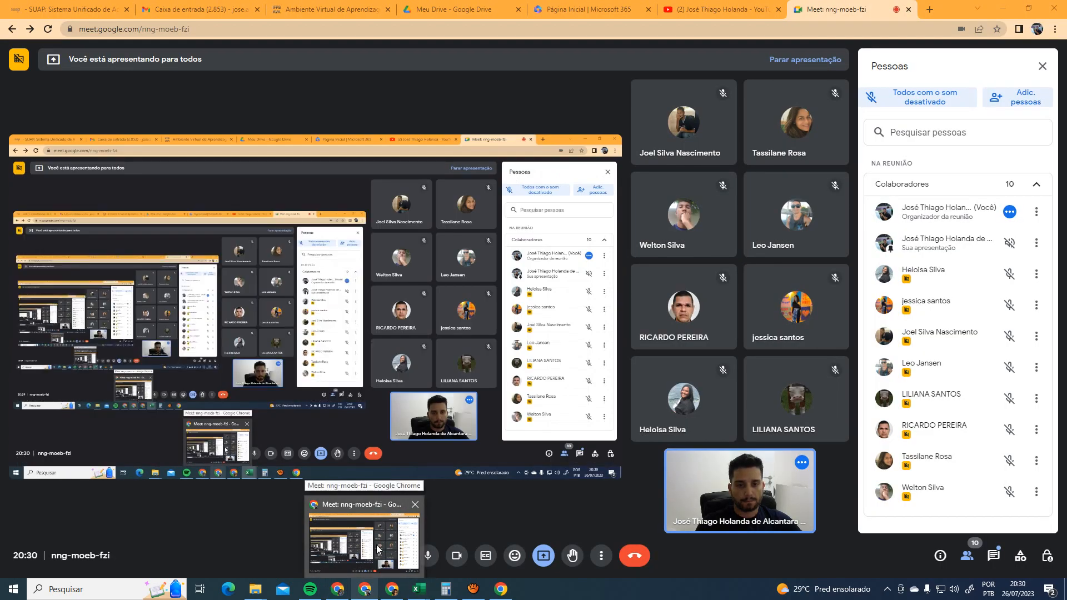
{"action": "left_click", "coordinate": [396, 591]}
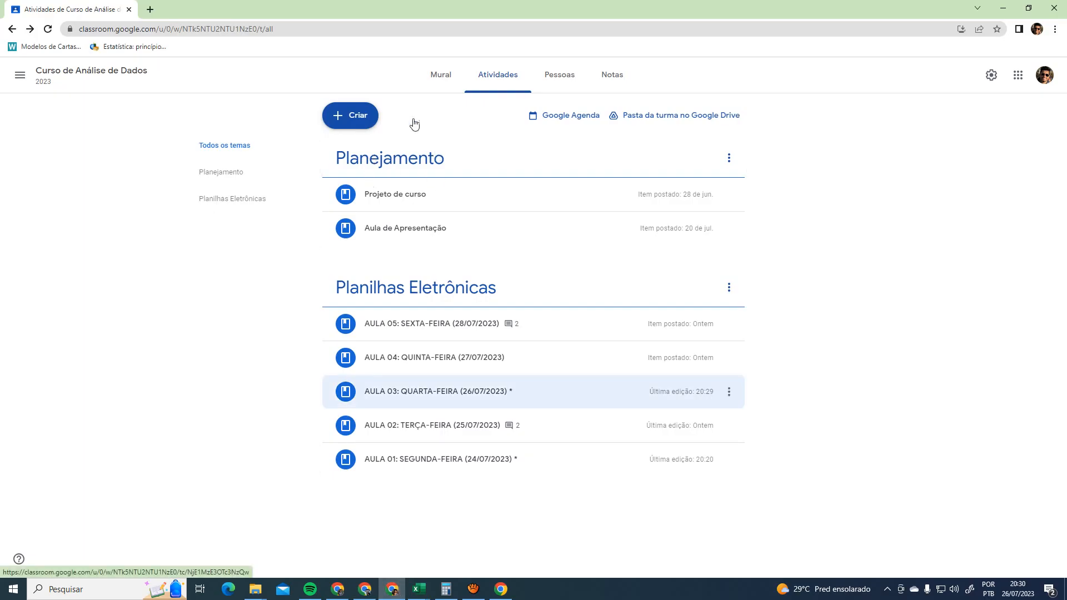
{"action": "left_click", "coordinate": [444, 77]}
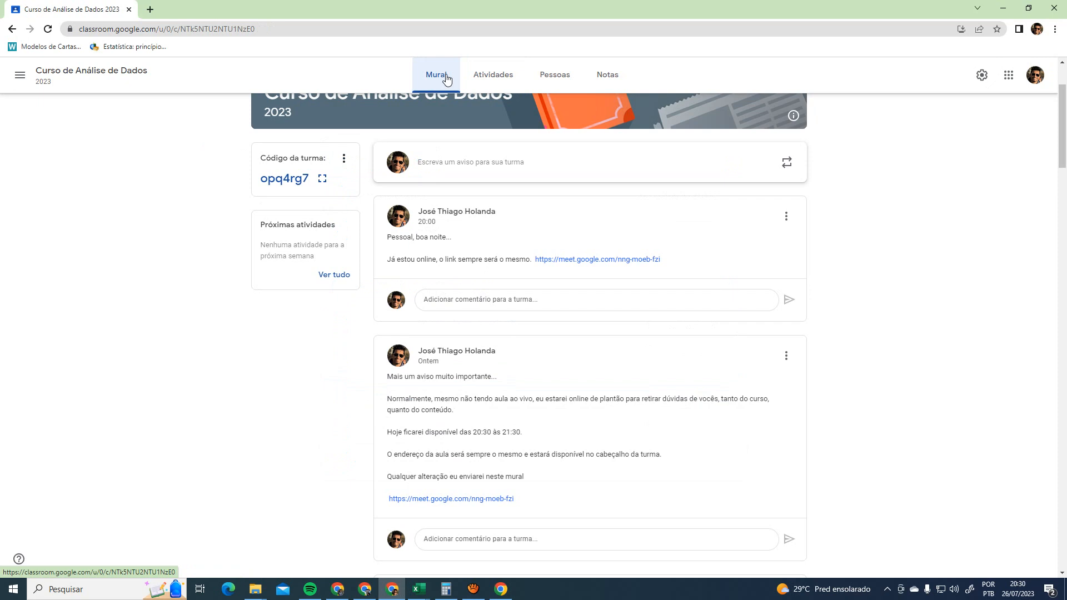
{"action": "left_click", "coordinate": [473, 170]}
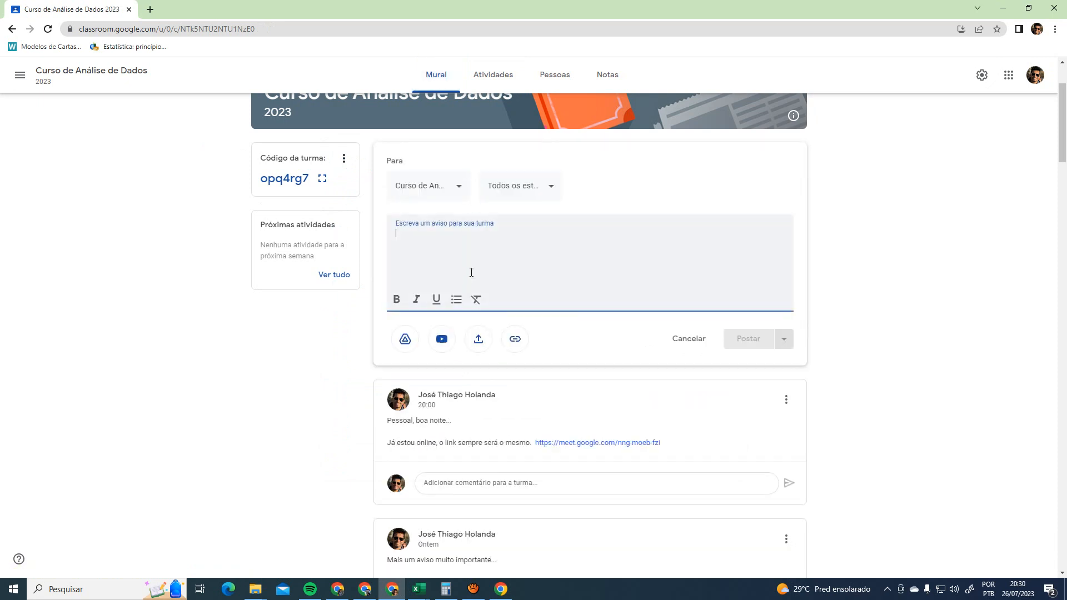
{"action": "type", "text": "PO"}
{"action": "type", "text": " conteu"}
{"action": "key", "text": "BackSpace"}
{"action": "type", "text": "údo da au"}
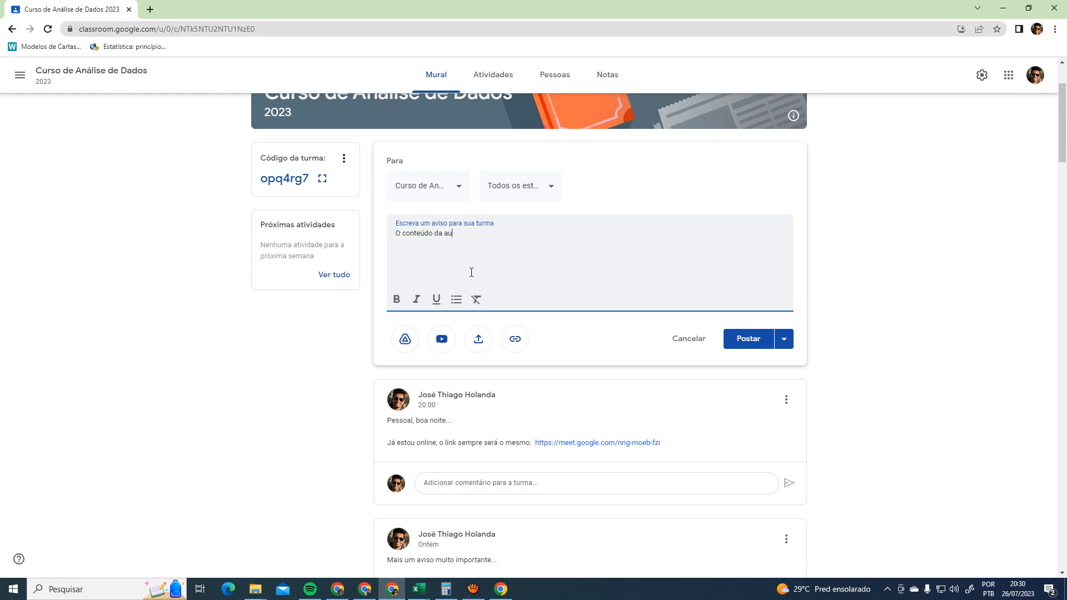
{"action": "type", "text": "la de"}
{"action": "type", "text": " hoje abordará"}
Add the lines "- Funções e Fórmulas do Excel" and "- Recursos da guia Dados" to the announcement
{"action": "type", "text": "Fun"}
{"action": "type", "text": "ções e"}
{"action": "type", "text": " Fórmulas "}
{"action": "type", "text": "do Excel"}
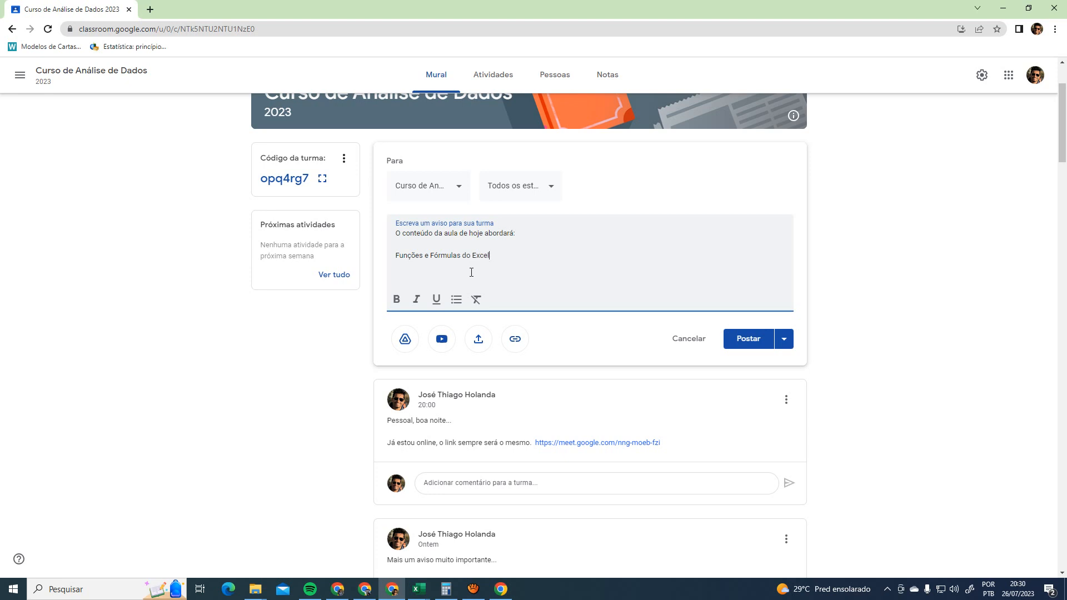
{"action": "type", "text": "-"}
{"action": "type", "text": "Recursos de"}
{"action": "type", "text": "a d"}
{"action": "type", "text": "Dados"}
Switch to the "Notas de avaliação das hospedagens" workbook in Excel and look over its Fórmulas and Dados commands
{"action": "key", "text": "alt+Tab"}
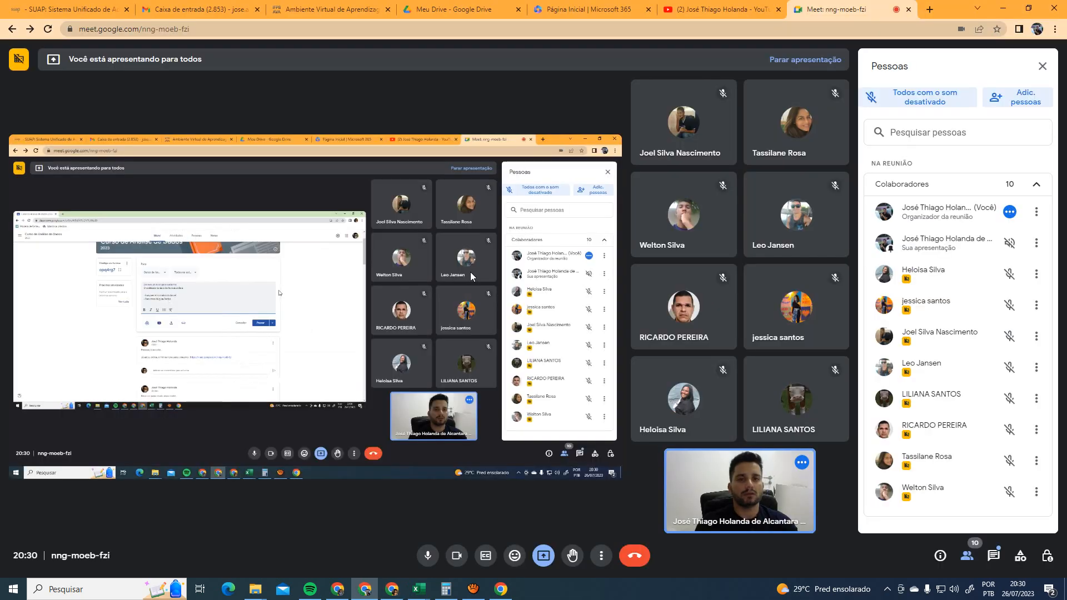
{"action": "mouse_move", "coordinate": [417, 594]}
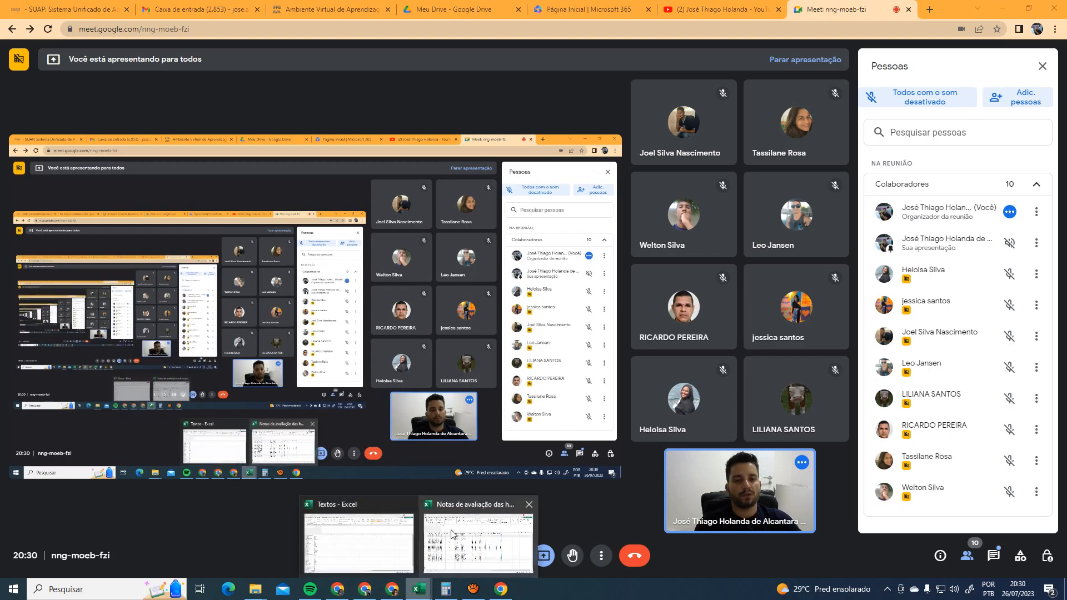
{"action": "left_click", "coordinate": [461, 528]}
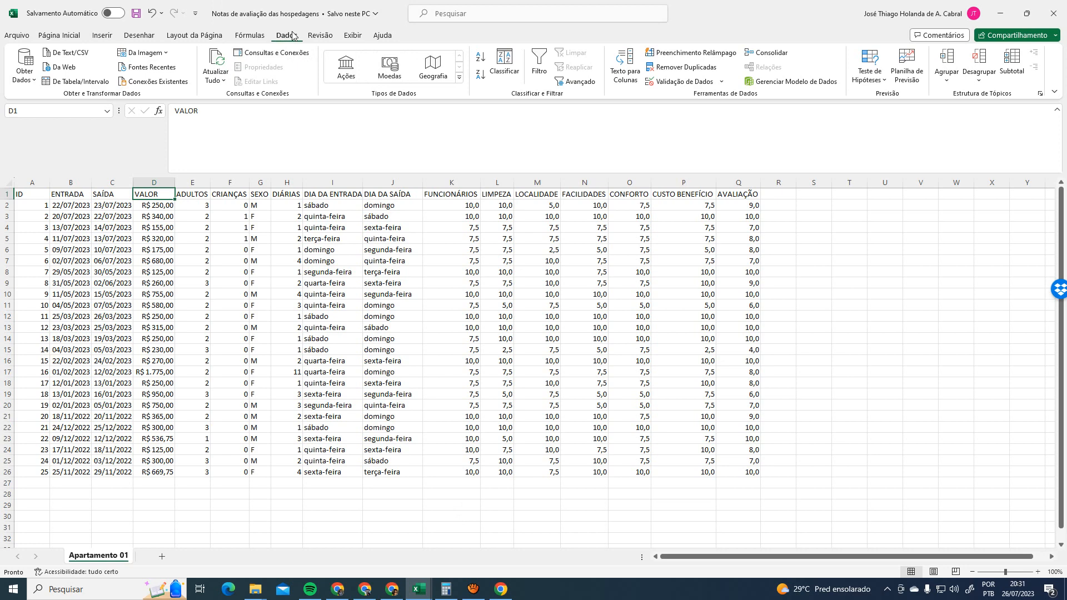
{"action": "left_click", "coordinate": [14, 39]}
{"action": "left_click", "coordinate": [15, 40]}
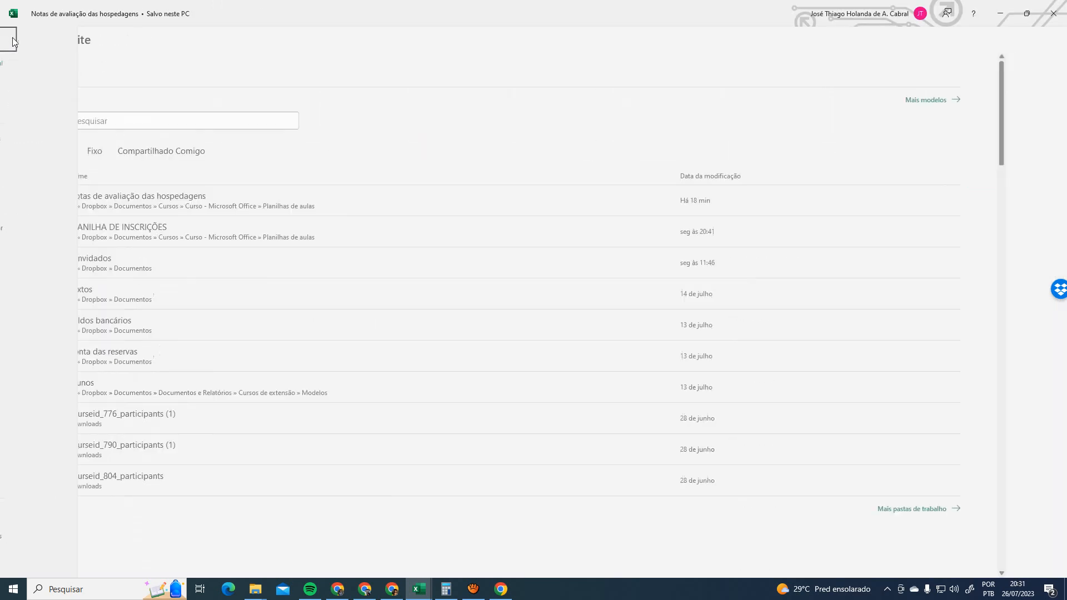
{"action": "scroll", "coordinate": [292, 36], "scroll_direction": "up", "scroll_amount": 1}
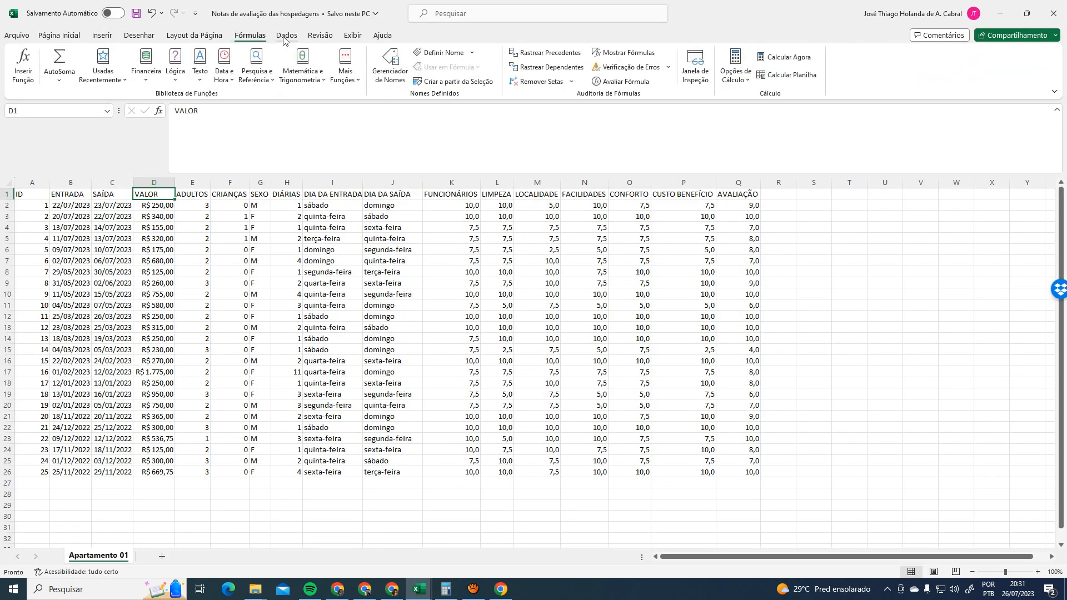
{"action": "left_click", "coordinate": [284, 36]}
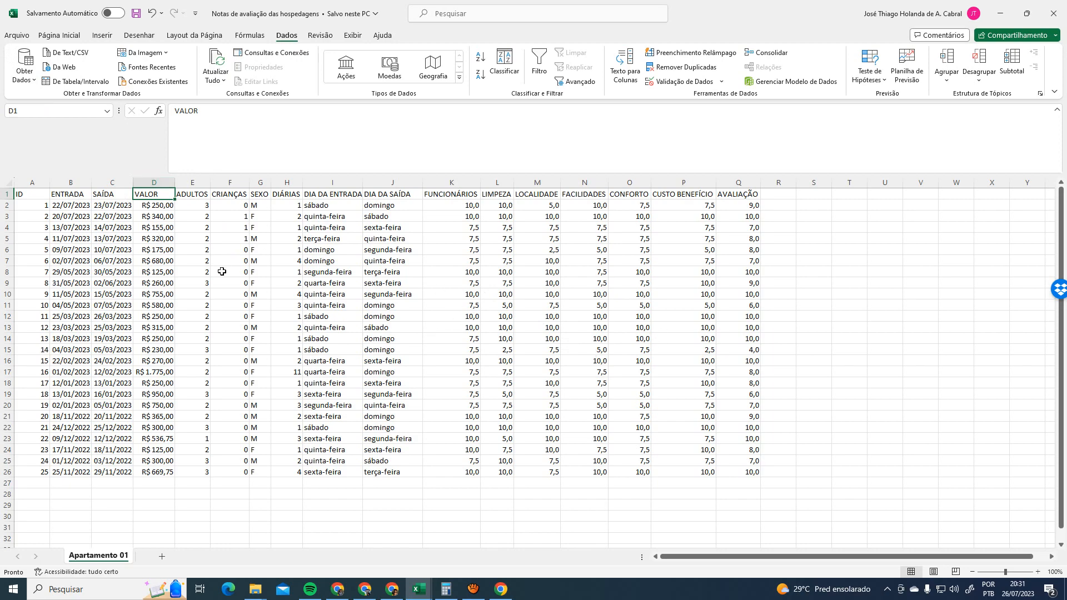
Return to the Classroom announcement draft, add "Excel" at its end and post it to the class
{"action": "key", "text": "alt+Tab"}
{"action": "left_click", "coordinate": [422, 589]}
{"action": "left_click", "coordinate": [392, 588]}
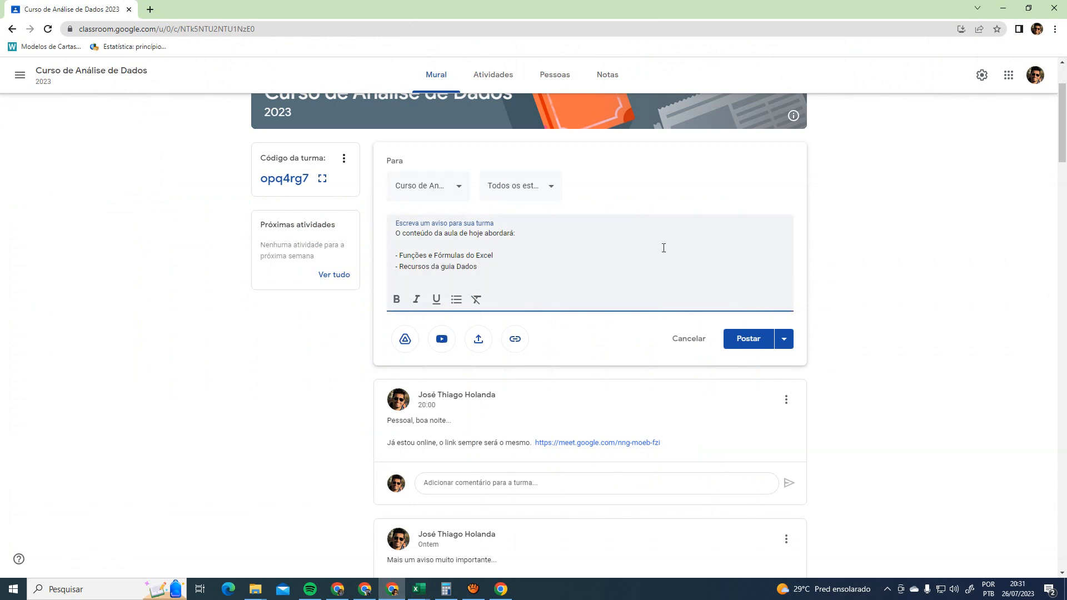
{"action": "type", "text": "Excel"}
{"action": "left_click", "coordinate": [748, 340]}
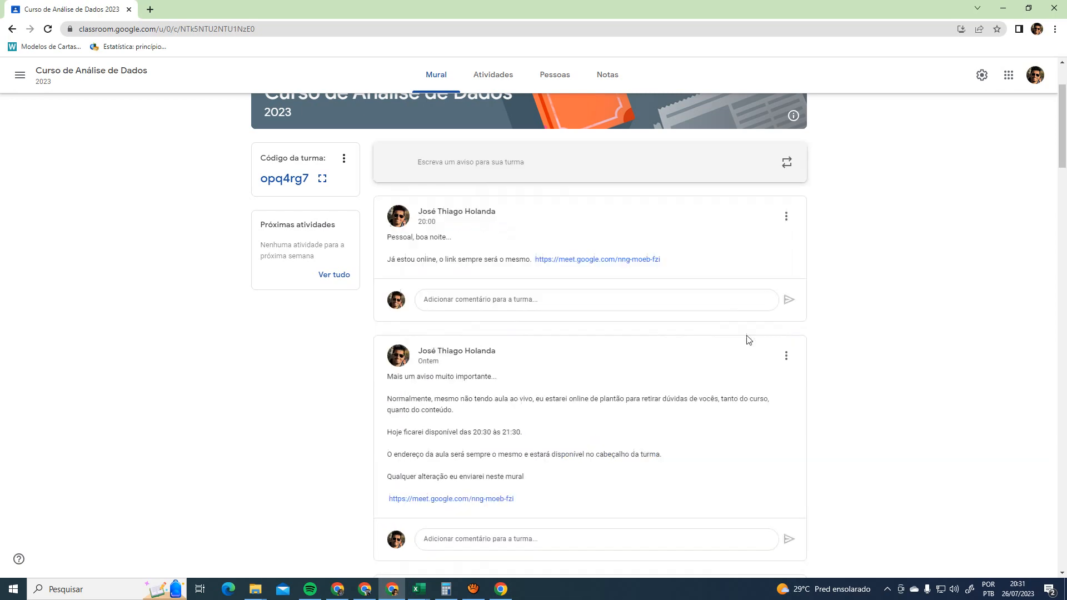
Switch back to the Excel workbook and go through row 2 of the table column by column, from ID to past AVALIAÇÃO
{"action": "key", "text": "alt+Tab"}
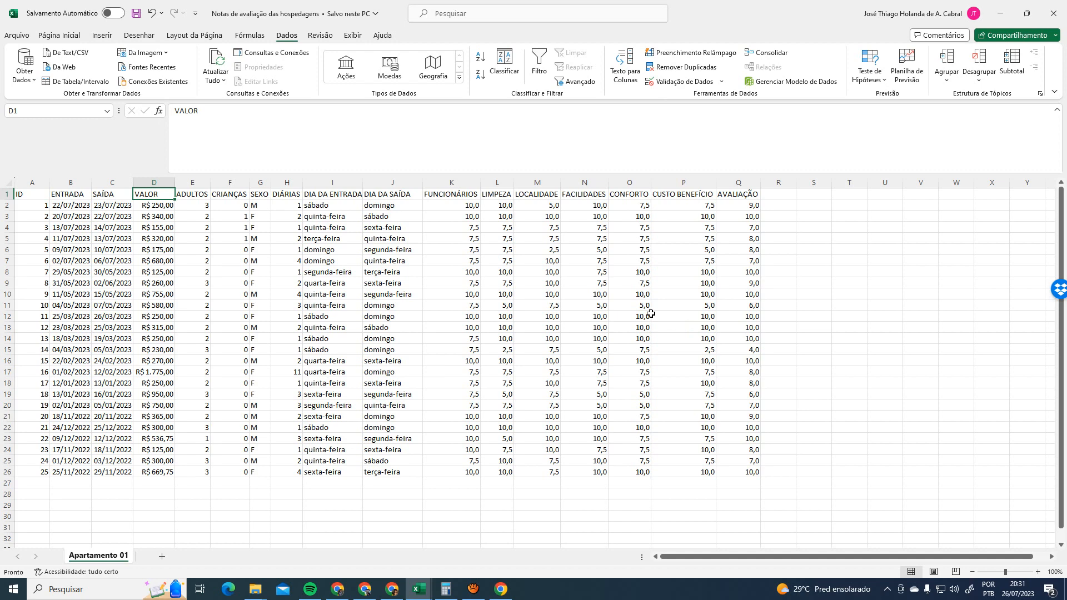
{"action": "left_click_drag", "start_coordinate": [29, 193], "coordinate": [739, 474]}
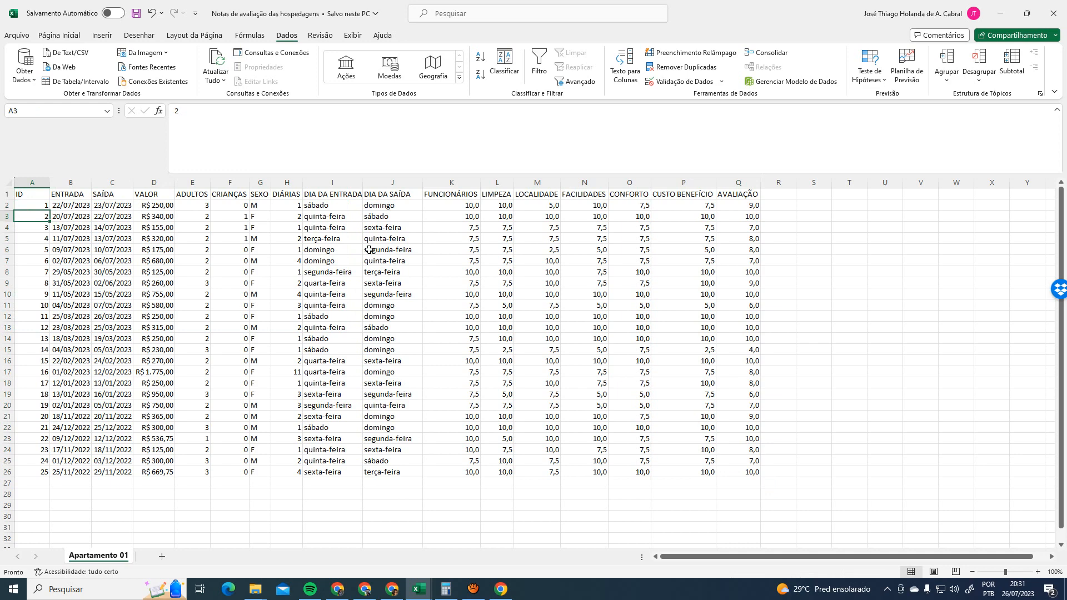
{"action": "left_click", "coordinate": [29, 214]}
{"action": "key", "text": "Up"}
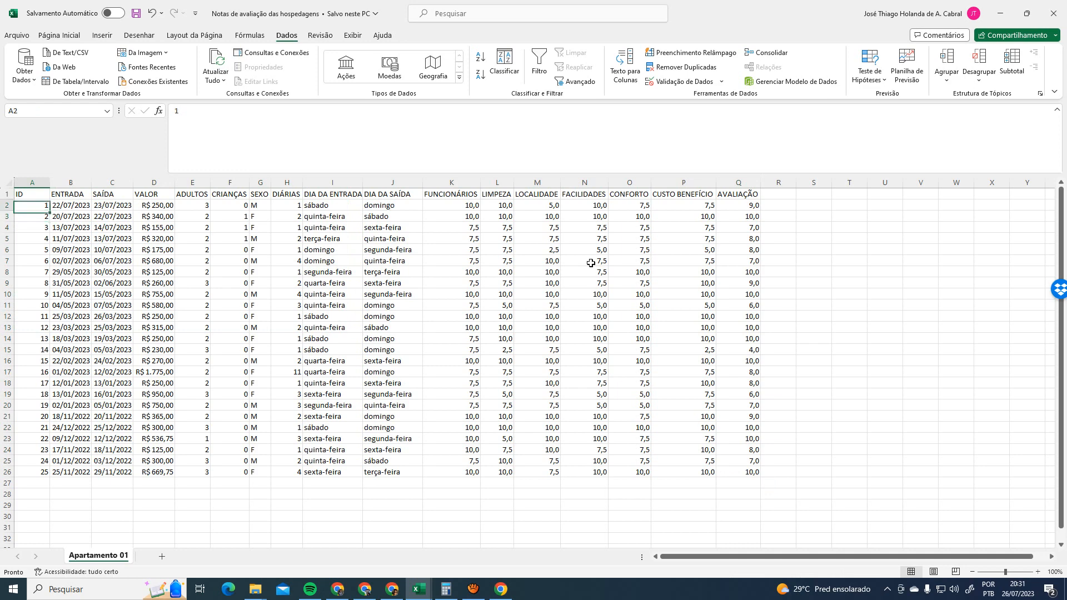
{"action": "key", "text": "Right"}
{"action": "key", "text": "Right"}
{"action": "key", "text": "Right"}
{"action": "key", "text": "Right"}
{"action": "key", "text": "Right"}
{"action": "key", "text": "Right"}
{"action": "key", "text": "Right"}
{"action": "key", "text": "Right"}
{"action": "key", "text": "Right"}
{"action": "key", "text": "Right"}
{"action": "key", "text": "Right"}
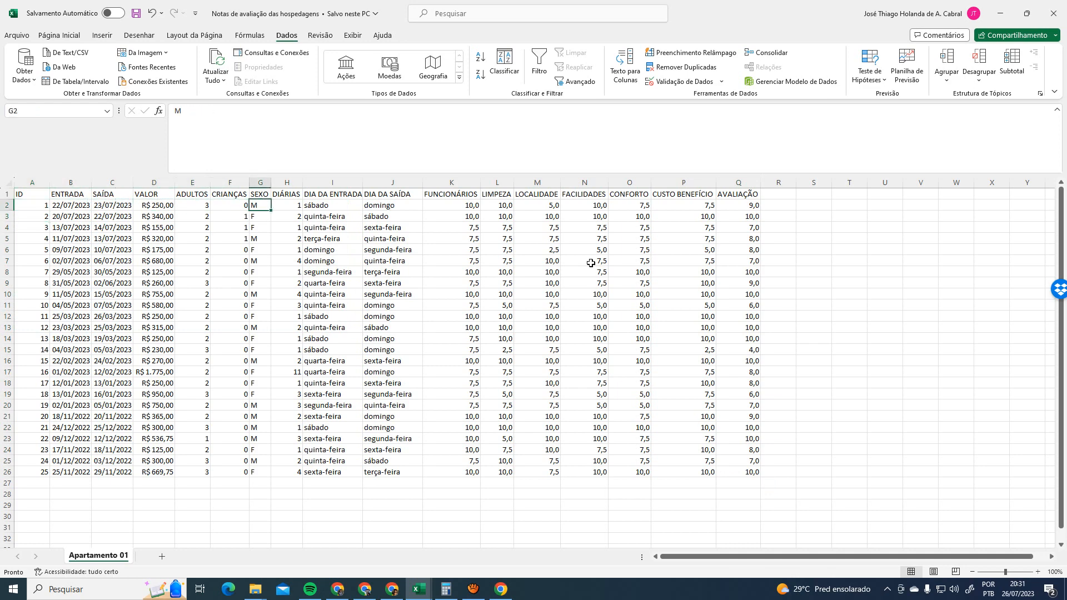
{"action": "key", "text": "Right"}
{"action": "key", "text": "Right"}
{"action": "key", "text": "Right"}
{"action": "key", "text": "Right"}
{"action": "key", "text": "Right"}
{"action": "key", "text": "Right"}
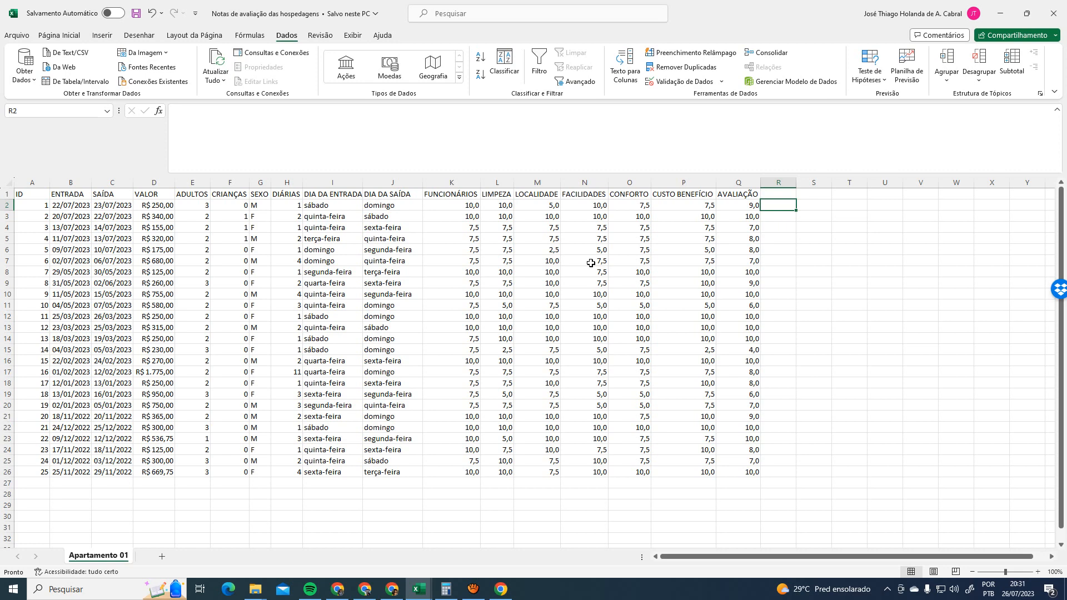
Autofit the widths of the ENTRADA, SAÍDA and VALOR columns on the Apartamento 01 sheet
{"action": "scroll", "coordinate": [295, 333], "scroll_direction": "up", "scroll_amount": 2, "text": "ctrl"}
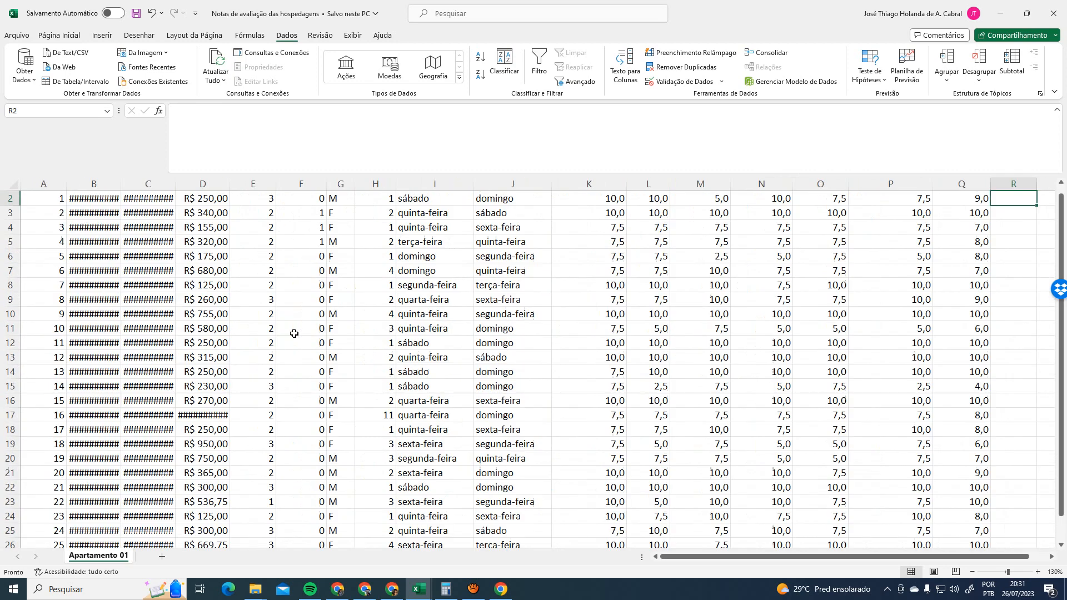
{"action": "scroll", "coordinate": [353, 340], "scroll_direction": "up", "scroll_amount": 1}
{"action": "left_click", "coordinate": [146, 183]}
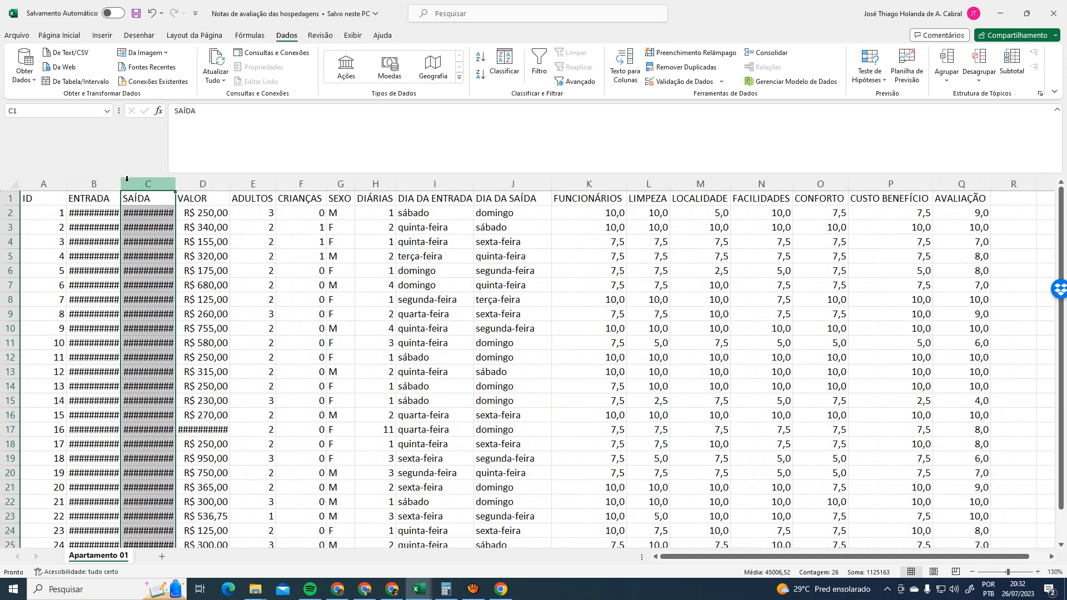
{"action": "double_click", "coordinate": [121, 184]}
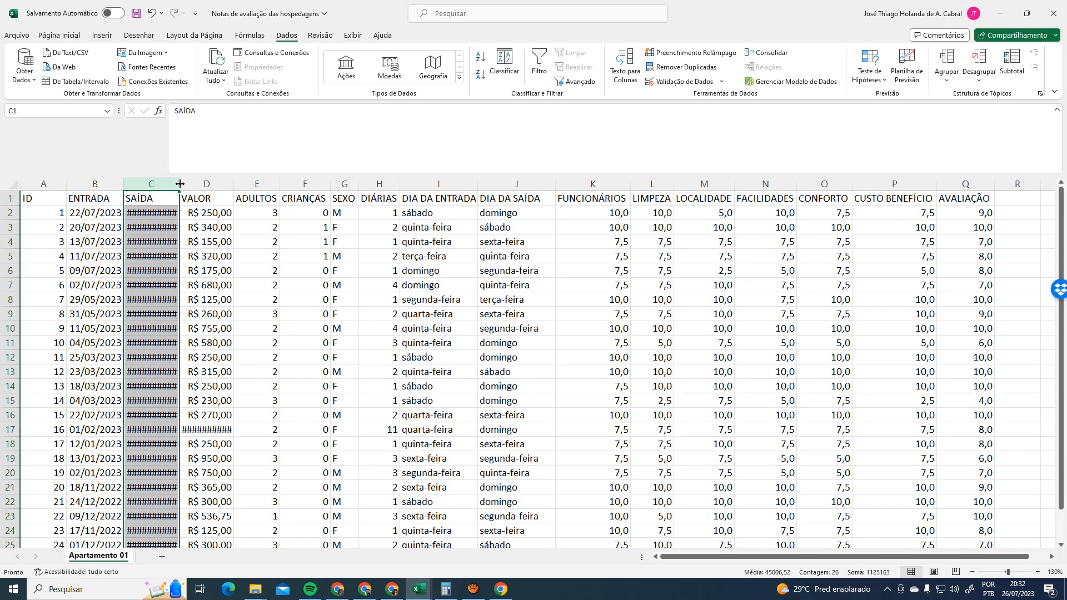
{"action": "double_click", "coordinate": [179, 183]}
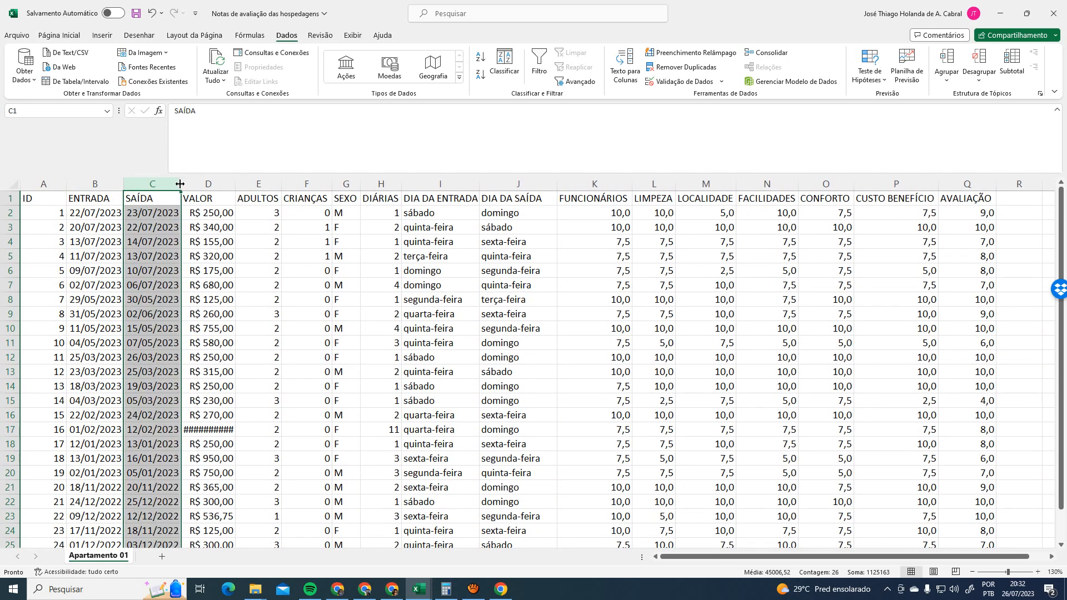
{"action": "double_click", "coordinate": [227, 182]}
{"action": "left_click", "coordinate": [445, 285]}
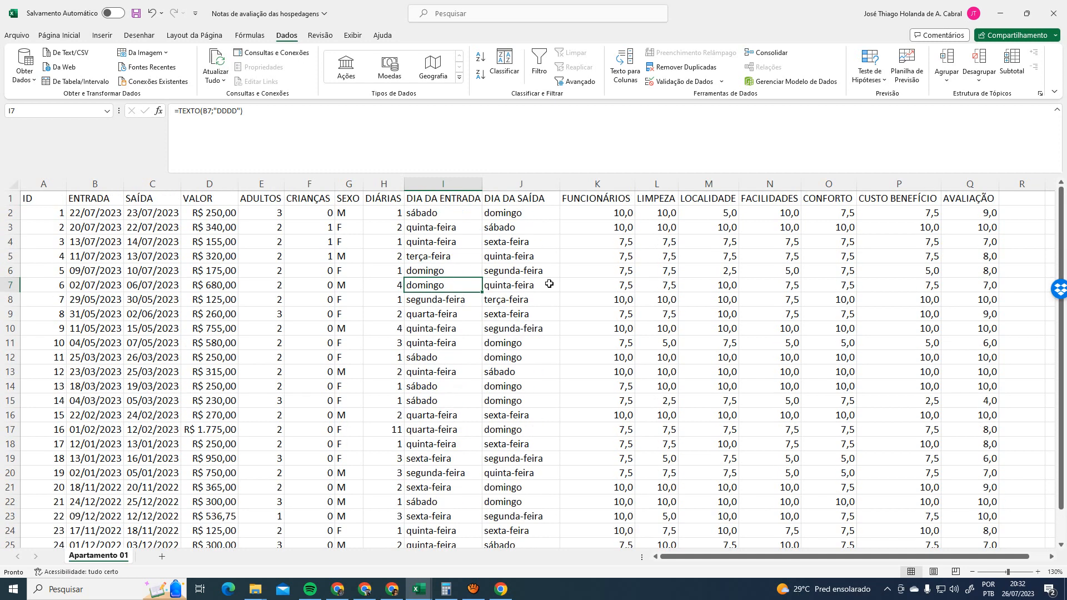
{"action": "scroll", "coordinate": [550, 283], "scroll_direction": "down", "scroll_amount": 1}
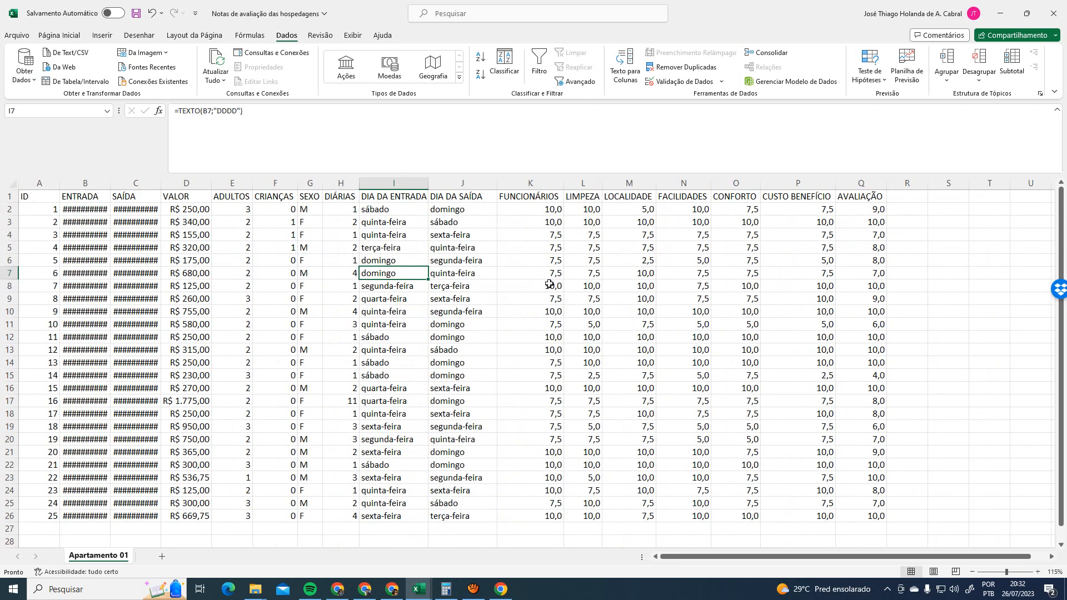
Autofit the ENTRADA and SAÍDA columns again, and select the DIA DA SAÍDA cell in row 5
{"action": "double_click", "coordinate": [110, 183]}
{"action": "double_click", "coordinate": [167, 183]}
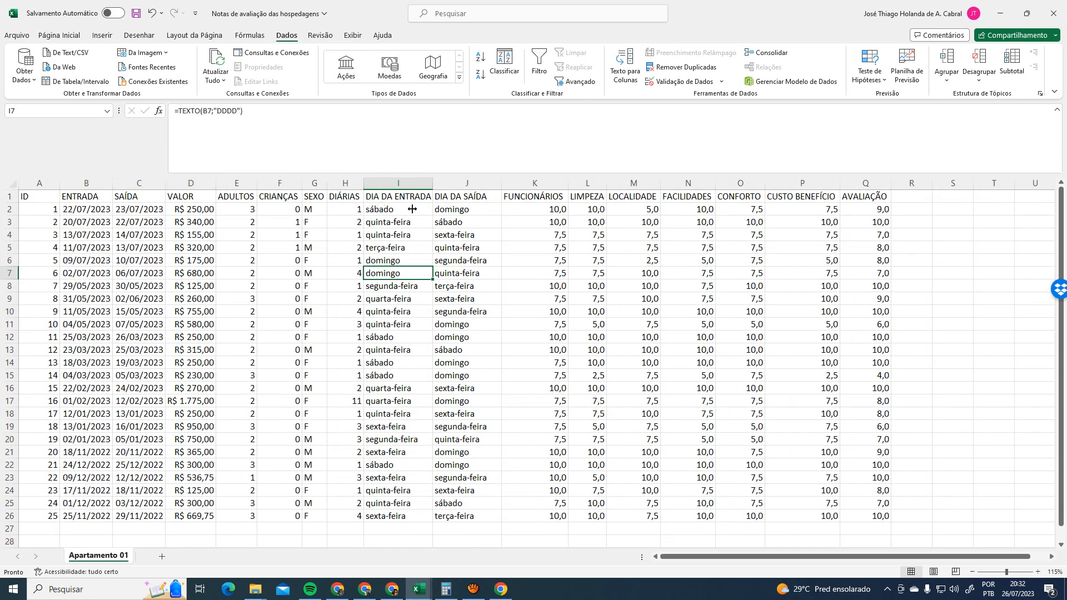
{"action": "left_click", "coordinate": [492, 245]}
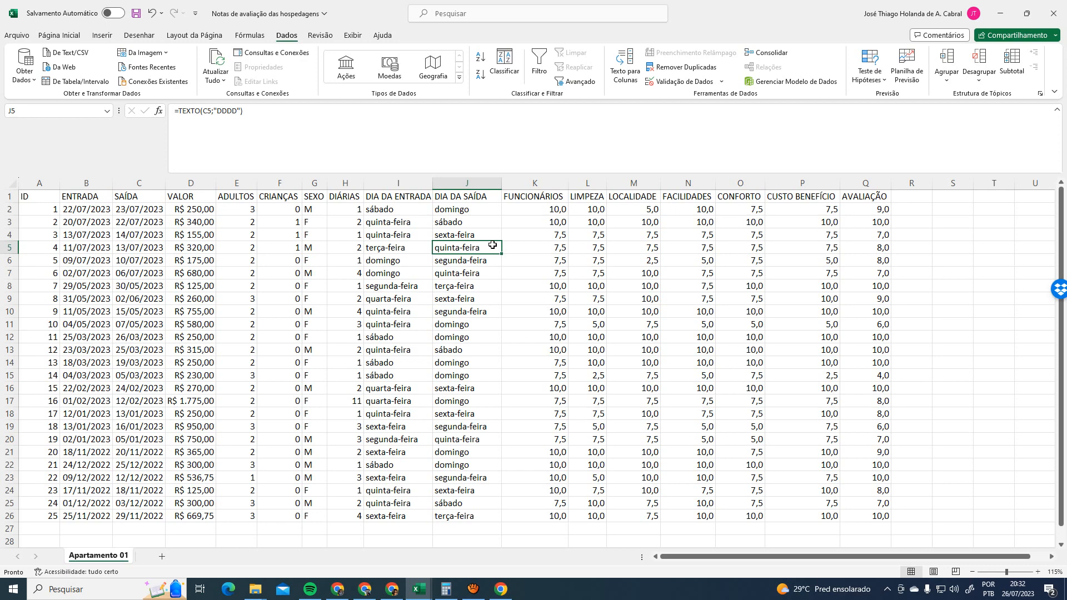
Highlight all the values in the ID column from A2 to A26, and return to the ID header
{"action": "key", "text": "ctrl+Home"}
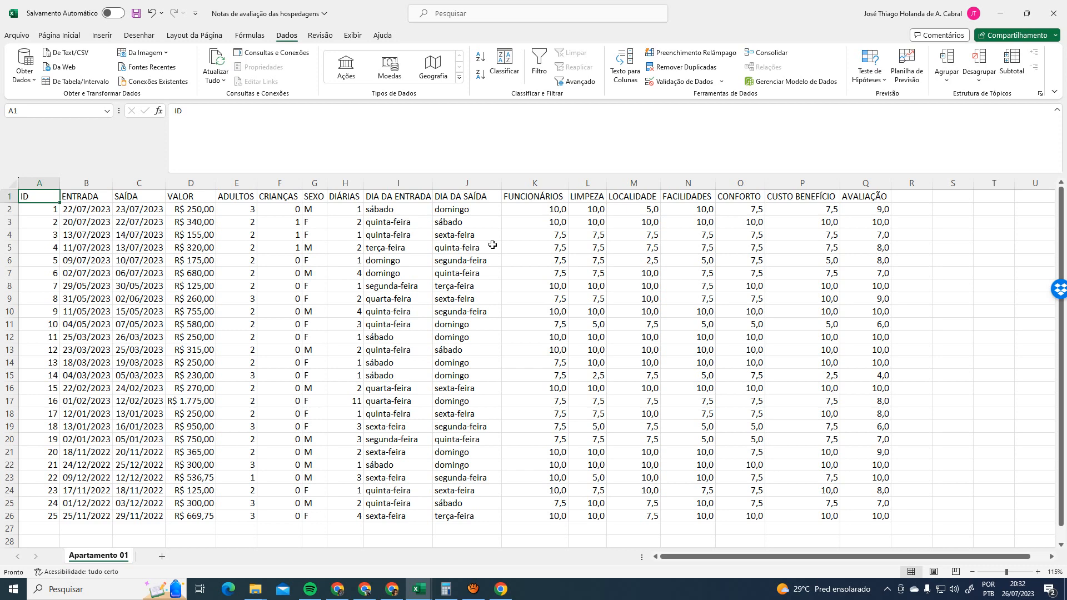
{"action": "key", "text": "Down"}
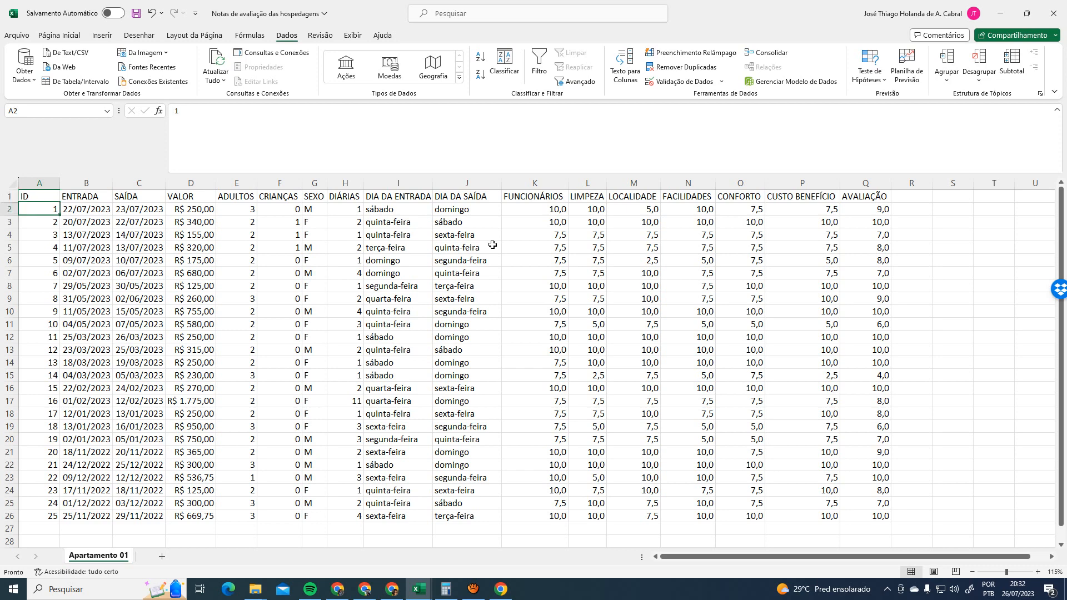
{"action": "key", "text": "shift+Down"}
{"action": "key", "text": "shift+Down"}
{"action": "key", "text": "shift+Down"}
{"action": "key", "text": "shift+Down"}
{"action": "key", "text": "shift+Down"}
{"action": "key", "text": "shift+Down"}
{"action": "key", "text": "shift+Down"}
{"action": "key", "text": "shift+Down"}
{"action": "key", "text": "shift+Down"}
{"action": "key", "text": "shift+Down"}
{"action": "key", "text": "shift+Down"}
{"action": "key", "text": "shift+Down"}
{"action": "key", "text": "shift+Down"}
{"action": "key", "text": "shift+Down"}
{"action": "key", "text": "shift+Down"}
{"action": "key", "text": "shift+Down"}
{"action": "key", "text": "shift+Down"}
{"action": "key", "text": "shift+Down"}
{"action": "key", "text": "shift+Down"}
{"action": "key", "text": "shift+Down"}
{"action": "key", "text": "shift+Down"}
{"action": "key", "text": "shift+Down"}
{"action": "key", "text": "shift+Down"}
{"action": "key", "text": "shift+Down"}
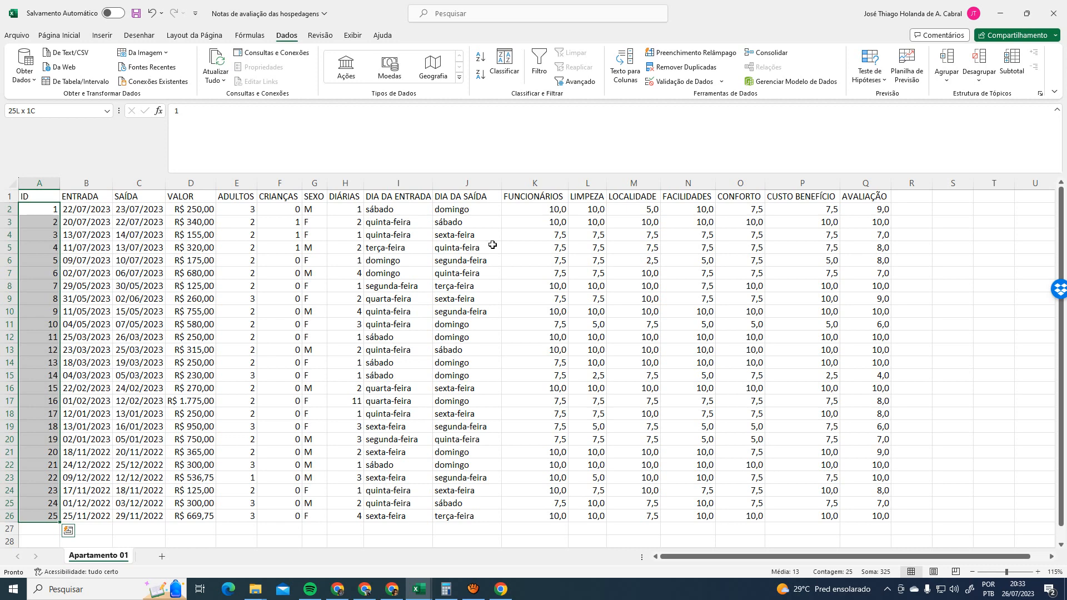
{"action": "key", "text": "Up"}
{"action": "key", "text": "Down"}
{"action": "key", "text": "Up"}
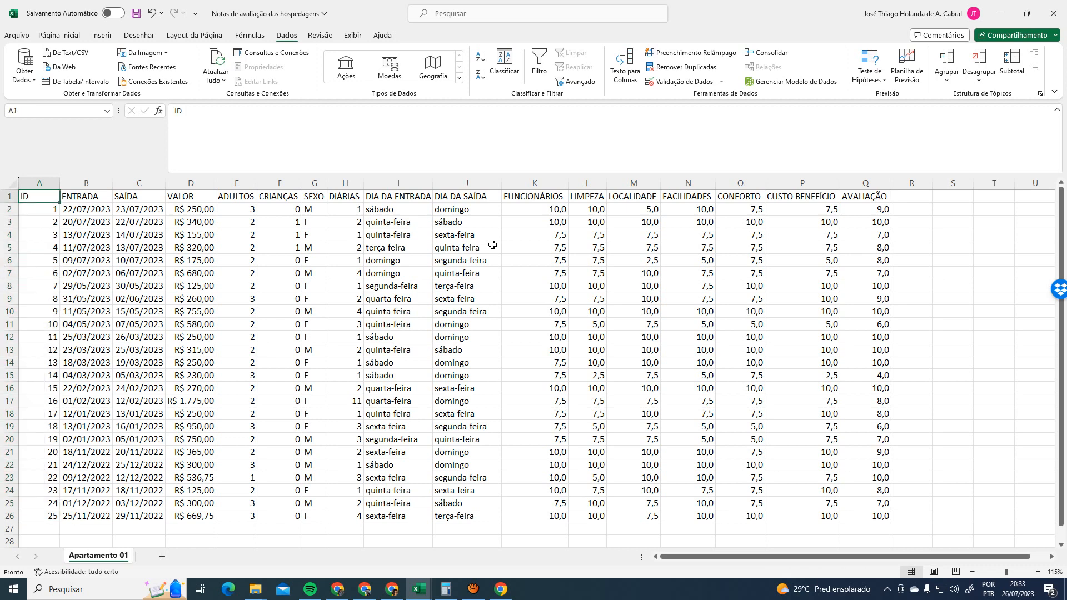
Go through the header row from ID across to CONFORTO, and return to the ID header
{"action": "key", "text": "Right"}
{"action": "key", "text": "Right"}
{"action": "key", "text": "Right"}
{"action": "key", "text": "Right"}
{"action": "key", "text": "Left"}
{"action": "key", "text": "Left"}
{"action": "key", "text": "Left"}
{"action": "key", "text": "Left"}
{"action": "key", "text": "Right"}
{"action": "key", "text": "Right"}
{"action": "key", "text": "Right"}
{"action": "key", "text": "Right"}
{"action": "key", "text": "Right"}
{"action": "key", "text": "Right"}
{"action": "key", "text": "Right"}
{"action": "key", "text": "Right"}
{"action": "key", "text": "Right"}
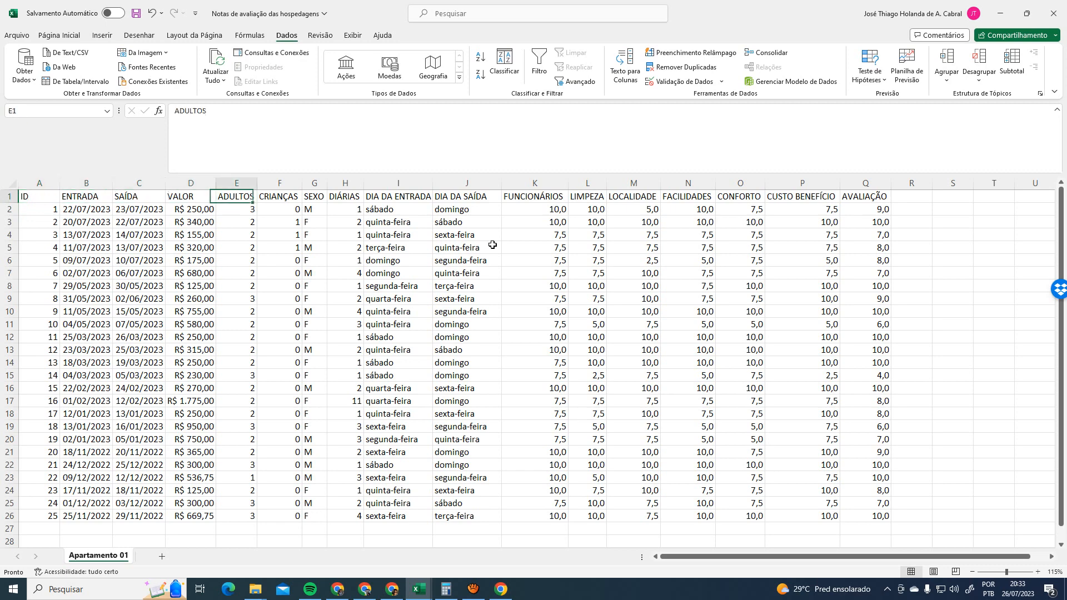
{"action": "key", "text": "Right"}
{"action": "key", "text": "Right"}
{"action": "key", "text": "Right"}
{"action": "key", "text": "Right"}
{"action": "key", "text": "Right"}
{"action": "key", "text": "Right"}
{"action": "key", "text": "Right"}
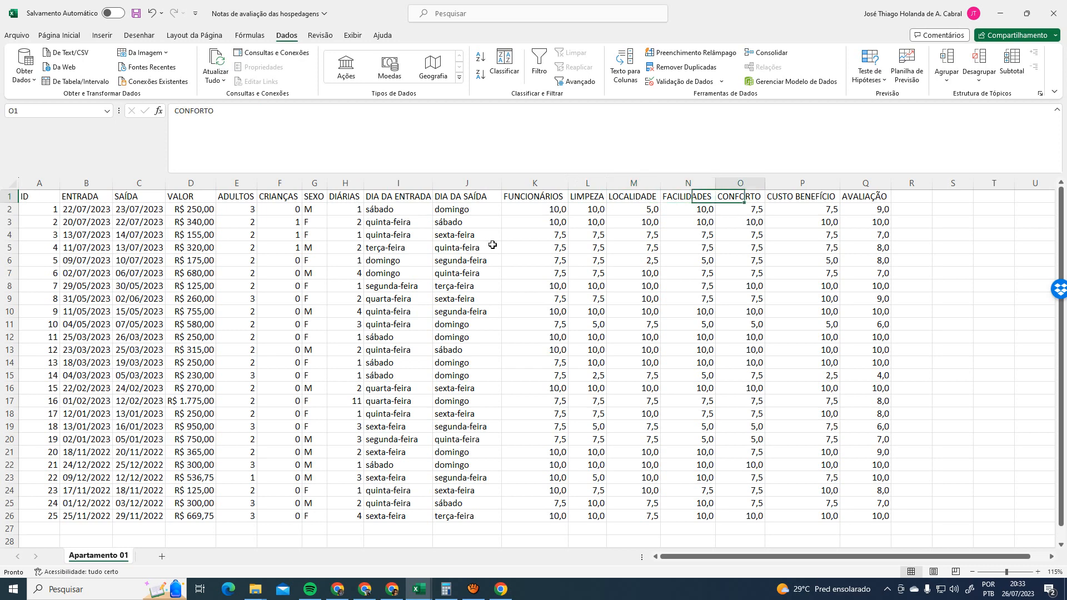
{"action": "key", "text": "Left"}
{"action": "key", "text": "Left"}
{"action": "key", "text": "Left"}
{"action": "key", "text": "Left"}
{"action": "key", "text": "Left"}
{"action": "key", "text": "Left"}
{"action": "key", "text": "Left"}
{"action": "key", "text": "Left"}
{"action": "key", "text": "Left"}
{"action": "key", "text": "Left"}
{"action": "key", "text": "Left"}
{"action": "key", "text": "Left"}
{"action": "key", "text": "Left"}
{"action": "key", "text": "Left"}
{"action": "key", "text": "Left"}
{"action": "key", "text": "Left"}
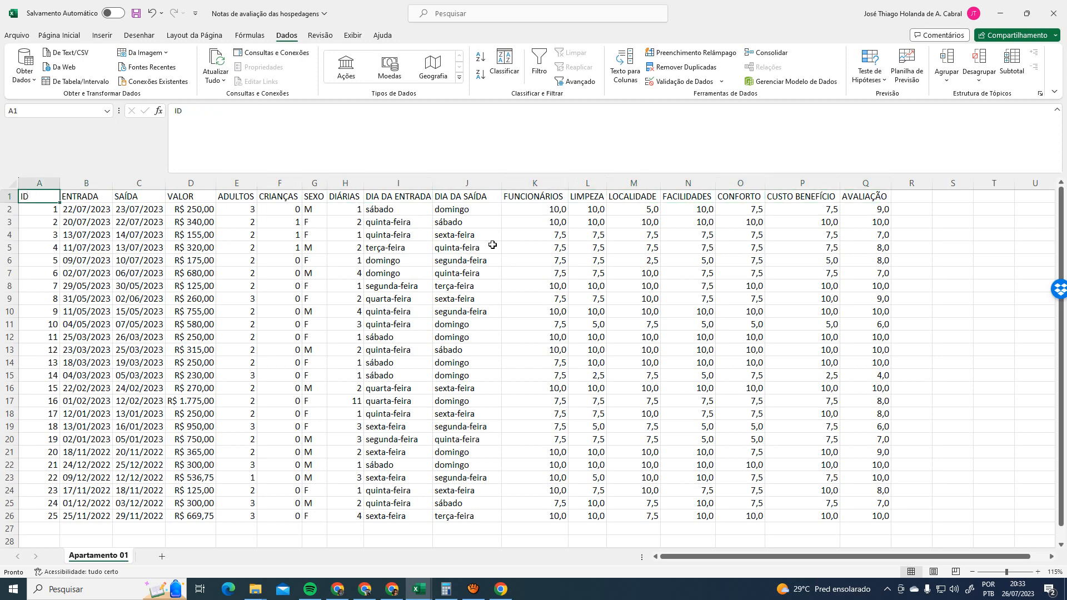
Move between the ID header and the first few records to point out how the table's rows are laid out
{"action": "key", "text": "Down"}
{"action": "key", "text": "Up"}
{"action": "key", "text": "Down"}
{"action": "key", "text": "Up"}
{"action": "key", "text": "Down"}
{"action": "key", "text": "Up"}
{"action": "key", "text": "Down"}
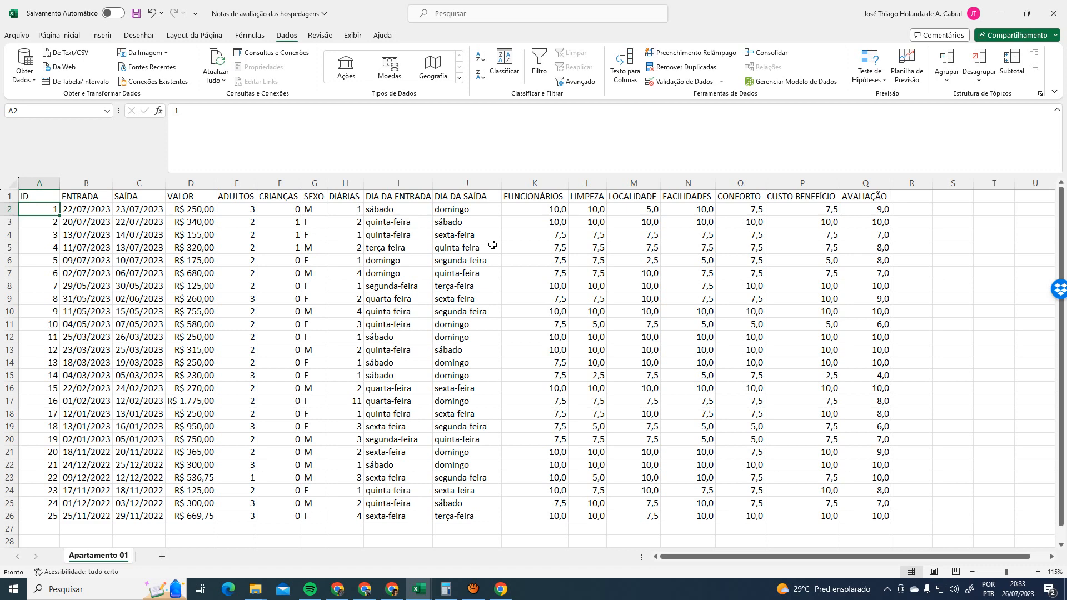
{"action": "key", "text": "Down"}
{"action": "key", "text": "Down"}
{"action": "key", "text": "Down"}
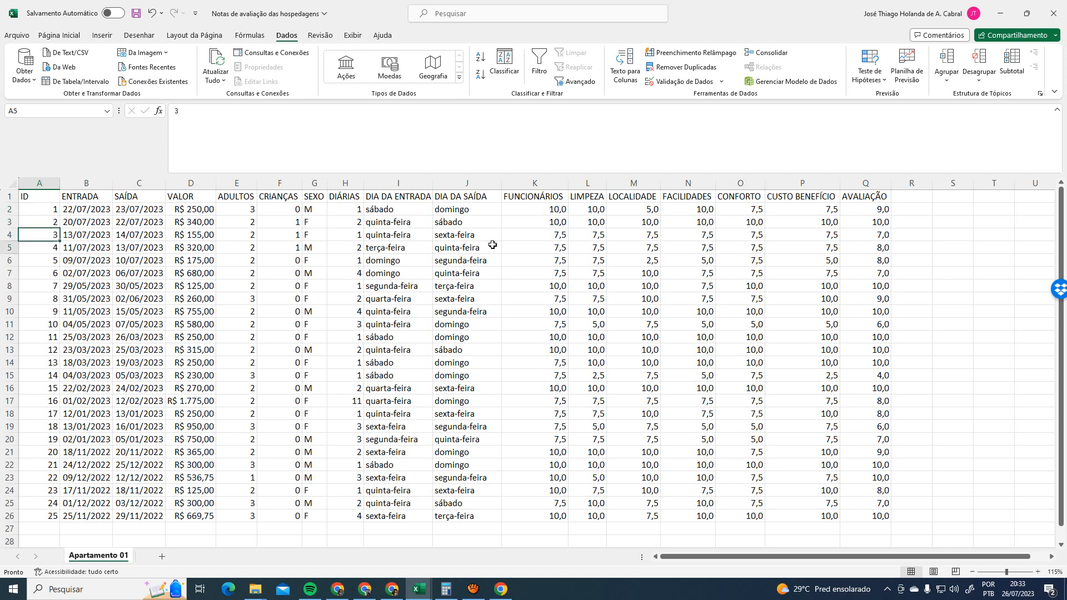
{"action": "key", "text": "Up"}
{"action": "key", "text": "Up"}
{"action": "key", "text": "Up"}
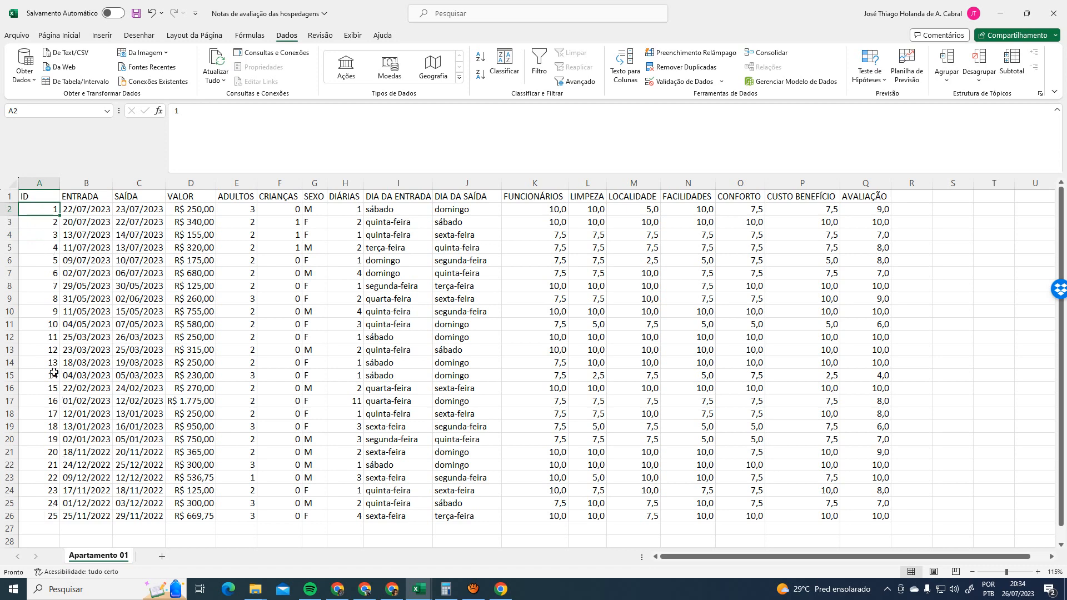
Select the first ID value in A2 and enlarge the worksheet view to 145%
{"action": "left_click", "coordinate": [54, 233]}
{"action": "left_click", "coordinate": [55, 210]}
{"action": "scroll", "coordinate": [70, 219], "scroll_direction": "up", "scroll_amount": 2}
{"action": "scroll", "coordinate": [88, 231], "scroll_direction": "up", "scroll_amount": 1}
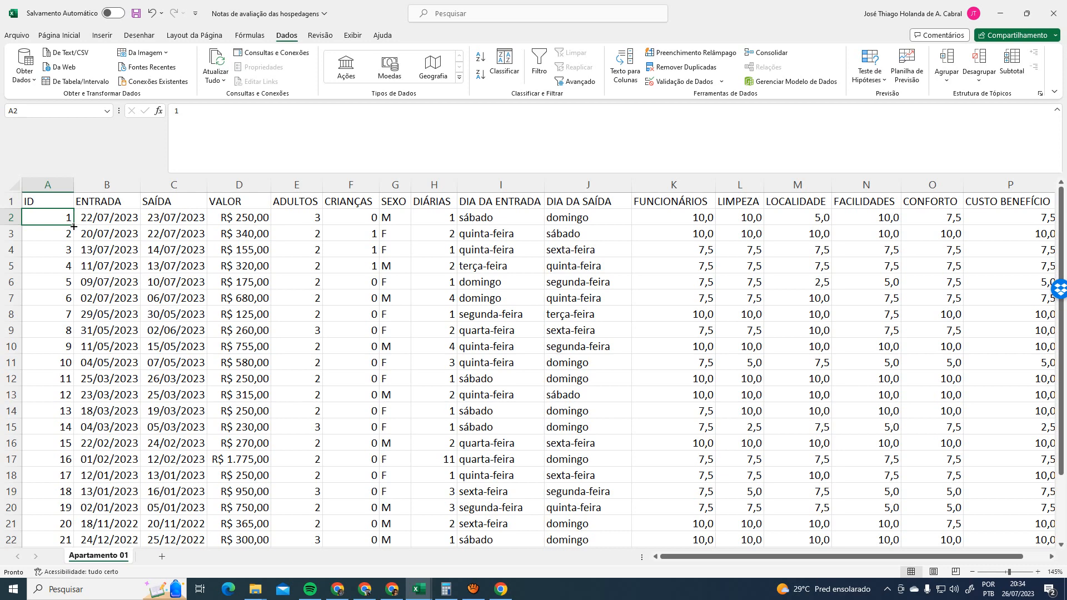
{"action": "left_click_drag", "start_coordinate": [74, 226], "coordinate": [64, 207]}
{"action": "scroll", "coordinate": [61, 214], "scroll_direction": "up", "scroll_amount": 1}
Switch to the Classroom stream in Chrome and open the basic Excel lessons playlist linked in yesterday's post
{"action": "left_click", "coordinate": [392, 589]}
{"action": "scroll", "coordinate": [542, 269], "scroll_direction": "down", "scroll_amount": 6}
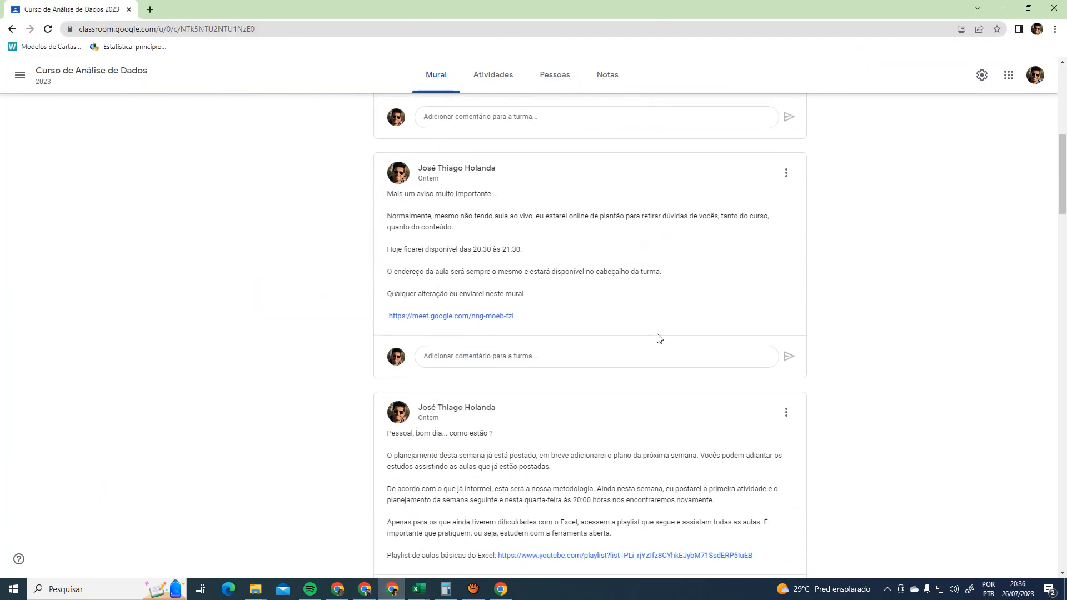
{"action": "scroll", "coordinate": [657, 338], "scroll_direction": "down", "scroll_amount": 3}
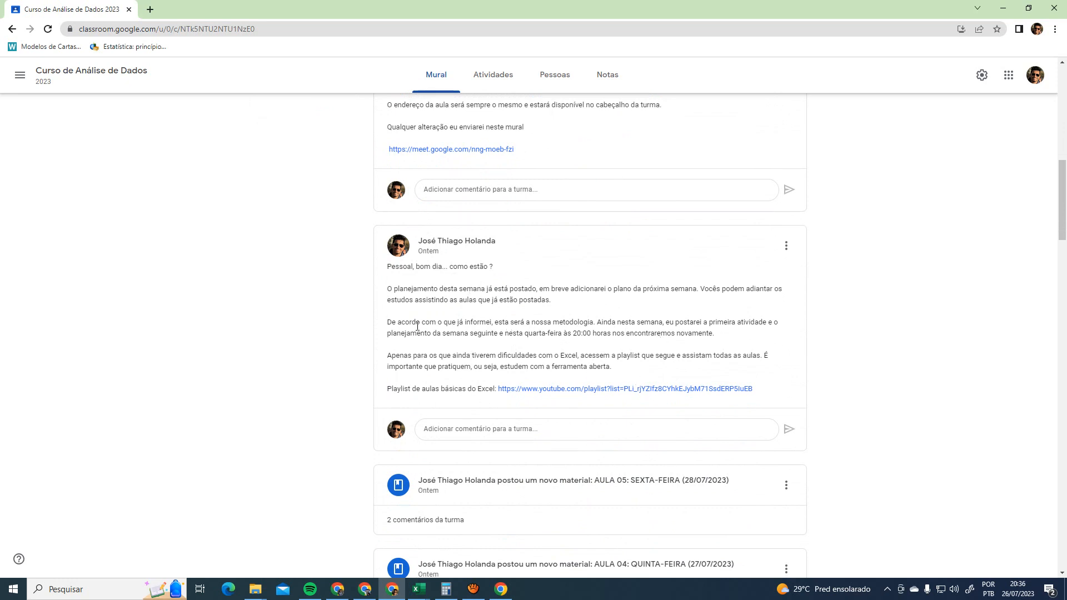
{"action": "left_click", "coordinate": [636, 389]}
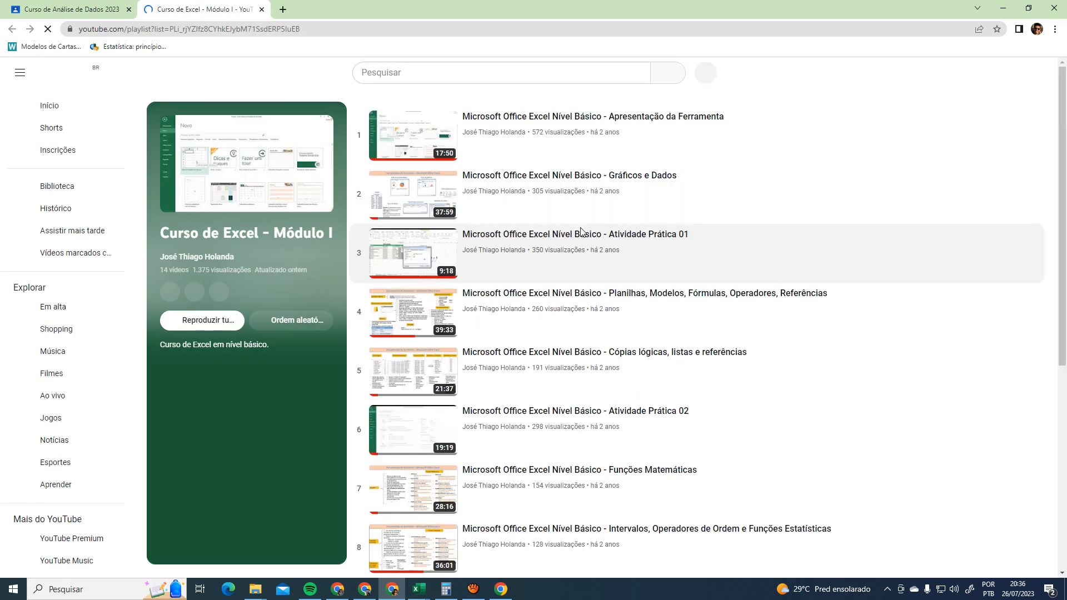
Look through the video titles in the "Curso de Excel - Módulo I" playlist on YouTube
{"action": "scroll", "coordinate": [648, 338], "scroll_direction": "down", "scroll_amount": 6}
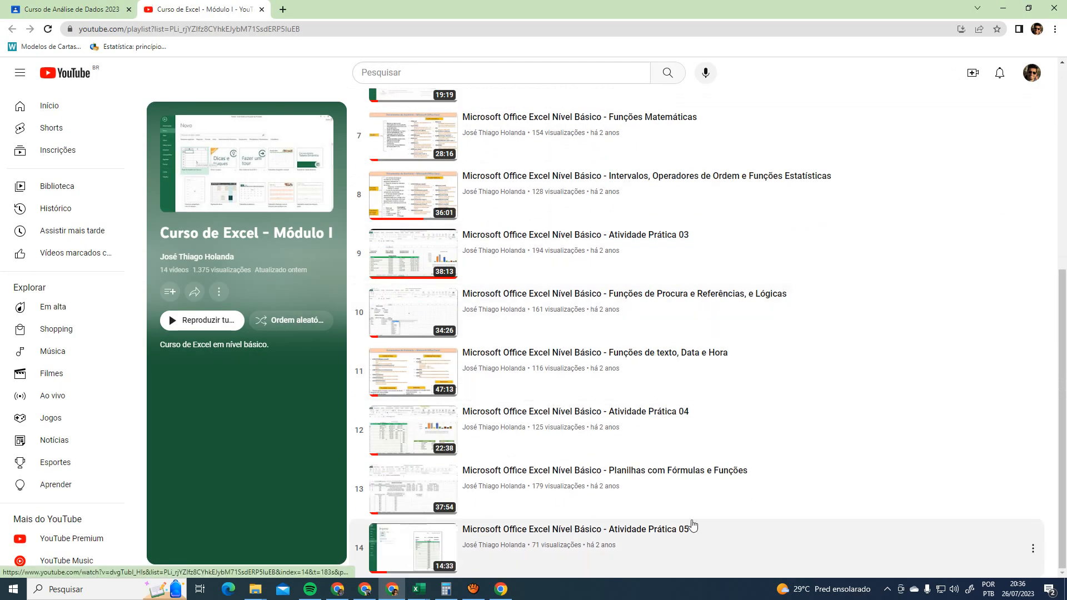
{"action": "scroll", "coordinate": [689, 522], "scroll_direction": "up", "scroll_amount": 6}
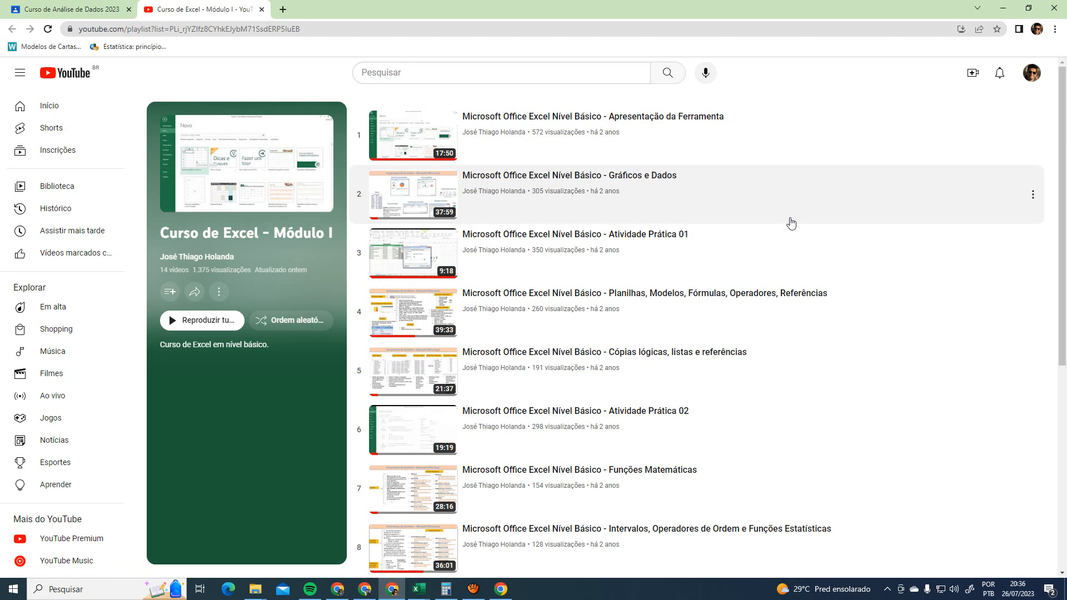
{"action": "scroll", "coordinate": [738, 289], "scroll_direction": "down", "scroll_amount": 1}
{"action": "scroll", "coordinate": [736, 284], "scroll_direction": "up", "scroll_amount": 1}
{"action": "scroll", "coordinate": [723, 306], "scroll_direction": "down", "scroll_amount": 2}
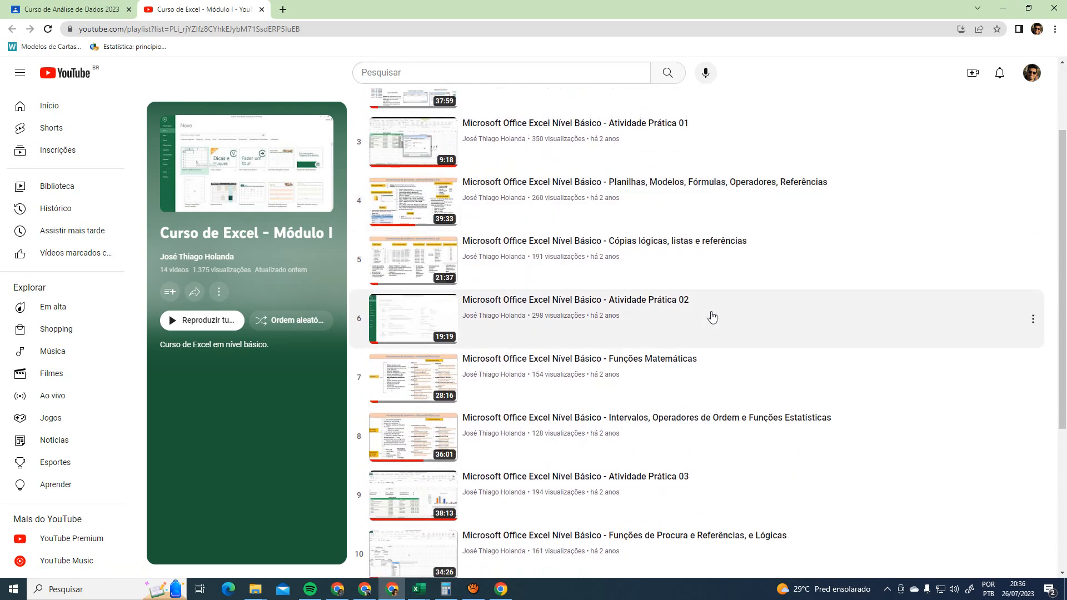
{"action": "scroll", "coordinate": [640, 372], "scroll_direction": "down", "scroll_amount": 1}
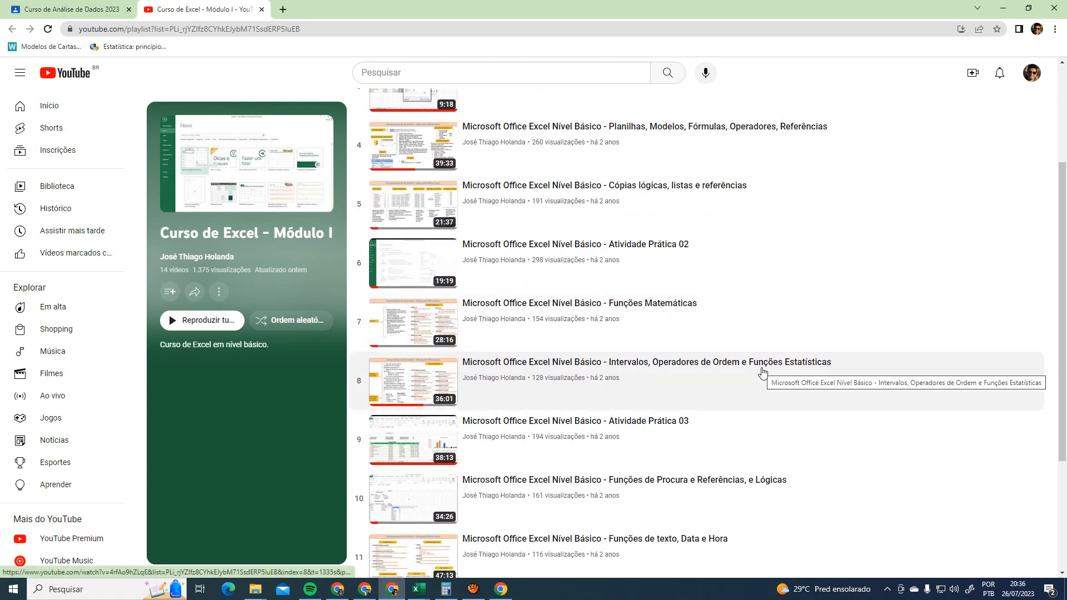
{"action": "scroll", "coordinate": [763, 373], "scroll_direction": "down", "scroll_amount": 2}
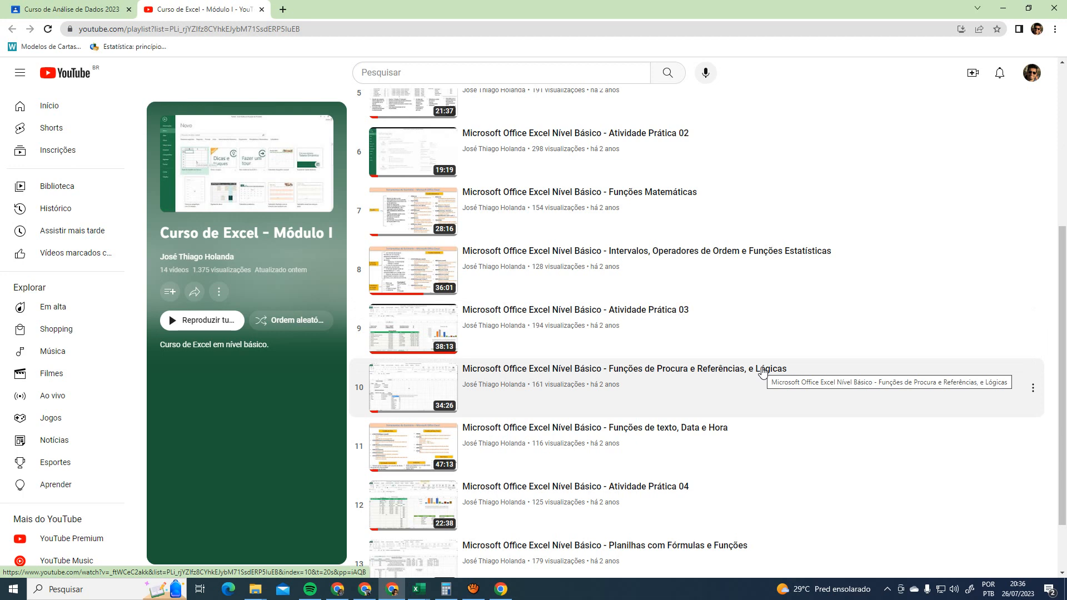
{"action": "scroll", "coordinate": [763, 372], "scroll_direction": "up", "scroll_amount": 4}
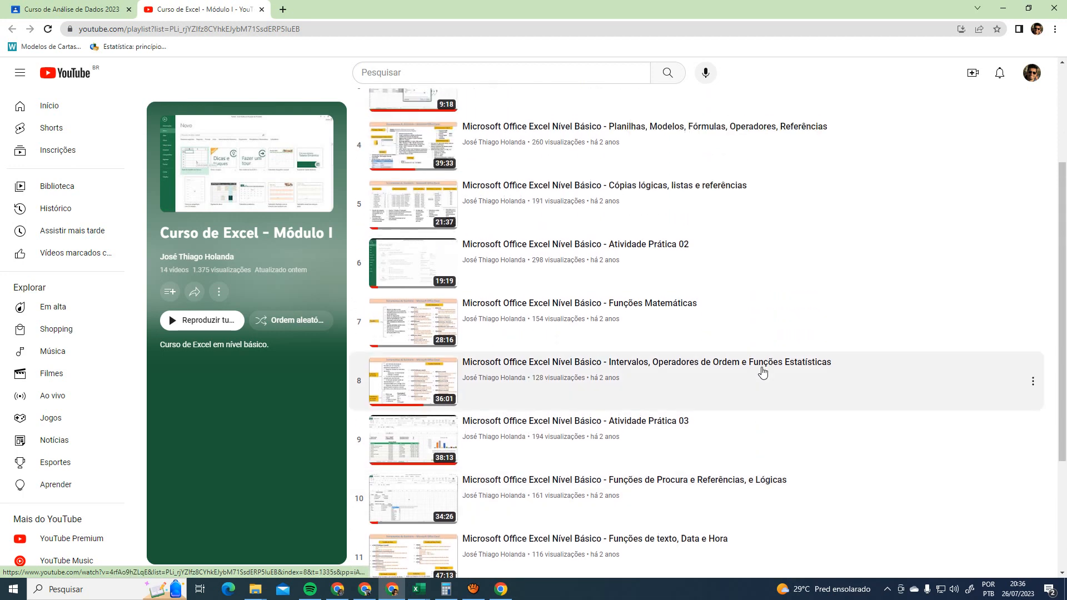
{"action": "scroll", "coordinate": [762, 372], "scroll_direction": "up", "scroll_amount": 1}
{"action": "scroll", "coordinate": [763, 372], "scroll_direction": "down", "scroll_amount": 1}
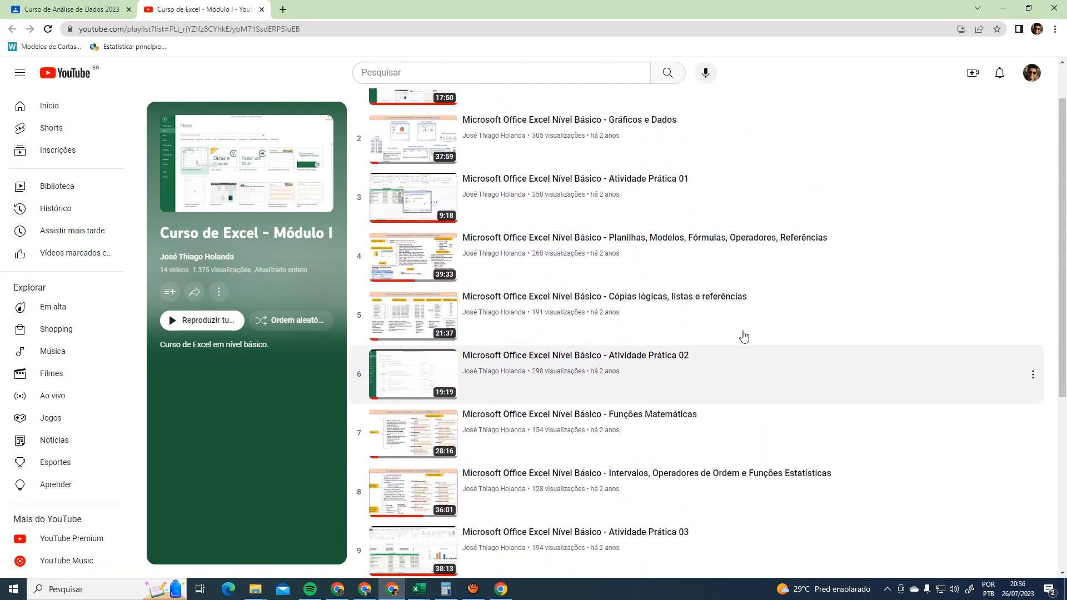
{"action": "scroll", "coordinate": [776, 481], "scroll_direction": "down", "scroll_amount": 3}
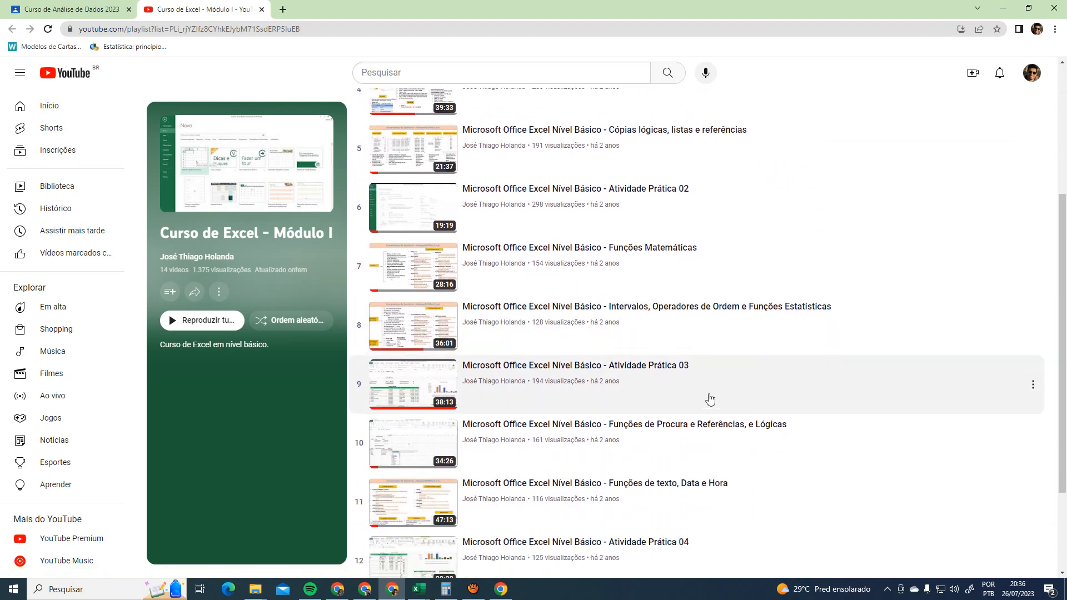
{"action": "scroll", "coordinate": [778, 401], "scroll_direction": "down", "scroll_amount": 1}
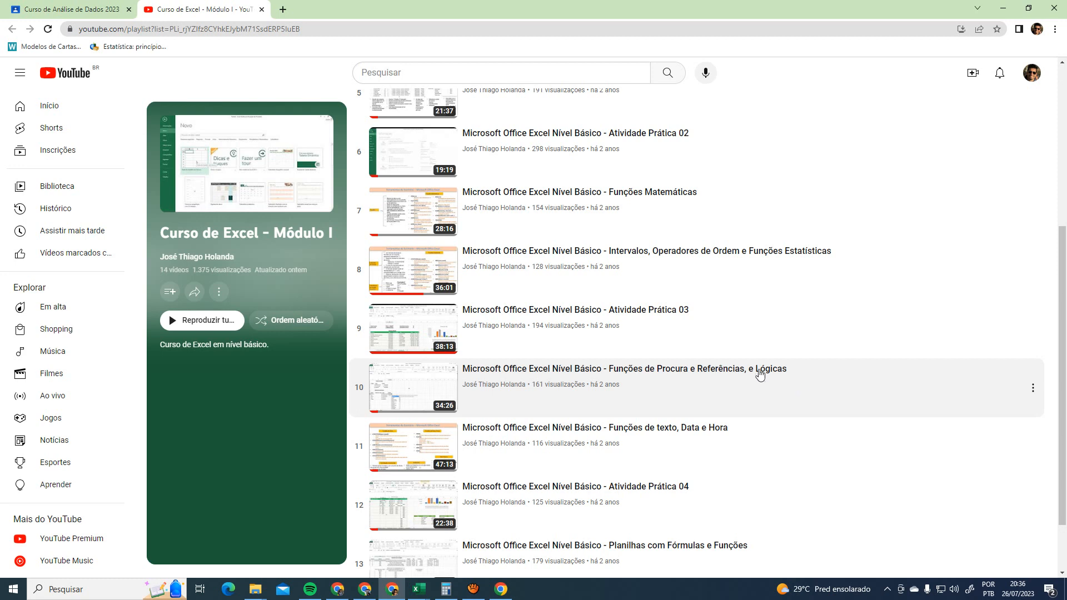
{"action": "scroll", "coordinate": [712, 440], "scroll_direction": "down", "scroll_amount": 1}
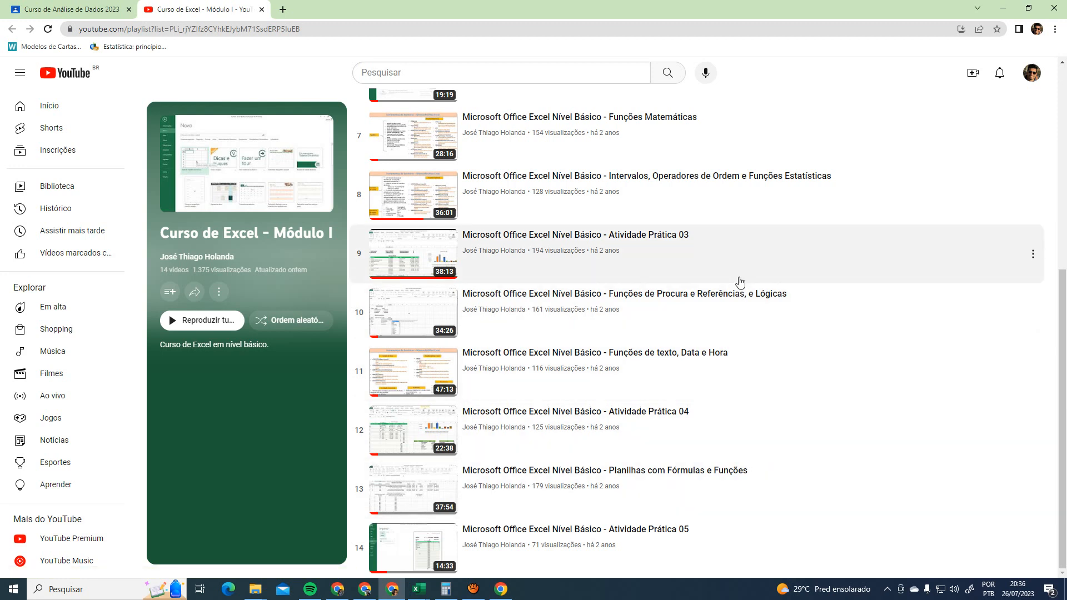
{"action": "scroll", "coordinate": [678, 216], "scroll_direction": "up", "scroll_amount": 5}
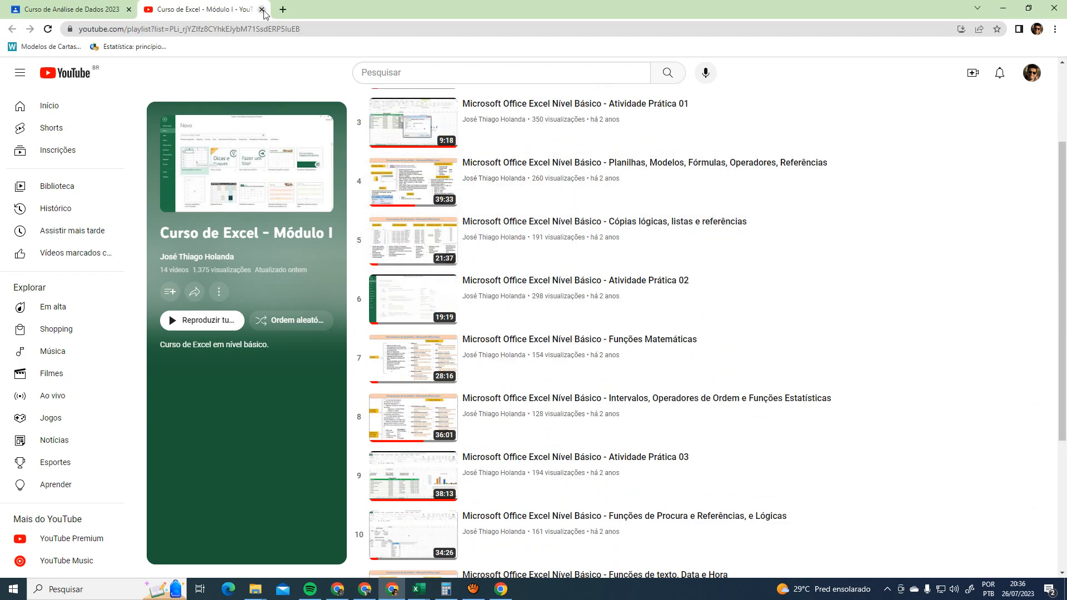
Return to the Curso de Análise de Dados stream and look over its recent announcements
{"action": "left_click", "coordinate": [105, 8]}
{"action": "scroll", "coordinate": [678, 328], "scroll_direction": "up", "scroll_amount": 8}
{"action": "scroll", "coordinate": [678, 329], "scroll_direction": "down", "scroll_amount": 4}
{"action": "scroll", "coordinate": [678, 329], "scroll_direction": "down", "scroll_amount": 3}
{"action": "scroll", "coordinate": [622, 305], "scroll_direction": "up", "scroll_amount": 9}
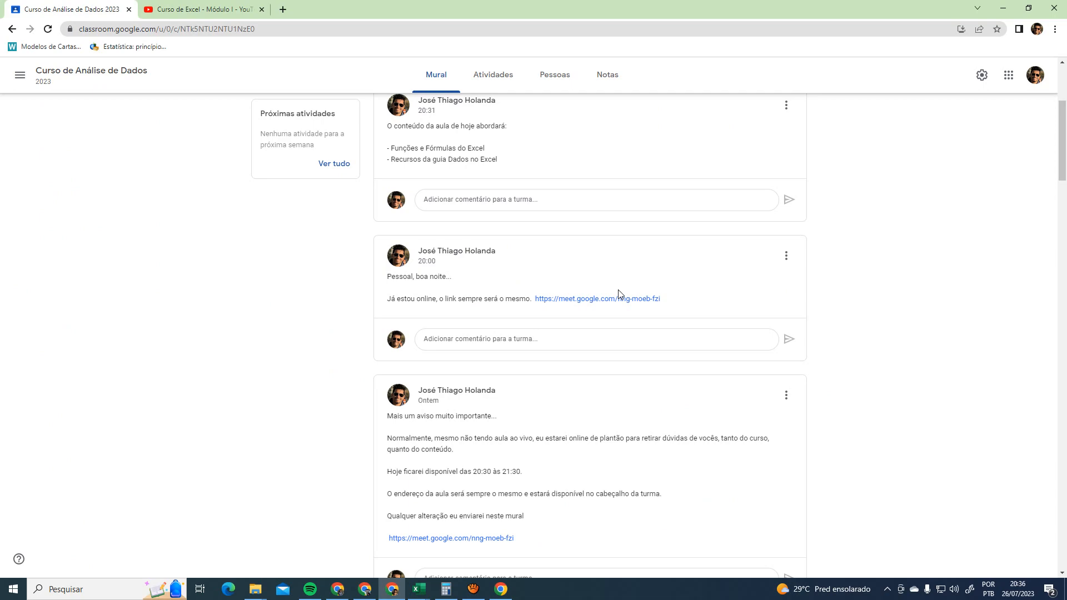
Check the participants in the Google Meet call and return to the Excel workbook
{"action": "key", "text": "alt+Tab"}
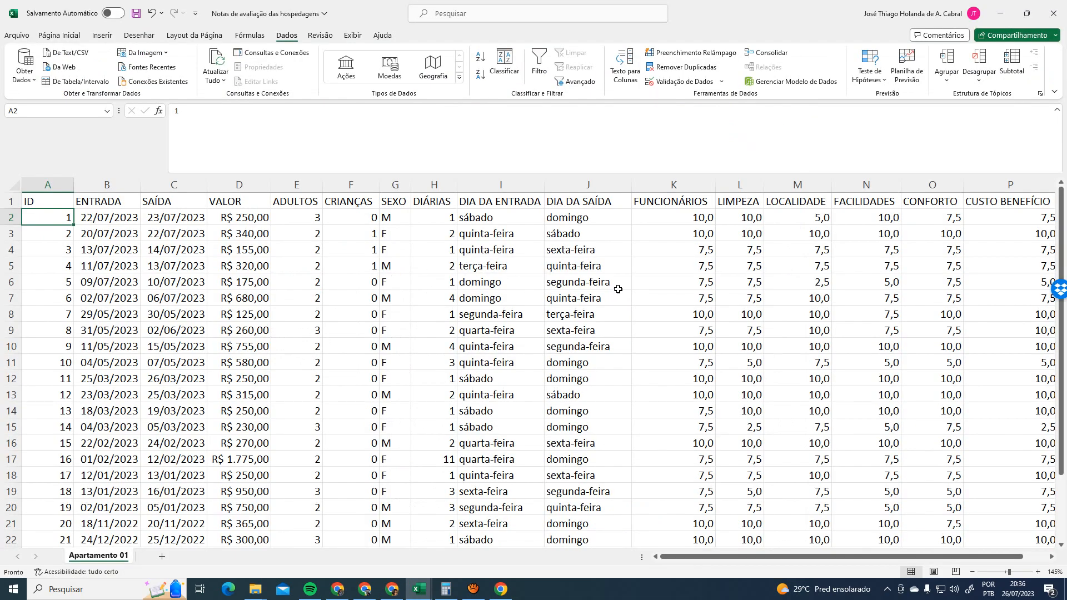
{"action": "left_click", "coordinate": [365, 589]}
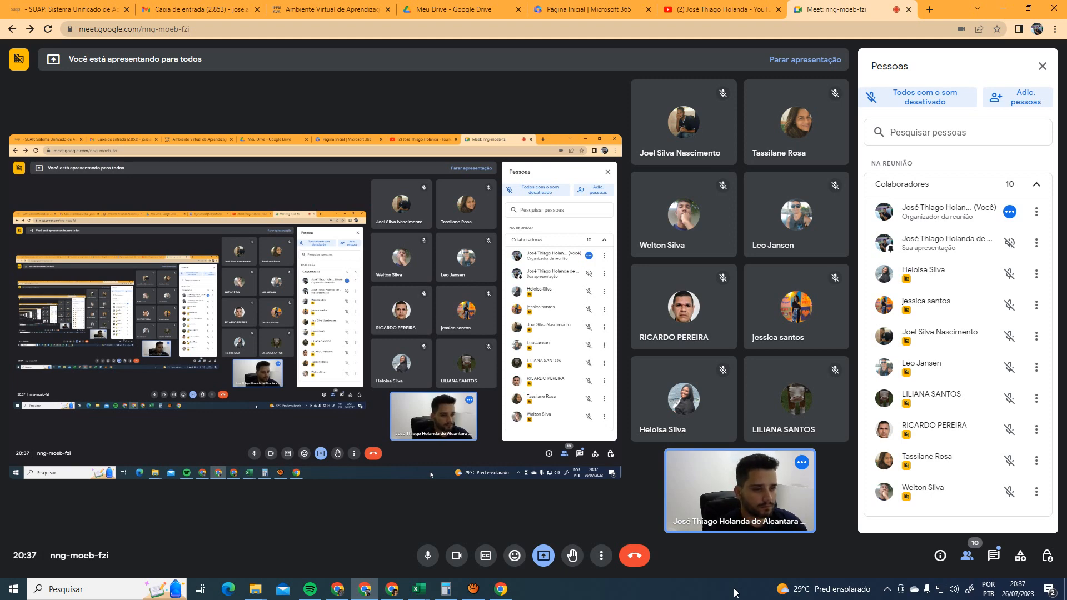
{"action": "key", "text": "alt+Tab"}
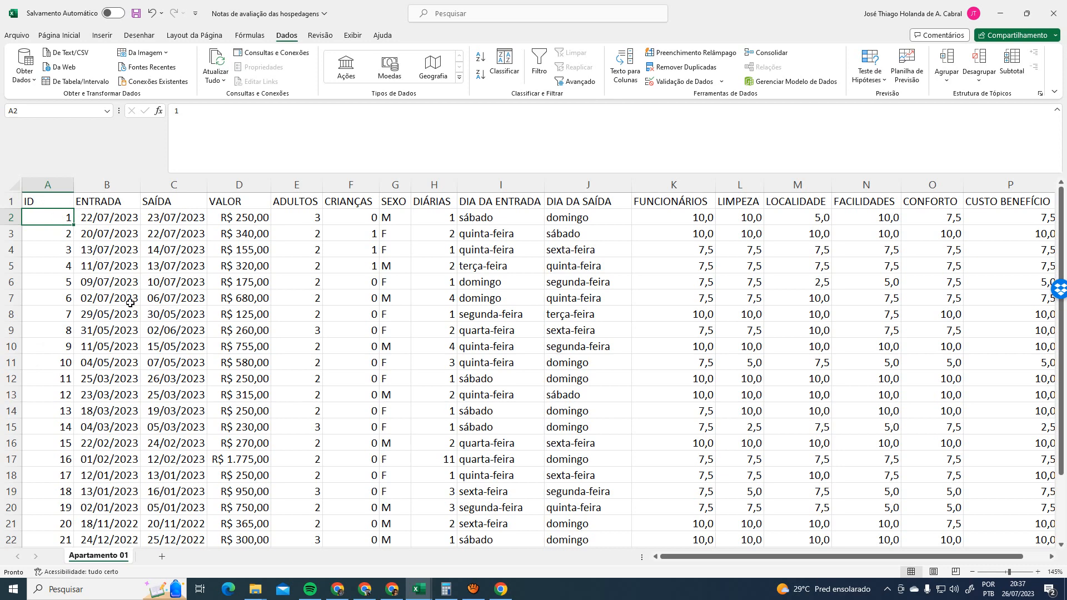
Fill the ID column as a consecutive series from 1 in A2 down to 20 in A21, and select the ID header
{"action": "left_click_drag", "start_coordinate": [73, 225], "coordinate": [65, 530]}
{"action": "scroll", "coordinate": [139, 342], "scroll_direction": "up", "scroll_amount": 2}
{"action": "left_click", "coordinate": [52, 200]}
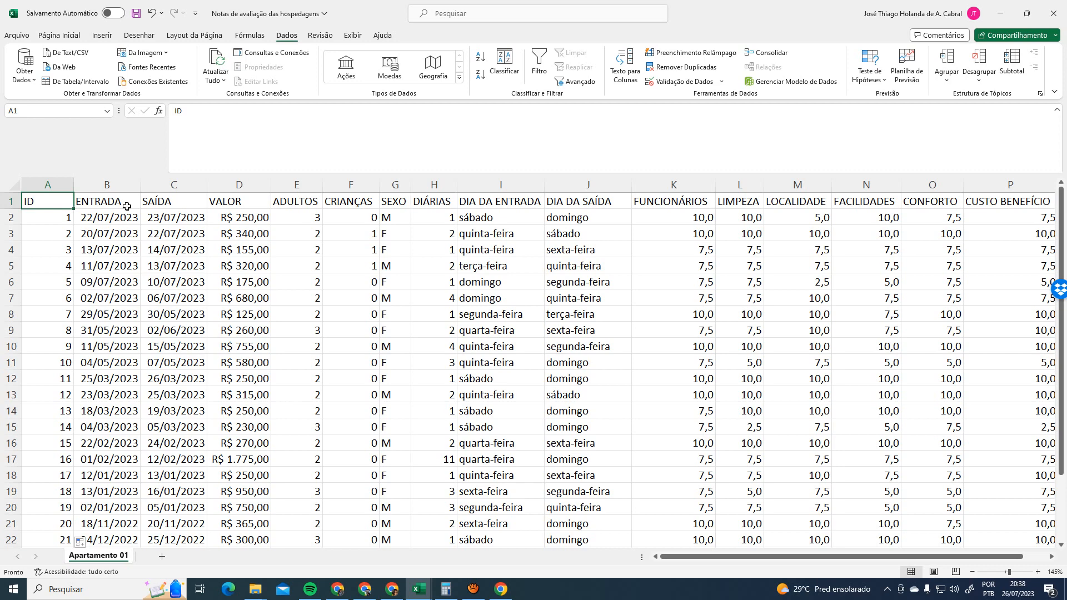
Examine the ENTRADA and SAÍDA dates in row 2 and check the number format applied to them
{"action": "left_click", "coordinate": [110, 223]}
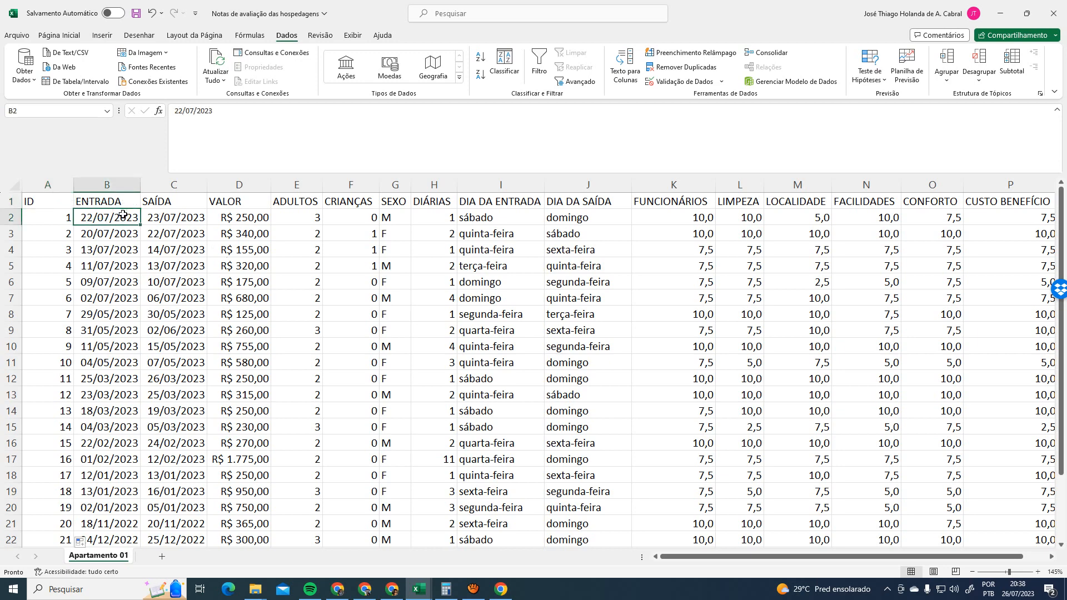
{"action": "left_click", "coordinate": [194, 218]}
{"action": "left_click", "coordinate": [109, 214]}
{"action": "left_click", "coordinate": [66, 37]}
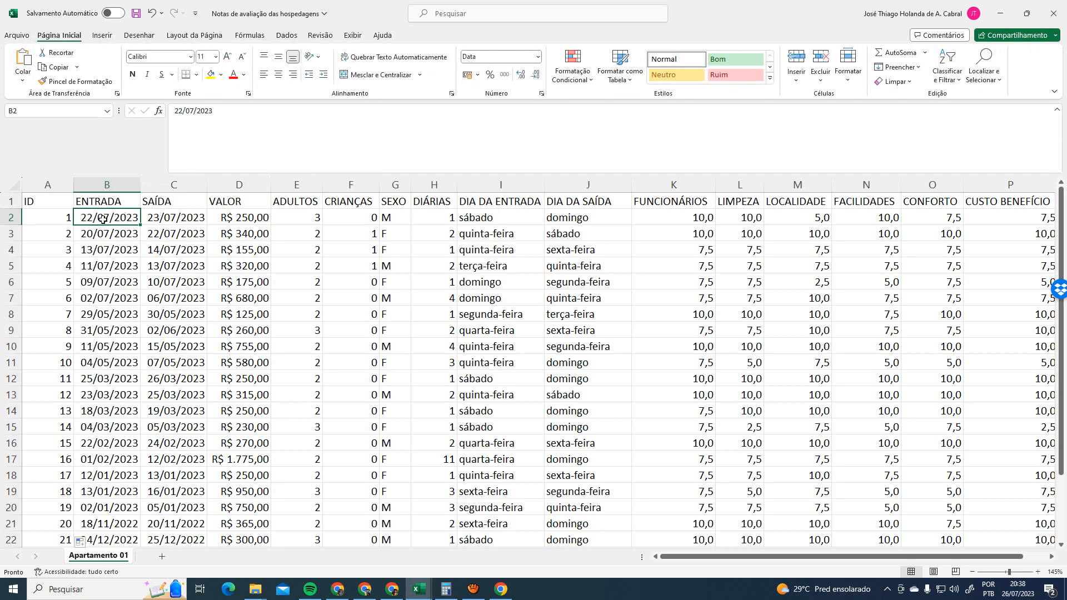
{"action": "left_click", "coordinate": [166, 212]}
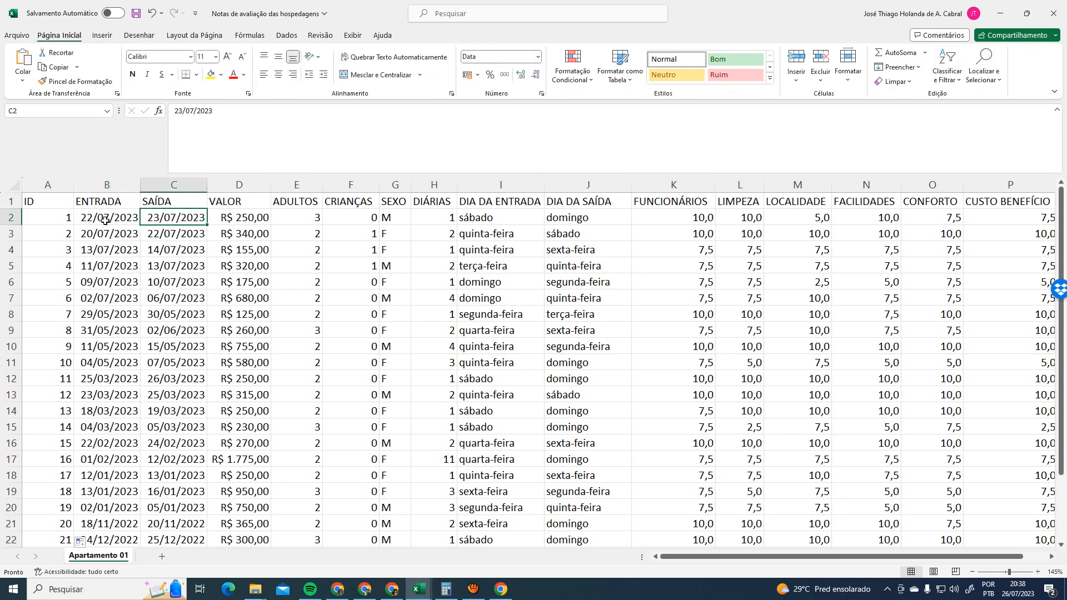
Apply the Moeda number format to the values in the VALOR column, leaving its header out of the selection
{"action": "left_click", "coordinate": [239, 217]}
{"action": "left_click", "coordinate": [538, 57]}
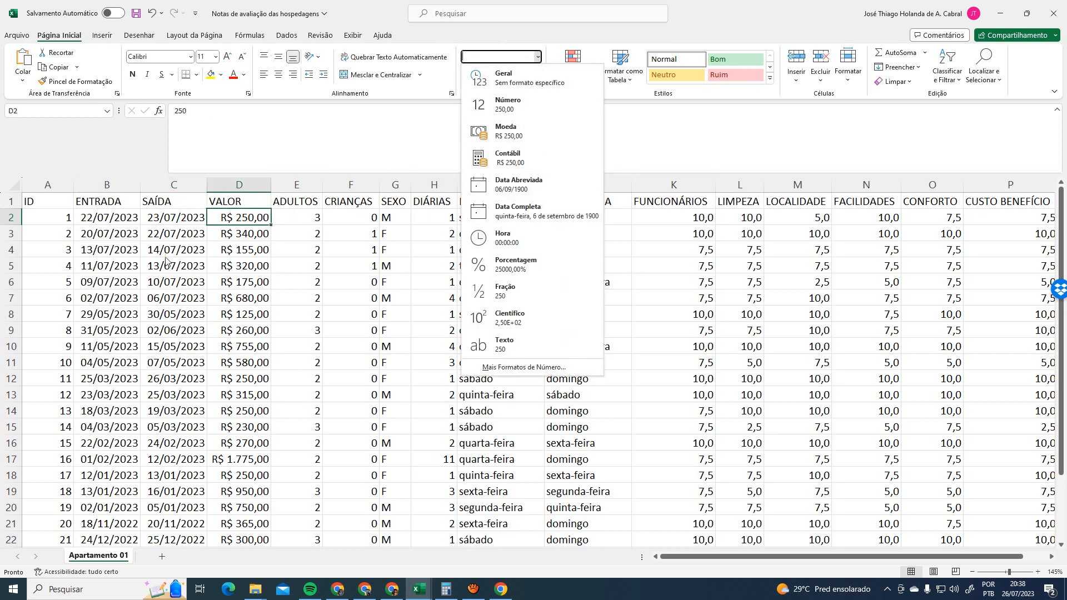
{"action": "left_click", "coordinate": [254, 221]}
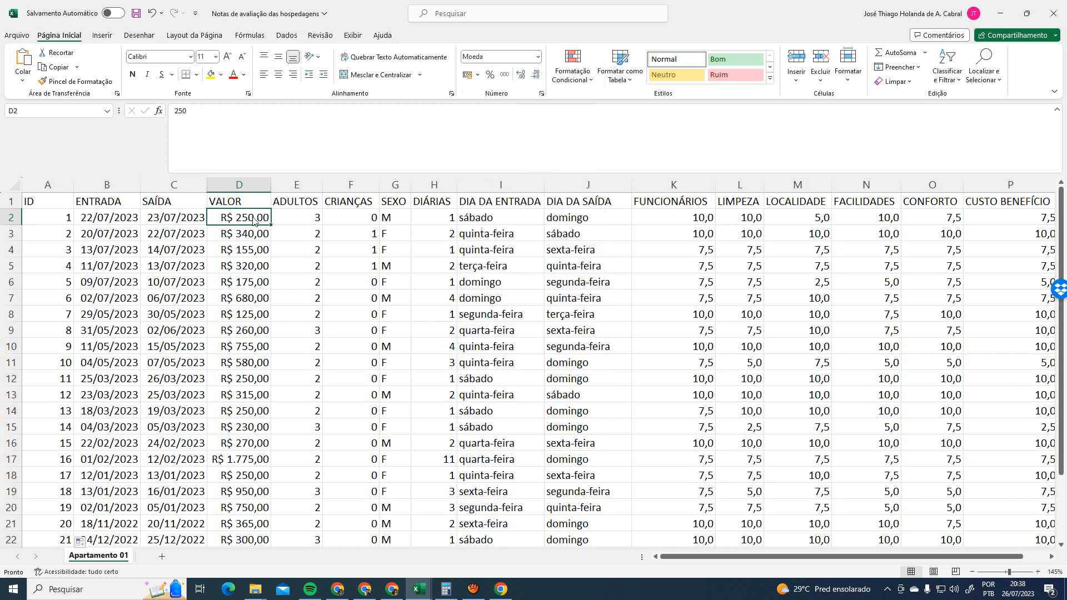
{"action": "left_click", "coordinate": [249, 185]}
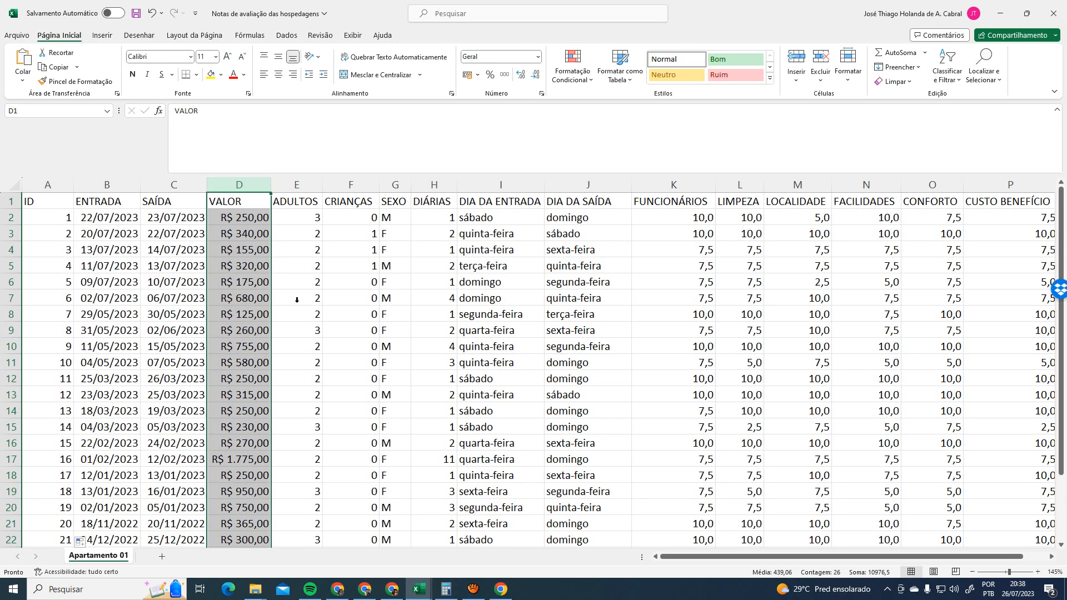
{"action": "left_click", "coordinate": [231, 198], "text": "ctrl"}
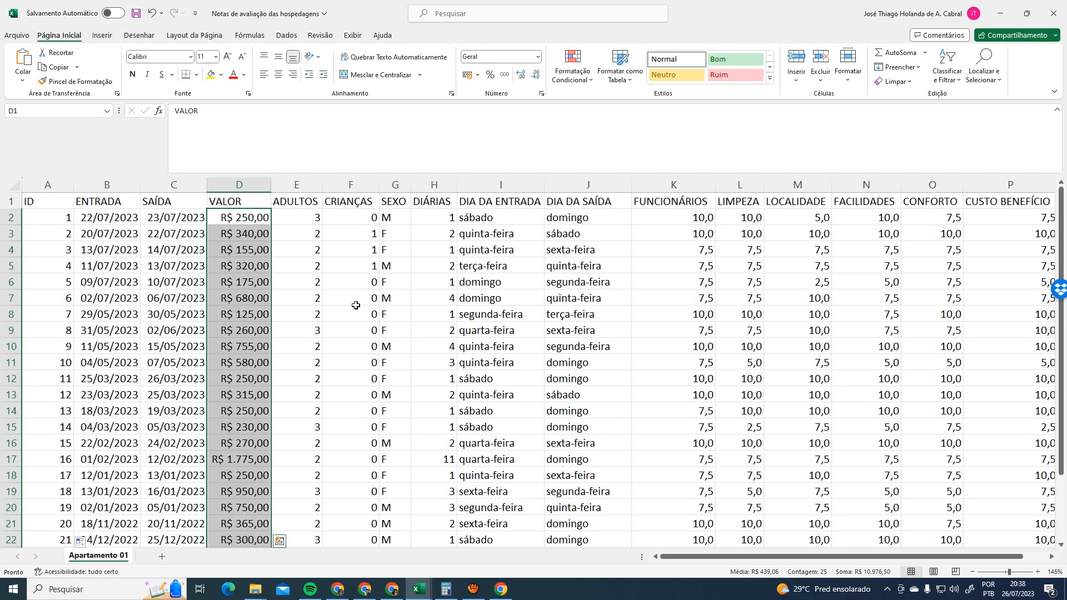
{"action": "left_click", "coordinate": [538, 56]}
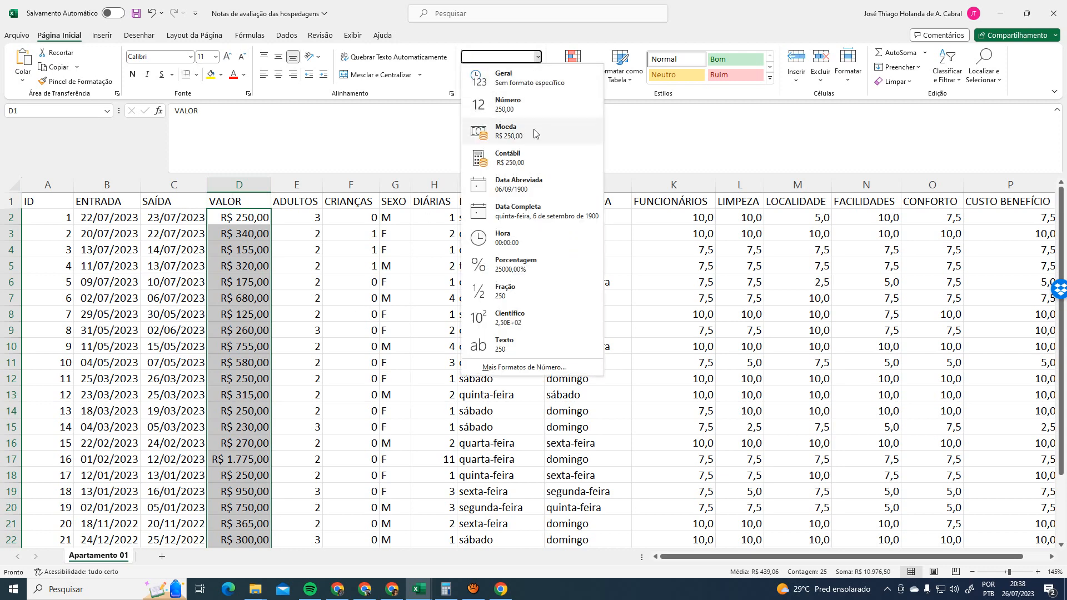
{"action": "left_click", "coordinate": [518, 129]}
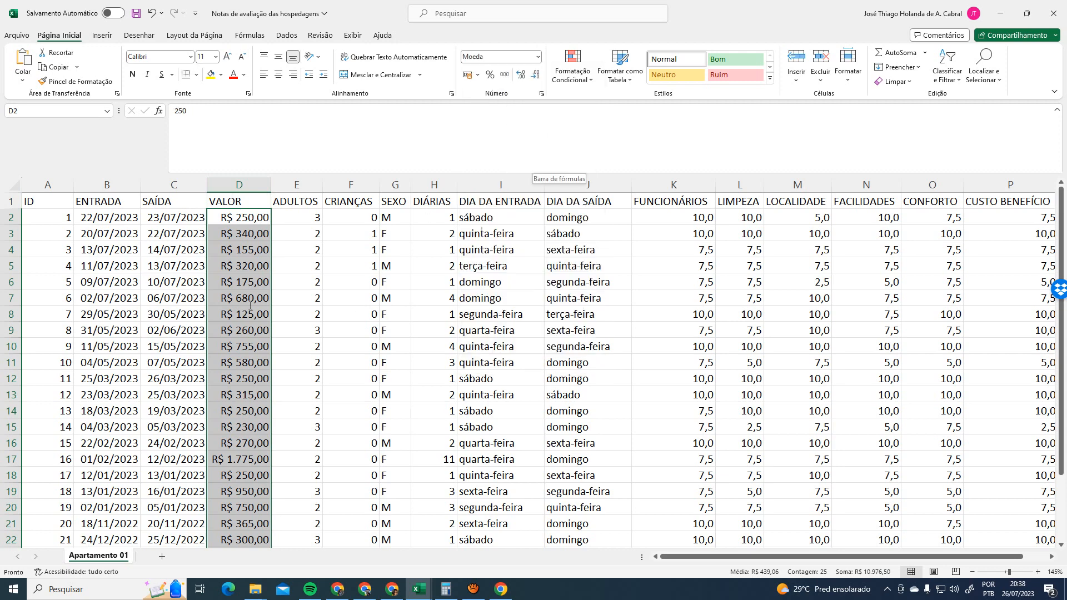
{"action": "scroll", "coordinate": [250, 301], "scroll_direction": "down", "scroll_amount": 11}
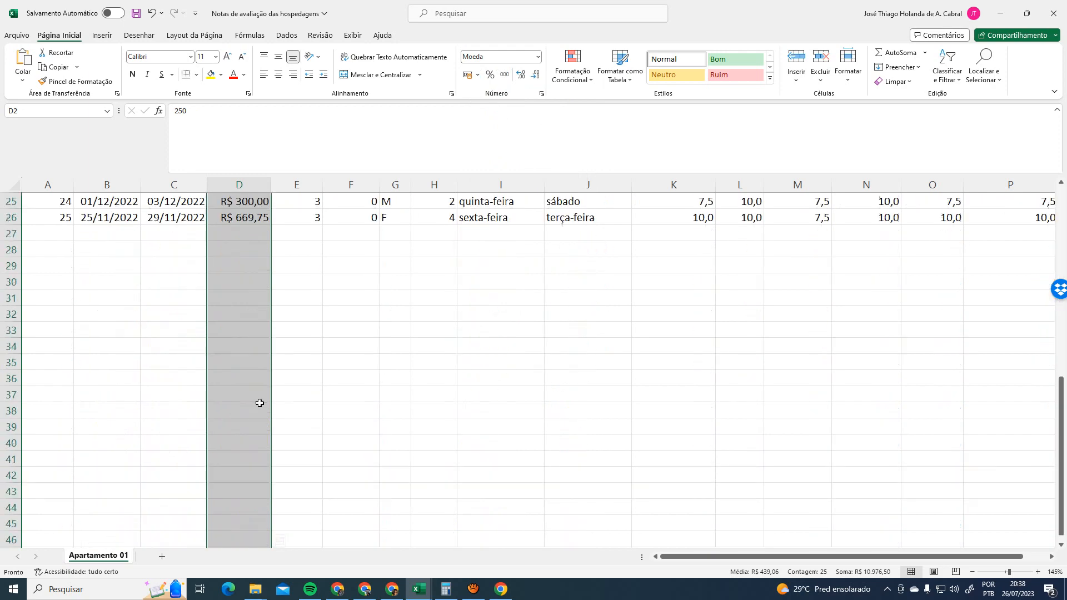
{"action": "scroll", "coordinate": [259, 403], "scroll_direction": "up", "scroll_amount": 10}
{"action": "scroll", "coordinate": [261, 395], "scroll_direction": "down", "scroll_amount": 6}
{"action": "scroll", "coordinate": [262, 395], "scroll_direction": "up", "scroll_amount": 4}
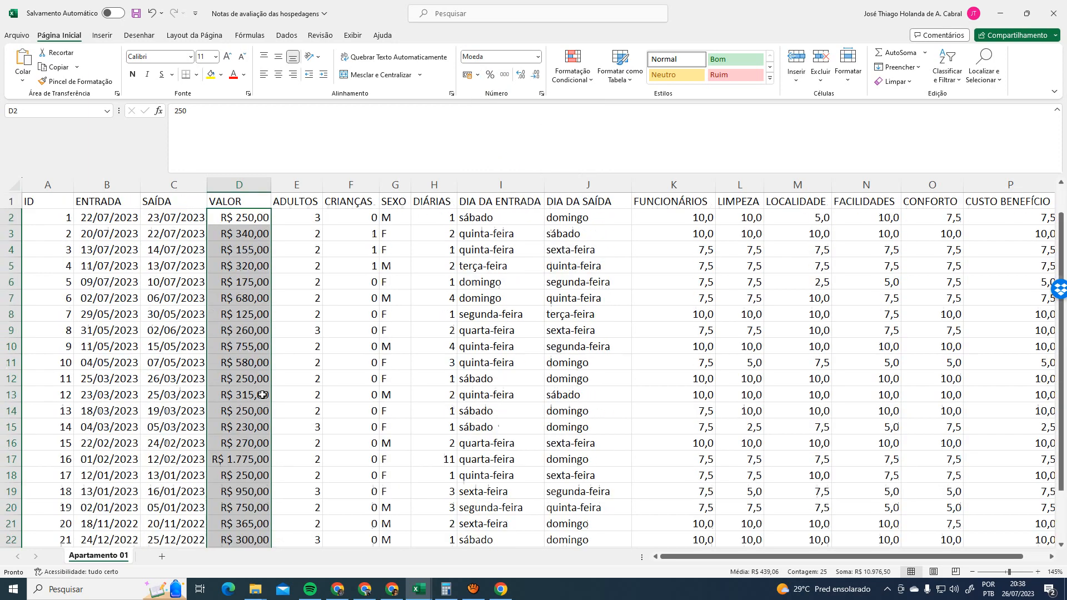
{"action": "scroll", "coordinate": [261, 394], "scroll_direction": "down", "scroll_amount": 5}
{"action": "scroll", "coordinate": [263, 393], "scroll_direction": "up", "scroll_amount": 8}
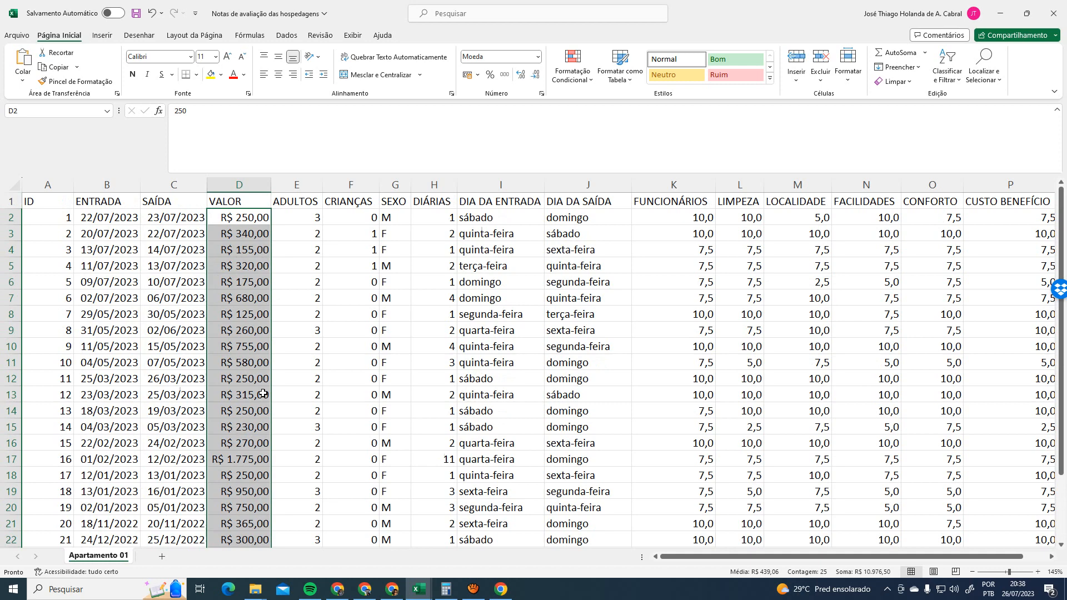
Format the ADULTOS column's values, without the header, as Número with 0 decimal places
{"action": "left_click", "coordinate": [300, 222]}
{"action": "left_click", "coordinate": [303, 201]}
{"action": "left_click", "coordinate": [303, 231]}
{"action": "left_click", "coordinate": [307, 217]}
{"action": "left_click", "coordinate": [308, 185]}
{"action": "left_click", "coordinate": [306, 203], "text": "ctrl"}
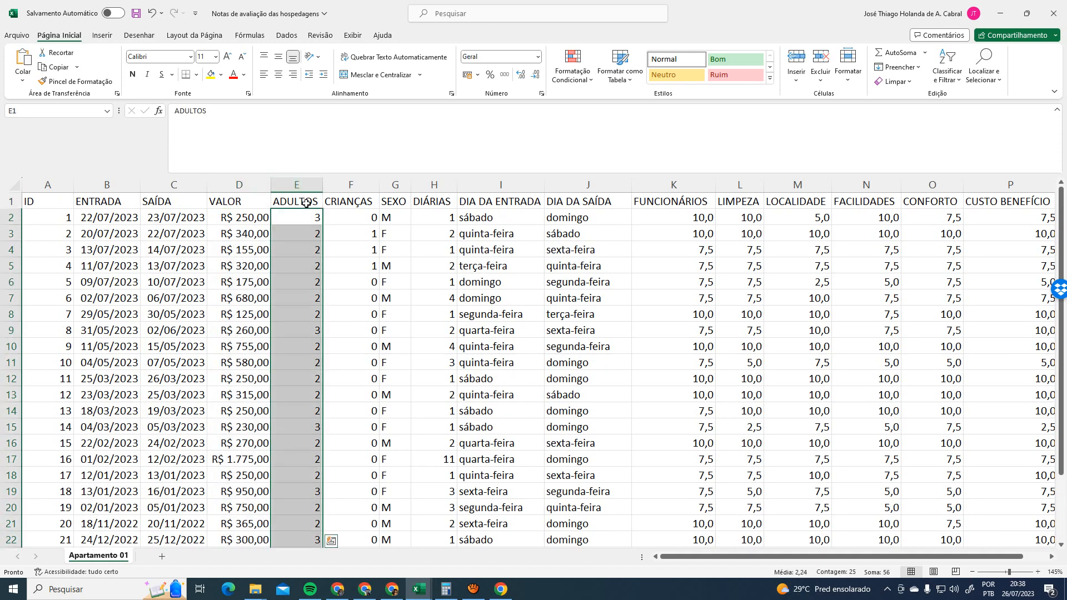
{"action": "left_click", "coordinate": [537, 57]}
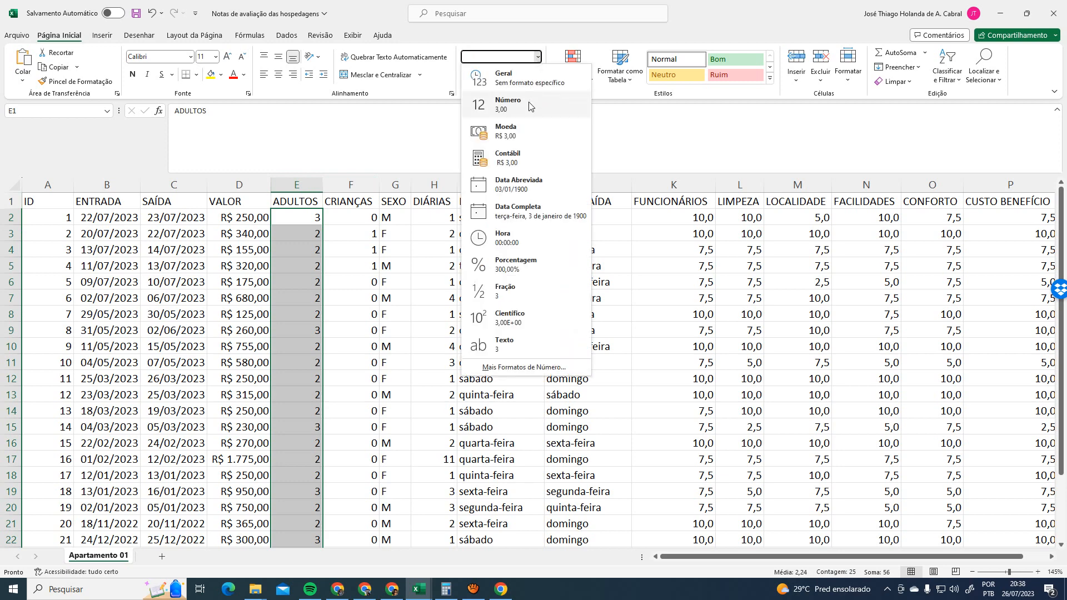
{"action": "left_click", "coordinate": [524, 367]}
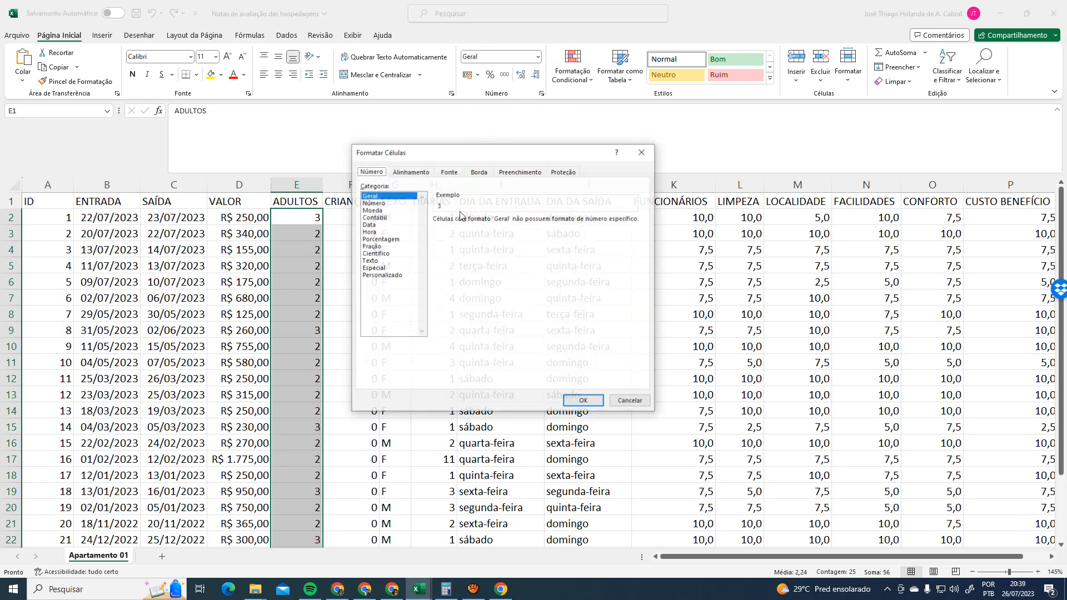
{"action": "left_click", "coordinate": [373, 203]}
{"action": "left_click", "coordinate": [508, 217]}
{"action": "left_click", "coordinate": [509, 217]}
{"action": "left_click", "coordinate": [508, 223]}
{"action": "left_click", "coordinate": [508, 222]}
{"action": "left_click", "coordinate": [508, 223]}
{"action": "left_click", "coordinate": [509, 222]}
{"action": "left_click", "coordinate": [582, 401]}
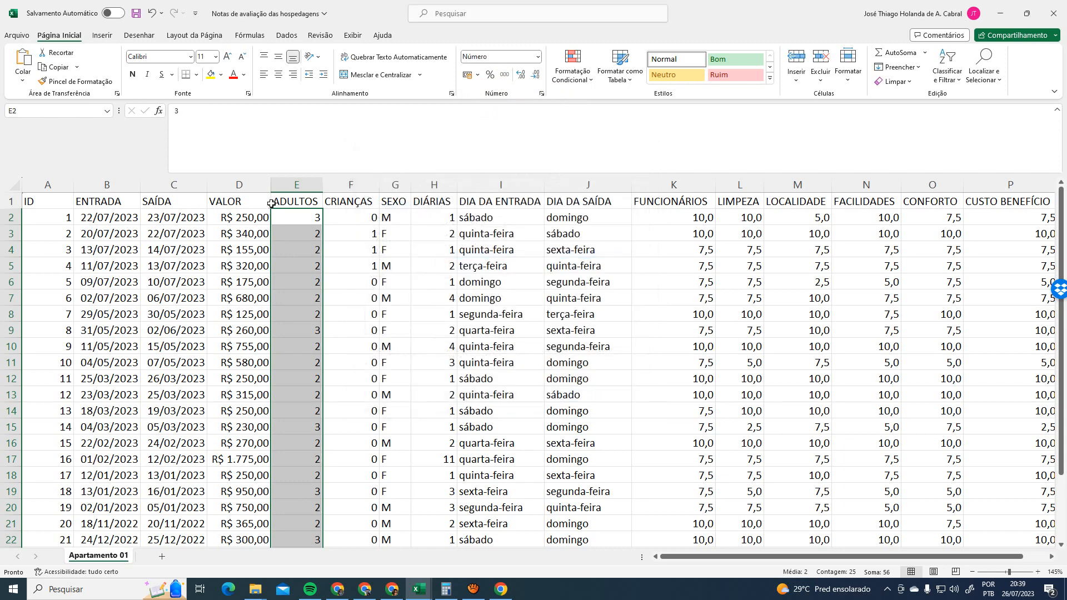
Format the CRIANÇAS column's values, without the header, as Número with 0 decimal places
{"action": "left_click", "coordinate": [345, 198]}
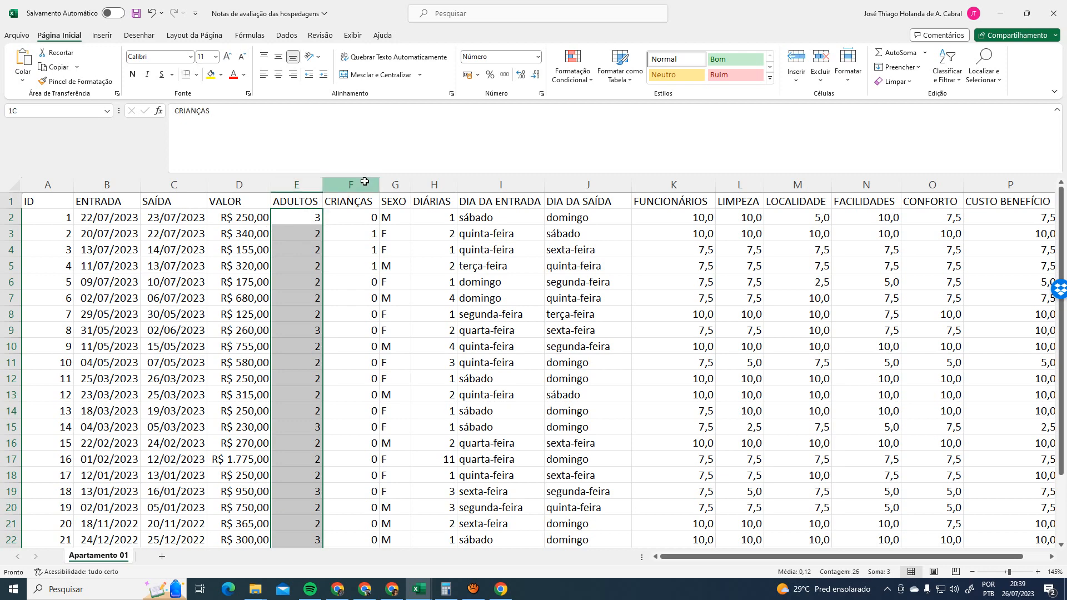
{"action": "key", "text": "ctrl+shift+Down"}
{"action": "left_click", "coordinate": [364, 203], "text": "ctrl"}
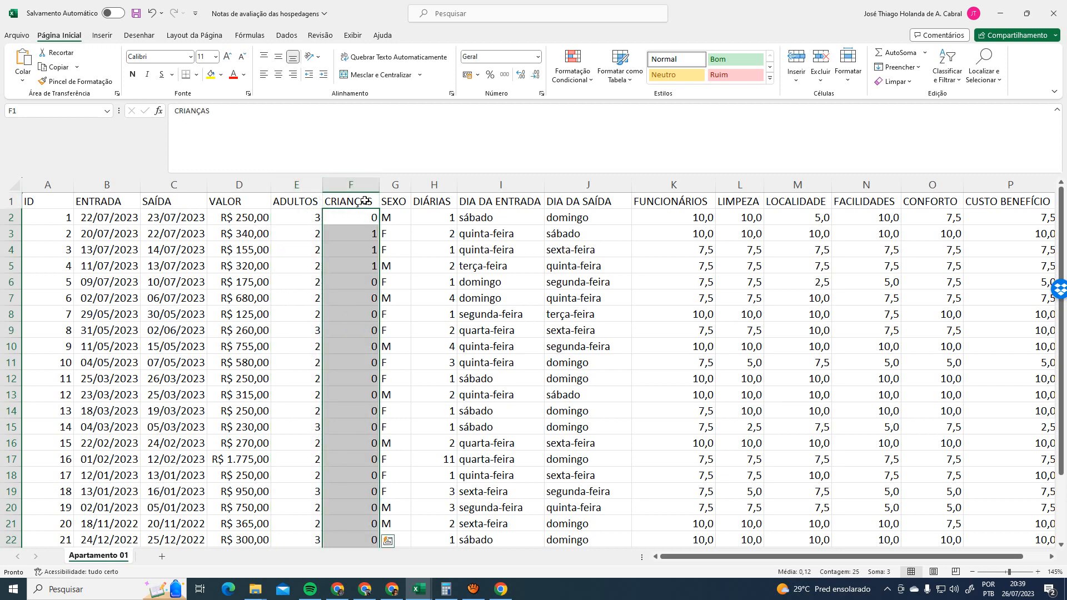
{"action": "left_click", "coordinate": [538, 59]}
{"action": "left_click", "coordinate": [516, 107]}
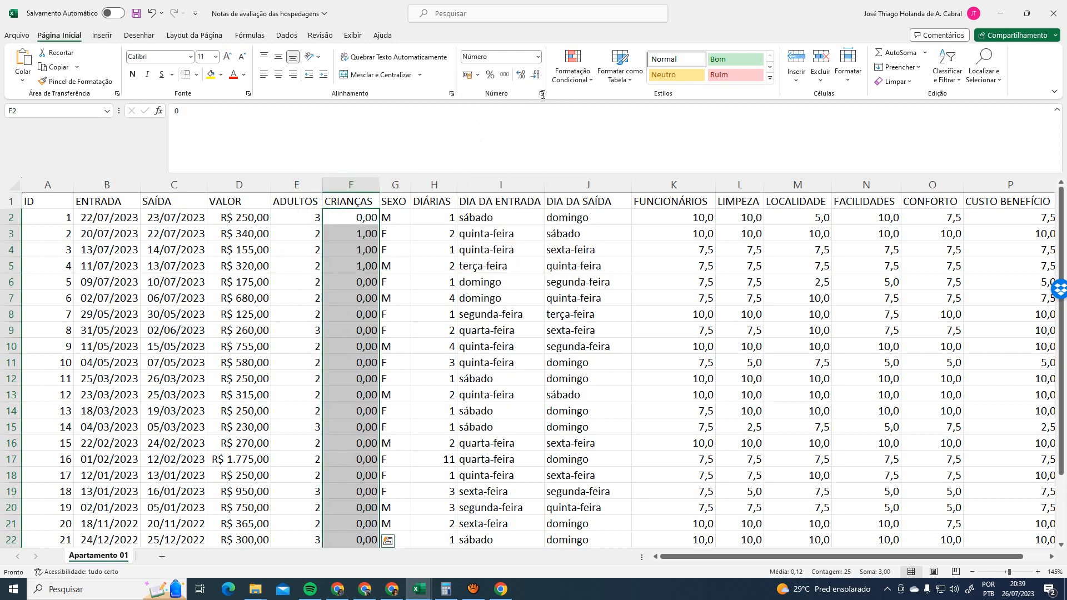
{"action": "left_click", "coordinate": [542, 94]}
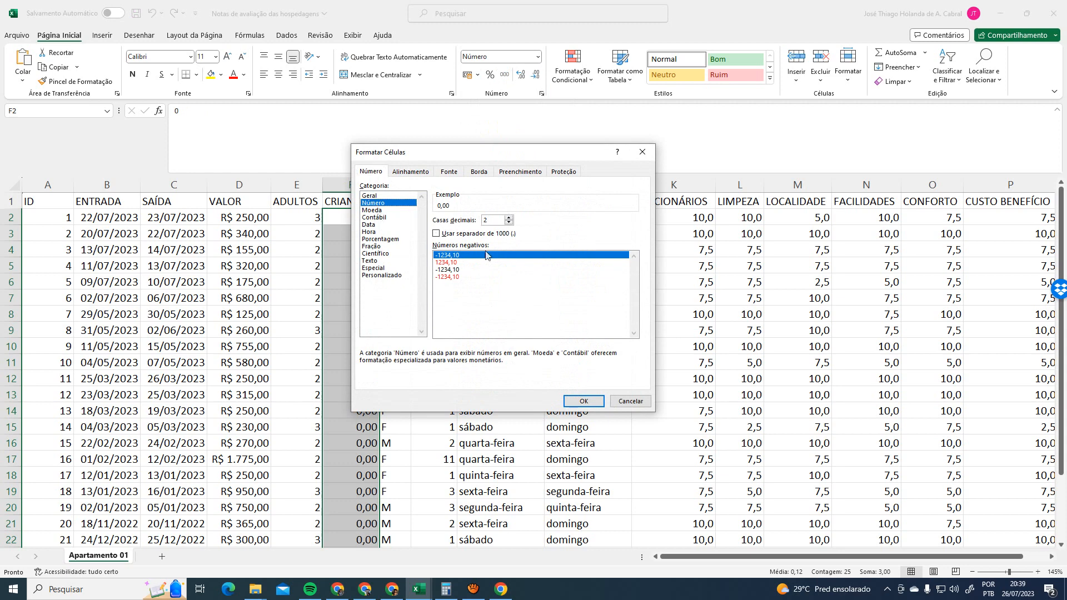
{"action": "left_click", "coordinate": [508, 219]}
{"action": "left_click", "coordinate": [509, 223]}
{"action": "left_click", "coordinate": [509, 223]}
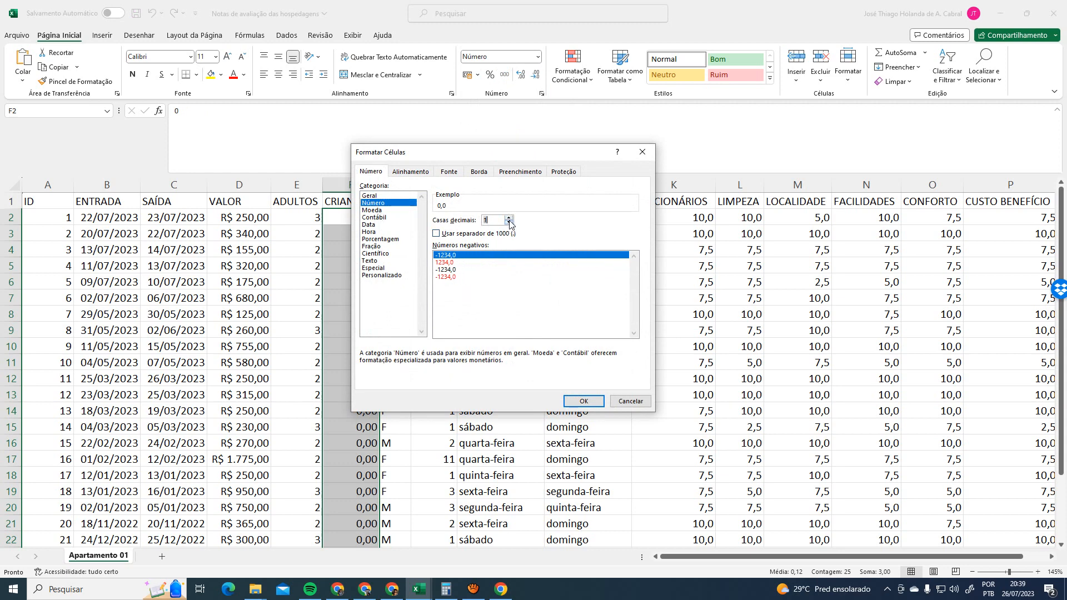
{"action": "left_click", "coordinate": [583, 401]}
Examine the SEXO column and its row 2 entry alongside the CRIANÇAS value
{"action": "left_click", "coordinate": [406, 220]}
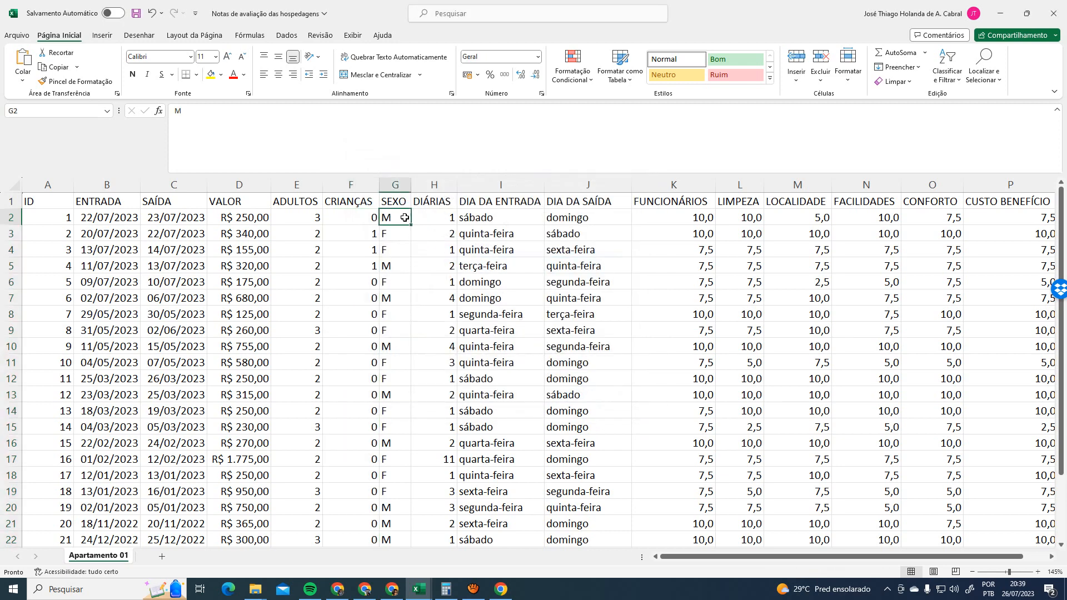
{"action": "left_click", "coordinate": [404, 183]}
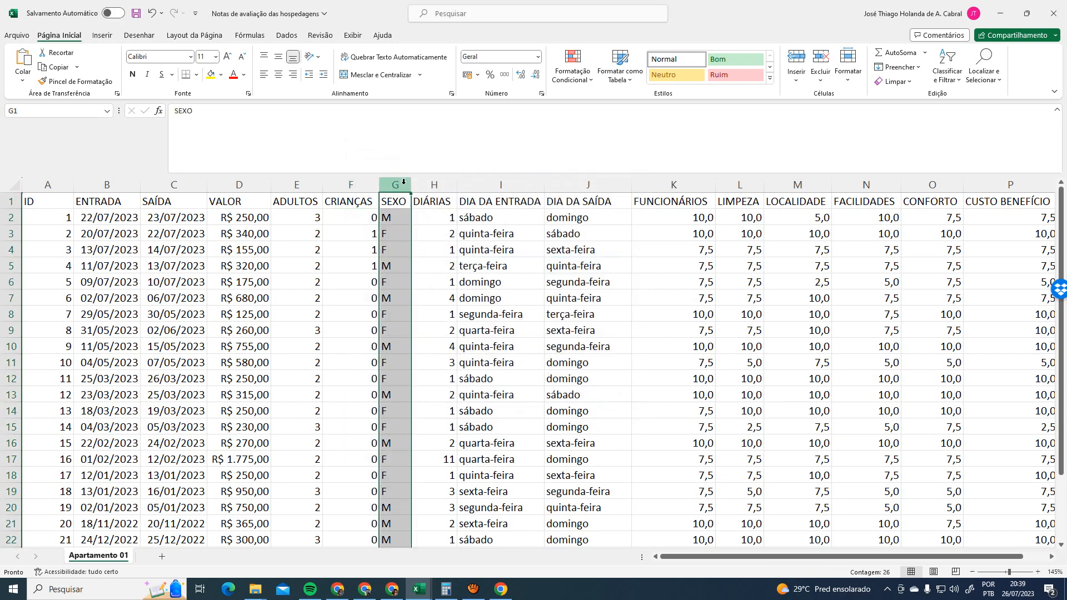
{"action": "left_click", "coordinate": [400, 222]}
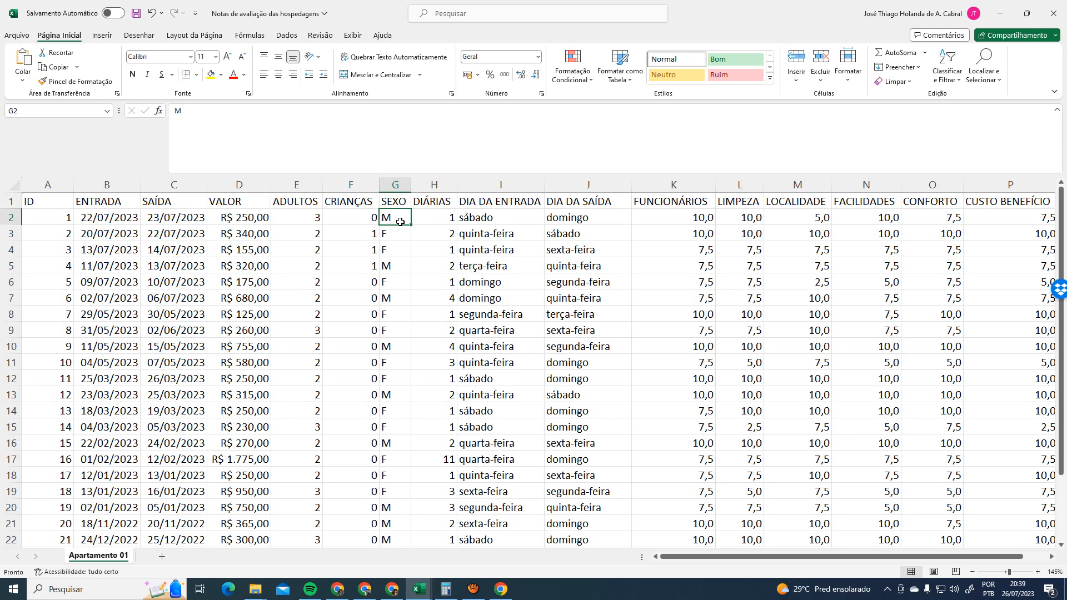
{"action": "left_click", "coordinate": [374, 217]}
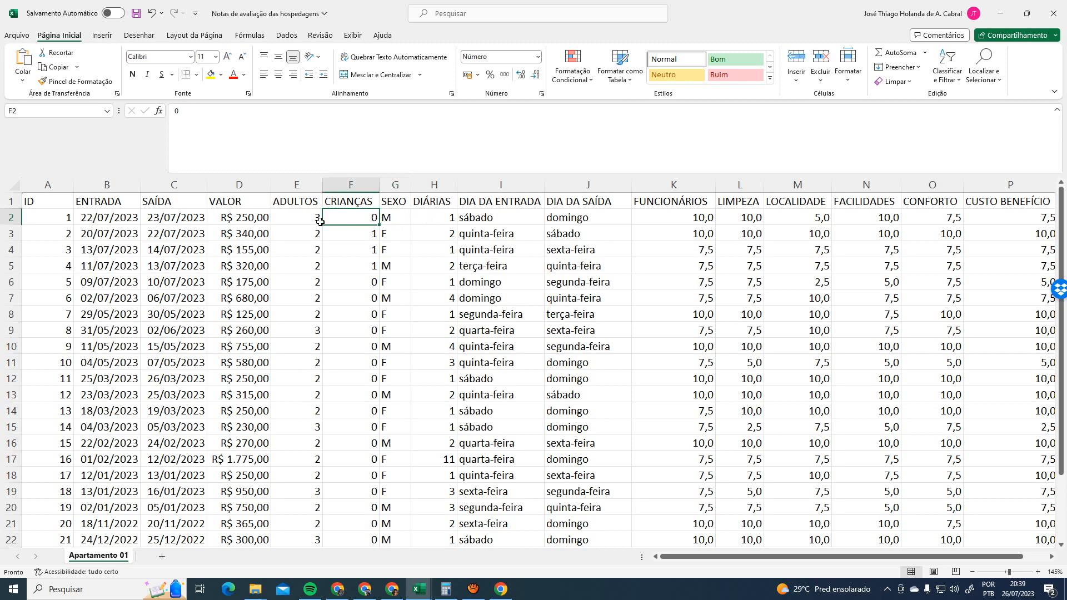
Examine the DIÁRIAS formula in H2 and trace it back to the ENTRADA and SAÍDA dates in row 2
{"action": "left_click", "coordinate": [440, 216]}
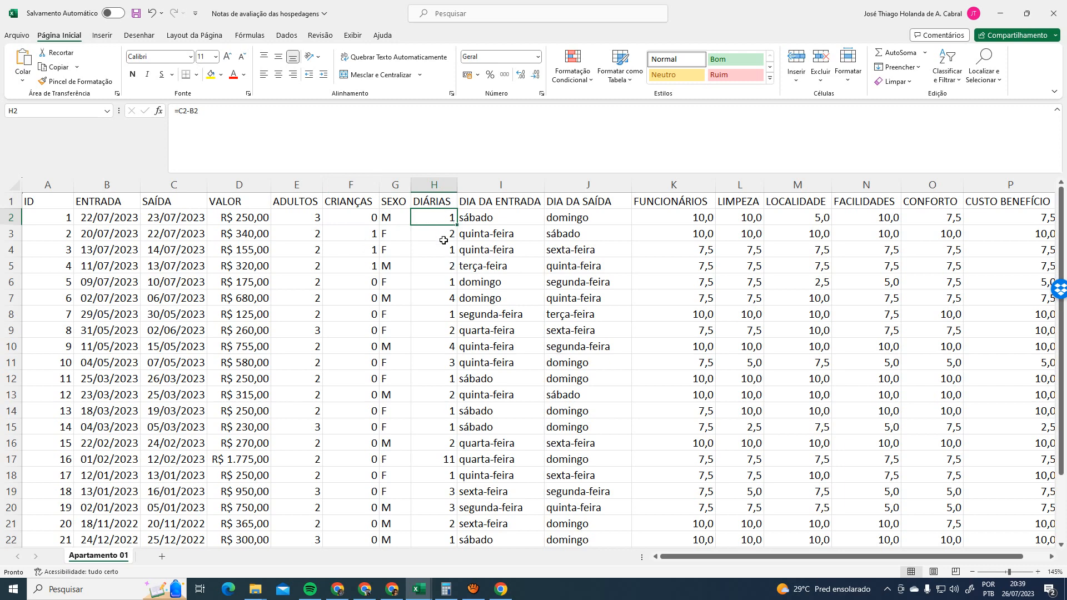
{"action": "key", "text": "Left"}
{"action": "key", "text": "Left"}
{"action": "key", "text": "Left"}
{"action": "key", "text": "Left"}
{"action": "key", "text": "Left"}
{"action": "key", "text": "Left"}
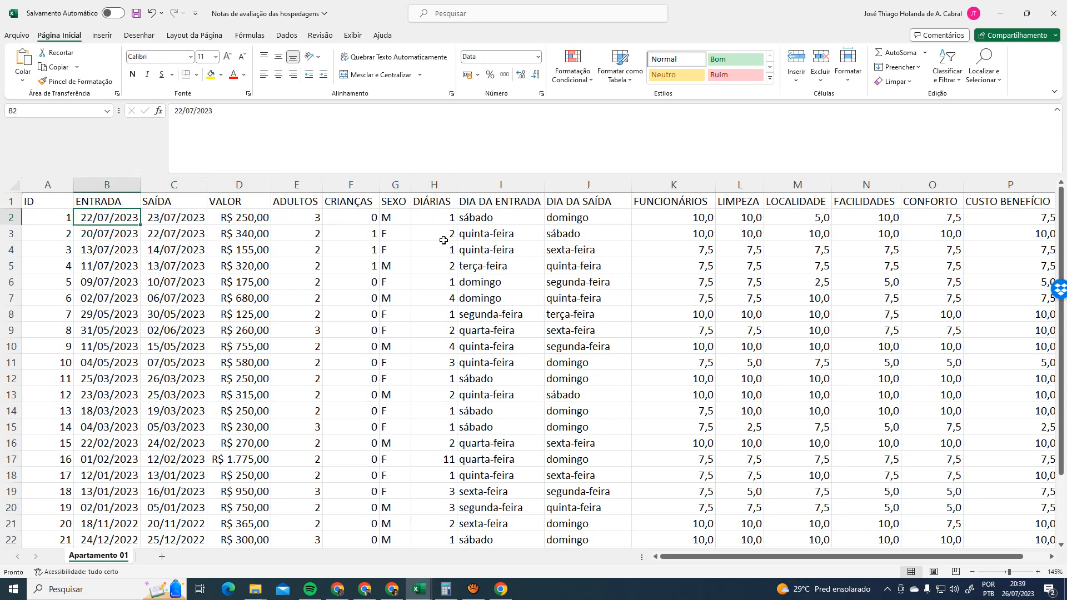
{"action": "key", "text": "Right"}
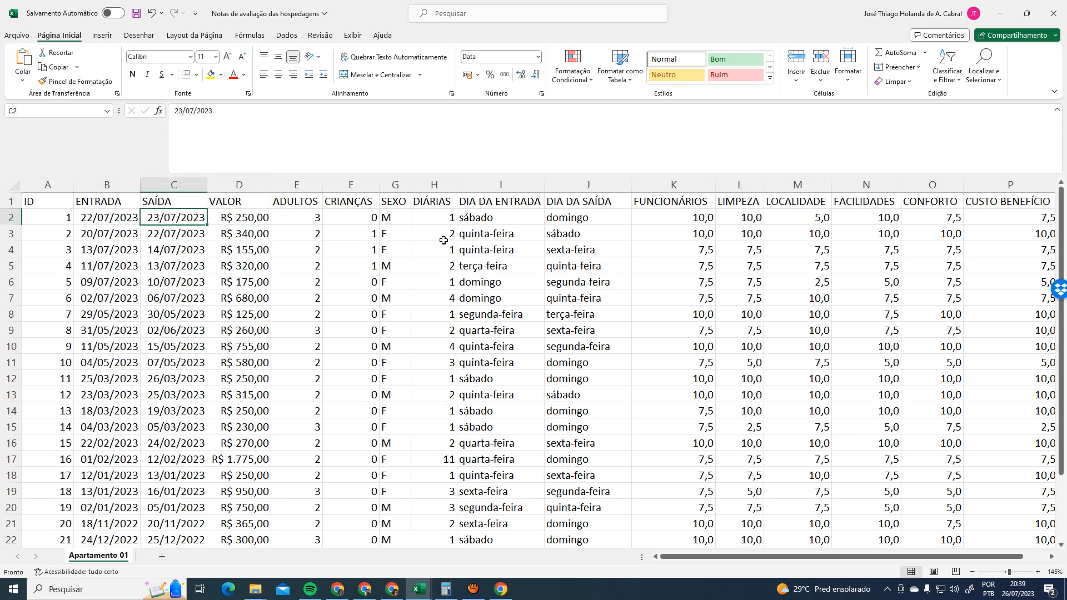
{"action": "key", "text": "Right"}
{"action": "key", "text": "Right"}
{"action": "key", "text": "Right"}
{"action": "key", "text": "Right"}
{"action": "key", "text": "Right"}
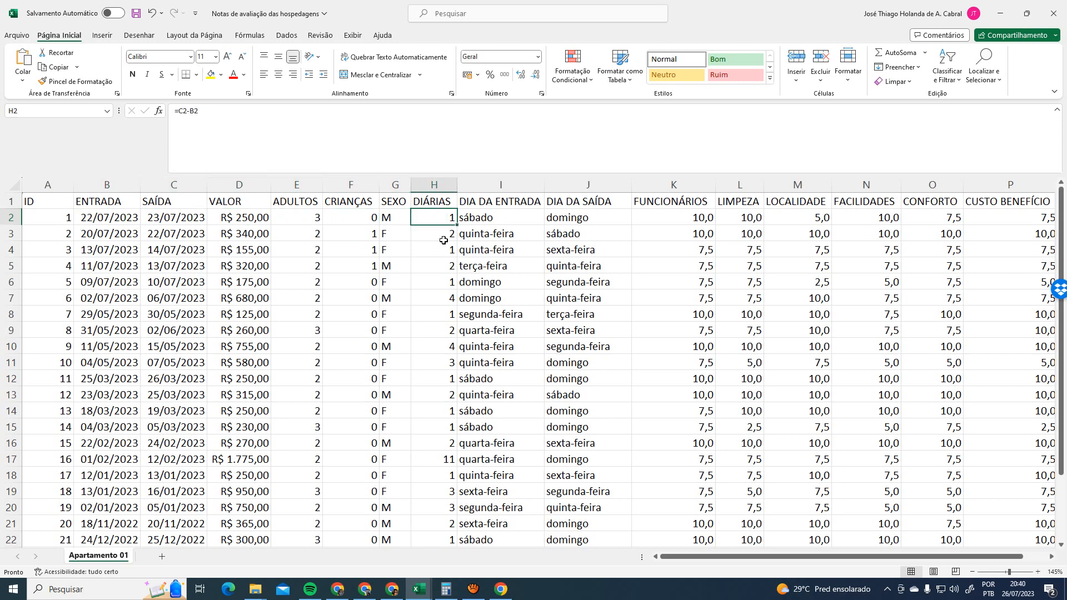
{"action": "key", "text": "Left"}
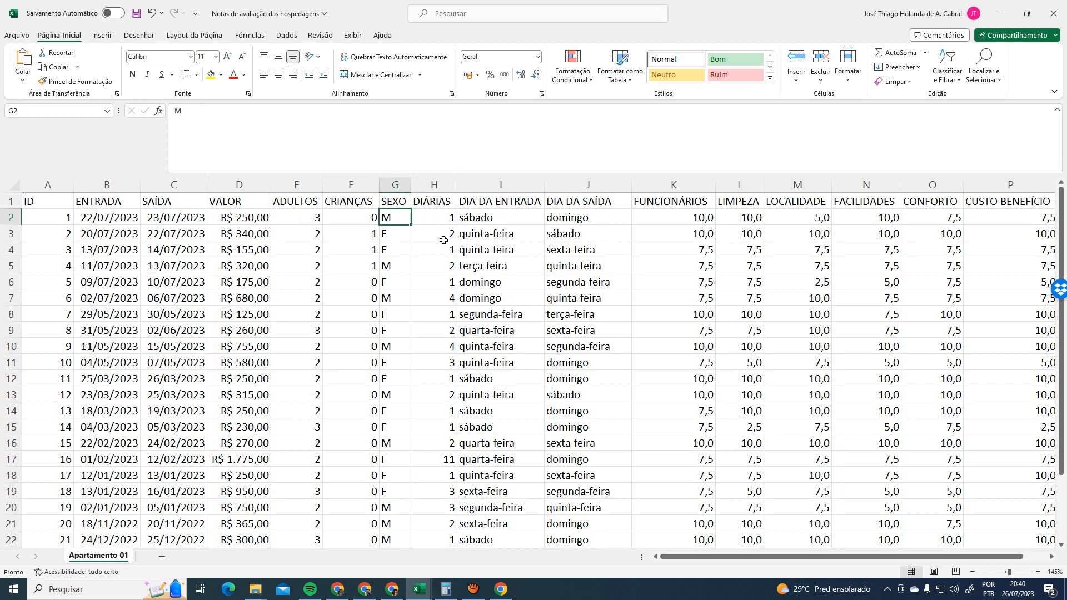
{"action": "key", "text": "Right"}
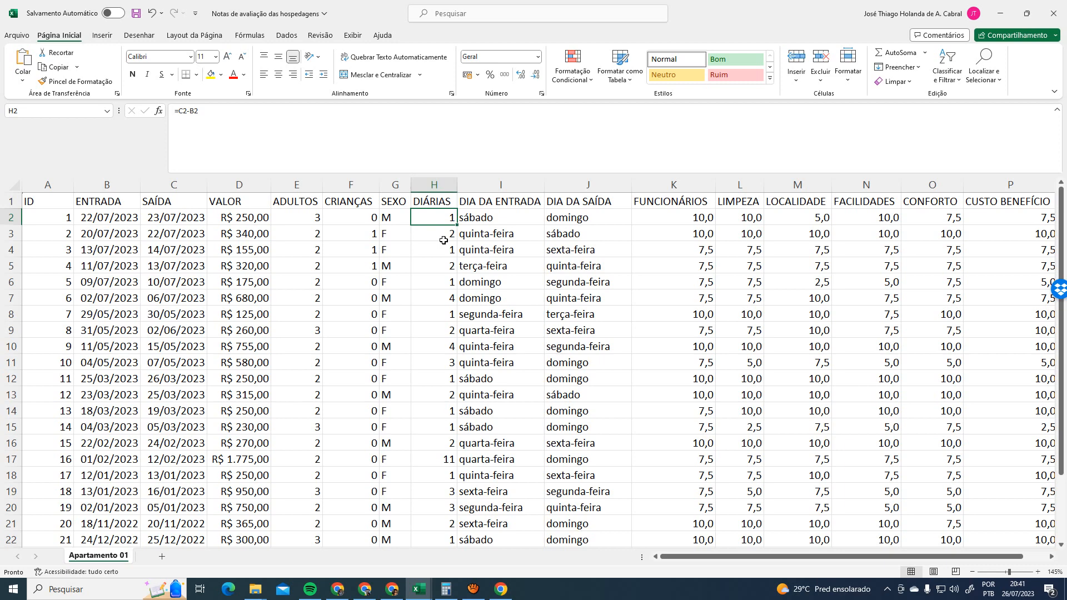
Examine the DIA DA ENTRADA formula in I2 and compare it with the DIÁRIAS, SEXO and SAÍDA cells in row 2
{"action": "left_click", "coordinate": [494, 222]}
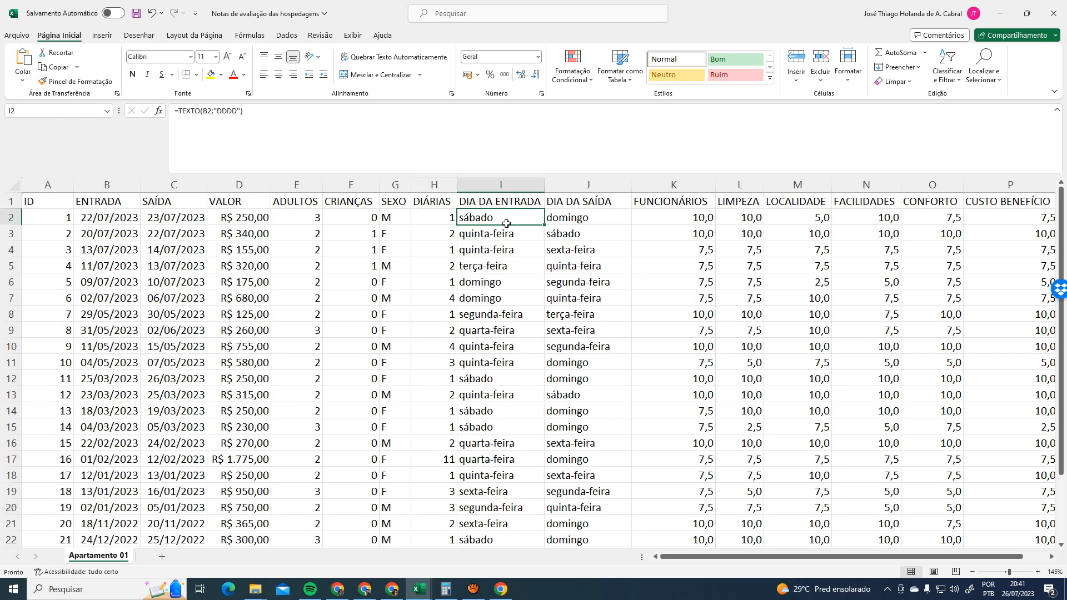
{"action": "left_click", "coordinate": [422, 215]}
{"action": "left_click", "coordinate": [384, 220]}
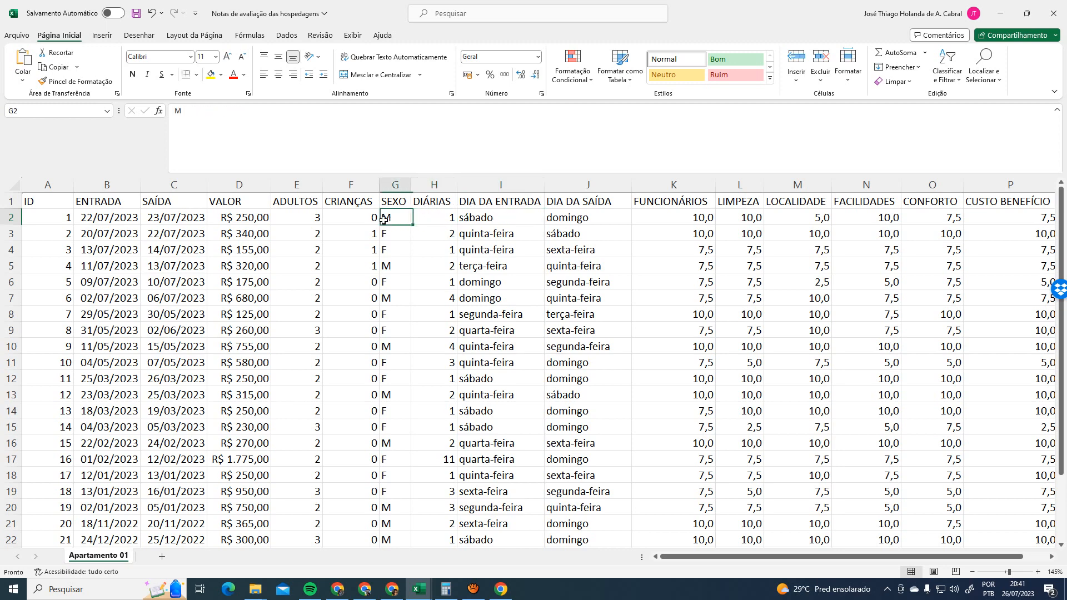
{"action": "left_click", "coordinate": [199, 213]}
Copy the formula =C2-B2 from the DIÁRIAS cell H2 and paste it into a new Bloco de Notas document
{"action": "left_click", "coordinate": [426, 216]}
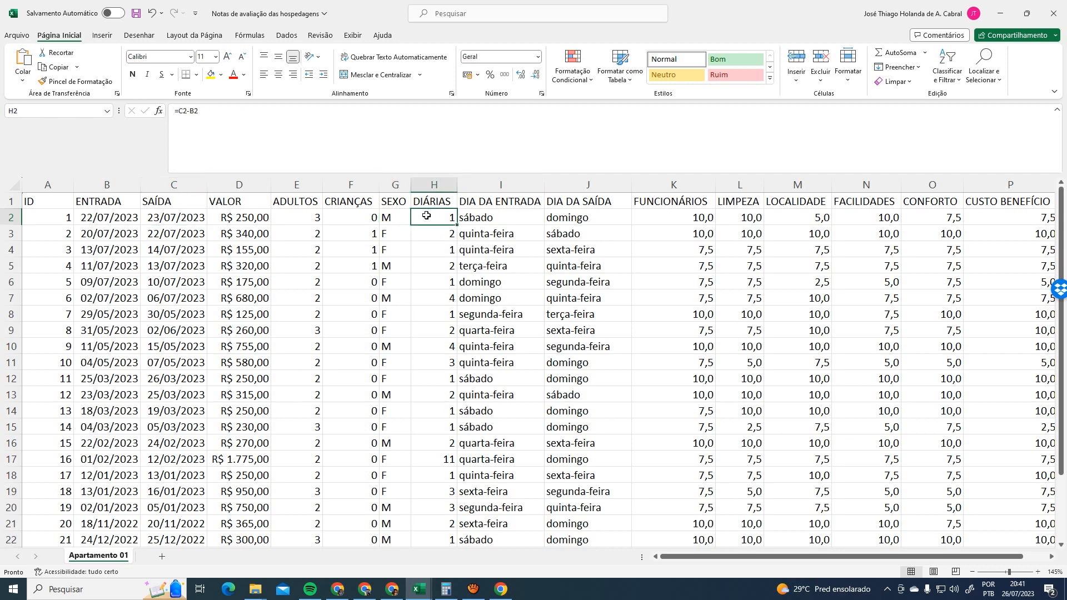
{"action": "triple_click", "coordinate": [170, 126]}
{"action": "key", "text": "ctrl+c"}
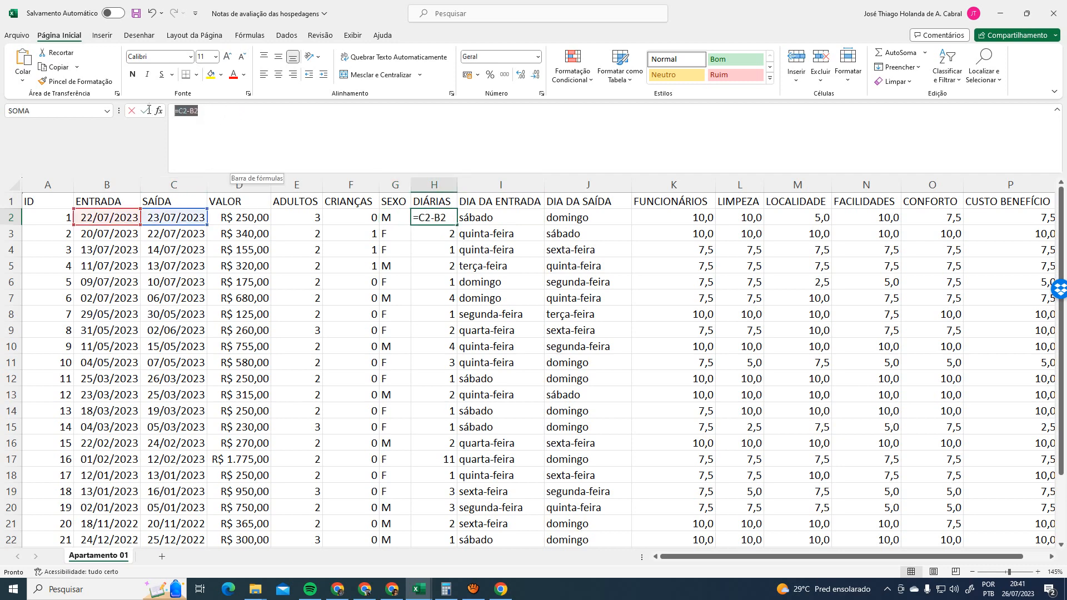
{"action": "left_click", "coordinate": [105, 589]}
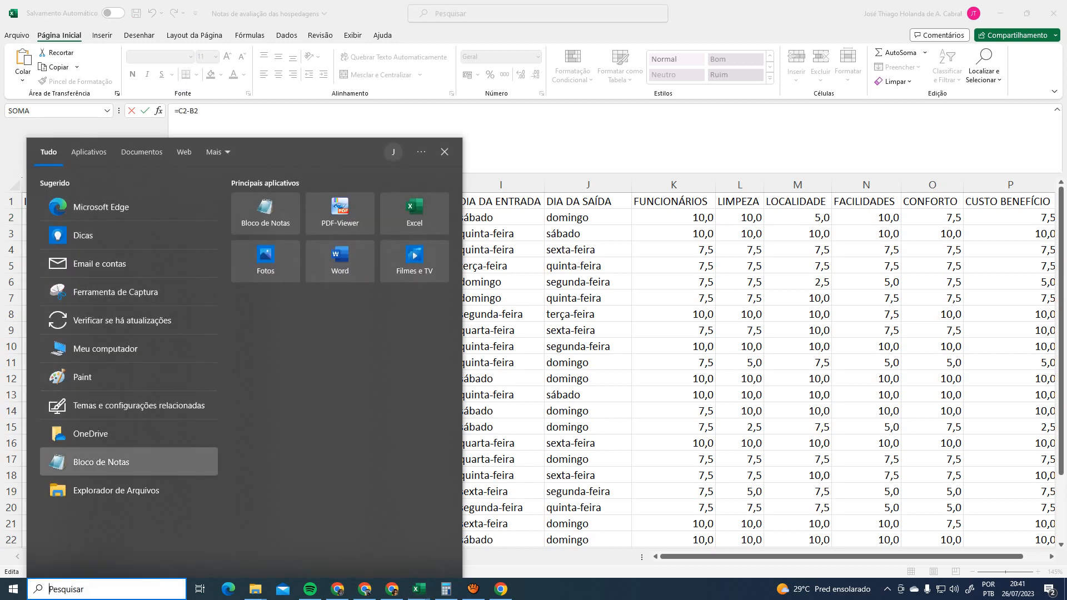
{"action": "left_click", "coordinate": [111, 462]}
{"action": "key", "text": "ctrl+v"}
Enlarge the pasted formula's text to 490% zoom and highlight its equals sign
{"action": "key", "text": "ctrl+plus"}
{"action": "key", "text": "ctrl+plus"}
{"action": "key", "text": "ctrl+plus"}
{"action": "key", "text": "ctrl+plus"}
{"action": "key", "text": "ctrl+plus"}
{"action": "key", "text": "ctrl+plus"}
{"action": "key", "text": "ctrl+plus"}
{"action": "key", "text": "ctrl+plus"}
{"action": "key", "text": "ctrl+plus"}
{"action": "key", "text": "ctrl+plus"}
{"action": "key", "text": "ctrl+plus"}
{"action": "key", "text": "ctrl+plus"}
{"action": "key", "text": "ctrl+plus"}
{"action": "key", "text": "ctrl+plus"}
{"action": "key", "text": "ctrl+plus"}
{"action": "key", "text": "ctrl+plus"}
{"action": "key", "text": "ctrl+plus"}
{"action": "key", "text": "ctrl+plus"}
{"action": "key", "text": "ctrl+plus"}
{"action": "key", "text": "ctrl+plus"}
{"action": "key", "text": "ctrl+plus"}
{"action": "key", "text": "ctrl+plus"}
{"action": "key", "text": "ctrl+plus"}
{"action": "key", "text": "ctrl+plus"}
{"action": "key", "text": "ctrl+plus"}
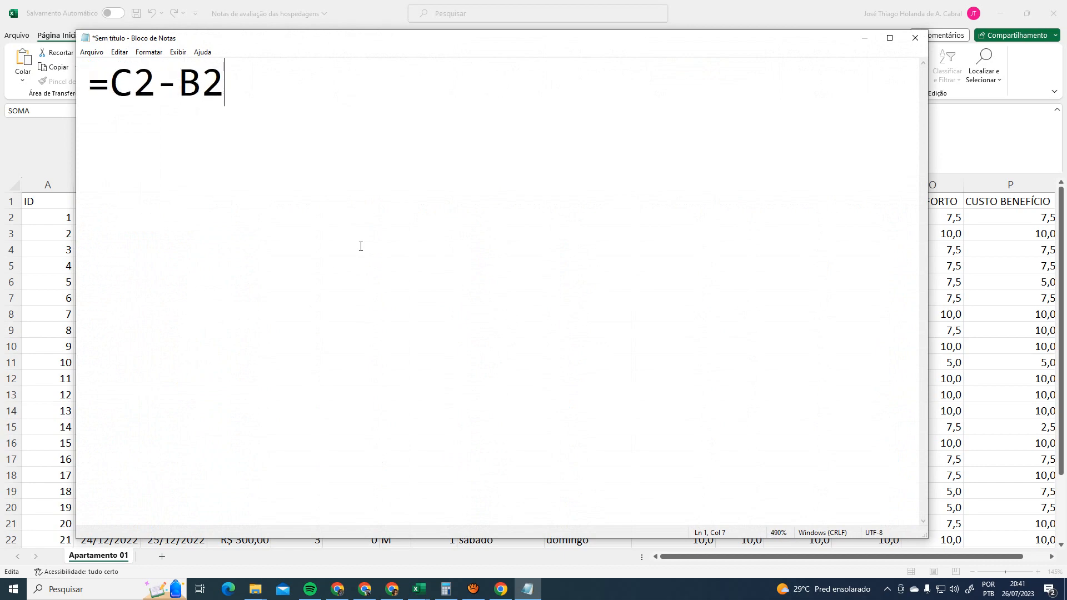
{"action": "left_click_drag", "start_coordinate": [272, 100], "coordinate": [82, 86]}
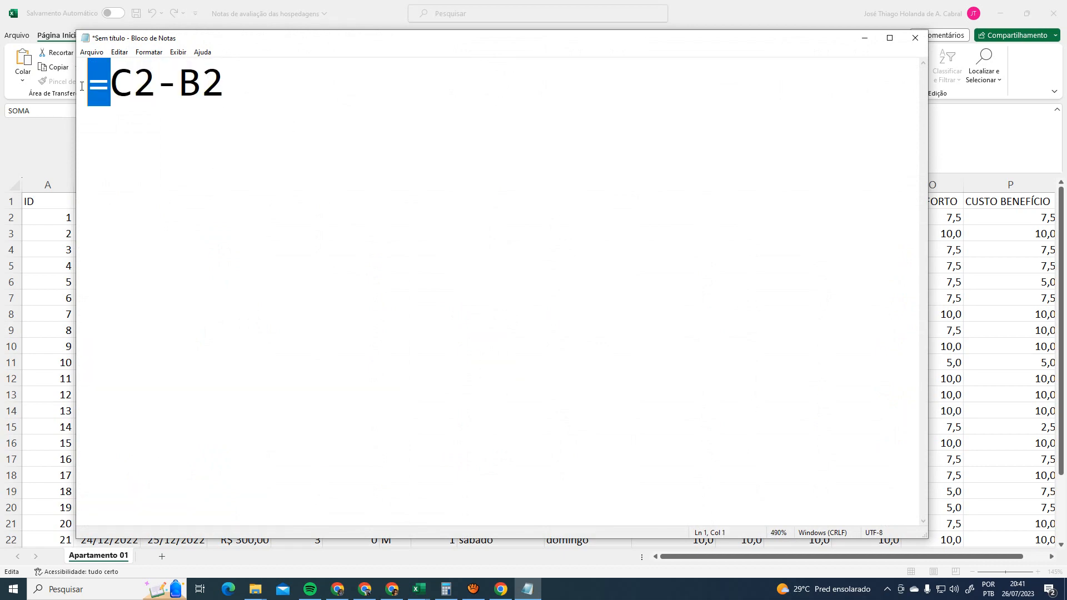
Highlight the C2 reference, the minus sign and the B2 reference in turn in the enlarged formula
{"action": "left_click", "coordinate": [126, 72]}
{"action": "left_click_drag", "start_coordinate": [112, 75], "coordinate": [155, 78]}
{"action": "double_click", "coordinate": [174, 83]}
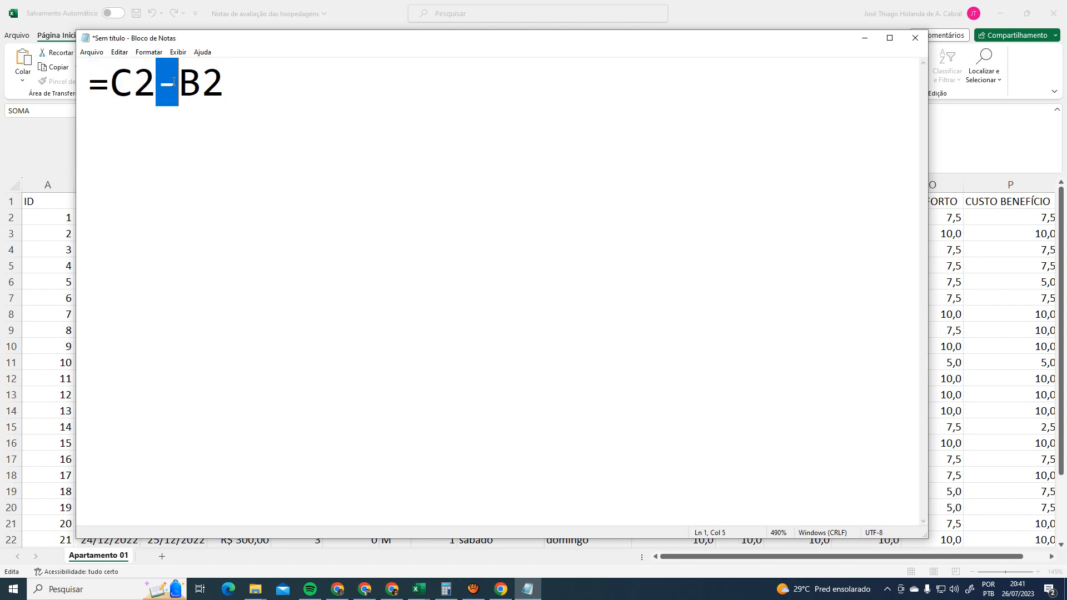
{"action": "double_click", "coordinate": [201, 87]}
{"action": "left_click", "coordinate": [379, 131]}
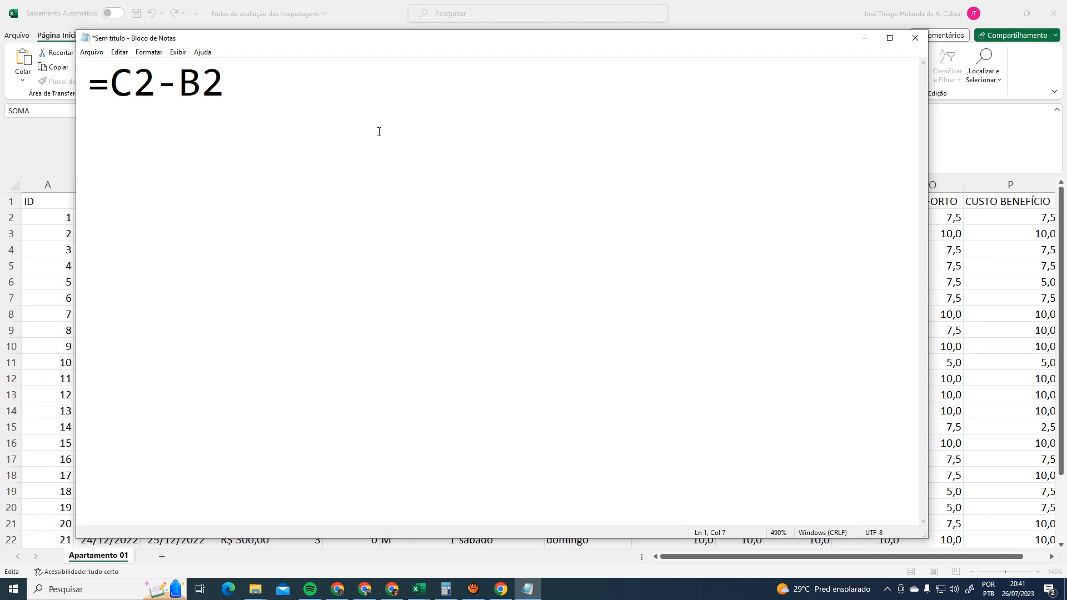
Switch back to the Excel workbook and copy the DIÁRIAS formula from H2 into the range H2:H26
{"action": "key", "text": "alt+Tab"}
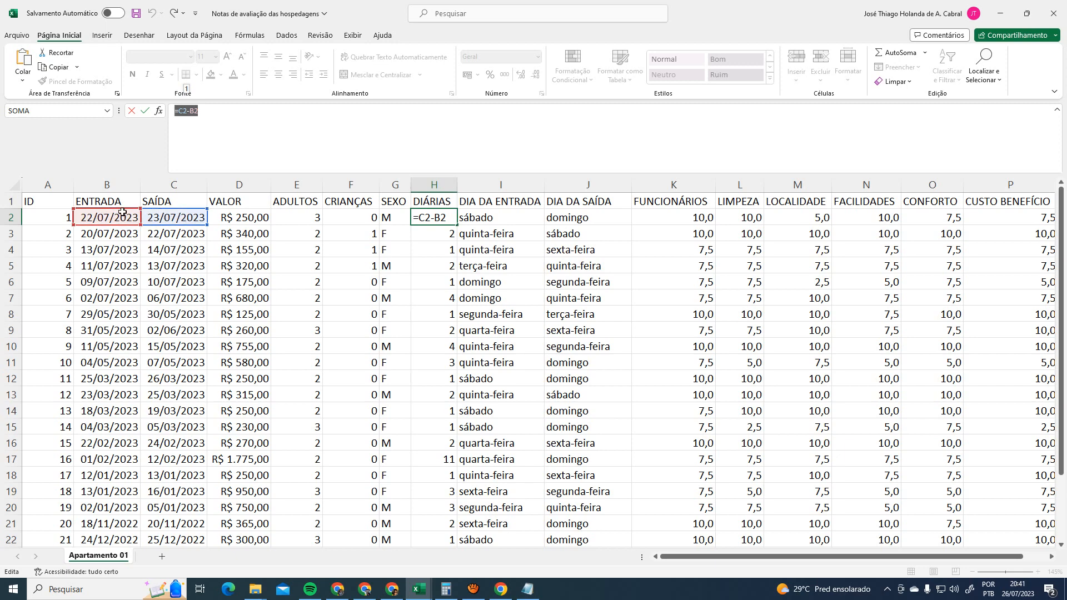
{"action": "key", "text": "ctrl+Return"}
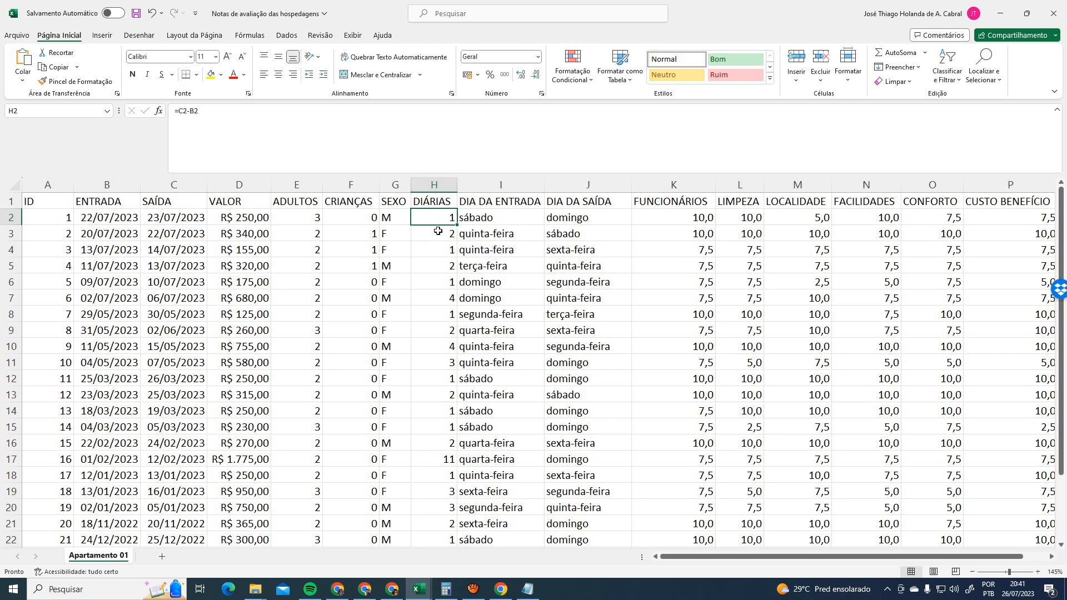
{"action": "key", "text": "ctrl+c"}
{"action": "scroll", "coordinate": [439, 250], "scroll_direction": "down", "scroll_amount": 7}
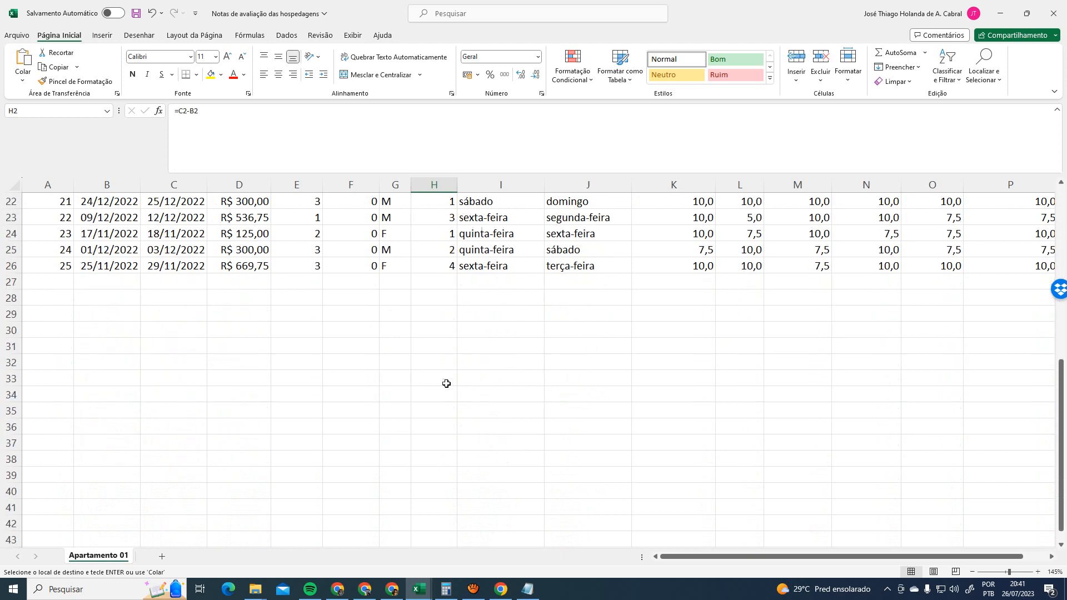
{"action": "left_click", "coordinate": [441, 270], "text": "shift"}
{"action": "scroll", "coordinate": [507, 388], "scroll_direction": "up", "scroll_amount": 7}
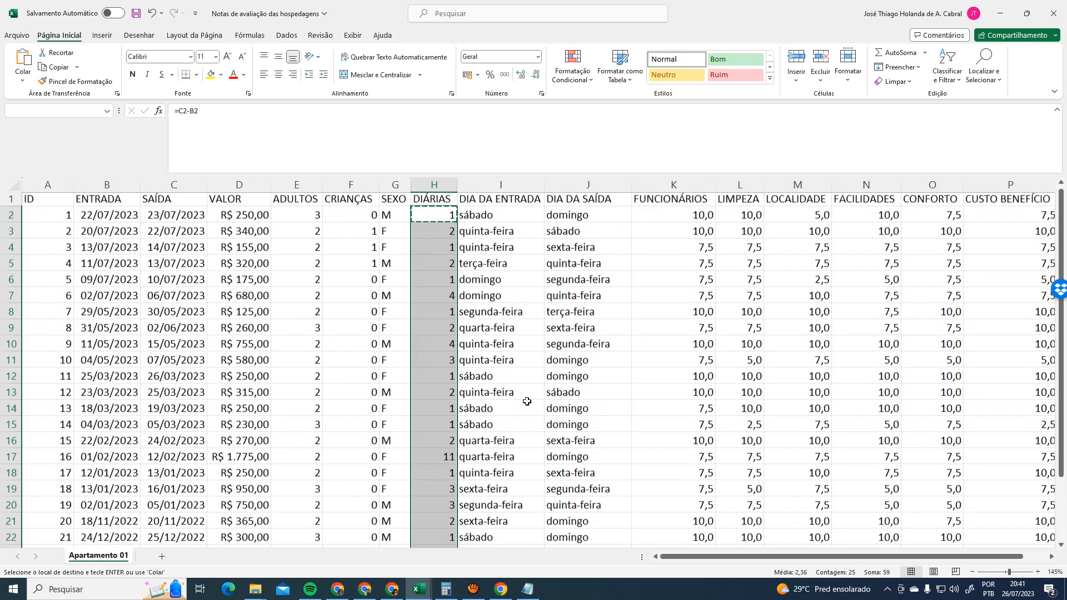
{"action": "key", "text": "ctrl+v"}
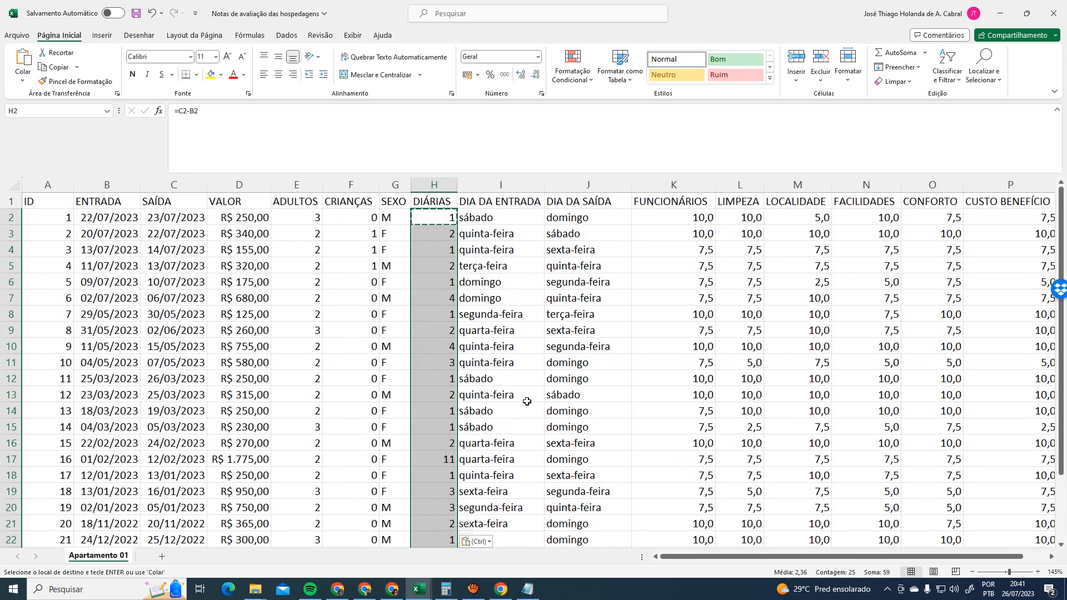
Examine the DIÁRIAS formulas in H4, H3 and H2, highlighting the H2 formula and its referenced date cells
{"action": "left_click", "coordinate": [443, 255]}
{"action": "left_click", "coordinate": [444, 236]}
{"action": "key", "text": "Escape"}
{"action": "left_click", "coordinate": [440, 216]}
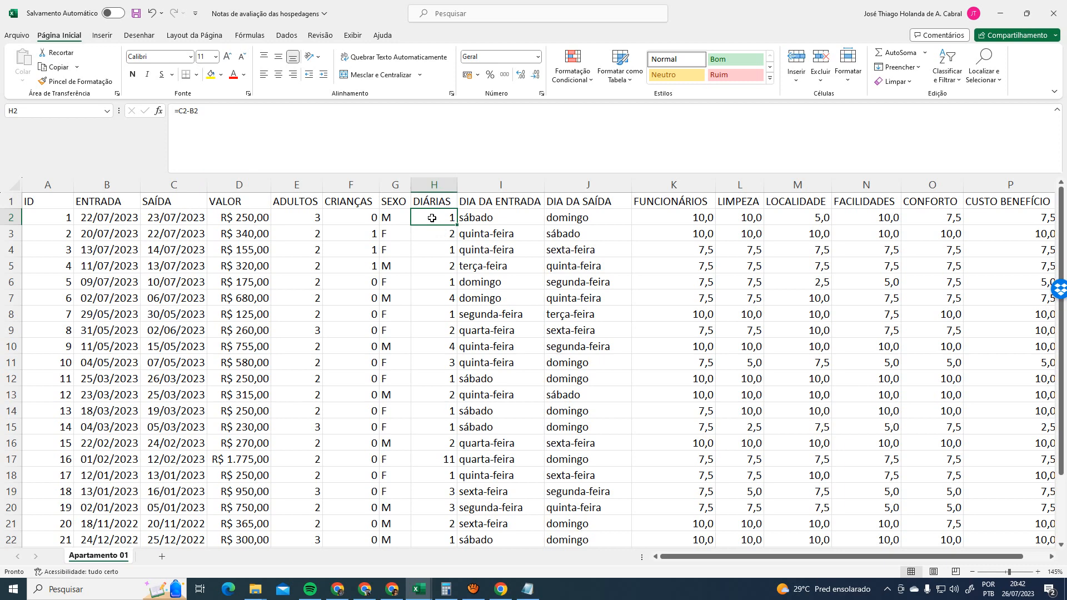
{"action": "left_click_drag", "start_coordinate": [243, 115], "coordinate": [112, 107]}
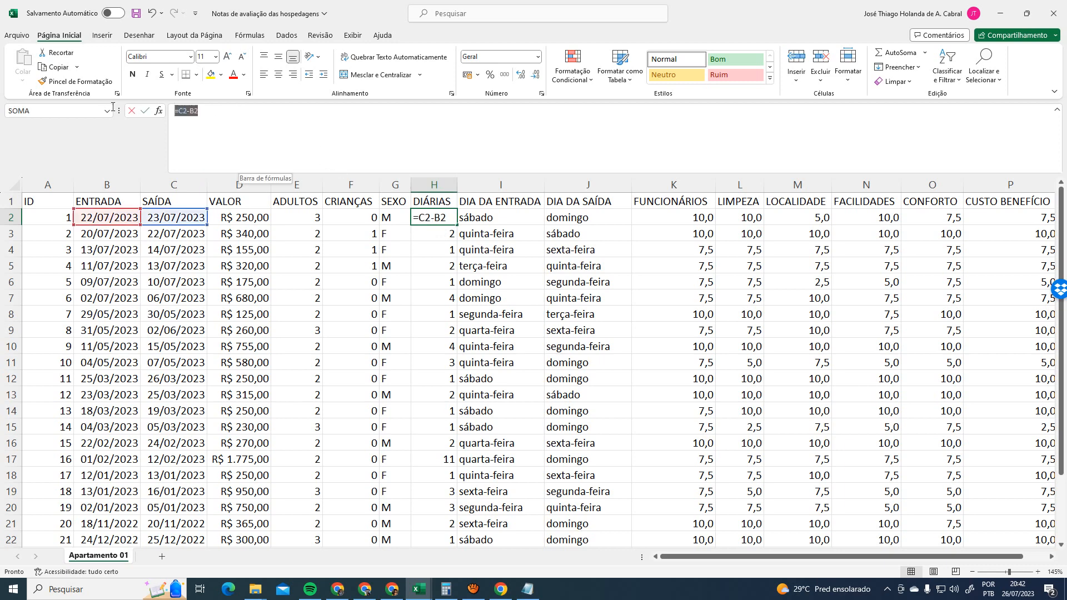
{"action": "left_click", "coordinate": [212, 115]}
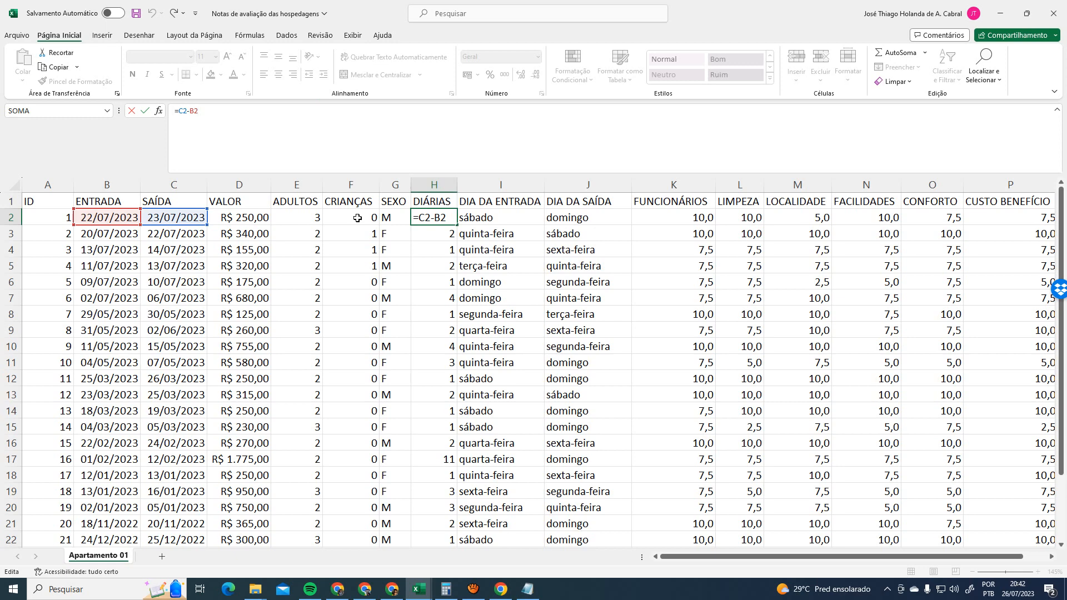
{"action": "key", "text": "Return"}
{"action": "key", "text": "Up"}
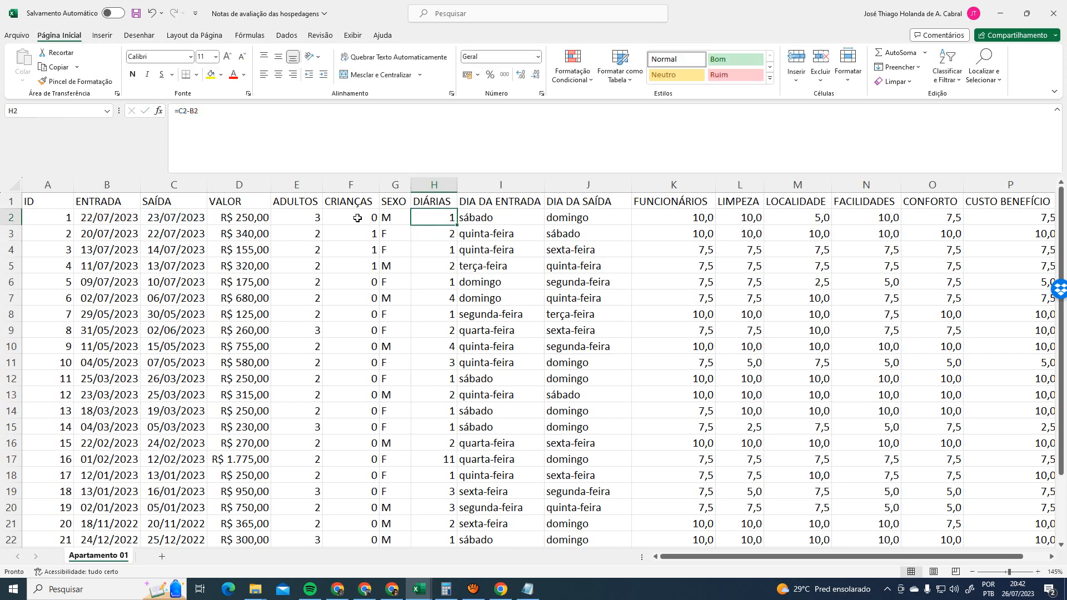
Copy the DIÁRIAS formula from H2 into H3 and compare the formulas in the two cells
{"action": "key", "text": "ctrl+c"}
{"action": "key", "text": "Escape"}
{"action": "key", "text": "ctrl+c"}
{"action": "key", "text": "Down"}
{"action": "key", "text": "ctrl+v"}
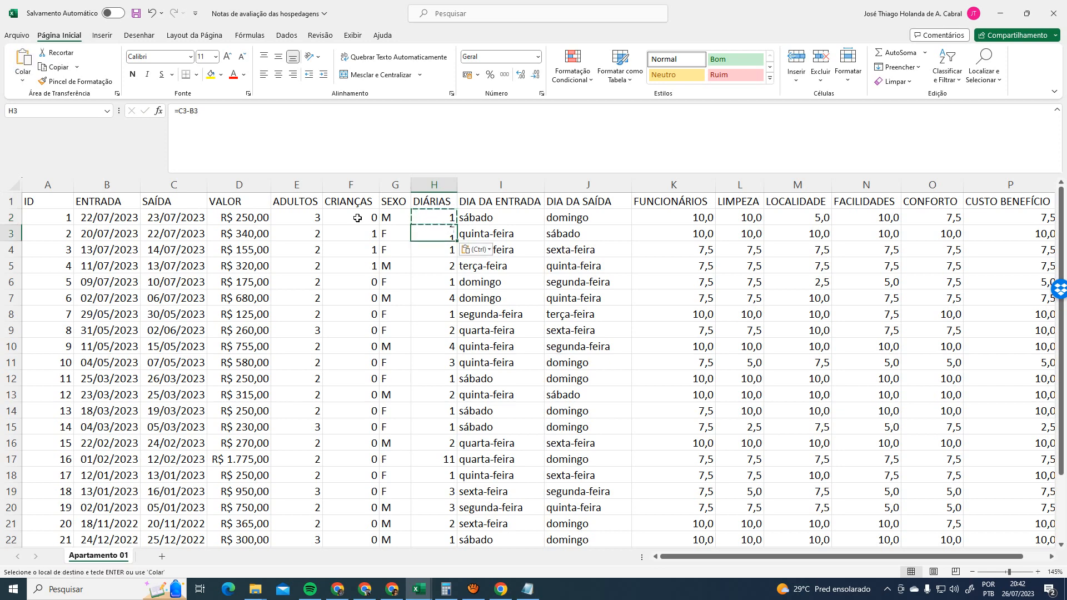
{"action": "key", "text": "Escape"}
{"action": "key", "text": "Up"}
{"action": "key", "text": "Down"}
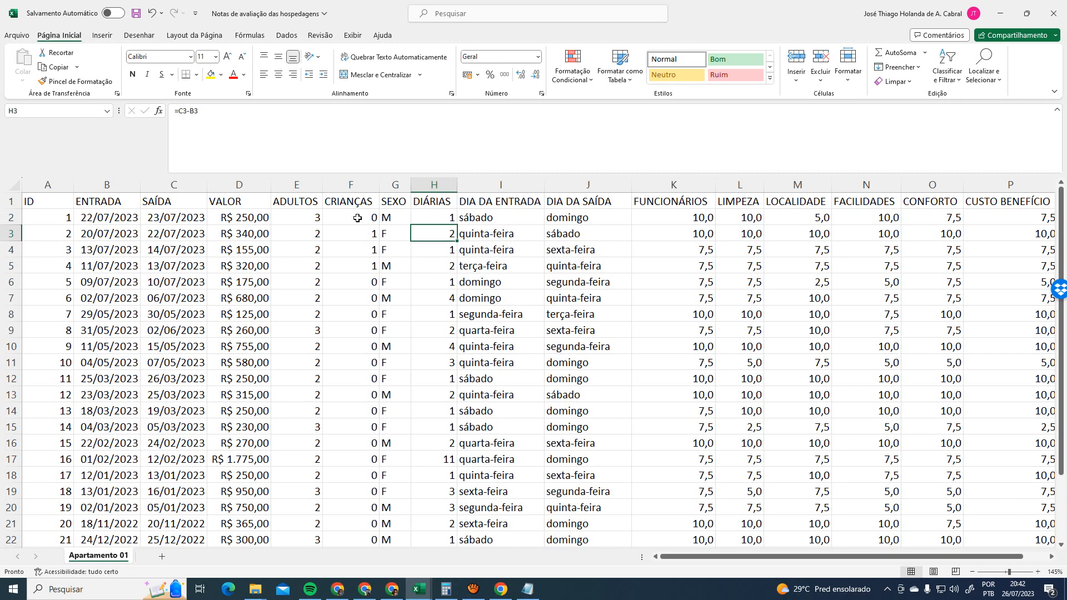
{"action": "key", "text": "Up"}
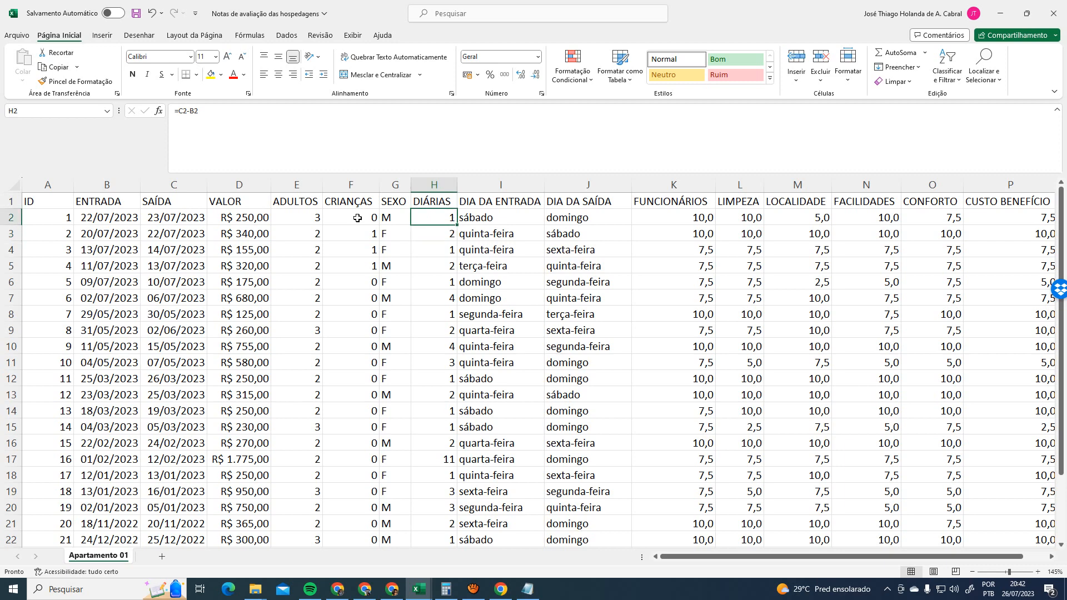
Switch to Bloco de Notas, write =C3-B3 on a new line below =C2-B2 and highlight the new line
{"action": "left_click_drag", "start_coordinate": [270, 115], "coordinate": [173, 111]}
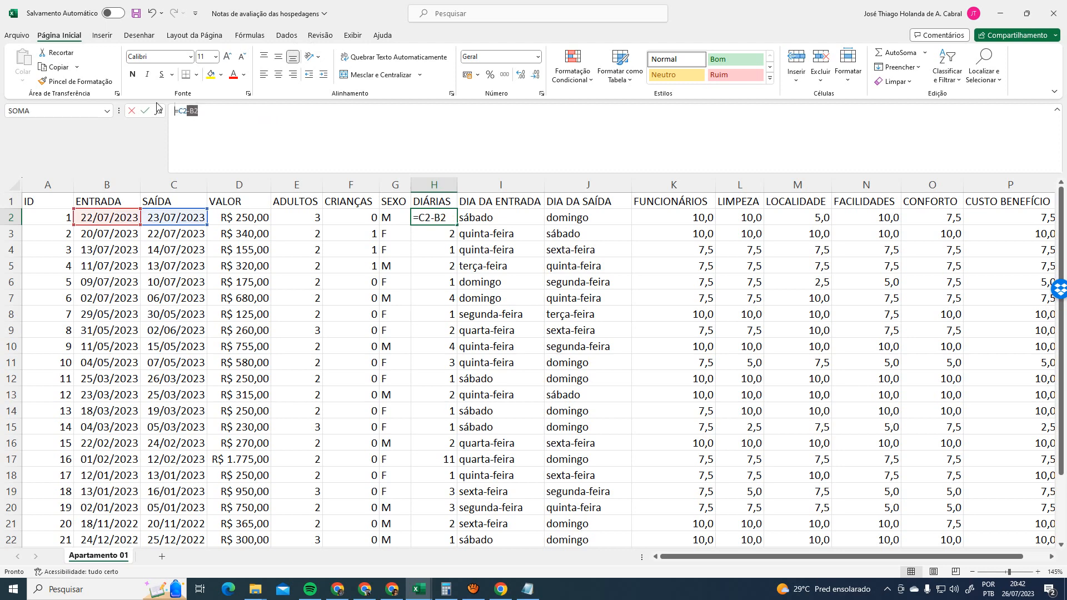
{"action": "key", "text": "ctrl+c"}
{"action": "left_click", "coordinate": [531, 590]}
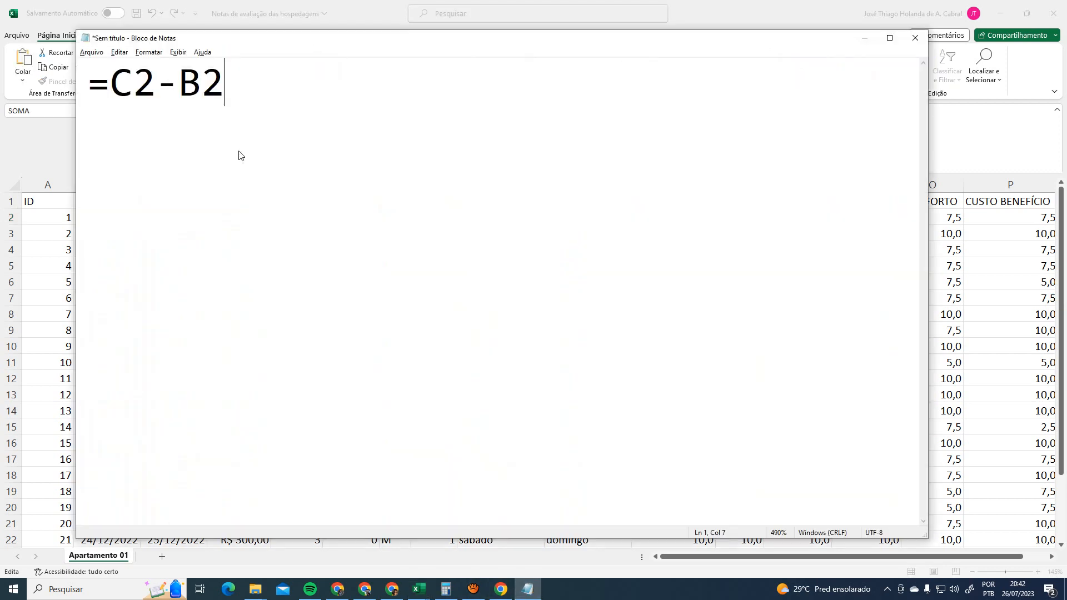
{"action": "left_click_drag", "start_coordinate": [245, 100], "coordinate": [2, 90]}
{"action": "key", "text": "End"}
{"action": "key", "text": "Return"}
{"action": "type", "text": "="}
{"action": "type", "text": "C3"}
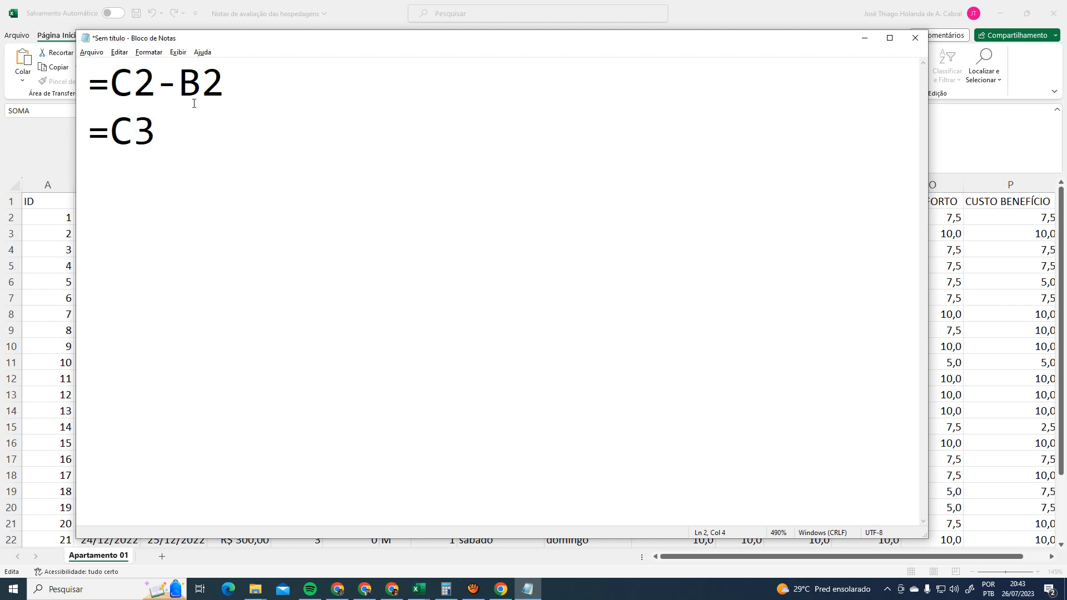
{"action": "type", "text": "-"}
{"action": "type", "text": "B3"}
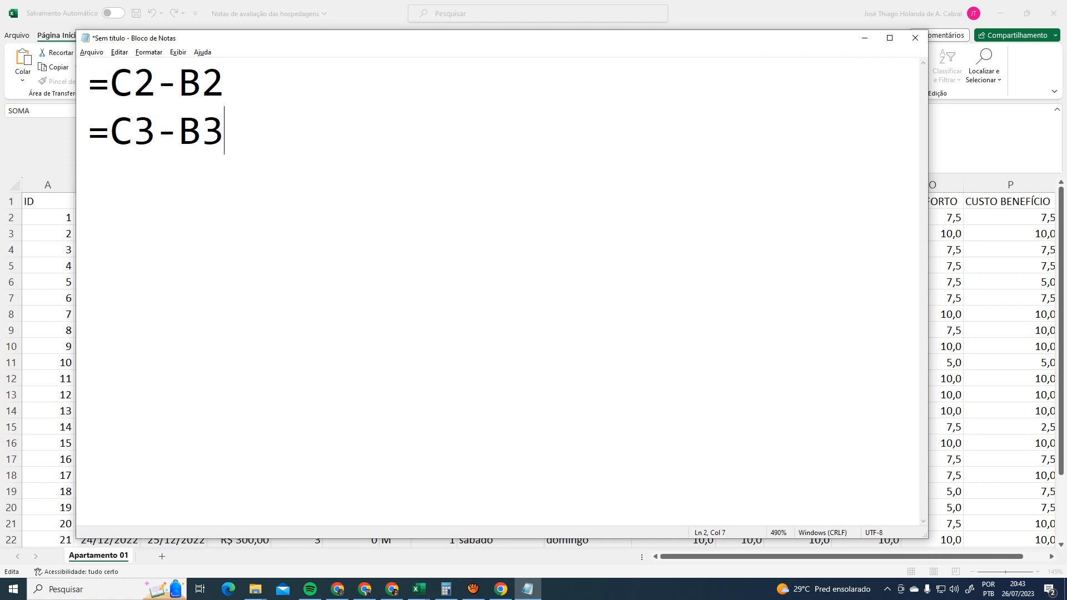
{"action": "left_click_drag", "start_coordinate": [237, 126], "coordinate": [2, 139]}
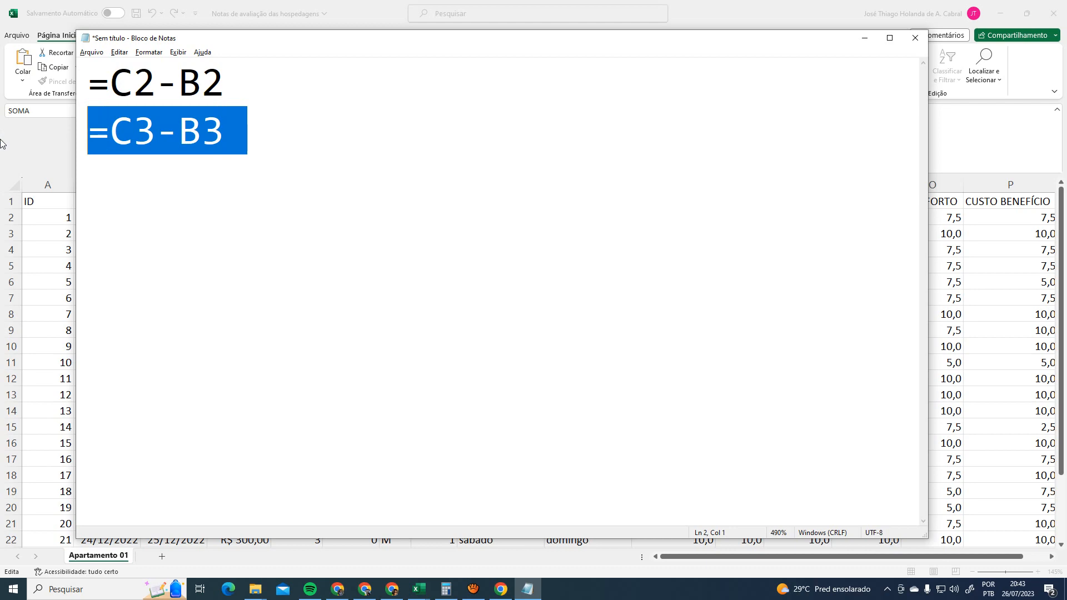
Copy the formula =C3-B3 from H3 in Excel and paste it as a third line in the Bloco de Notas document
{"action": "key", "text": "alt+Tab"}
{"action": "key", "text": "Return"}
{"action": "key", "text": "ctrl+c"}
{"action": "key", "text": "Escape"}
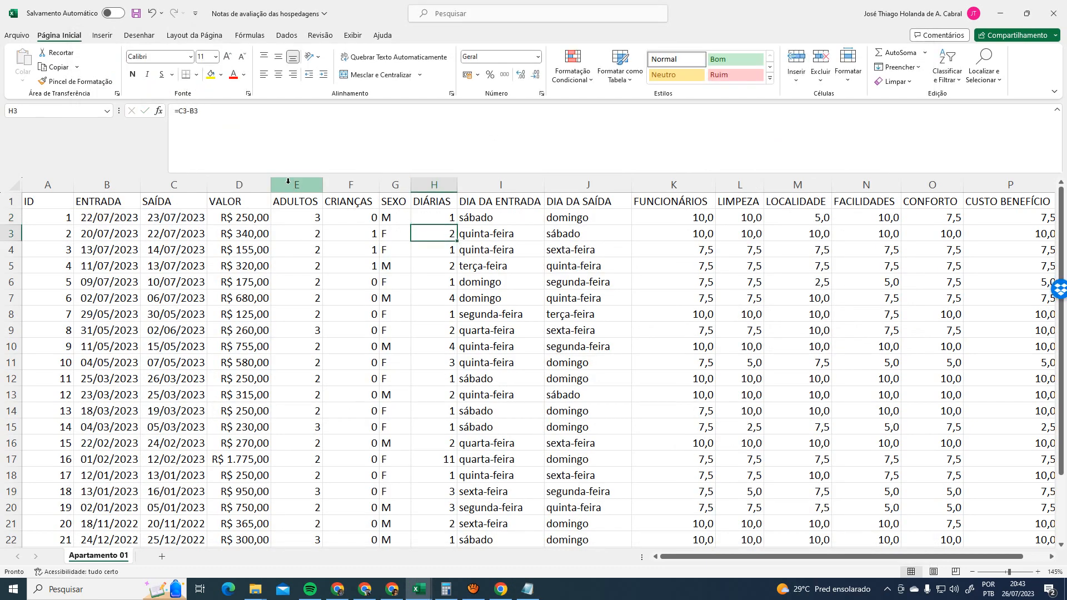
{"action": "left_click_drag", "start_coordinate": [222, 114], "coordinate": [83, 110]}
{"action": "key", "text": "ctrl+c"}
{"action": "key", "text": "alt+Tab"}
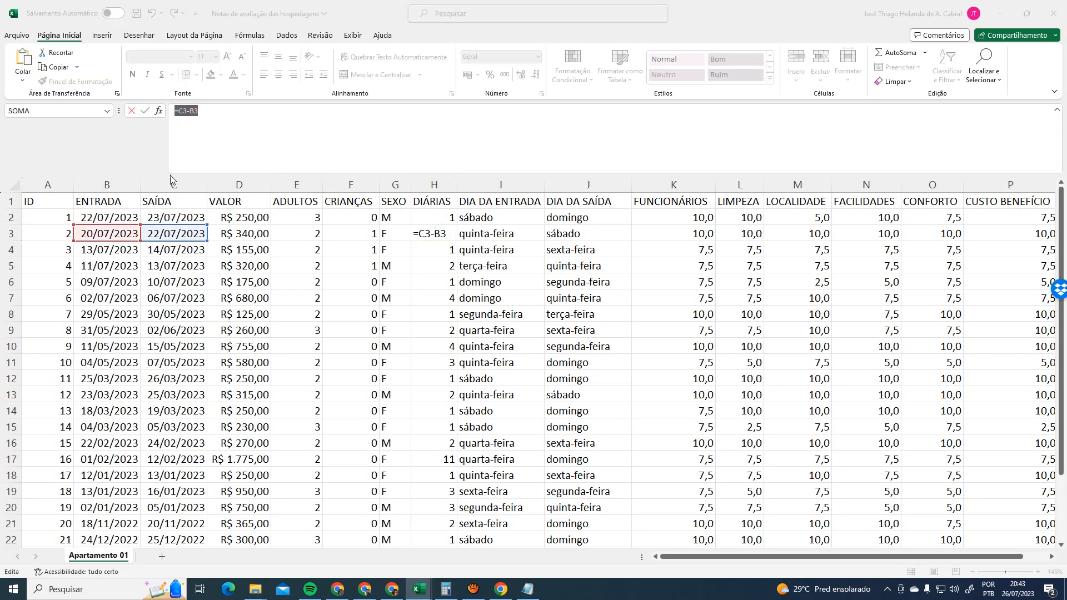
{"action": "left_click", "coordinate": [324, 188]}
{"action": "key", "text": "Return"}
{"action": "key", "text": "ctrl+v"}
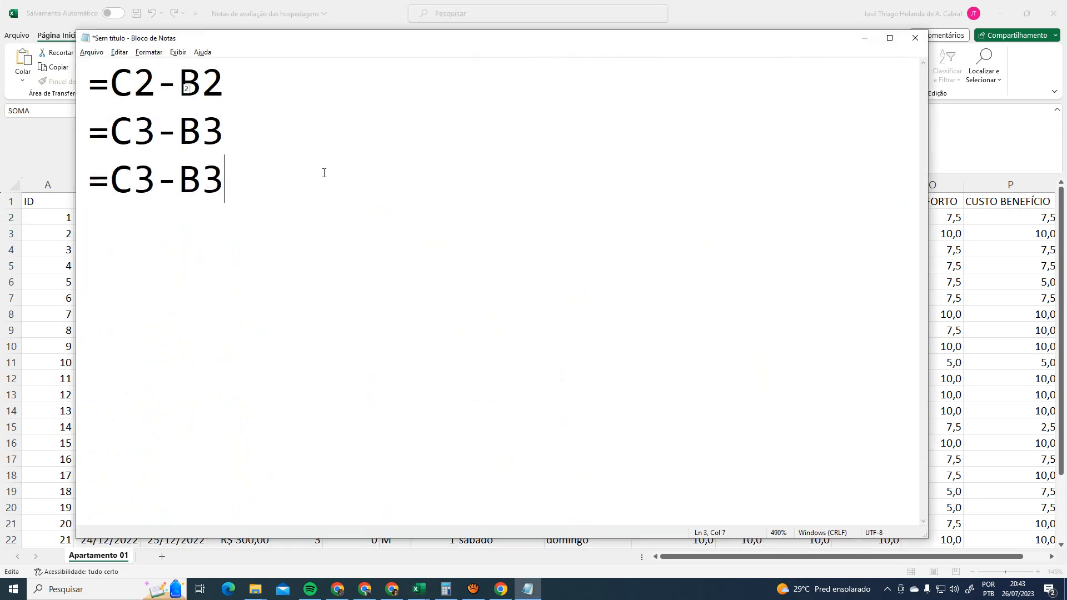
Return to the workbook and trace row 4 from DIÁRIAS to the ENTRADA date and back, ending at the H2 formula
{"action": "key", "text": "alt+Tab"}
{"action": "key", "text": "Escape"}
{"action": "key", "text": "Down"}
{"action": "key", "text": "Up"}
{"action": "key", "text": "Down"}
{"action": "key", "text": "Left"}
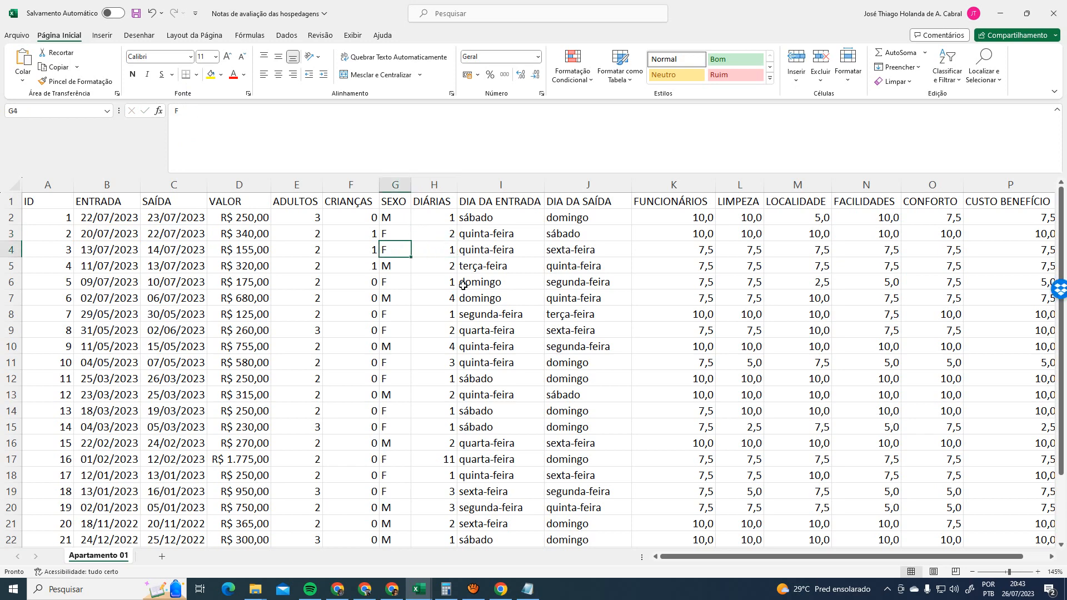
{"action": "key", "text": "Left"}
{"action": "key", "text": "Left"}
{"action": "key", "text": "Left"}
{"action": "key", "text": "Left"}
{"action": "key", "text": "Left"}
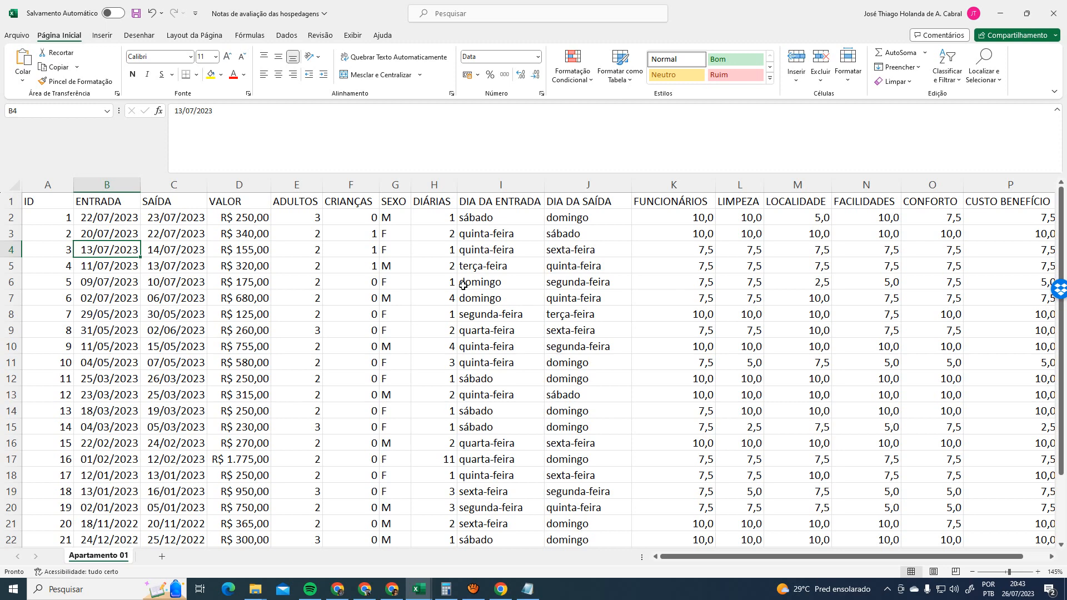
{"action": "key", "text": "Right"}
{"action": "key", "text": "Right"}
{"action": "key", "text": "Right"}
{"action": "key", "text": "Right"}
{"action": "key", "text": "Right"}
{"action": "key", "text": "Right"}
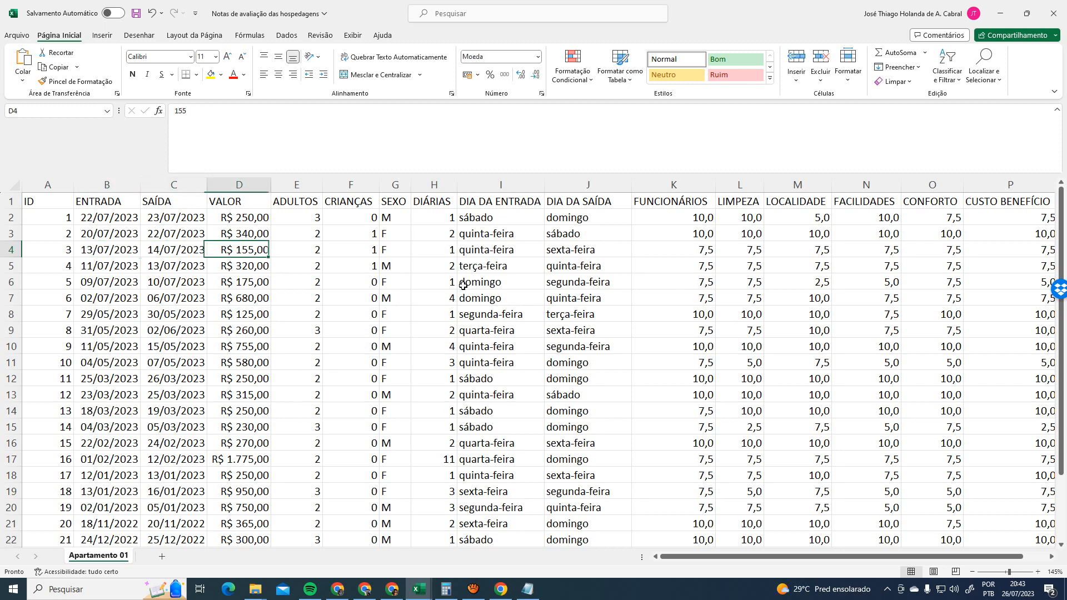
{"action": "key", "text": "Up"}
{"action": "key", "text": "Up"}
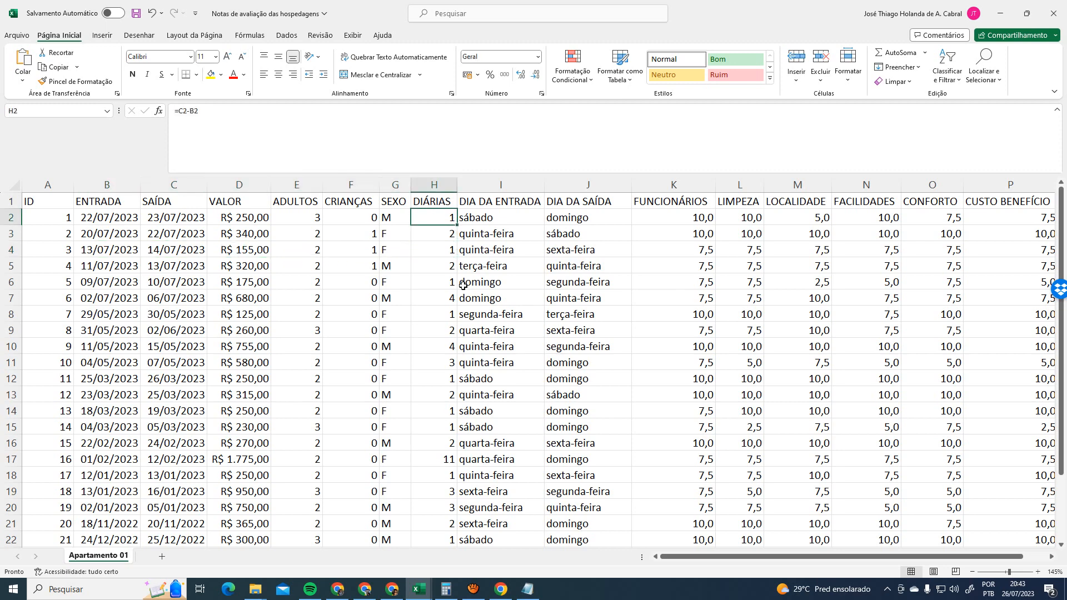
Check the ENTRADA and SAÍDA dates in rows 3 to 6 against the DIÁRIAS formulas in H3, H6 and H26
{"action": "left_click", "coordinate": [439, 234]}
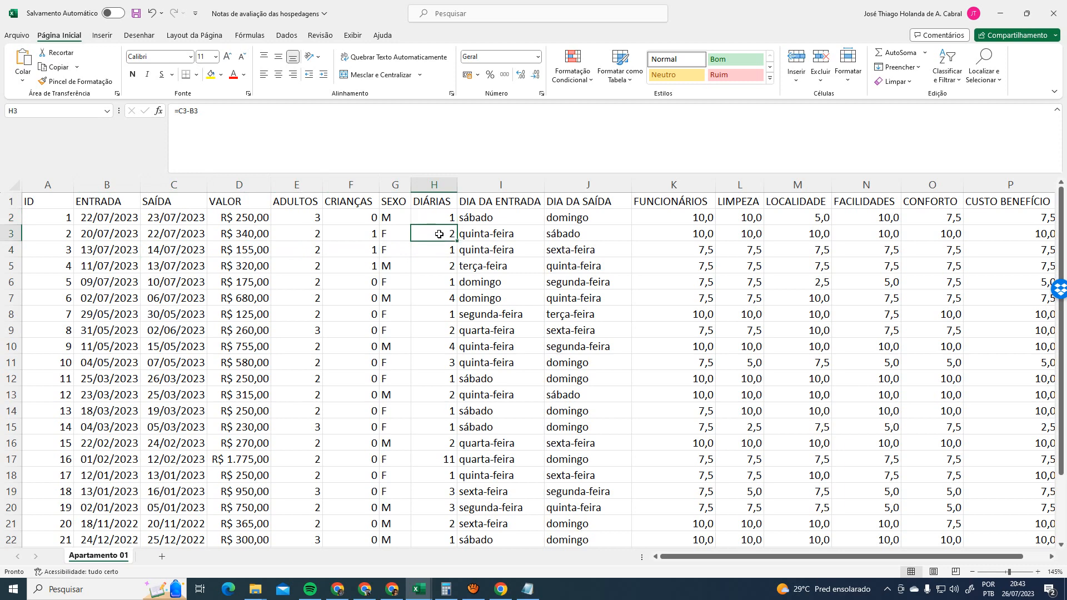
{"action": "left_click", "coordinate": [133, 234]}
{"action": "key", "text": "Right"}
{"action": "left_click", "coordinate": [132, 248]}
{"action": "left_click", "coordinate": [175, 250]}
{"action": "left_click", "coordinate": [120, 264]}
{"action": "left_click", "coordinate": [176, 266]}
{"action": "left_click", "coordinate": [124, 280]}
{"action": "left_click", "coordinate": [181, 285]}
{"action": "left_click", "coordinate": [434, 282]}
{"action": "scroll", "coordinate": [434, 282], "scroll_direction": "down", "scroll_amount": 5}
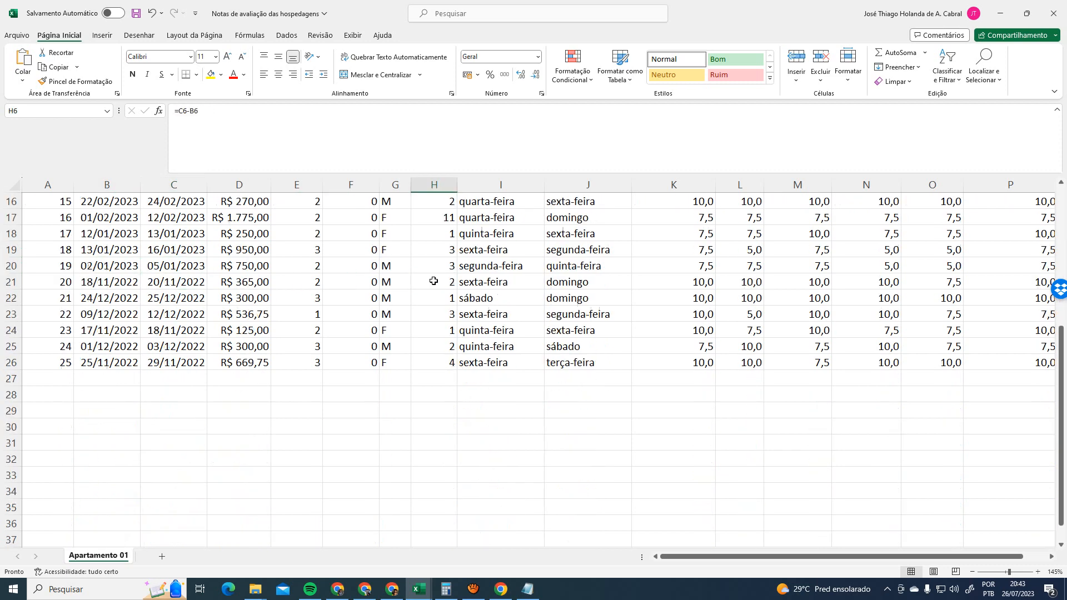
{"action": "left_click", "coordinate": [444, 361]}
{"action": "scroll", "coordinate": [443, 358], "scroll_direction": "up", "scroll_amount": 5}
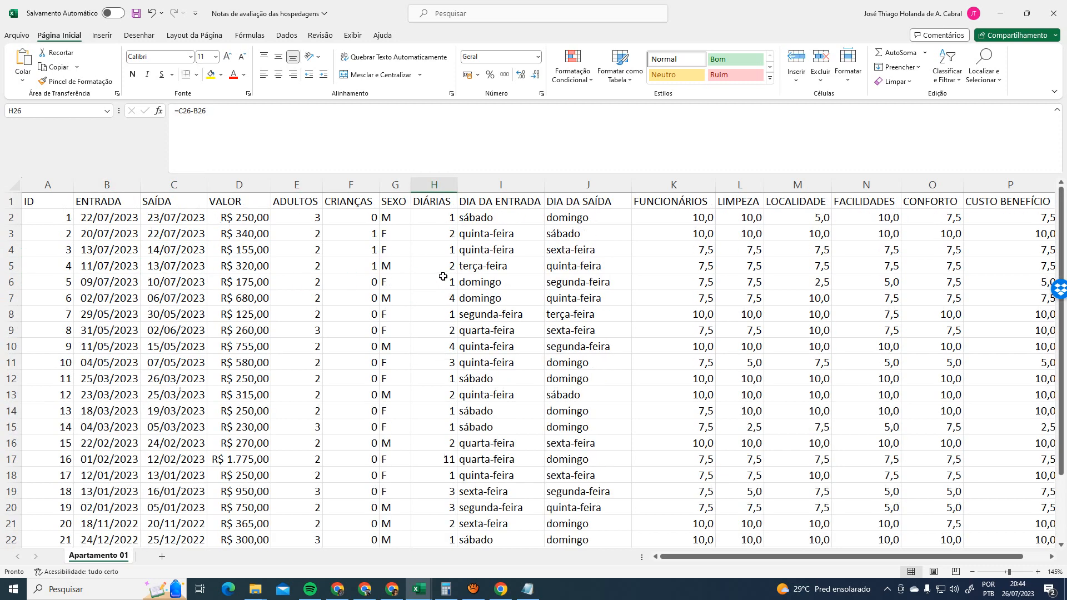
Switch to the Google Meet call, admit the waiting participant and check the call messages
{"action": "left_click", "coordinate": [364, 589]}
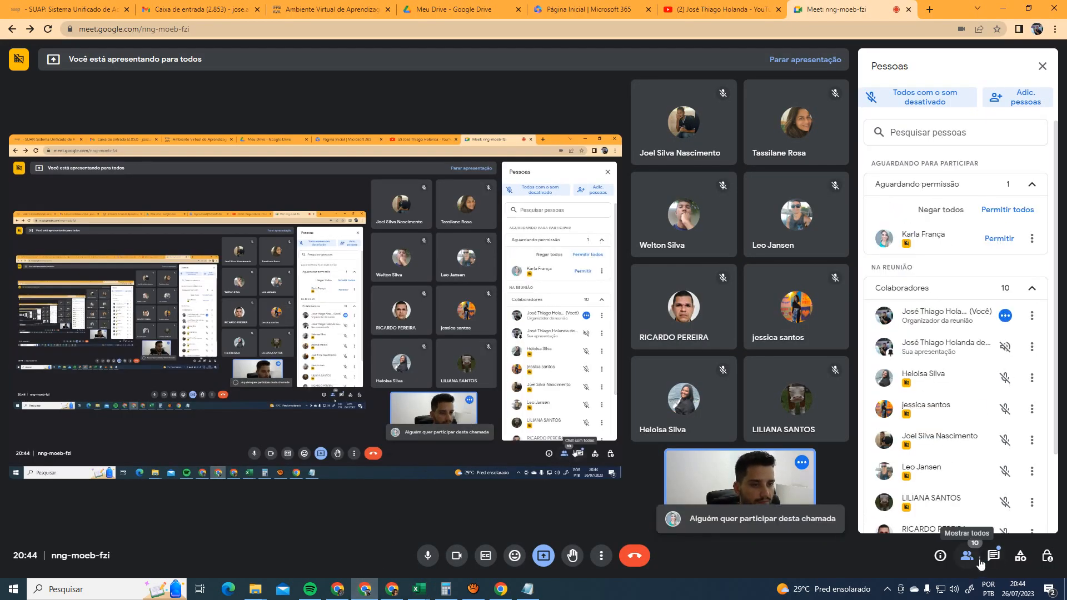
{"action": "left_click", "coordinate": [999, 239]}
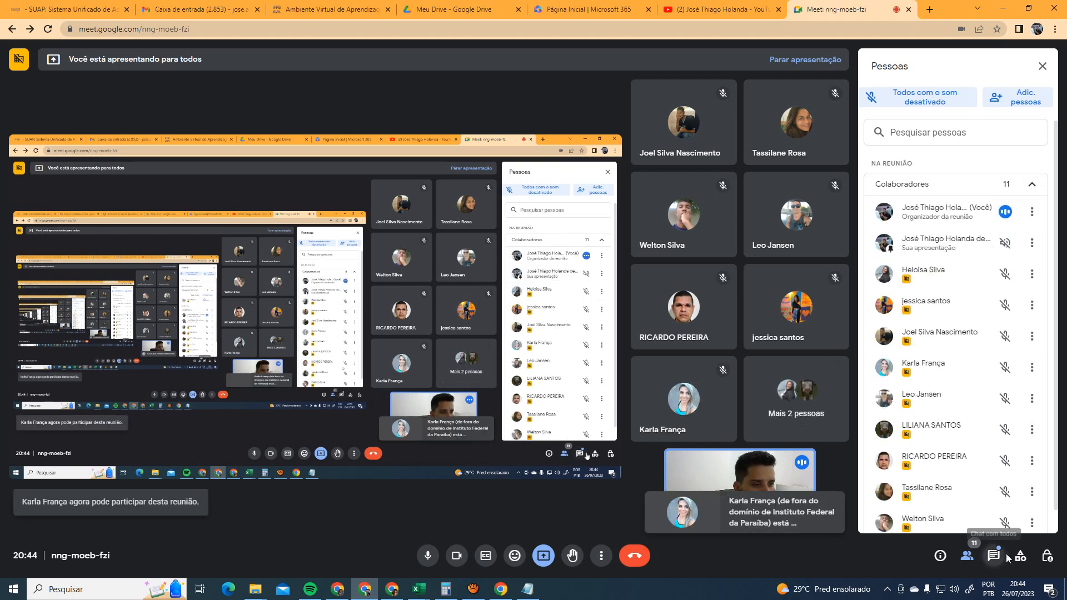
{"action": "left_click", "coordinate": [993, 555]}
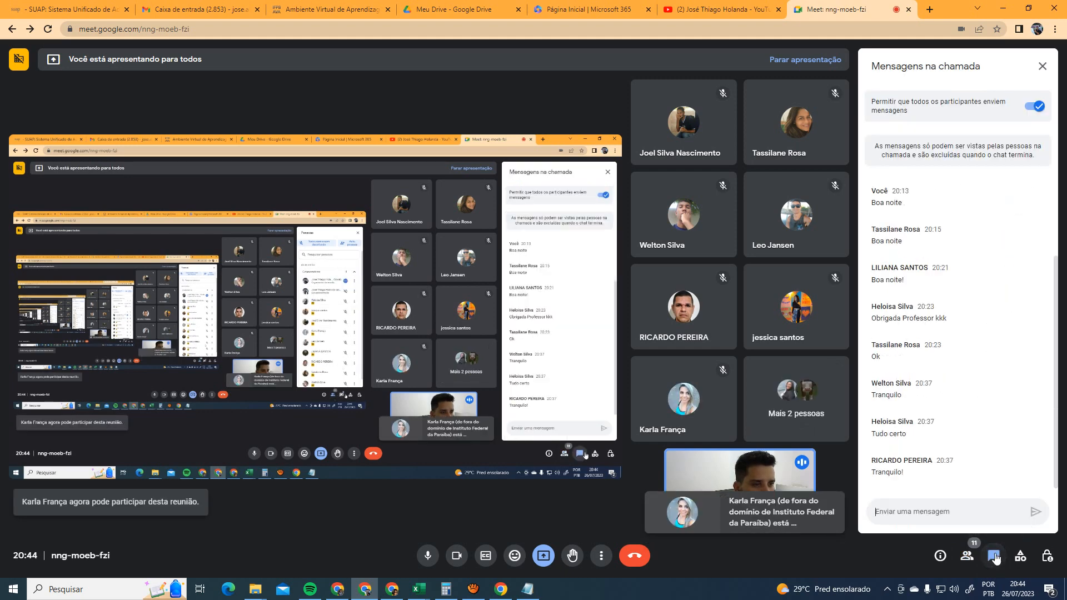
{"action": "left_click", "coordinate": [967, 555]}
Return to the Excel workbook and compare the DIÁRIAS formulas in H2, H3 and H4
{"action": "key", "text": "alt+Tab"}
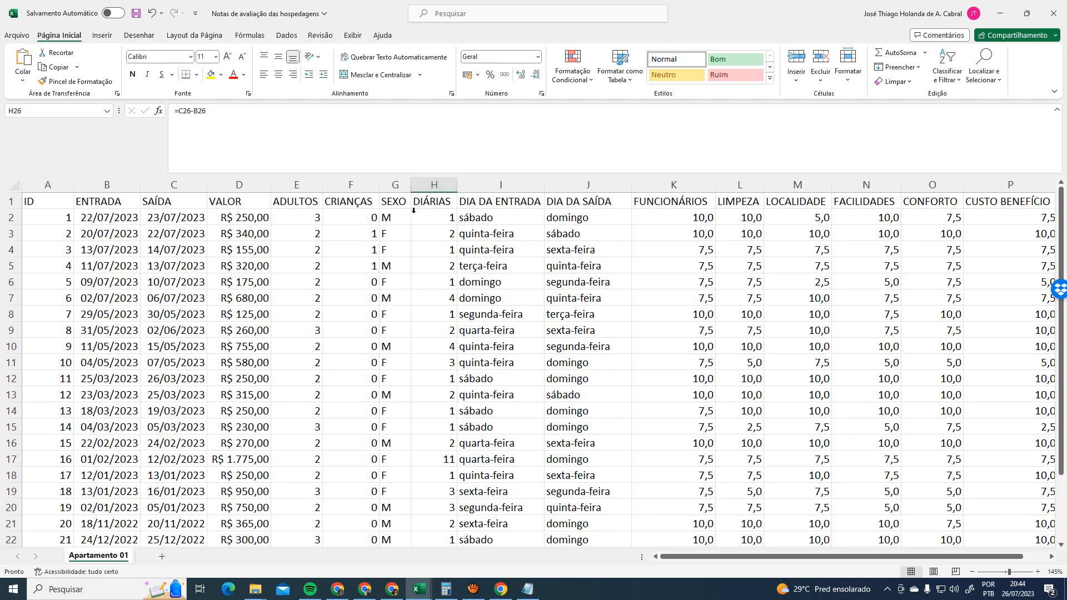
{"action": "left_click", "coordinate": [439, 217]}
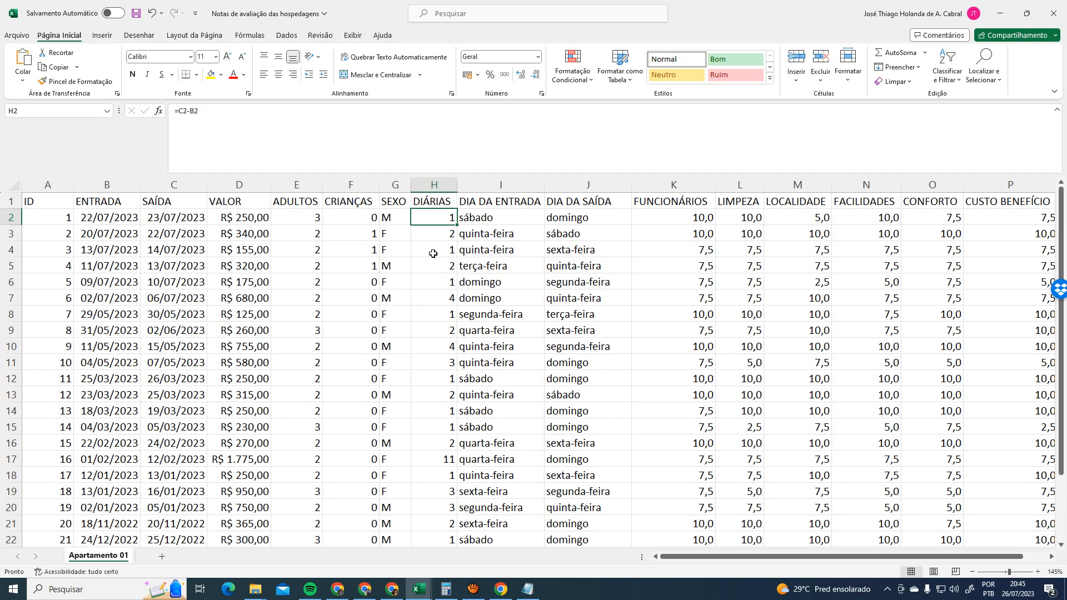
{"action": "left_click", "coordinate": [442, 233]}
{"action": "left_click", "coordinate": [441, 216]}
{"action": "left_click", "coordinate": [441, 234]}
{"action": "left_click", "coordinate": [440, 219]}
{"action": "left_click", "coordinate": [438, 251]}
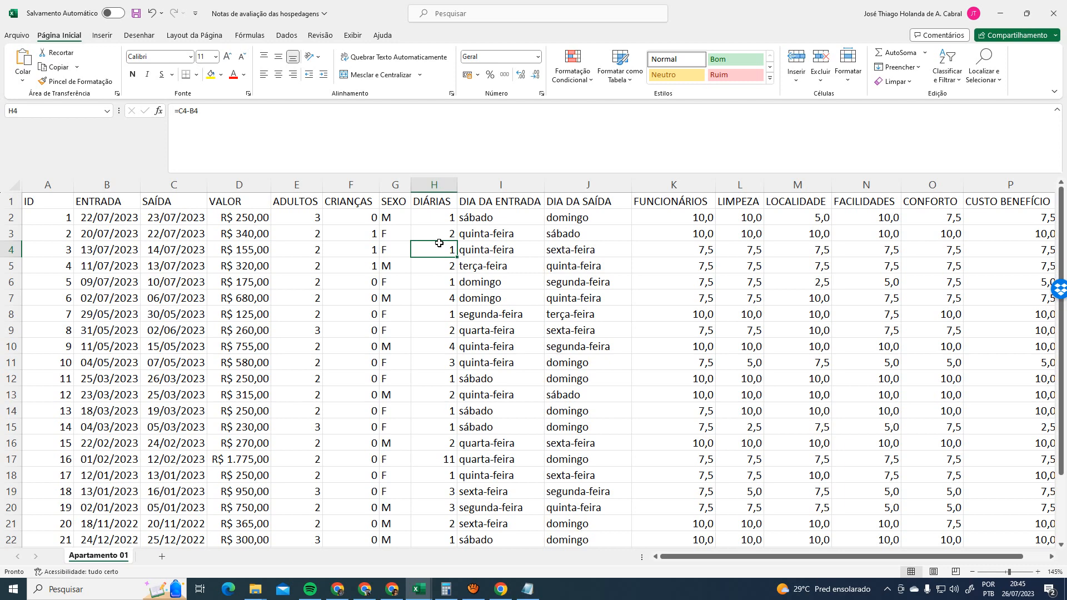
Trace row 2 from the DIÁRIAS column back to the ENTRADA date in B2
{"action": "key", "text": "Up"}
{"action": "key", "text": "Up"}
{"action": "key", "text": "Left"}
{"action": "key", "text": "Left"}
{"action": "key", "text": "Left"}
{"action": "key", "text": "Left"}
{"action": "key", "text": "Left"}
{"action": "key", "text": "Left"}
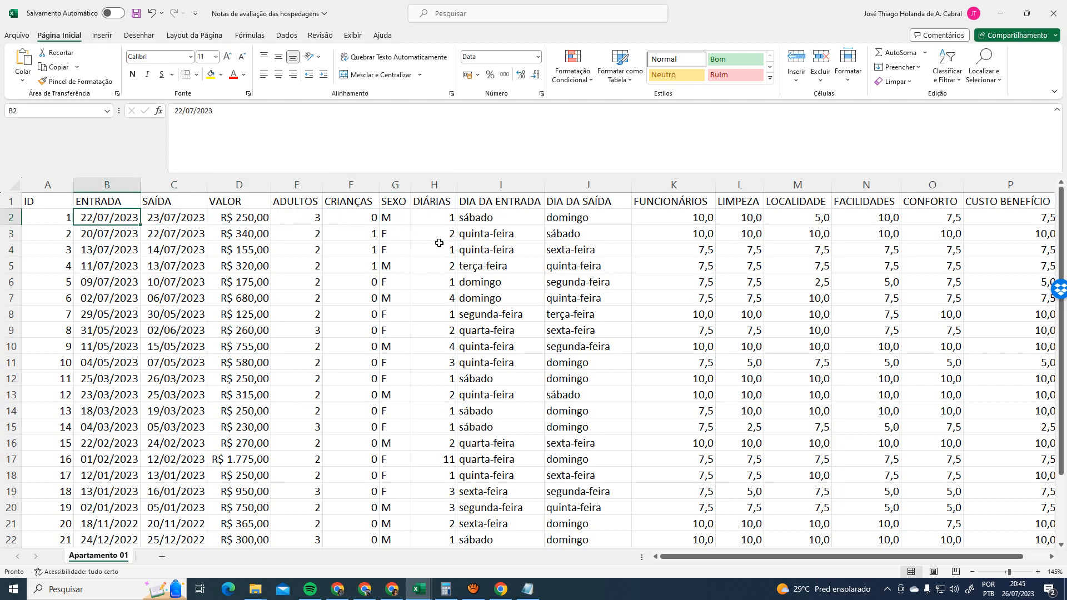
Move along to the SEXO and DIA DA ENTRADA headers, and check the DIÁRIAS formulas in H2 and H3
{"action": "key", "text": "Right"}
{"action": "key", "text": "Right"}
{"action": "key", "text": "Right"}
{"action": "key", "text": "Right"}
{"action": "key", "text": "Right"}
{"action": "key", "text": "Up"}
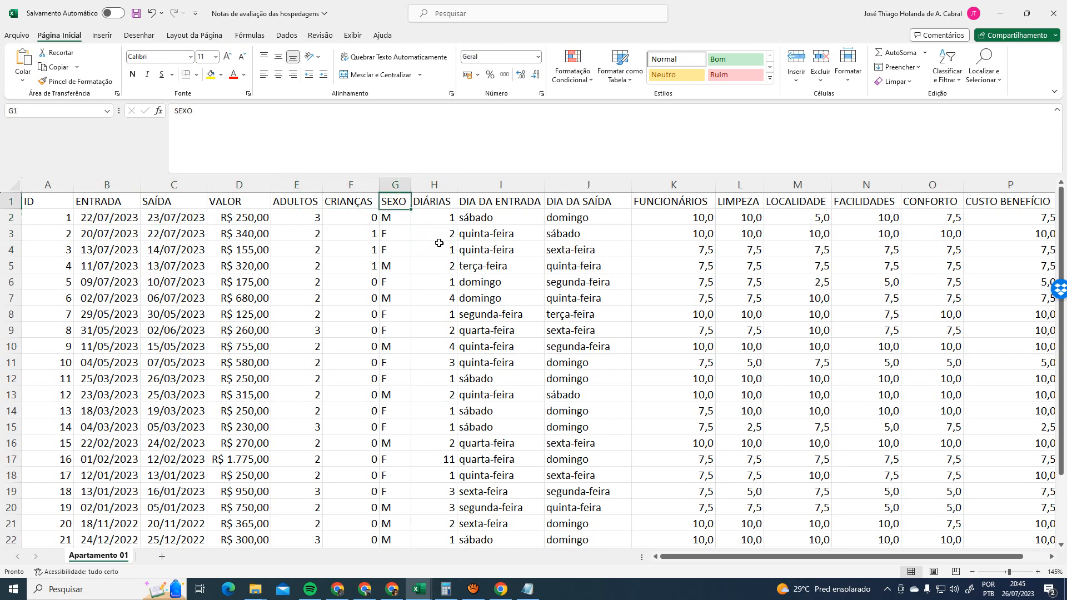
{"action": "key", "text": "Right"}
{"action": "key", "text": "Right"}
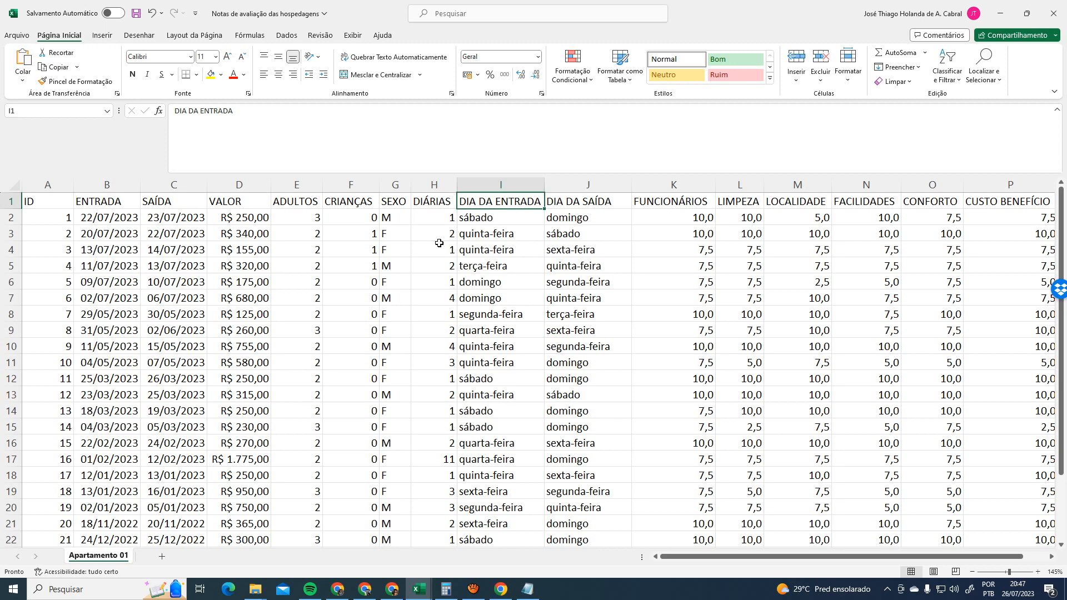
{"action": "left_click", "coordinate": [443, 217]}
{"action": "left_click", "coordinate": [432, 233]}
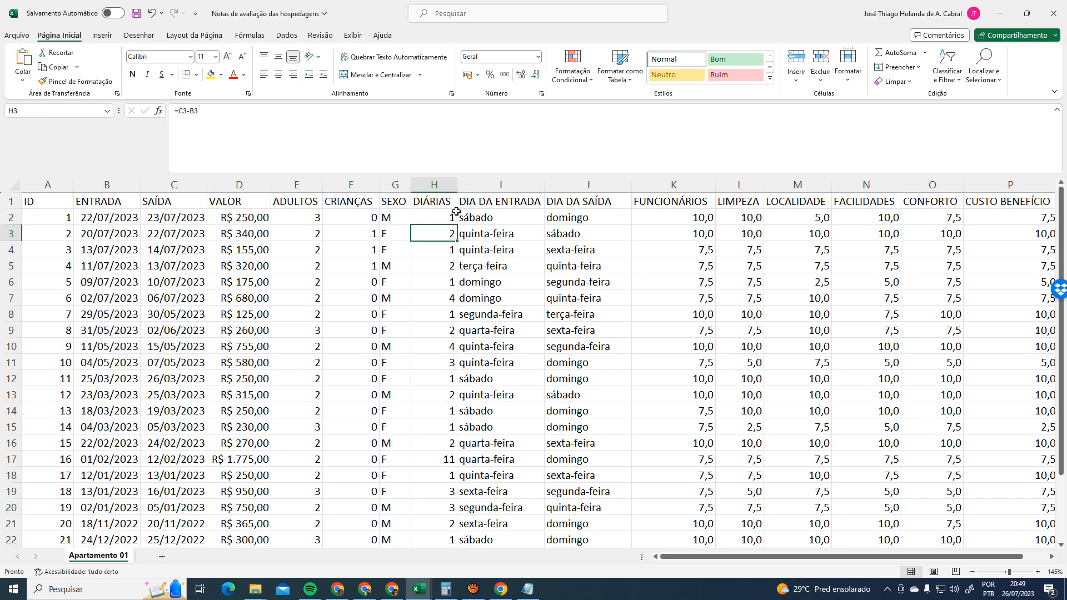
Walk through the row 2 entries from ENTRADA to DIA DA ENTRADA, ending back at the DIÁRIAS formula in H2
{"action": "left_click", "coordinate": [91, 219]}
{"action": "left_click", "coordinate": [192, 217]}
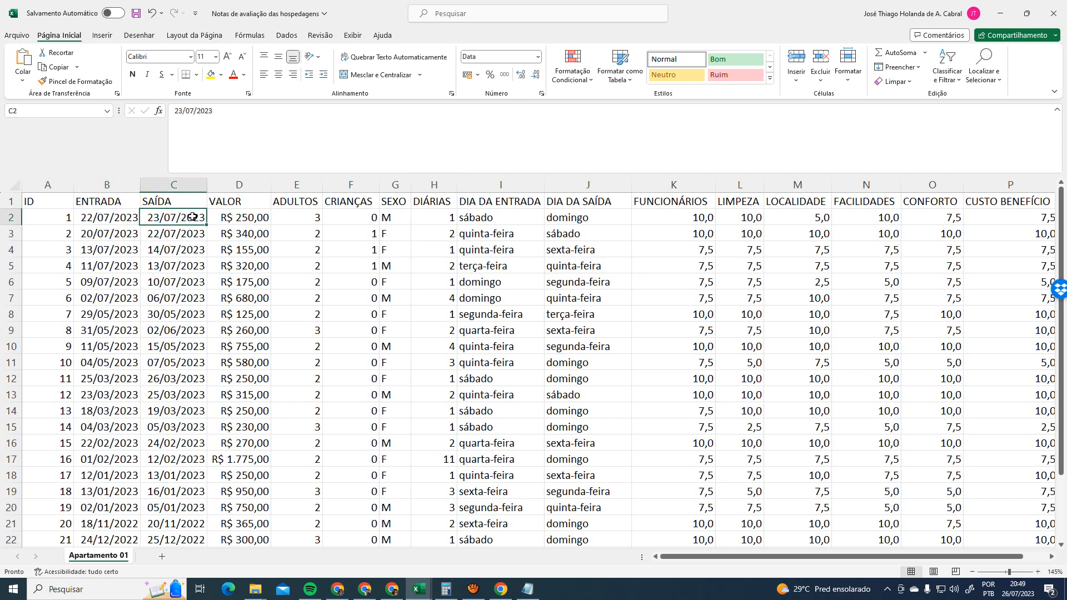
{"action": "left_click", "coordinate": [256, 217]}
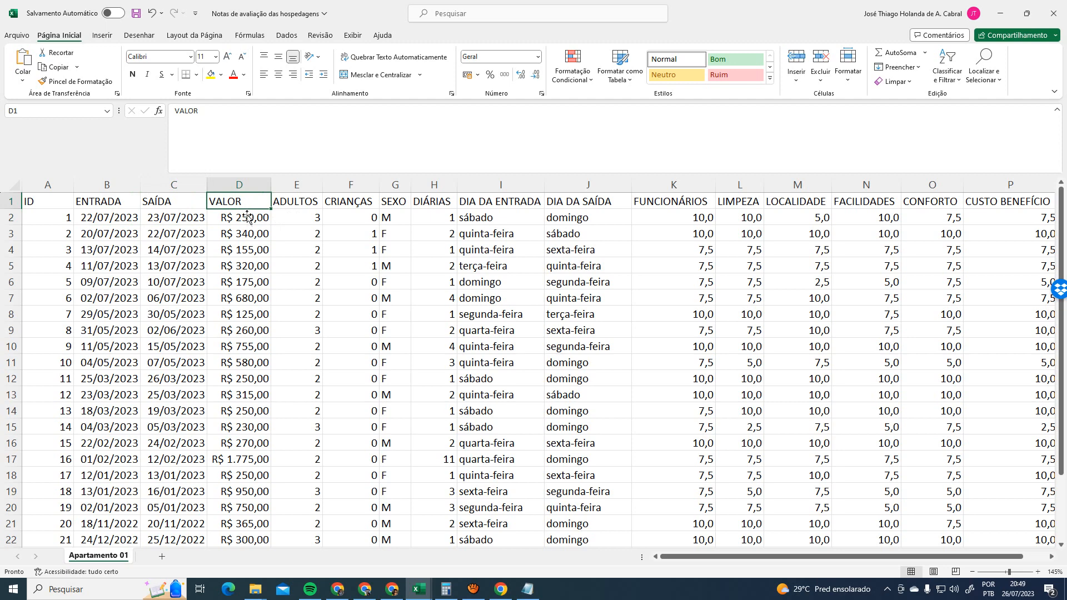
{"action": "left_click", "coordinate": [304, 221]}
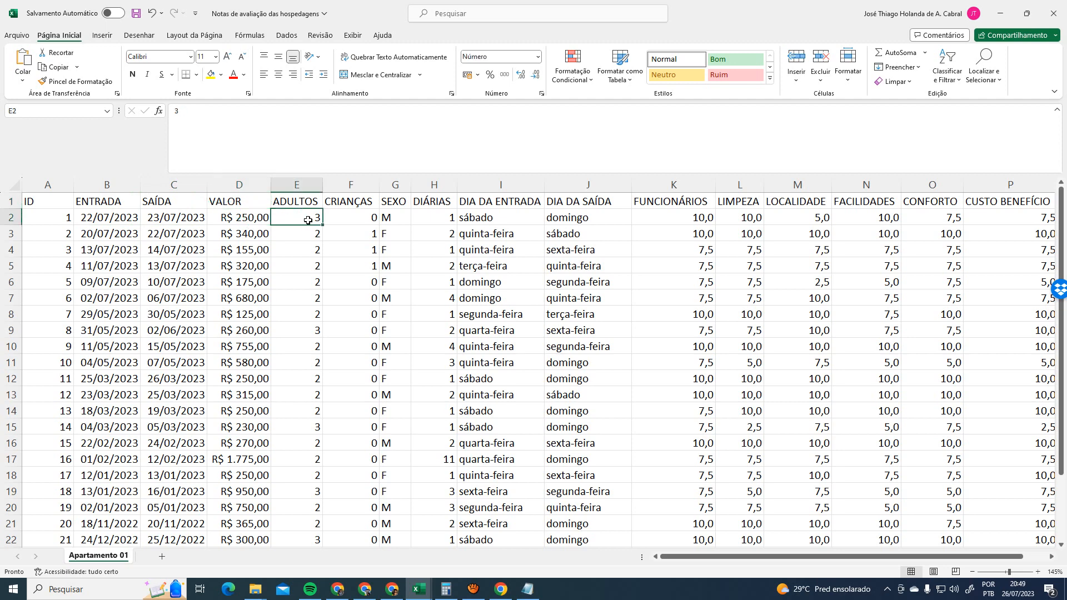
{"action": "left_click", "coordinate": [345, 217]}
{"action": "left_click", "coordinate": [400, 217]}
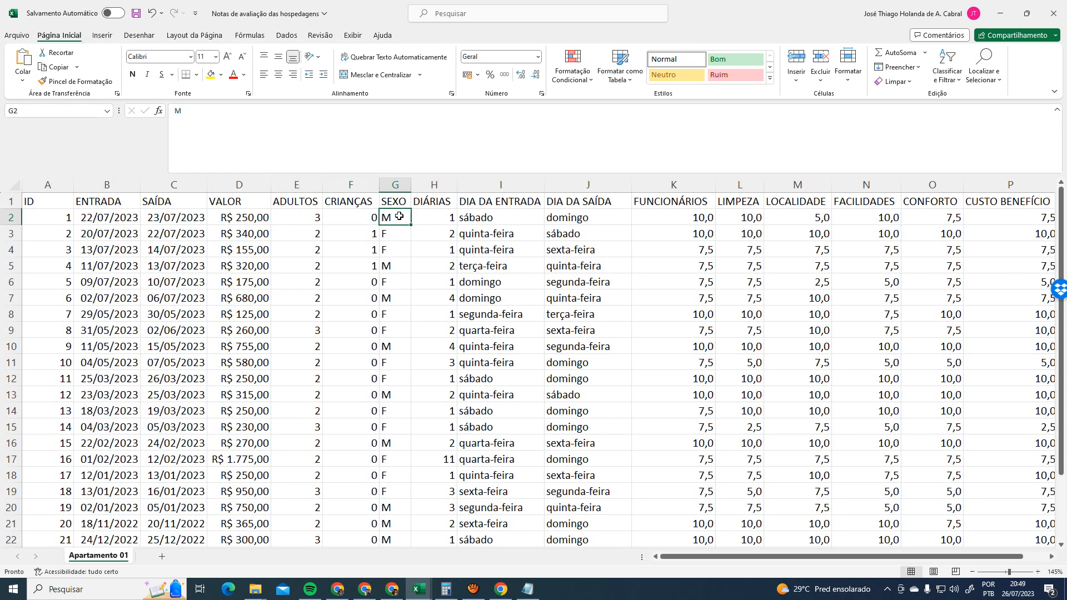
{"action": "left_click", "coordinate": [439, 215]}
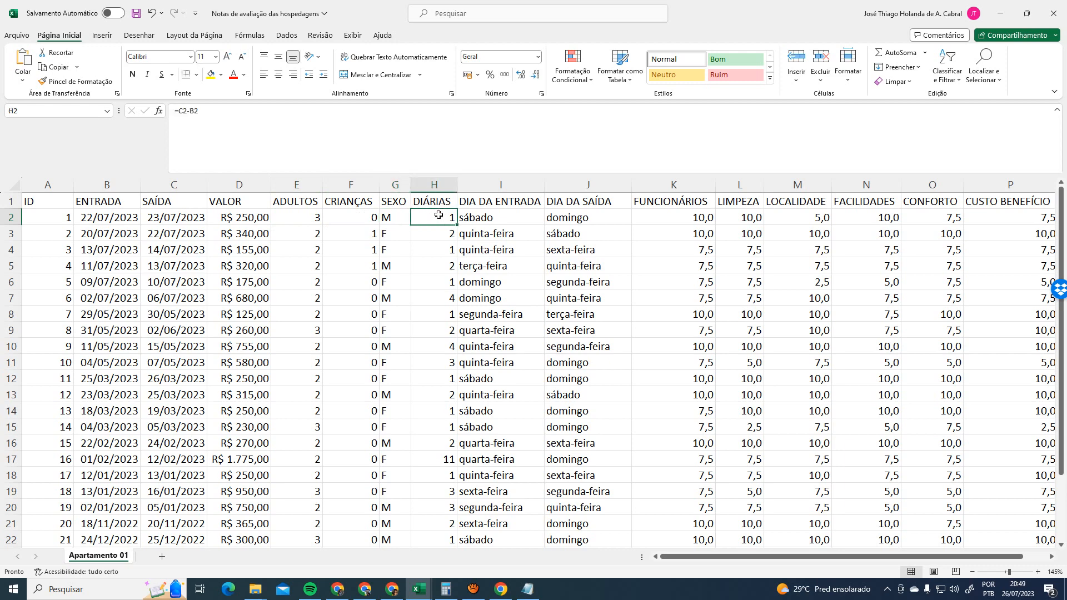
{"action": "left_click", "coordinate": [507, 217]}
{"action": "left_click", "coordinate": [439, 217]}
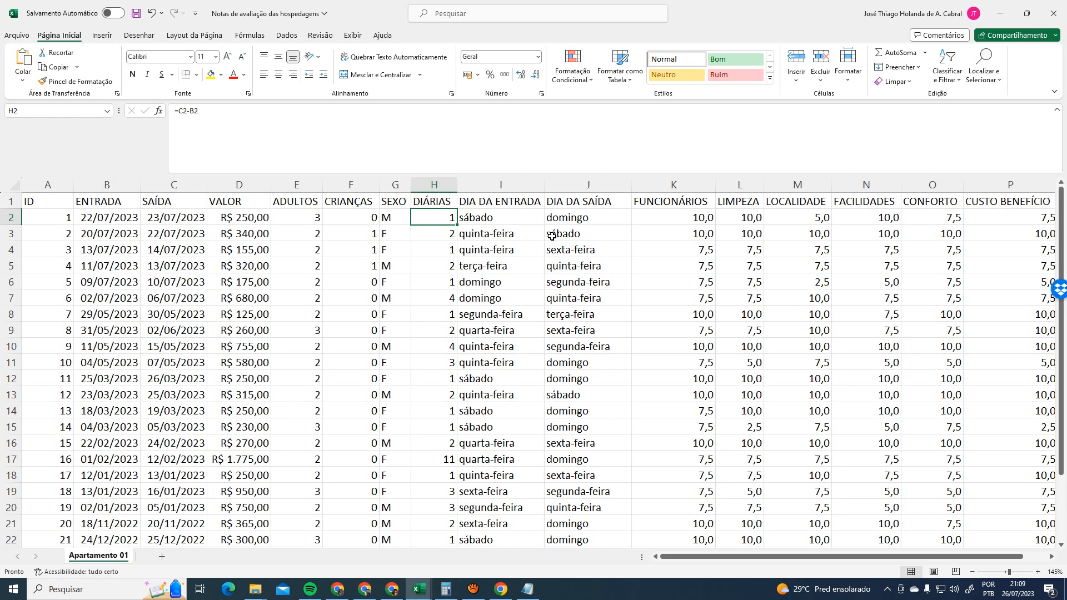
Compare the DIA DA ENTRADA formulas in I2 and I3, ending on I2
{"action": "left_click", "coordinate": [523, 224]}
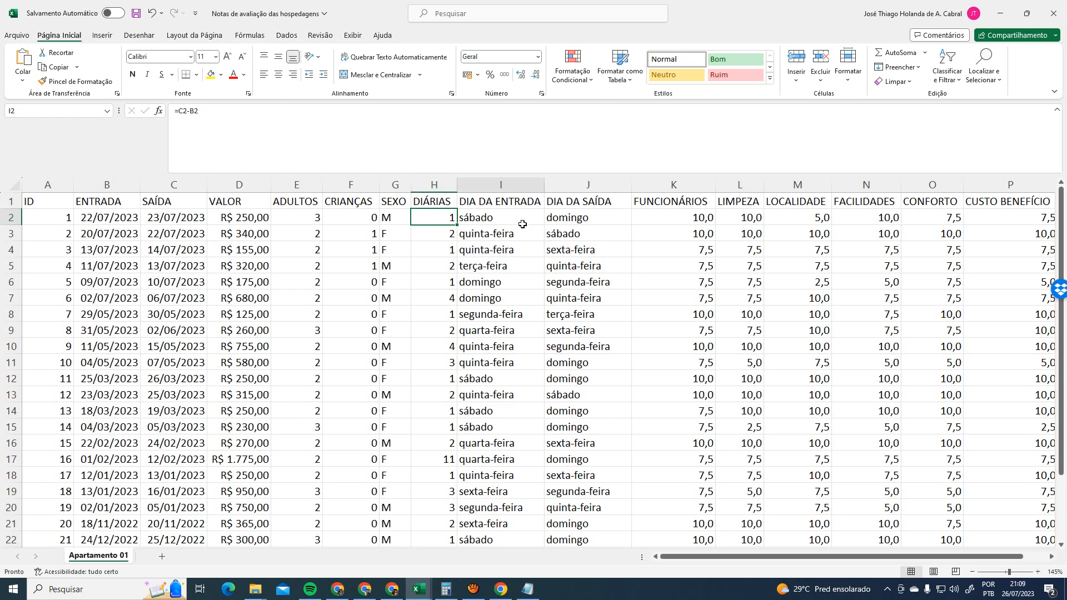
{"action": "left_click", "coordinate": [564, 224]}
{"action": "left_click", "coordinate": [520, 218]}
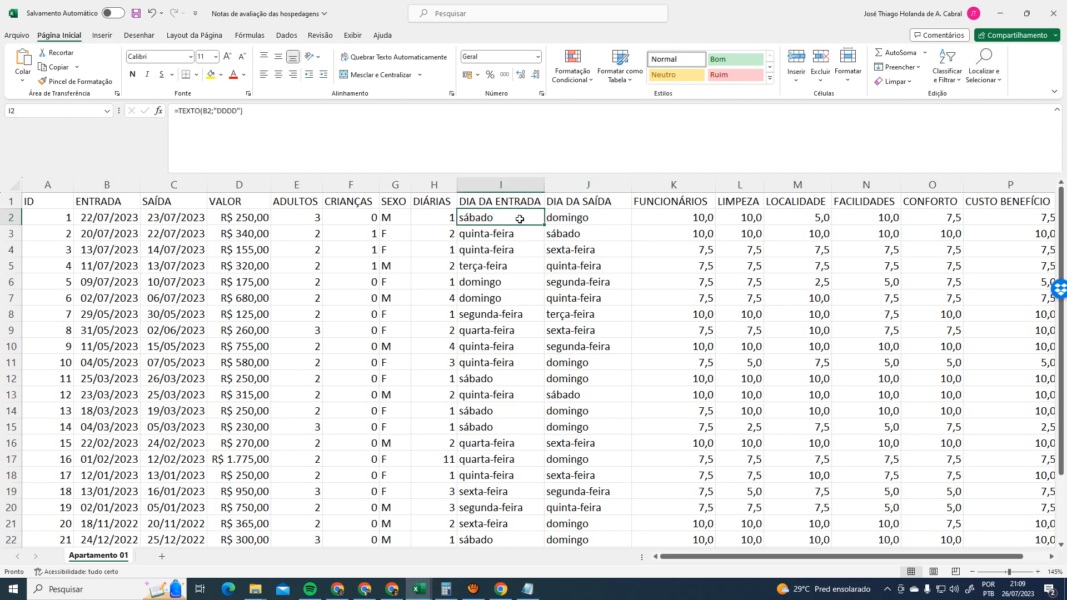
{"action": "left_click", "coordinate": [482, 228]}
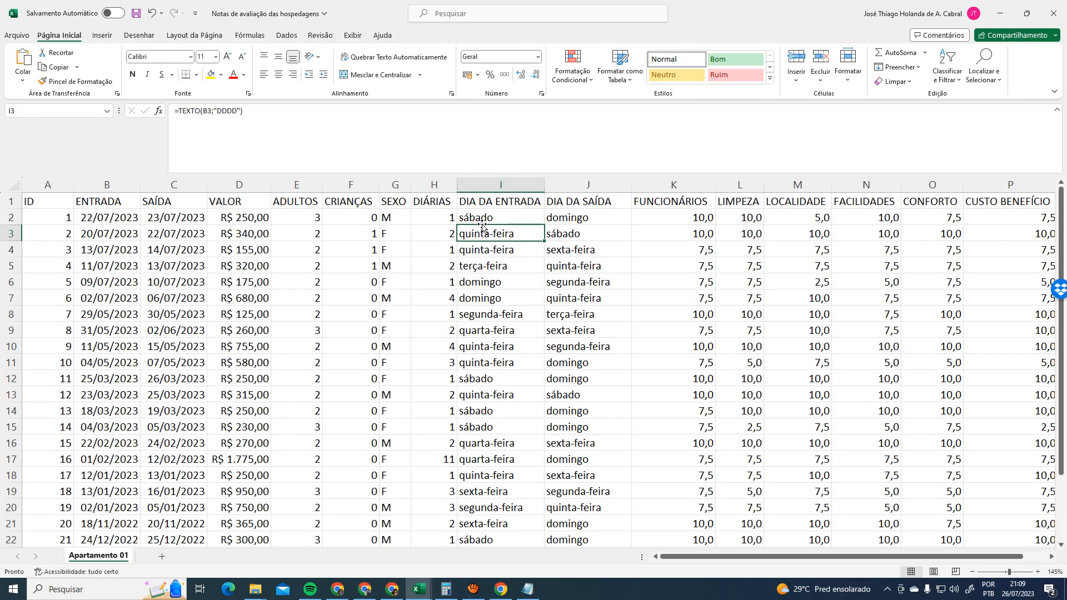
{"action": "left_click", "coordinate": [482, 224]}
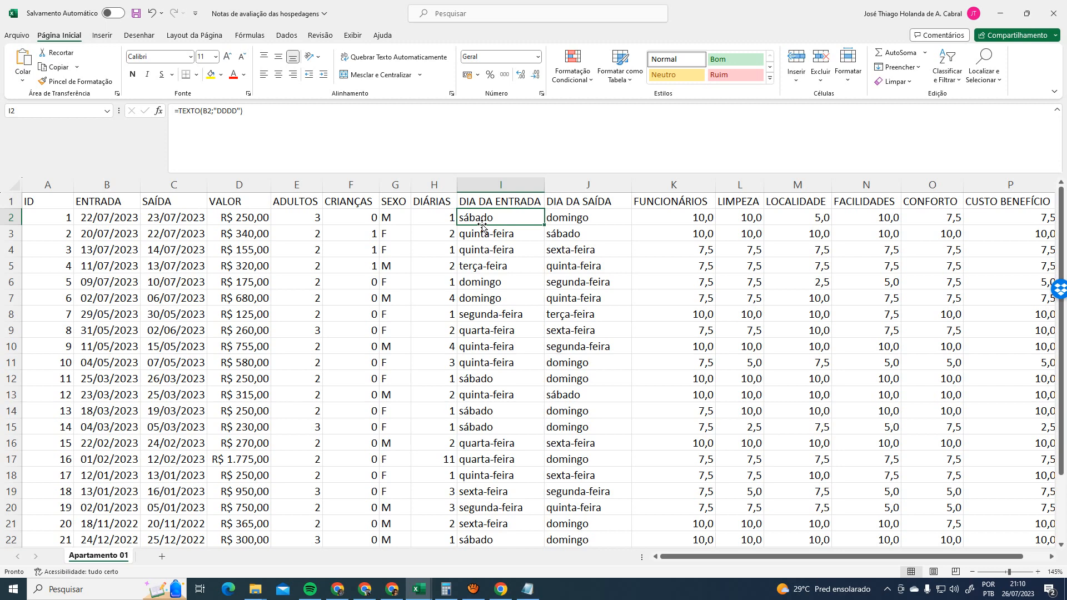
Highlight the first stay's ratings from FUNCIONÁRIOS to AVALIAÇÃO, cells K2:Q2
{"action": "key", "text": "Right"}
{"action": "key", "text": "Right"}
{"action": "key", "text": "Right"}
{"action": "key", "text": "Right"}
{"action": "key", "text": "Right"}
{"action": "key", "text": "Right"}
{"action": "key", "text": "Right"}
{"action": "key", "text": "Right"}
{"action": "key", "text": "Right"}
{"action": "key", "text": "Right"}
{"action": "key", "text": "Right"}
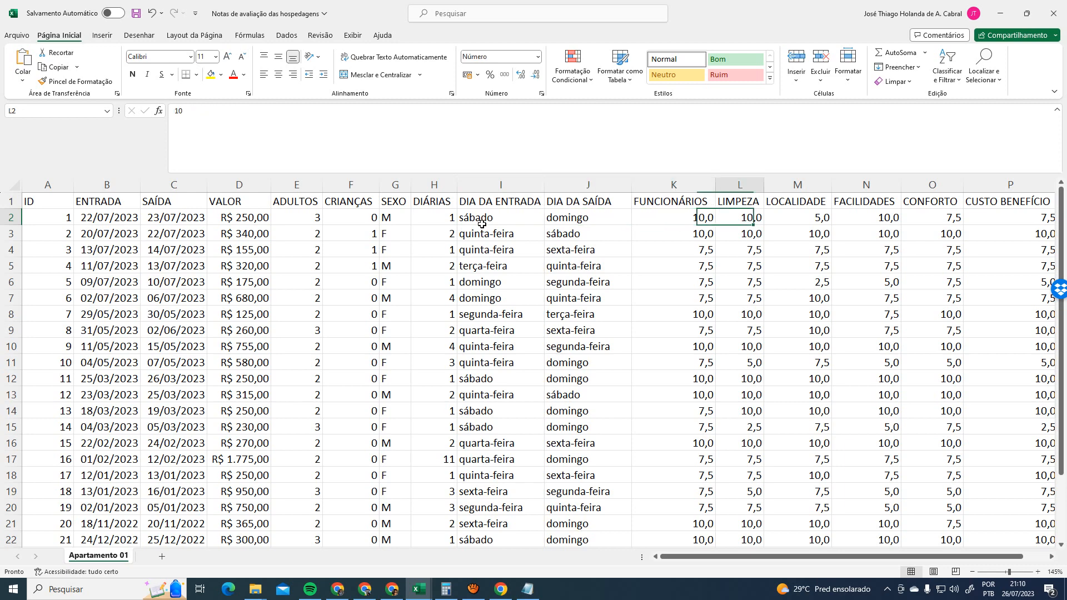
{"action": "left_click", "coordinate": [481, 222]}
{"action": "key", "text": "Left"}
{"action": "key", "text": "shift+Right"}
{"action": "key", "text": "shift+Right"}
{"action": "key", "text": "shift+Right"}
{"action": "key", "text": "shift+Right"}
{"action": "key", "text": "shift+Right"}
{"action": "key", "text": "shift+Right"}
{"action": "key", "text": "shift+Right"}
{"action": "key", "text": "shift+Left"}
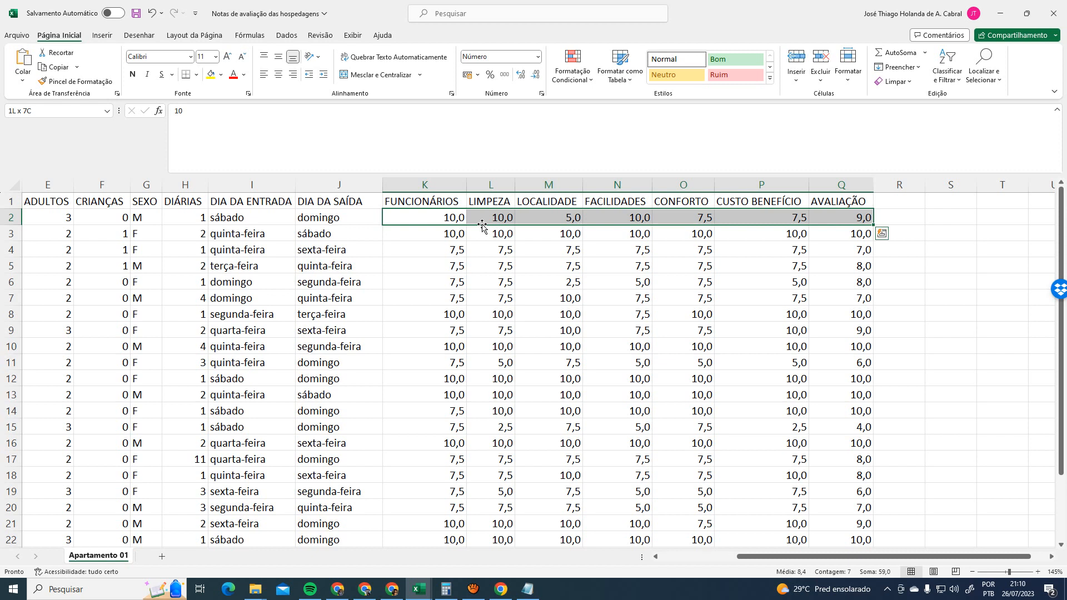
Go through the FUNCIONÁRIOS, LIMPEZA, LOCALIDADE and FACILIDADES columns, highlighting each to present its ratings
{"action": "key", "text": "Up"}
{"action": "key", "text": "Left"}
{"action": "key", "text": "Right"}
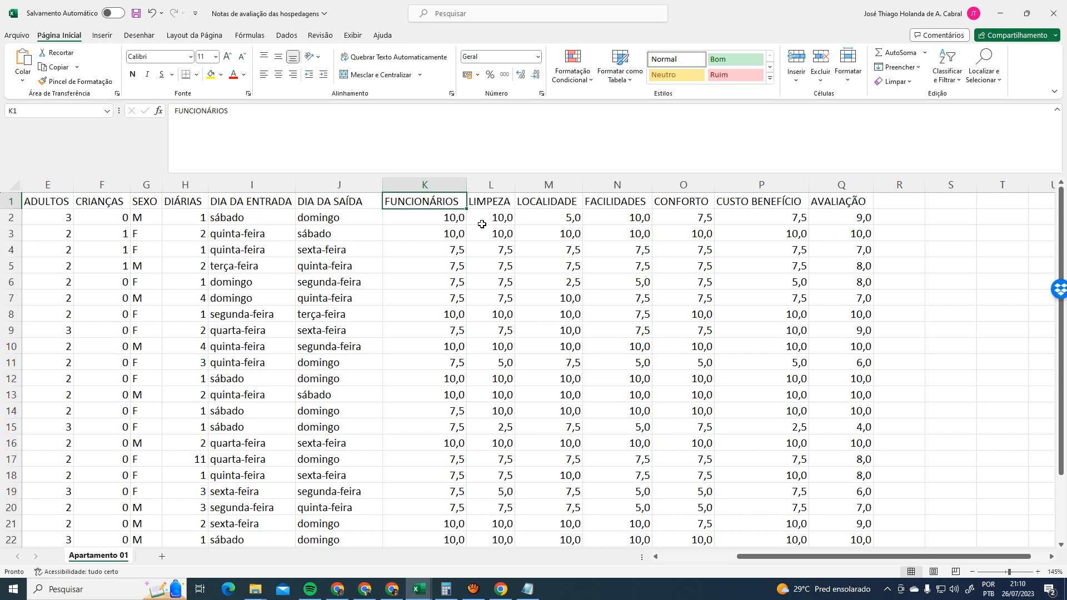
{"action": "left_click", "coordinate": [498, 185]}
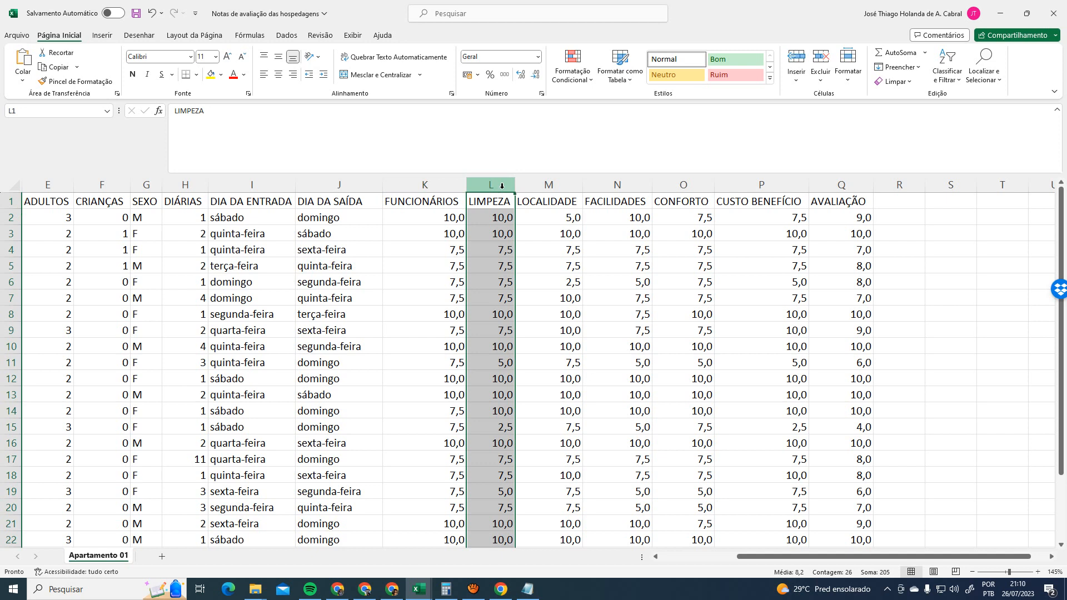
{"action": "left_click", "coordinate": [433, 185]}
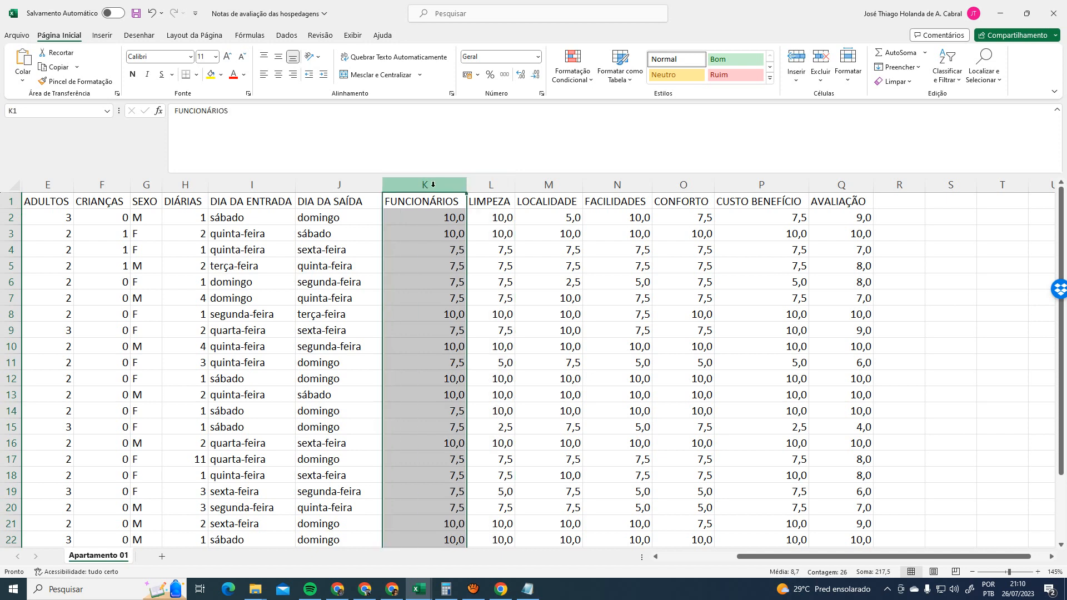
{"action": "left_click", "coordinate": [489, 179]}
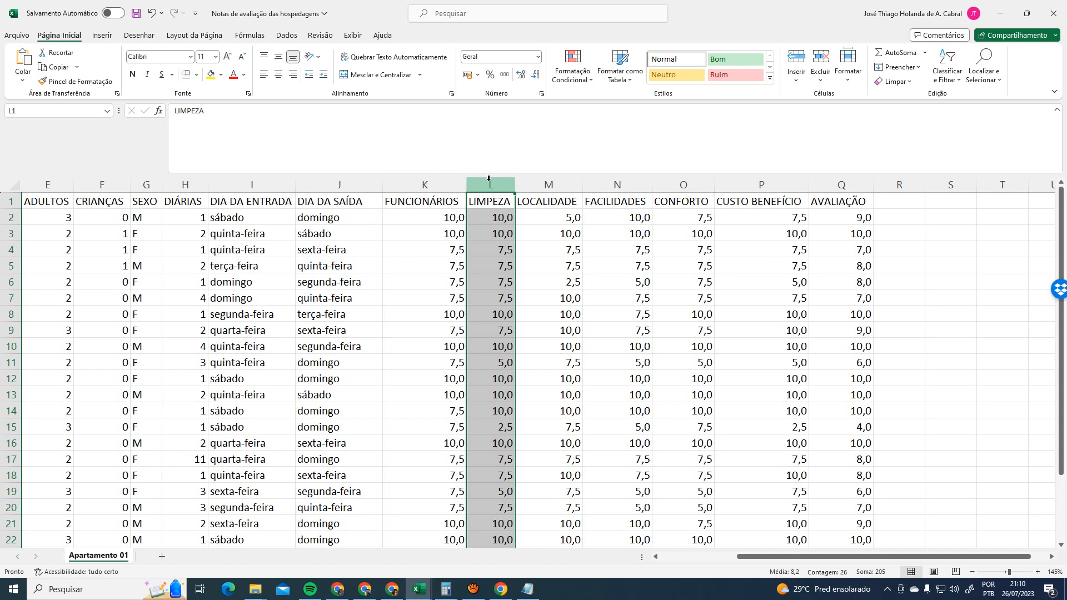
{"action": "left_click", "coordinate": [496, 220]}
{"action": "left_click", "coordinate": [557, 181]}
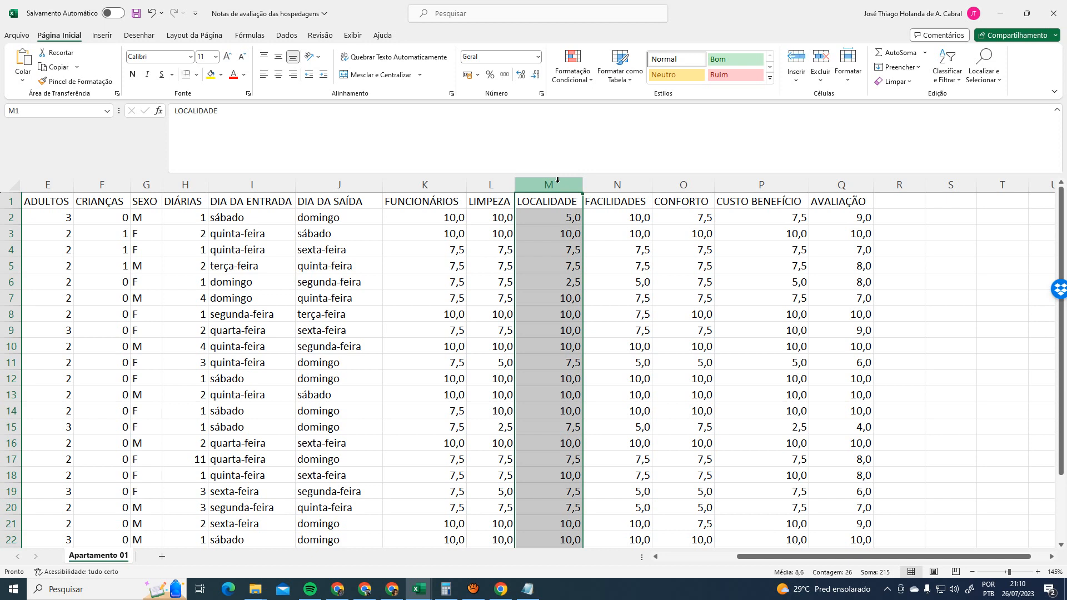
{"action": "left_click", "coordinate": [596, 184]}
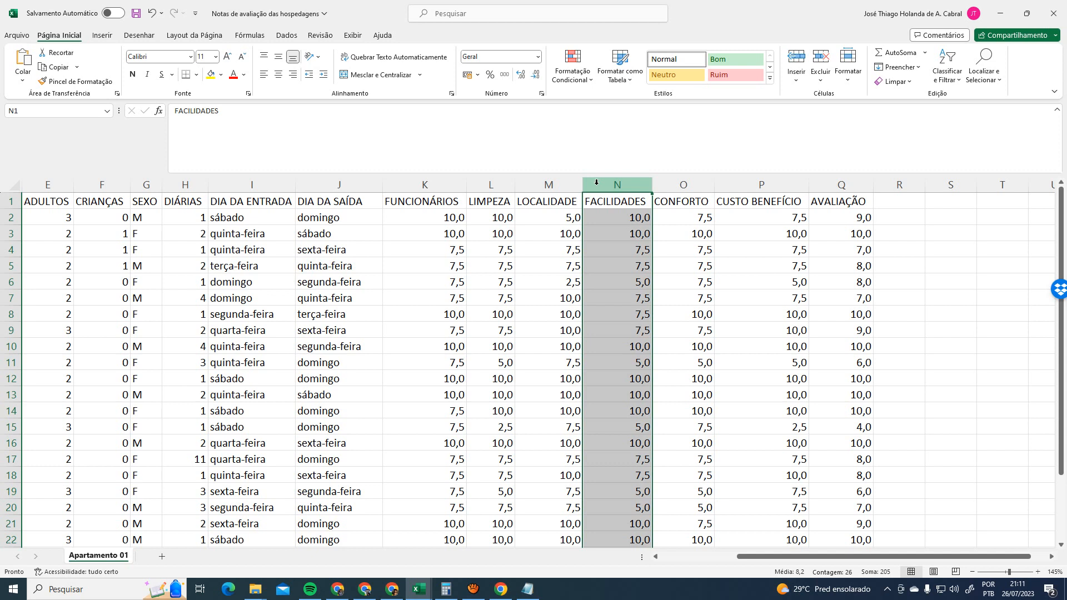
Examine individual LOCALIDADE, FACILIDADES and CONFORTO ratings in rows 2 to 4, ending at the CONFORTO header
{"action": "left_click", "coordinate": [561, 235]}
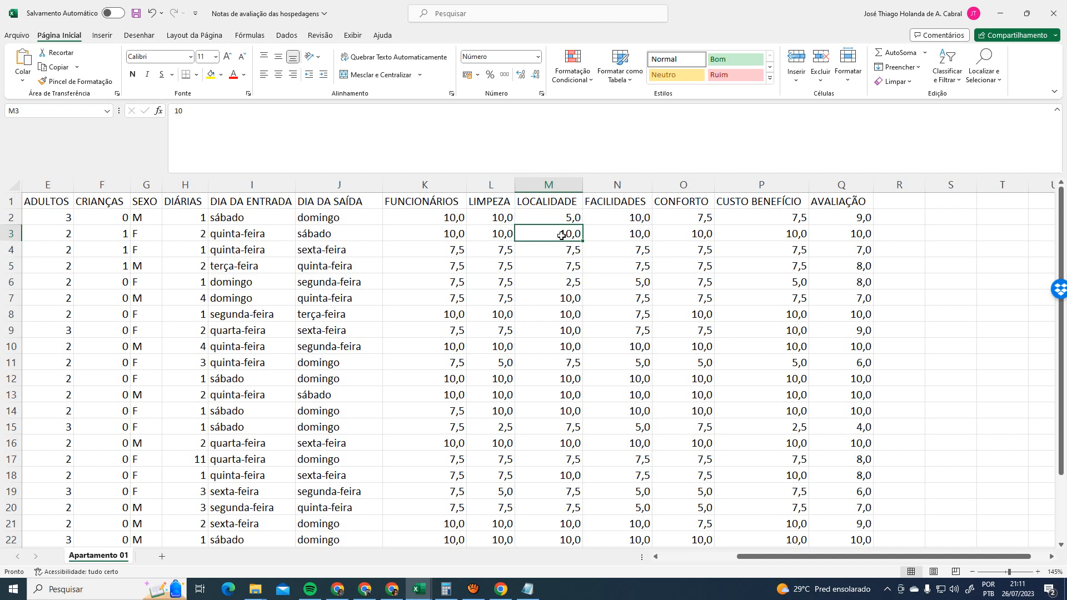
{"action": "key", "text": "Up"}
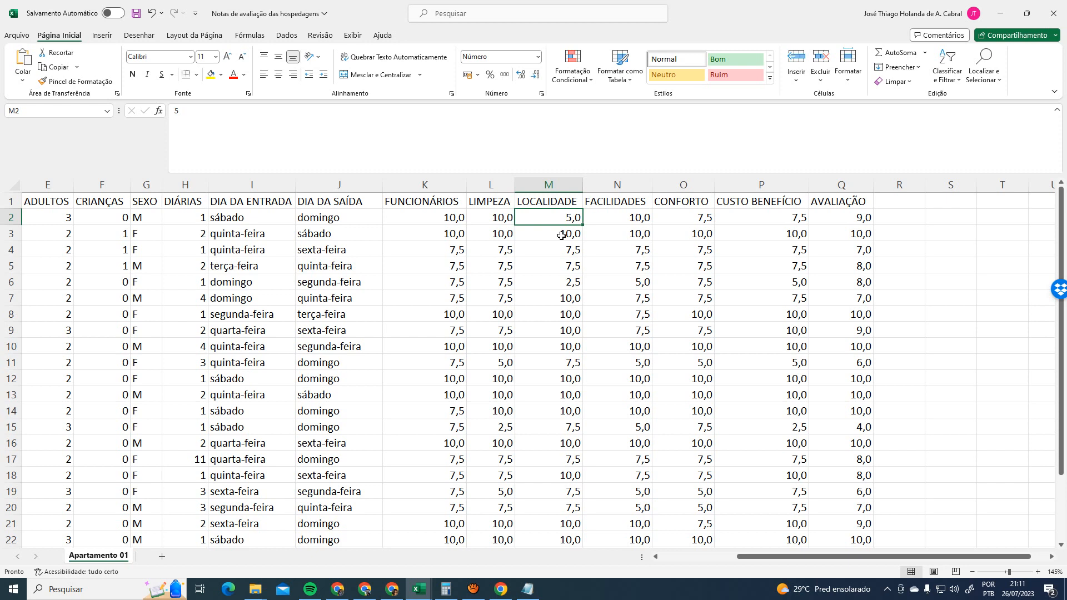
{"action": "key", "text": "Right"}
{"action": "key", "text": "Down"}
{"action": "key", "text": "Down"}
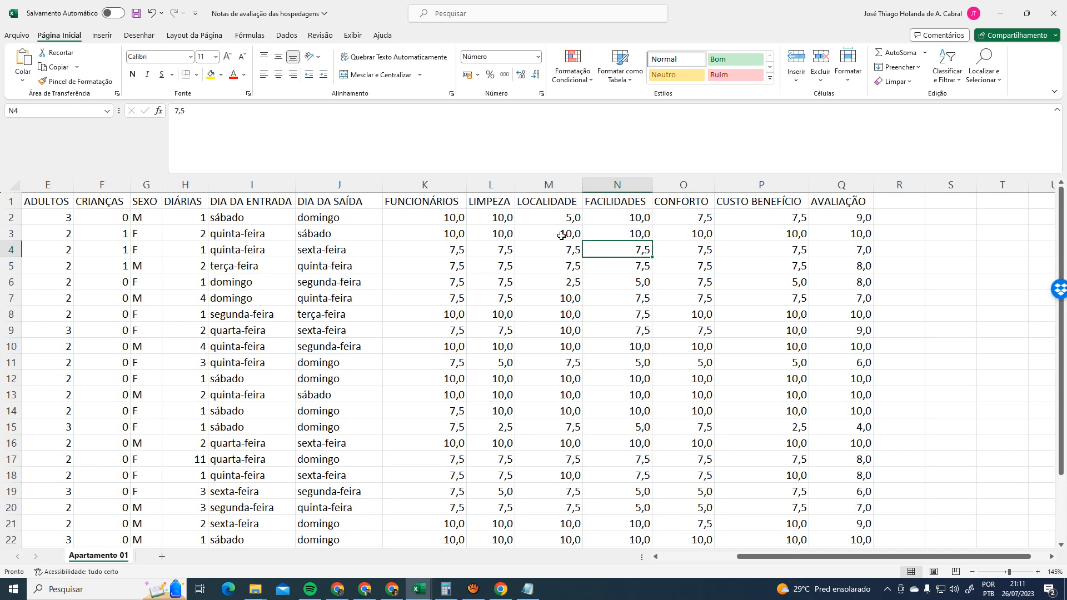
{"action": "key", "text": "Right"}
{"action": "key", "text": "Up"}
{"action": "key", "text": "Up"}
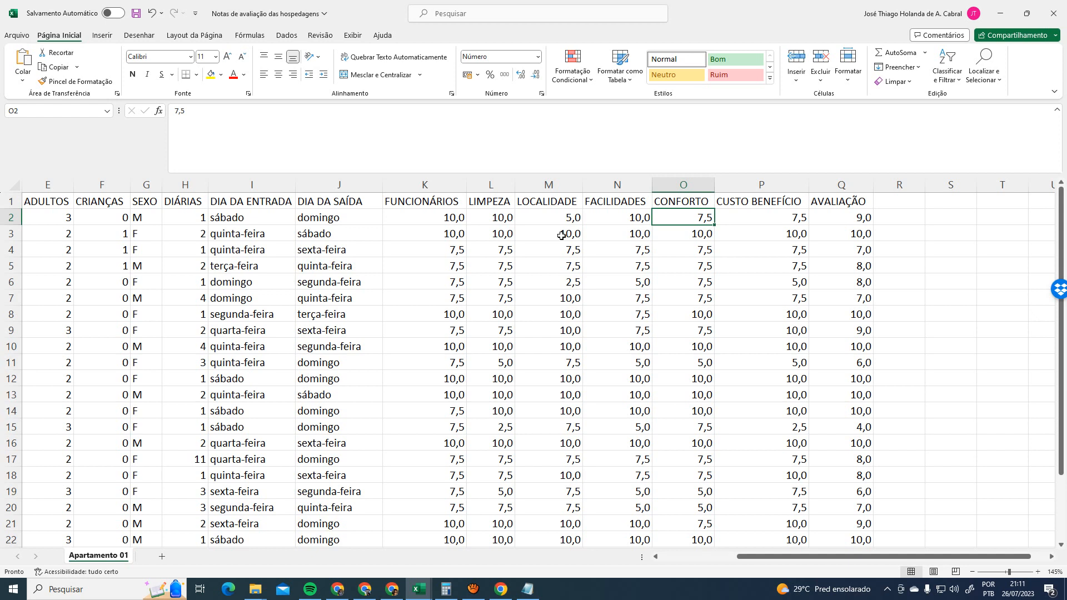
{"action": "key", "text": "Up"}
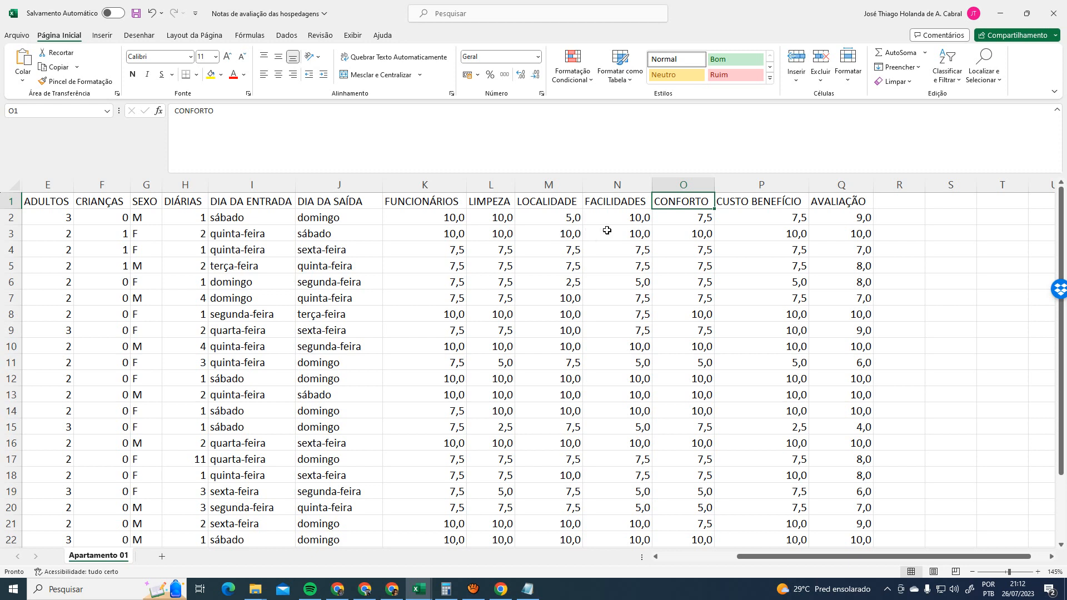
Compare the CONFORTO column with the FUNCIONÁRIOS column, ending on the LOCALIDADE rating in M4
{"action": "left_click", "coordinate": [677, 183]}
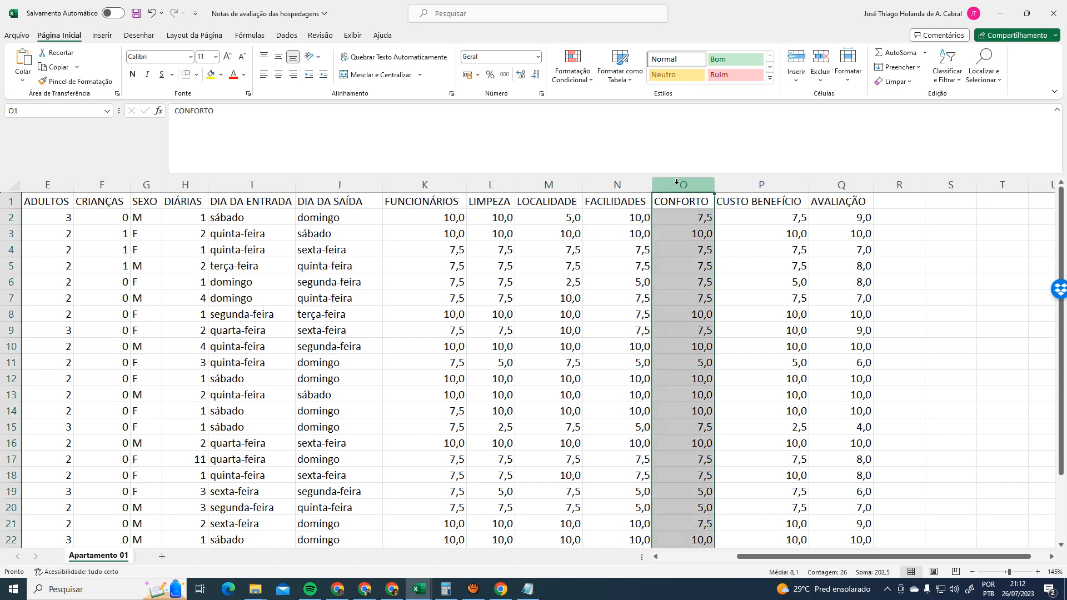
{"action": "left_click", "coordinate": [692, 223]}
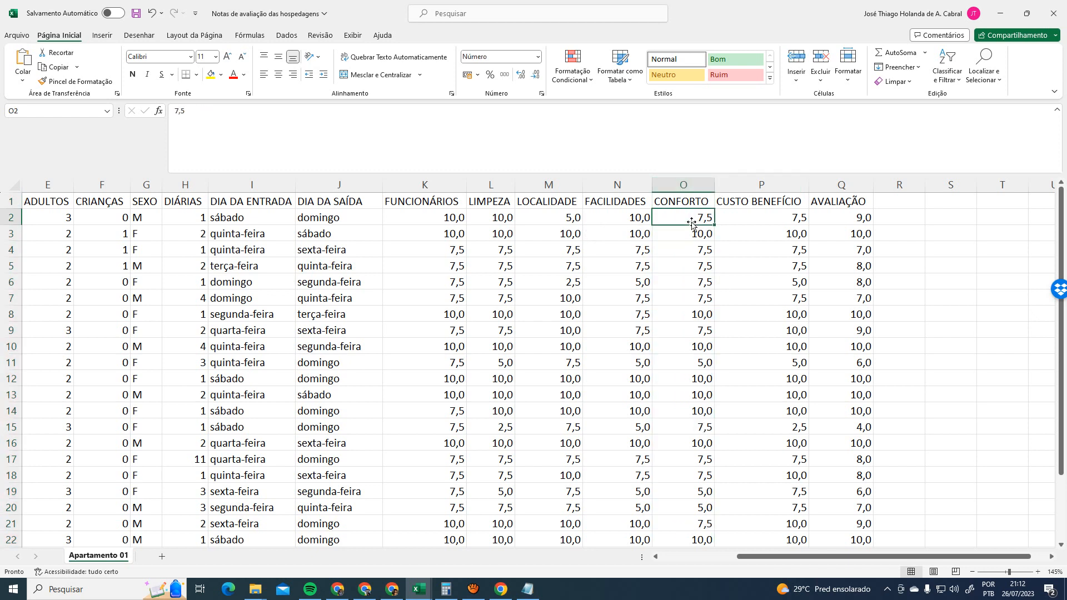
{"action": "left_click", "coordinate": [431, 219]}
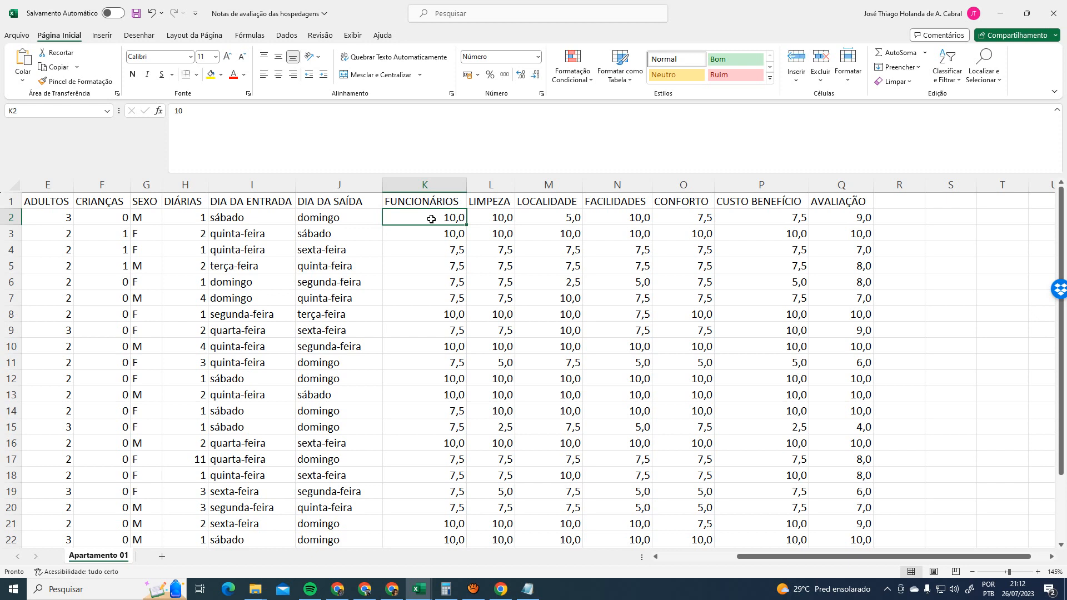
{"action": "left_click", "coordinate": [693, 179]}
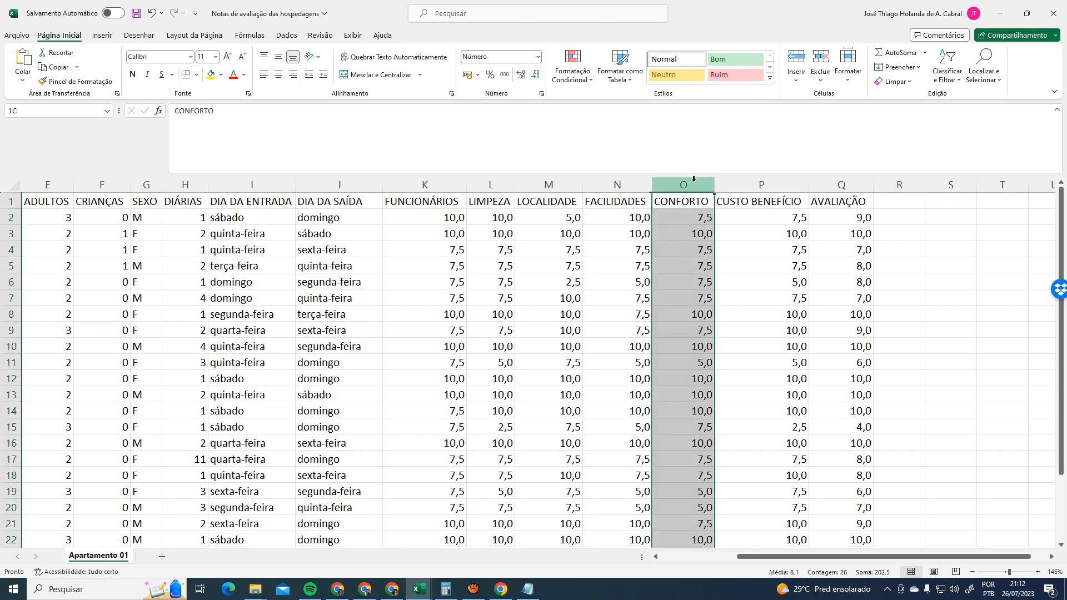
{"action": "left_click", "coordinate": [426, 184]}
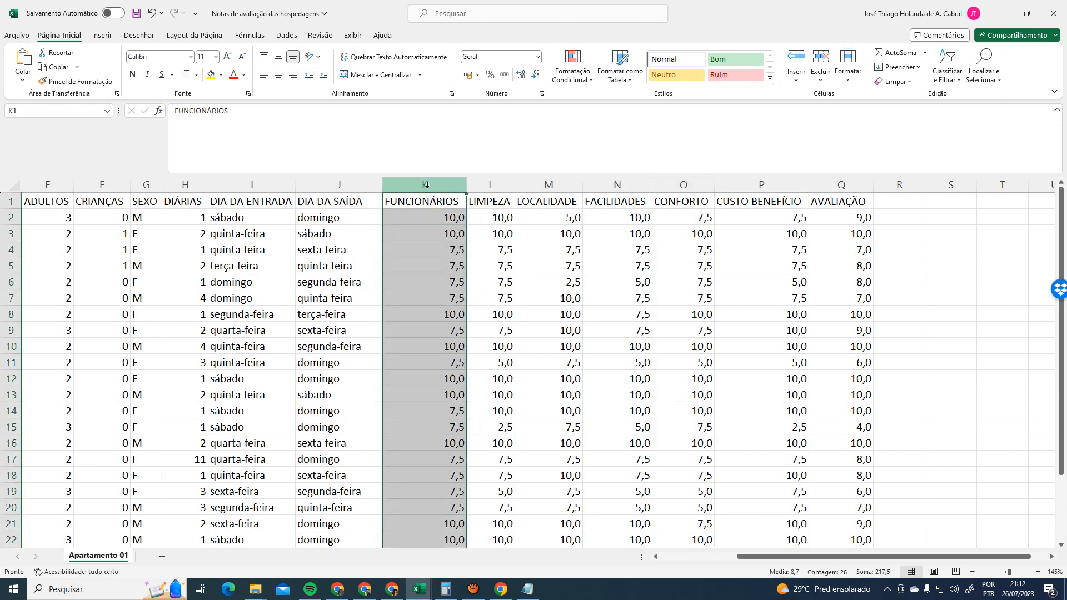
{"action": "left_click", "coordinate": [550, 249]}
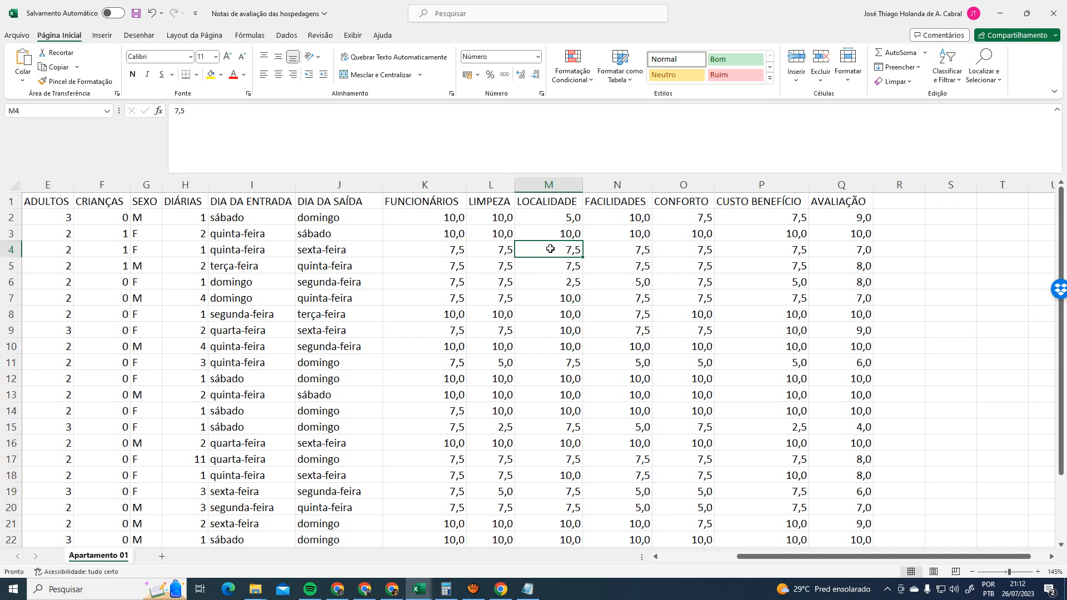
Highlight the rating columns one at a time from FUNCIONÁRIOS through CUSTO BENEFÍCIO
{"action": "left_click", "coordinate": [424, 184]}
{"action": "left_click", "coordinate": [495, 186]}
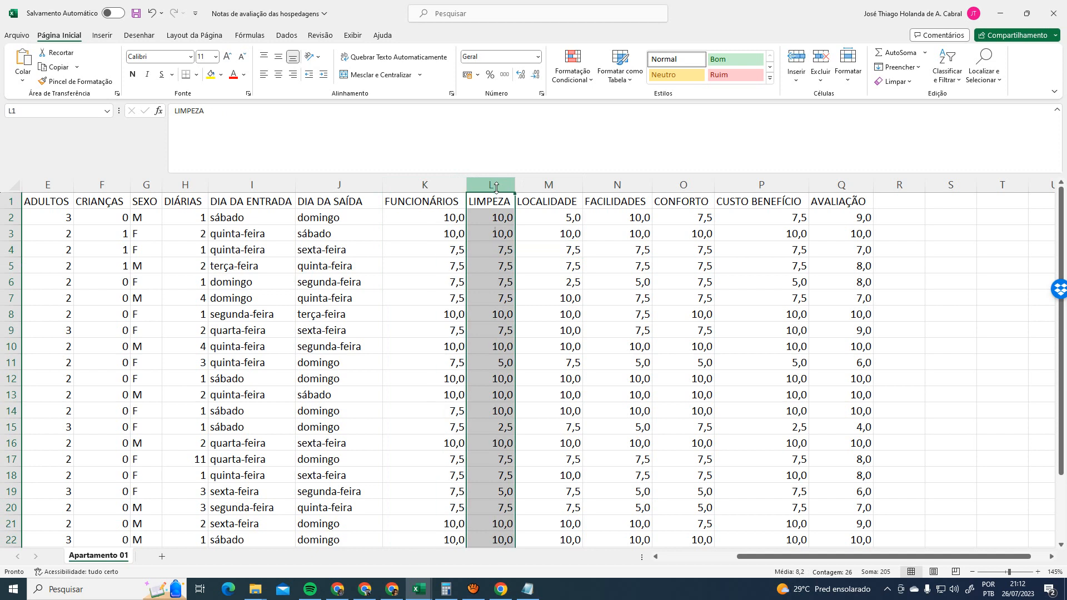
{"action": "left_click", "coordinate": [553, 185]}
{"action": "left_click", "coordinate": [621, 185]}
{"action": "left_click", "coordinate": [686, 185]}
{"action": "left_click", "coordinate": [731, 181]}
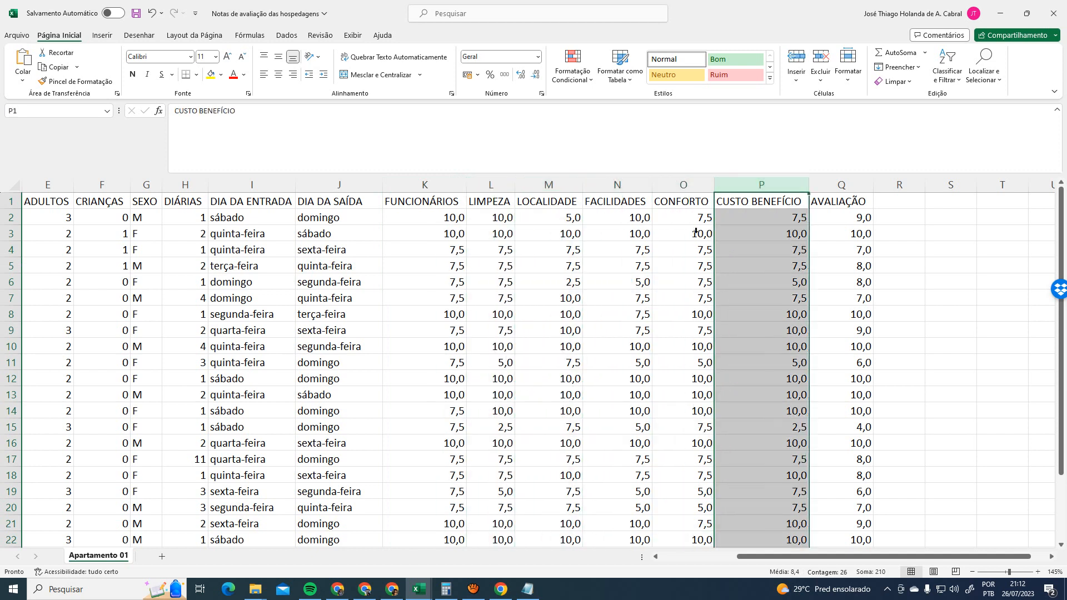
Compare the first CONFORTO ratings with the CUSTO BENEFÍCIO header, ending on P1
{"action": "left_click", "coordinate": [695, 233]}
{"action": "left_click", "coordinate": [704, 216]}
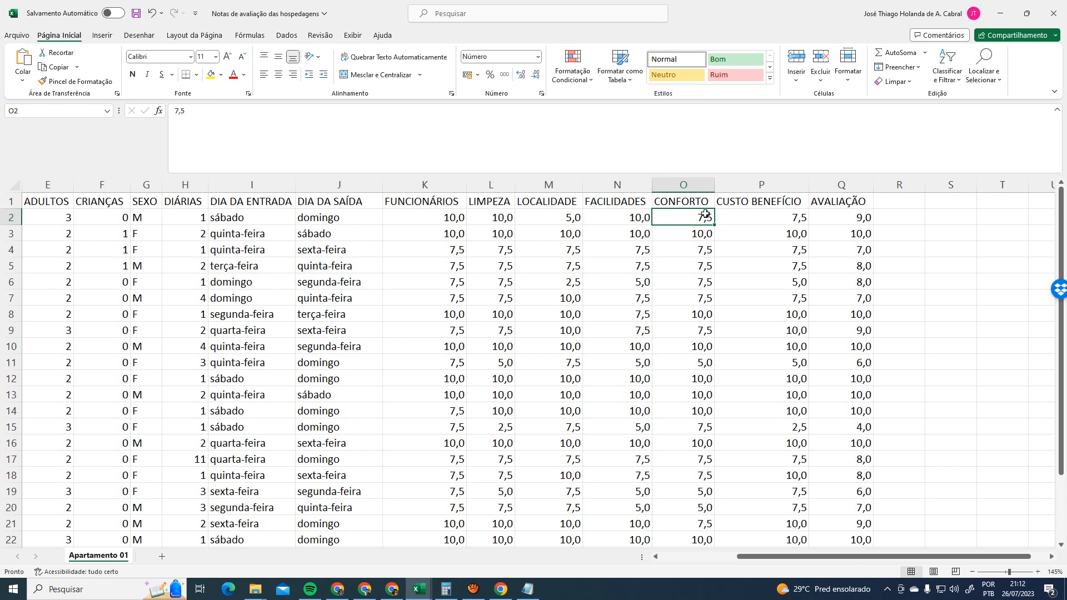
{"action": "left_click", "coordinate": [762, 201]}
{"action": "left_click", "coordinate": [450, 203]}
{"action": "left_click", "coordinate": [743, 204]}
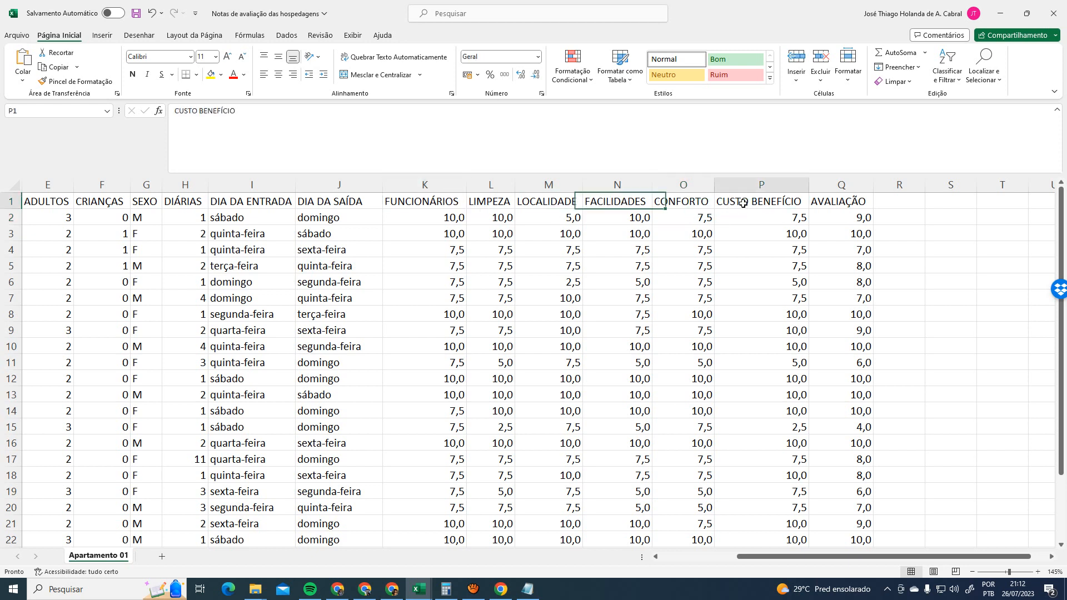
{"action": "left_click", "coordinate": [691, 198]}
{"action": "left_click", "coordinate": [756, 198]}
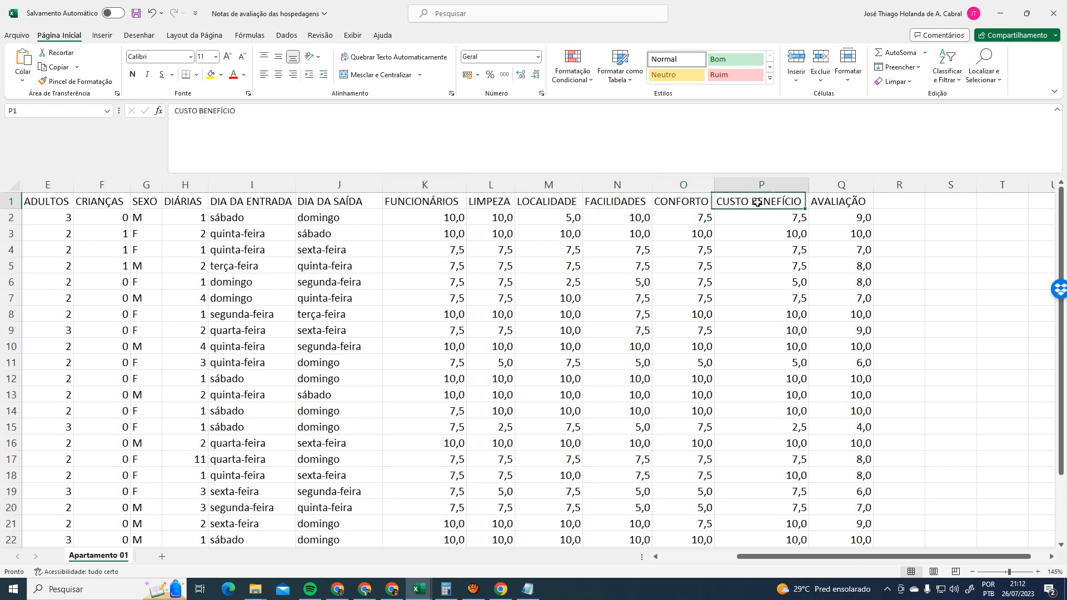
Highlight the CUSTO BENEFÍCIO column, followed by each rating column from FUNCIONÁRIOS through CONFORTO
{"action": "left_click", "coordinate": [757, 183]}
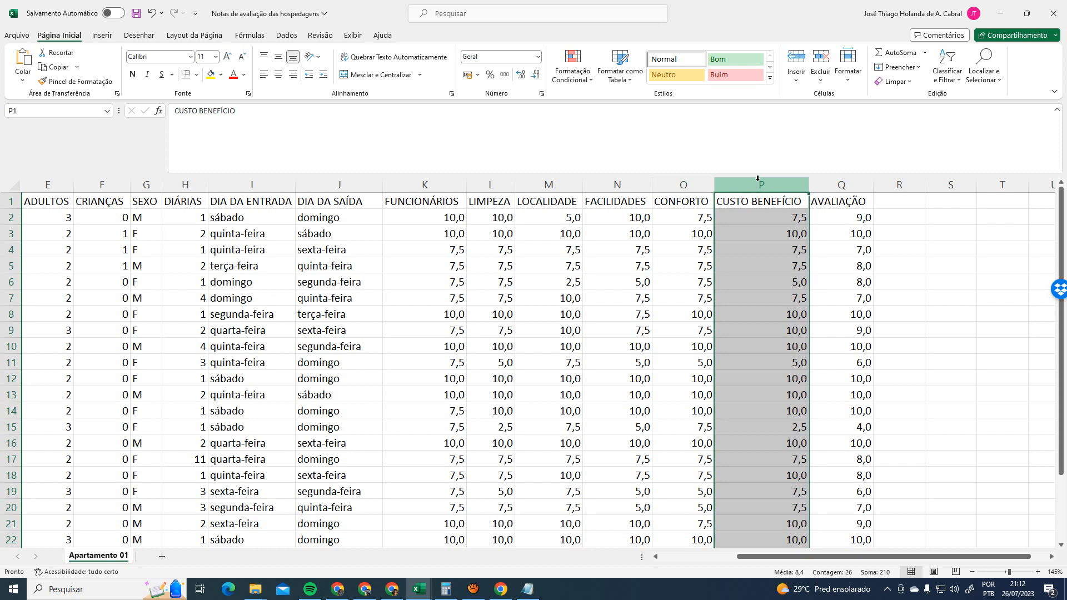
{"action": "left_click", "coordinate": [424, 184]}
{"action": "left_click", "coordinate": [491, 184]}
{"action": "left_click", "coordinate": [548, 184]}
{"action": "left_click", "coordinate": [594, 184]}
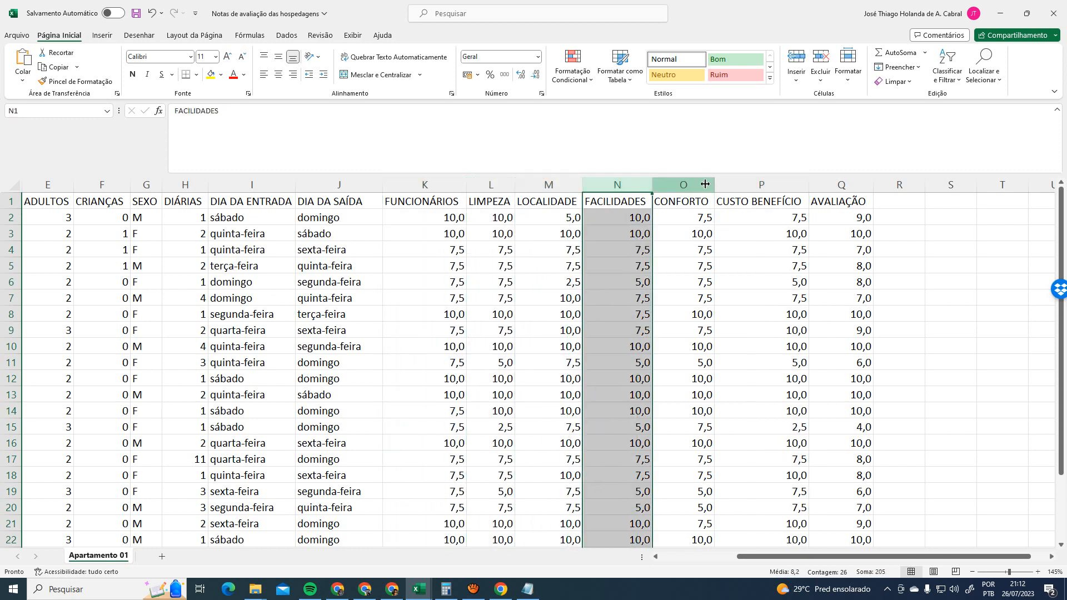
{"action": "left_click", "coordinate": [683, 184]}
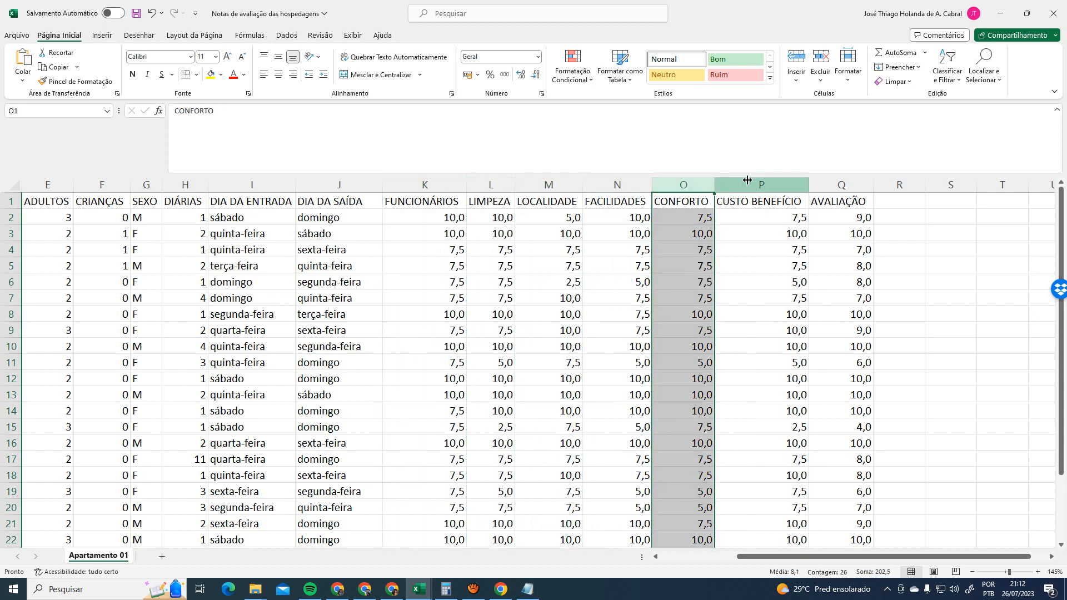
Examine the CUSTO BENEFÍCIO ratings in P2 and P4 against the other row 2 ratings, ending on P2
{"action": "left_click", "coordinate": [695, 223]}
{"action": "left_click", "coordinate": [745, 219]}
{"action": "left_click", "coordinate": [745, 247]}
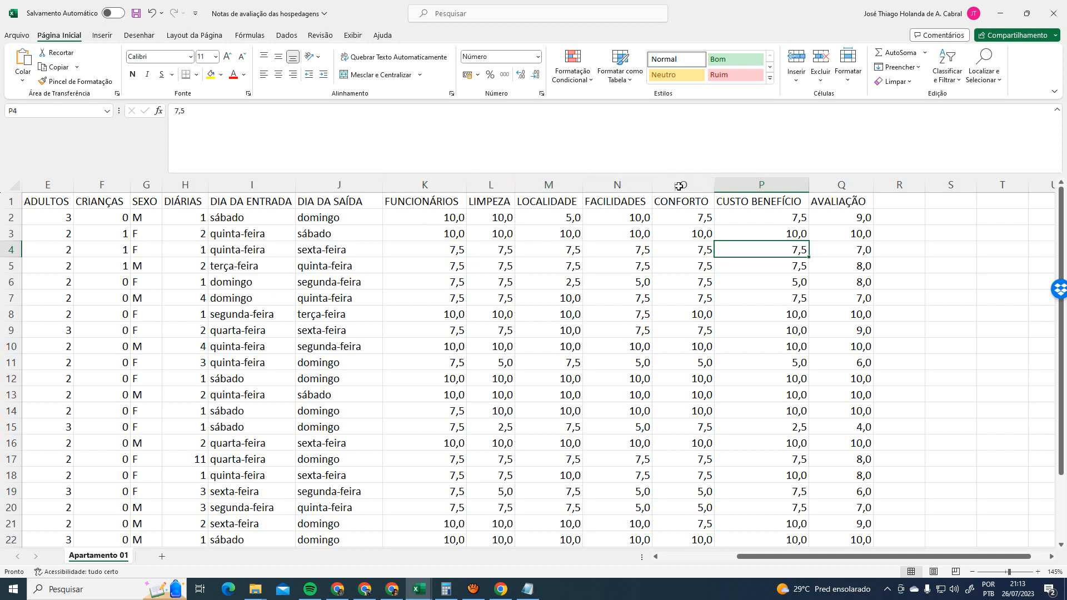
{"action": "left_click", "coordinate": [775, 218]}
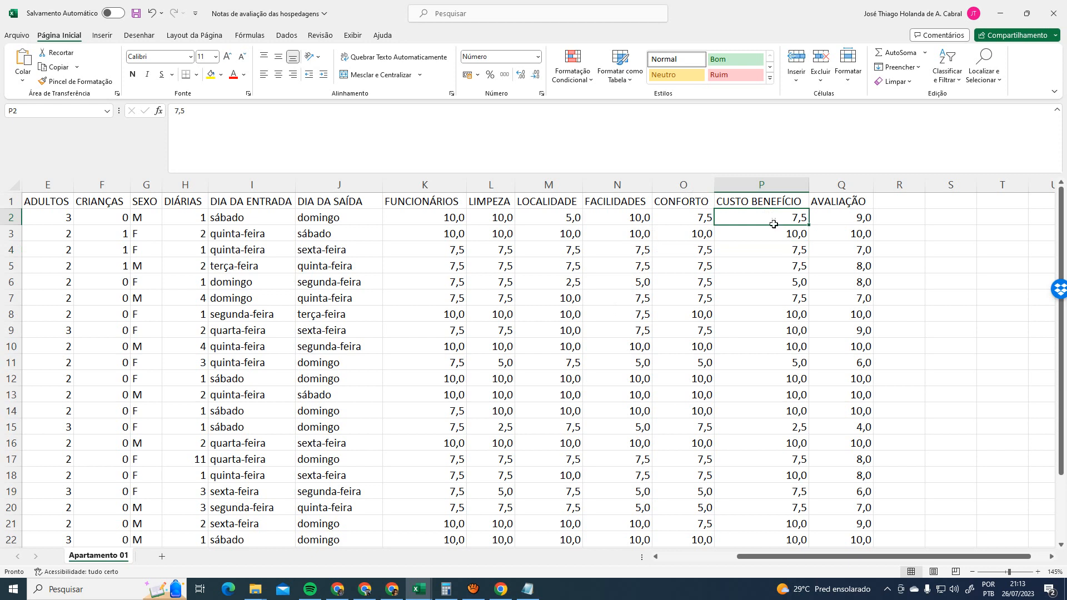
{"action": "left_click", "coordinate": [465, 220]}
{"action": "left_click", "coordinate": [550, 219]}
{"action": "left_click", "coordinate": [683, 219]}
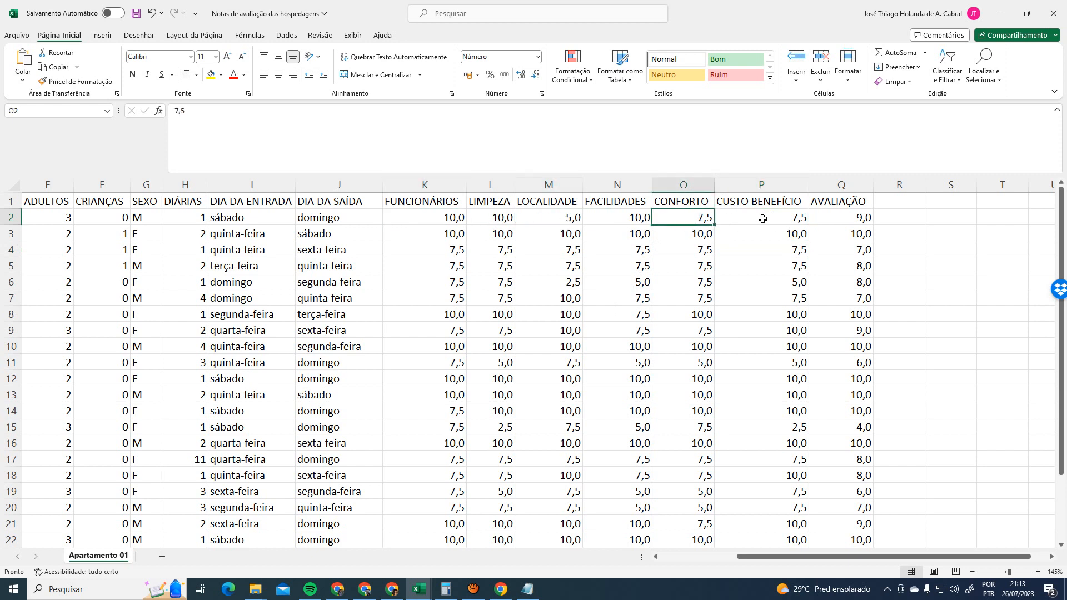
{"action": "left_click", "coordinate": [762, 218]}
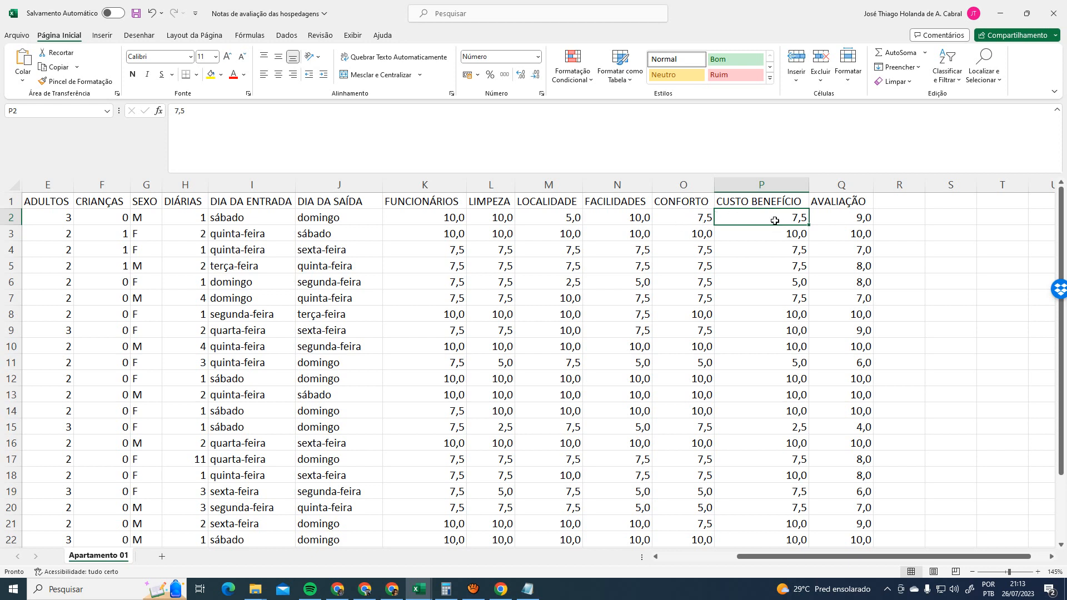
Compare the AVALIAÇÃO score in Q2 with the row 2 ratings from FUNCIONÁRIOS through CUSTO BENEFÍCIO, ending on Q2
{"action": "left_click", "coordinate": [840, 218]}
{"action": "left_click", "coordinate": [801, 219]}
{"action": "left_click", "coordinate": [833, 220]}
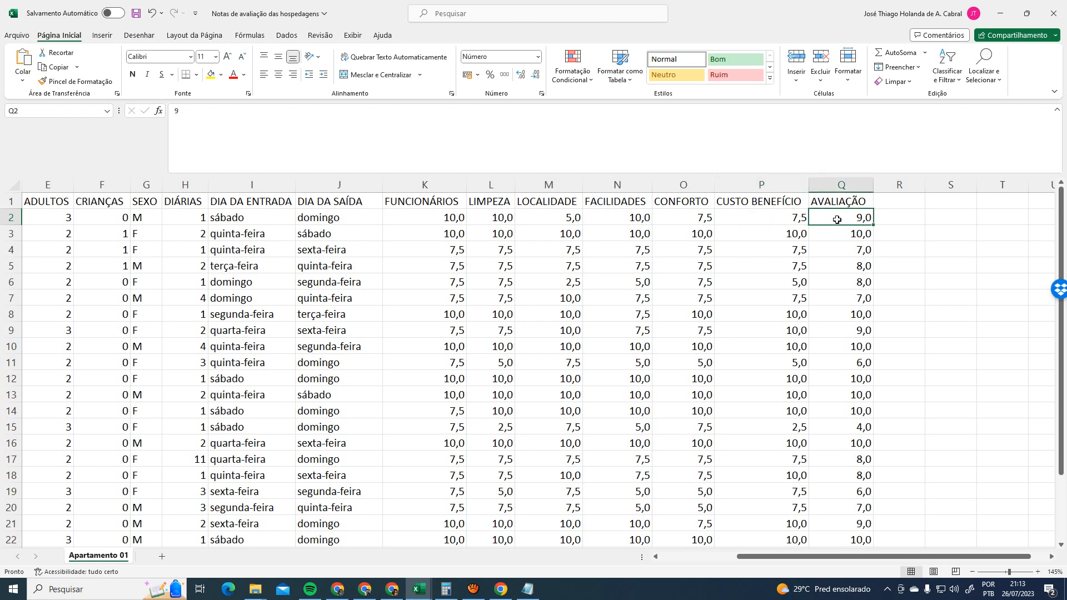
{"action": "left_click", "coordinate": [784, 231]}
{"action": "left_click", "coordinate": [784, 222]}
{"action": "left_click", "coordinate": [845, 215]}
{"action": "left_click", "coordinate": [789, 223]}
{"action": "left_click", "coordinate": [837, 218]}
{"action": "left_click", "coordinate": [772, 216]}
{"action": "left_click_drag", "start_coordinate": [430, 217], "coordinate": [655, 215]}
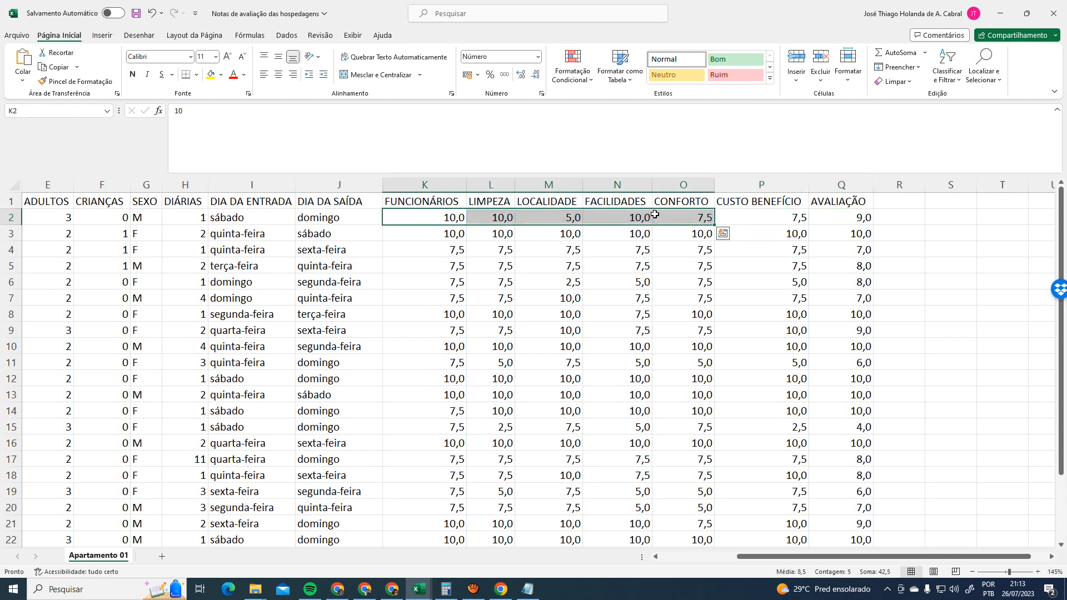
{"action": "left_click", "coordinate": [842, 216]}
{"action": "left_click_drag", "start_coordinate": [456, 215], "coordinate": [780, 217]}
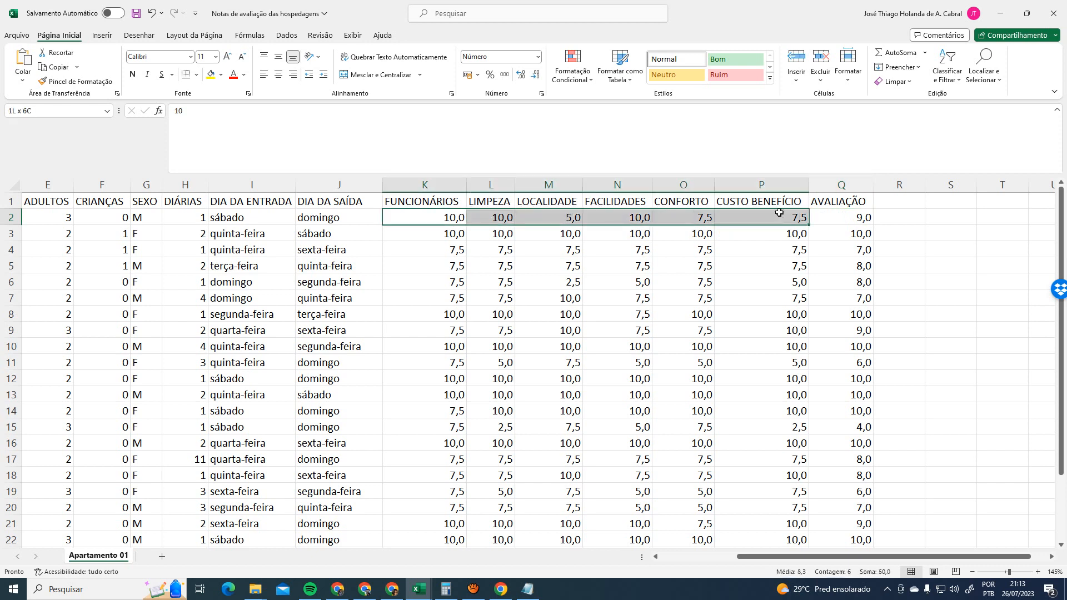
{"action": "left_click", "coordinate": [863, 221]}
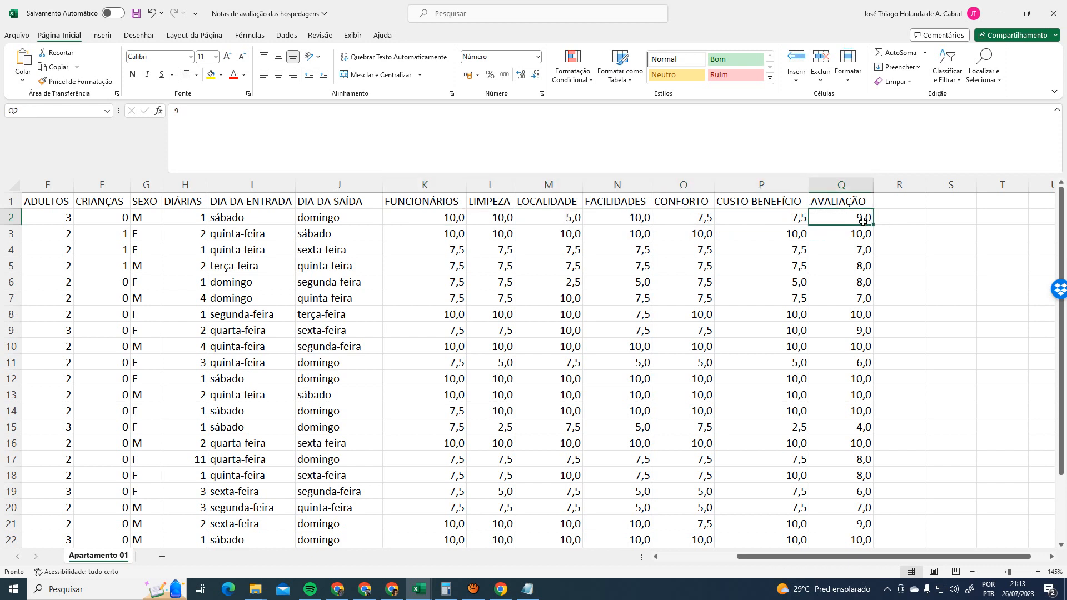
Review the row 2 and 3 ratings under CUSTO BENEFÍCIO and FUNCIONÁRIOS, ending on P2
{"action": "left_click", "coordinate": [773, 222]}
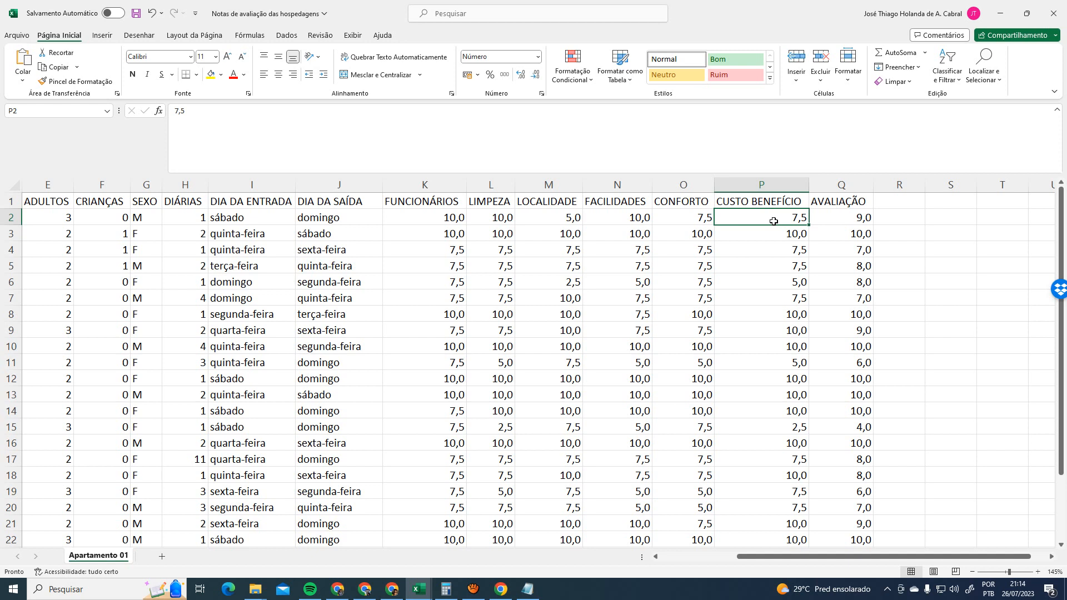
{"action": "left_click", "coordinate": [774, 240]}
{"action": "left_click", "coordinate": [738, 222]}
{"action": "left_click", "coordinate": [420, 232]}
{"action": "left_click", "coordinate": [456, 219]}
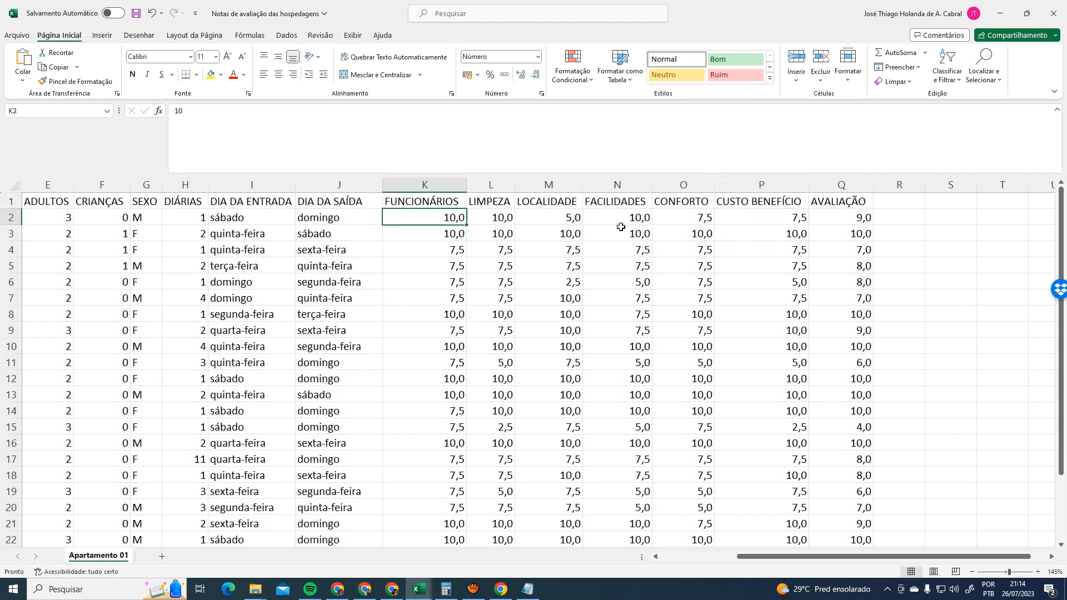
{"action": "left_click", "coordinate": [783, 220]}
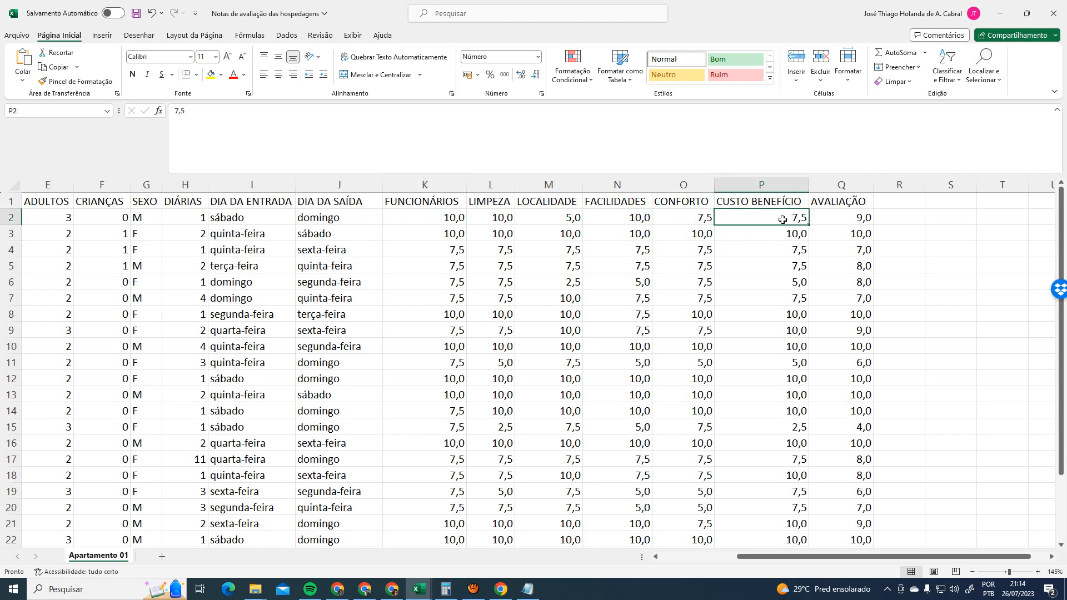
Go to the first ENTRADA date in B2 and scan the records down to the last row of the table
{"action": "scroll", "coordinate": [733, 412], "scroll_direction": "down", "scroll_amount": 2}
{"action": "scroll", "coordinate": [732, 412], "scroll_direction": "up", "scroll_amount": 2}
{"action": "left_click_drag", "start_coordinate": [839, 557], "coordinate": [756, 557]}
{"action": "left_click", "coordinate": [127, 218]}
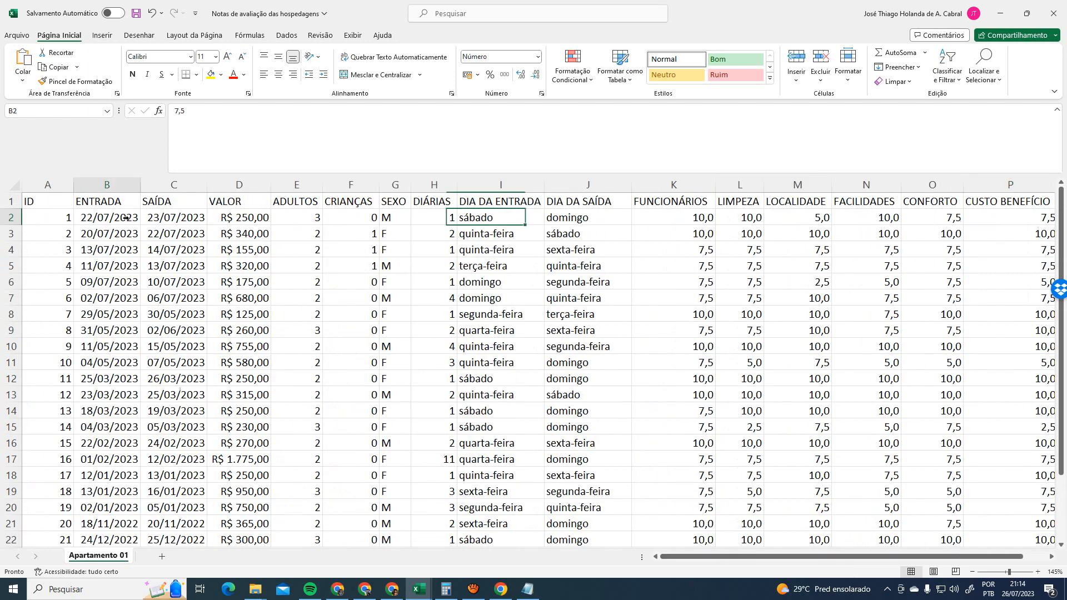
{"action": "scroll", "coordinate": [141, 510], "scroll_direction": "down", "scroll_amount": 2}
{"action": "scroll", "coordinate": [141, 510], "scroll_direction": "up", "scroll_amount": 1}
{"action": "scroll", "coordinate": [141, 510], "scroll_direction": "down", "scroll_amount": 2}
{"action": "scroll", "coordinate": [55, 508], "scroll_direction": "up", "scroll_amount": 1}
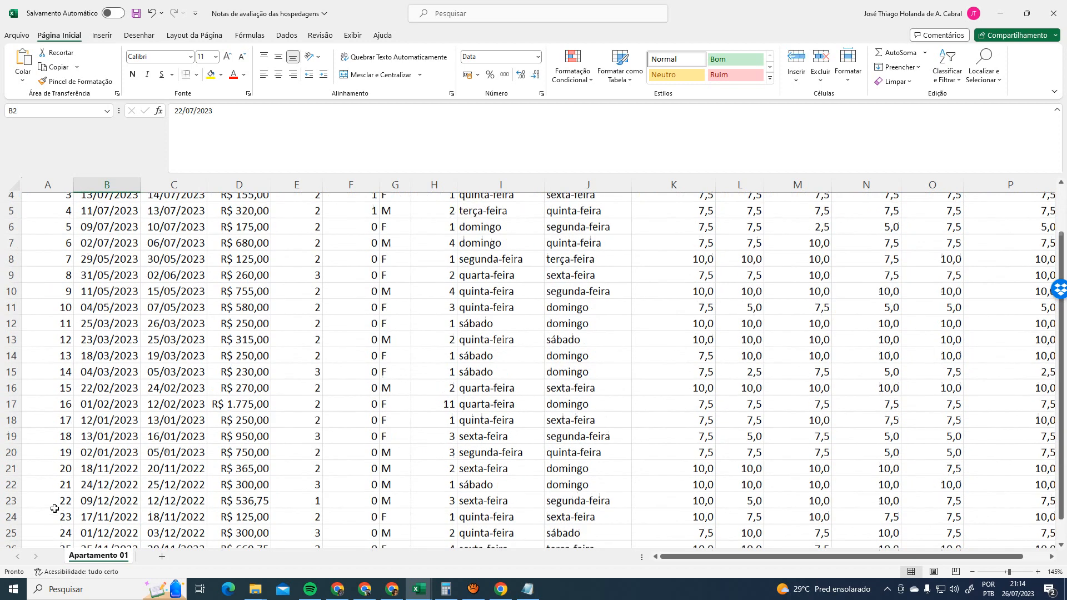
{"action": "scroll", "coordinate": [118, 418], "scroll_direction": "up", "scroll_amount": 1}
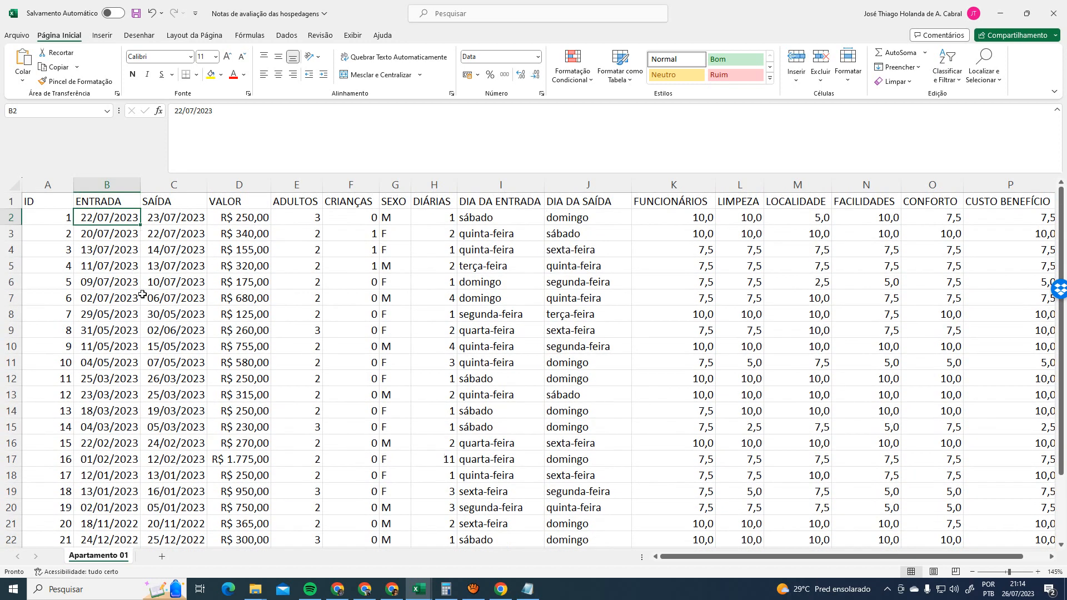
{"action": "scroll", "coordinate": [143, 295], "scroll_direction": "down", "scroll_amount": 2}
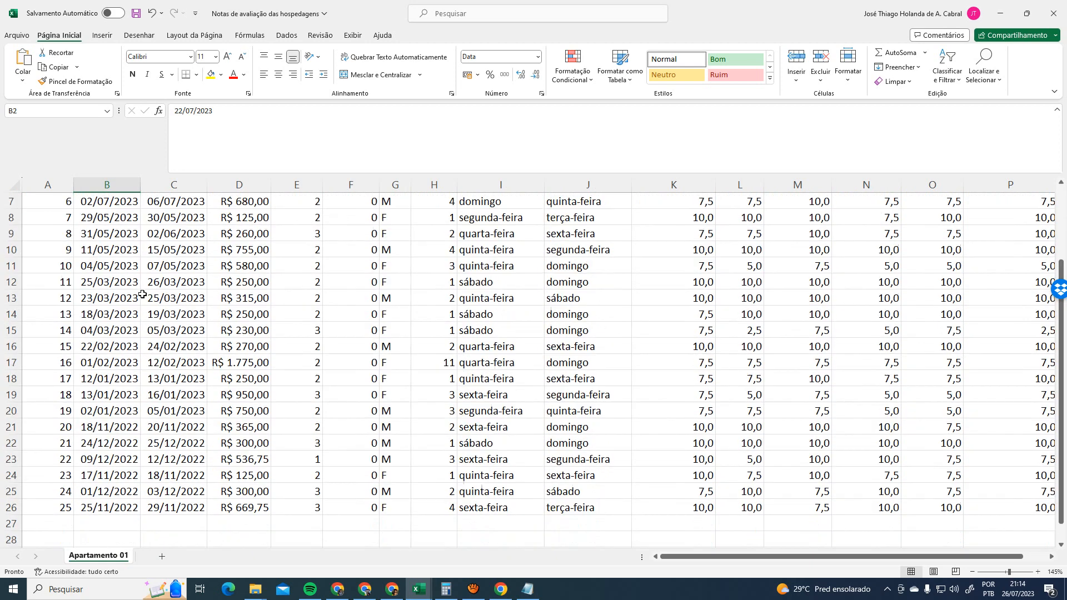
Compare the ENTRADA dates in B2, B21, B22 and B18 to examine how the records are ordered in time
{"action": "left_click", "coordinate": [115, 427]}
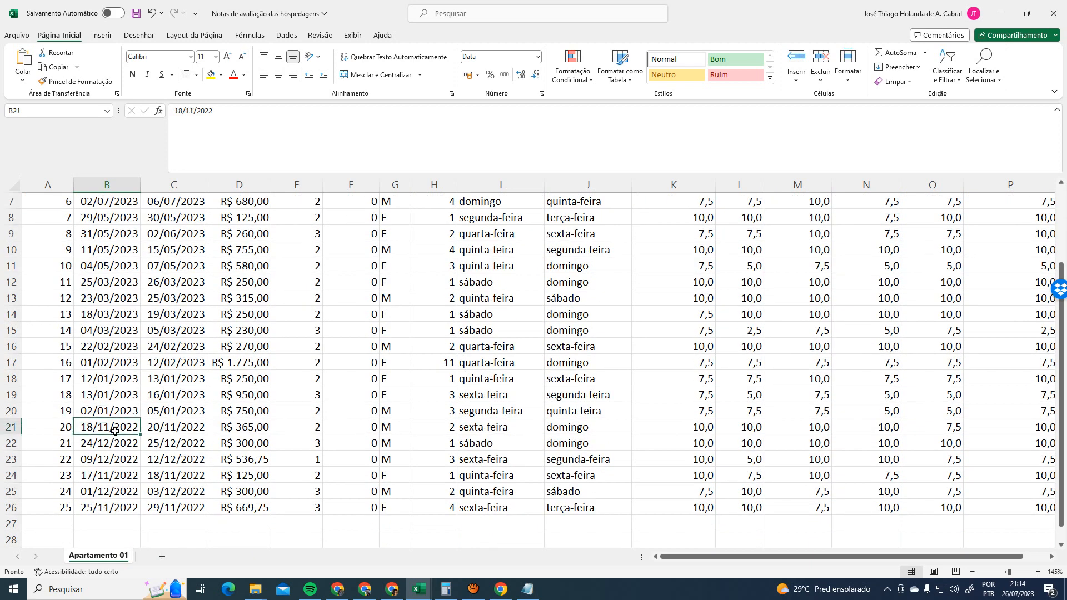
{"action": "scroll", "coordinate": [115, 432], "scroll_direction": "up", "scroll_amount": 2}
{"action": "left_click", "coordinate": [104, 216]}
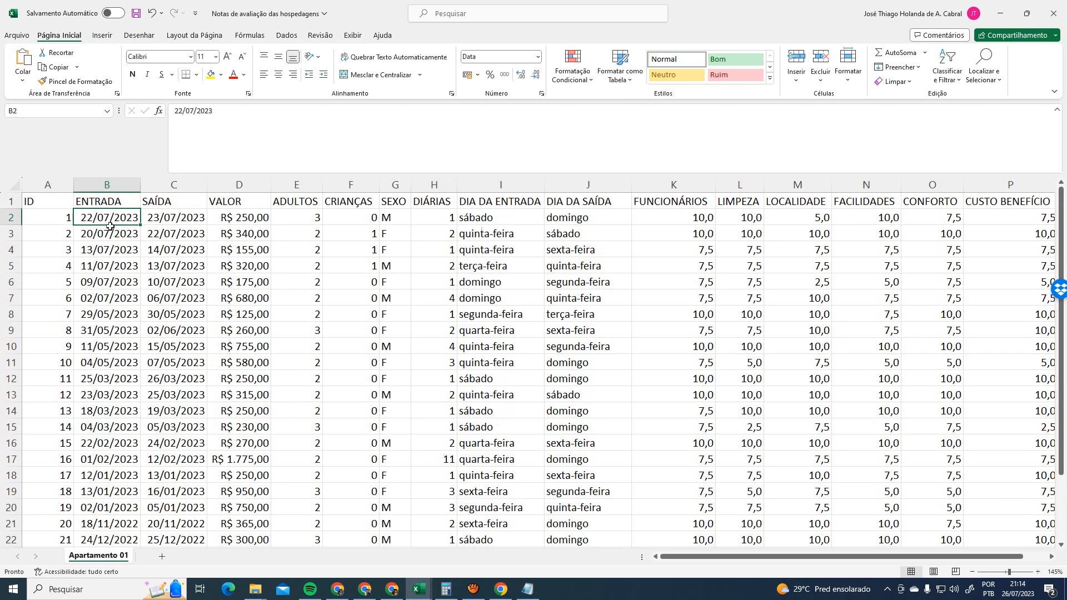
{"action": "scroll", "coordinate": [150, 351], "scroll_direction": "down", "scroll_amount": 4}
{"action": "left_click", "coordinate": [109, 332]}
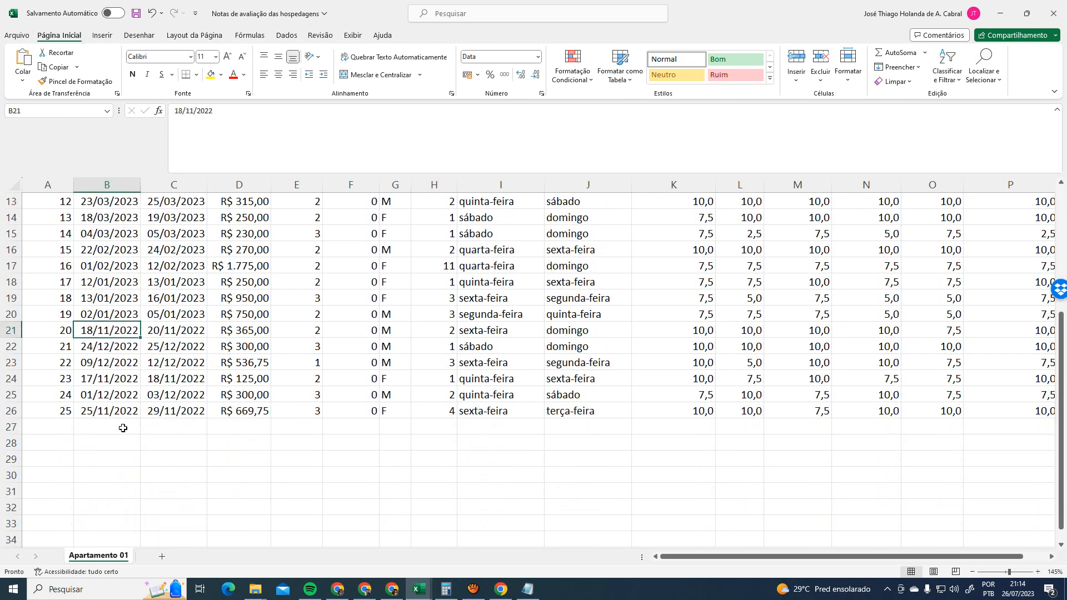
{"action": "left_click", "coordinate": [112, 349]}
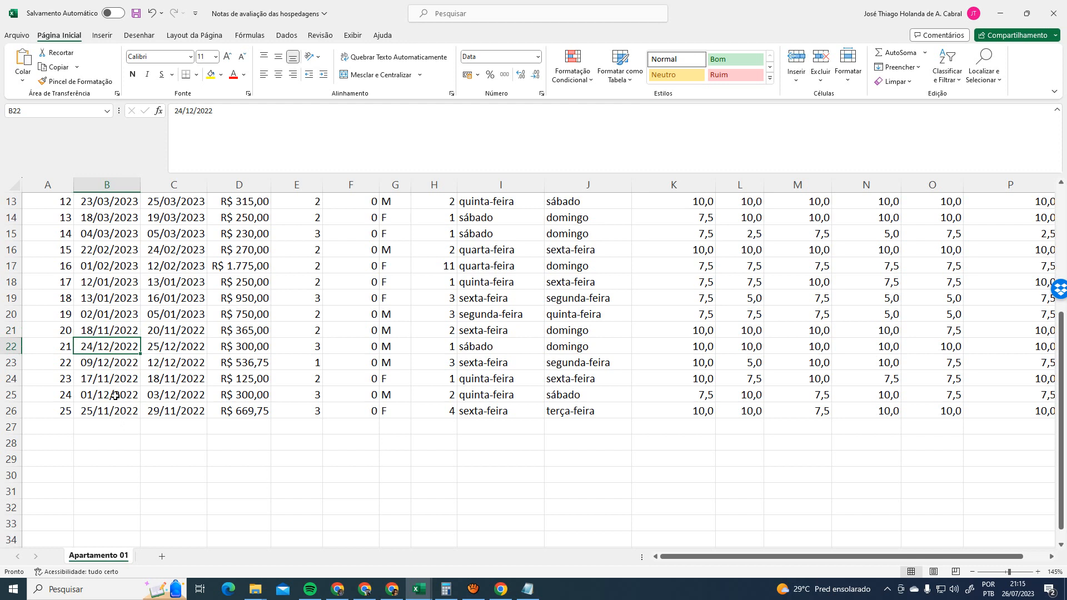
{"action": "left_click", "coordinate": [97, 280]}
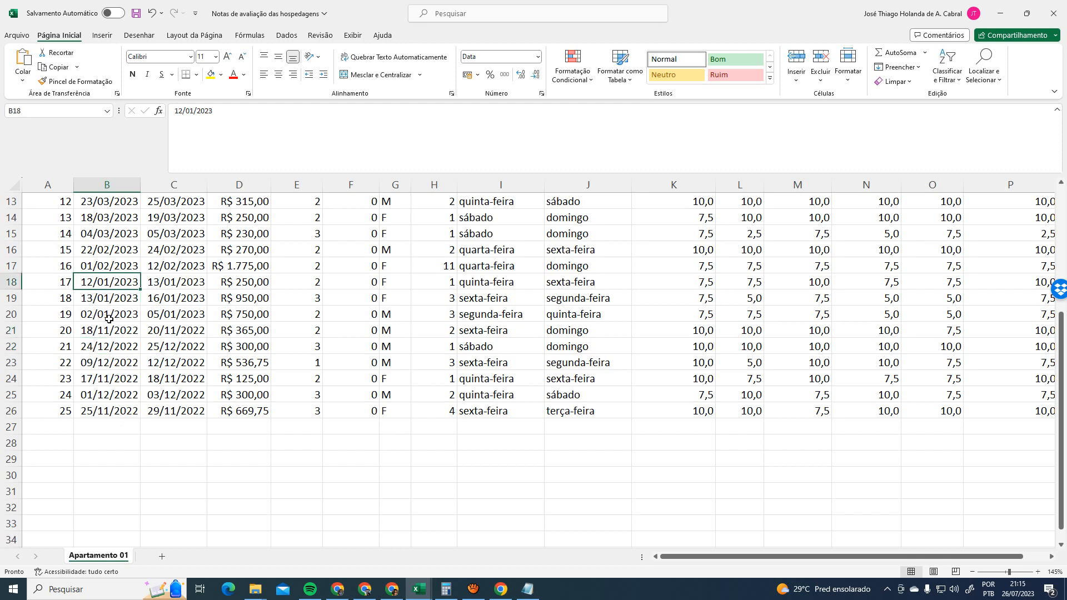
Examine the ID numbering from A2 to the last record, ending on A26
{"action": "left_click", "coordinate": [53, 310]}
{"action": "left_click", "coordinate": [56, 325]}
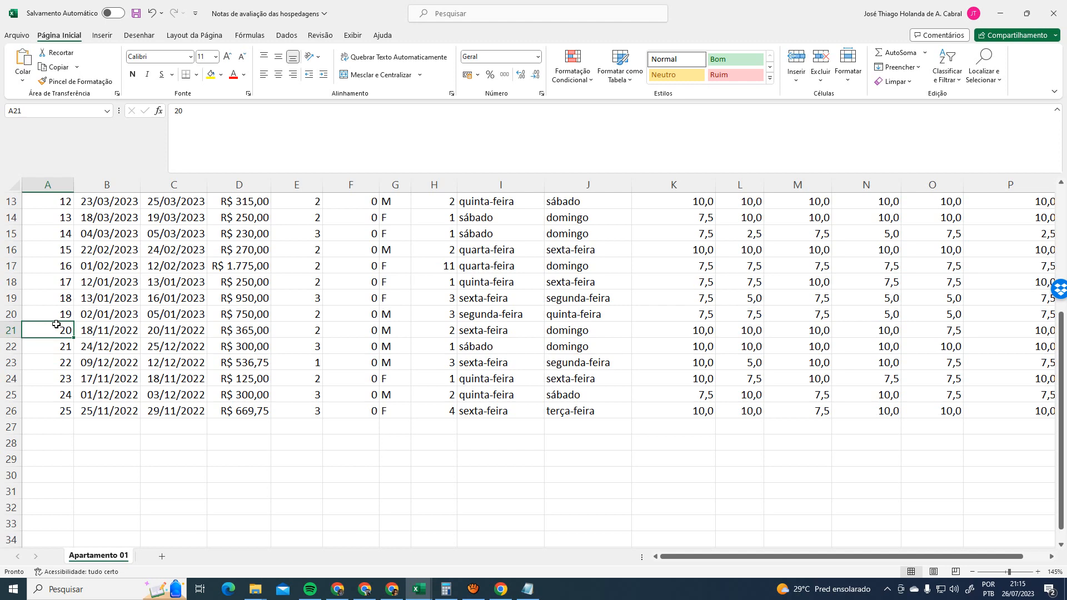
{"action": "left_click", "coordinate": [59, 411]}
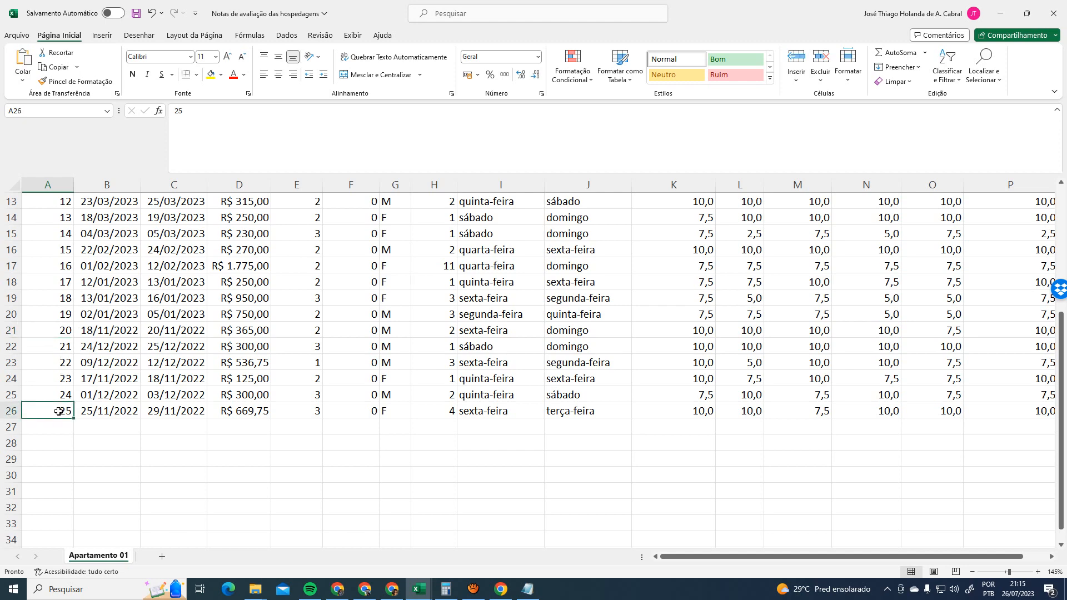
{"action": "scroll", "coordinate": [59, 412], "scroll_direction": "up", "scroll_amount": 4}
{"action": "left_click", "coordinate": [63, 222]}
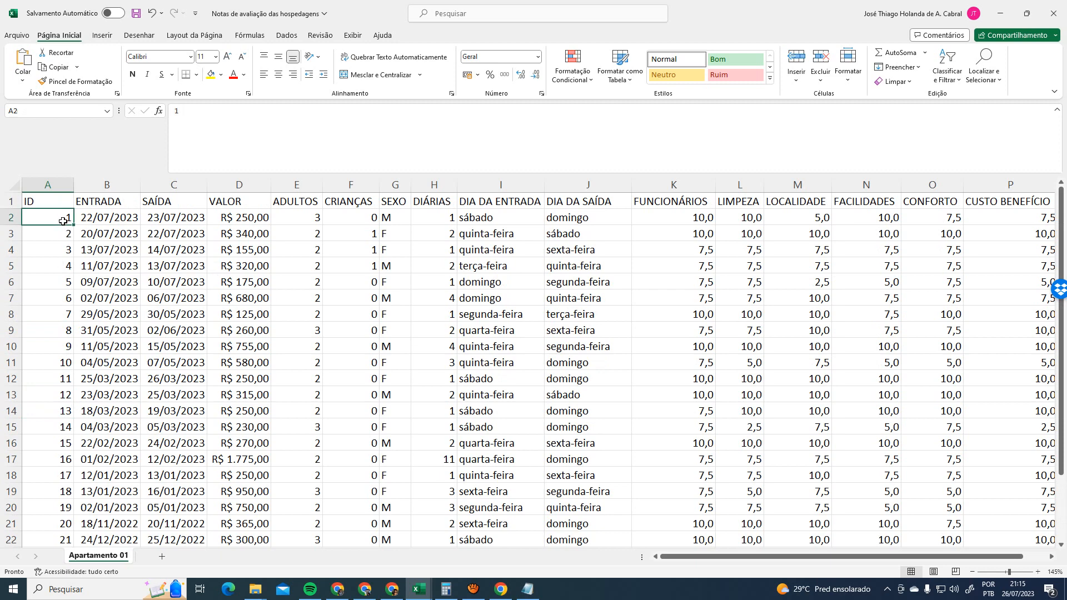
{"action": "scroll", "coordinate": [55, 333], "scroll_direction": "down", "scroll_amount": 6}
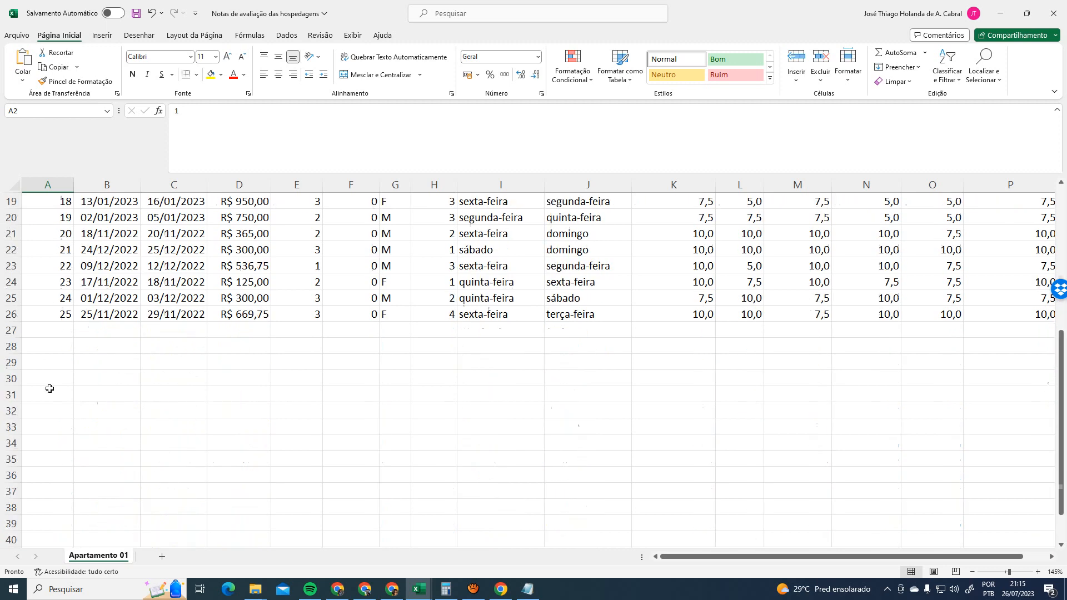
{"action": "left_click", "coordinate": [47, 314]}
{"action": "scroll", "coordinate": [60, 369], "scroll_direction": "up", "scroll_amount": 1}
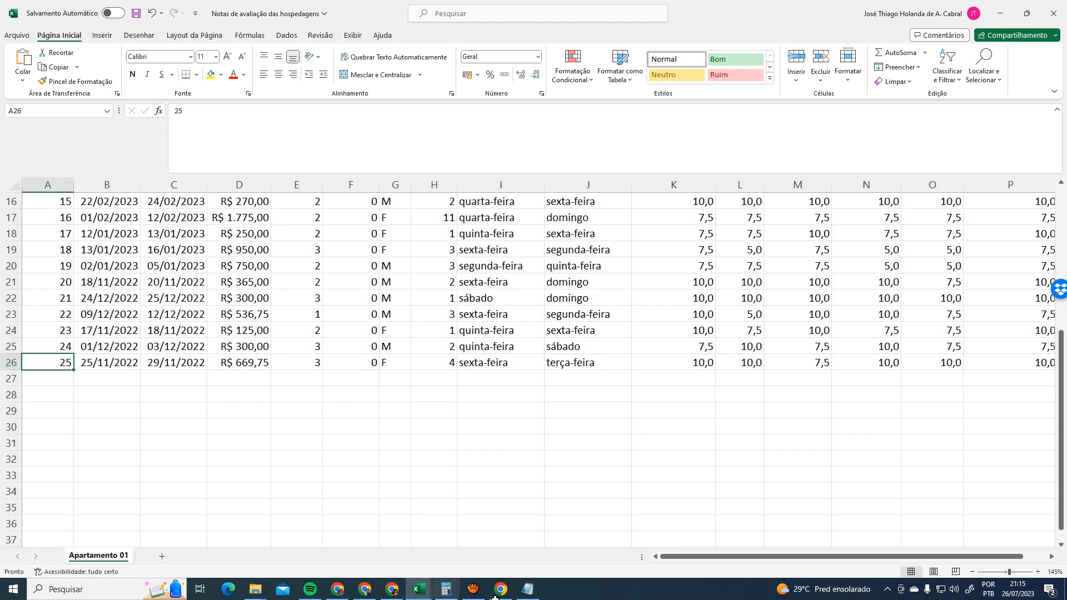
Check the elapsed recording time in aTube Catcher, minimize its launcher window and return to the Excel workbook
{"action": "left_click", "coordinate": [473, 589]}
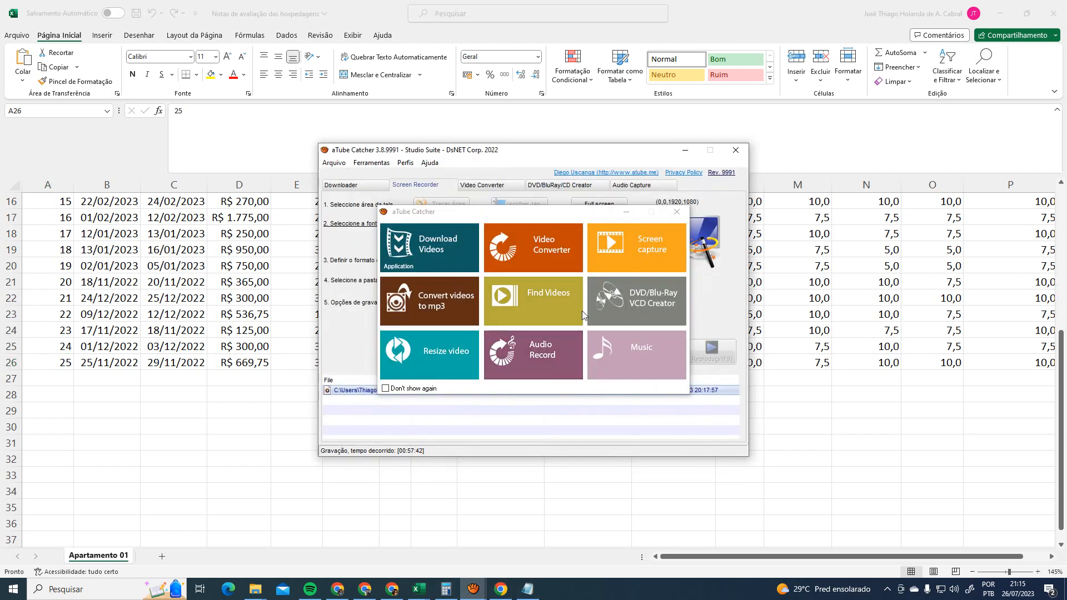
{"action": "left_click", "coordinate": [626, 212]}
{"action": "left_click", "coordinate": [816, 430]}
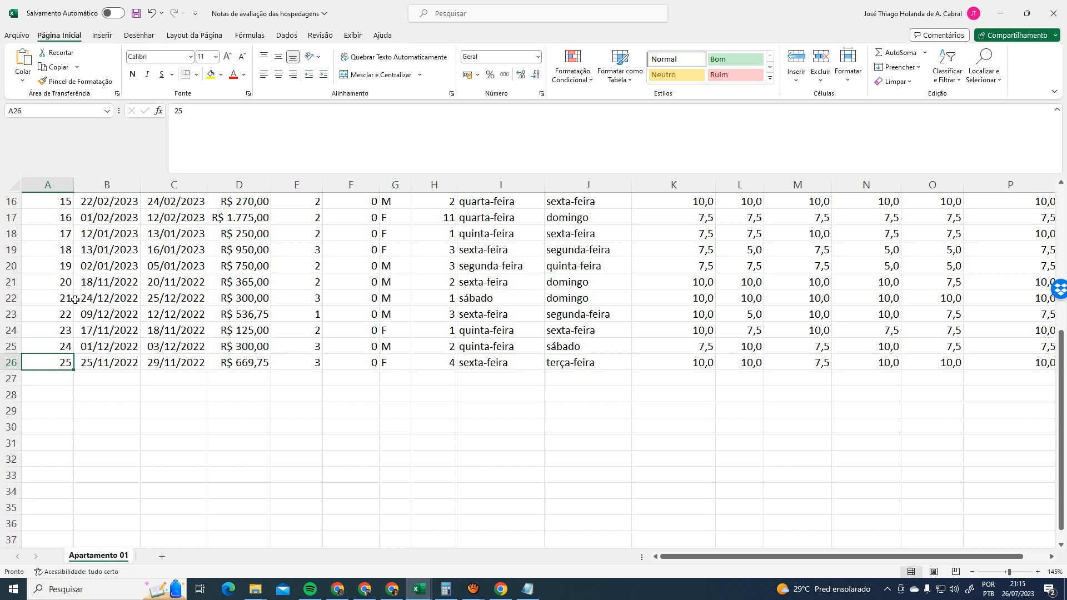
Review the ENTRADA dates of records 21, 25 and 24, ending on B25
{"action": "left_click", "coordinate": [98, 299]}
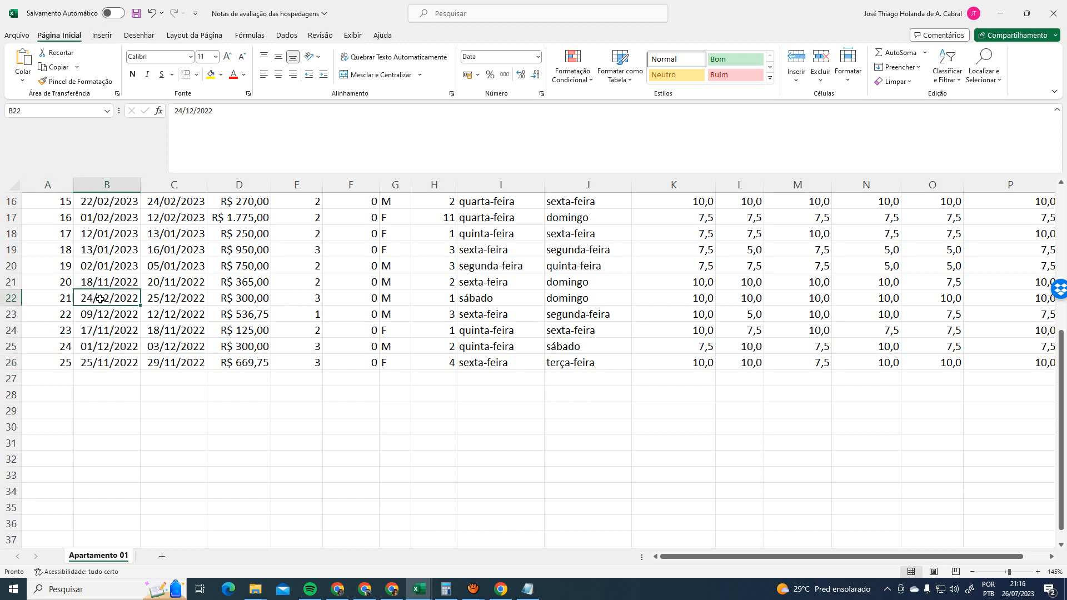
{"action": "left_click", "coordinate": [114, 362]}
{"action": "left_click", "coordinate": [110, 345]}
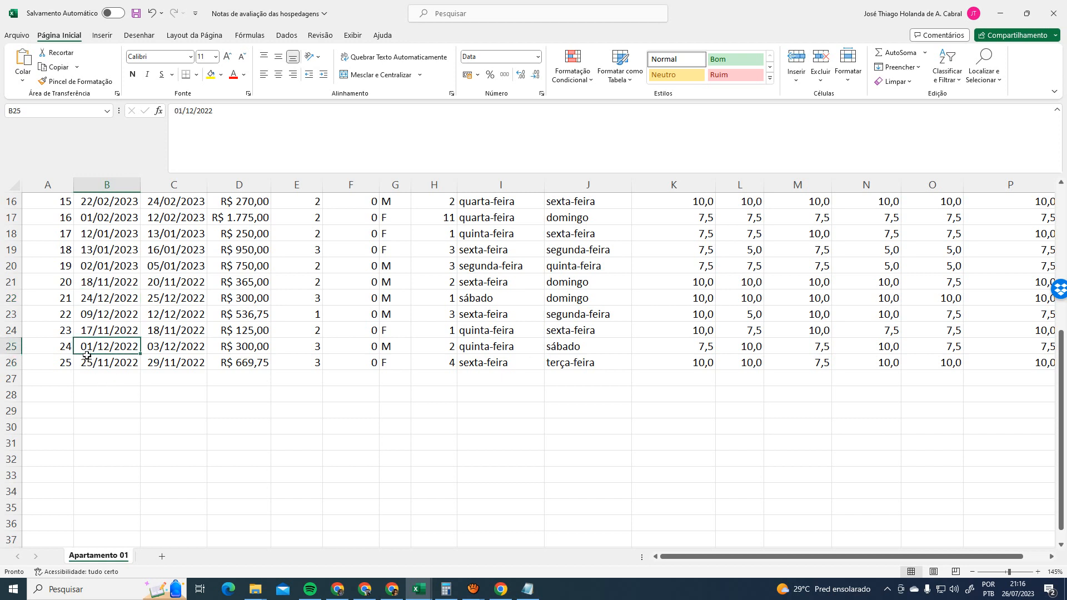
Compare the ENTRADA dates of records 21 to 24 with their ID order, ending on B25
{"action": "left_click", "coordinate": [56, 345]}
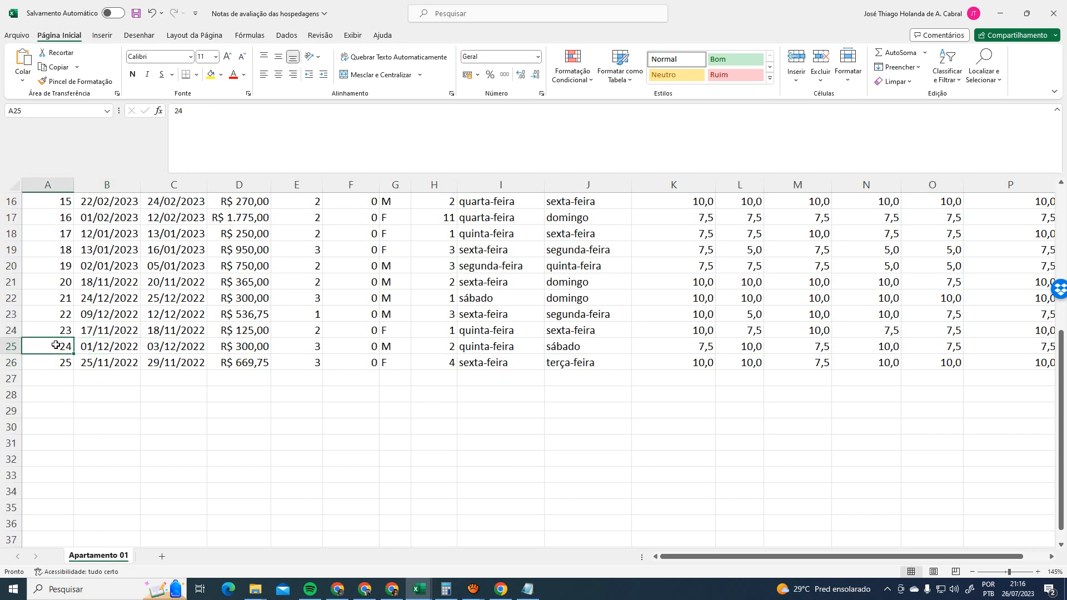
{"action": "left_click", "coordinate": [113, 347]}
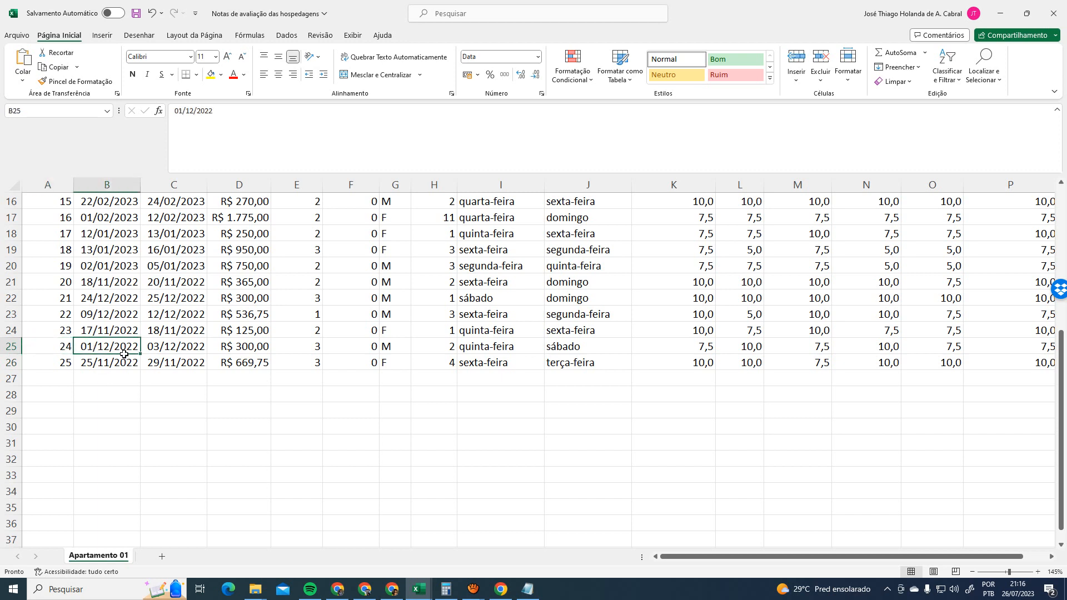
{"action": "left_click", "coordinate": [92, 298]}
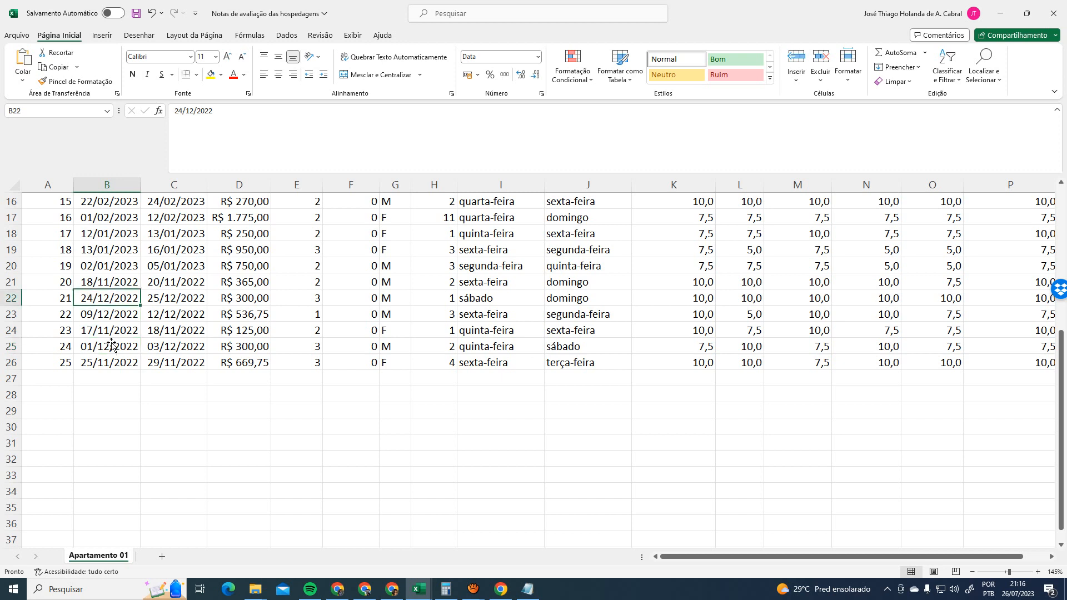
{"action": "left_click", "coordinate": [113, 310]}
{"action": "left_click", "coordinate": [116, 346]}
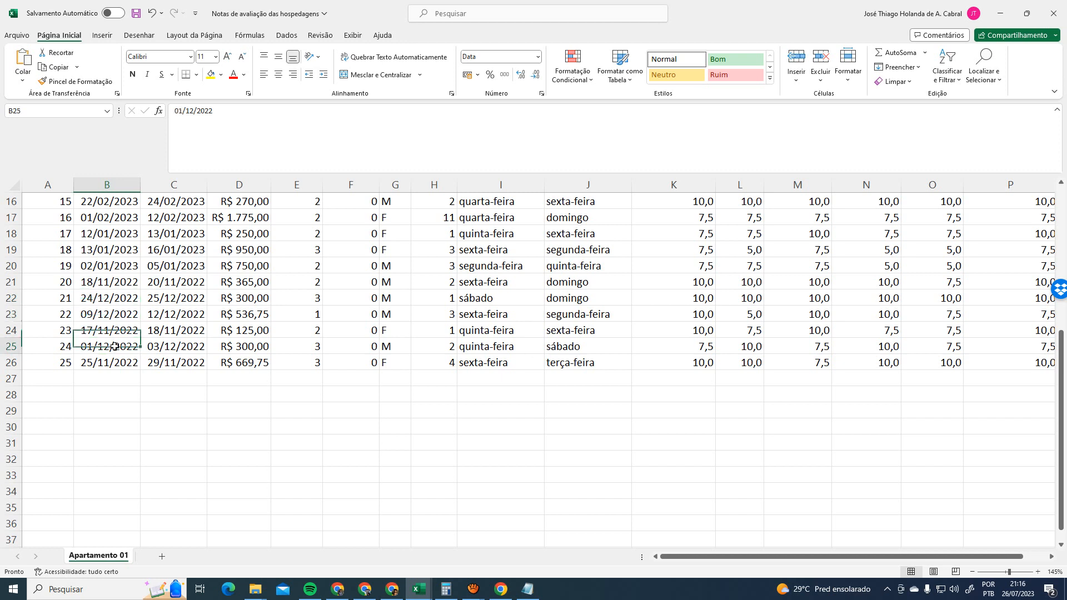
{"action": "left_click", "coordinate": [105, 329]}
{"action": "left_click", "coordinate": [101, 348]}
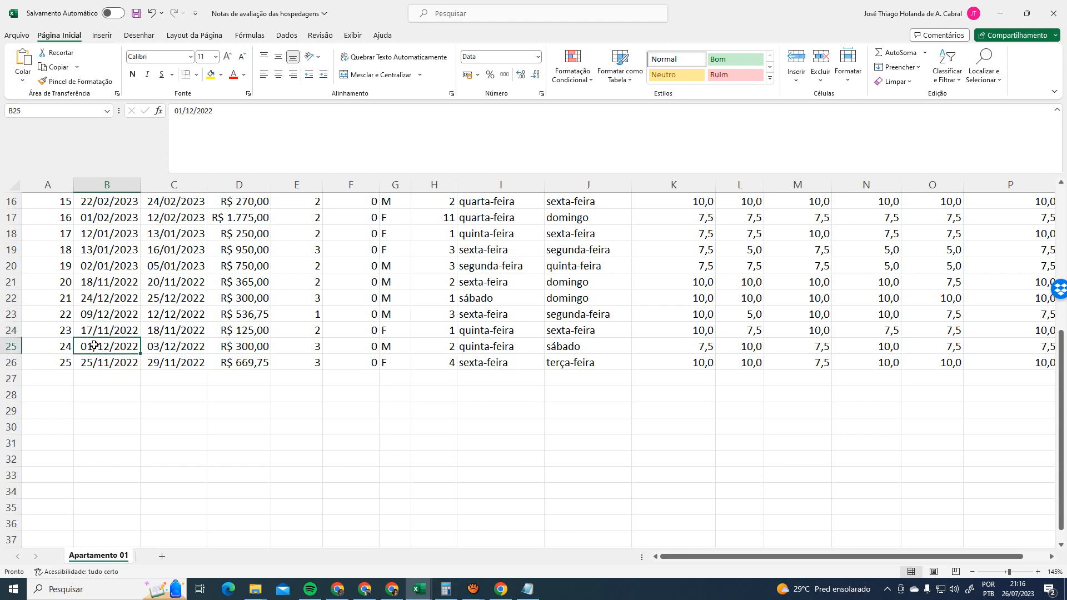
Sort the whole table, headers included in the selection, by ENTRADA from newest to oldest
{"action": "scroll", "coordinate": [132, 322], "scroll_direction": "up", "scroll_amount": 5}
{"action": "left_click", "coordinate": [62, 202]}
{"action": "key", "text": "ctrl+shift+End"}
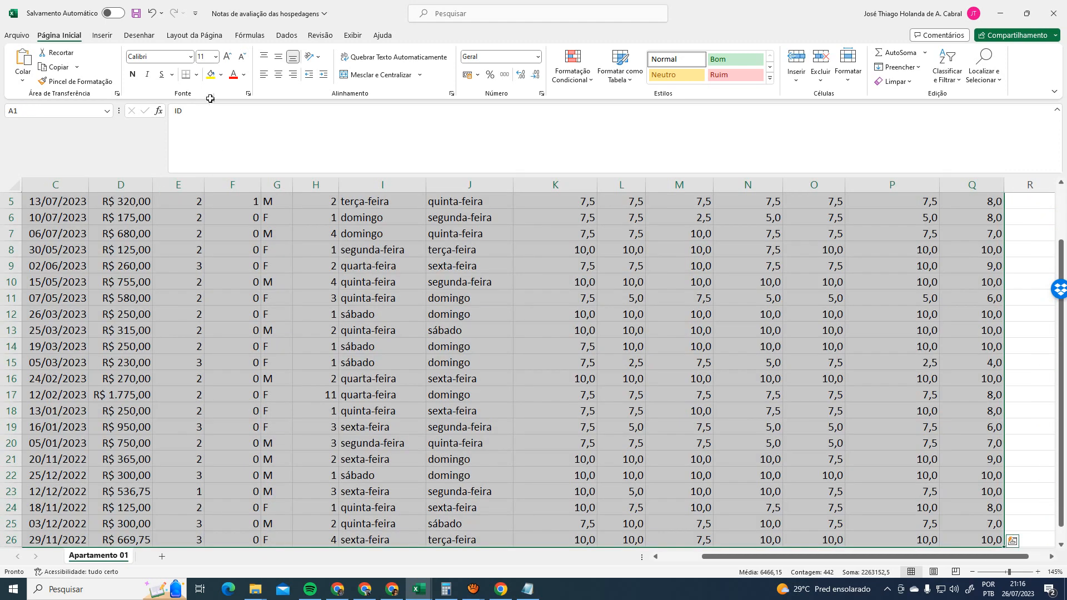
{"action": "left_click", "coordinate": [287, 37]}
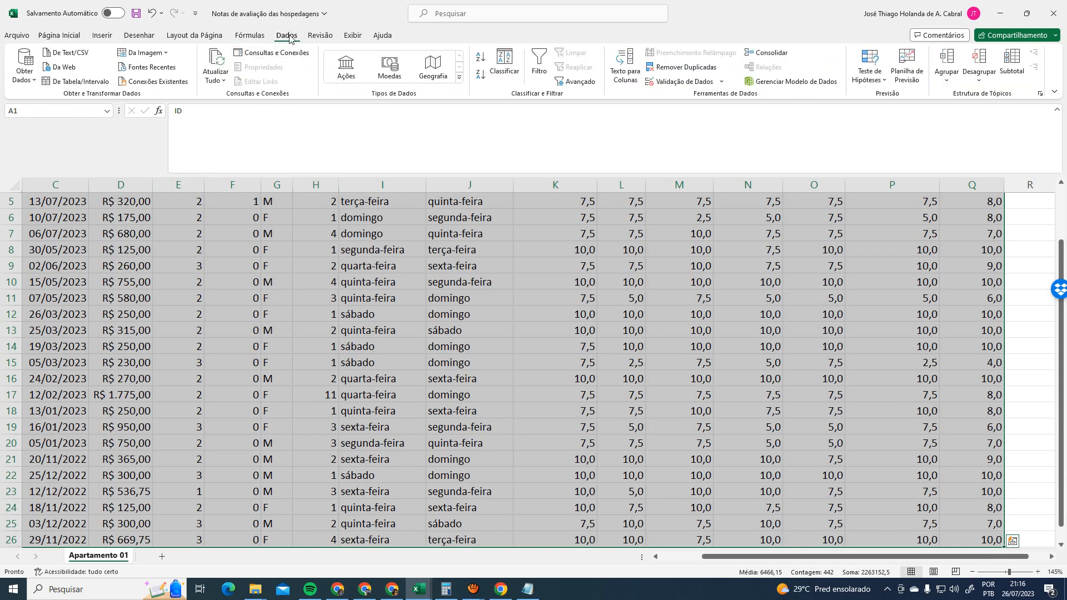
{"action": "left_click", "coordinate": [504, 66]}
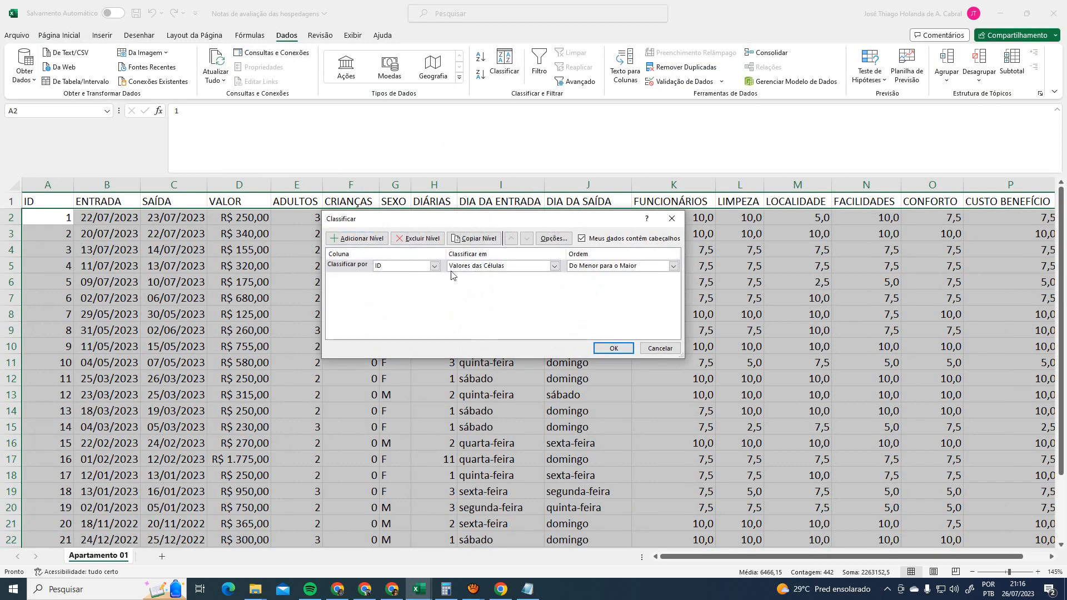
{"action": "left_click", "coordinate": [432, 267]}
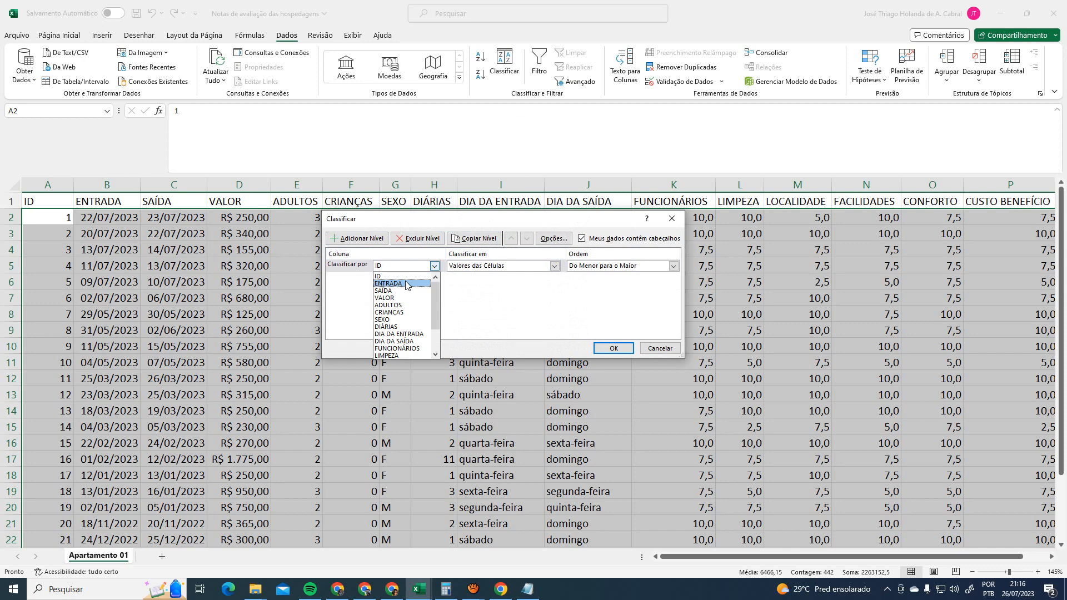
{"action": "left_click", "coordinate": [407, 284]}
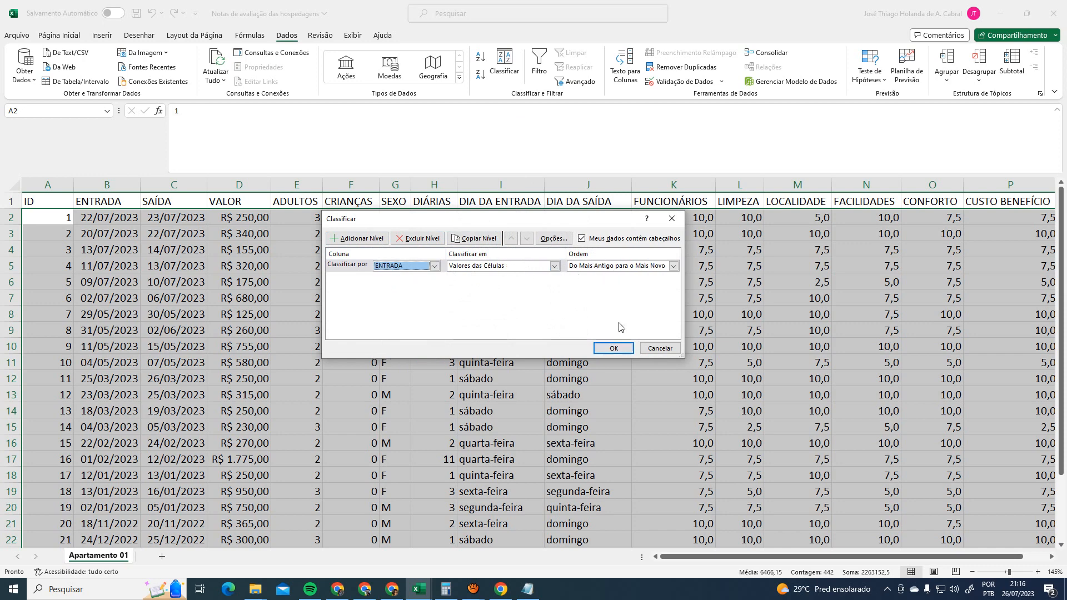
{"action": "left_click", "coordinate": [673, 266]}
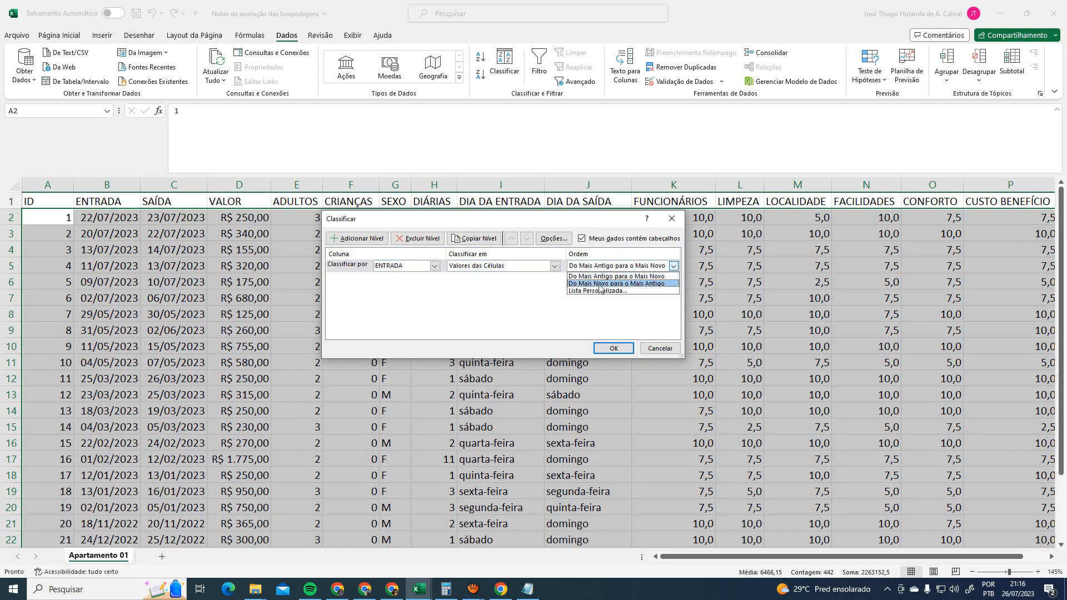
{"action": "left_click", "coordinate": [600, 284]}
{"action": "left_click", "coordinate": [613, 348]}
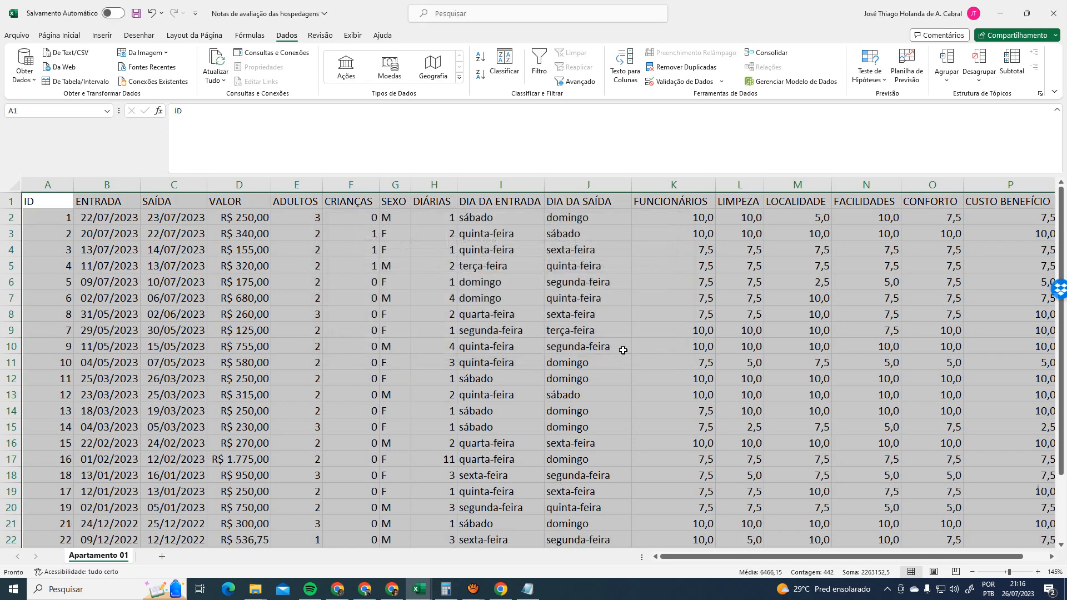
Sort the table by ENTRADA from oldest to newest and clear the table selection
{"action": "left_click", "coordinate": [504, 62]}
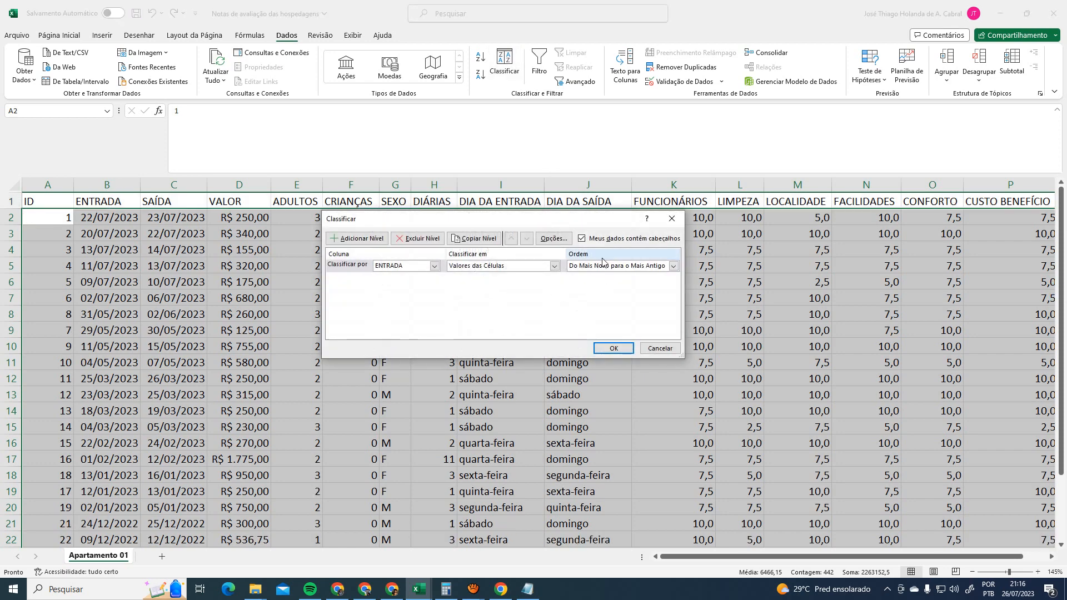
{"action": "left_click", "coordinate": [604, 268]}
{"action": "left_click", "coordinate": [602, 272]}
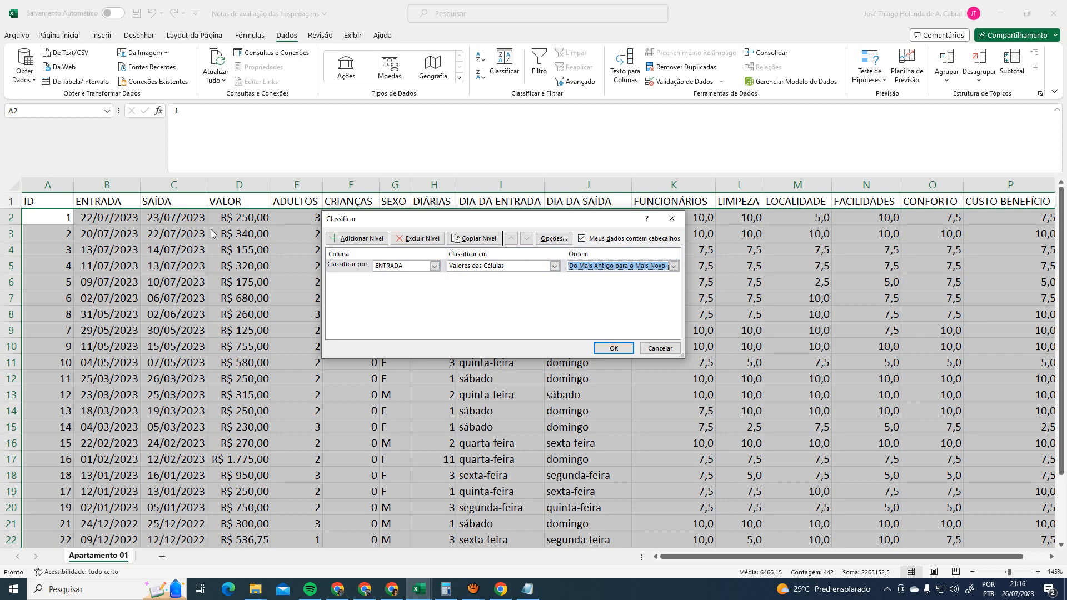
{"action": "left_click", "coordinate": [625, 351]}
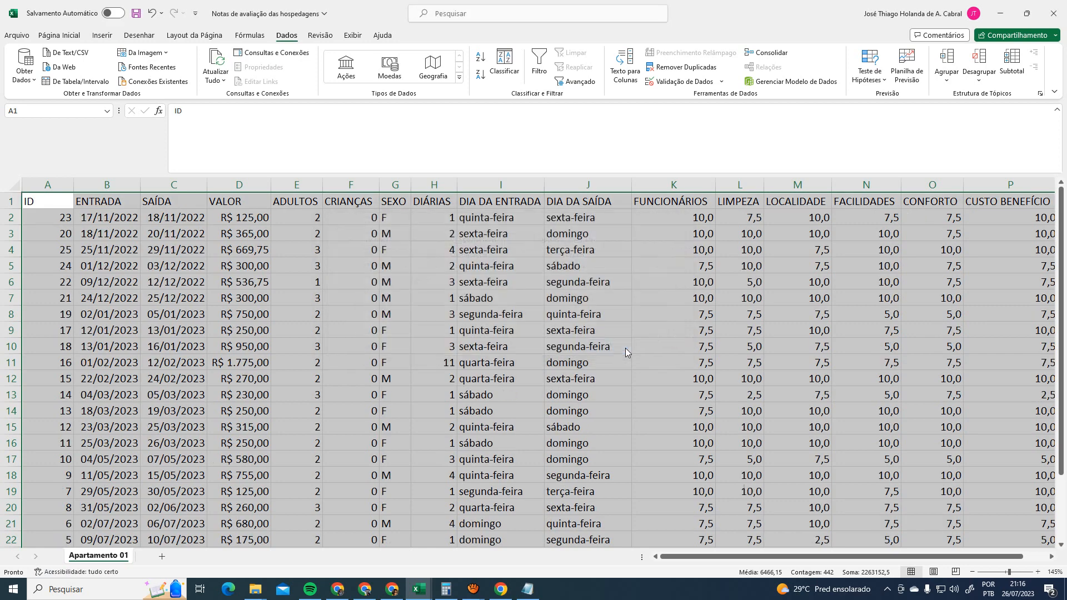
{"action": "left_click", "coordinate": [362, 303]}
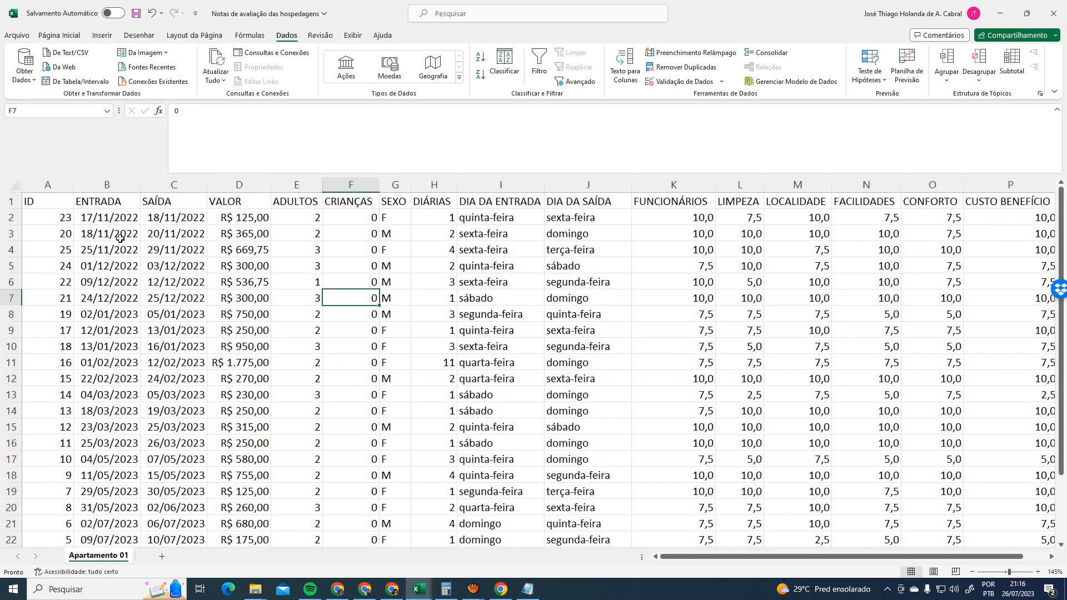
Select the ENTRADA dates in B2:B26 and examine their chronological order from the first record to the last
{"action": "left_click", "coordinate": [110, 218]}
{"action": "scroll", "coordinate": [135, 338], "scroll_direction": "down", "scroll_amount": 2}
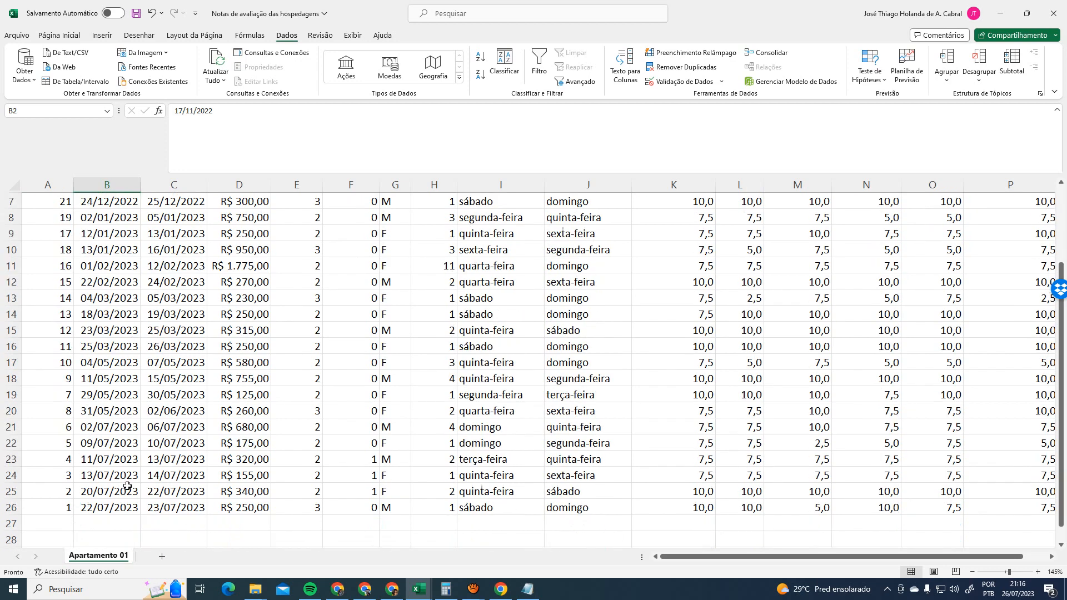
{"action": "left_click", "coordinate": [117, 513], "text": "shift"}
{"action": "scroll", "coordinate": [161, 439], "scroll_direction": "up", "scroll_amount": 2}
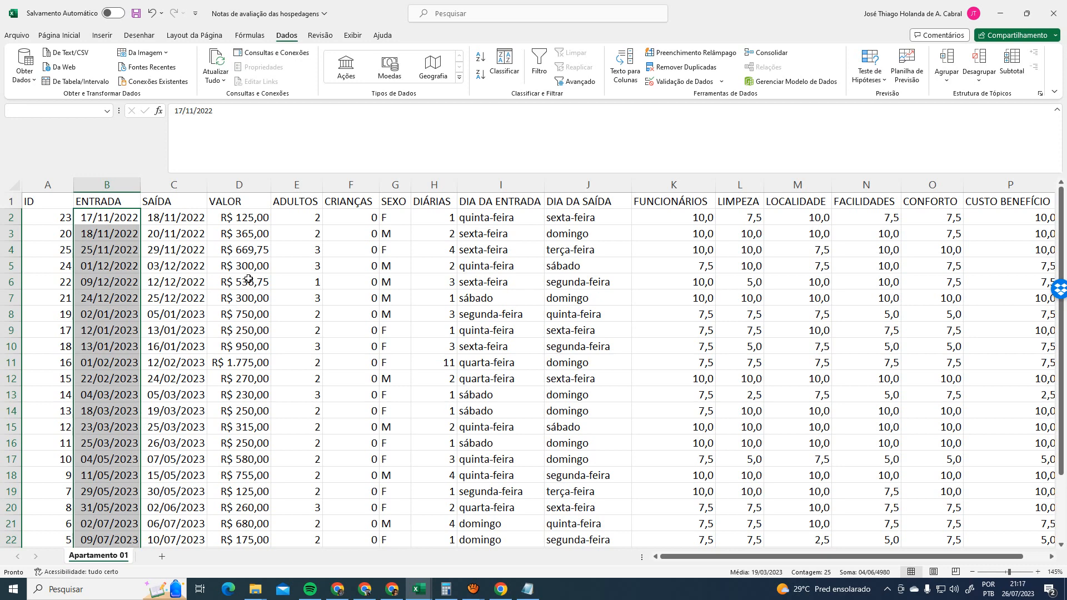
{"action": "scroll", "coordinate": [484, 350], "scroll_direction": "down", "scroll_amount": 4}
{"action": "scroll", "coordinate": [483, 350], "scroll_direction": "up", "scroll_amount": 4}
{"action": "scroll", "coordinate": [460, 401], "scroll_direction": "down", "scroll_amount": 3}
{"action": "scroll", "coordinate": [460, 402], "scroll_direction": "up", "scroll_amount": 3}
{"action": "scroll", "coordinate": [778, 336], "scroll_direction": "down", "scroll_amount": 3}
{"action": "scroll", "coordinate": [778, 330], "scroll_direction": "up", "scroll_amount": 3}
{"action": "scroll", "coordinate": [140, 322], "scroll_direction": "down", "scroll_amount": 3}
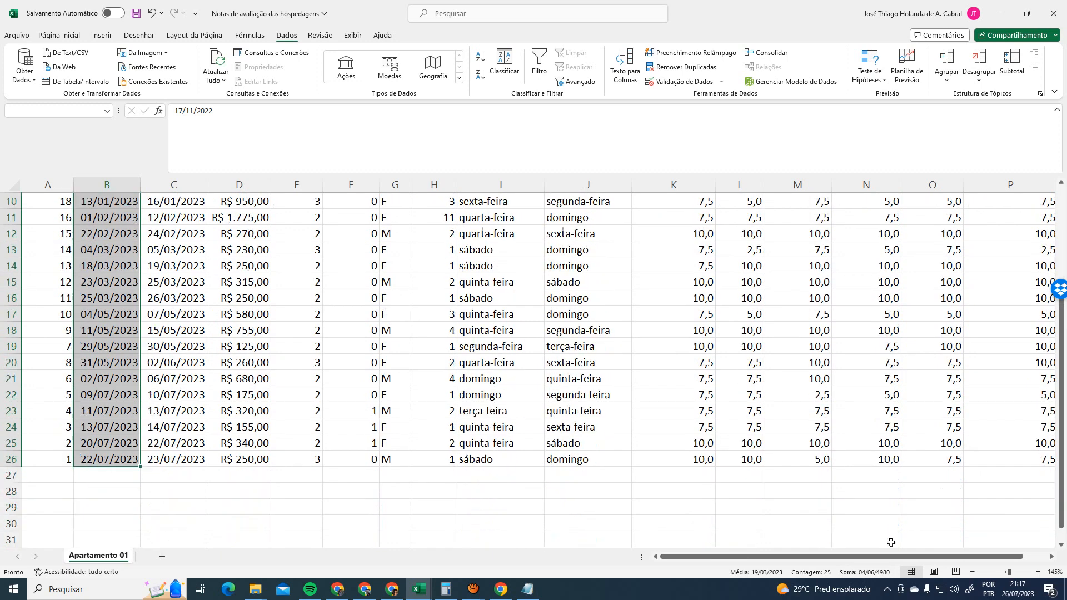
{"action": "scroll", "coordinate": [956, 556], "scroll_direction": "right", "scroll_amount": 1}
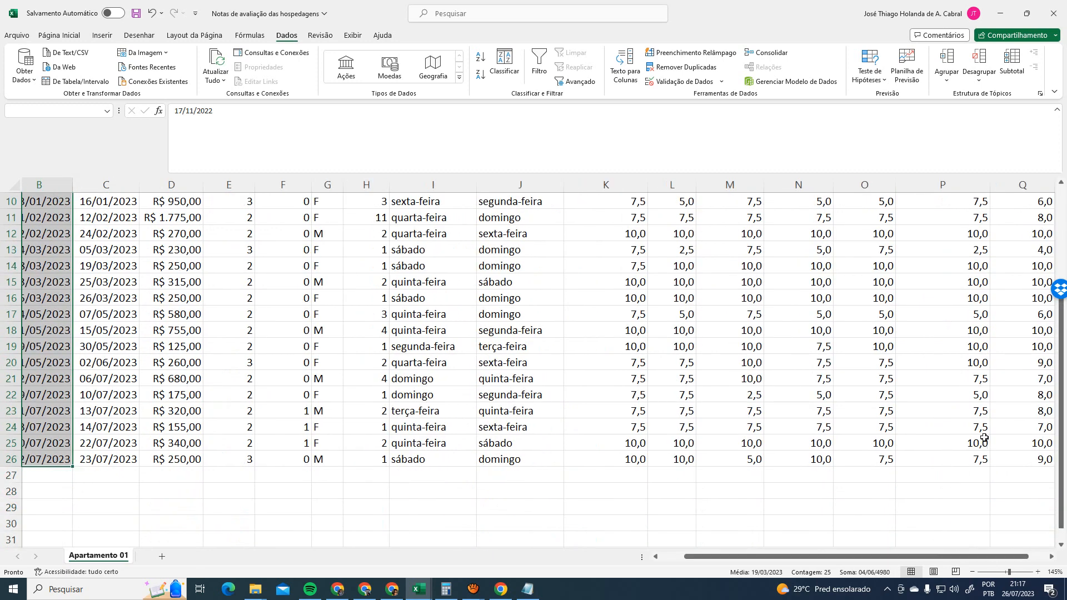
{"action": "scroll", "coordinate": [984, 438], "scroll_direction": "up", "scroll_amount": 3}
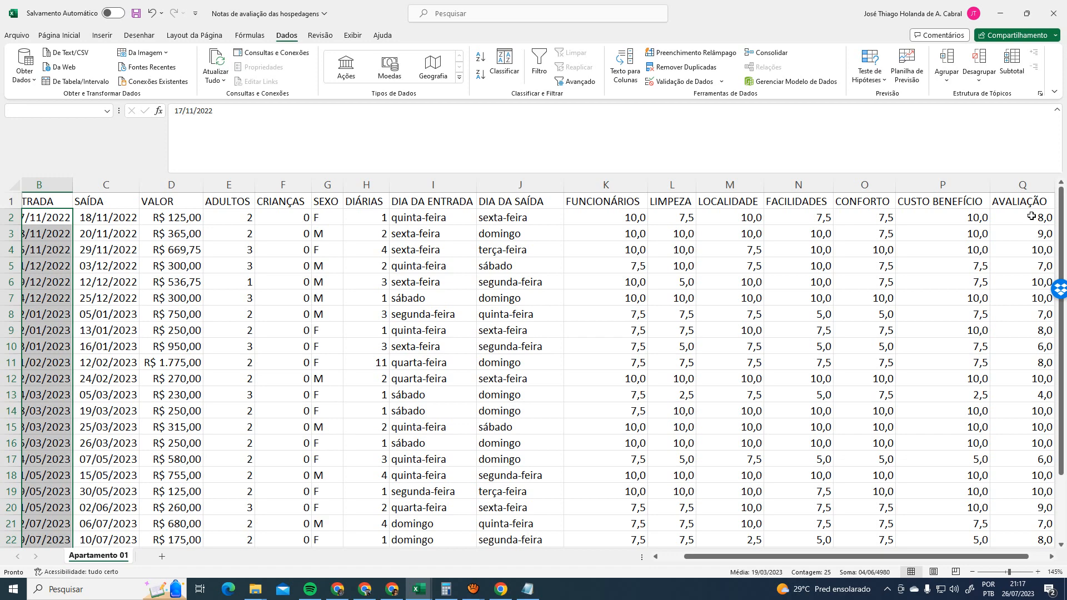
{"action": "key", "text": "ctrl+q"}
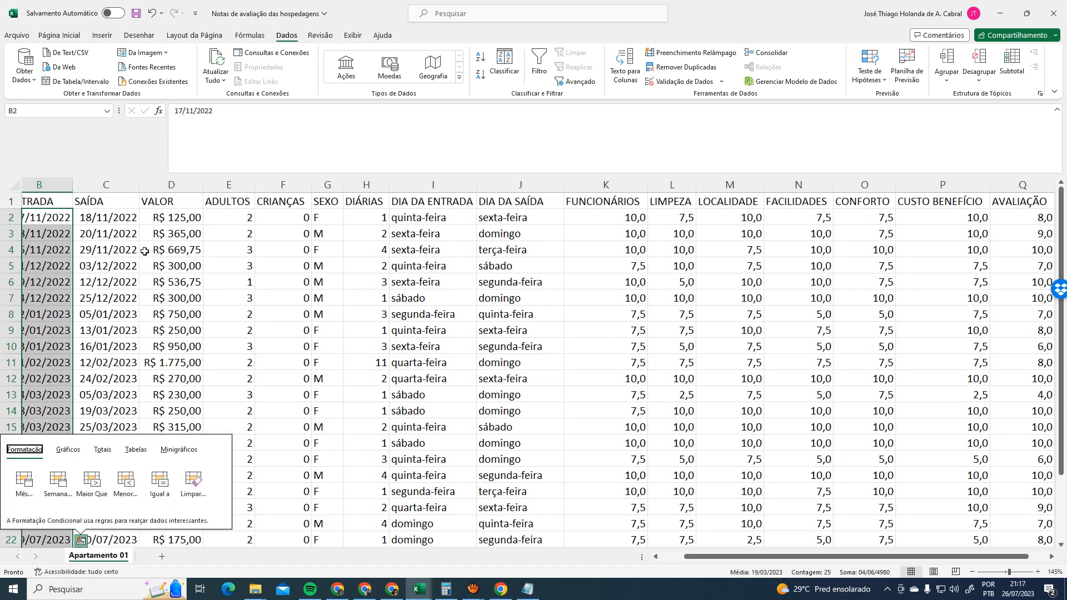
{"action": "left_click", "coordinate": [145, 250]}
{"action": "left_click", "coordinate": [55, 219]}
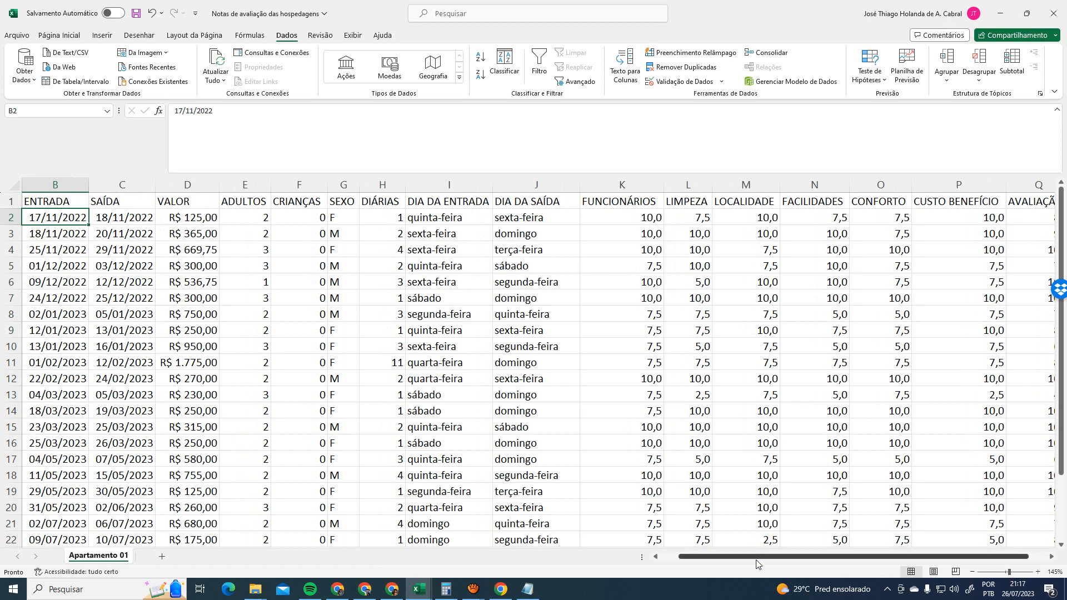
Select all the ENTRADA dates in B2:B26, from the first record to the last
{"action": "left_click_drag", "start_coordinate": [756, 559], "coordinate": [714, 560]}
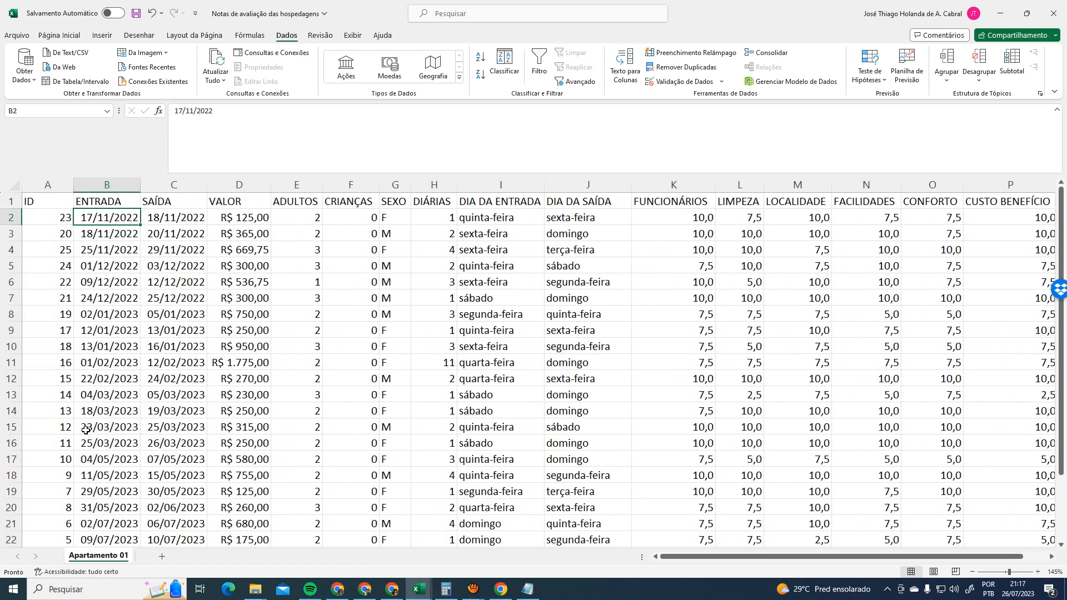
{"action": "scroll", "coordinate": [146, 475], "scroll_direction": "down", "scroll_amount": 2}
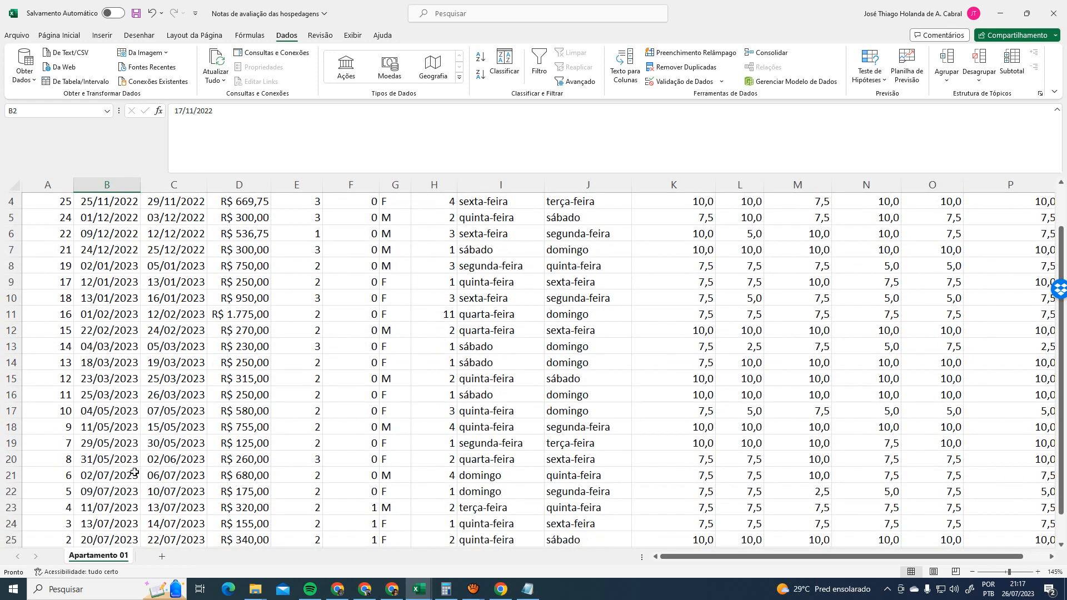
{"action": "left_click", "coordinate": [123, 505]}
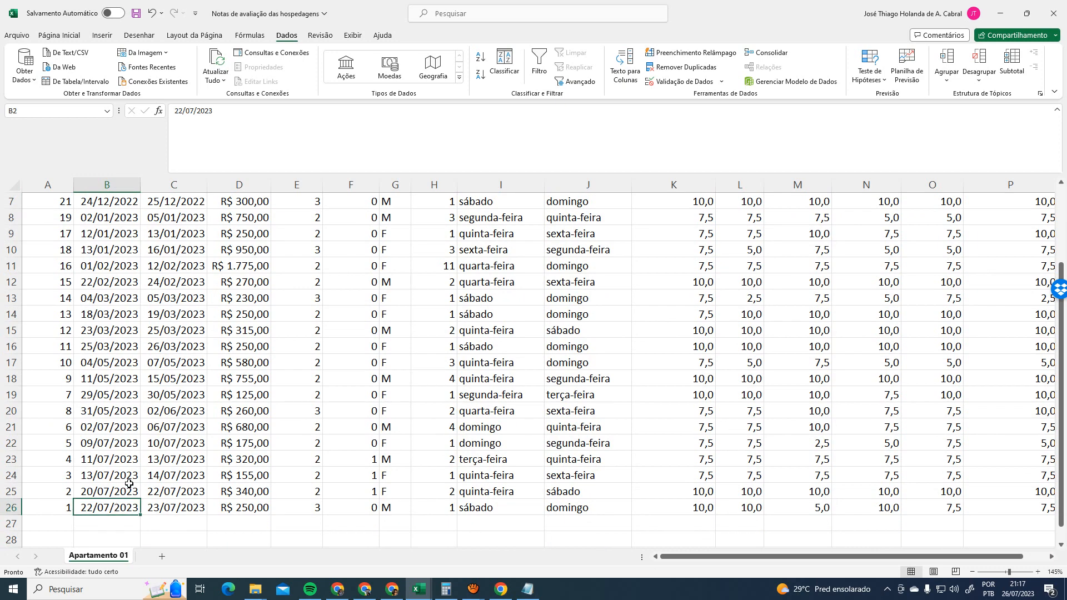
{"action": "scroll", "coordinate": [128, 486], "scroll_direction": "up", "scroll_amount": 2}
{"action": "left_click", "coordinate": [104, 217]}
{"action": "scroll", "coordinate": [111, 410], "scroll_direction": "down", "scroll_amount": 3}
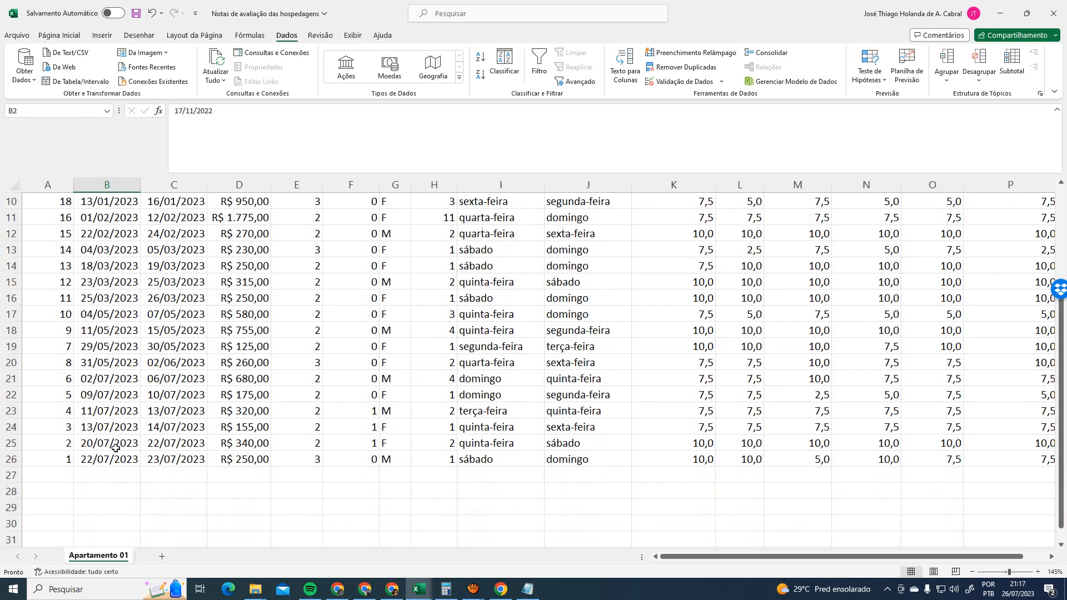
{"action": "left_click", "coordinate": [111, 459], "text": "shift"}
{"action": "scroll", "coordinate": [158, 444], "scroll_direction": "up", "scroll_amount": 3}
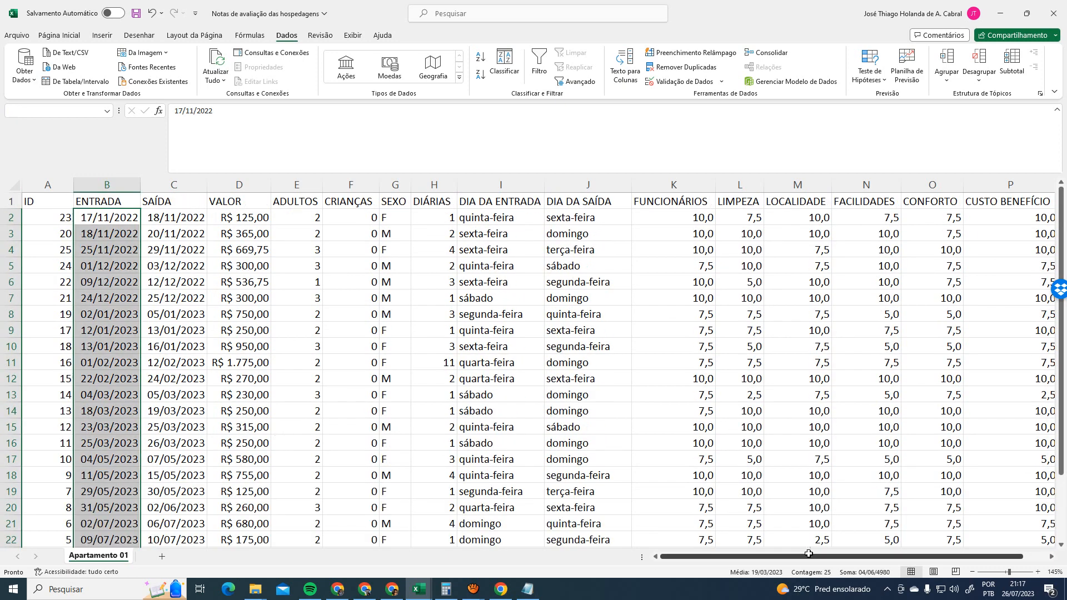
Add the AVALIAÇÃO scores in Q2:Q26 to the existing selection of ENTRADA dates
{"action": "left_click_drag", "start_coordinate": [861, 556], "coordinate": [886, 558]}
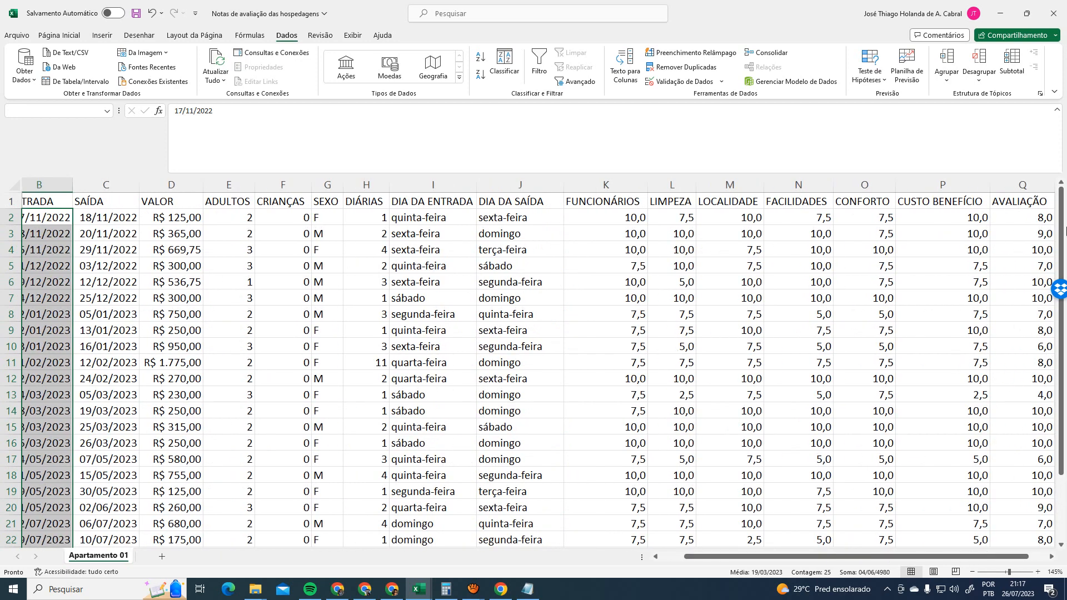
{"action": "left_click", "coordinate": [1017, 219], "text": "ctrl"}
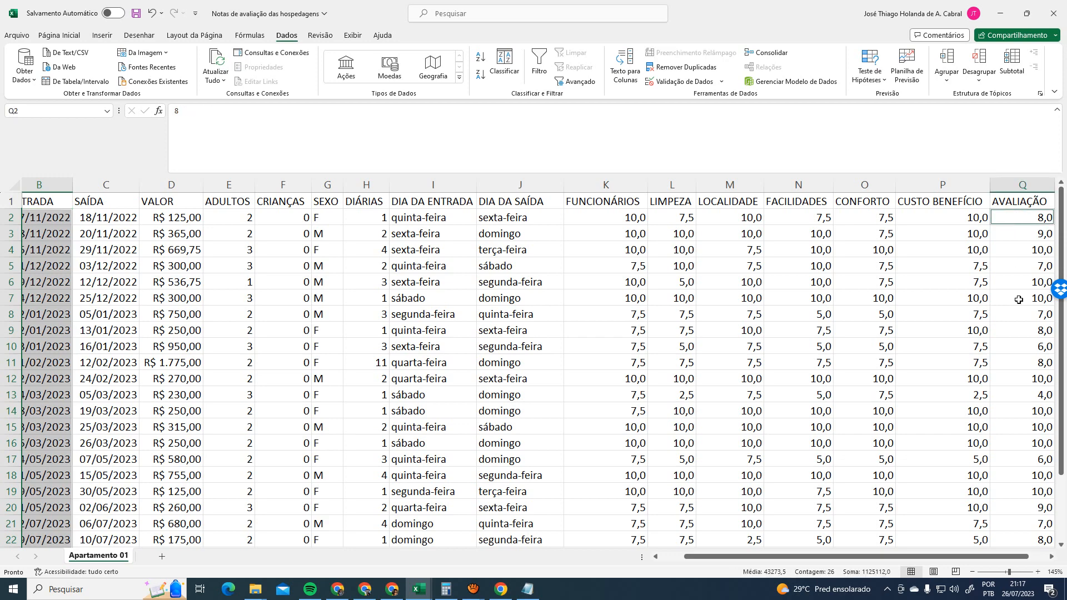
{"action": "scroll", "coordinate": [1021, 360], "scroll_direction": "down", "scroll_amount": 4}
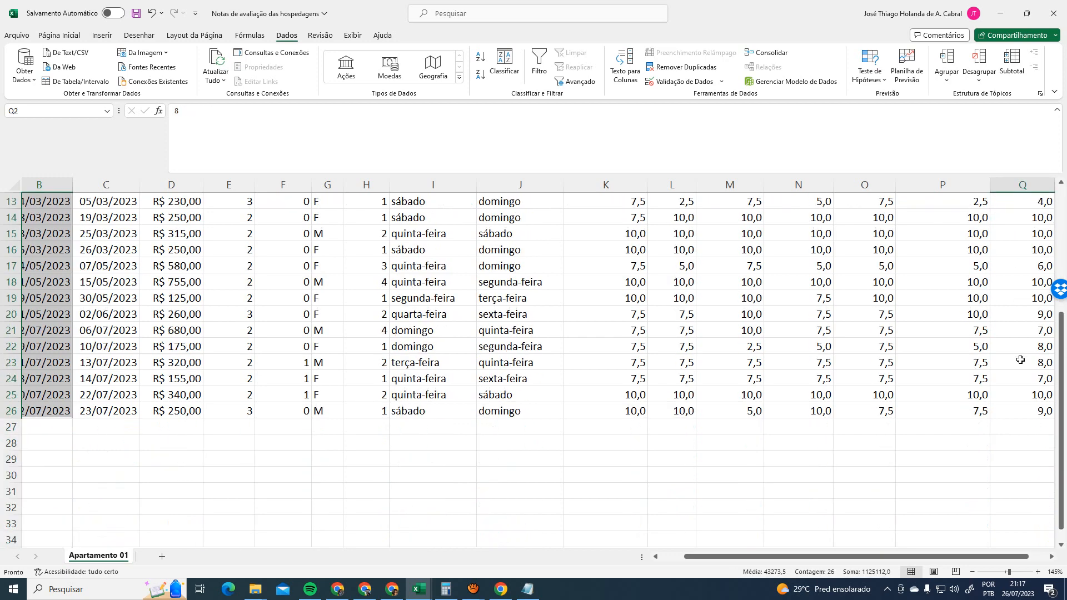
{"action": "left_click", "coordinate": [1020, 414], "text": "ctrl+shift"}
{"action": "scroll", "coordinate": [1020, 413], "scroll_direction": "up", "scroll_amount": 4}
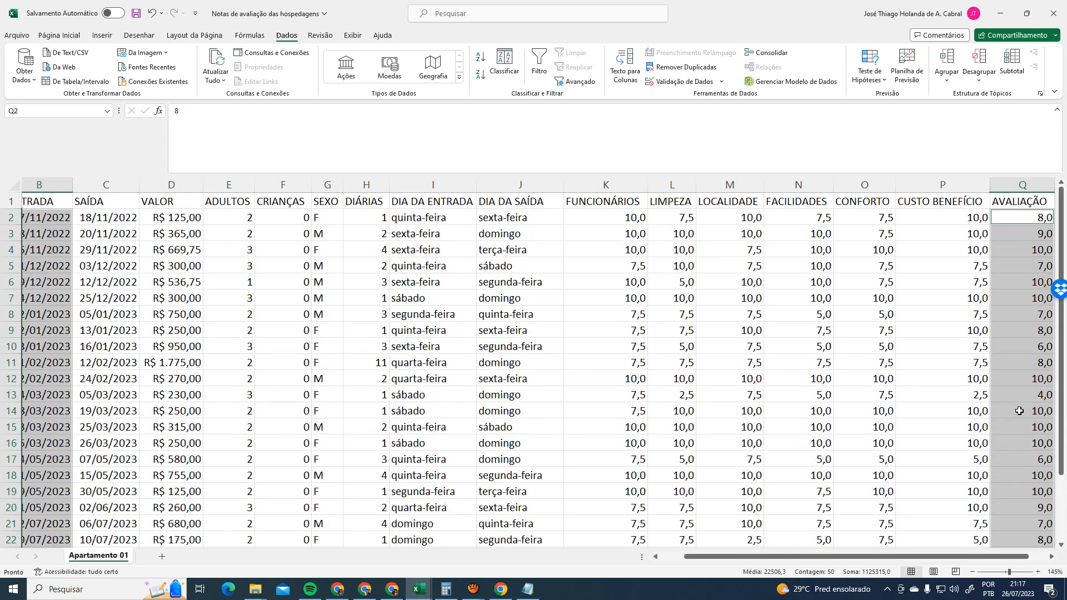
Insert the recommended line chart (Linha) from the selected ENTRADA dates and AVALIAÇÃO scores
{"action": "left_click", "coordinate": [101, 35]}
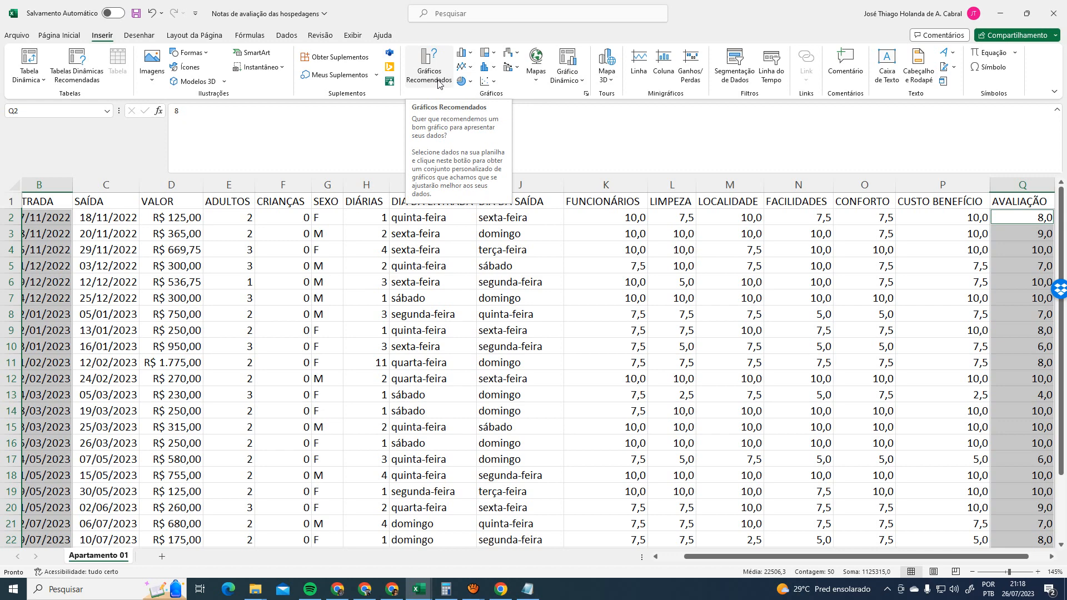
{"action": "left_click", "coordinate": [438, 83]}
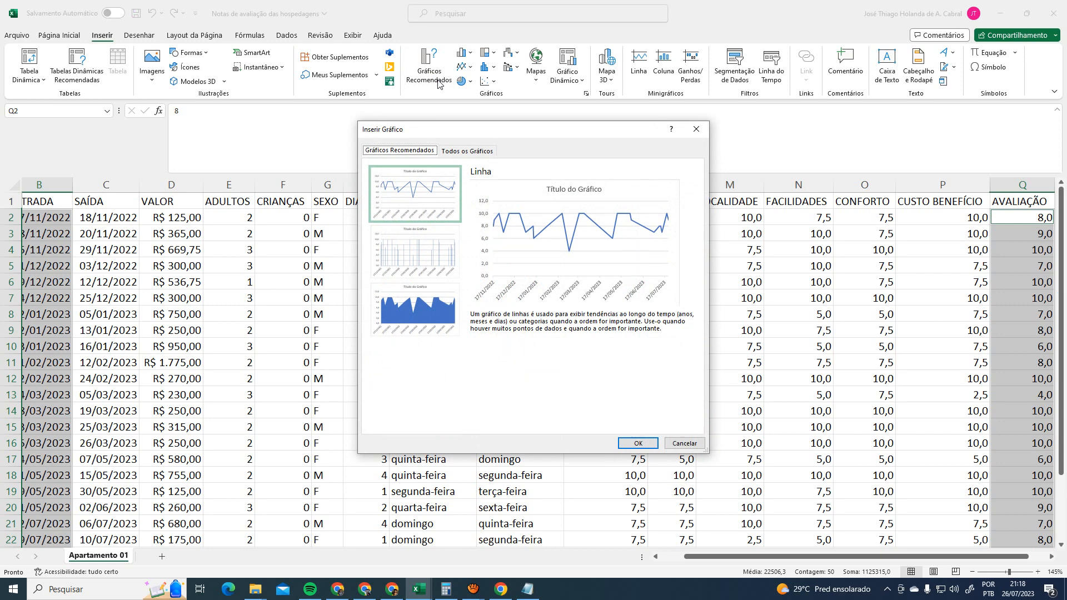
{"action": "left_click", "coordinate": [475, 151]}
{"action": "left_click", "coordinate": [409, 151]}
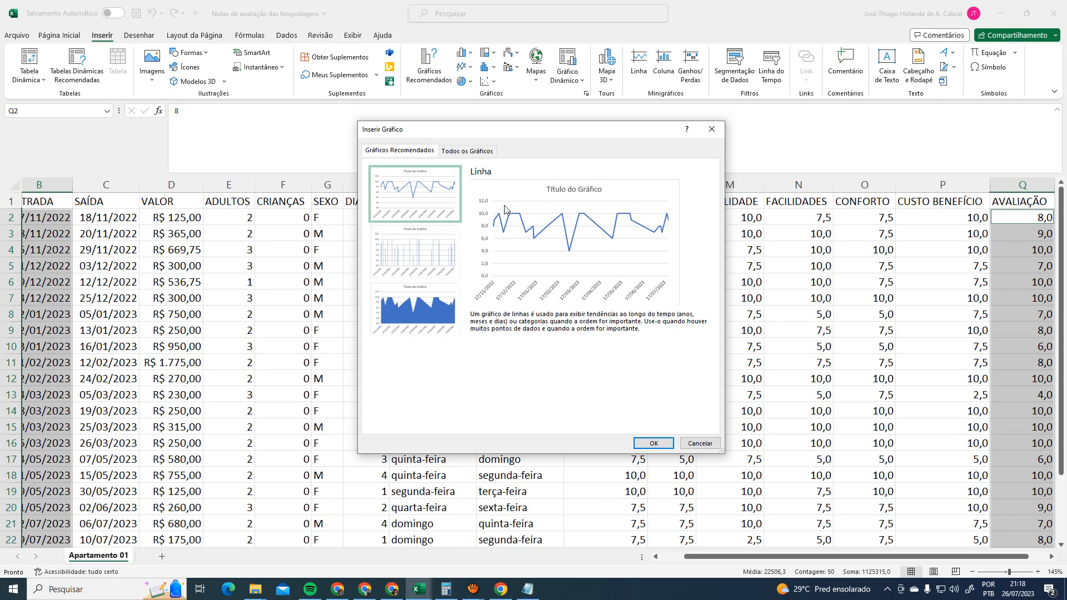
{"action": "left_click", "coordinate": [654, 443]}
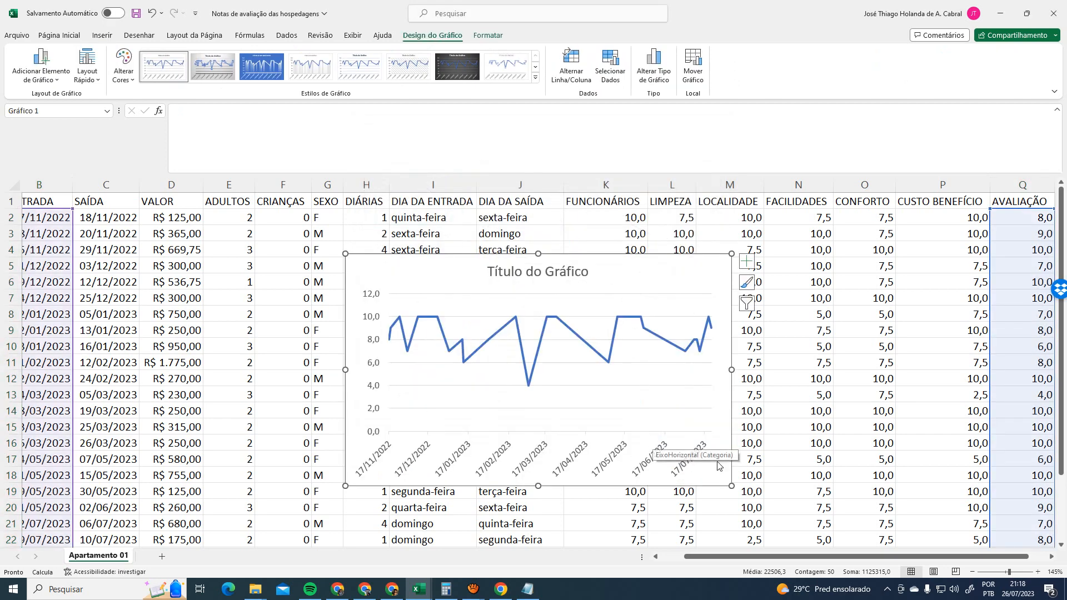
Move the line chart from the Apartamento 01 sheet to a new sheet named Gráficos
{"action": "scroll", "coordinate": [774, 457], "scroll_direction": "down", "scroll_amount": 3}
{"action": "scroll", "coordinate": [773, 457], "scroll_direction": "up", "scroll_amount": 2}
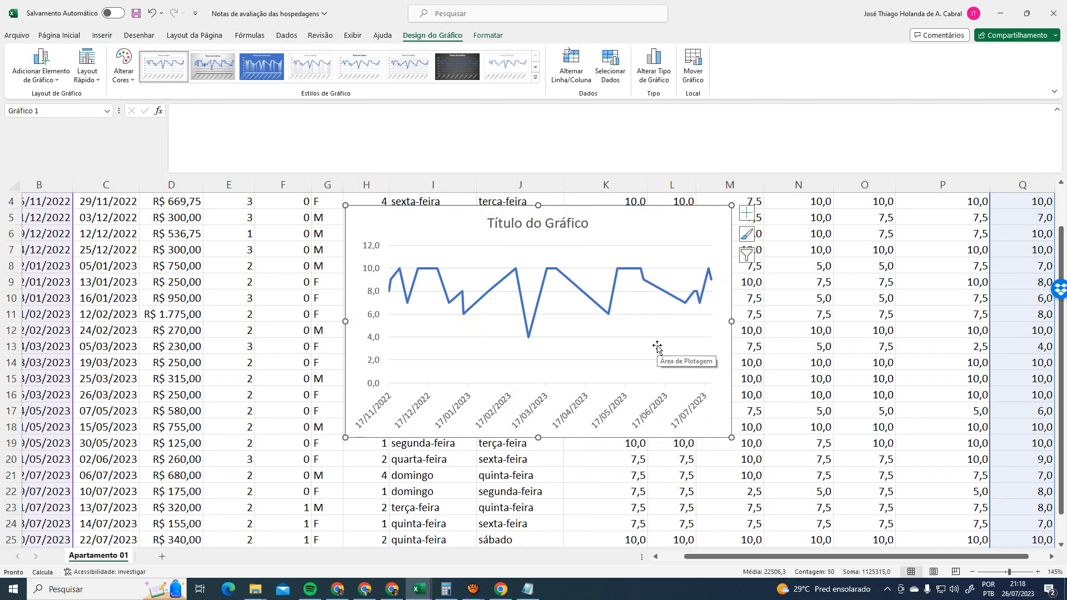
{"action": "key", "text": "Delete"}
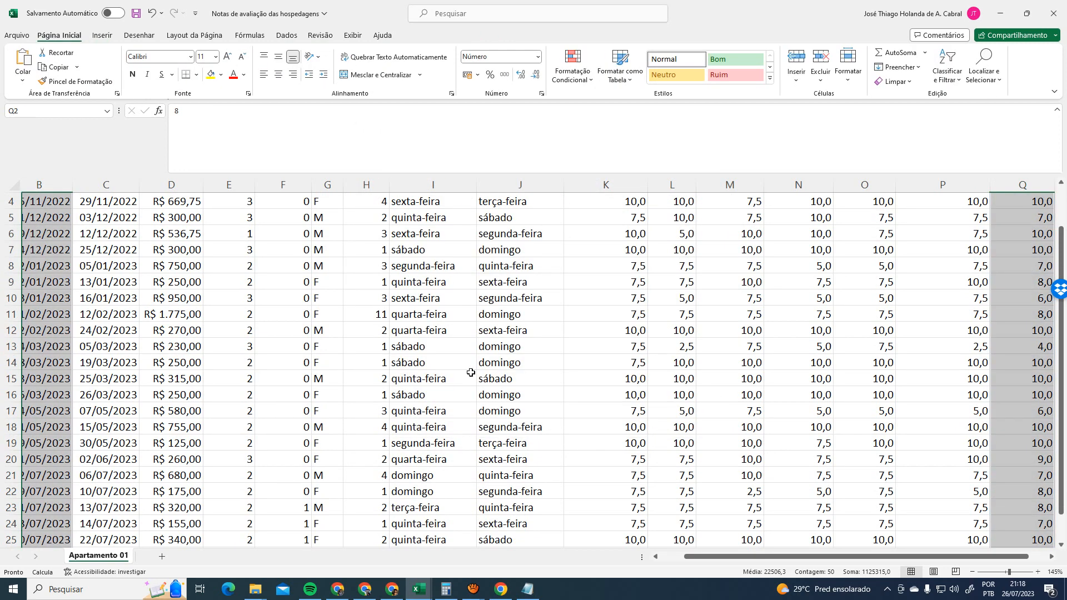
{"action": "left_click", "coordinate": [161, 557]}
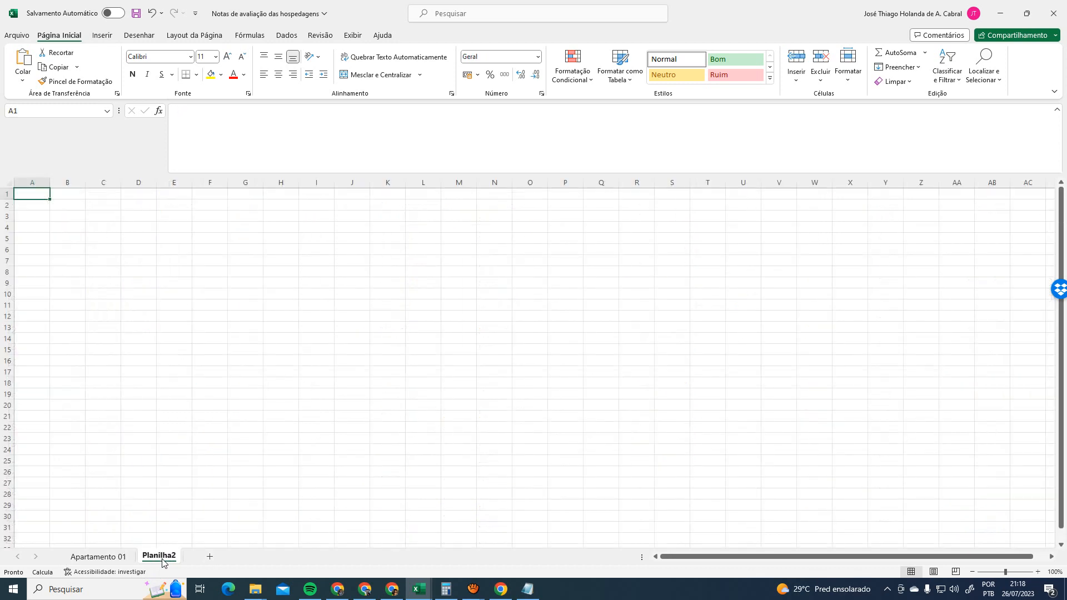
{"action": "double_click", "coordinate": [163, 557]}
{"action": "type", "text": "Grá"}
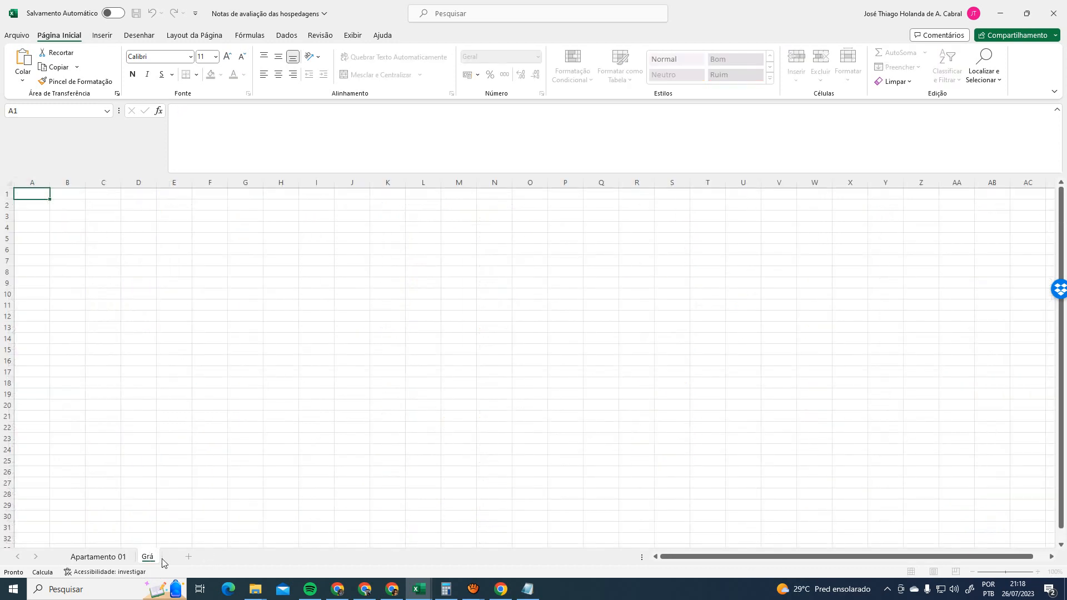
{"action": "type", "text": "ficos"}
{"action": "key", "text": "Return"}
{"action": "key", "text": "ctrl+v"}
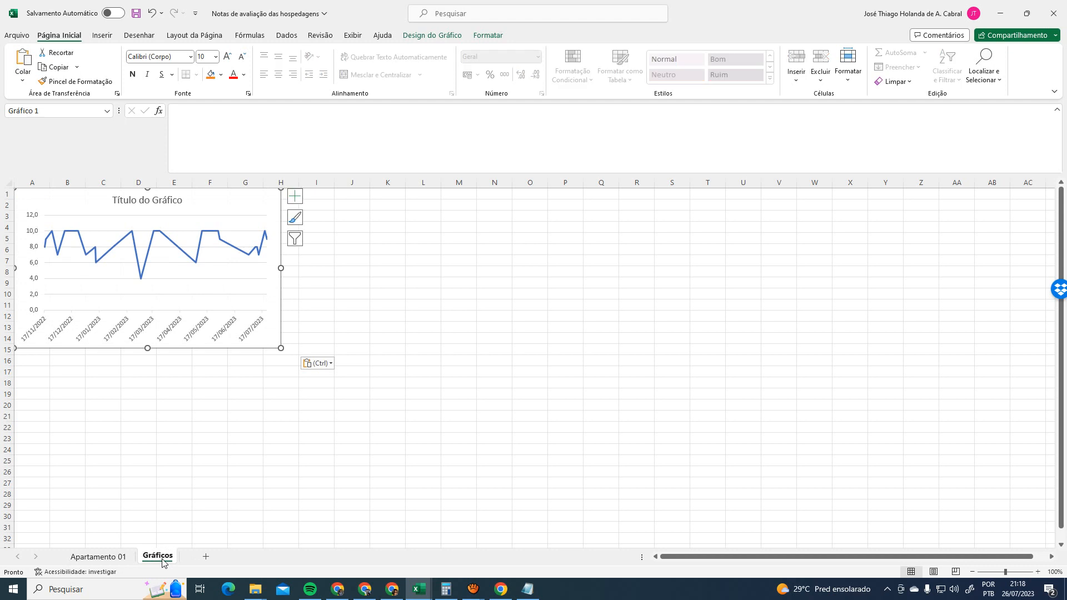
Reposition the chart away from the sheet's corner and enlarge it to span about columns F to X and rows 4 to 18
{"action": "left_click_drag", "start_coordinate": [101, 206], "coordinate": [277, 242]}
{"action": "left_click", "coordinate": [601, 289]}
{"action": "left_click", "coordinate": [450, 325]}
{"action": "left_click_drag", "start_coordinate": [456, 384], "coordinate": [750, 400]}
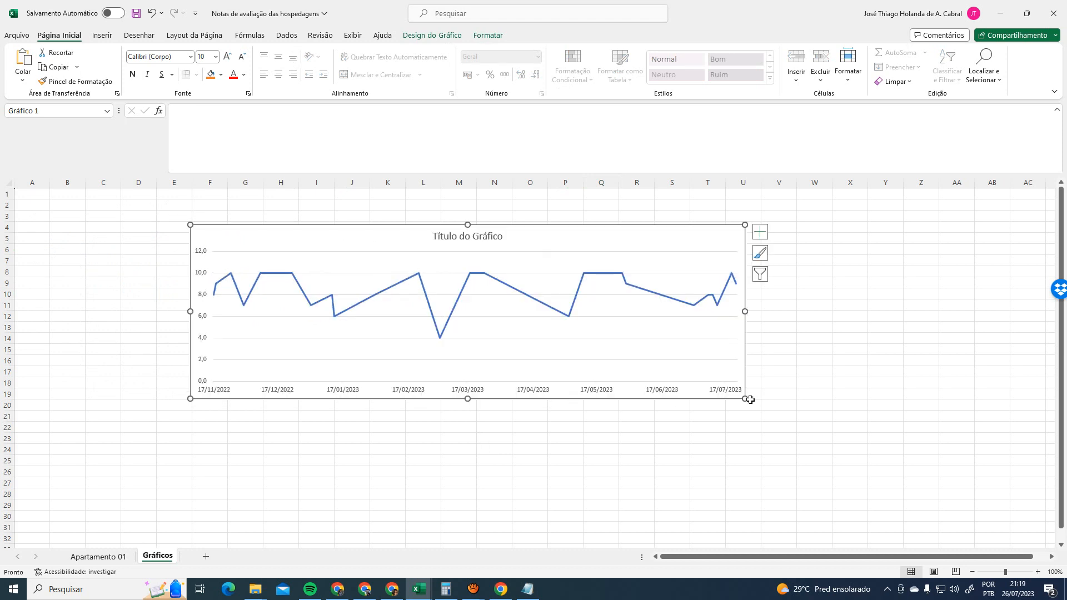
{"action": "left_click_drag", "start_coordinate": [750, 399], "coordinate": [858, 390]}
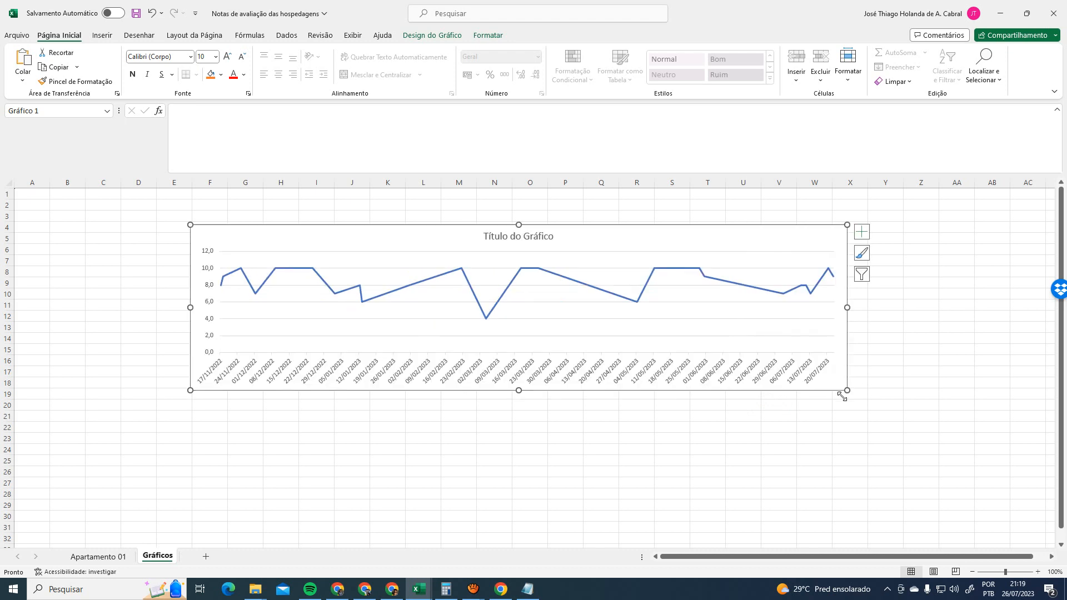
Widen the chart on both sides and shift it slightly up, so it spans about columns A to AC from row 3
{"action": "left_click_drag", "start_coordinate": [849, 306], "coordinate": [1006, 306]}
{"action": "left_click_drag", "start_coordinate": [190, 308], "coordinate": [73, 303]}
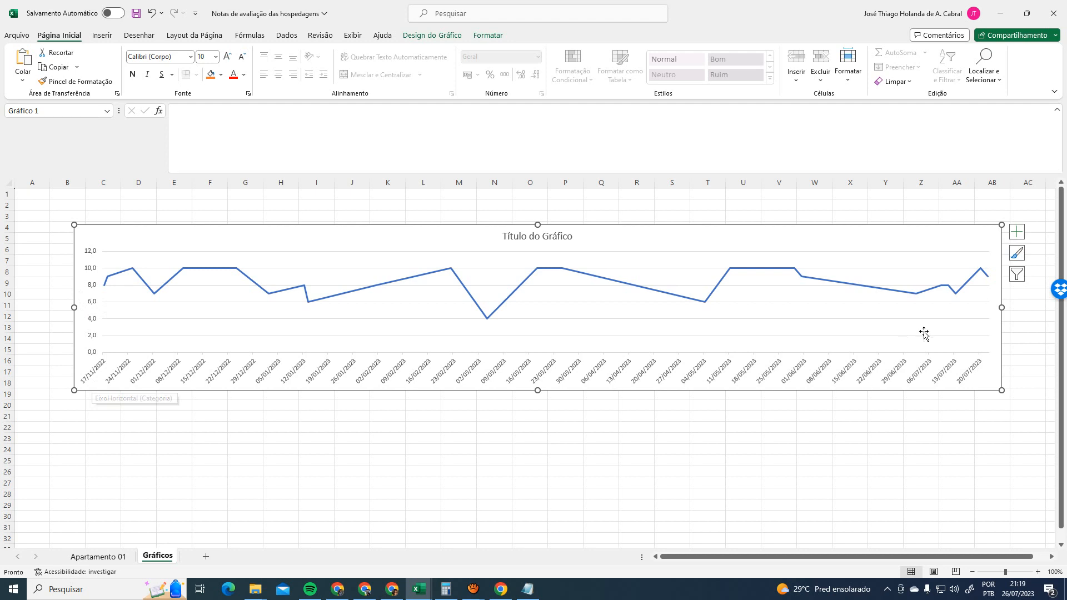
{"action": "left_click_drag", "start_coordinate": [657, 224], "coordinate": [625, 212]}
{"action": "left_click_drag", "start_coordinate": [955, 295], "coordinate": [1032, 293]}
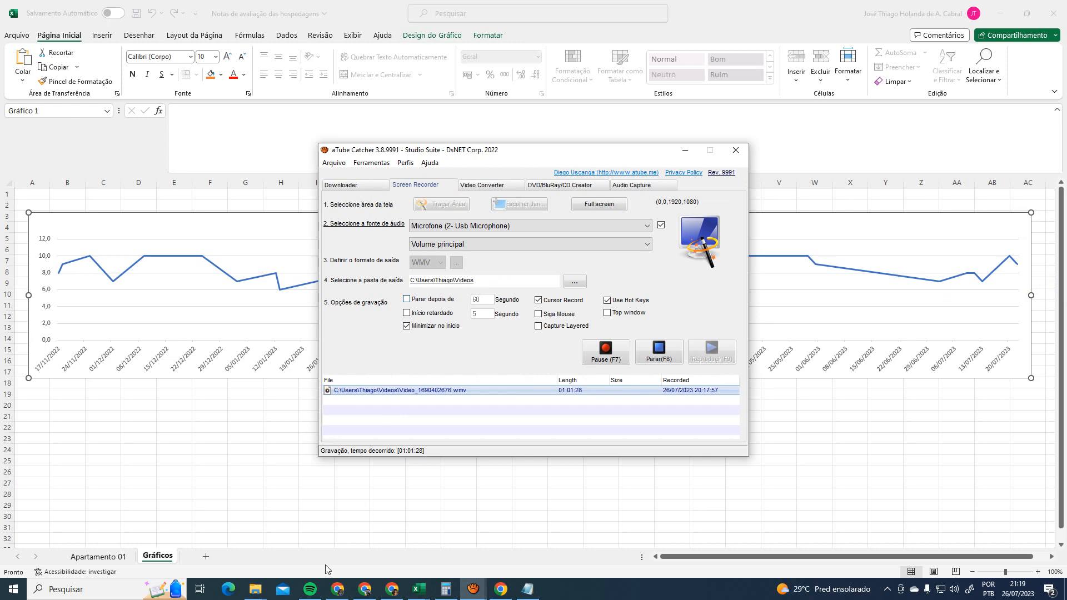
Switch to Excel and review the reservation dates and ratings on the Apartamento 01 sheet
{"action": "left_click", "coordinate": [418, 588]}
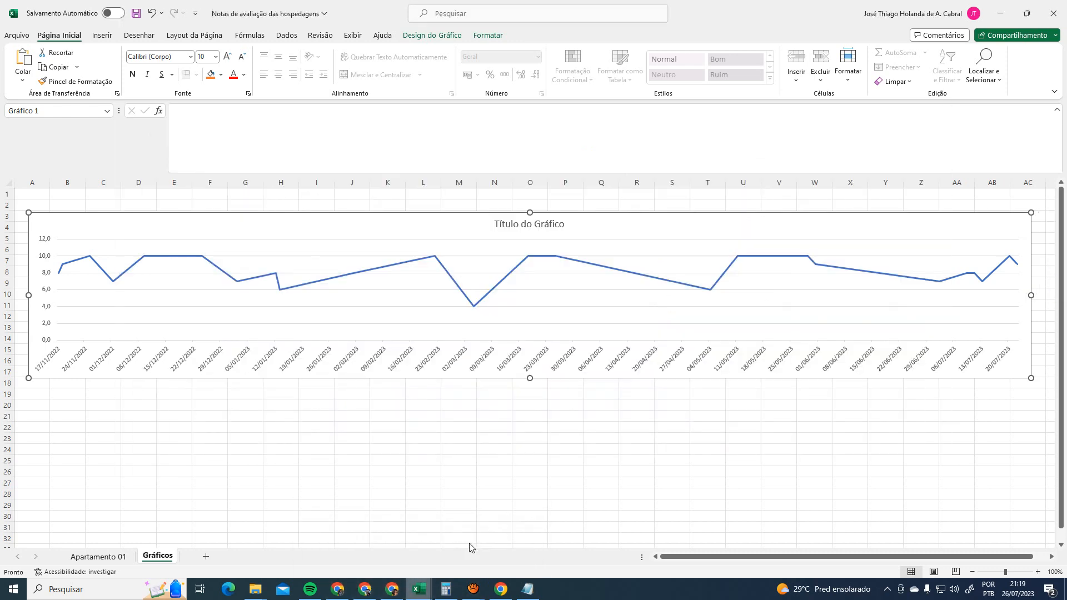
{"action": "left_click", "coordinate": [100, 557]}
{"action": "scroll", "coordinate": [192, 375], "scroll_direction": "up", "scroll_amount": 3}
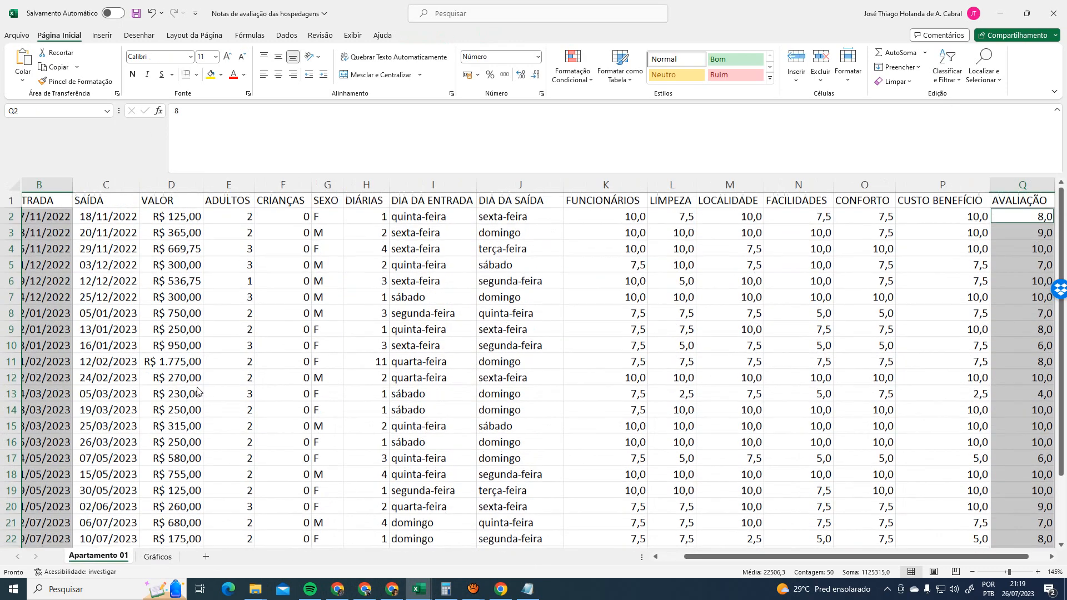
{"action": "left_click", "coordinate": [664, 557]}
{"action": "scroll", "coordinate": [295, 470], "scroll_direction": "down", "scroll_amount": 4}
{"action": "scroll", "coordinate": [294, 471], "scroll_direction": "up", "scroll_amount": 4}
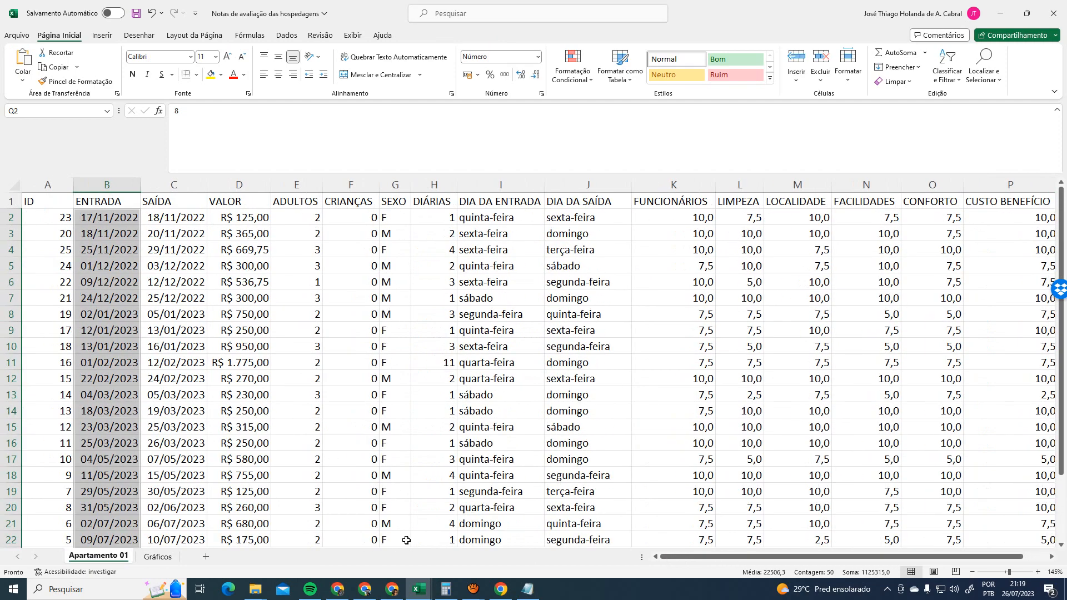
Widen the line chart on the Gráficos sheet so it stretches from column A to about column BC
{"action": "left_click", "coordinate": [158, 556]}
{"action": "left_click_drag", "start_coordinate": [1032, 296], "coordinate": [1057, 296]}
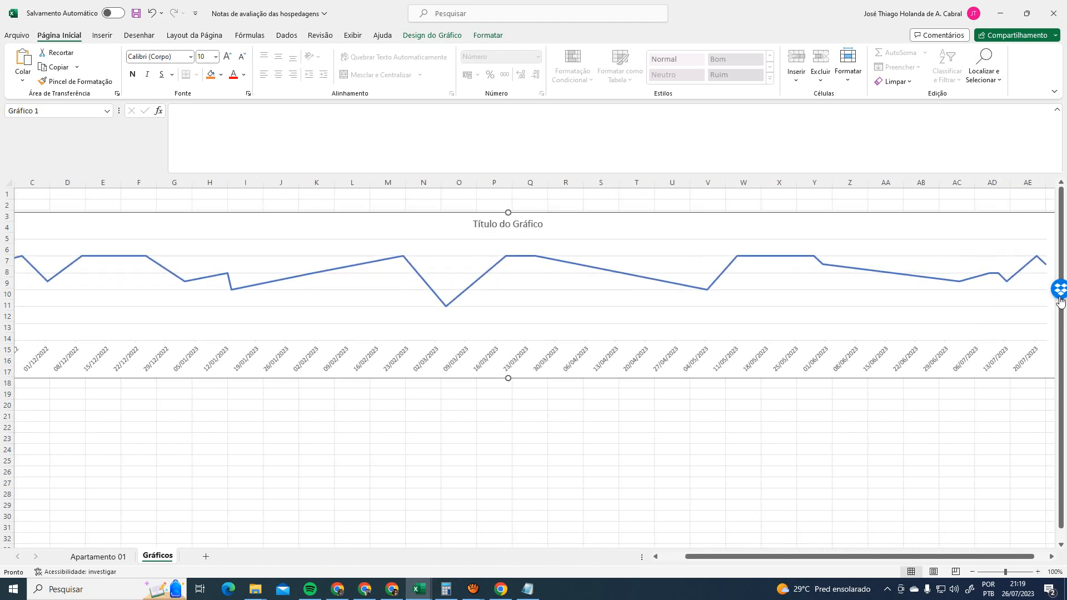
{"action": "left_click_drag", "start_coordinate": [778, 556], "coordinate": [625, 546]}
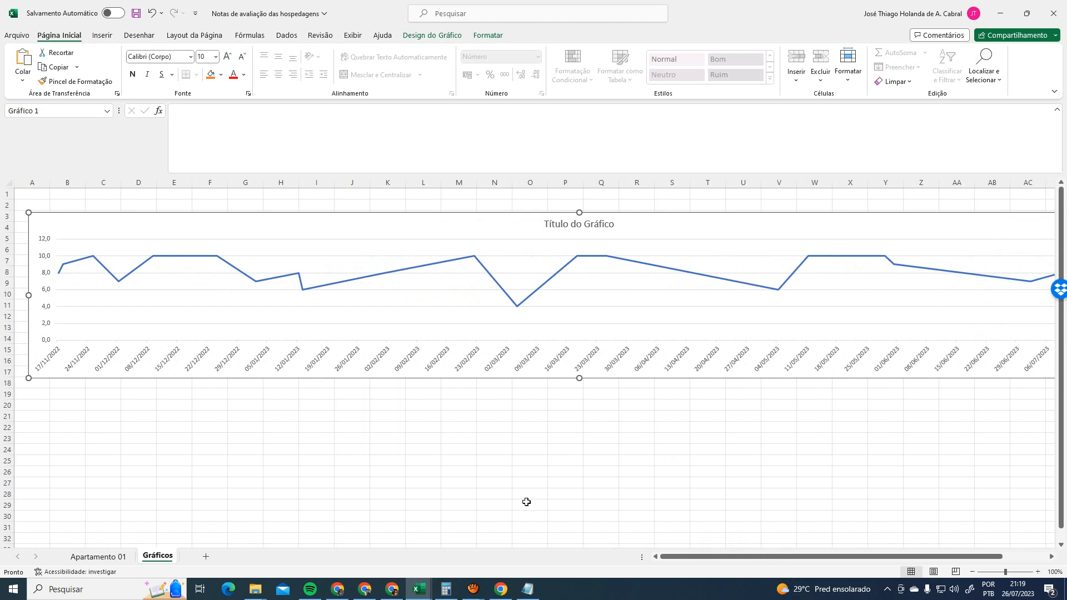
{"action": "left_click_drag", "start_coordinate": [28, 296], "coordinate": [19, 295]}
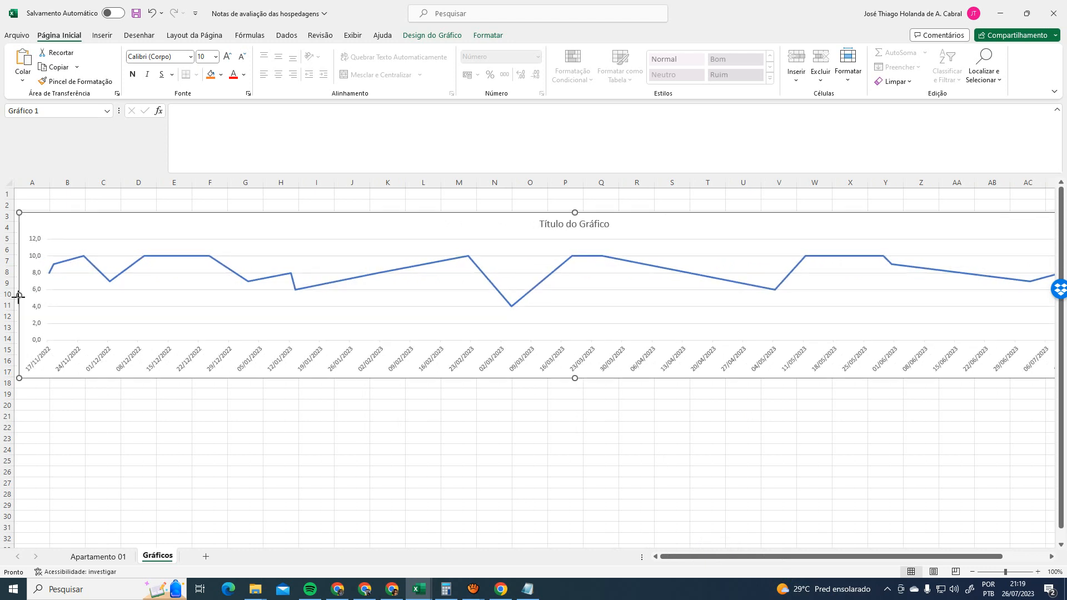
{"action": "left_click_drag", "start_coordinate": [729, 557], "coordinate": [772, 557]}
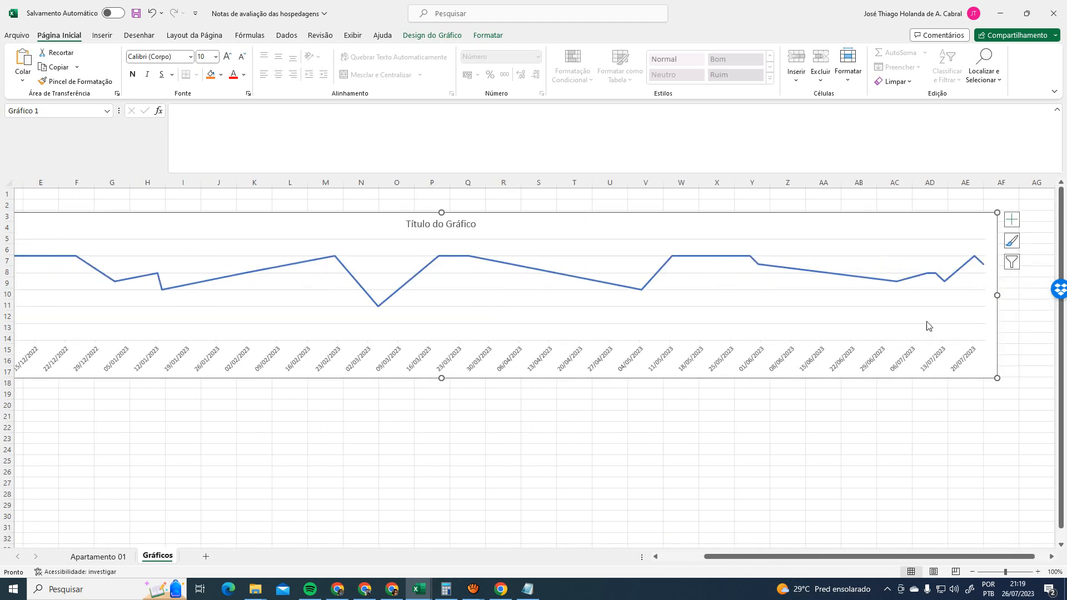
{"action": "left_click_drag", "start_coordinate": [998, 295], "coordinate": [1062, 293]}
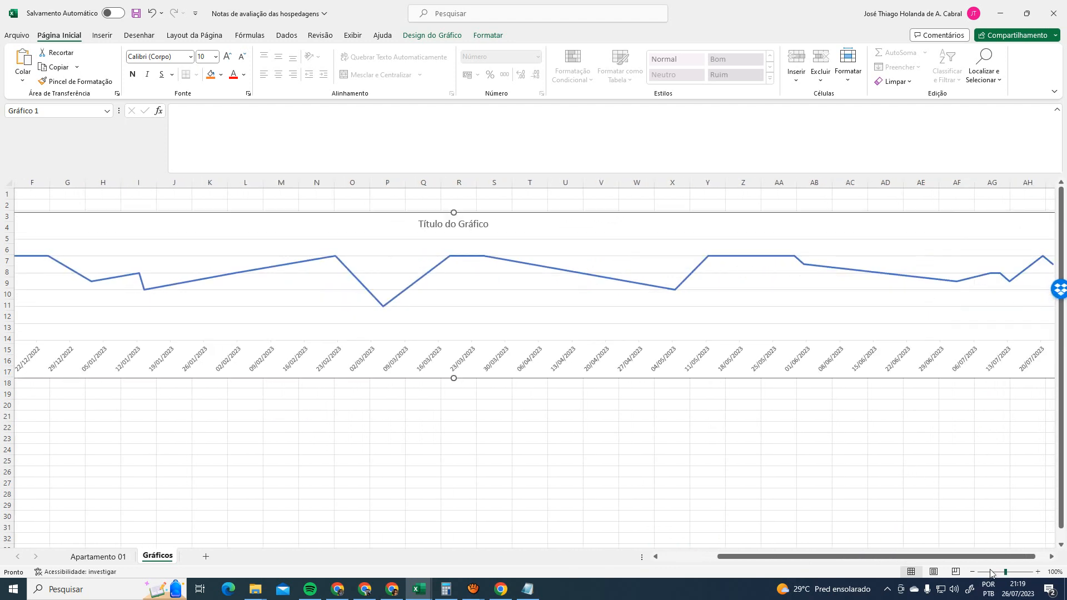
{"action": "left_click", "coordinate": [1048, 556]}
{"action": "left_click_drag", "start_coordinate": [997, 558], "coordinate": [971, 558]}
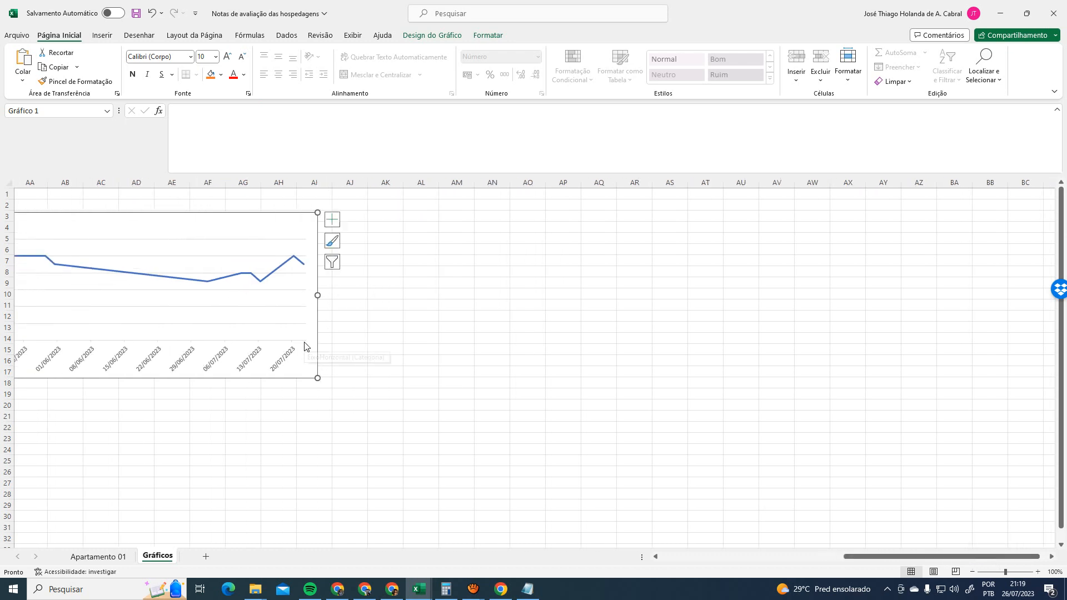
{"action": "left_click_drag", "start_coordinate": [317, 296], "coordinate": [1023, 295]}
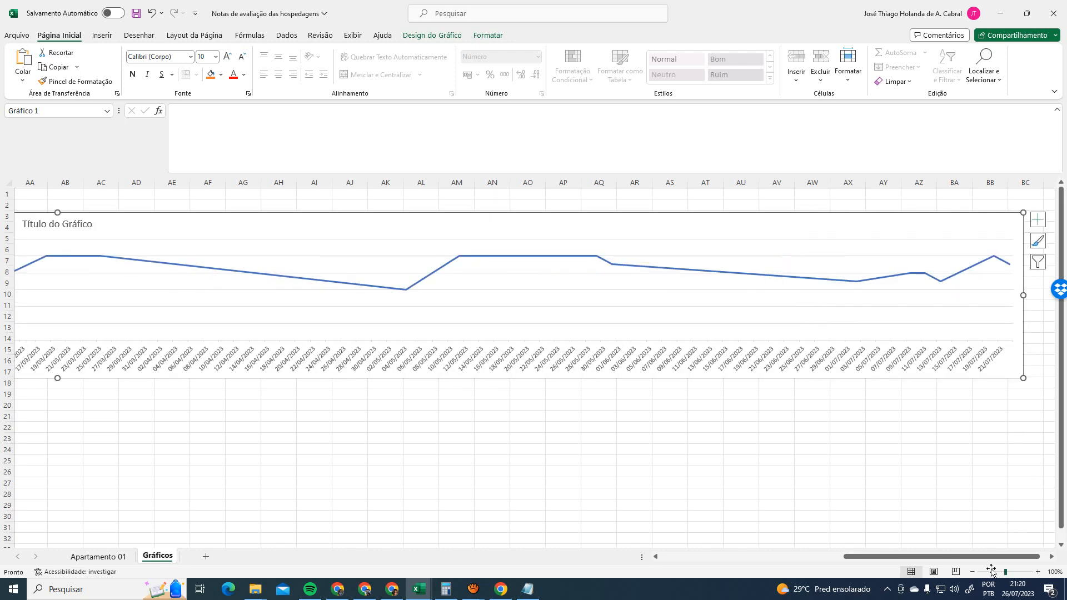
Extend the chart's right edge further, past column BI, to spread out the date axis
{"action": "left_click", "coordinate": [1051, 556]}
{"action": "left_click", "coordinate": [1051, 556]}
{"action": "left_click", "coordinate": [1051, 556]}
{"action": "left_click", "coordinate": [1051, 556]}
{"action": "left_click", "coordinate": [1051, 557]}
{"action": "left_click", "coordinate": [1051, 556]}
{"action": "left_click_drag", "start_coordinate": [812, 295], "coordinate": [1018, 296]}
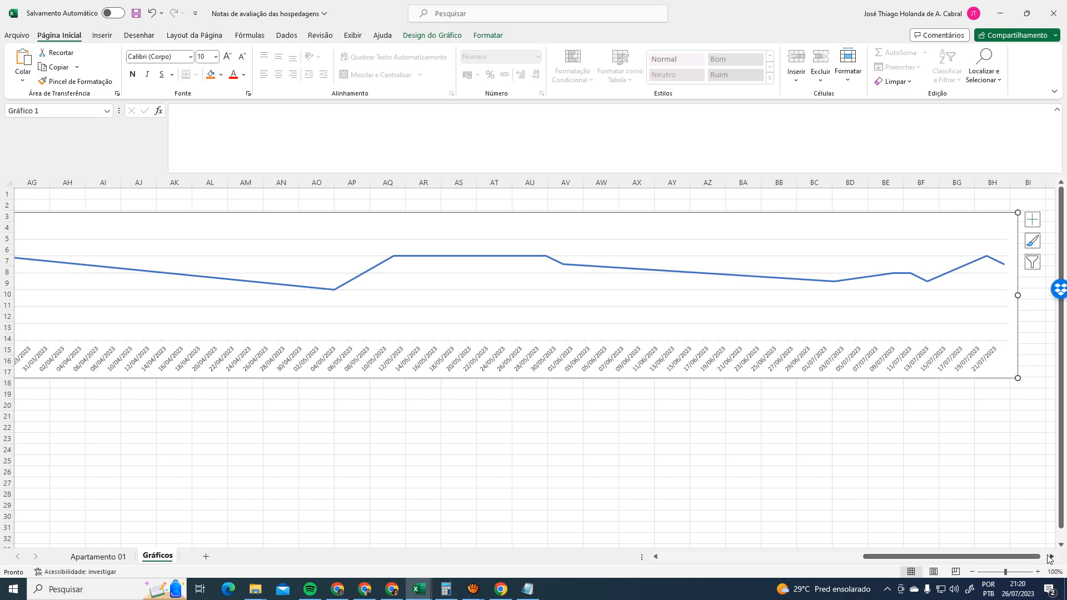
{"action": "left_click", "coordinate": [1049, 558]}
{"action": "left_click", "coordinate": [1049, 557]}
{"action": "left_click", "coordinate": [1049, 557]}
{"action": "left_click", "coordinate": [1049, 557]}
{"action": "left_click_drag", "start_coordinate": [874, 294], "coordinate": [1054, 296]}
Narrow the line chart until its right edge reaches about column Q
{"action": "left_click_drag", "start_coordinate": [1021, 557], "coordinate": [994, 557]}
{"action": "left_click_drag", "start_coordinate": [995, 294], "coordinate": [105, 292]}
{"action": "left_click", "coordinate": [779, 554]}
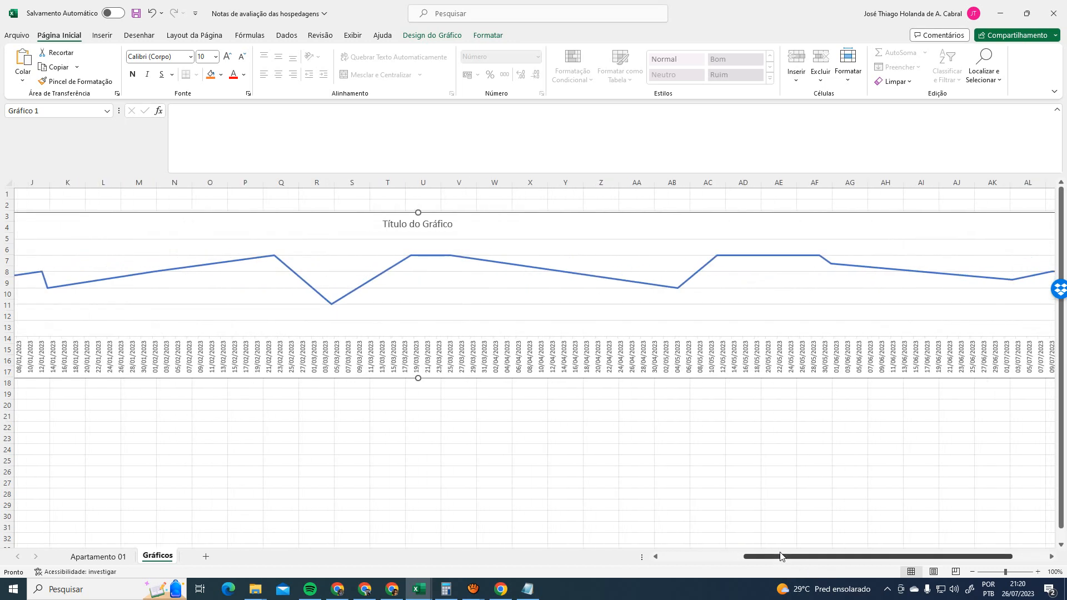
{"action": "left_click_drag", "start_coordinate": [987, 560], "coordinate": [1021, 561]}
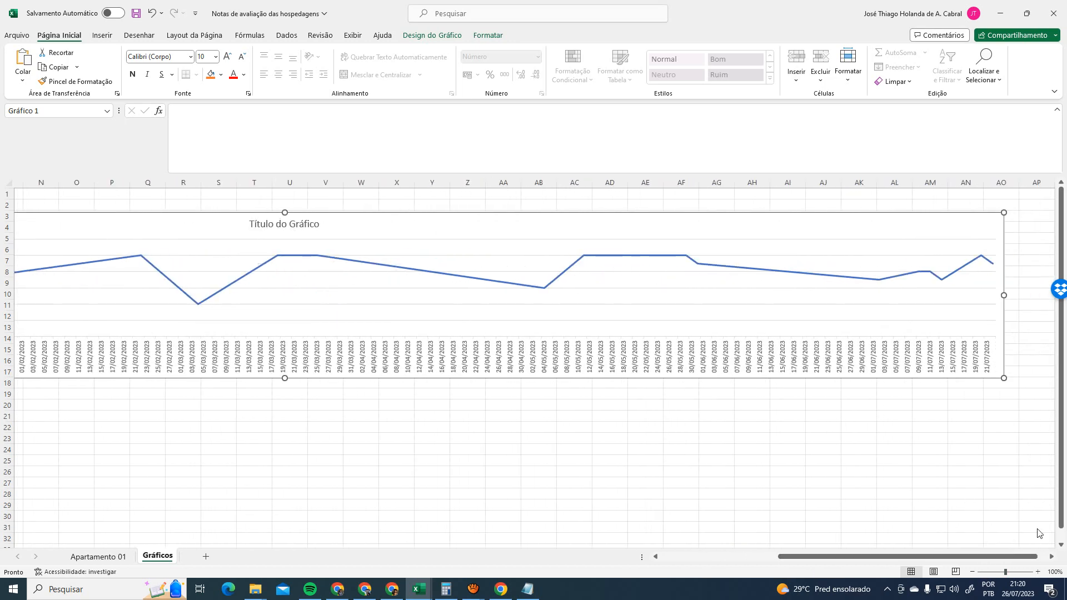
{"action": "left_click_drag", "start_coordinate": [1004, 296], "coordinate": [161, 300]}
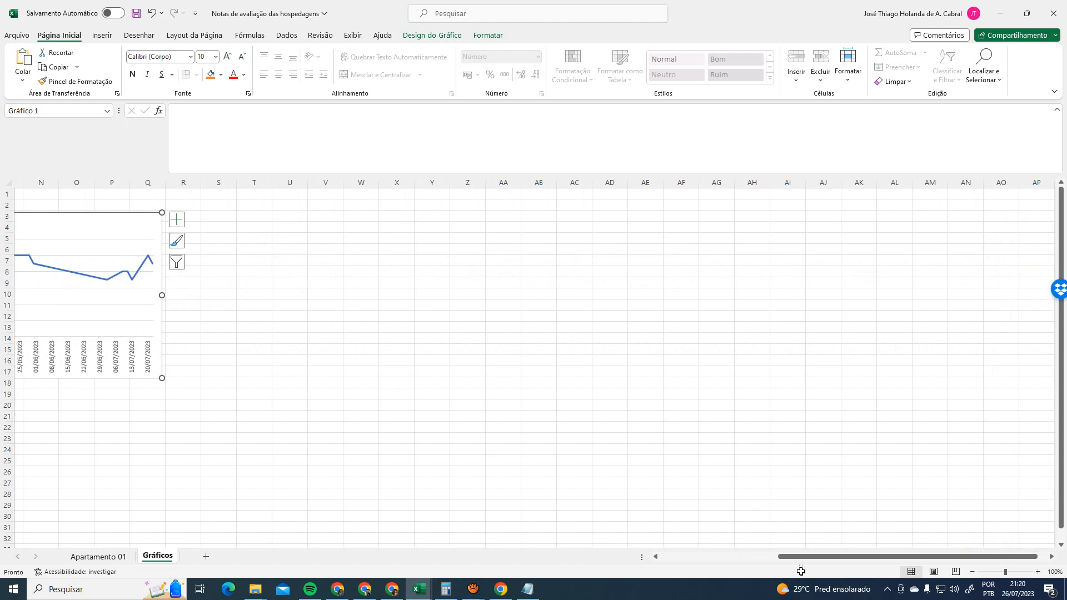
Narrow the chart further and reposition it to cover about columns G to T, rows 6 to 20
{"action": "left_click", "coordinate": [683, 557]}
{"action": "left_click_drag", "start_coordinate": [479, 239], "coordinate": [617, 261]}
{"action": "left_click_drag", "start_coordinate": [753, 318], "coordinate": [669, 318]}
{"action": "left_click_drag", "start_coordinate": [490, 257], "coordinate": [564, 262]}
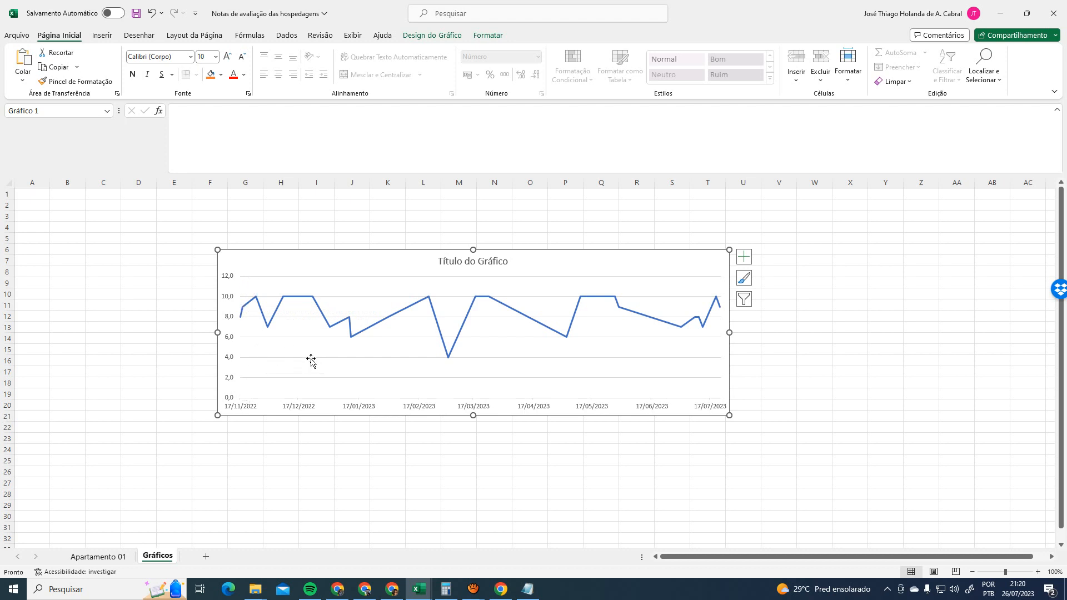
Set the chart title to "Avaliações das reservas de 17/11/2022 a 22/07/2023"
{"action": "double_click", "coordinate": [476, 266]}
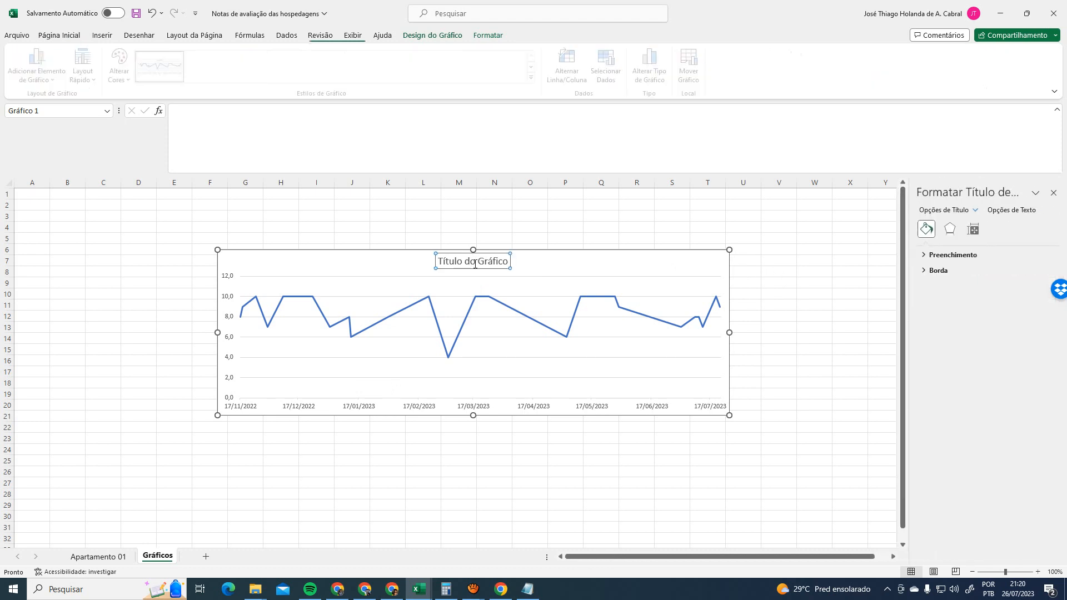
{"action": "double_click", "coordinate": [475, 265]}
{"action": "triple_click", "coordinate": [475, 266]}
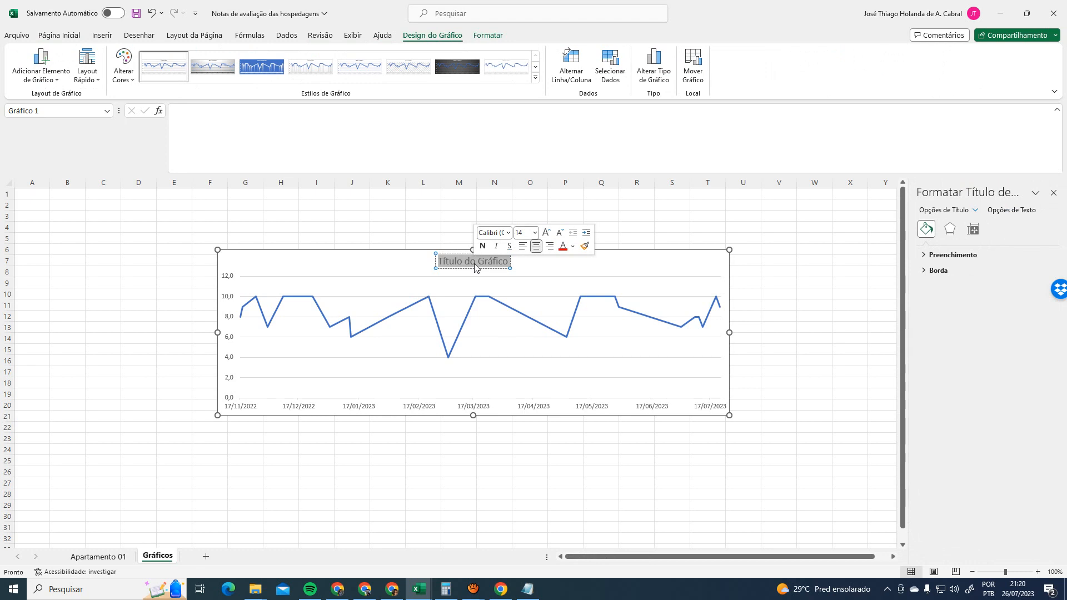
{"action": "type", "text": "Avaliações"}
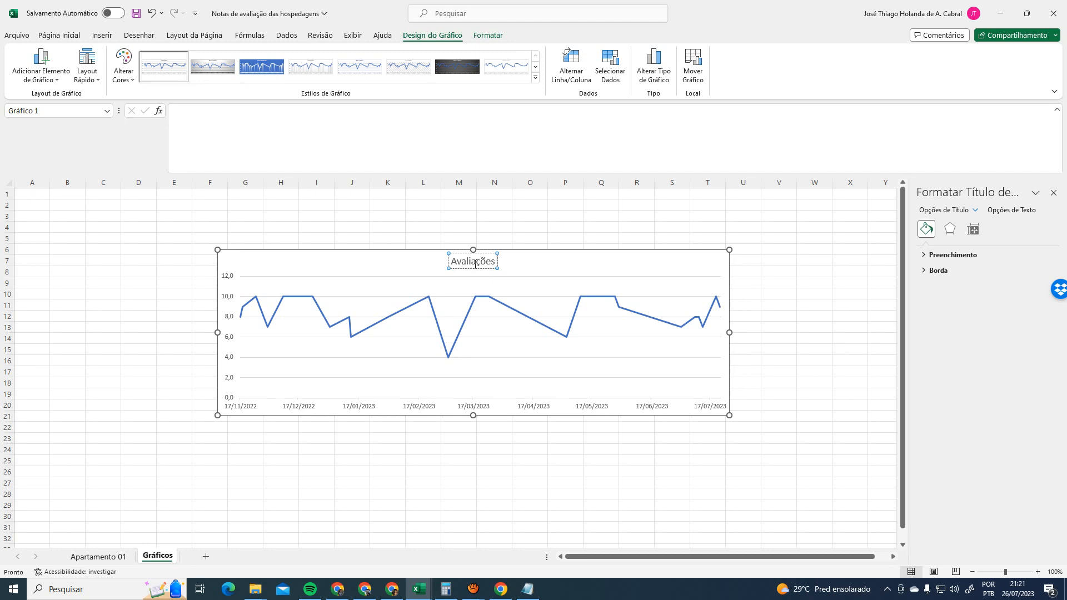
{"action": "type", "text": "das re"}
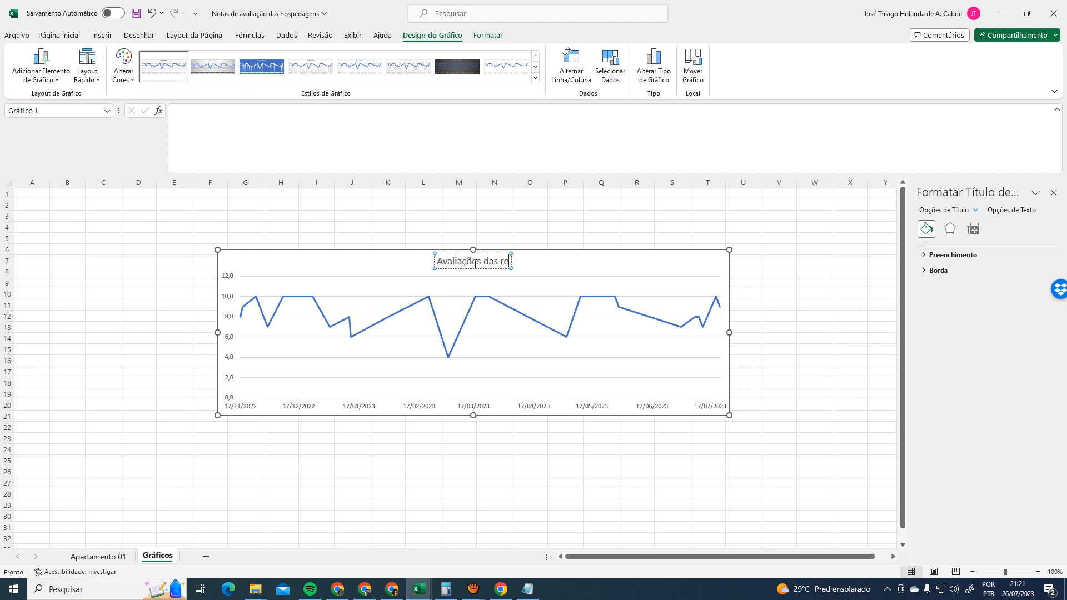
{"action": "type", "text": "servas de"}
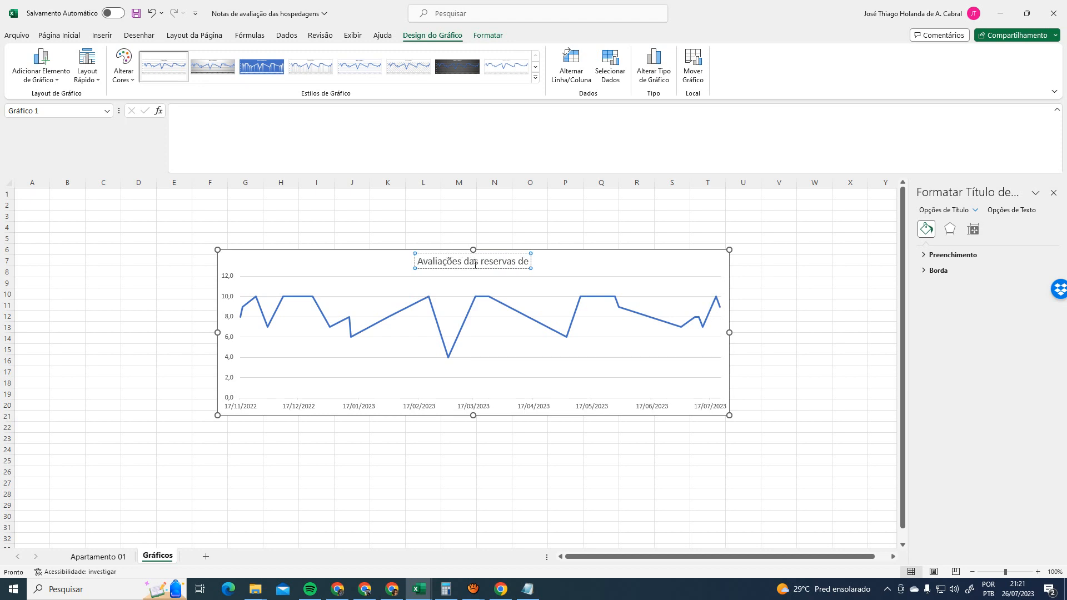
{"action": "type", "text": "17/1"}
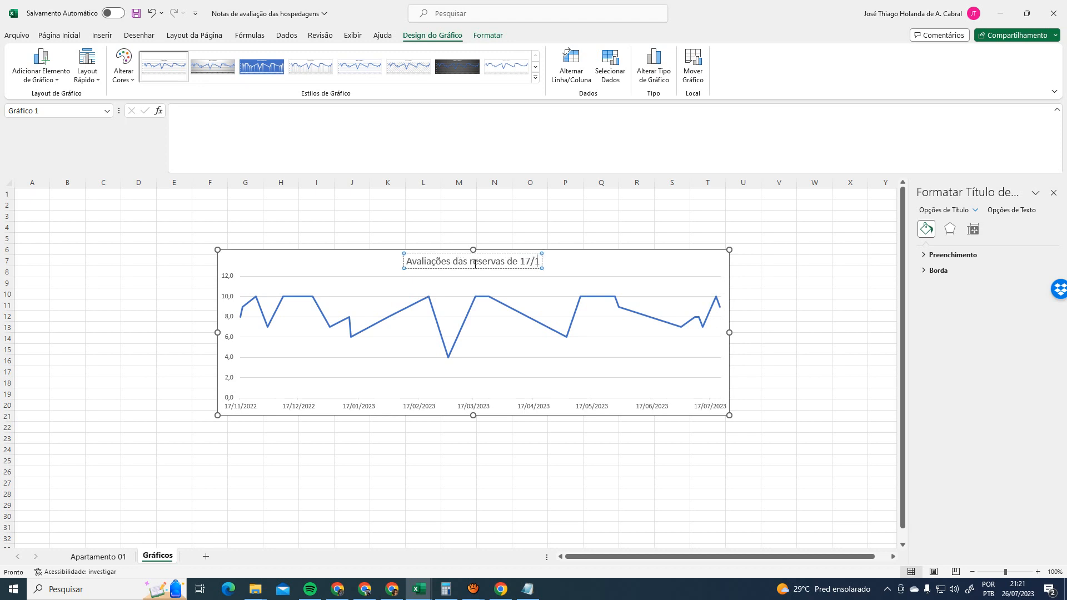
{"action": "type", "text": "1/2022"}
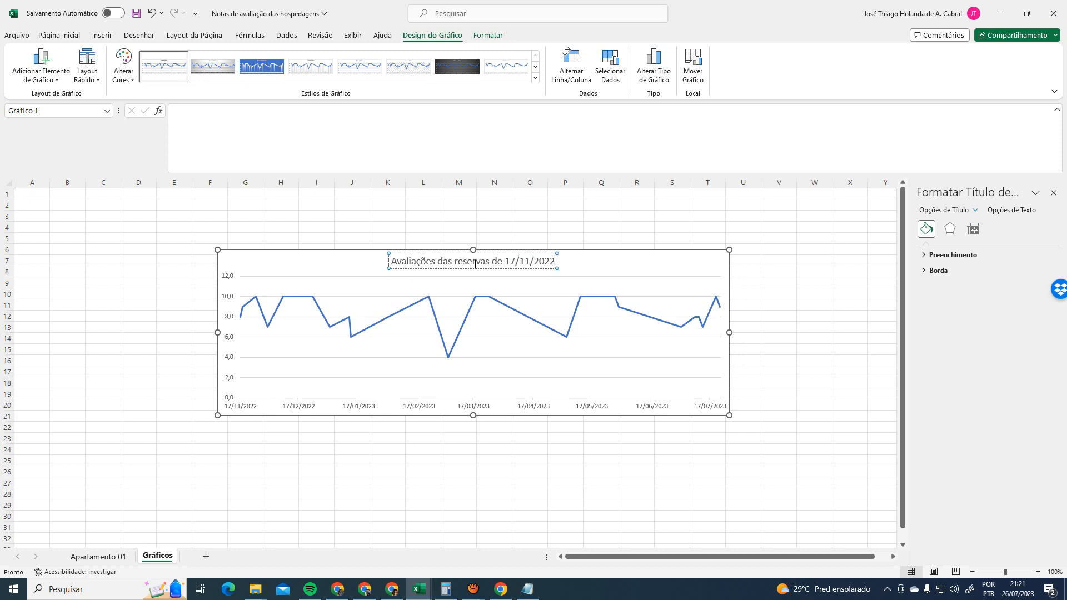
{"action": "type", "text": " a"}
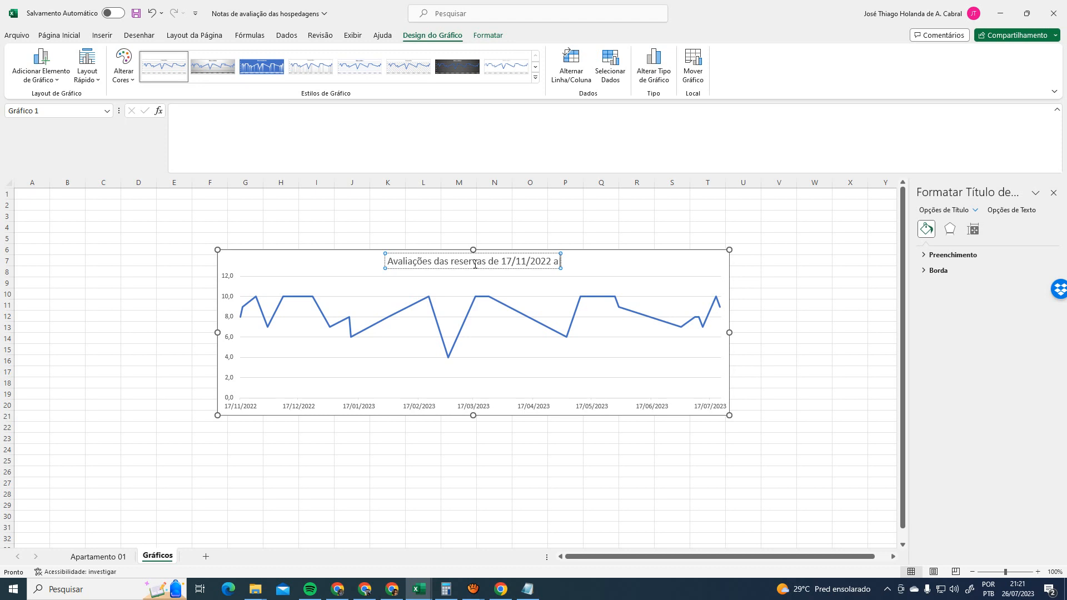
{"action": "type", "text": " 22/07/2023"}
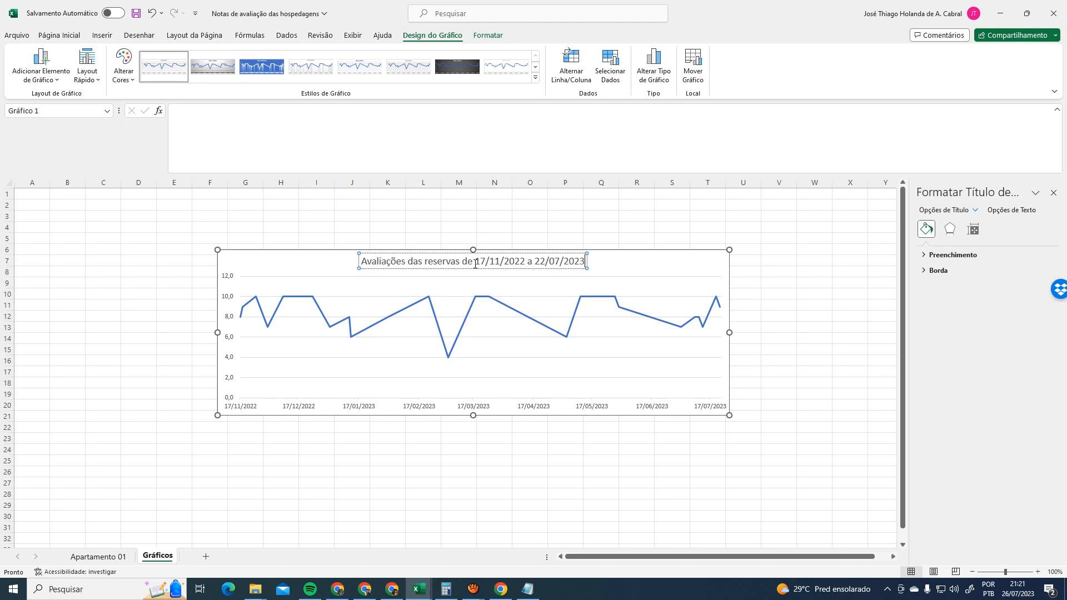
{"action": "left_click", "coordinate": [790, 265]}
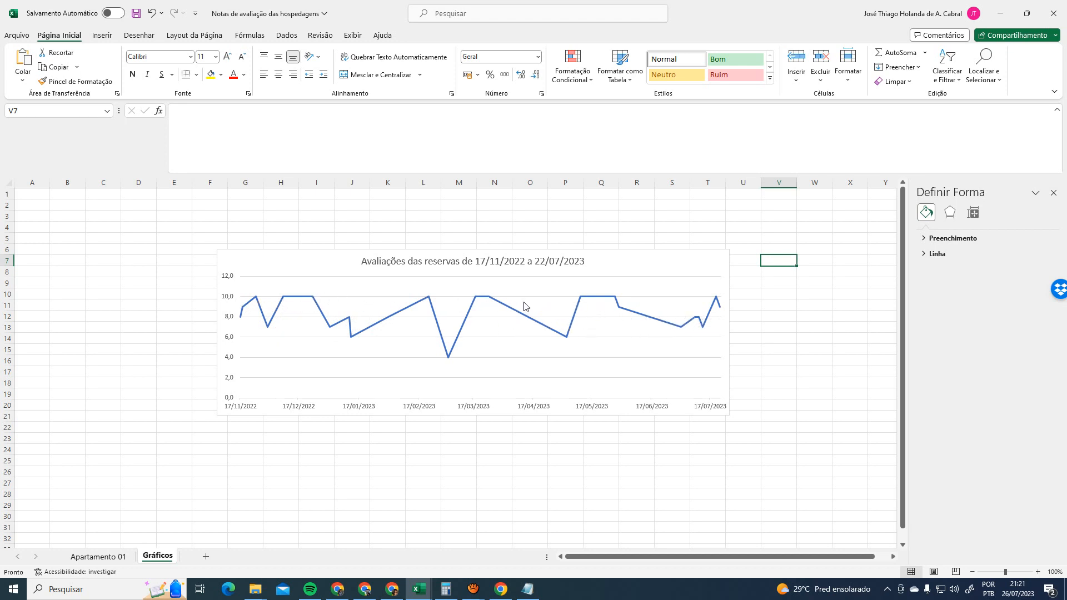
Inspect the chart's peak points and compare them with the reservation rows on the Apartamento 01 sheet
{"action": "mouse_move", "coordinate": [313, 301]}
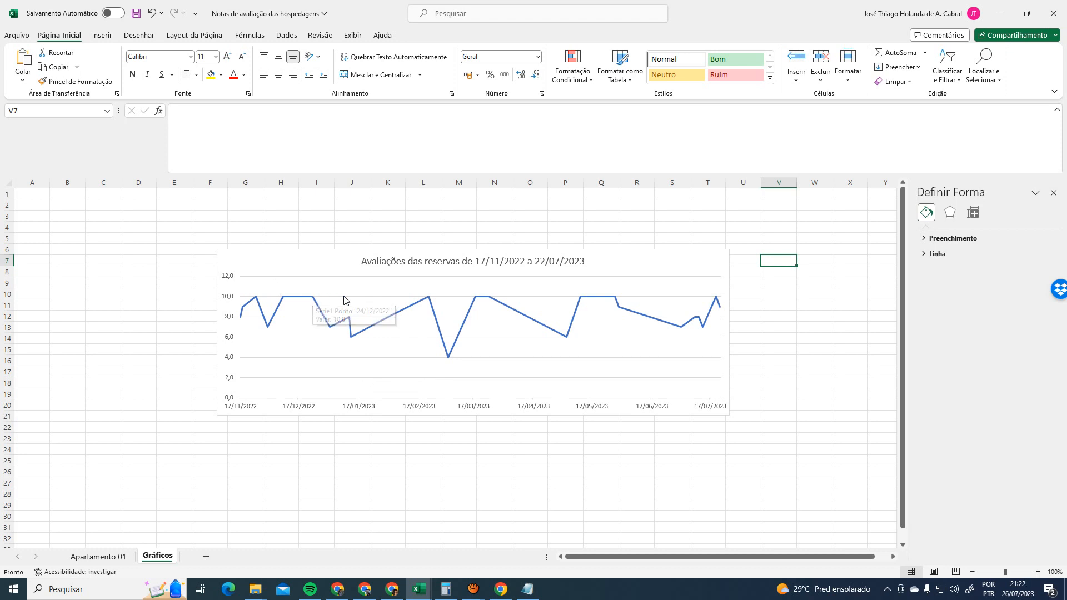
{"action": "mouse_move", "coordinate": [429, 302]}
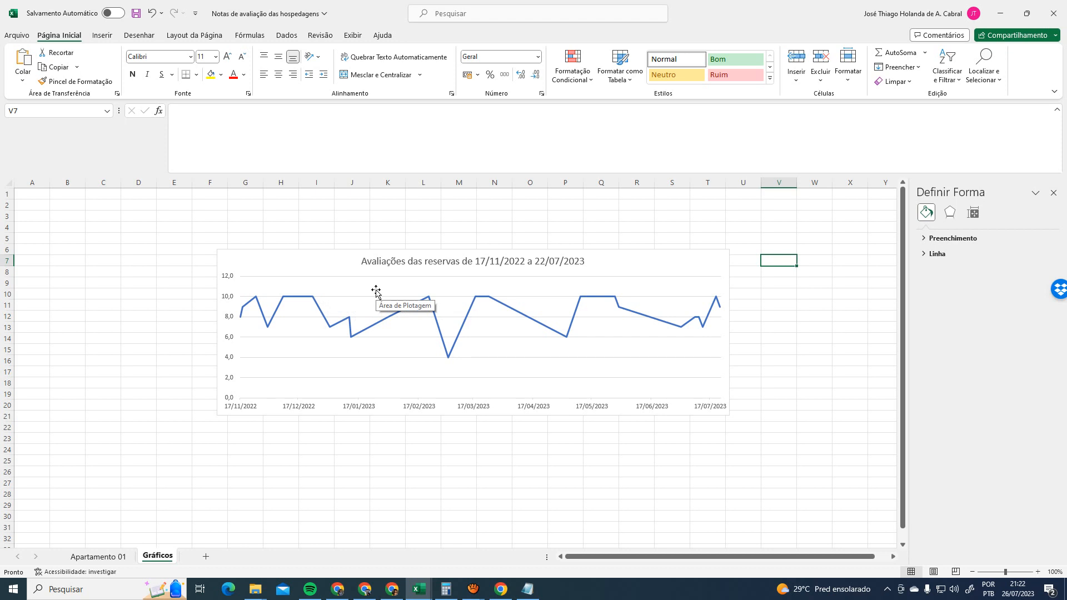
{"action": "left_click", "coordinate": [98, 556]}
{"action": "scroll", "coordinate": [312, 281], "scroll_direction": "down", "scroll_amount": 6}
{"action": "scroll", "coordinate": [320, 286], "scroll_direction": "up", "scroll_amount": 6}
{"action": "scroll", "coordinate": [355, 286], "scroll_direction": "down", "scroll_amount": 1, "text": "ctrl"}
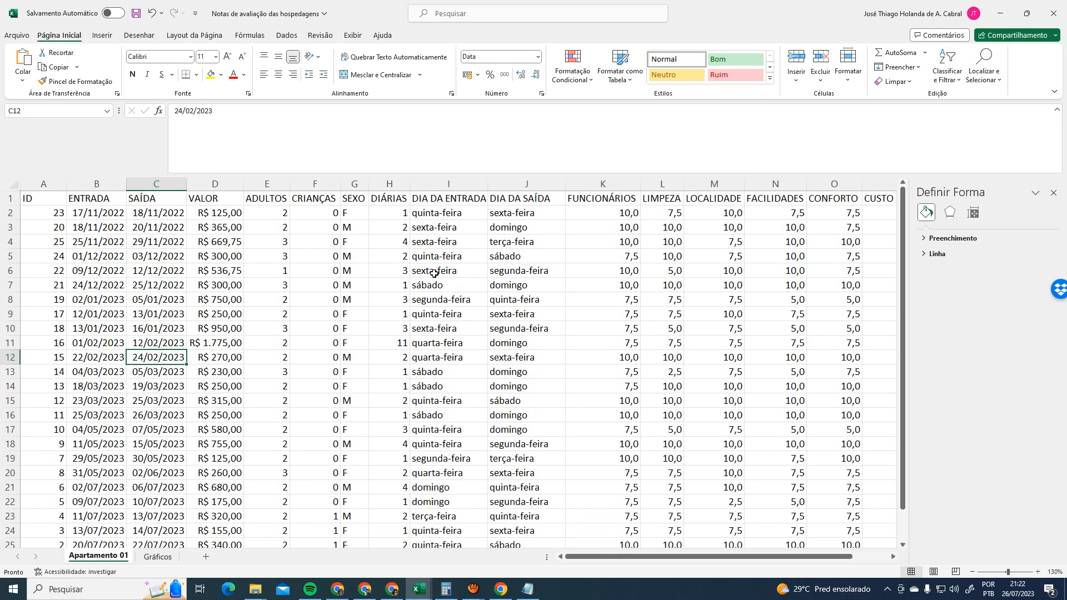
Return to the Gráficos sheet, check the Google Meet call briefly, and examine the values at the line chart's peak points
{"action": "left_click", "coordinate": [158, 556]}
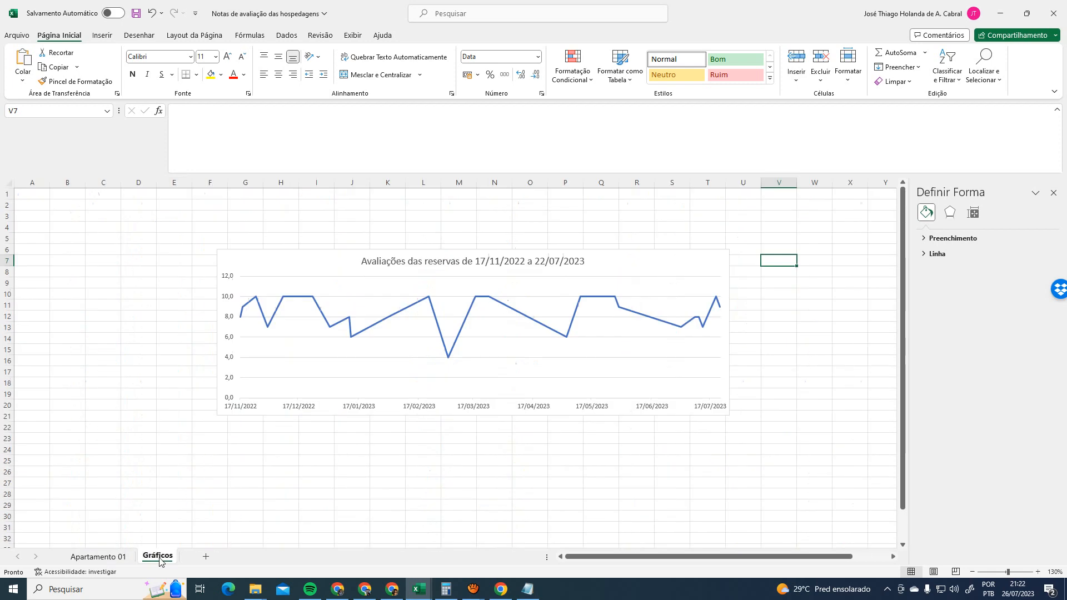
{"action": "scroll", "coordinate": [425, 356], "scroll_direction": "up", "scroll_amount": 2, "text": "ctrl"}
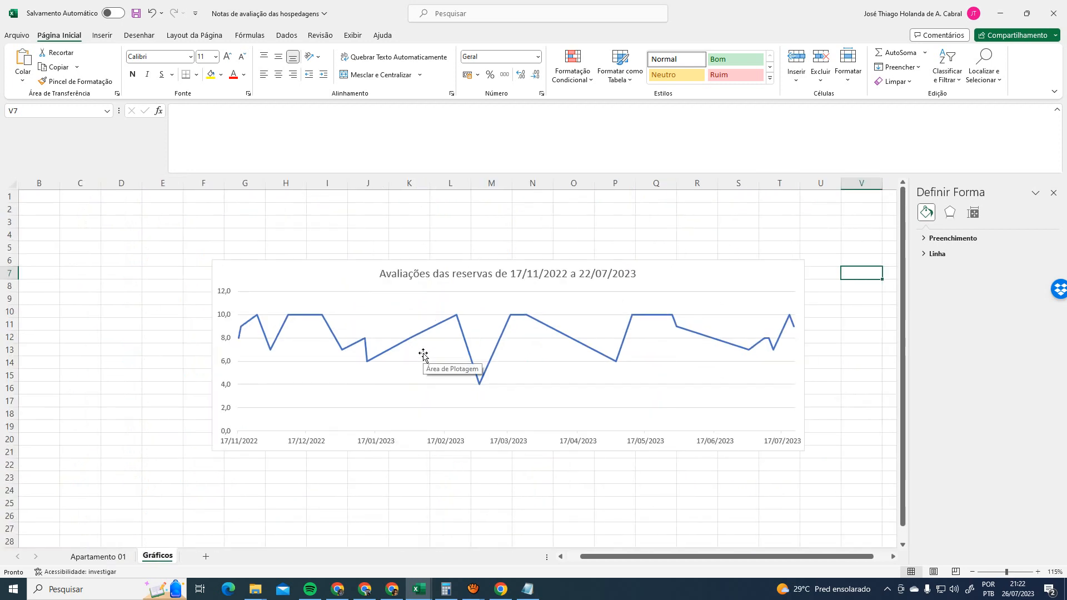
{"action": "left_click", "coordinate": [365, 589]}
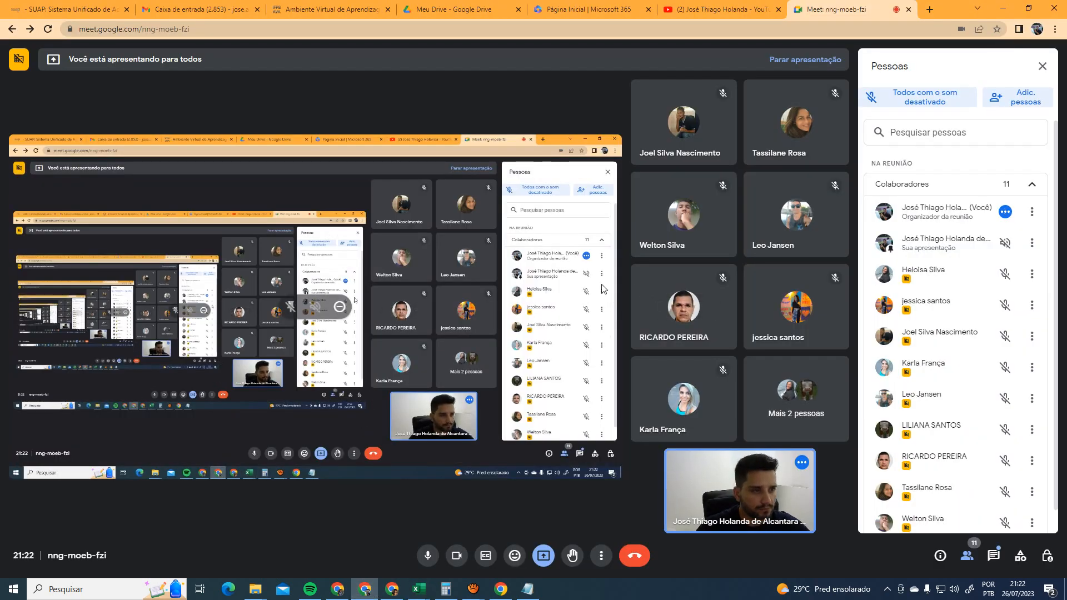
{"action": "left_click", "coordinate": [419, 589]}
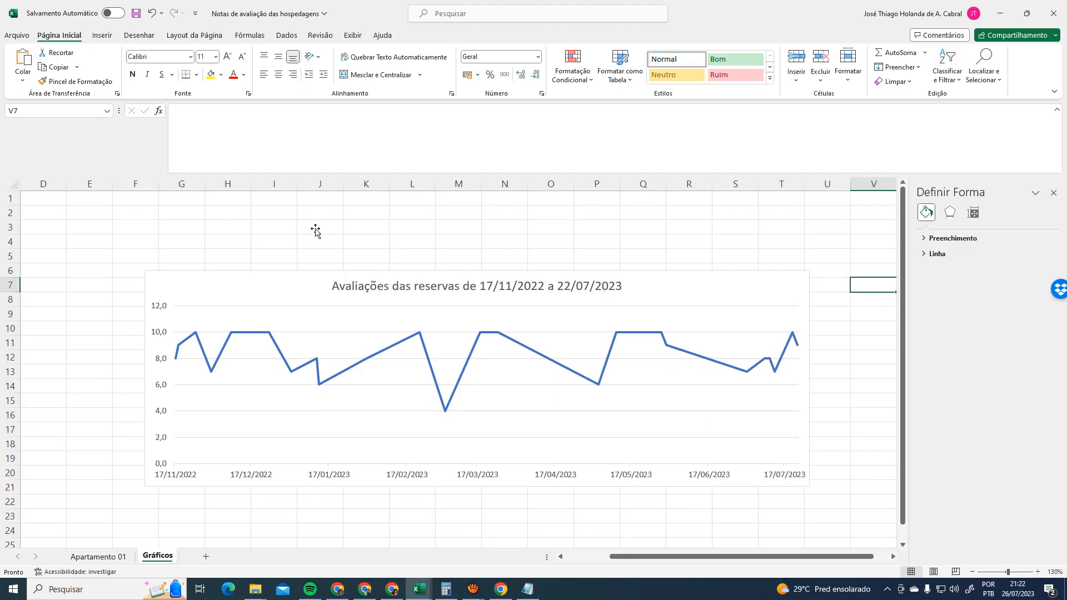
{"action": "mouse_move", "coordinate": [270, 333]}
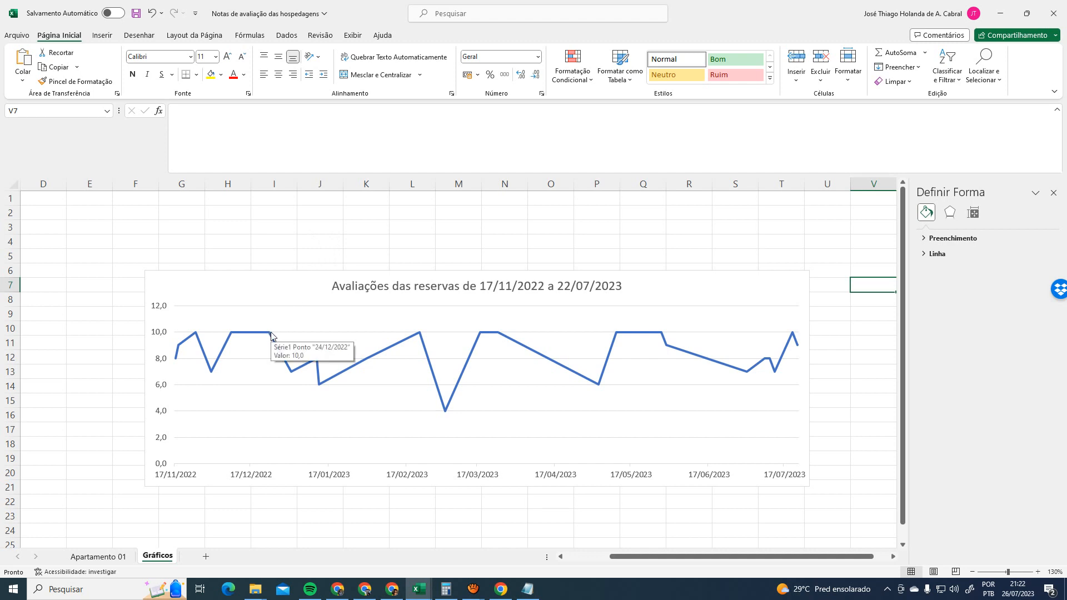
{"action": "mouse_move", "coordinate": [420, 334]}
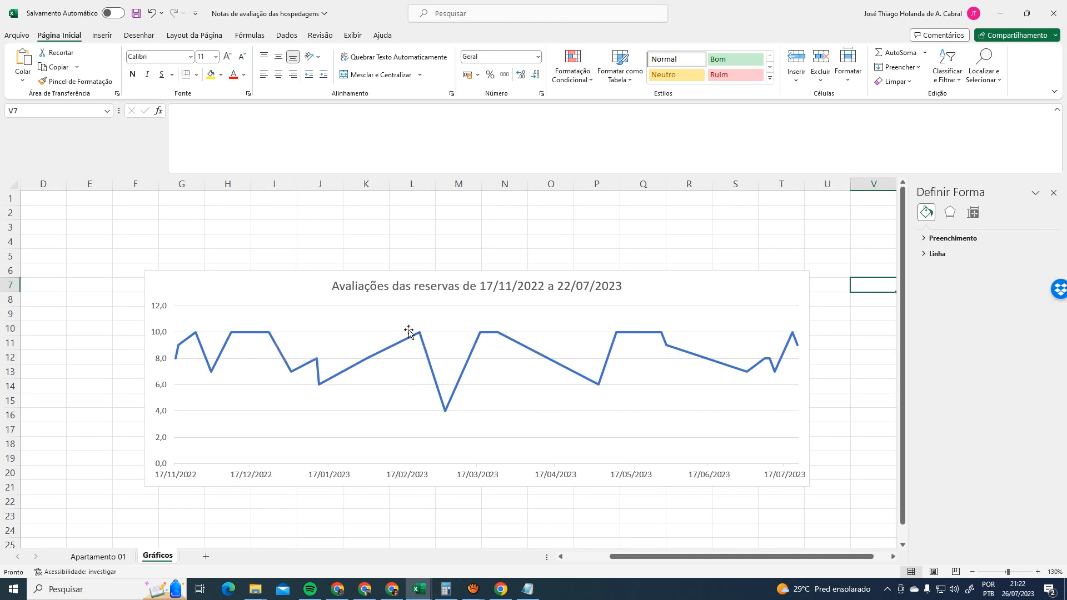
{"action": "key", "text": "alt+Tab"}
{"action": "key", "text": "alt+Tab"}
{"action": "left_click", "coordinate": [420, 593]}
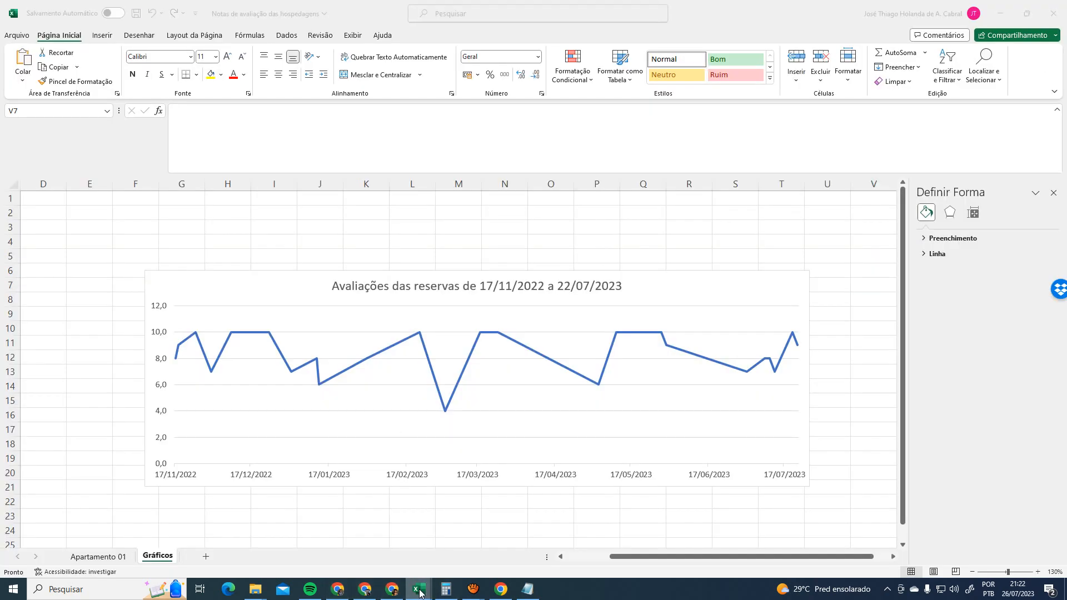
Examine the entry dates and category scores of the reservations from 24/12/2022 to 04/03/2023 on the Apartamento 01 sheet
{"action": "left_click", "coordinate": [478, 541]}
{"action": "left_click", "coordinate": [98, 556]}
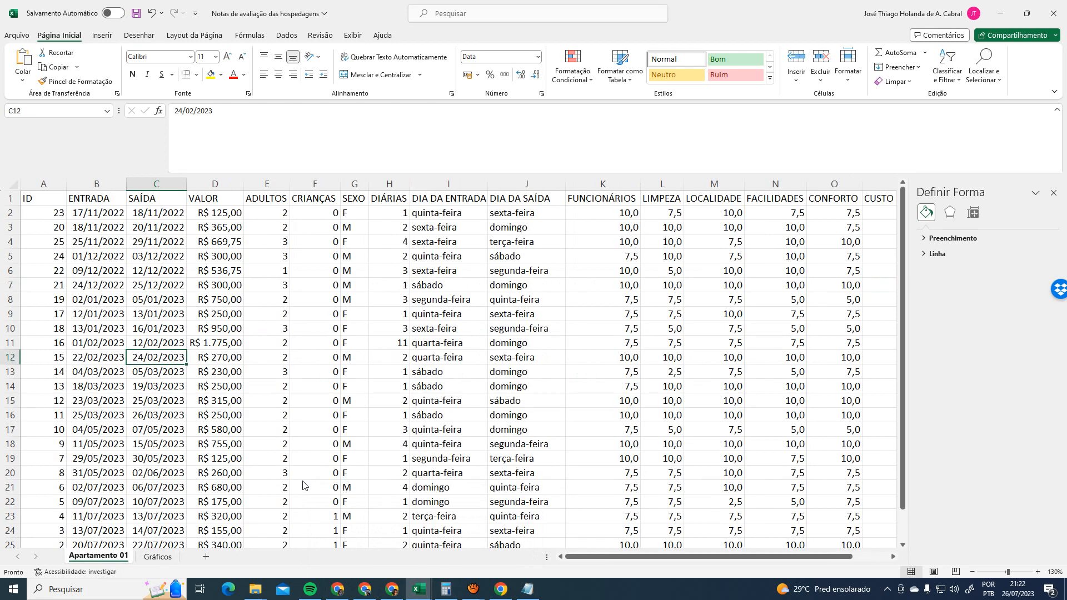
{"action": "key", "text": "Left"}
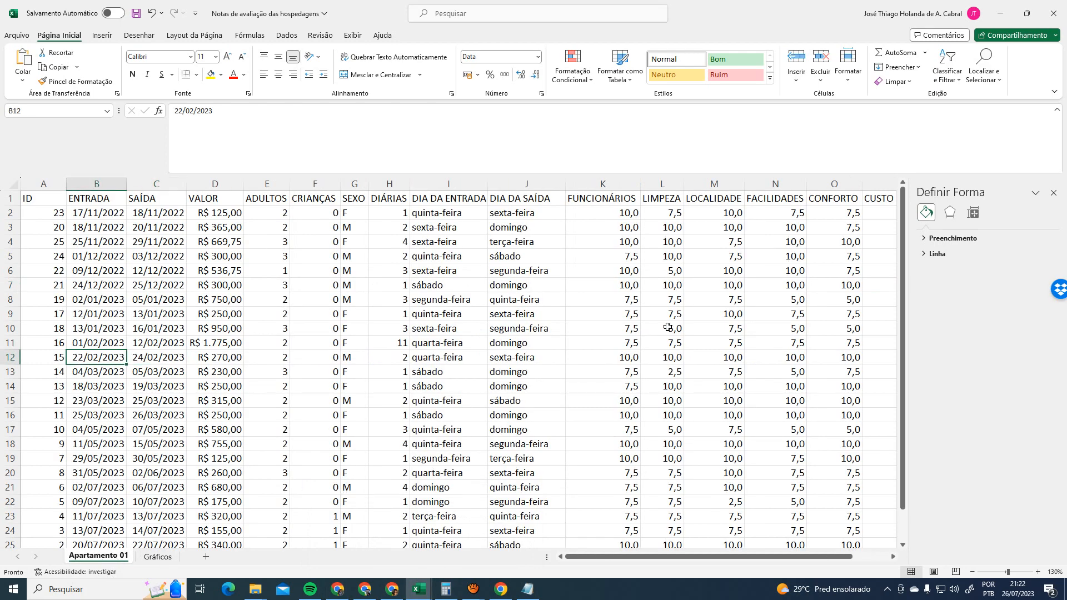
{"action": "key", "text": "Right"}
{"action": "key", "text": "Left"}
{"action": "key", "text": "Down"}
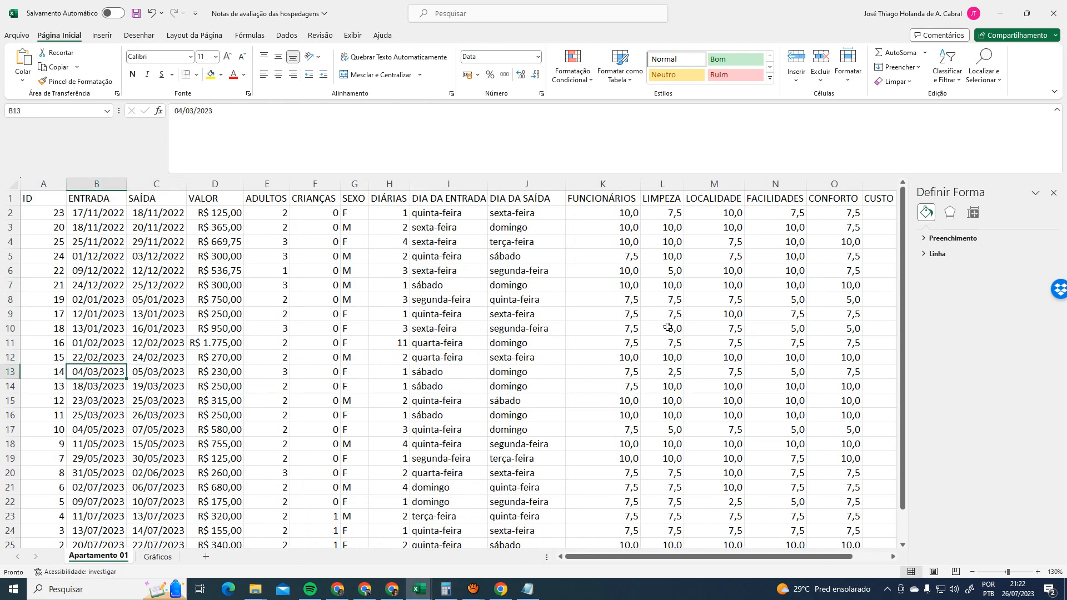
{"action": "key", "text": "Up"}
{"action": "key", "text": "Up"}
{"action": "key", "text": "Up"}
{"action": "key", "text": "Up"}
{"action": "key", "text": "Up"}
{"action": "key", "text": "Up"}
{"action": "key", "text": "Right"}
{"action": "key", "text": "Right"}
{"action": "key", "text": "Right"}
{"action": "key", "text": "Right"}
{"action": "key", "text": "Right"}
{"action": "key", "text": "Right"}
{"action": "key", "text": "Right"}
{"action": "key", "text": "Right"}
{"action": "key", "text": "Right"}
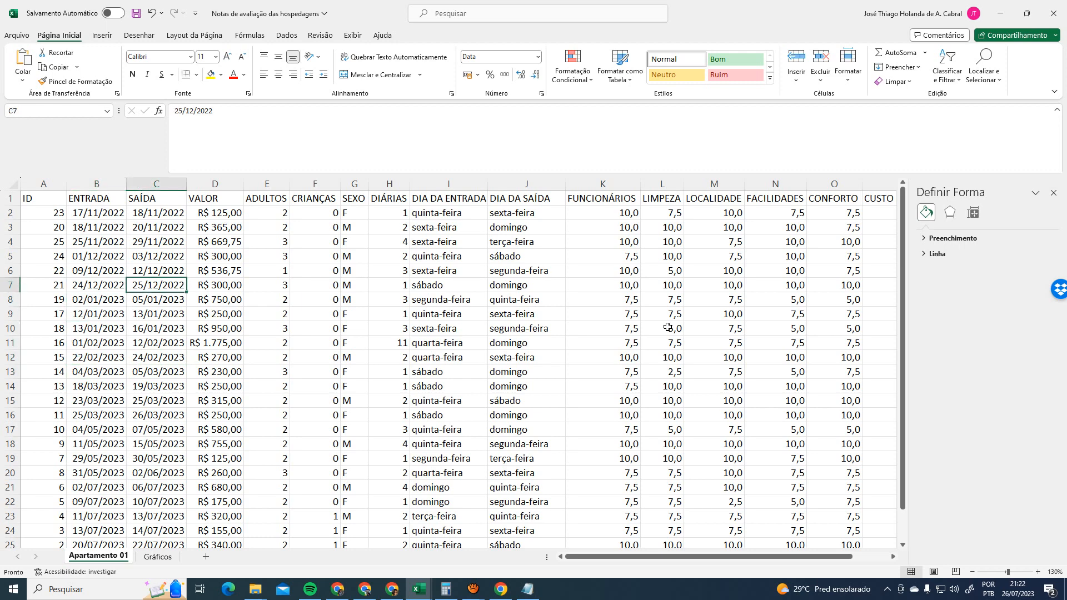
{"action": "key", "text": "Right"}
{"action": "key", "text": "Right"}
{"action": "key", "text": "Right"}
{"action": "key", "text": "Right"}
{"action": "key", "text": "Down"}
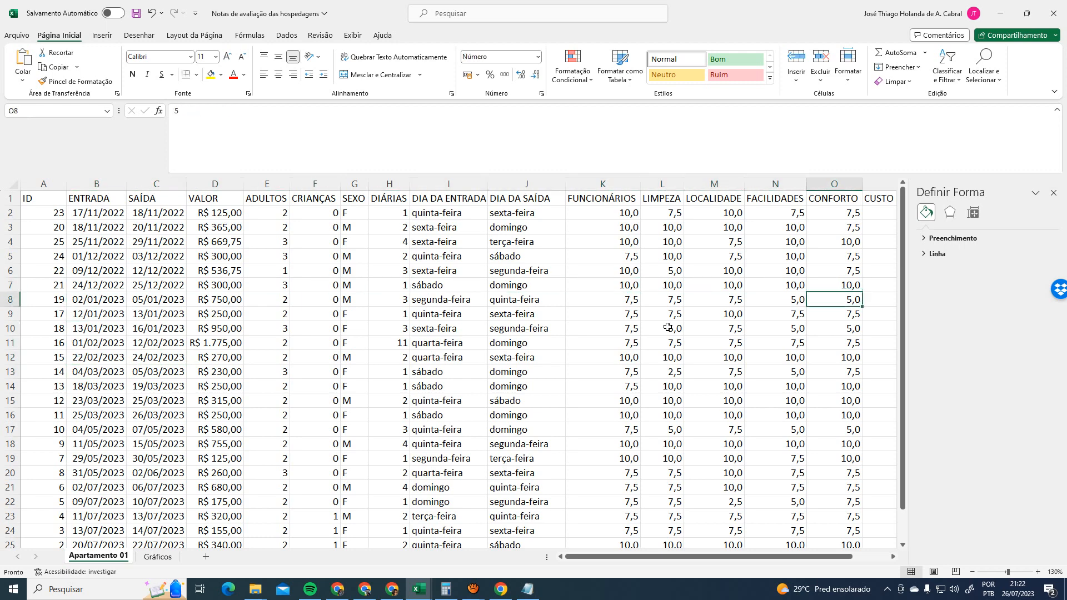
Highlight the 02/01/2023 reservation from ENTRADA through CONFORTO, cells B8:O8
{"action": "key", "text": "Left"}
{"action": "key", "text": "Left"}
{"action": "key", "text": "Left"}
{"action": "key", "text": "Left"}
{"action": "key", "text": "Left"}
{"action": "key", "text": "Left"}
{"action": "key", "text": "Left"}
{"action": "key", "text": "Left"}
{"action": "key", "text": "Left"}
{"action": "key", "text": "Left"}
{"action": "key", "text": "Left"}
{"action": "key", "text": "Left"}
{"action": "key", "text": "Left"}
{"action": "key", "text": "Left"}
{"action": "key", "text": "Right"}
{"action": "key", "text": "shift+Right"}
{"action": "key", "text": "shift+Right"}
{"action": "key", "text": "shift+Right"}
{"action": "key", "text": "shift+Right"}
{"action": "key", "text": "shift+Right"}
{"action": "key", "text": "shift+Right"}
{"action": "key", "text": "shift+Right"}
{"action": "key", "text": "shift+Right"}
{"action": "key", "text": "shift+Right"}
{"action": "key", "text": "shift+Right"}
{"action": "key", "text": "shift+Right"}
{"action": "key", "text": "shift+Right"}
{"action": "key", "text": "shift+Right"}
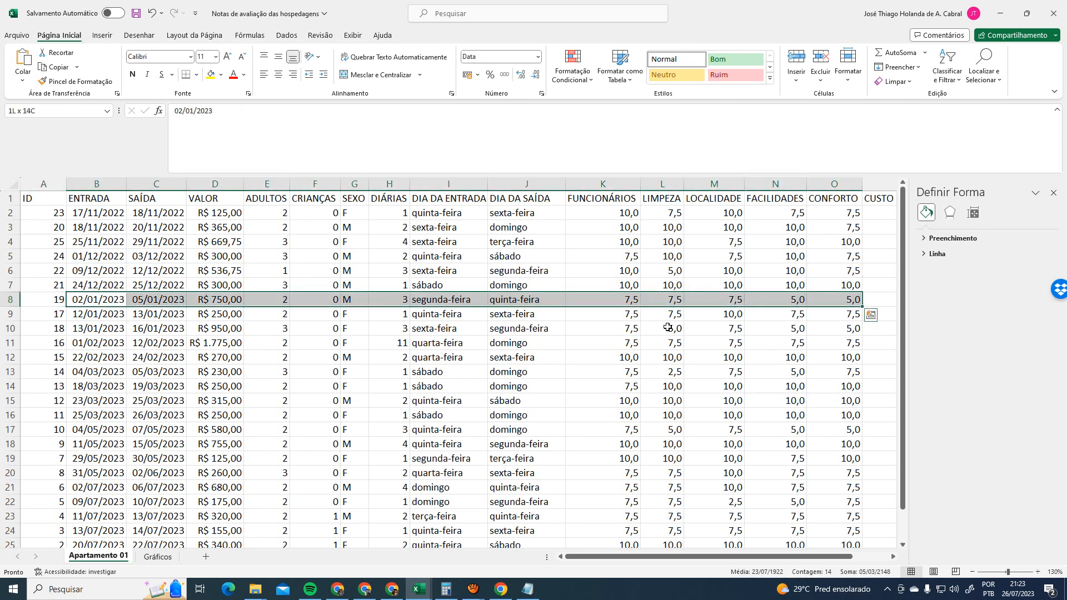
Highlight the four reservations from 02/01/2023 to 01/02/2023 across ENTRADA to CONFORTO, cells B8:O11
{"action": "left_click", "coordinate": [845, 357]}
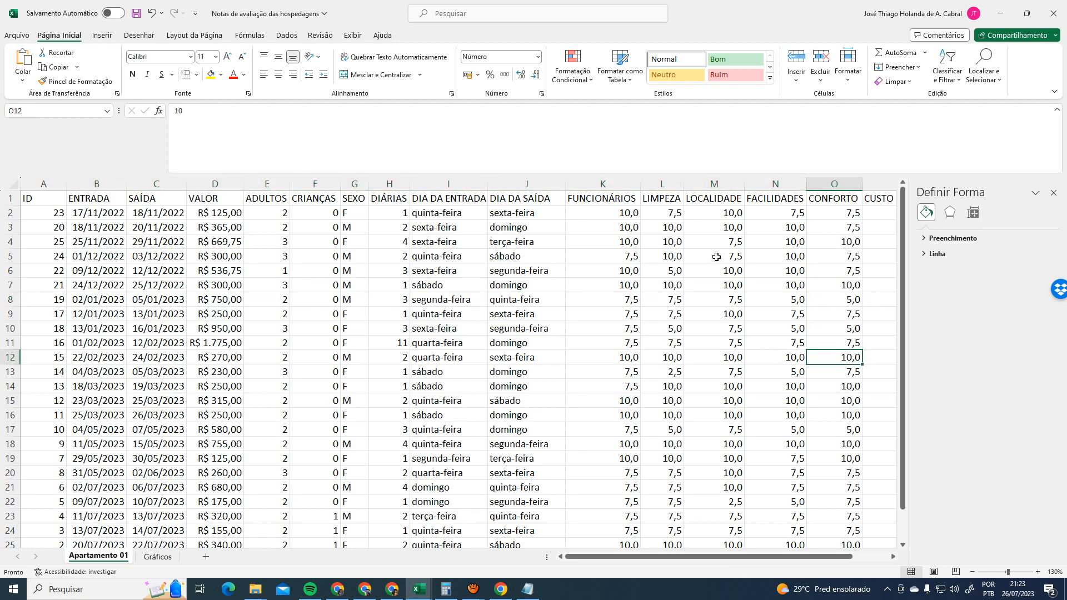
{"action": "key", "text": "Up"}
{"action": "key", "text": "Up"}
{"action": "key", "text": "Up"}
{"action": "key", "text": "Up"}
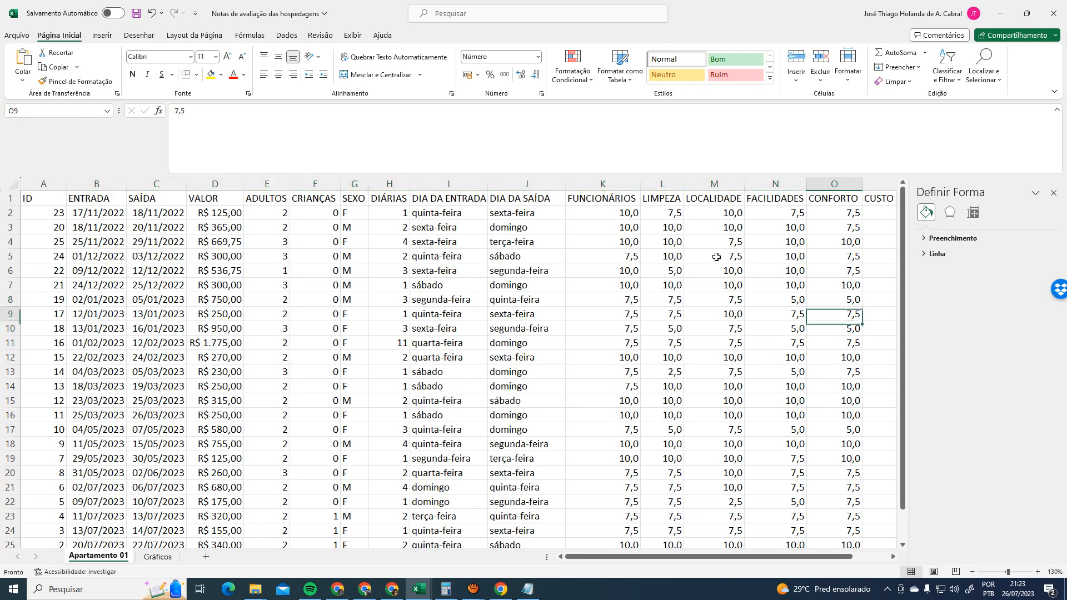
{"action": "key", "text": "shift+Down"}
{"action": "key", "text": "shift+Down"}
{"action": "key", "text": "shift+Down"}
{"action": "key", "text": "shift+Left"}
{"action": "key", "text": "shift+Left"}
{"action": "key", "text": "shift+Left"}
{"action": "key", "text": "shift+Left"}
{"action": "key", "text": "shift+Left"}
{"action": "key", "text": "shift+Left"}
{"action": "key", "text": "shift+Left"}
{"action": "key", "text": "shift+Left"}
{"action": "key", "text": "shift+Left"}
{"action": "key", "text": "shift+Left"}
{"action": "key", "text": "shift+Left"}
{"action": "key", "text": "shift+Left"}
{"action": "key", "text": "shift+Left"}
{"action": "key", "text": "shift+Left"}
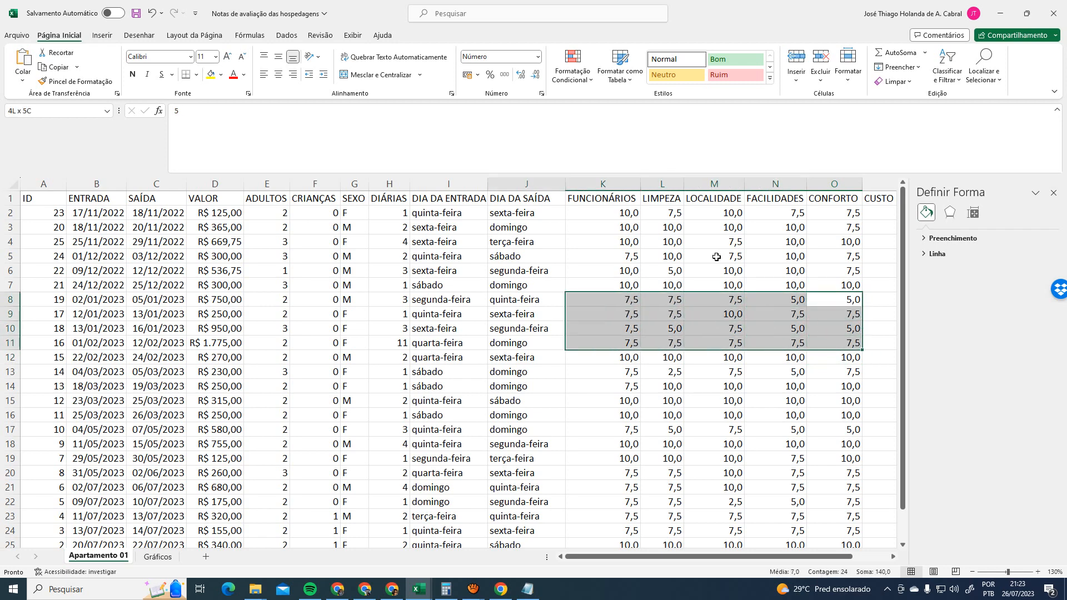
{"action": "key", "text": "shift+Right"}
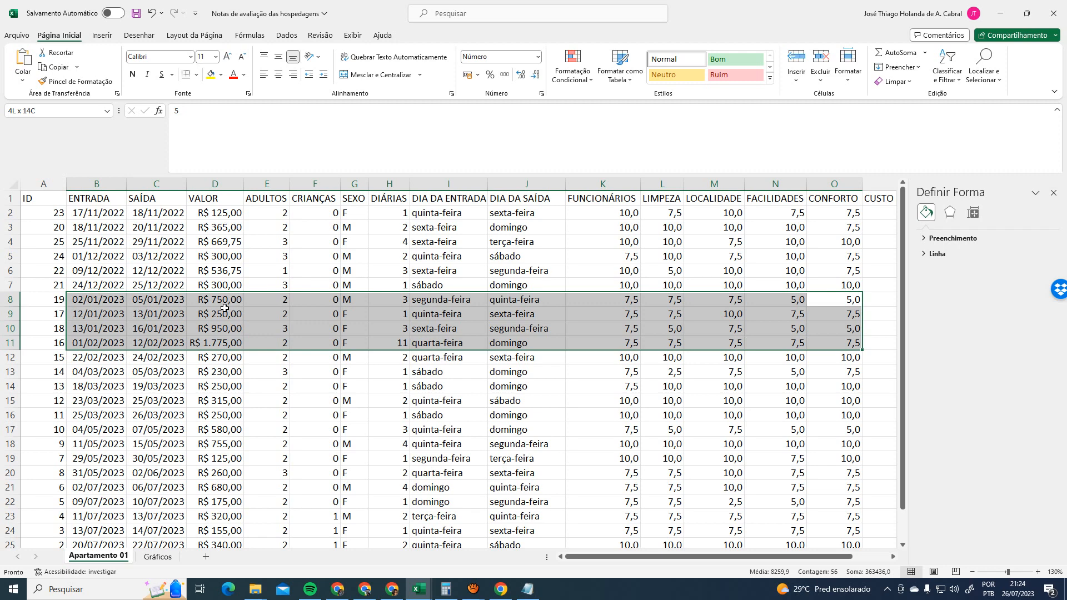
Compare the CONFORTO scores by highlighting O8:O11 and then O20:O24
{"action": "left_click", "coordinate": [617, 256]}
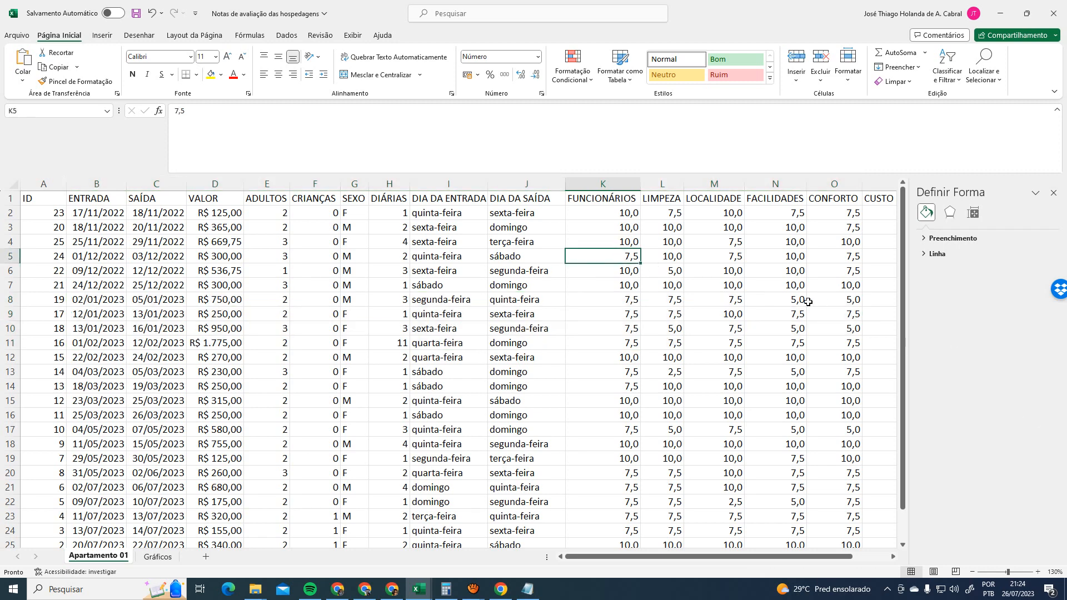
{"action": "left_click_drag", "start_coordinate": [837, 302], "coordinate": [848, 348]}
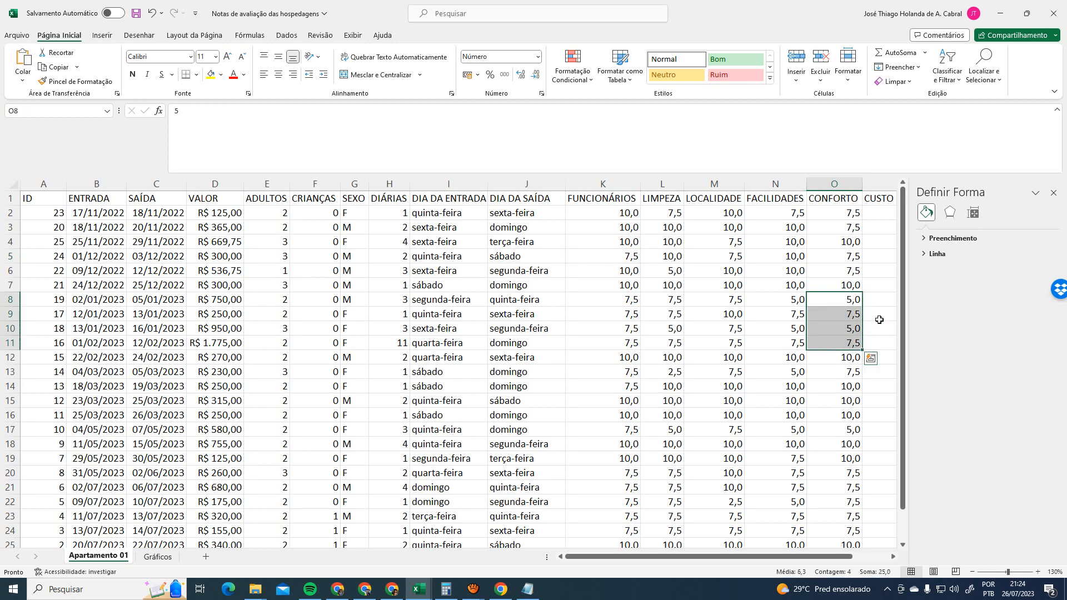
{"action": "scroll", "coordinate": [886, 307], "scroll_direction": "down", "scroll_amount": 1}
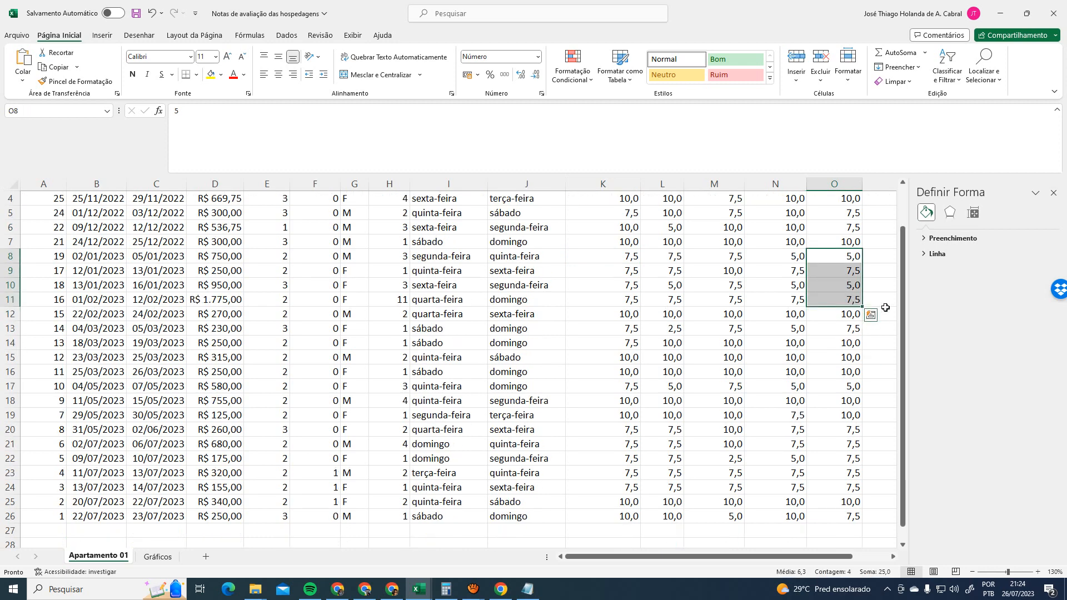
{"action": "left_click_drag", "start_coordinate": [848, 432], "coordinate": [845, 489]}
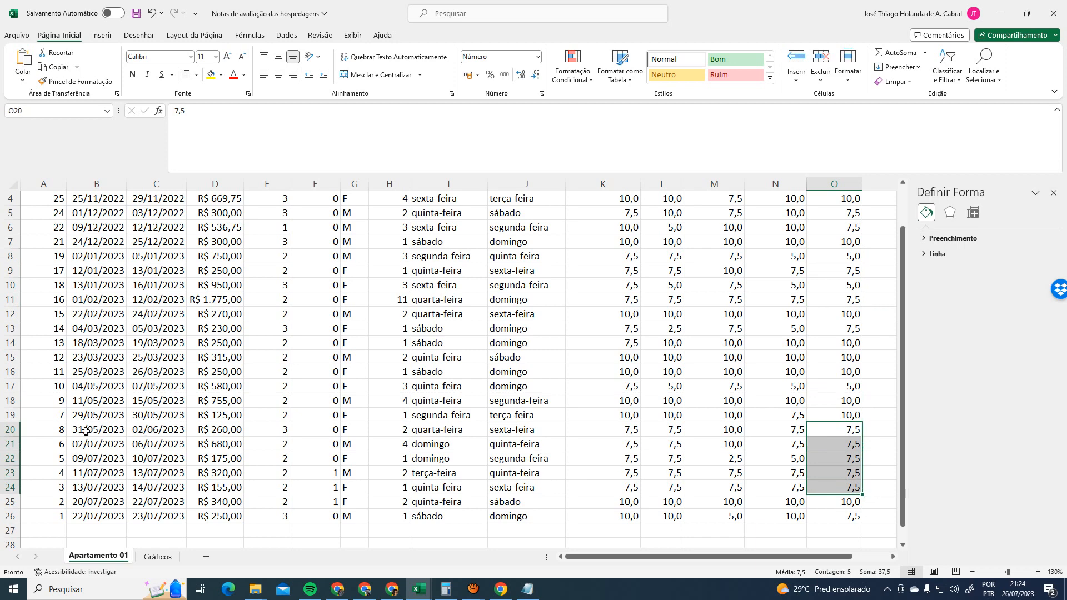
Highlight the five reservations from 31/05/2023 to 13/07/2023 across ENTRADA to CONFORTO, cells B20:O24
{"action": "left_click_drag", "start_coordinate": [86, 431], "coordinate": [222, 458]}
{"action": "left_click_drag", "start_coordinate": [315, 473], "coordinate": [839, 491]}
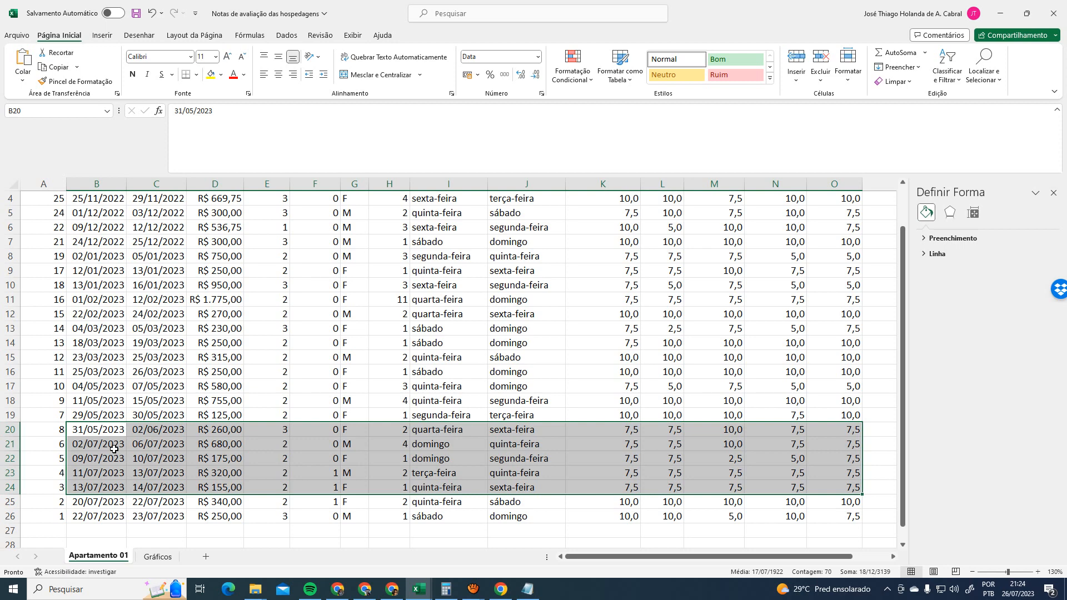
{"action": "scroll", "coordinate": [859, 392], "scroll_direction": "up", "scroll_amount": 1}
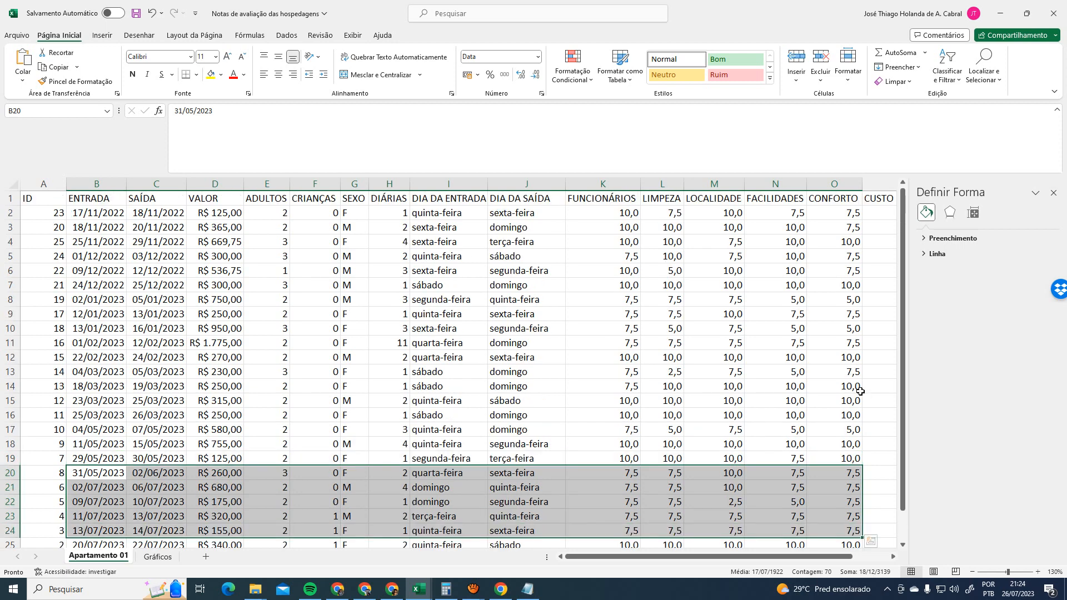
On the Gráficos sheet, examine the line chart's points for 29/05/2023, early January 2023 and the February peak
{"action": "left_click", "coordinate": [158, 556]}
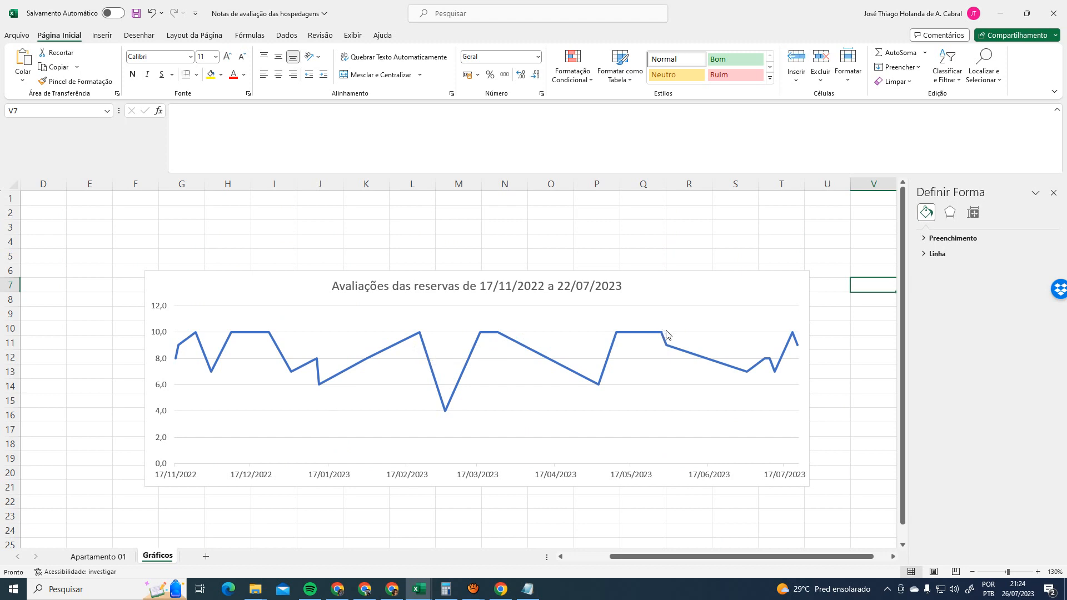
{"action": "mouse_move", "coordinate": [663, 337]}
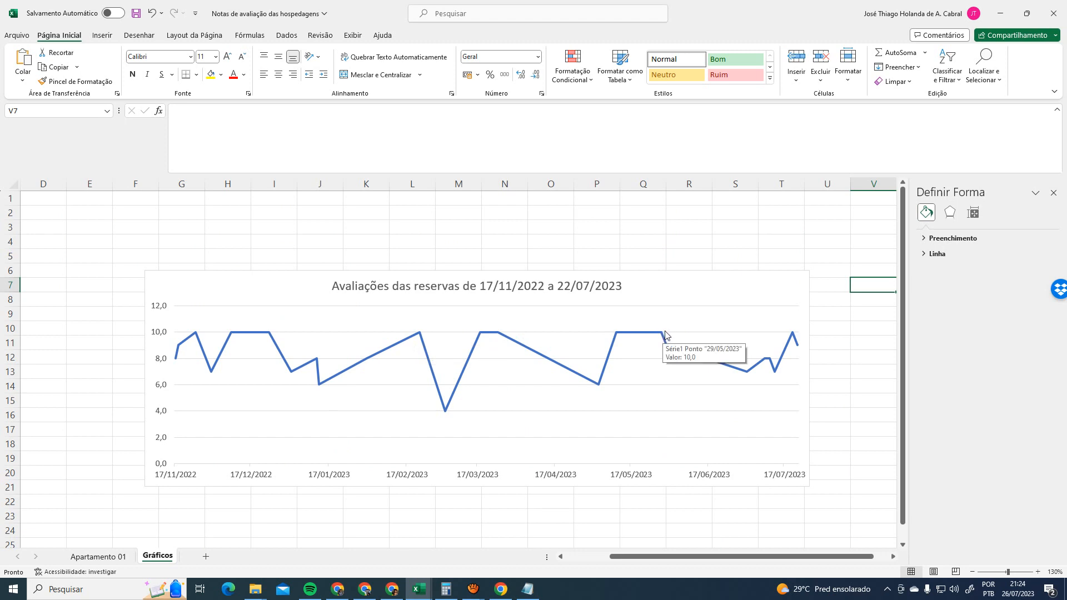
{"action": "mouse_move", "coordinate": [792, 335]}
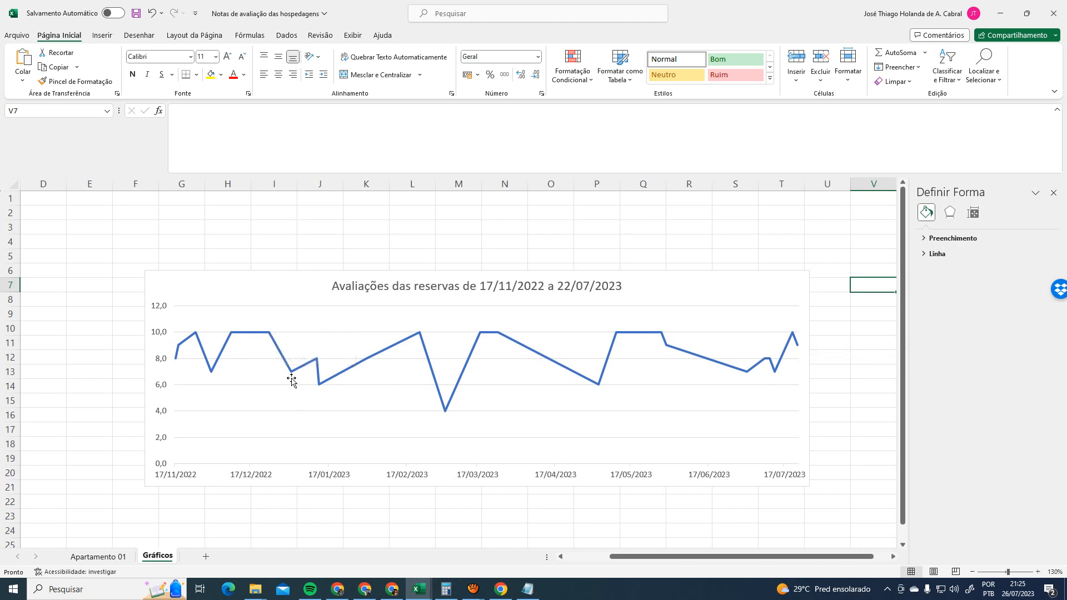
{"action": "mouse_move", "coordinate": [291, 376]}
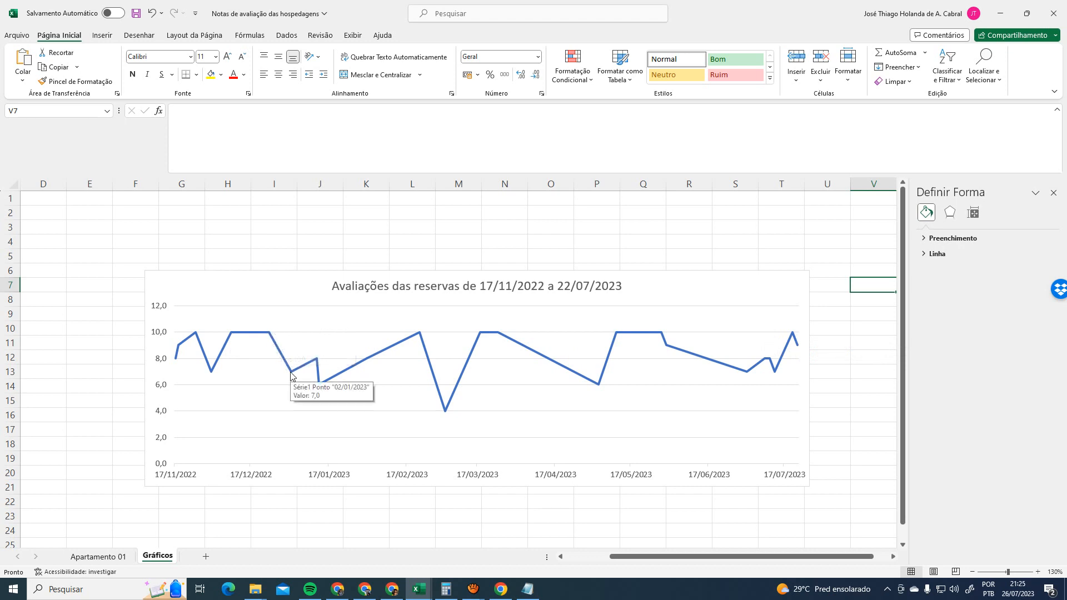
{"action": "mouse_move", "coordinate": [315, 362]}
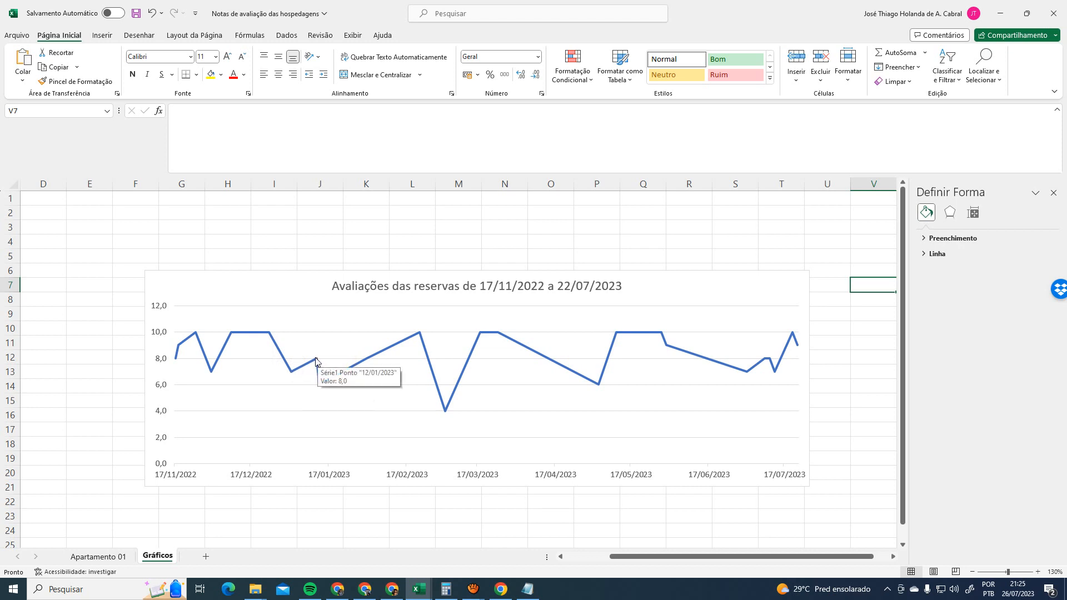
{"action": "mouse_move", "coordinate": [321, 384]}
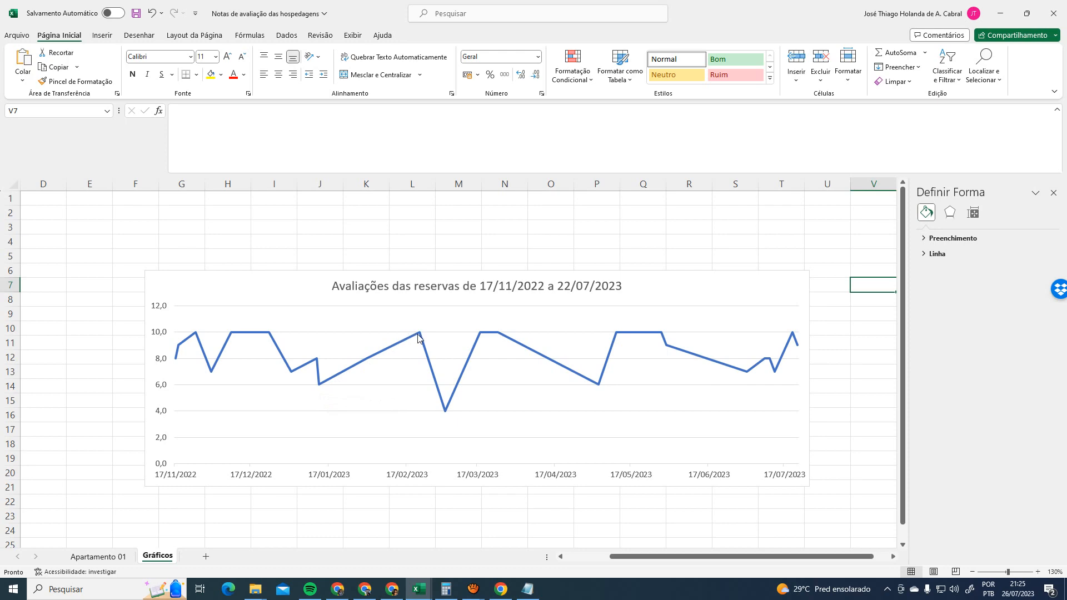
{"action": "mouse_move", "coordinate": [418, 334]}
Check the Google Meet call briefly, then return to the Apartamento 01 sheet and view the CUSTO BENEFÍCIO and AVALIAÇÃO columns
{"action": "key", "text": "alt+Tab"}
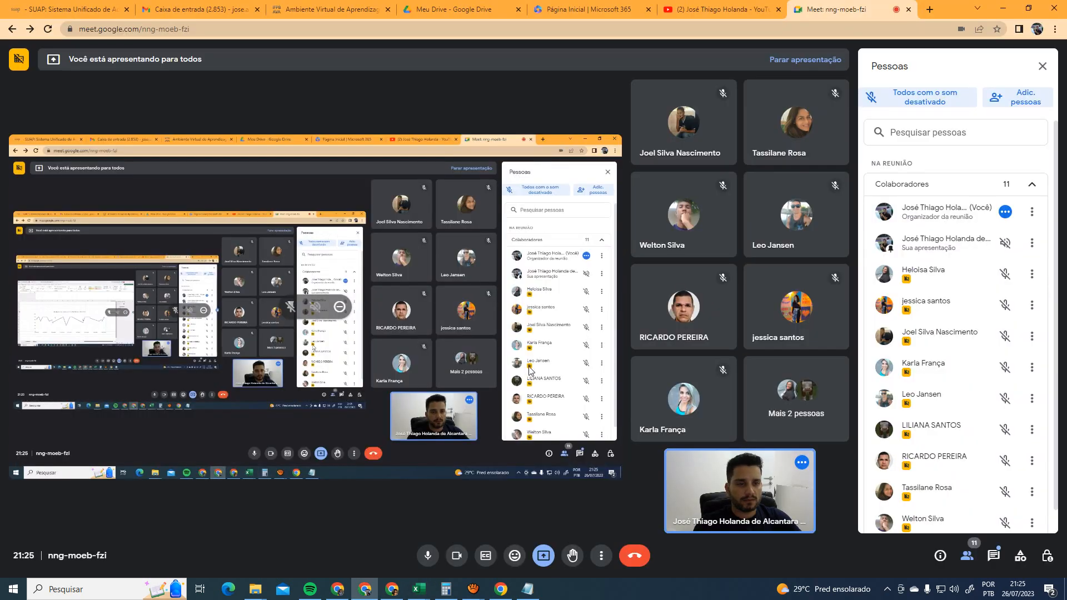
{"action": "key", "text": "alt+Tab"}
{"action": "left_click", "coordinate": [477, 534]}
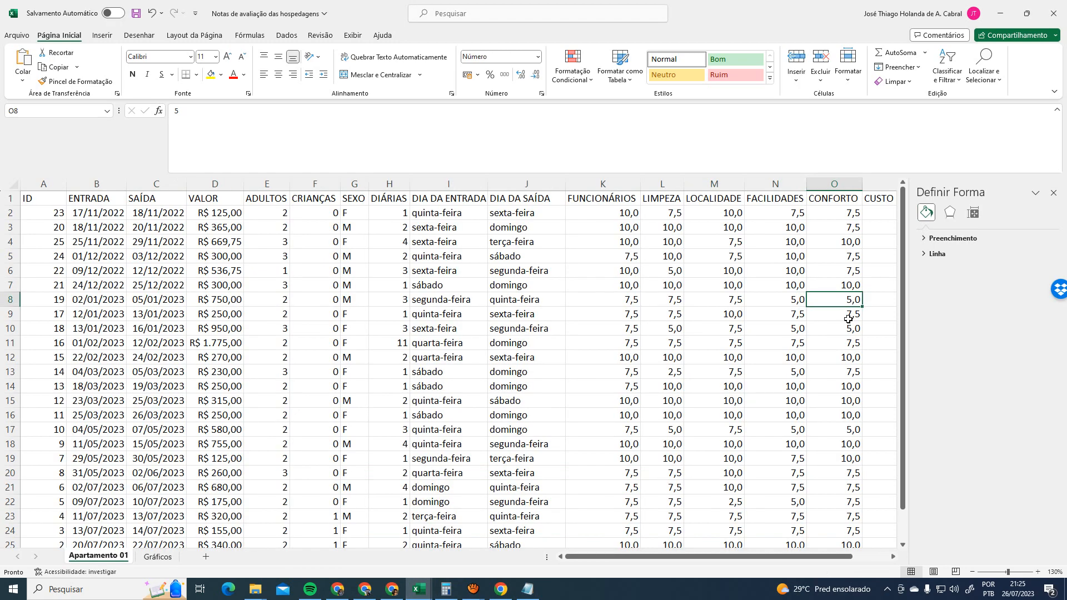
{"action": "left_click_drag", "start_coordinate": [774, 556], "coordinate": [840, 551]}
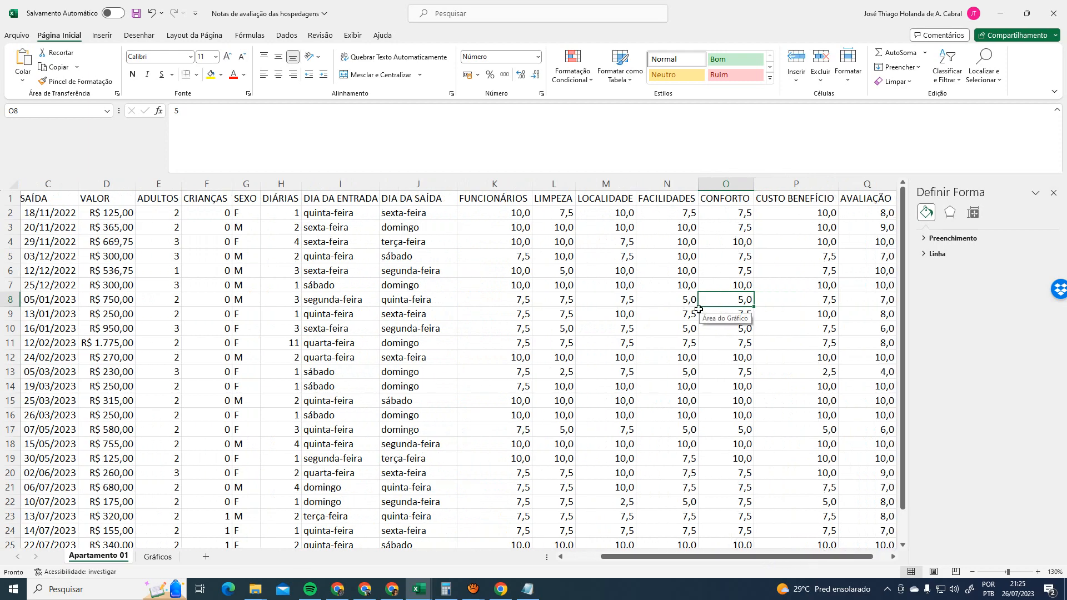
{"action": "scroll", "coordinate": [697, 312], "scroll_direction": "down", "scroll_amount": 1}
{"action": "scroll", "coordinate": [697, 312], "scroll_direction": "up", "scroll_amount": 1}
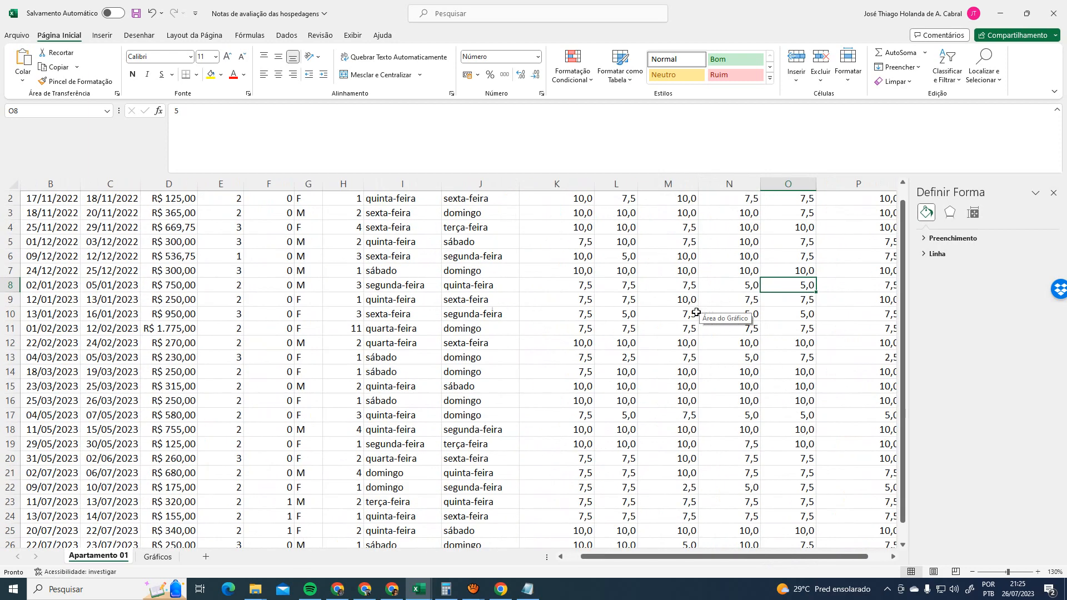
Switch to the Google Meet call, read its chat messages and return to the Excel workbook
{"action": "left_click", "coordinate": [364, 590]}
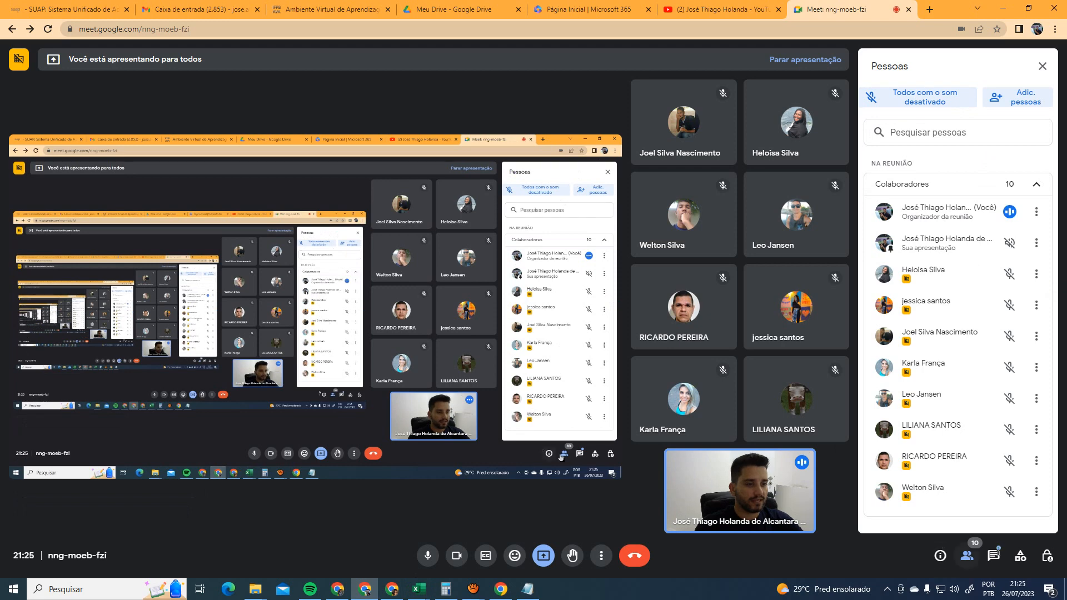
{"action": "left_click", "coordinate": [992, 556]}
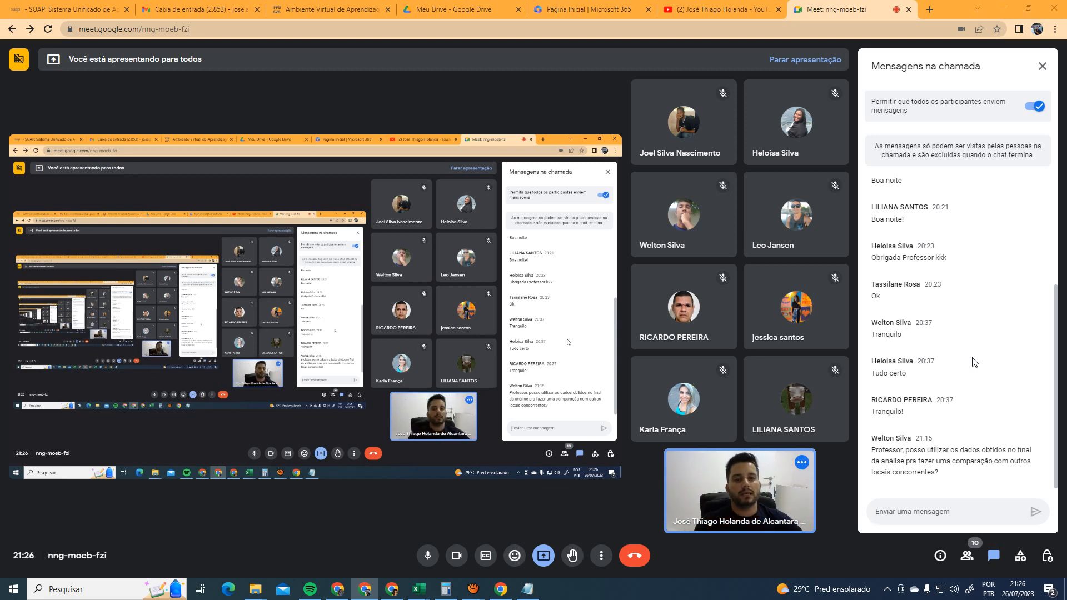
{"action": "key", "text": "alt+Tab"}
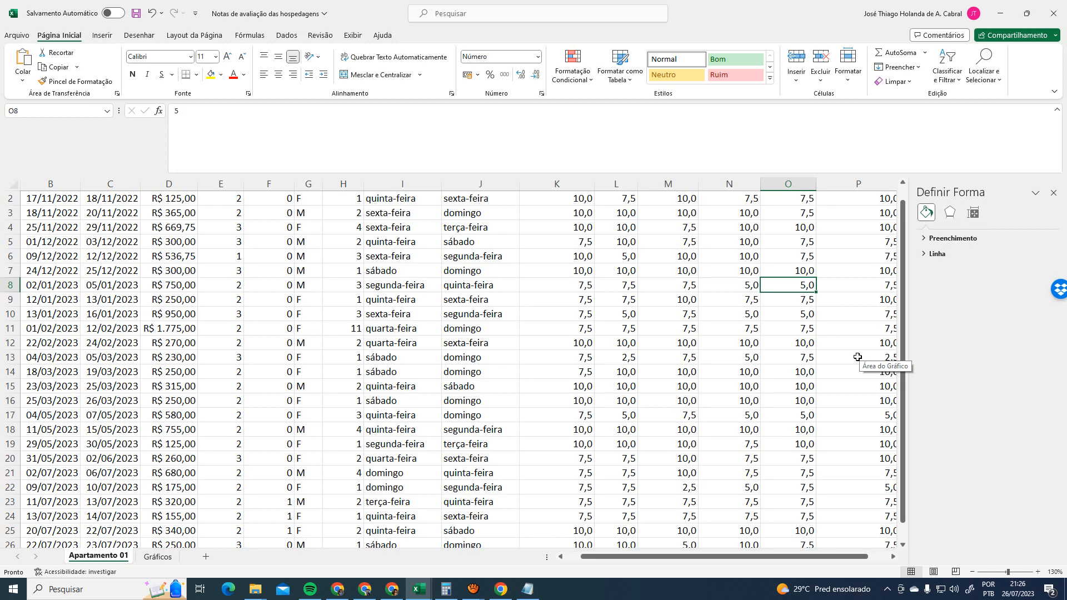
Examine the AVALIAÇÃO scores in Q2 and Q8, then trace row 8 back to its entry date
{"action": "scroll", "coordinate": [858, 356], "scroll_direction": "up", "scroll_amount": 1}
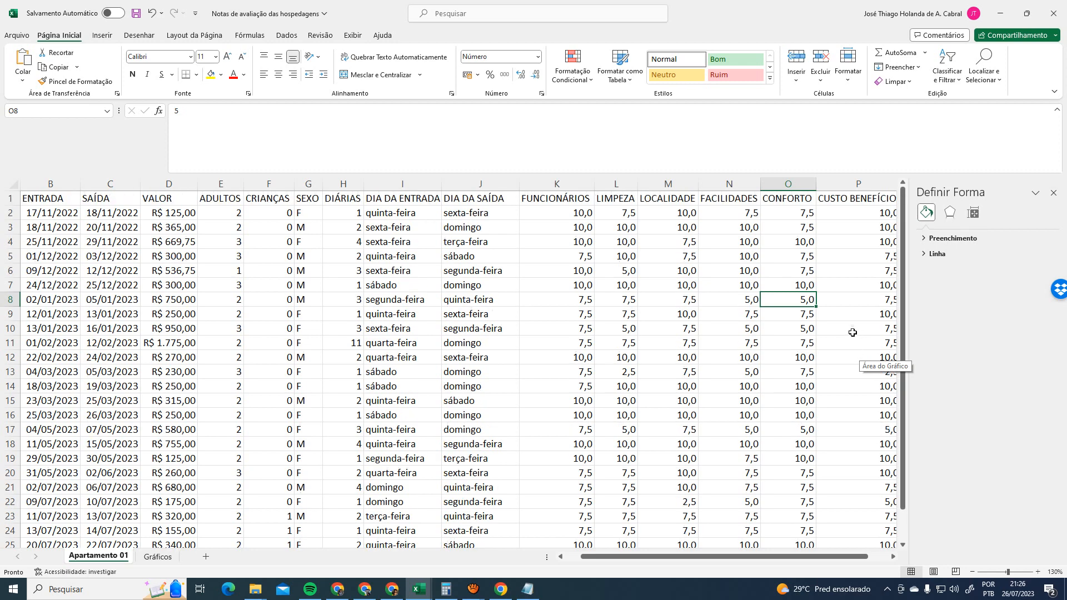
{"action": "left_click_drag", "start_coordinate": [765, 560], "coordinate": [786, 560]}
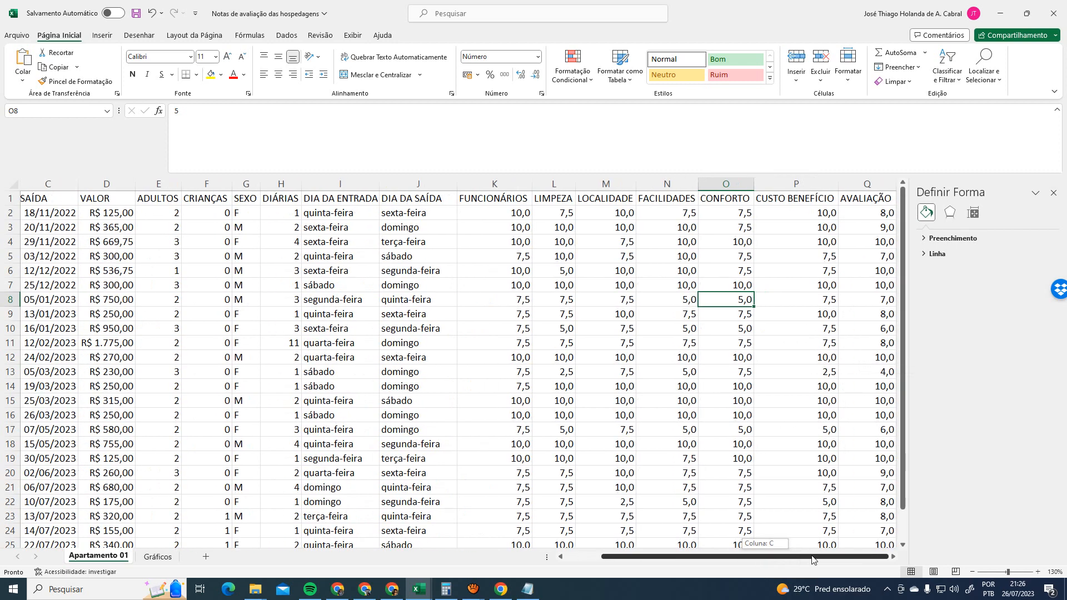
{"action": "left_click", "coordinate": [883, 215]}
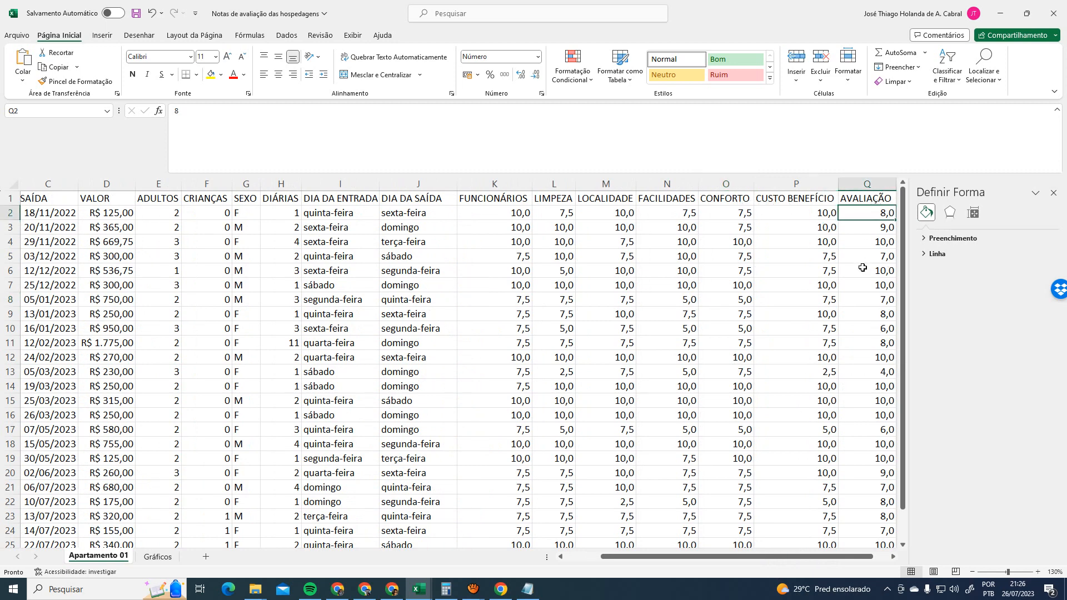
{"action": "left_click", "coordinate": [869, 300]}
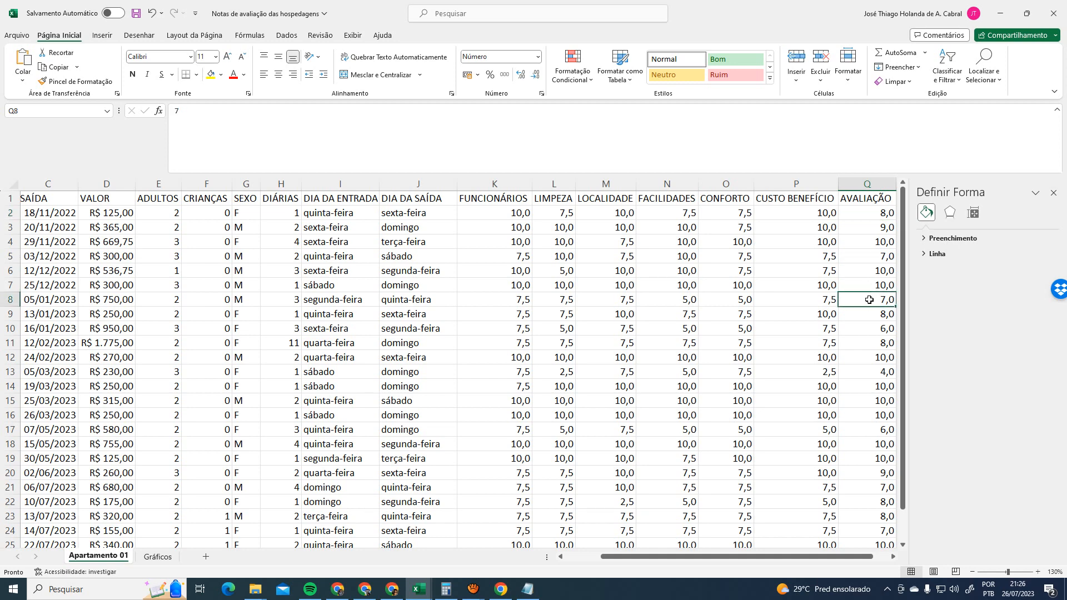
{"action": "key", "text": "Left"}
{"action": "key", "text": "Left"}
{"action": "key", "text": "Left"}
{"action": "key", "text": "Left"}
{"action": "key", "text": "Left"}
{"action": "key", "text": "Left"}
{"action": "key", "text": "Left"}
{"action": "key", "text": "Left"}
{"action": "key", "text": "Left"}
{"action": "key", "text": "Left"}
{"action": "key", "text": "Left"}
{"action": "key", "text": "Left"}
{"action": "key", "text": "Left"}
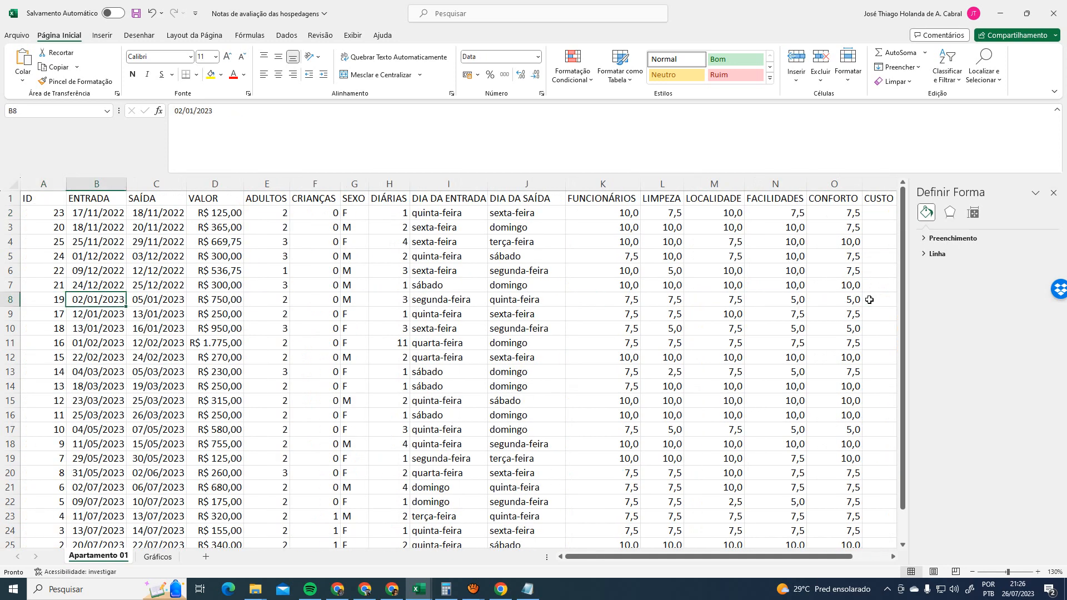
Follow row 8 across to its AVALIAÇÃO score and select the scores in Q8:Q11 to check their average
{"action": "key", "text": "Right"}
{"action": "key", "text": "Right"}
{"action": "key", "text": "Right"}
{"action": "key", "text": "Right"}
{"action": "key", "text": "Right"}
{"action": "key", "text": "Right"}
{"action": "key", "text": "Right"}
{"action": "key", "text": "Right"}
{"action": "key", "text": "Right"}
{"action": "key", "text": "Right"}
{"action": "key", "text": "Left"}
{"action": "key", "text": "Left"}
{"action": "key", "text": "Left"}
{"action": "key", "text": "Left"}
{"action": "key", "text": "Left"}
{"action": "key", "text": "Left"}
{"action": "key", "text": "Left"}
{"action": "key", "text": "Left"}
{"action": "key", "text": "Left"}
{"action": "key", "text": "Left"}
{"action": "key", "text": "Left"}
{"action": "key", "text": "Left"}
{"action": "key", "text": "Left"}
{"action": "key", "text": "Right"}
{"action": "key", "text": "Right"}
{"action": "key", "text": "Right"}
{"action": "key", "text": "Right"}
{"action": "key", "text": "Right"}
{"action": "key", "text": "Right"}
{"action": "key", "text": "Right"}
{"action": "key", "text": "Right"}
{"action": "key", "text": "Right"}
{"action": "key", "text": "Right"}
{"action": "key", "text": "Right"}
{"action": "key", "text": "Right"}
{"action": "key", "text": "Right"}
{"action": "key", "text": "Right"}
{"action": "key", "text": "Right"}
{"action": "key", "text": "Right"}
{"action": "key", "text": "Right"}
{"action": "key", "text": "Right"}
{"action": "key", "text": "Right"}
{"action": "key", "text": "Right"}
{"action": "key", "text": "Left"}
{"action": "key", "text": "Left"}
{"action": "key", "text": "Left"}
{"action": "key", "text": "Left"}
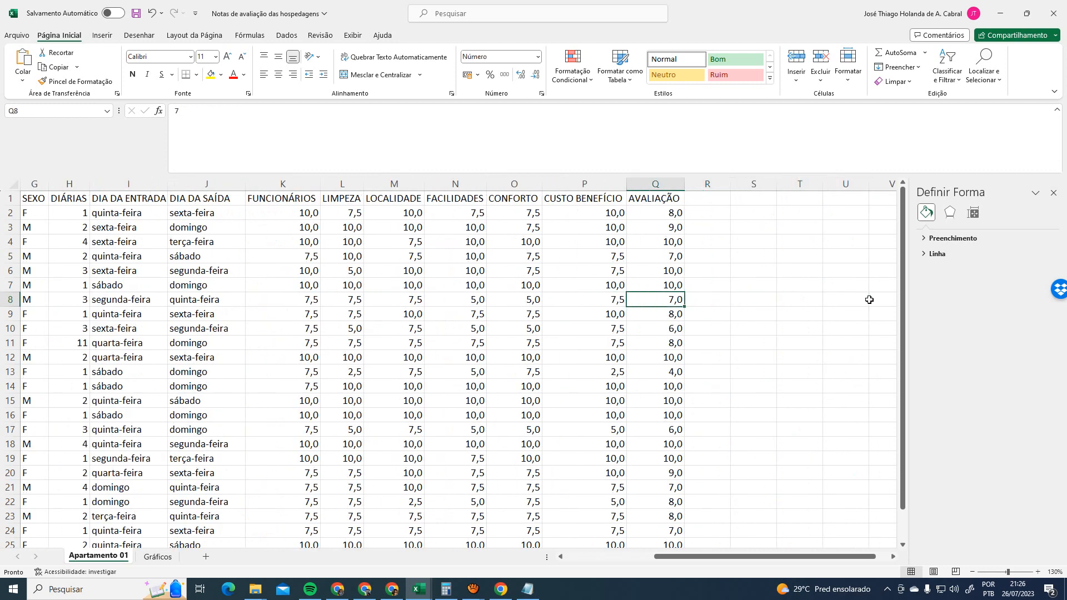
{"action": "key", "text": "shift+Down"}
{"action": "key", "text": "shift+Down"}
{"action": "key", "text": "shift+Down"}
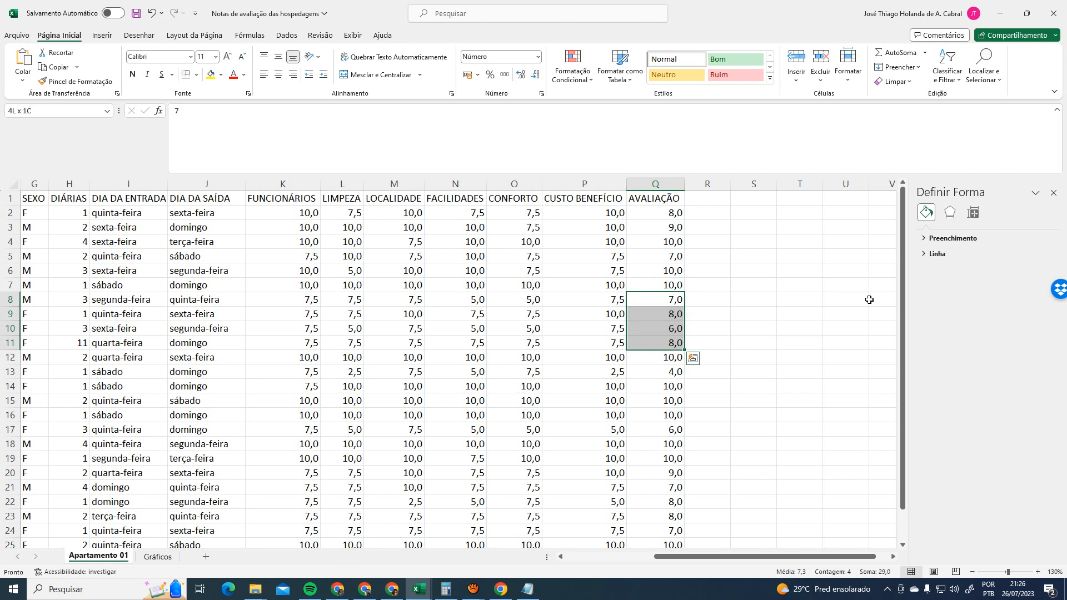
Select the full records in rows 8 to 11, from ID through AVALIAÇÃO, and review them from the ID column
{"action": "left_click", "coordinate": [594, 558]}
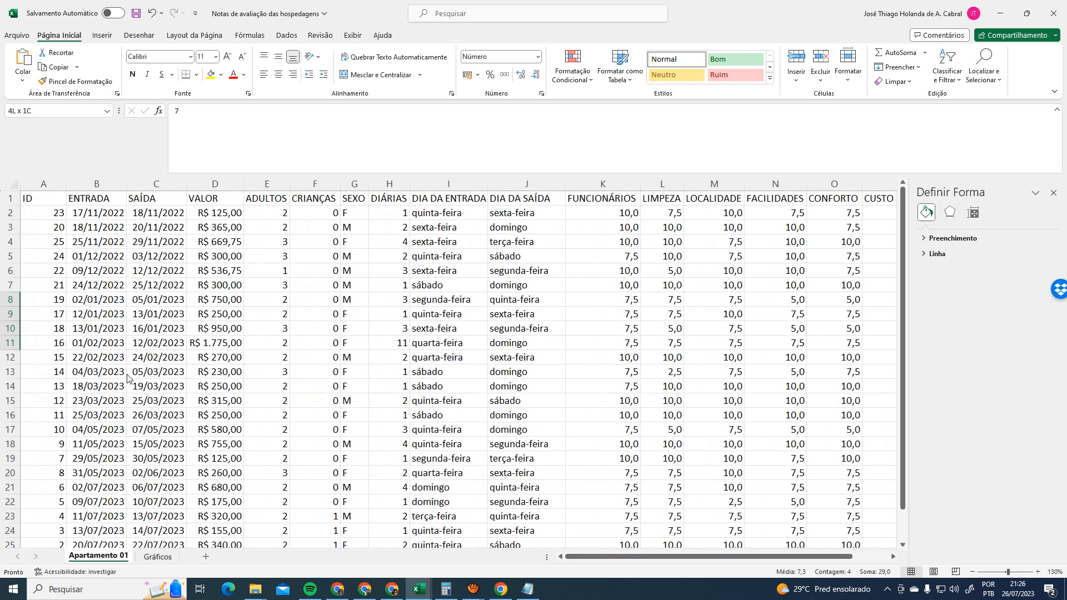
{"action": "left_click", "coordinate": [105, 301]}
{"action": "key", "text": "Left"}
{"action": "key", "text": "shift+Down"}
{"action": "key", "text": "shift+Down"}
{"action": "key", "text": "shift+Down"}
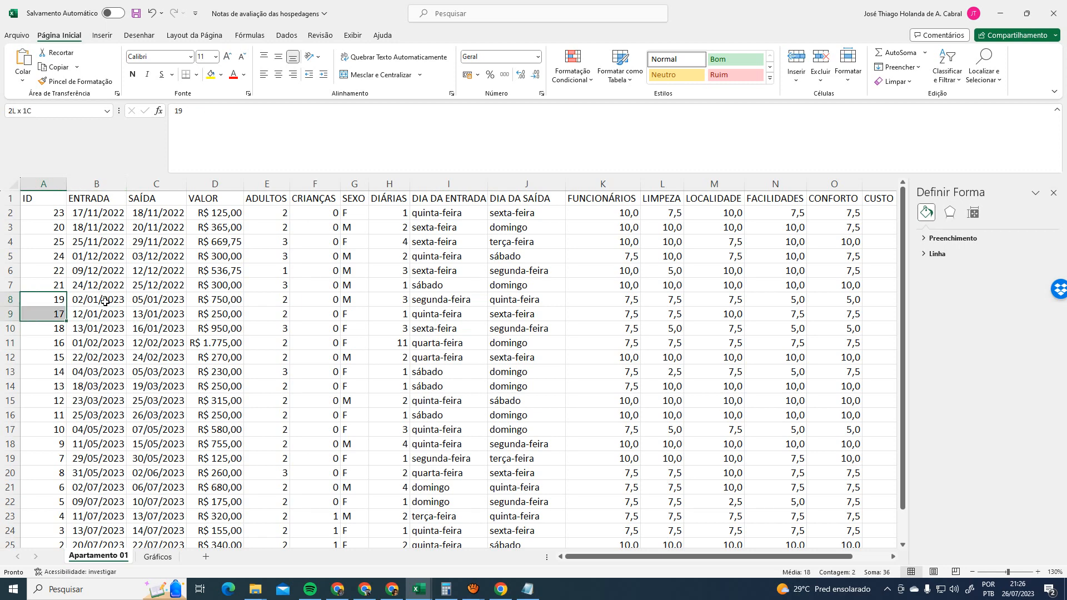
{"action": "key", "text": "shift+Right"}
{"action": "key", "text": "shift+Right"}
{"action": "key", "text": "shift+Right"}
{"action": "key", "text": "shift+Right"}
{"action": "key", "text": "shift+Right"}
{"action": "key", "text": "shift+Right"}
{"action": "key", "text": "shift+Right"}
{"action": "key", "text": "shift+Right"}
{"action": "key", "text": "shift+Right"}
{"action": "key", "text": "shift+Right"}
{"action": "key", "text": "shift+Right"}
{"action": "key", "text": "shift+Right"}
{"action": "key", "text": "shift+Right"}
{"action": "key", "text": "shift+Right"}
{"action": "key", "text": "shift+Right"}
{"action": "key", "text": "shift+Right"}
{"action": "key", "text": "shift+Right"}
{"action": "key", "text": "shift+Left"}
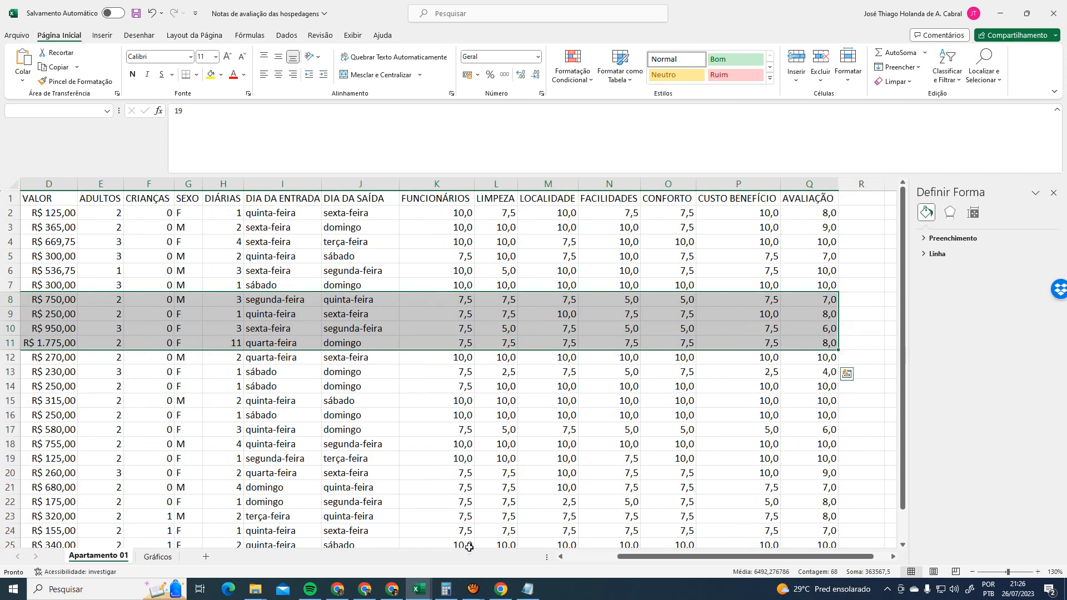
{"action": "left_click", "coordinate": [593, 558]}
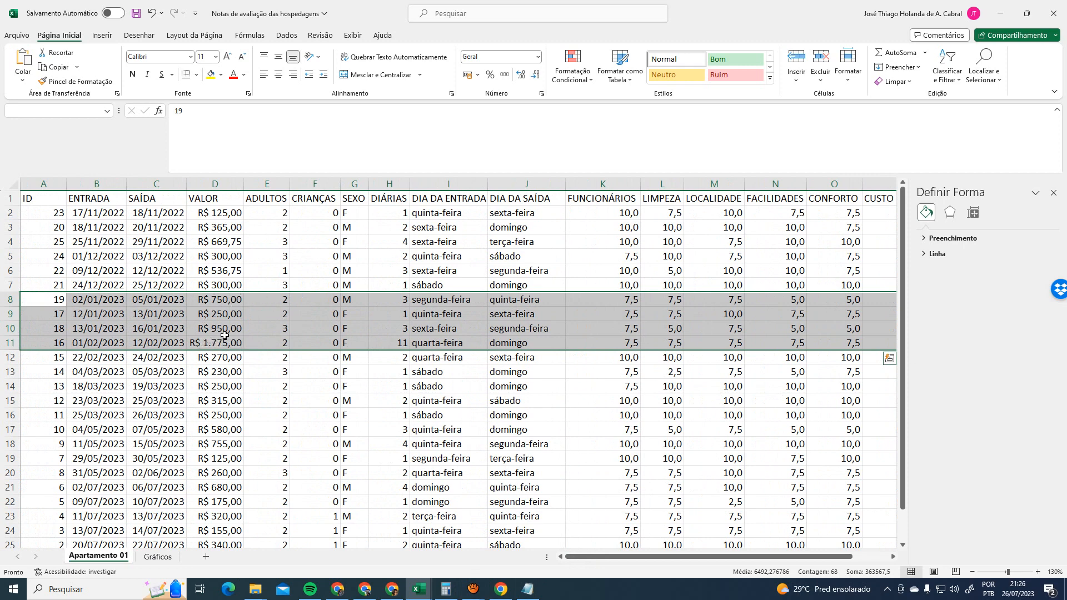
Select the VALOR amounts in D8:D11 and read their average
{"action": "scroll", "coordinate": [578, 463], "scroll_direction": "down", "scroll_amount": 4}
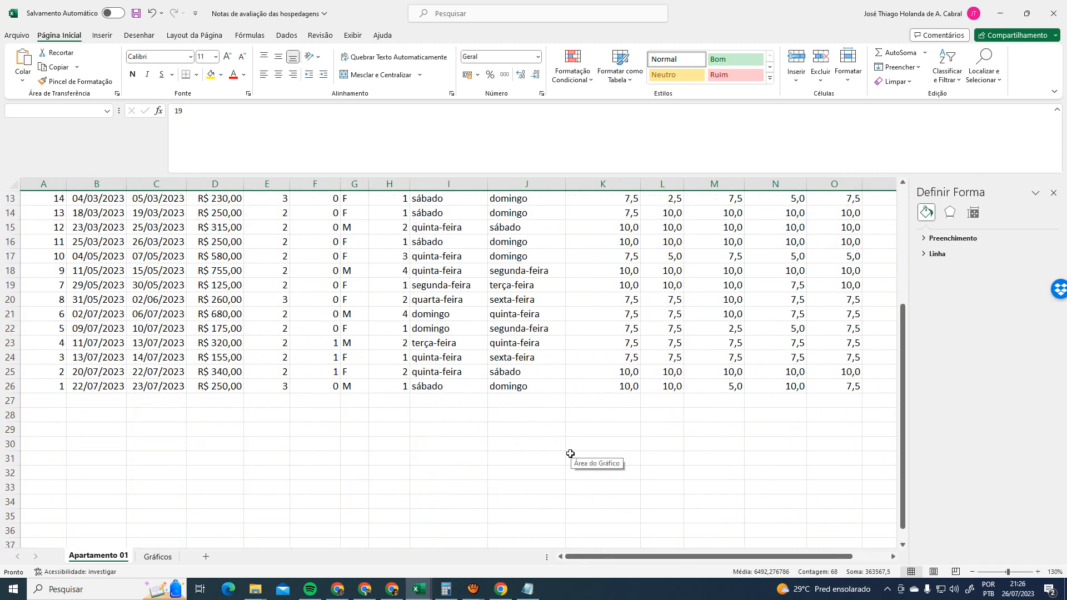
{"action": "scroll", "coordinate": [570, 453], "scroll_direction": "up", "scroll_amount": 2}
{"action": "scroll", "coordinate": [570, 453], "scroll_direction": "up", "scroll_amount": 1}
{"action": "left_click_drag", "start_coordinate": [220, 255], "coordinate": [224, 298]}
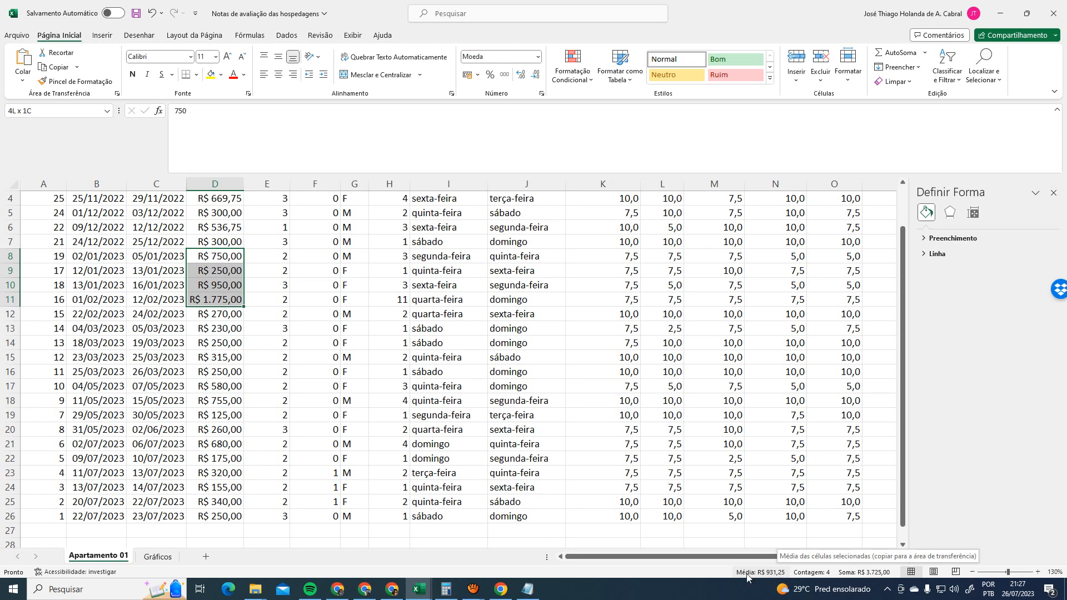
Select the VALOR amounts of the 2022 reservations in D2:D7 and read their average for comparison
{"action": "scroll", "coordinate": [250, 222], "scroll_direction": "up", "scroll_amount": 1}
{"action": "key", "text": "Up"}
{"action": "key", "text": "Up"}
{"action": "key", "text": "Up"}
{"action": "key", "text": "Up"}
{"action": "key", "text": "Up"}
{"action": "key", "text": "Up"}
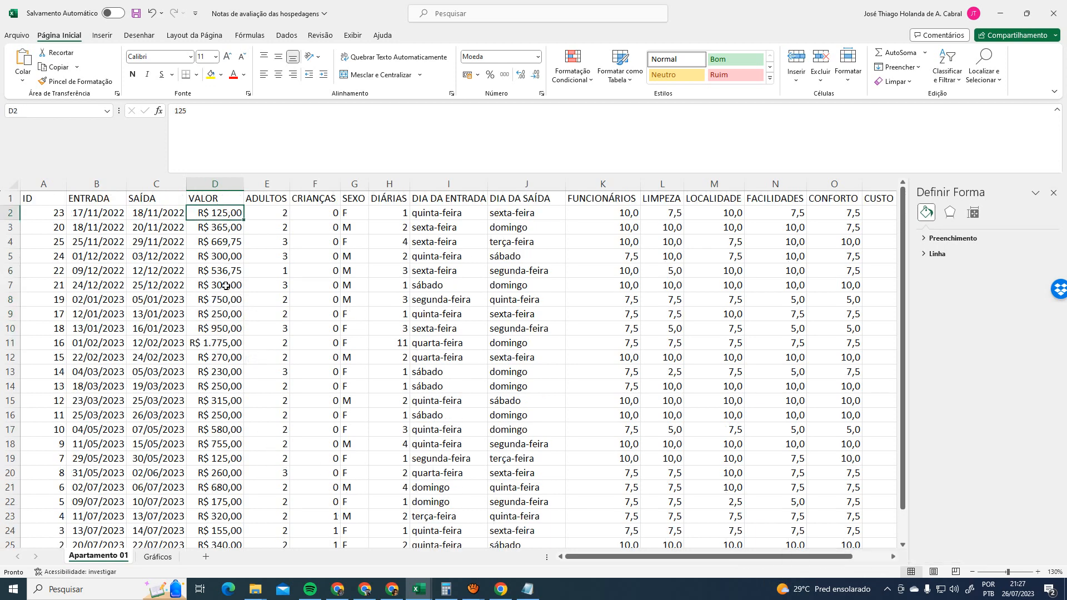
{"action": "left_click", "coordinate": [226, 286], "text": "shift"}
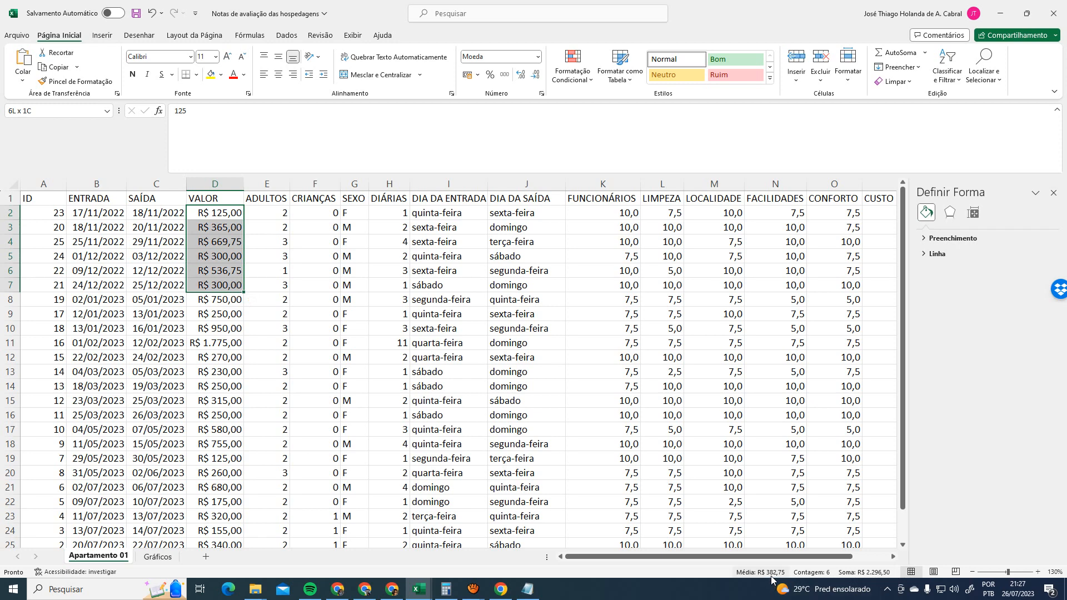
Examine the ADULTOS column and the VALOR amounts from D4 down to D8
{"action": "left_click", "coordinate": [223, 299]}
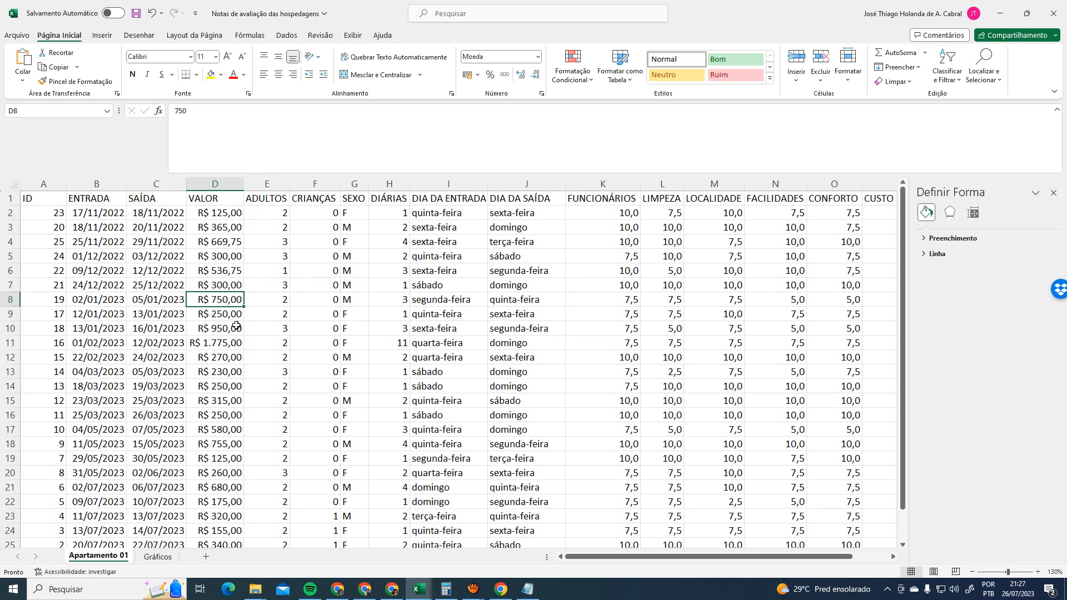
{"action": "left_click", "coordinate": [229, 205]}
{"action": "left_click", "coordinate": [267, 184]}
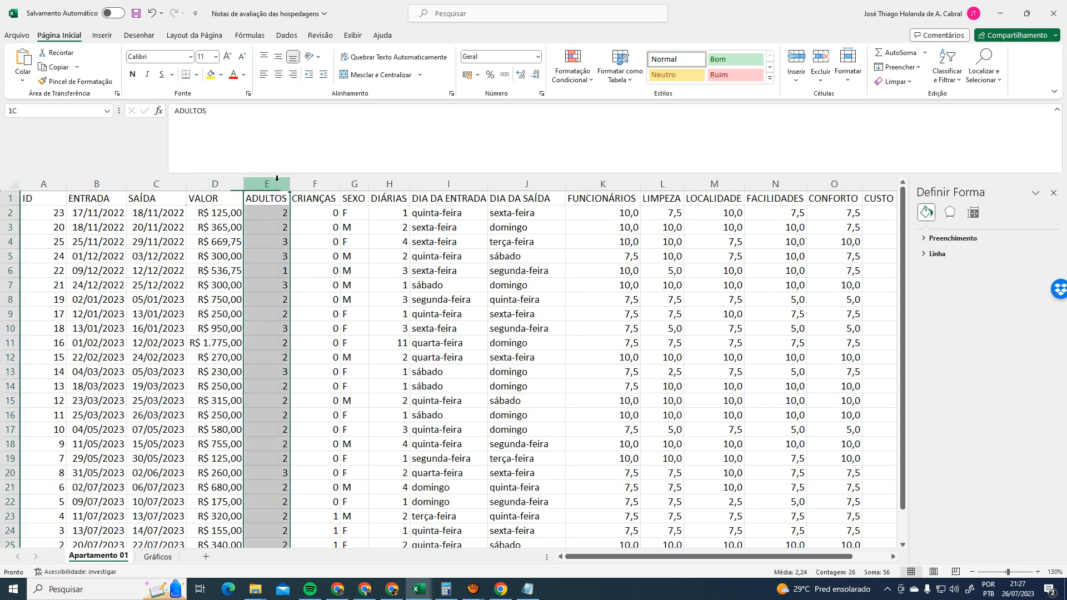
{"action": "left_click", "coordinate": [233, 243]}
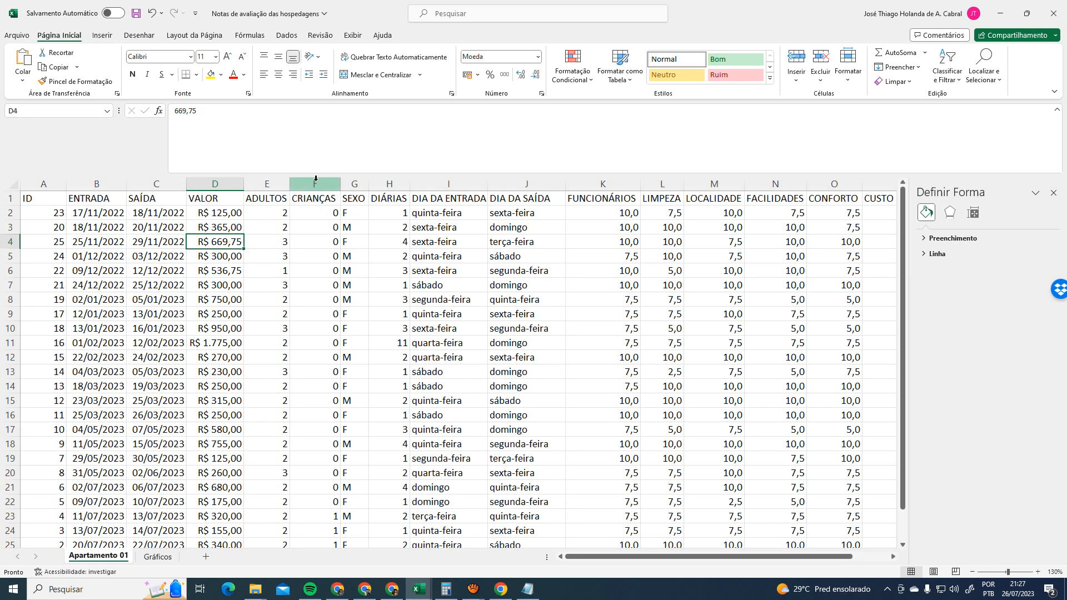
{"action": "key", "text": "Down"}
{"action": "key", "text": "Down"}
{"action": "key", "text": "Down"}
{"action": "key", "text": "Down"}
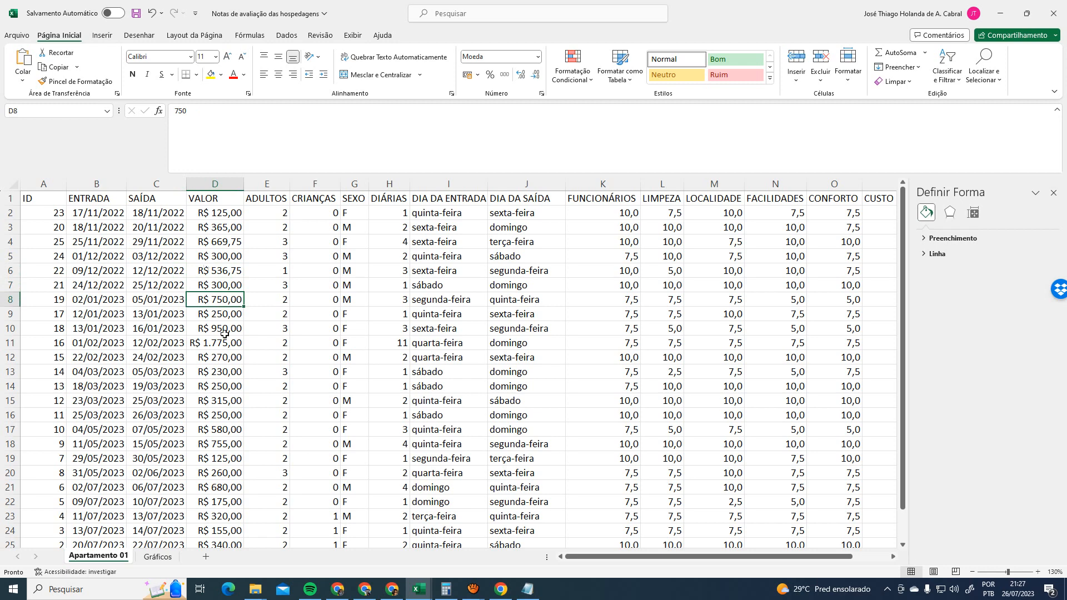
On the Gráficos sheet, examine the line chart's high points in late December, February, late May and July
{"action": "left_click", "coordinate": [158, 556]}
{"action": "mouse_move", "coordinate": [450, 400]}
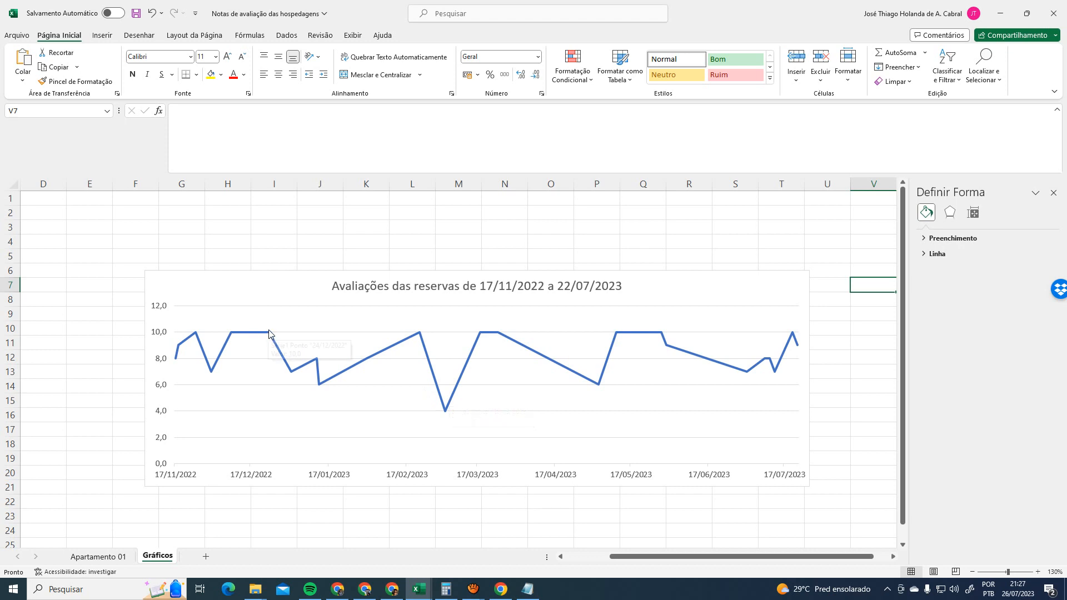
{"action": "mouse_move", "coordinate": [270, 332]}
{"action": "mouse_move", "coordinate": [418, 334]}
{"action": "mouse_move", "coordinate": [663, 337]}
{"action": "mouse_move", "coordinate": [793, 338]}
Check the recording status in aTube Catcher and return to the Excel workbook
{"action": "mouse_move", "coordinate": [474, 588]}
{"action": "left_click", "coordinate": [409, 539]}
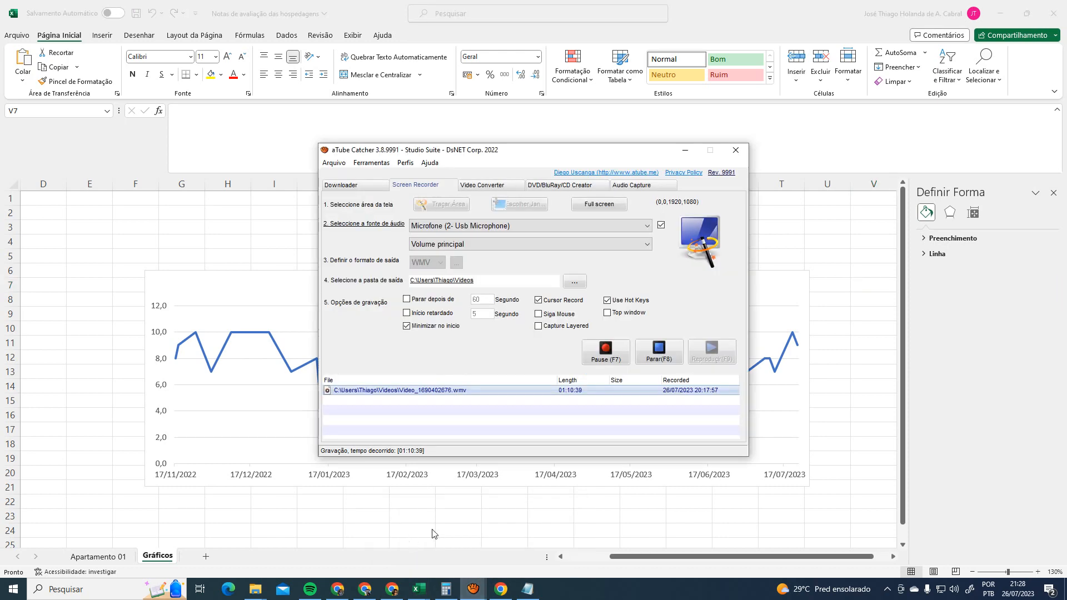
{"action": "left_click", "coordinate": [505, 517]}
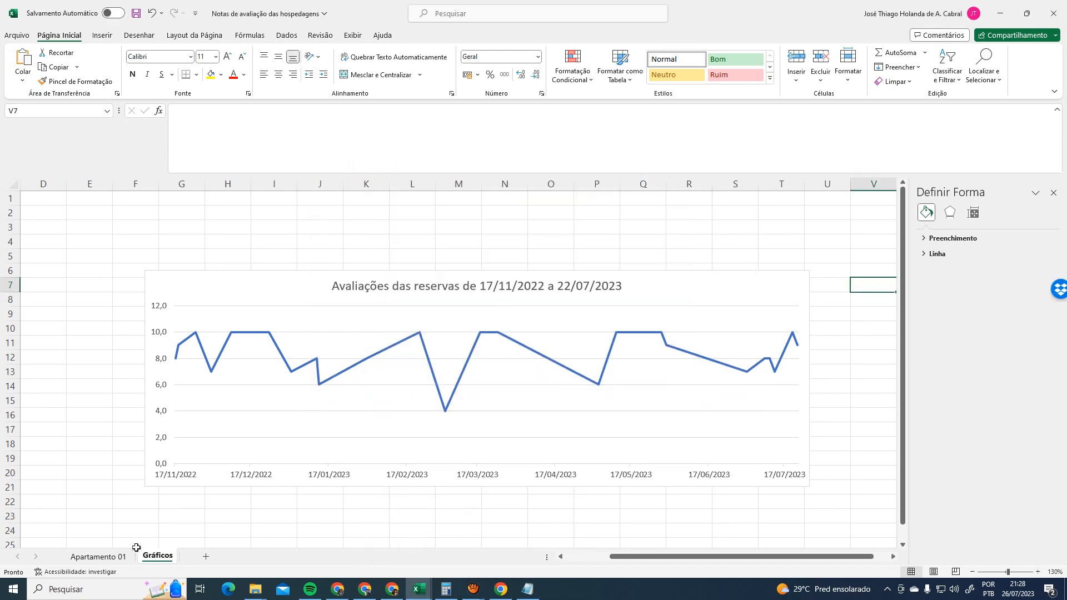
On the Apartamento 01 sheet, scan the AVALIAÇÃO scores for the reservation with the lowest rating
{"action": "left_click", "coordinate": [98, 556]}
{"action": "left_click", "coordinate": [840, 316]}
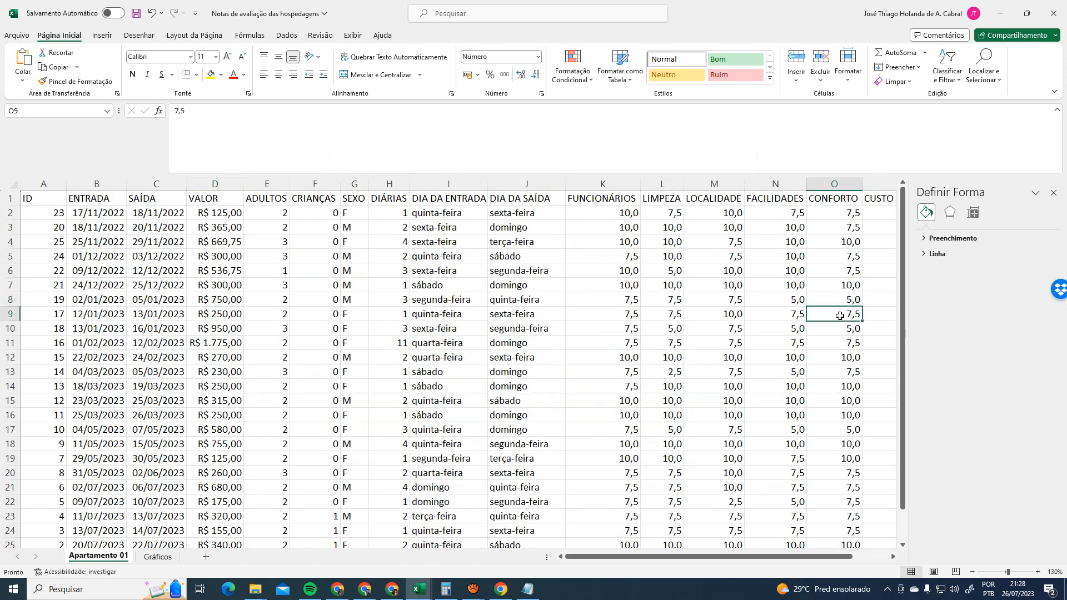
{"action": "key", "text": "Right"}
{"action": "key", "text": "Right"}
{"action": "key", "text": "Right"}
{"action": "key", "text": "Down"}
{"action": "key", "text": "Down"}
{"action": "key", "text": "Down"}
{"action": "key", "text": "Down"}
{"action": "key", "text": "Down"}
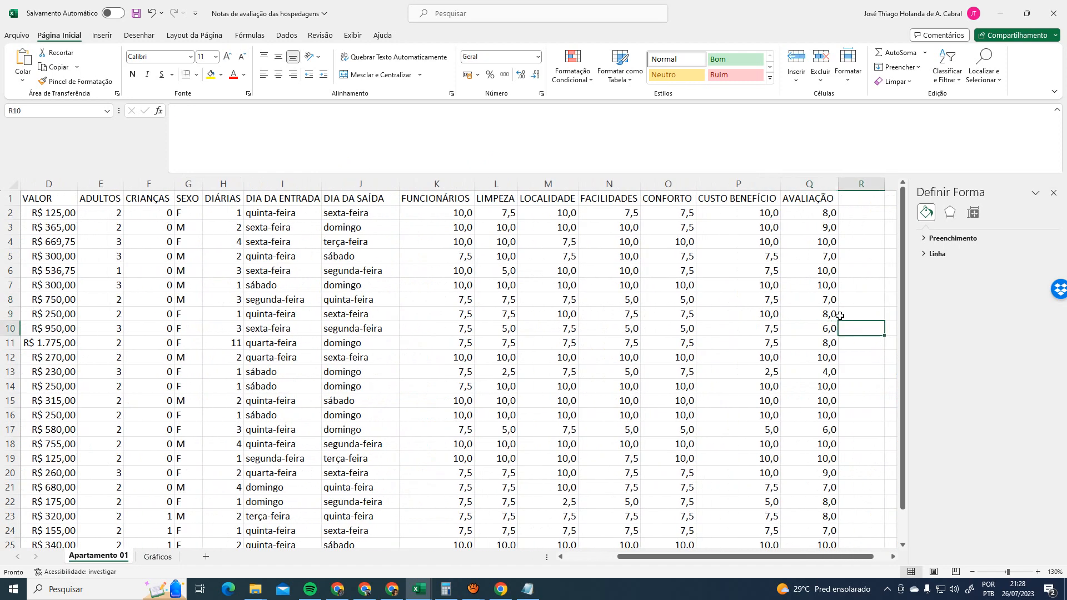
{"action": "key", "text": "Down"}
{"action": "key", "text": "Down"}
{"action": "key", "text": "Down"}
{"action": "key", "text": "Down"}
{"action": "key", "text": "Down"}
{"action": "key", "text": "Down"}
{"action": "key", "text": "Down"}
{"action": "key", "text": "Down"}
{"action": "key", "text": "Down"}
{"action": "key", "text": "Down"}
{"action": "key", "text": "Down"}
{"action": "key", "text": "Down"}
{"action": "key", "text": "Down"}
{"action": "key", "text": "Down"}
{"action": "key", "text": "Down"}
{"action": "key", "text": "Left"}
{"action": "key", "text": "Up"}
{"action": "key", "text": "Up"}
{"action": "key", "text": "Up"}
{"action": "key", "text": "Up"}
{"action": "key", "text": "Up"}
{"action": "key", "text": "Up"}
{"action": "key", "text": "Up"}
{"action": "key", "text": "Up"}
{"action": "key", "text": "Up"}
{"action": "key", "text": "Up"}
{"action": "key", "text": "Up"}
{"action": "key", "text": "Up"}
{"action": "key", "text": "Up"}
{"action": "key", "text": "Up"}
{"action": "key", "text": "Up"}
{"action": "key", "text": "Up"}
{"action": "key", "text": "Up"}
{"action": "key", "text": "Up"}
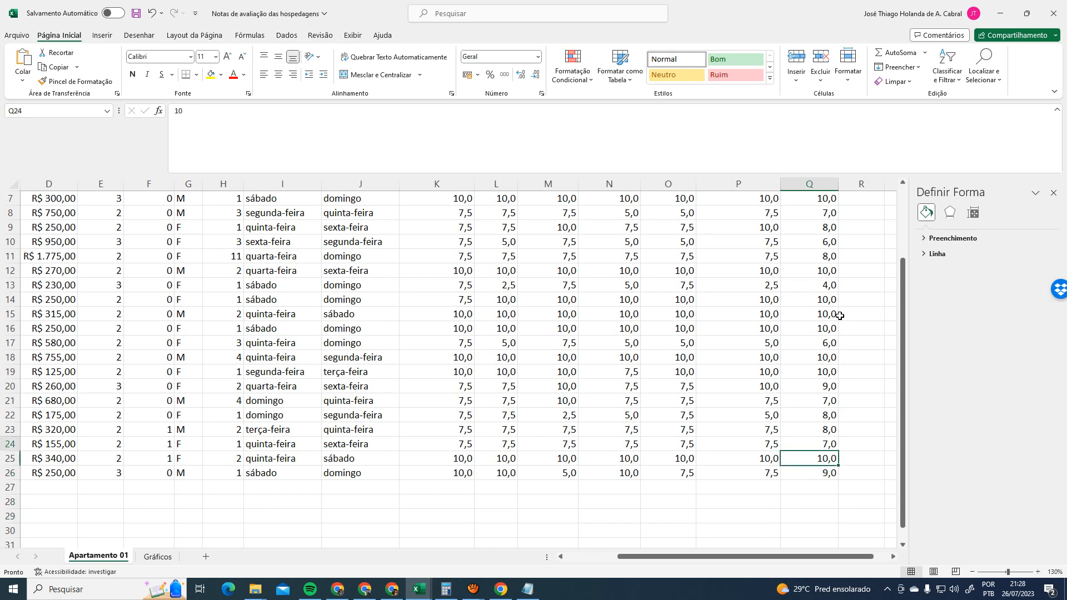
Select the 04/03/2023 reservation in row 13 from its AVALIAÇÃO score back to its ID and examine the record
{"action": "key", "text": "Down"}
{"action": "key", "text": "Down"}
{"action": "key", "text": "shift+Left"}
{"action": "key", "text": "shift+Left"}
{"action": "key", "text": "shift+Left"}
{"action": "key", "text": "shift+Left"}
{"action": "key", "text": "shift+Left"}
{"action": "key", "text": "shift+Left"}
{"action": "key", "text": "shift+Left"}
{"action": "key", "text": "shift+Left"}
{"action": "key", "text": "shift+Left"}
{"action": "key", "text": "shift+Left"}
{"action": "key", "text": "shift+Left"}
{"action": "key", "text": "shift+Left"}
{"action": "key", "text": "shift+Left"}
{"action": "key", "text": "shift+Left"}
{"action": "key", "text": "shift+Left"}
{"action": "key", "text": "shift+Left"}
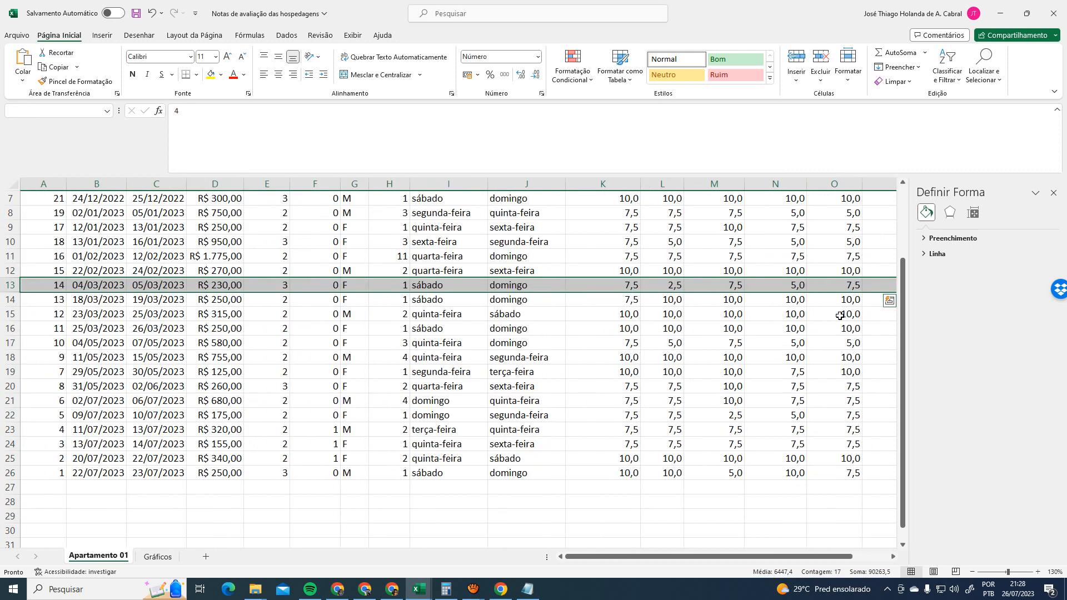
Return to the Gráficos sheet and move the line chart up so it spans about rows 2 to 17
{"action": "left_click", "coordinate": [158, 556]}
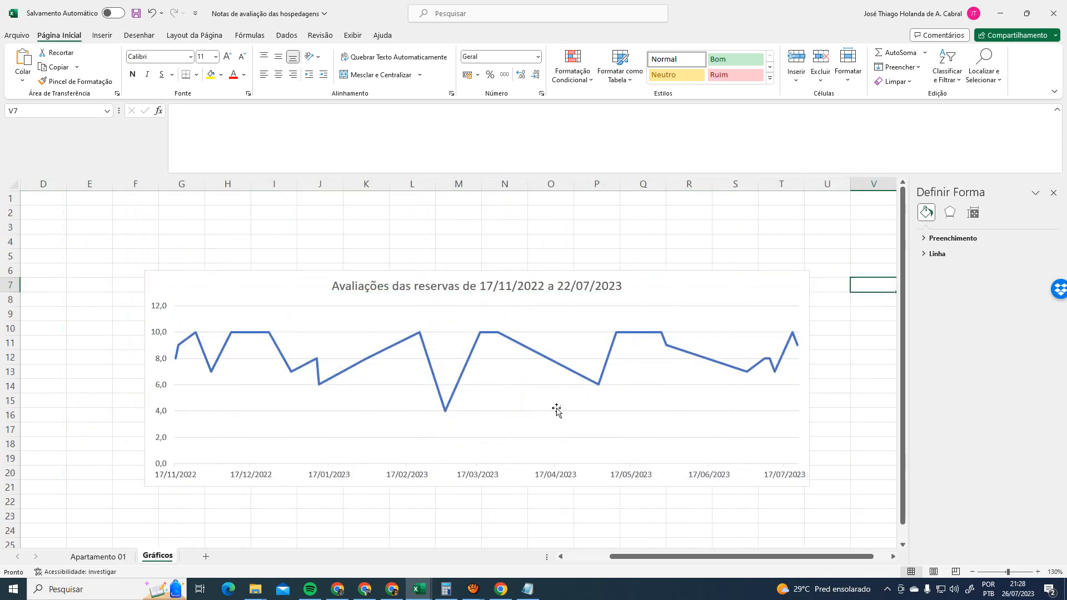
{"action": "left_click_drag", "start_coordinate": [687, 287], "coordinate": [657, 231]}
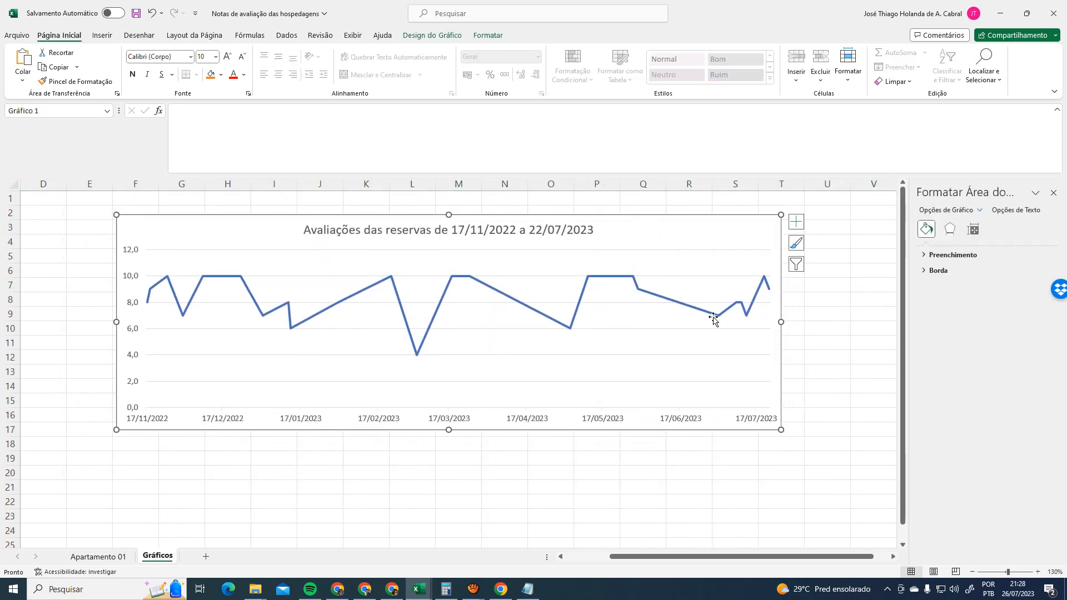
Add axis titles to the line chart and set the vertical axis title to "Avaliação"
{"action": "left_click", "coordinate": [796, 222]}
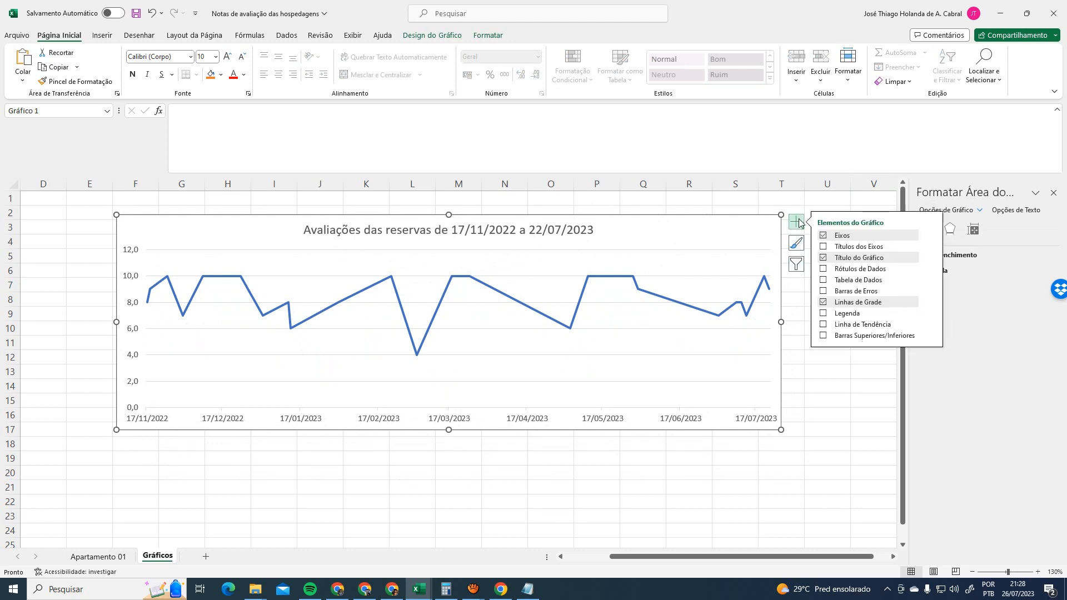
{"action": "left_click", "coordinate": [823, 236]}
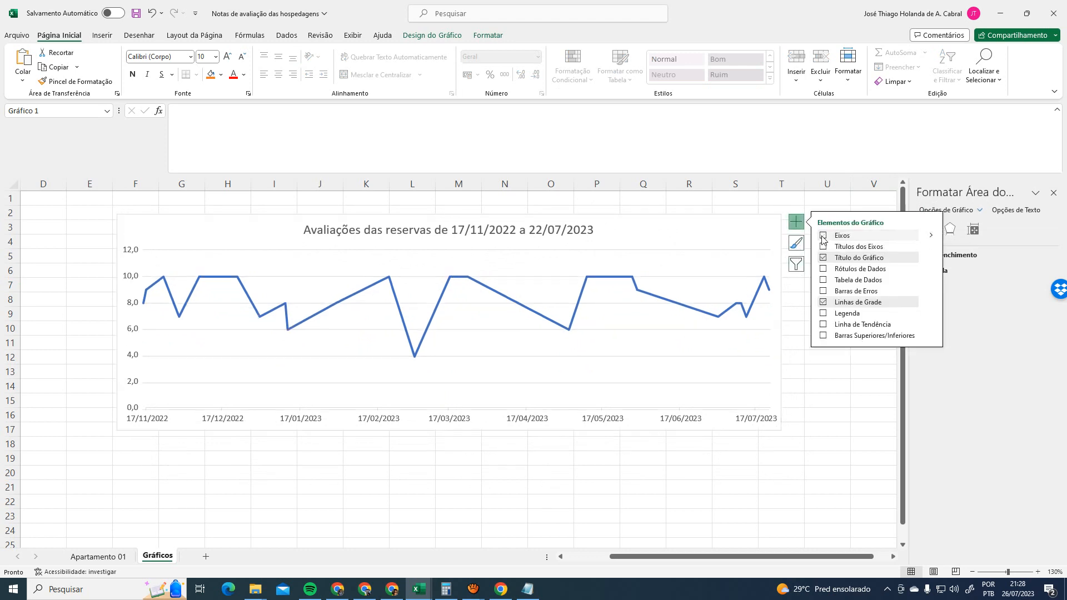
{"action": "left_click", "coordinate": [823, 236]}
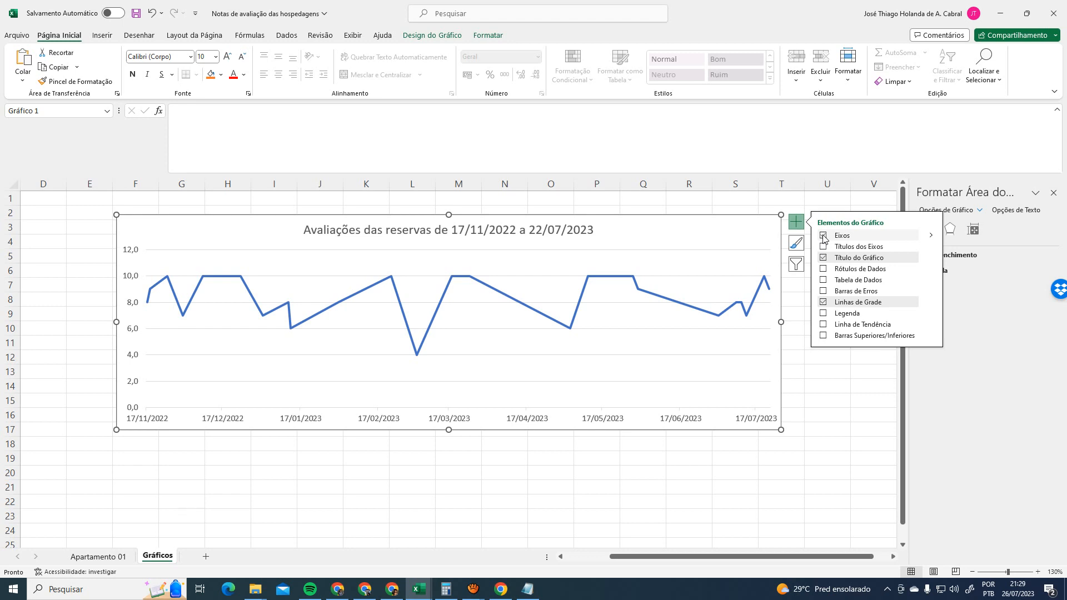
{"action": "left_click", "coordinate": [823, 247]}
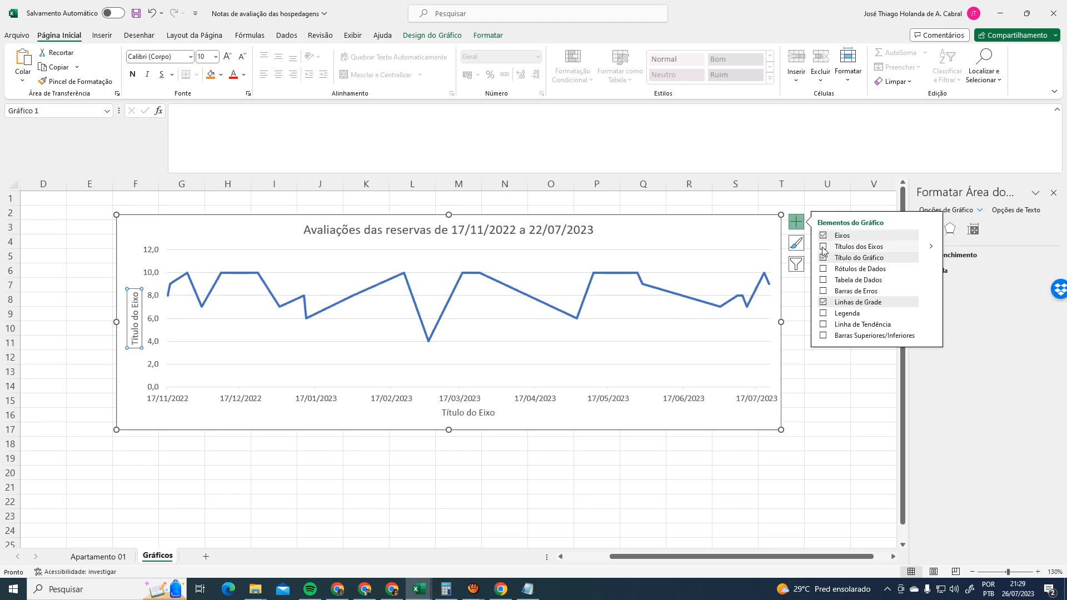
{"action": "left_click", "coordinate": [824, 248]}
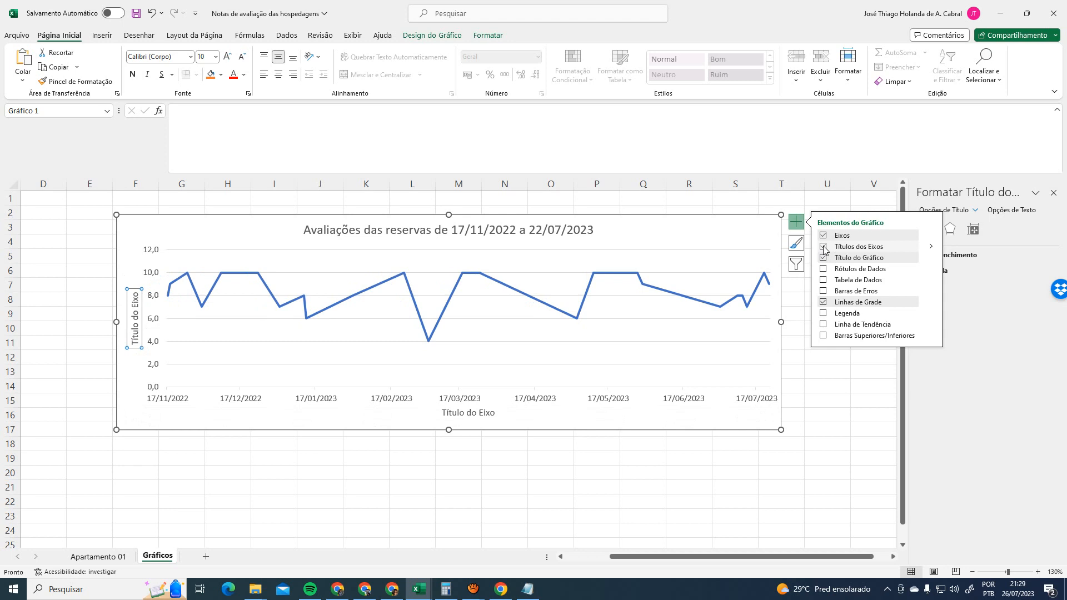
{"action": "triple_click", "coordinate": [136, 338]}
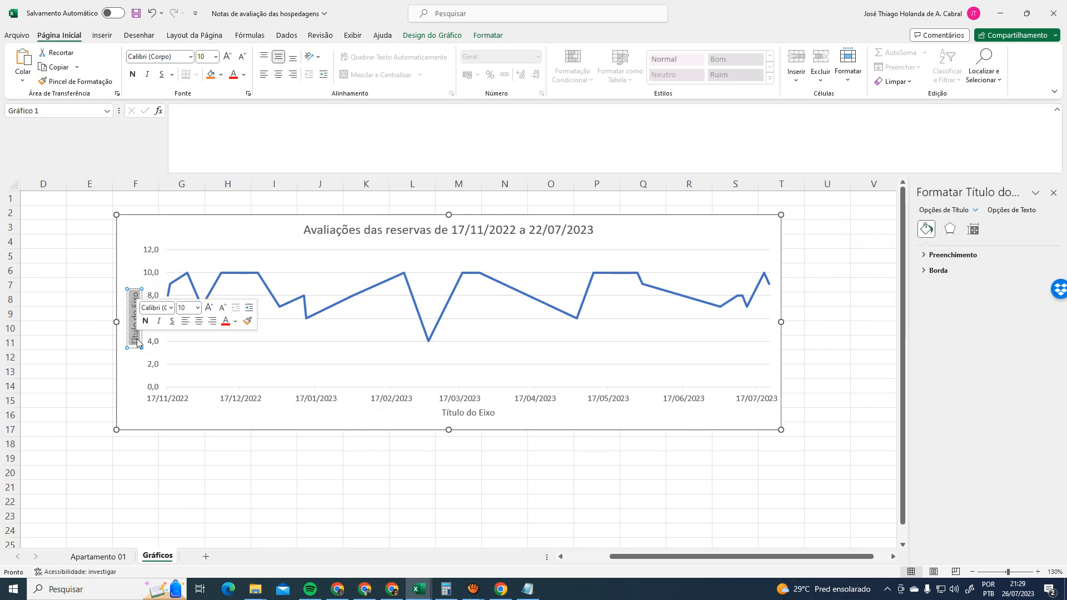
{"action": "type", "text": "Avaliação"}
{"action": "left_click", "coordinate": [851, 275]}
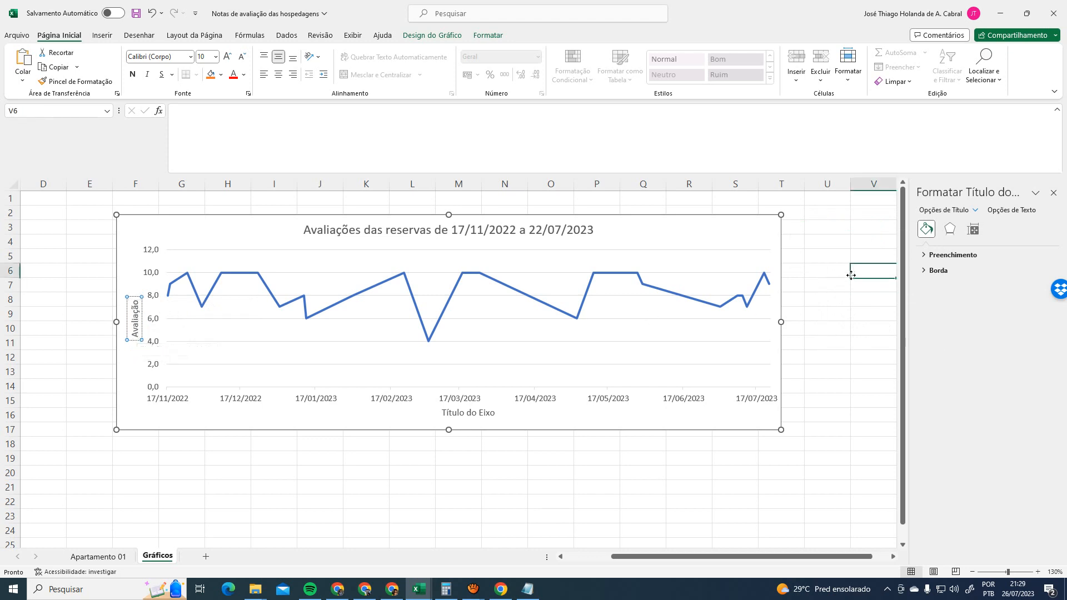
Add data labels to the chart and move the 4,0 label to the left of its lowest point
{"action": "left_click", "coordinate": [777, 233]}
{"action": "left_click", "coordinate": [796, 222]}
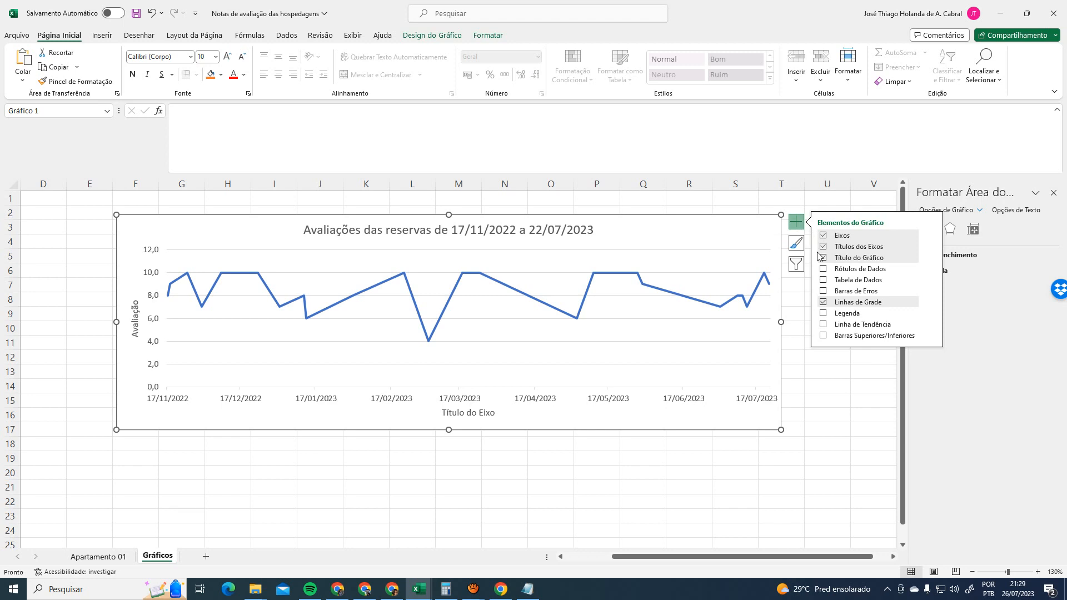
{"action": "left_click", "coordinate": [823, 269]}
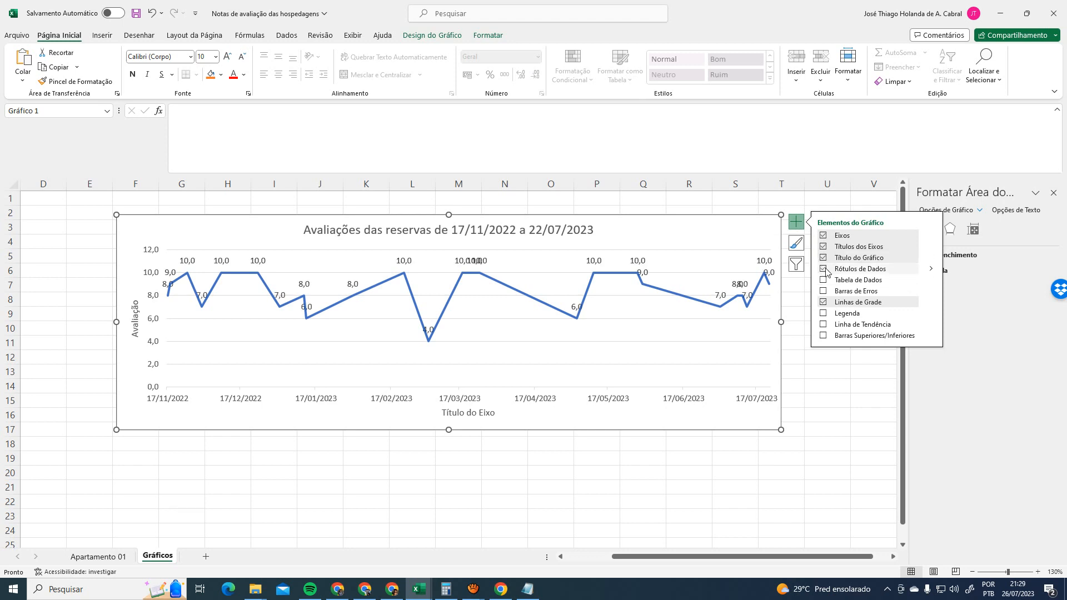
{"action": "left_click", "coordinate": [474, 336]}
{"action": "left_click", "coordinate": [429, 332]}
{"action": "left_click", "coordinate": [429, 332]}
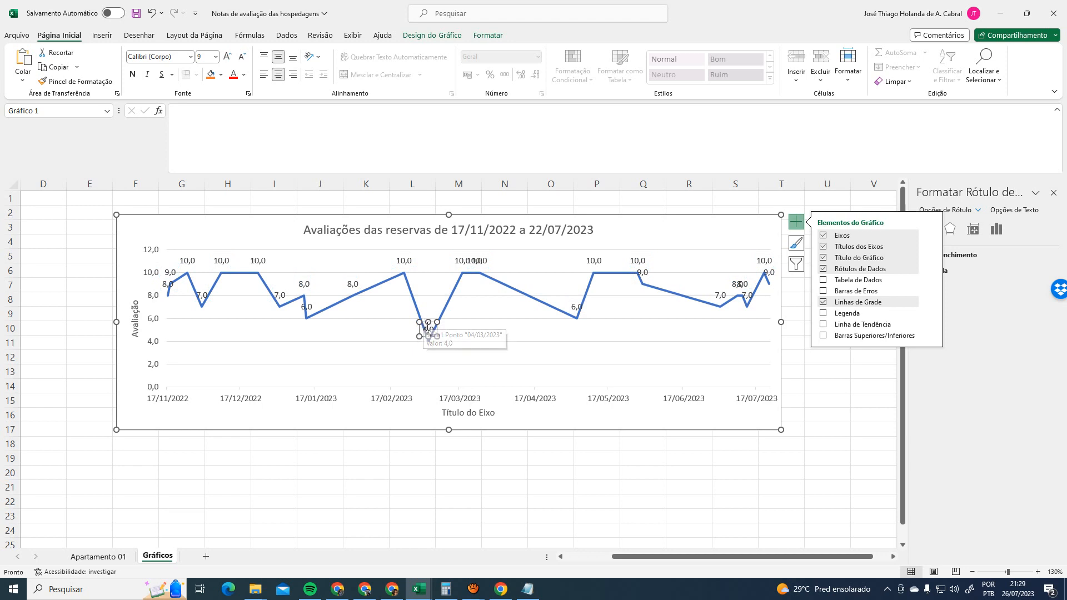
{"action": "left_click_drag", "start_coordinate": [424, 323], "coordinate": [412, 331]}
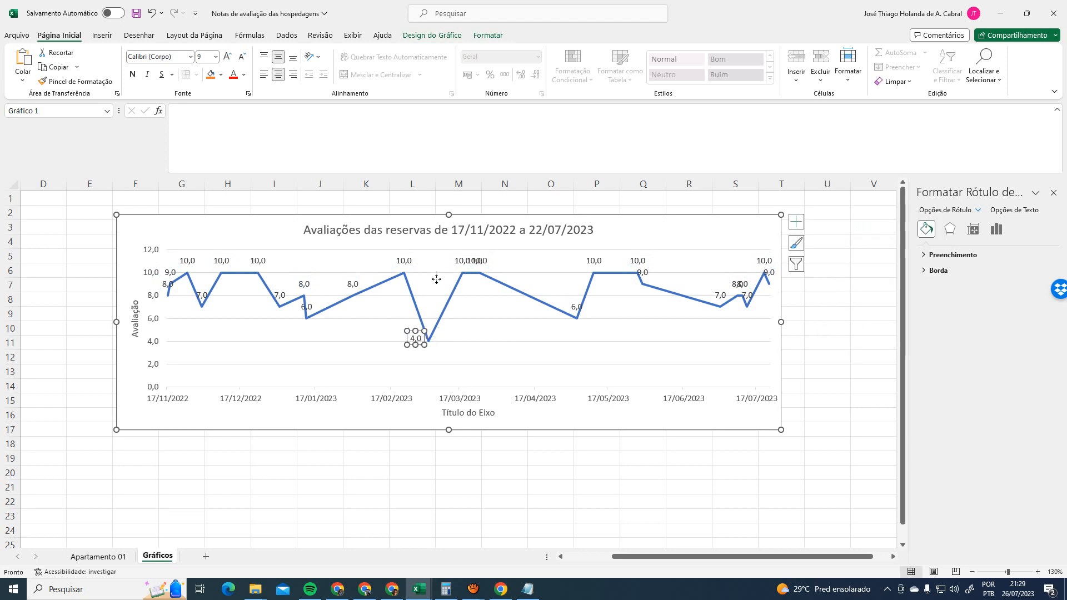
Spread out the three overlapping 10,0 data labels in late March 2023 so each is readable
{"action": "left_click", "coordinate": [468, 262]}
{"action": "left_click_drag", "start_coordinate": [485, 262], "coordinate": [457, 260]}
{"action": "left_click", "coordinate": [487, 289]}
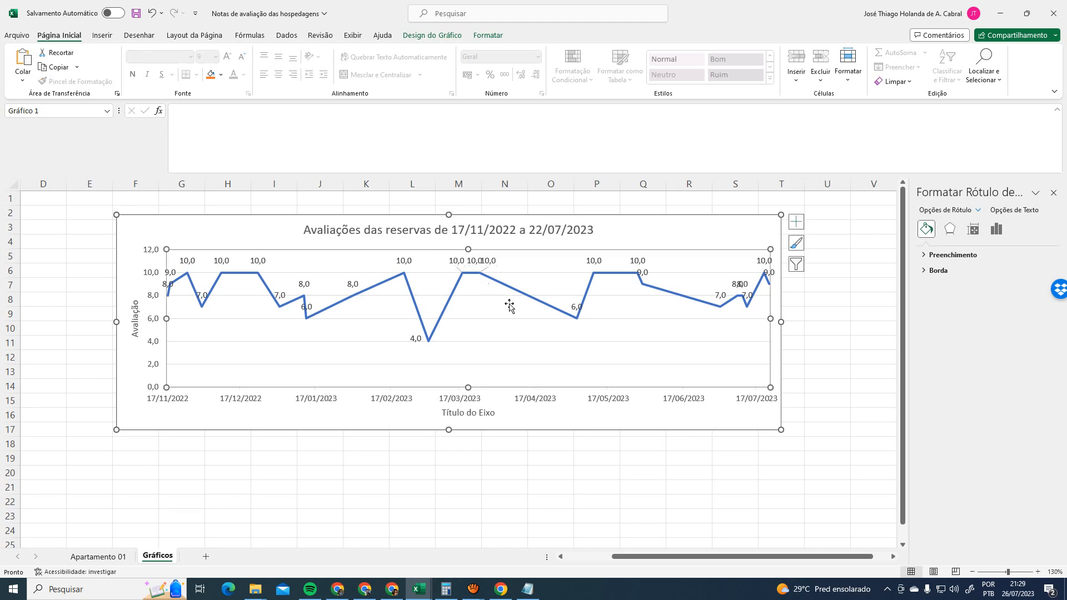
{"action": "left_click", "coordinate": [491, 265]}
{"action": "left_click", "coordinate": [499, 262]}
{"action": "left_click_drag", "start_coordinate": [500, 261], "coordinate": [478, 253]}
{"action": "left_click", "coordinate": [457, 262]}
{"action": "left_click", "coordinate": [475, 262]}
{"action": "left_click", "coordinate": [486, 302]}
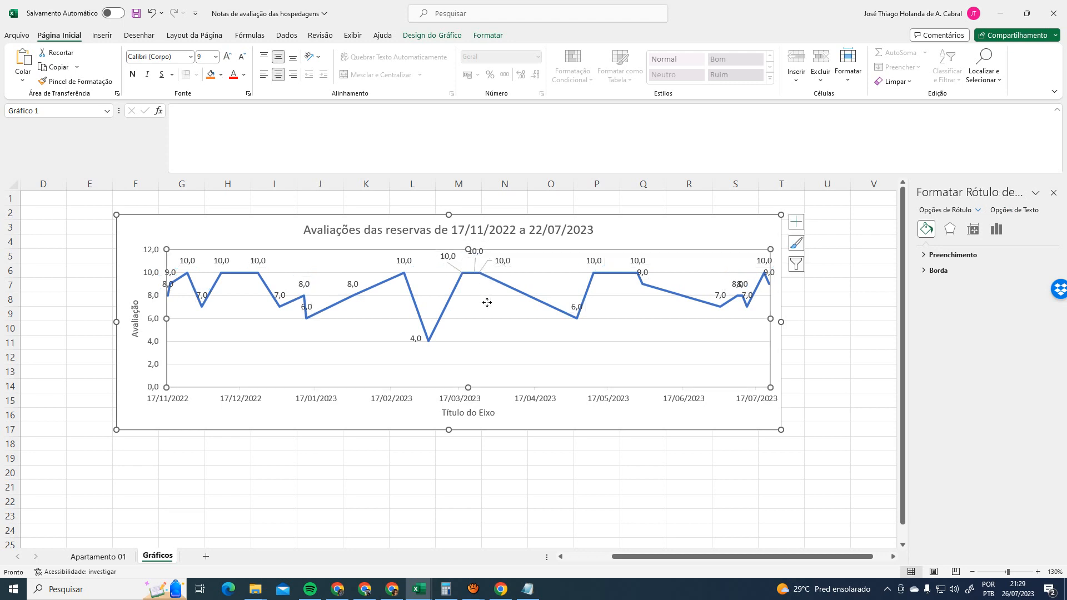
Move the 9,0 label near early June and the two overlapping 8,0 labels in July clear of their neighbours
{"action": "left_click", "coordinate": [645, 272]}
{"action": "mouse_move", "coordinate": [644, 272]}
{"action": "left_mouse_down"}
{"action": "mouse_move", "coordinate": [673, 263]}
{"action": "mouse_move", "coordinate": [657, 274]}
{"action": "left_mouse_up"}
{"action": "left_click", "coordinate": [739, 285]}
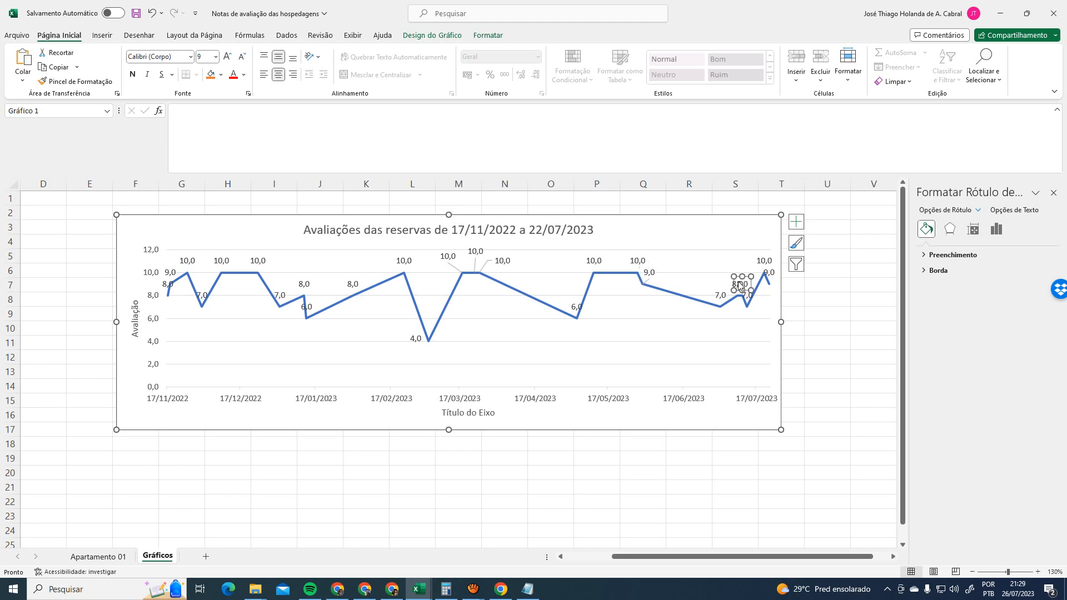
{"action": "mouse_move", "coordinate": [737, 284]}
{"action": "left_mouse_down"}
{"action": "mouse_move", "coordinate": [714, 272]}
{"action": "mouse_move", "coordinate": [743, 271]}
{"action": "left_mouse_up"}
{"action": "left_click", "coordinate": [744, 285]}
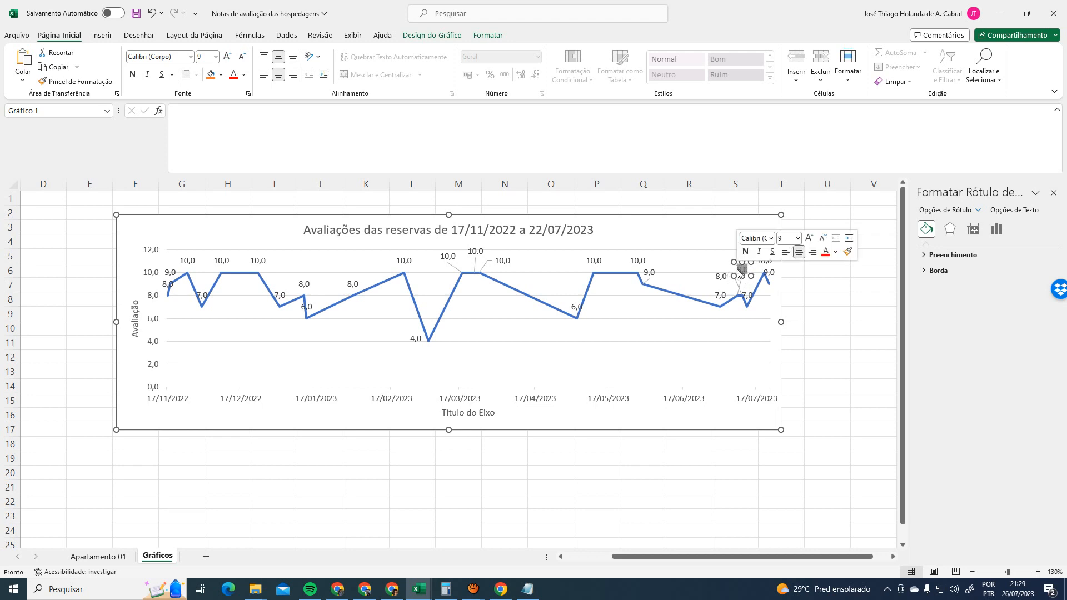
{"action": "left_click", "coordinate": [743, 272]}
{"action": "left_click", "coordinate": [743, 272]}
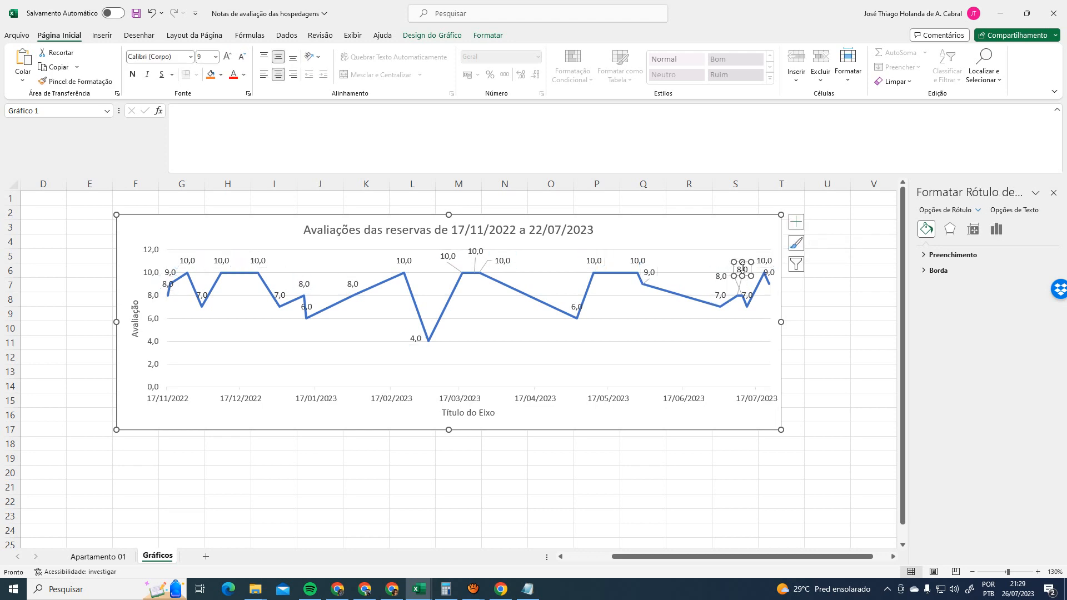
{"action": "left_click", "coordinate": [722, 277]}
{"action": "left_click_drag", "start_coordinate": [723, 277], "coordinate": [742, 266]}
{"action": "left_click", "coordinate": [745, 257]}
{"action": "left_click", "coordinate": [827, 314]}
Nudge the final 9,0 data label and widen the chart rightward to the end of column T
{"action": "left_click", "coordinate": [766, 271]}
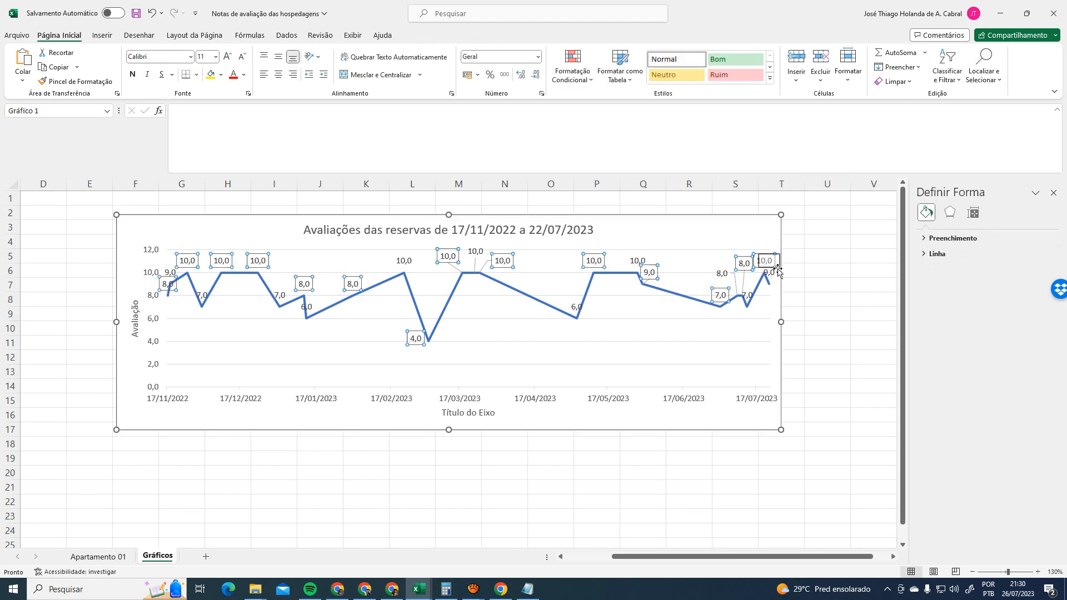
{"action": "left_click", "coordinate": [772, 275]}
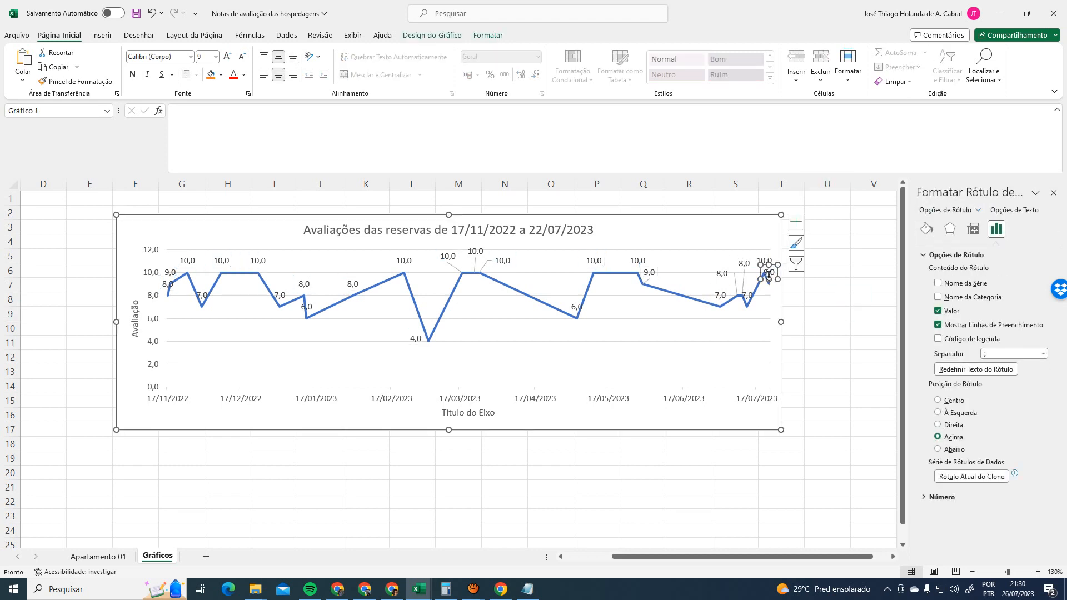
{"action": "left_click_drag", "start_coordinate": [760, 272], "coordinate": [765, 272]}
{"action": "left_click_drag", "start_coordinate": [781, 327], "coordinate": [799, 321]}
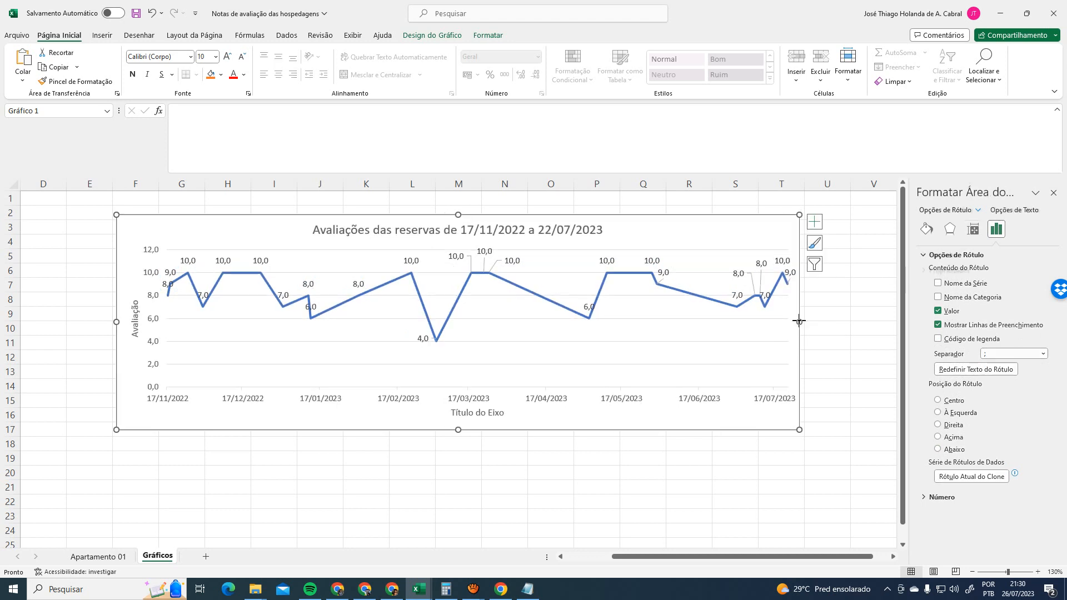
Move the early December 7,0 data label to the right, off the line
{"action": "left_click", "coordinate": [204, 295]}
{"action": "left_click", "coordinate": [206, 289]}
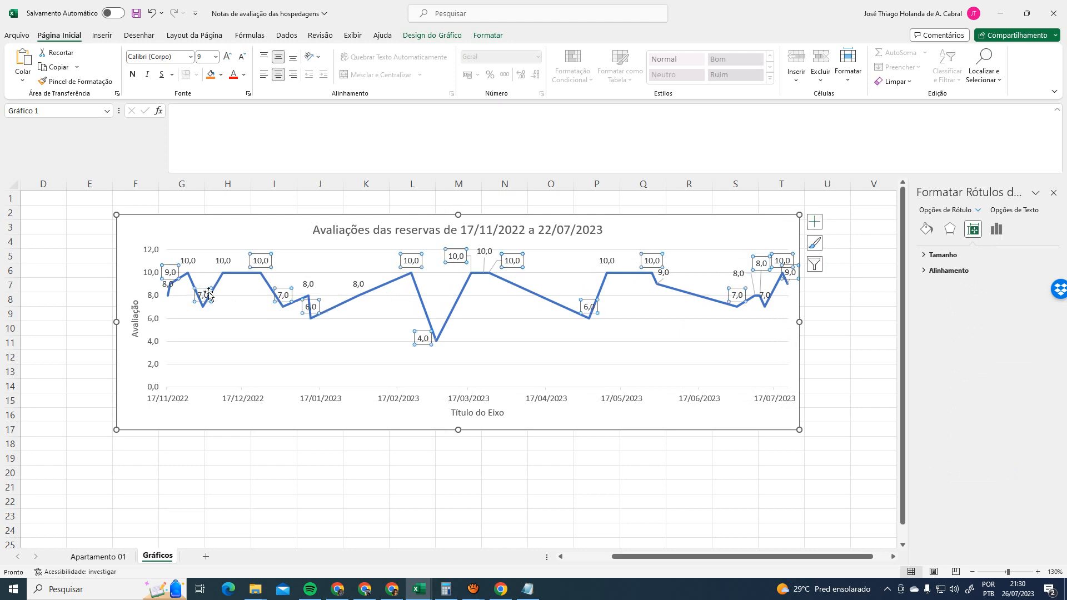
{"action": "left_click_drag", "start_coordinate": [202, 295], "coordinate": [222, 299]}
{"action": "left_click", "coordinate": [244, 329]}
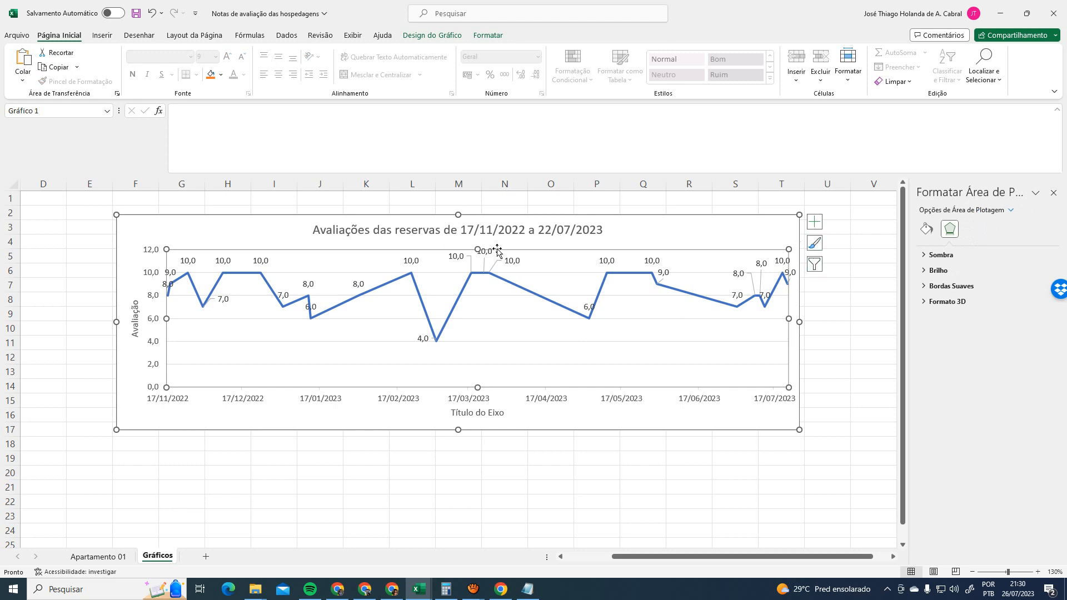
Remove the gridlines from the line chart
{"action": "left_click", "coordinate": [816, 224]}
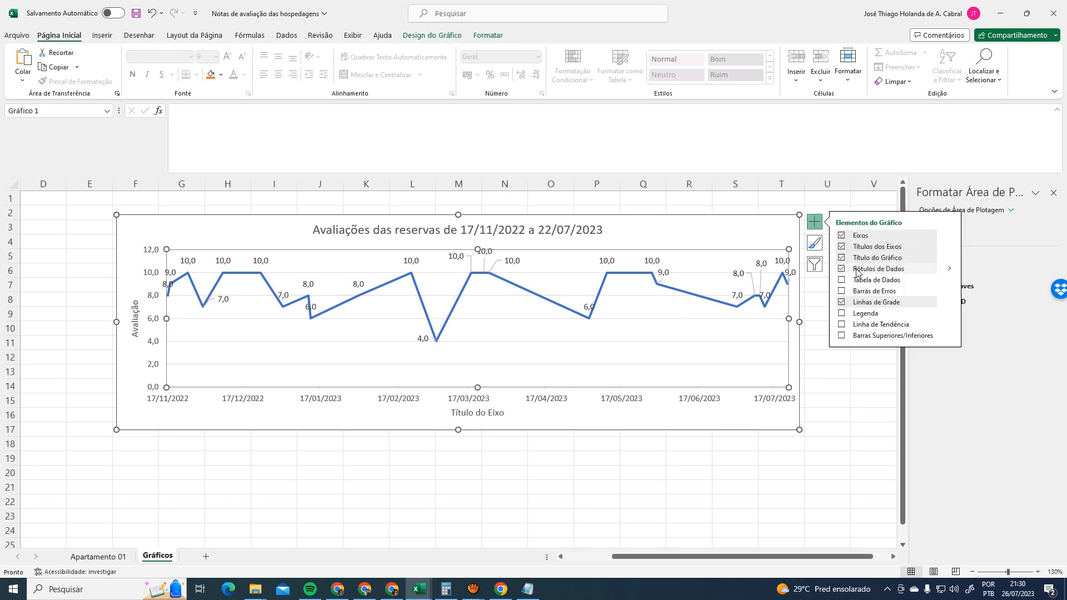
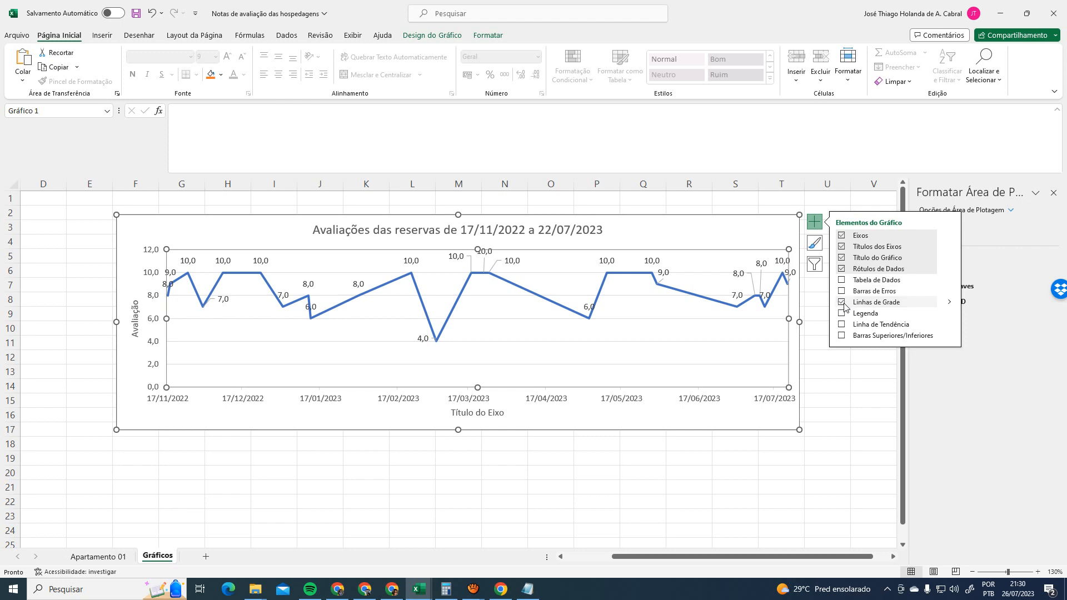
{"action": "left_click", "coordinate": [841, 303]}
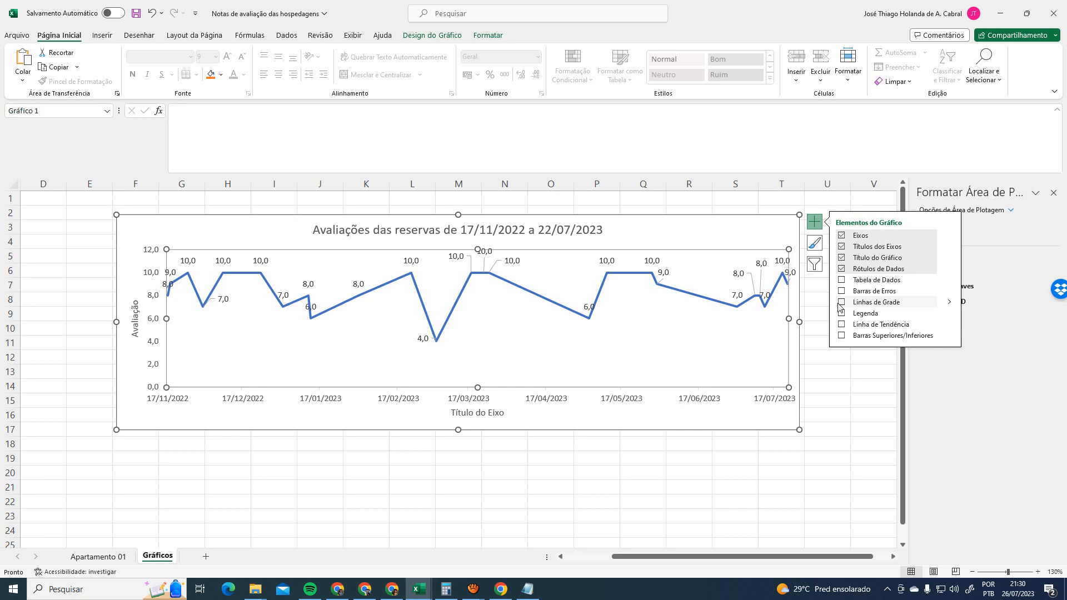
Widen the chart leftward into column E and shift the first 8,0 data label left of the line
{"action": "left_click_drag", "start_coordinate": [115, 323], "coordinate": [89, 322]}
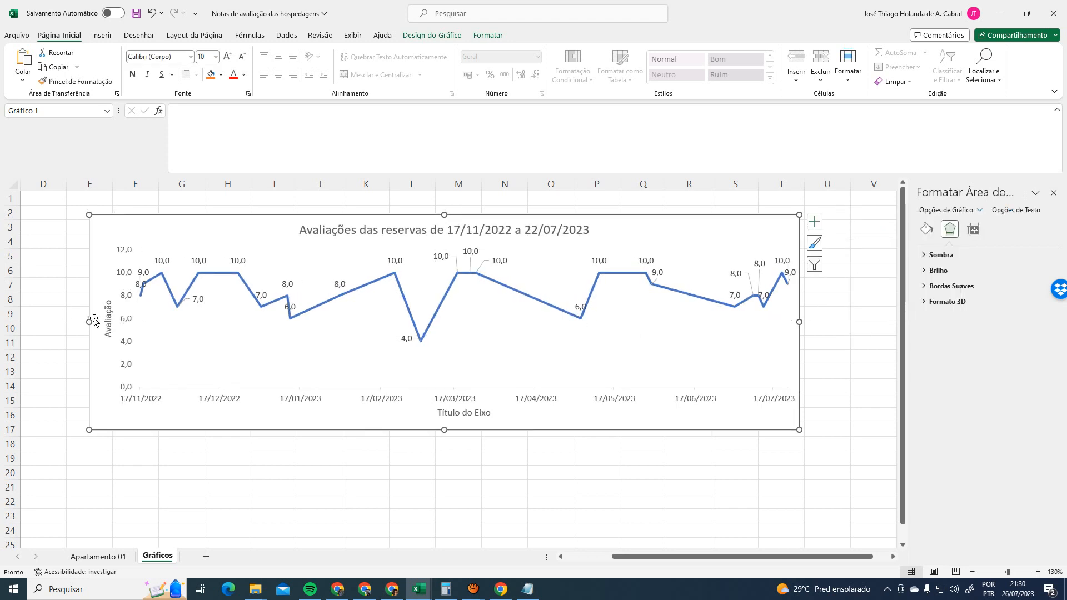
{"action": "left_click", "coordinate": [140, 284]}
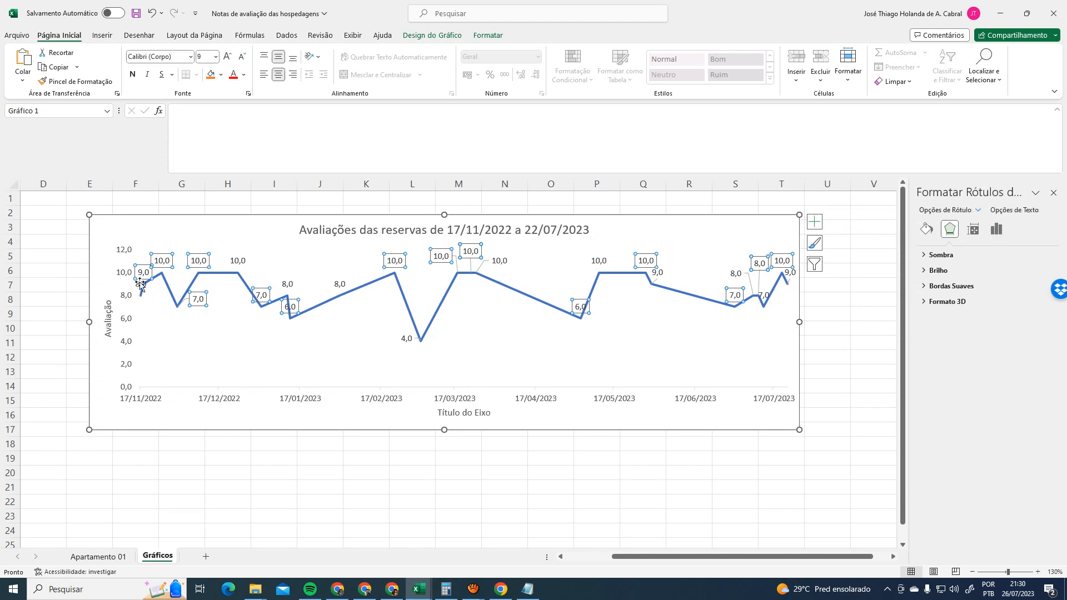
{"action": "left_click", "coordinate": [135, 284]}
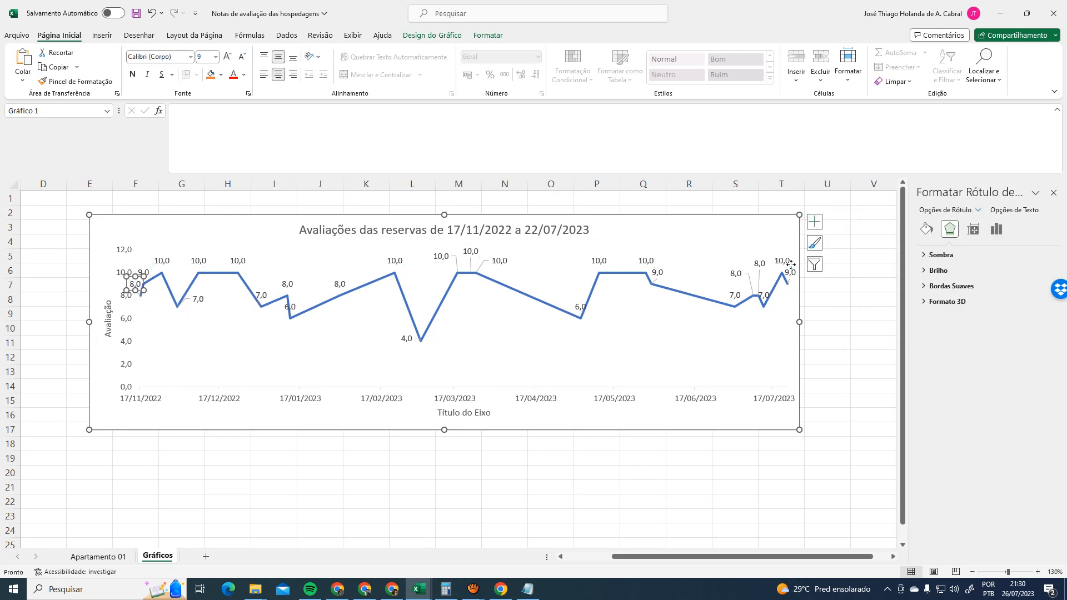
Hide the line chart's primary vertical axis and widen the chart slightly rightward into column U
{"action": "left_click", "coordinate": [814, 222]}
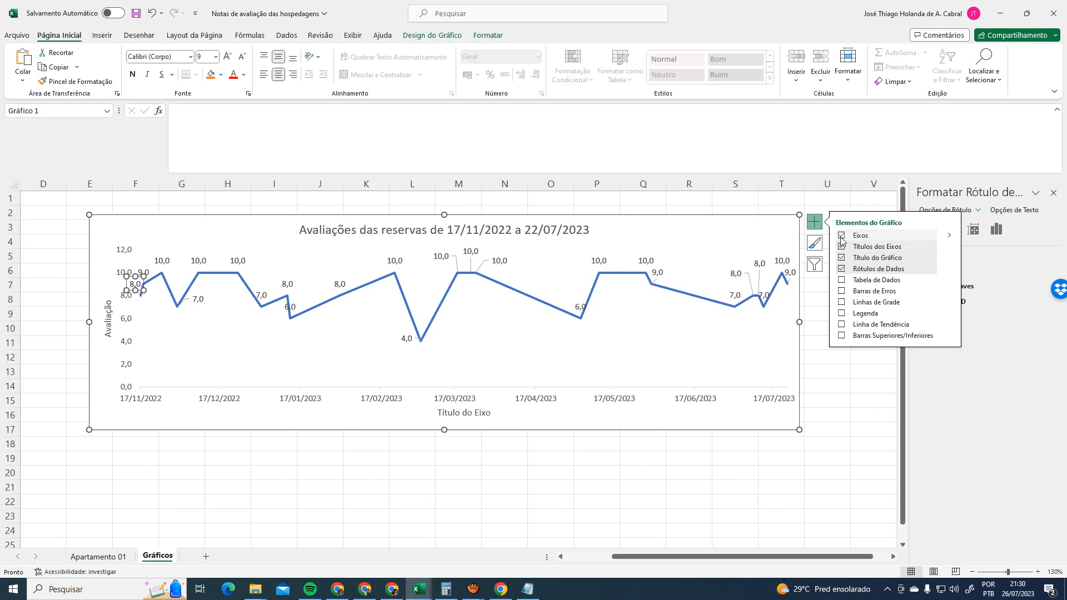
{"action": "left_click", "coordinate": [949, 235]}
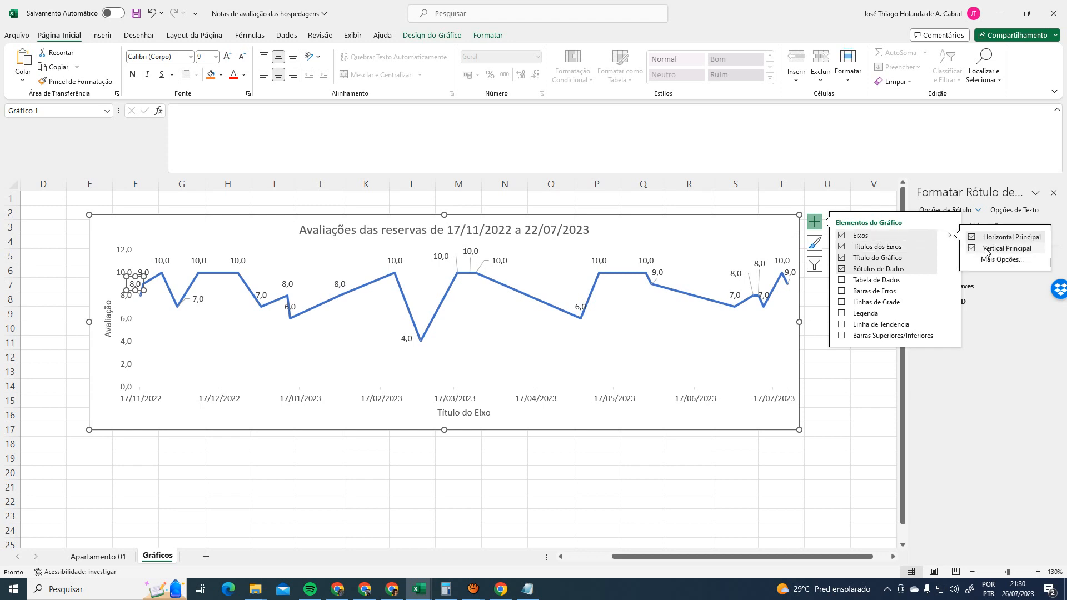
{"action": "left_click", "coordinate": [972, 250]}
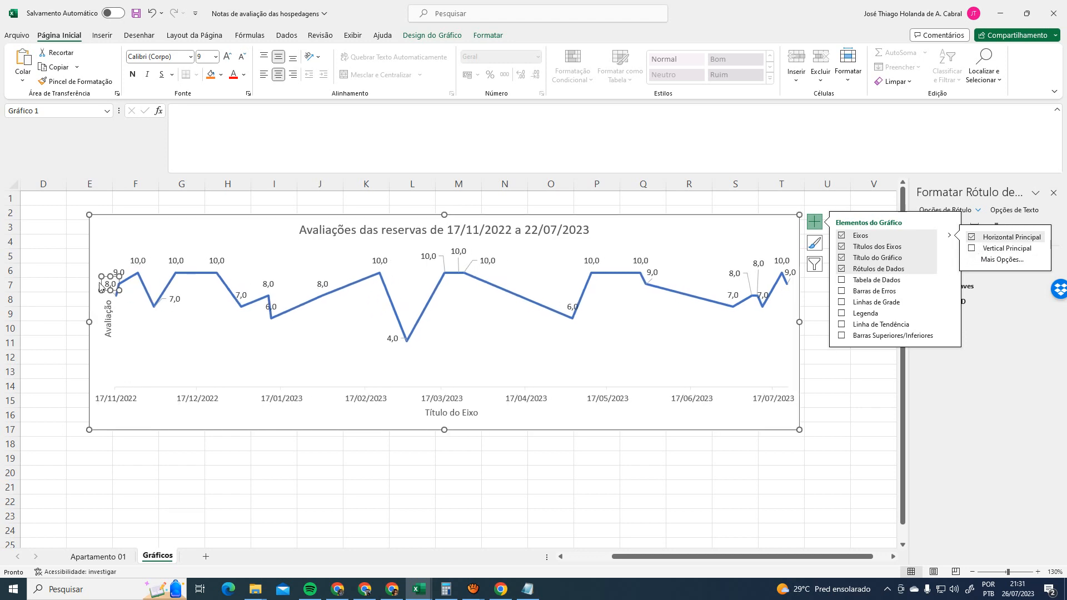
{"action": "left_click", "coordinate": [183, 383]}
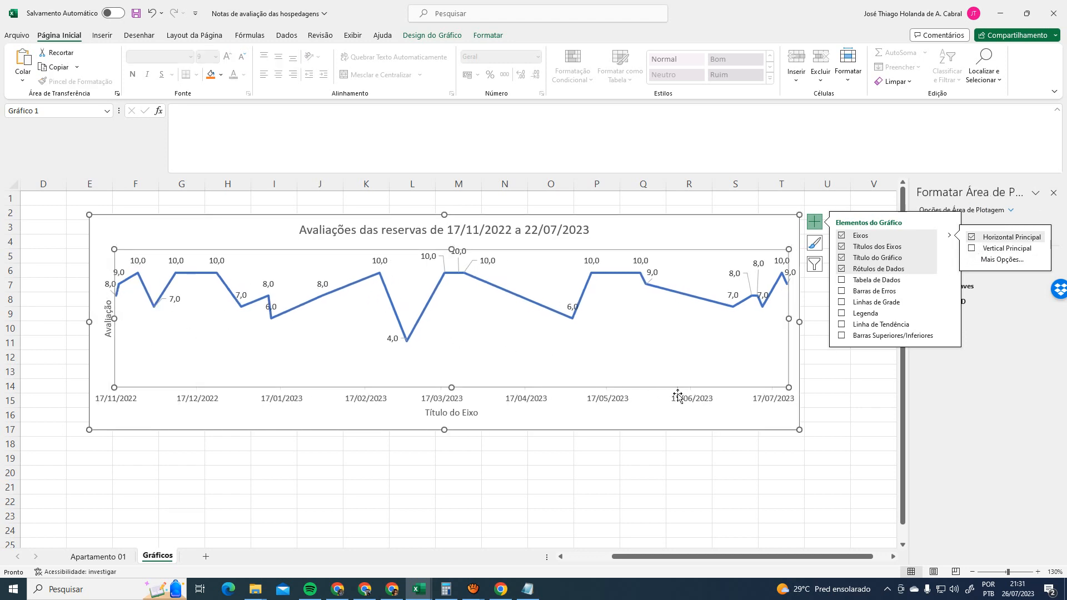
{"action": "left_click", "coordinate": [793, 458]}
{"action": "left_click", "coordinate": [794, 325]}
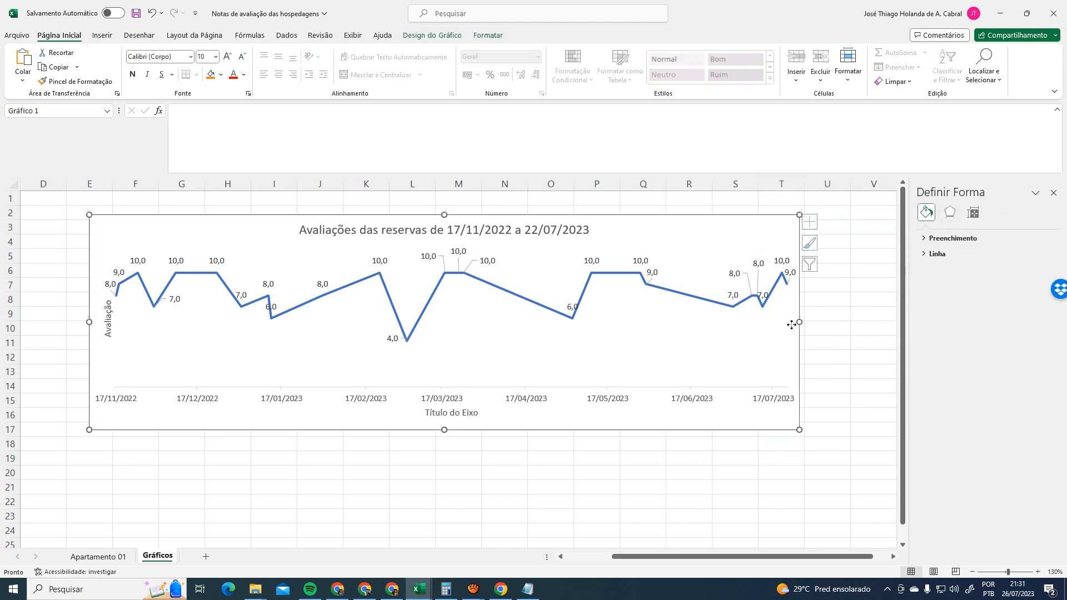
{"action": "left_click_drag", "start_coordinate": [799, 321], "coordinate": [813, 320]}
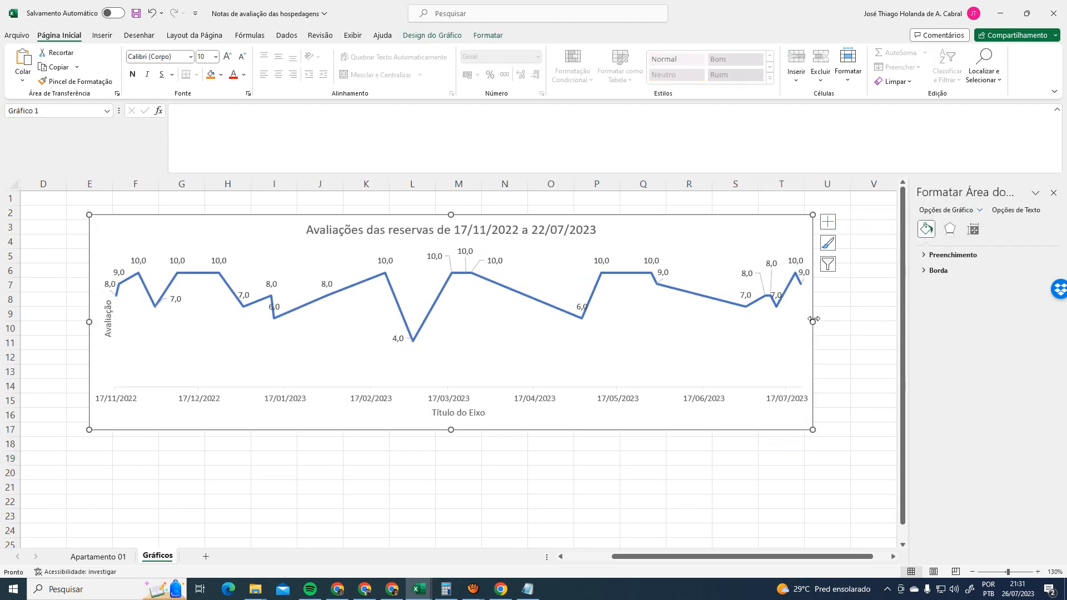
Set the line chart's horizontal axis title to "Datas"
{"action": "left_click", "coordinate": [676, 490]}
{"action": "left_click", "coordinate": [462, 417]}
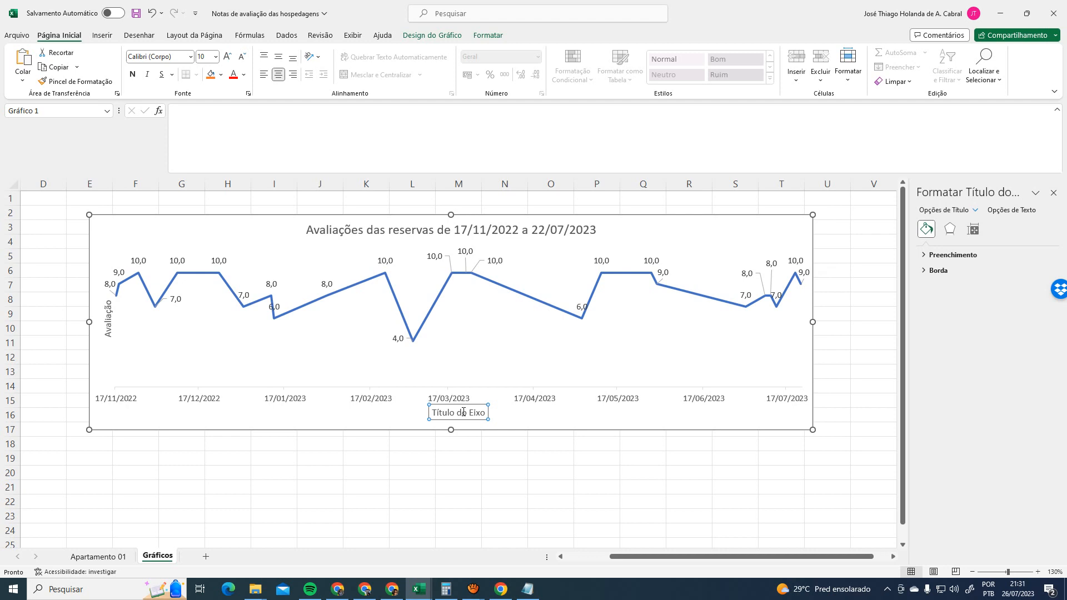
{"action": "triple_click", "coordinate": [463, 416]}
{"action": "type", "text": "Datas"}
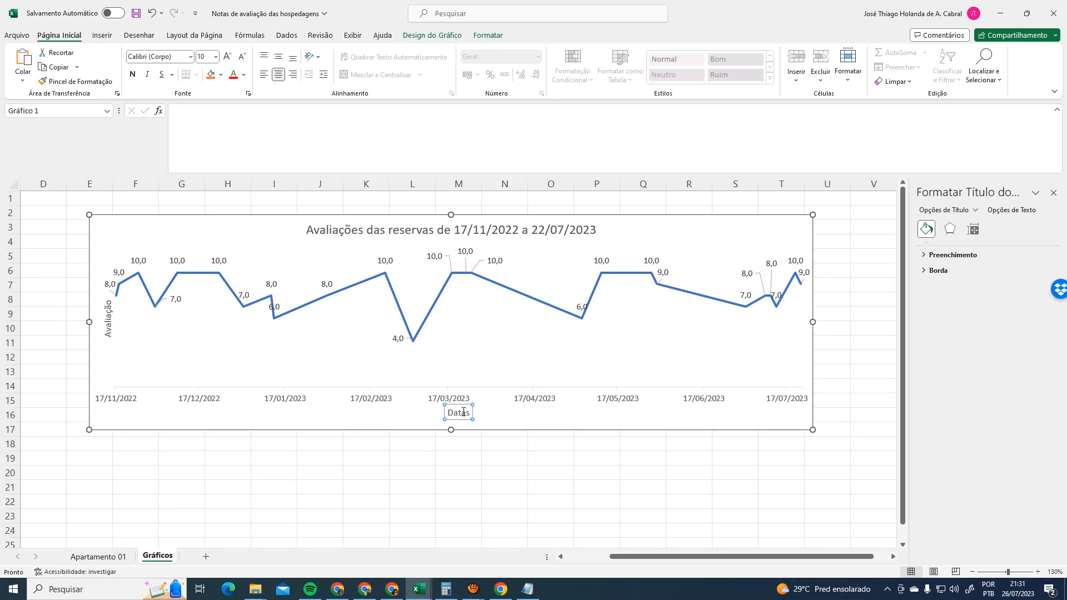
{"action": "left_click", "coordinate": [547, 476]}
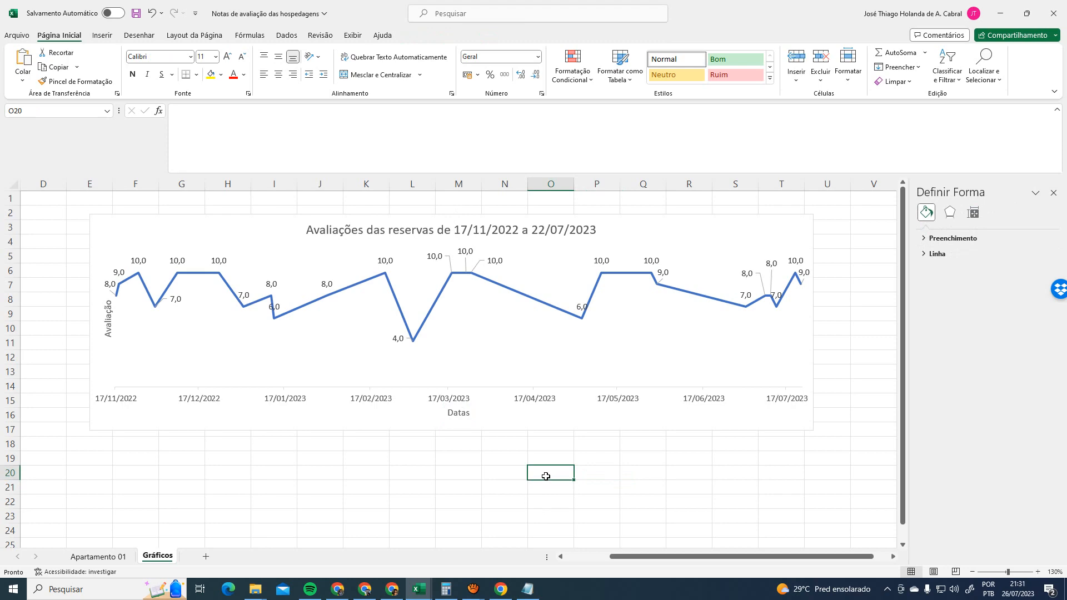
Examine the reservation table on the Apartamento 01 sheet across its rows and rating columns, comparing it with the chart
{"action": "left_click", "coordinate": [98, 556]}
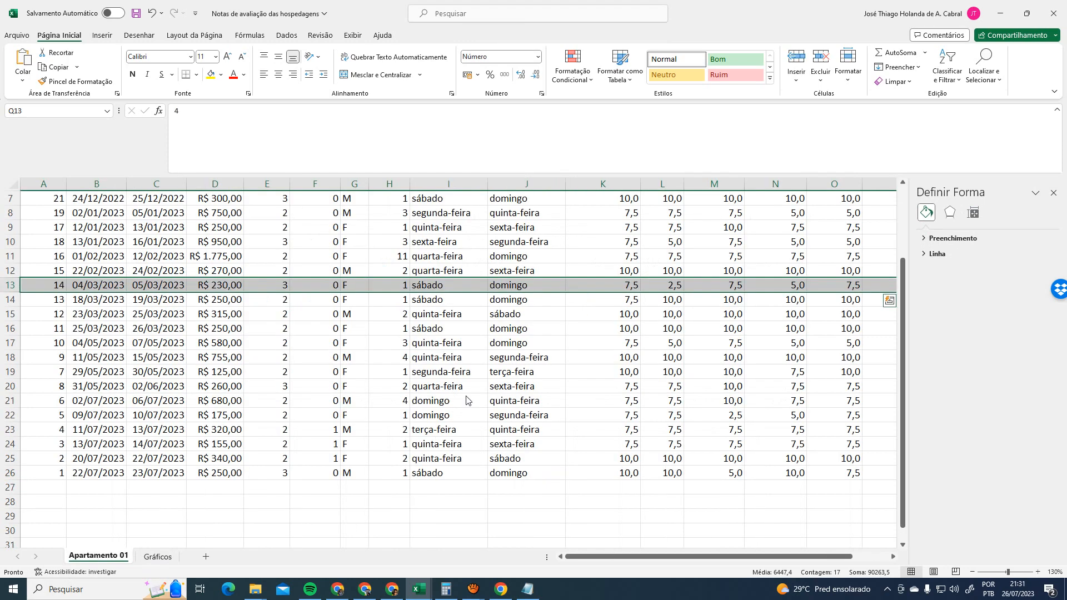
{"action": "left_click", "coordinate": [470, 357]}
{"action": "scroll", "coordinate": [470, 355], "scroll_direction": "up", "scroll_amount": 2}
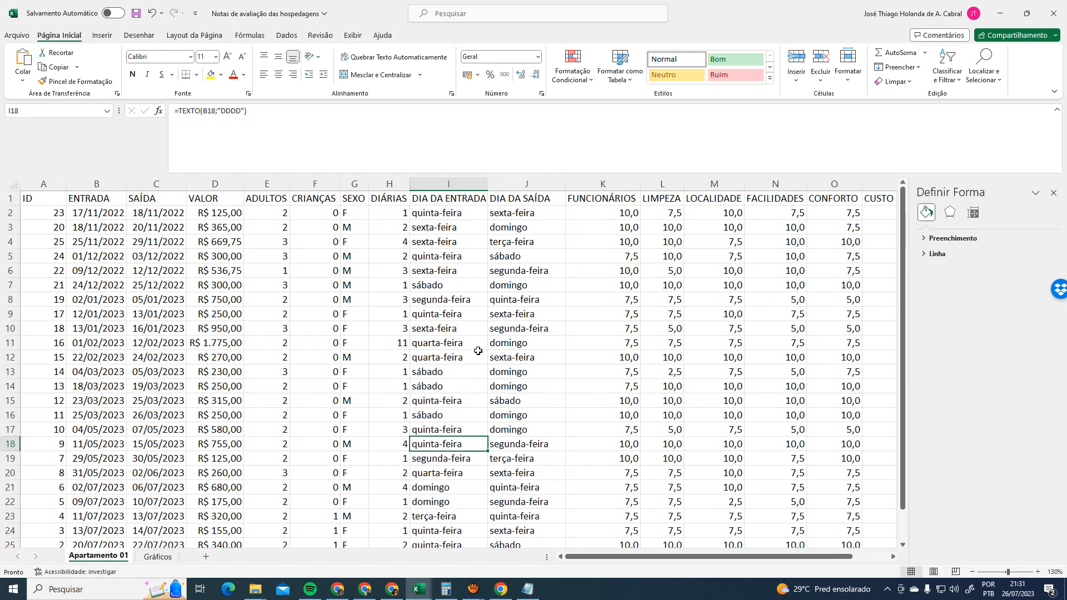
{"action": "left_click_drag", "start_coordinate": [701, 556], "coordinate": [739, 557]}
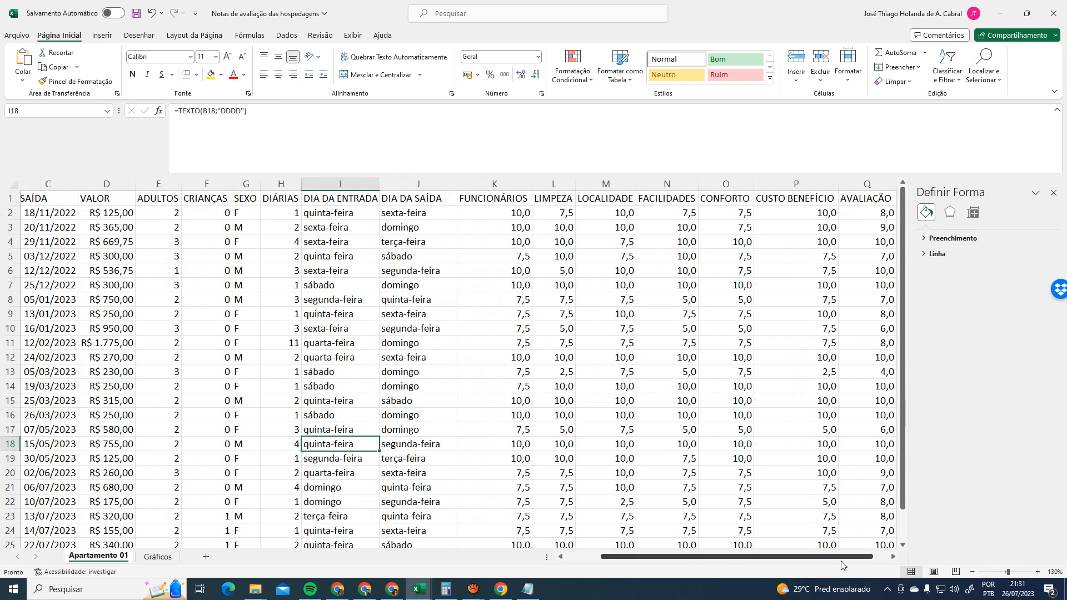
{"action": "left_click", "coordinate": [891, 558]}
{"action": "left_click", "coordinate": [892, 558]}
{"action": "left_click_drag", "start_coordinate": [827, 559], "coordinate": [657, 560]}
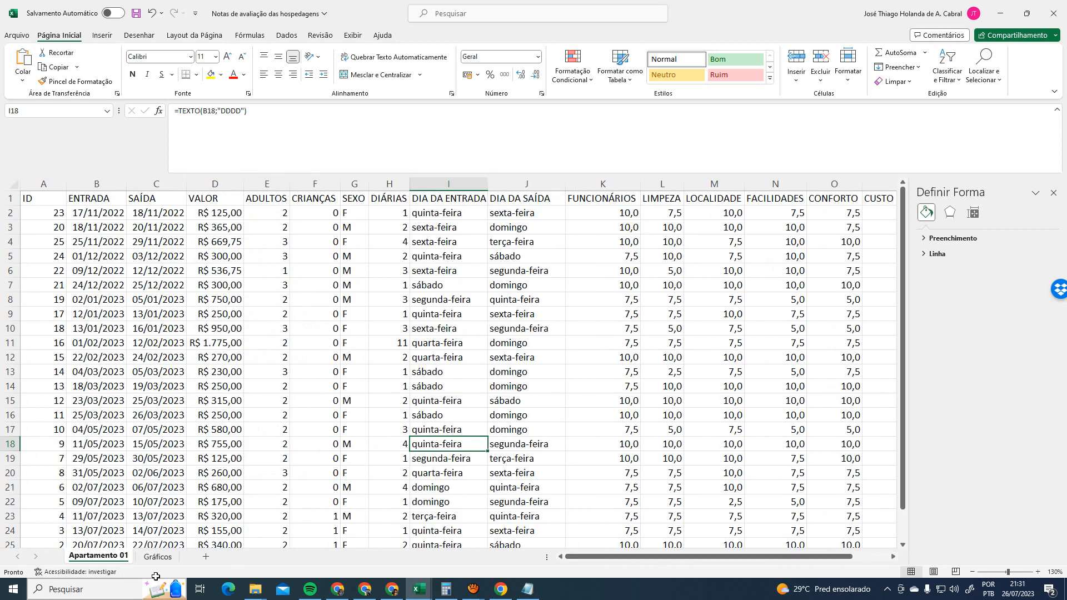
{"action": "left_click", "coordinate": [158, 556]}
{"action": "left_click", "coordinate": [288, 234]}
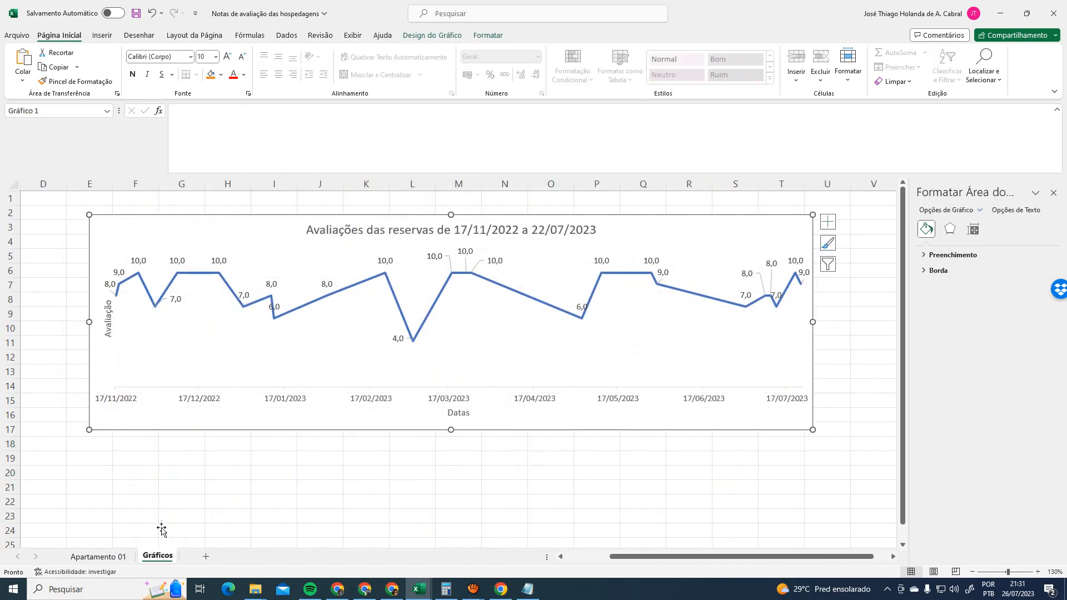
{"action": "left_click", "coordinate": [122, 559]}
{"action": "scroll", "coordinate": [820, 473], "scroll_direction": "down", "scroll_amount": 5}
{"action": "scroll", "coordinate": [820, 472], "scroll_direction": "up", "scroll_amount": 5}
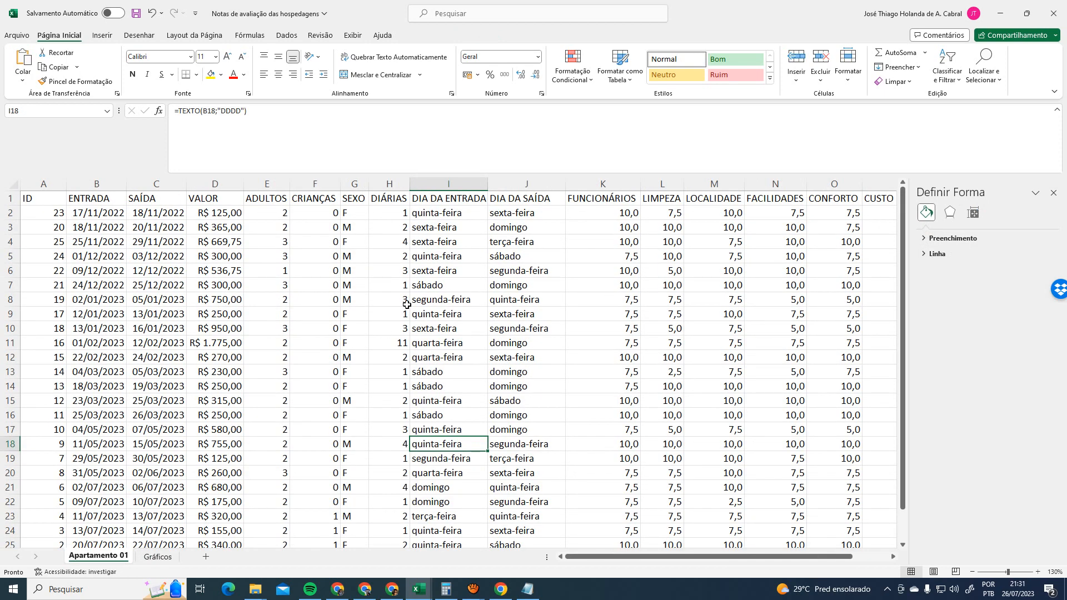
Hide the worksheet gridlines on the Gráficos sheet
{"action": "left_click", "coordinate": [159, 558]}
{"action": "left_click", "coordinate": [484, 467]}
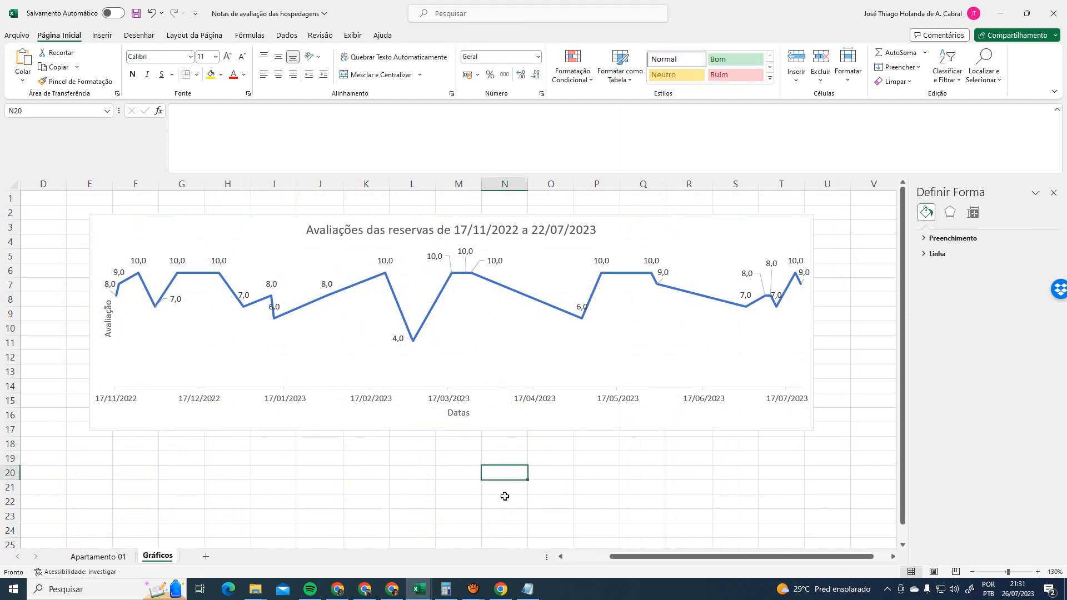
{"action": "left_click", "coordinate": [354, 35]}
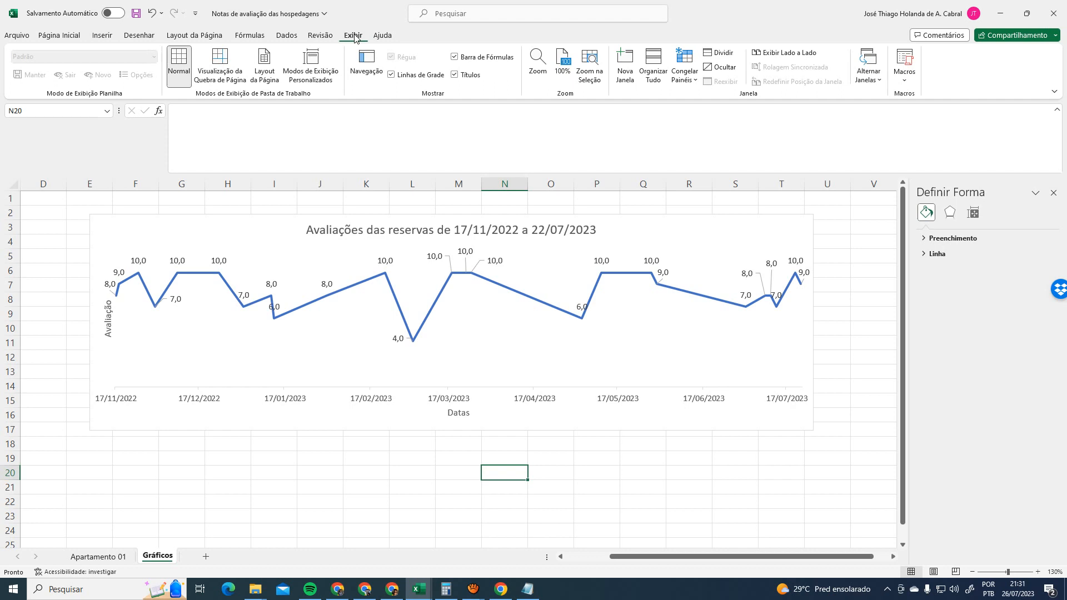
{"action": "left_click", "coordinate": [421, 76]}
Move the line chart up so that it starts in row 1 of the Gráficos sheet
{"action": "left_click", "coordinate": [382, 229]}
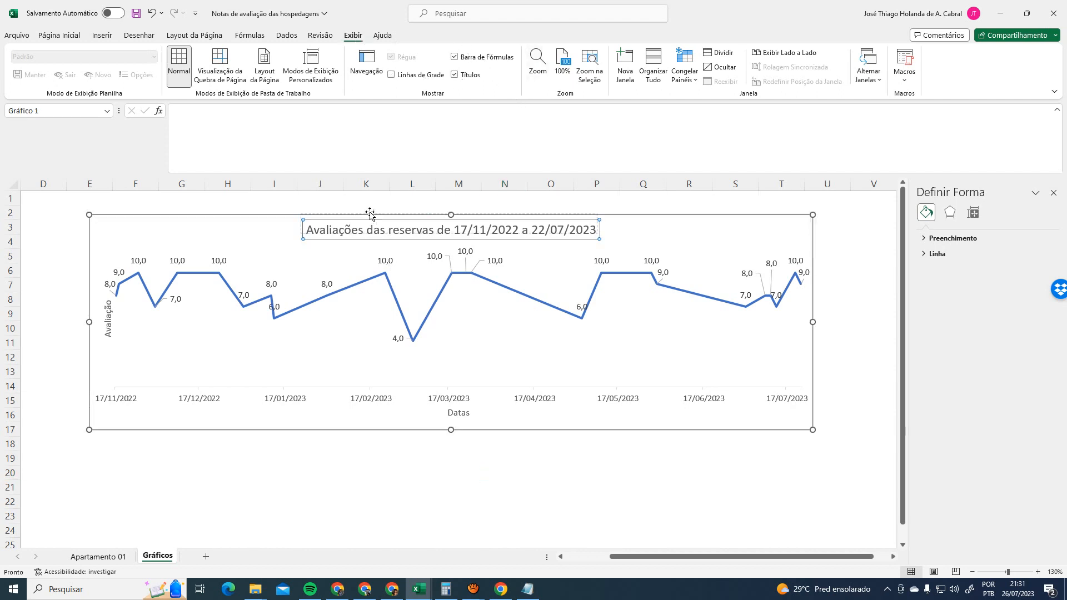
{"action": "left_click", "coordinate": [377, 220]}
{"action": "key", "text": "ctrl+z"}
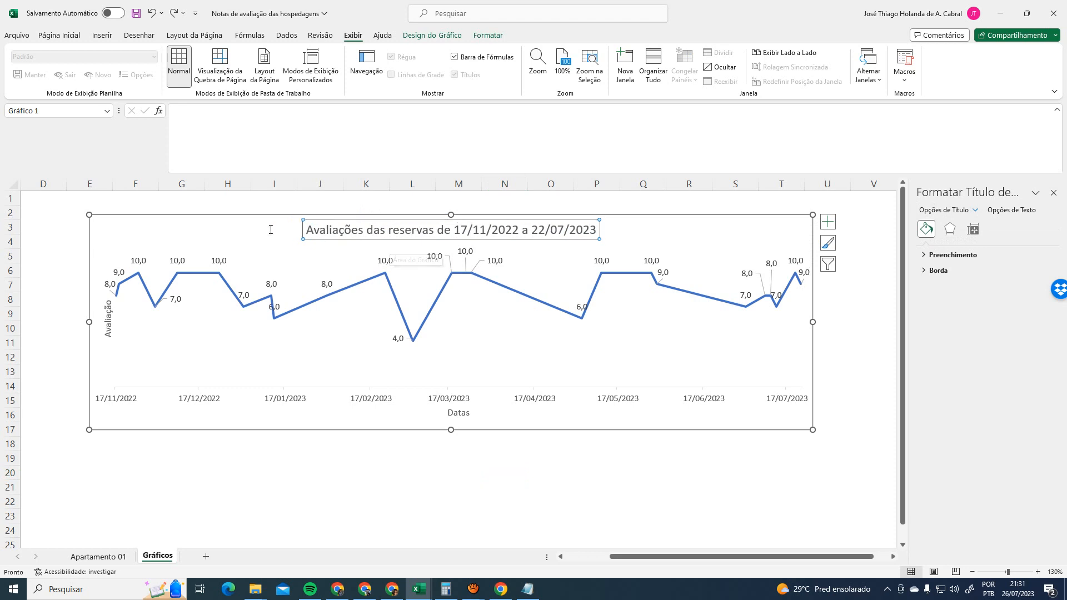
{"action": "left_click_drag", "start_coordinate": [259, 219], "coordinate": [259, 203]}
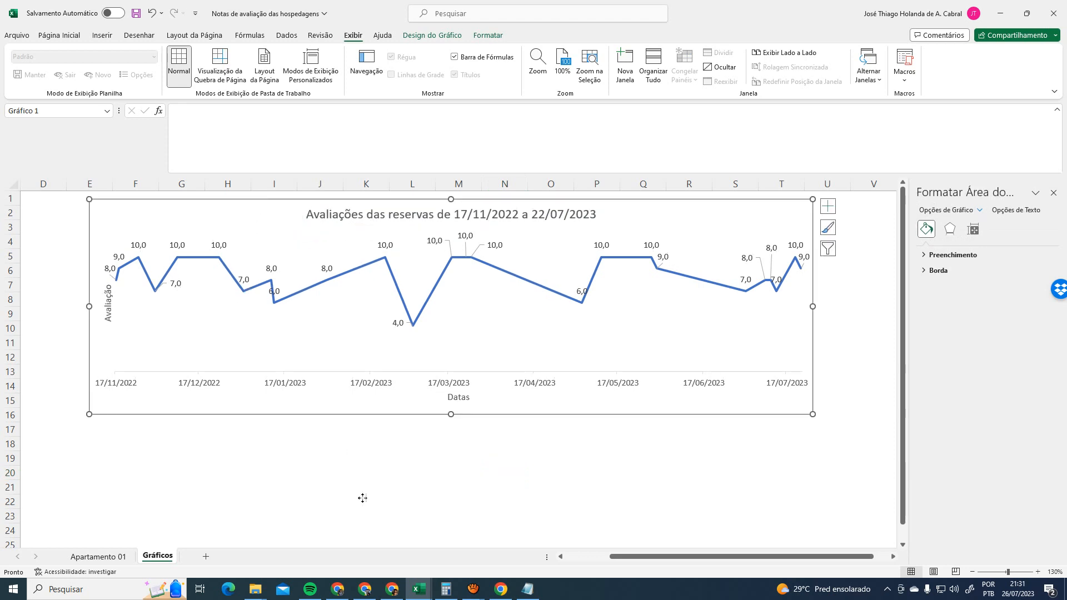
{"action": "left_click", "coordinate": [356, 457]}
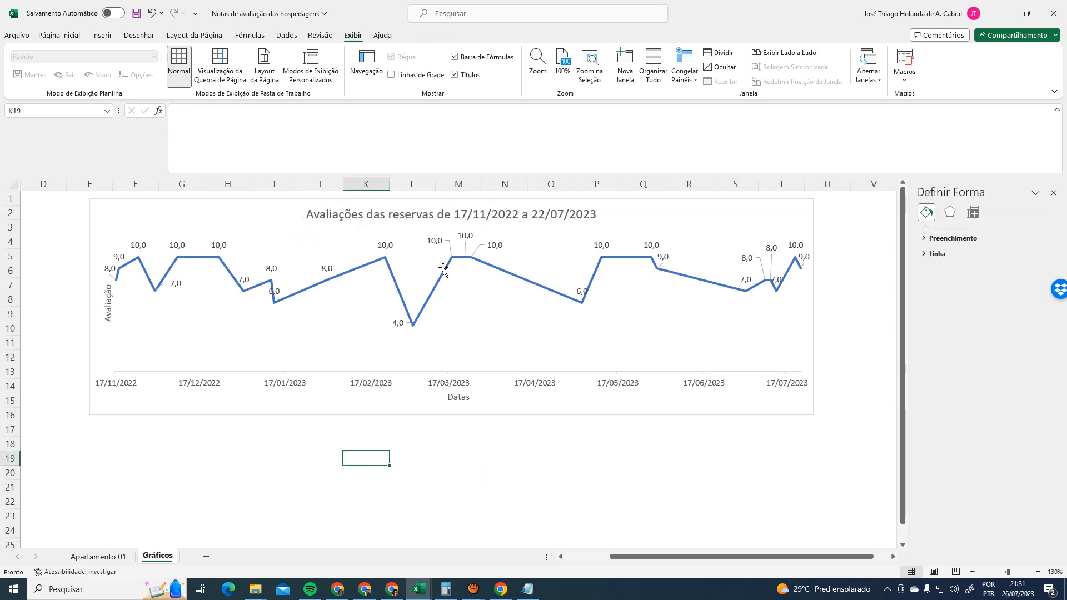
Zoom the Apartamento 01 sheet out to 115% and review the table's columns from ID through AVALIAÇÃO
{"action": "left_click", "coordinate": [104, 558]}
{"action": "left_click", "coordinate": [544, 281]}
{"action": "left_click", "coordinate": [748, 251]}
{"action": "left_click", "coordinate": [850, 209]}
{"action": "scroll", "coordinate": [774, 420], "scroll_direction": "down", "scroll_amount": 1}
{"action": "scroll", "coordinate": [780, 494], "scroll_direction": "down", "scroll_amount": 2}
{"action": "scroll", "coordinate": [773, 467], "scroll_direction": "up", "scroll_amount": 2}
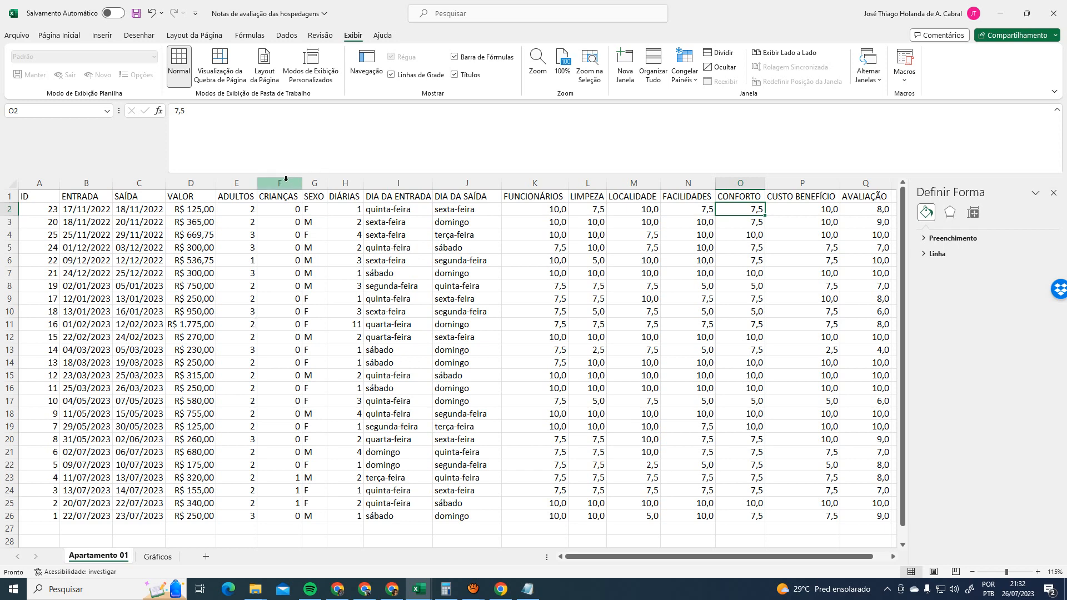
Insert an empty column between the CRIANÇAS and SEXO columns of the reservation table
{"action": "left_click", "coordinate": [285, 180]}
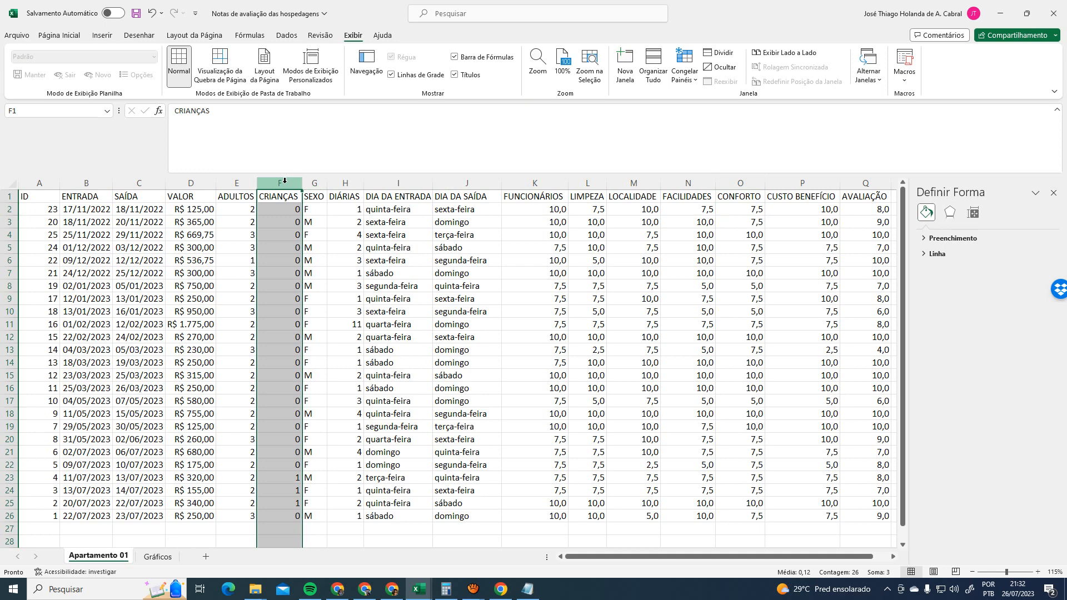
{"action": "left_click", "coordinate": [235, 183]}
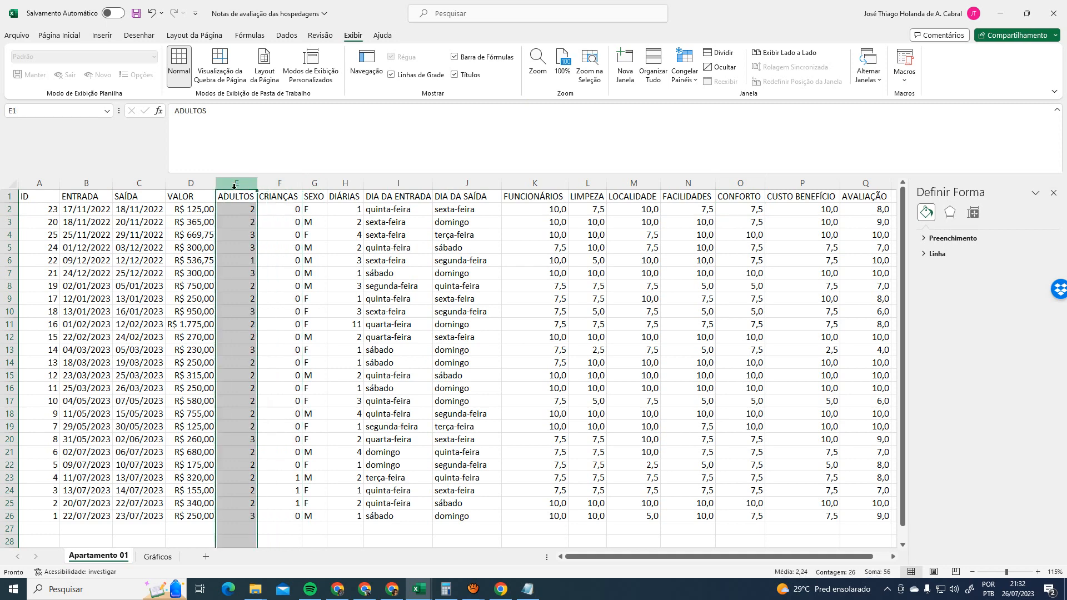
{"action": "right_click", "coordinate": [234, 186]}
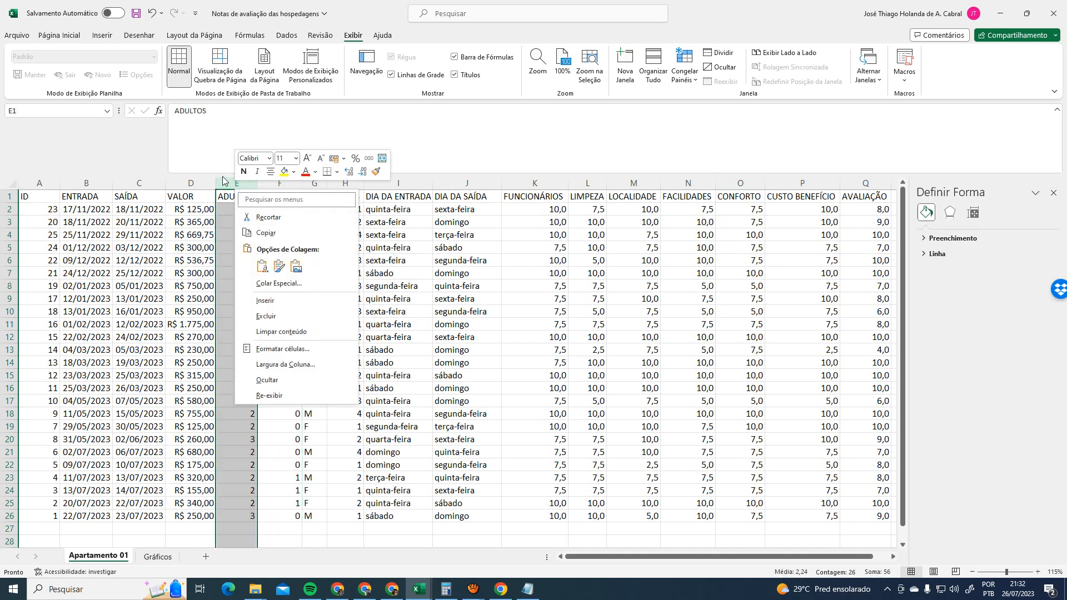
{"action": "left_click", "coordinate": [226, 181]}
{"action": "left_click", "coordinate": [284, 179]}
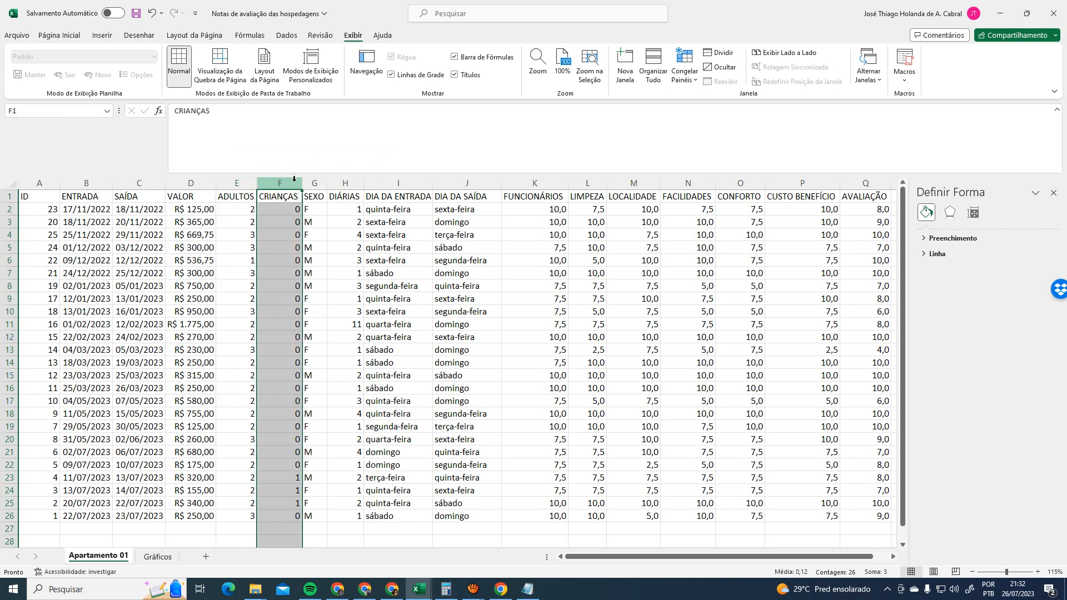
{"action": "left_click", "coordinate": [315, 182]}
{"action": "right_click", "coordinate": [315, 181]}
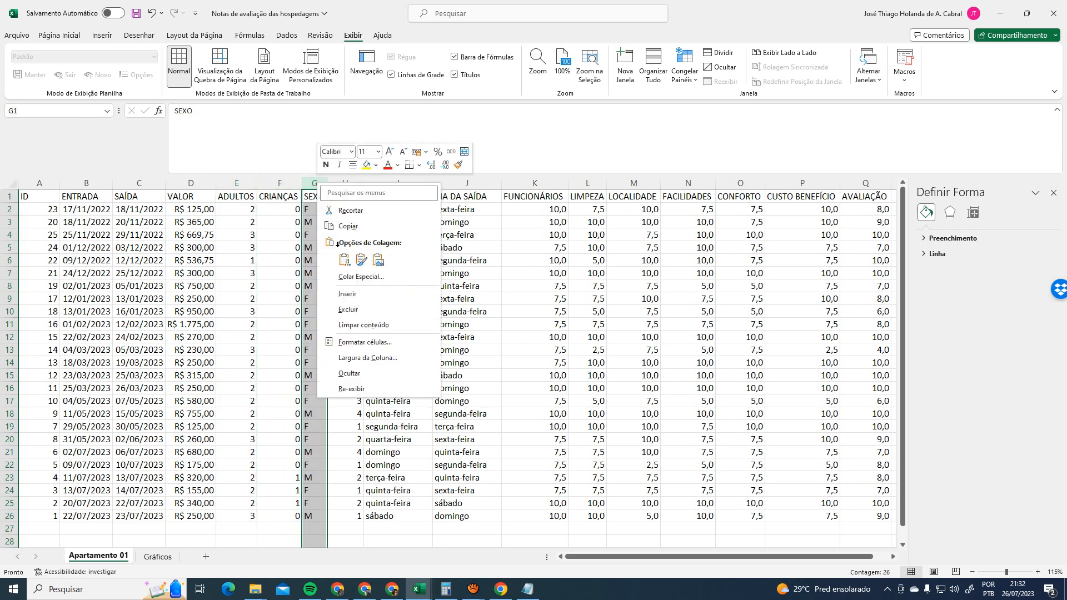
{"action": "left_click", "coordinate": [353, 299]}
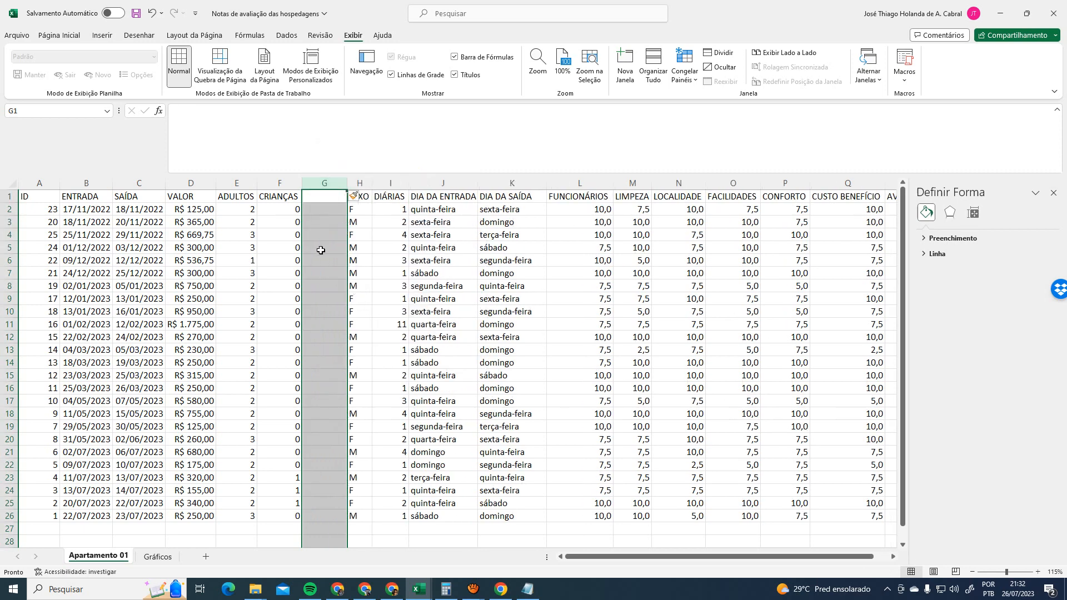
Enter the header VALOR DIÁRIA in cell G1 and fit column G's width to it
{"action": "left_click", "coordinate": [324, 200]}
{"action": "type", "text": "va"}
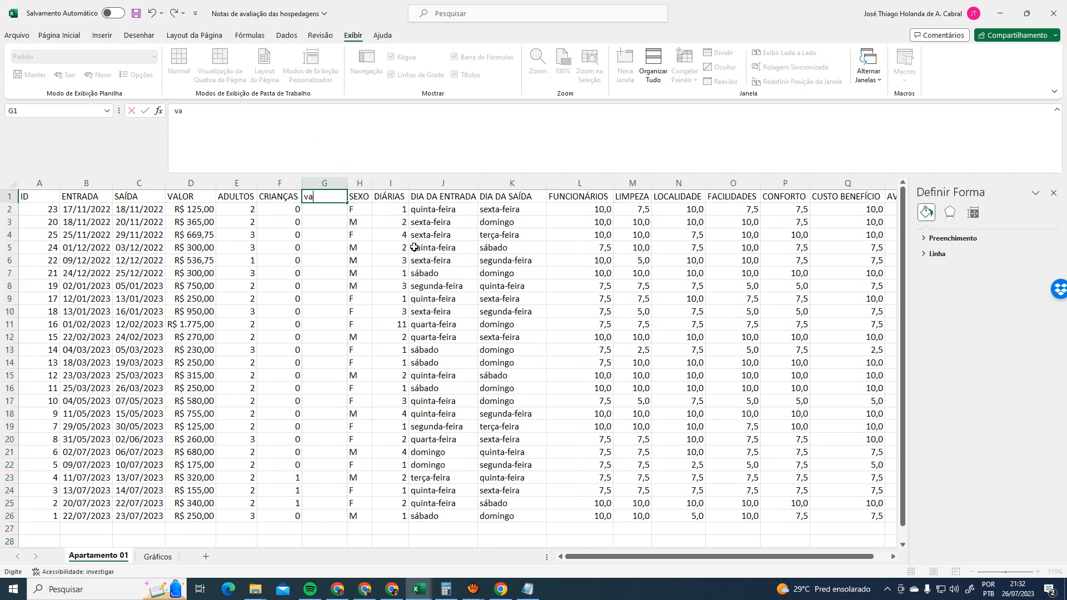
{"action": "key", "text": "BackSpace"}
{"action": "type", "text": "VALOR DIÁRIA"}
{"action": "key", "text": "Return"}
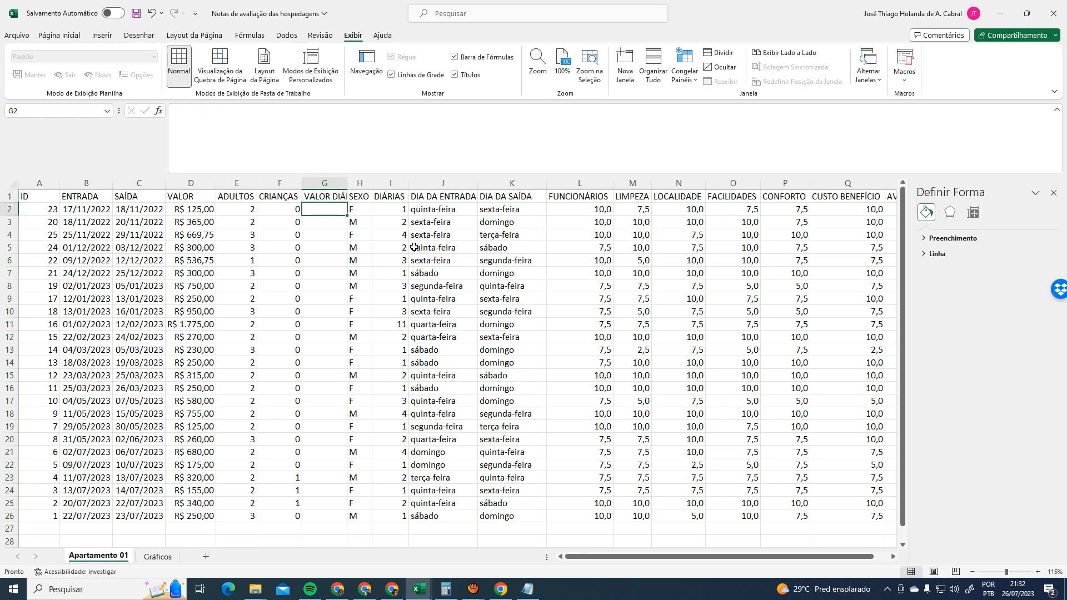
{"action": "double_click", "coordinate": [348, 183]}
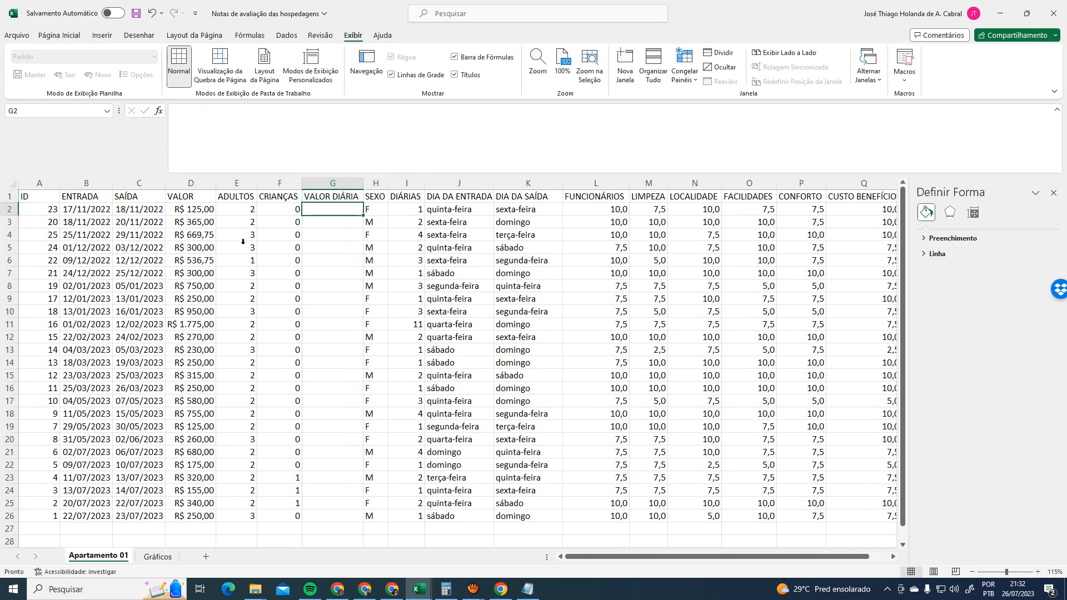
Move the VALOR DIÁRIA column so that it sits between the SEXO and DIÁRIAS columns
{"action": "left_click", "coordinate": [201, 209]}
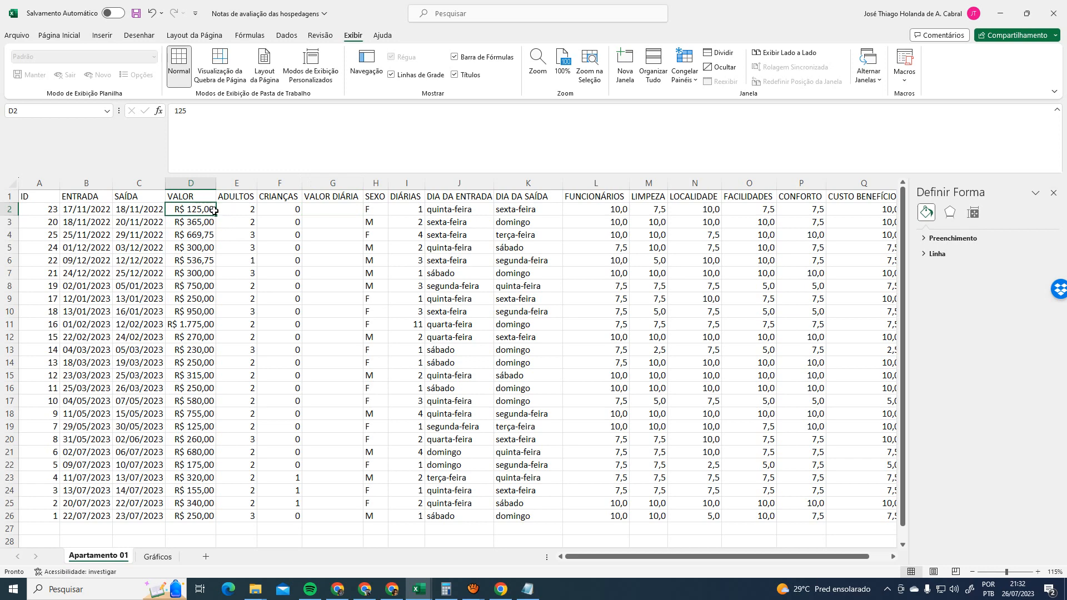
{"action": "left_click", "coordinate": [409, 210]}
{"action": "left_click", "coordinate": [344, 180]}
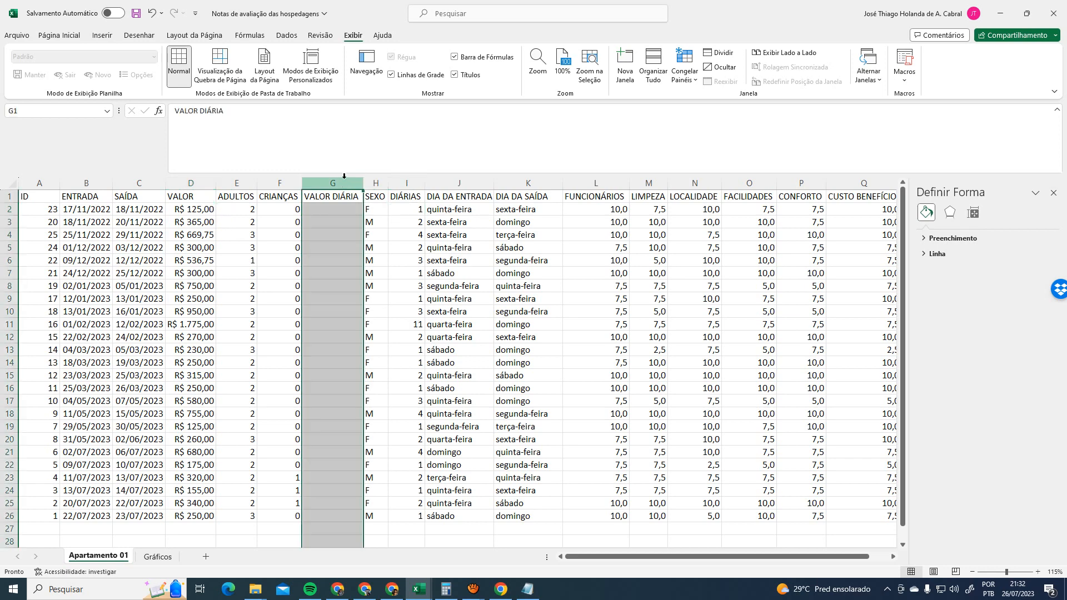
{"action": "key", "text": "ctrl+x"}
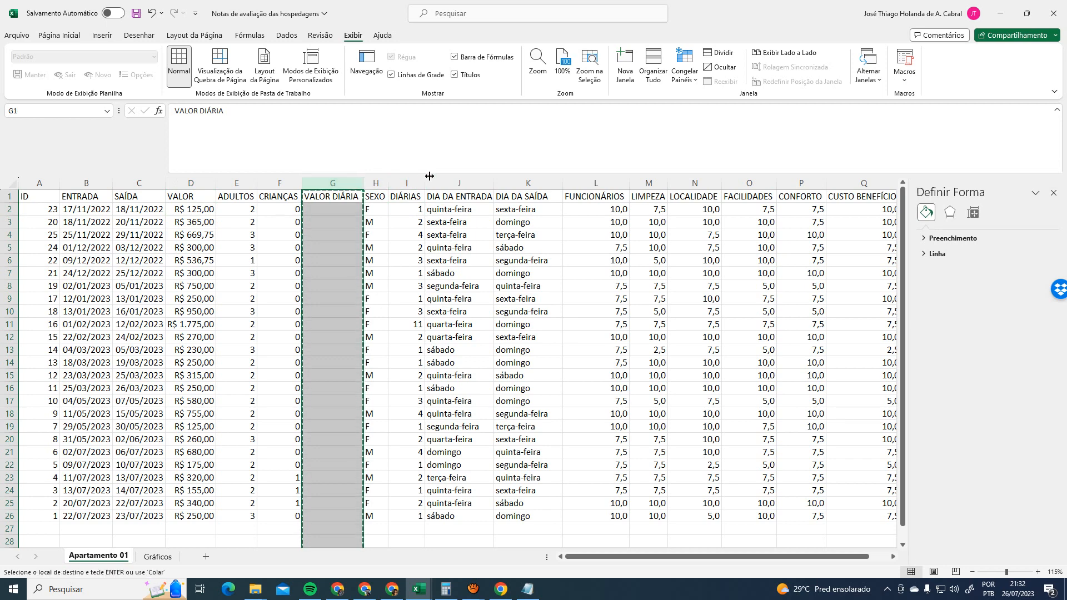
{"action": "left_click", "coordinate": [410, 182]}
{"action": "right_click", "coordinate": [410, 179]}
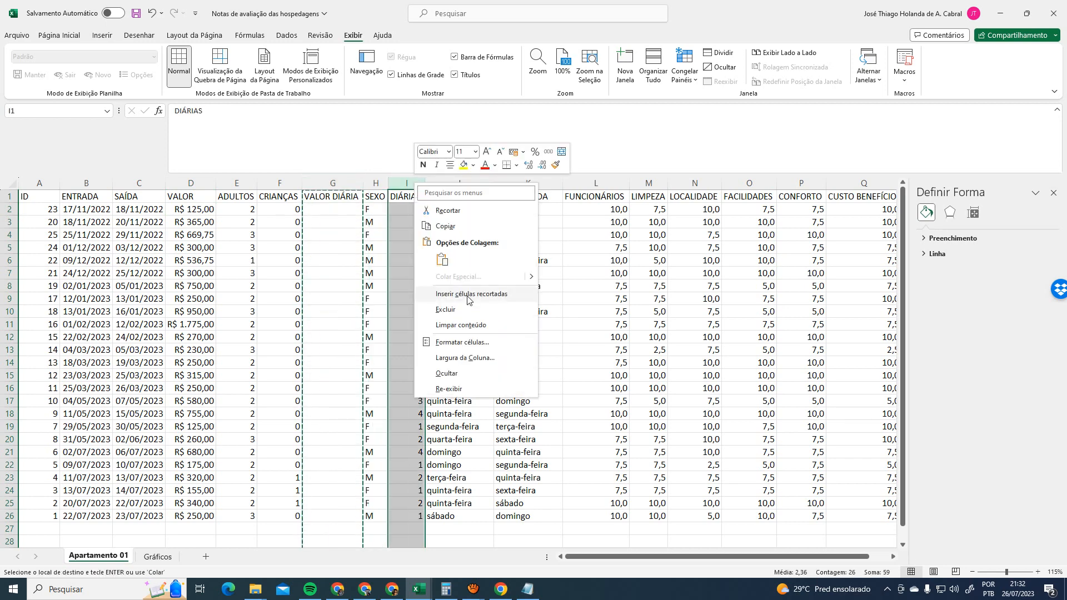
{"action": "left_click", "coordinate": [468, 299]}
{"action": "left_click", "coordinate": [357, 213]}
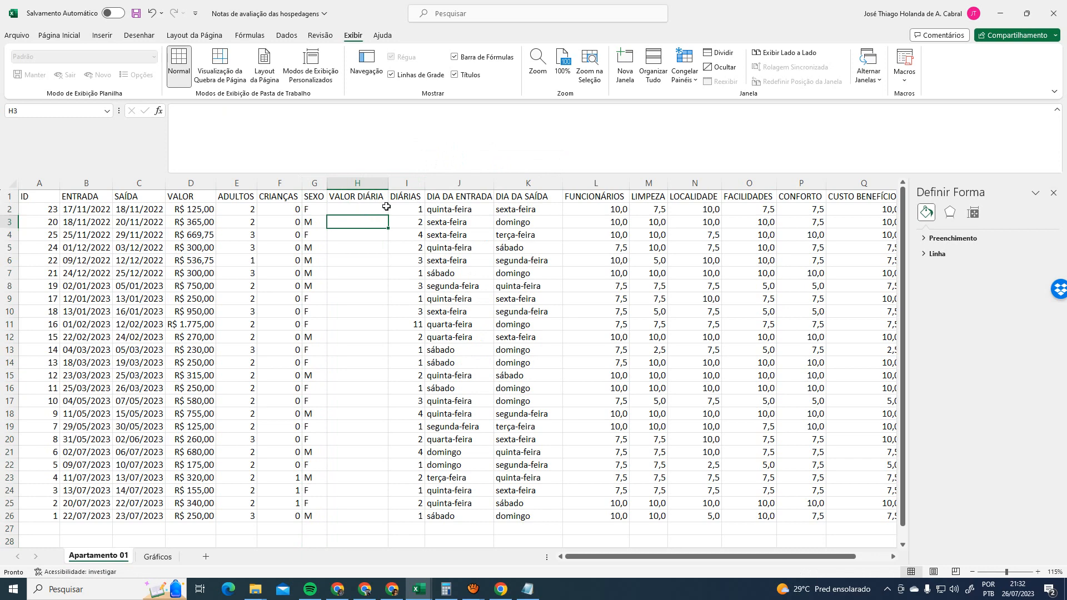
Try to move the DIÁRIAS column into column H in place of VALOR DIÁRIA, and undo the paste
{"action": "left_click", "coordinate": [404, 184]}
{"action": "key", "text": "ctrl+x"}
{"action": "left_click", "coordinate": [352, 182]}
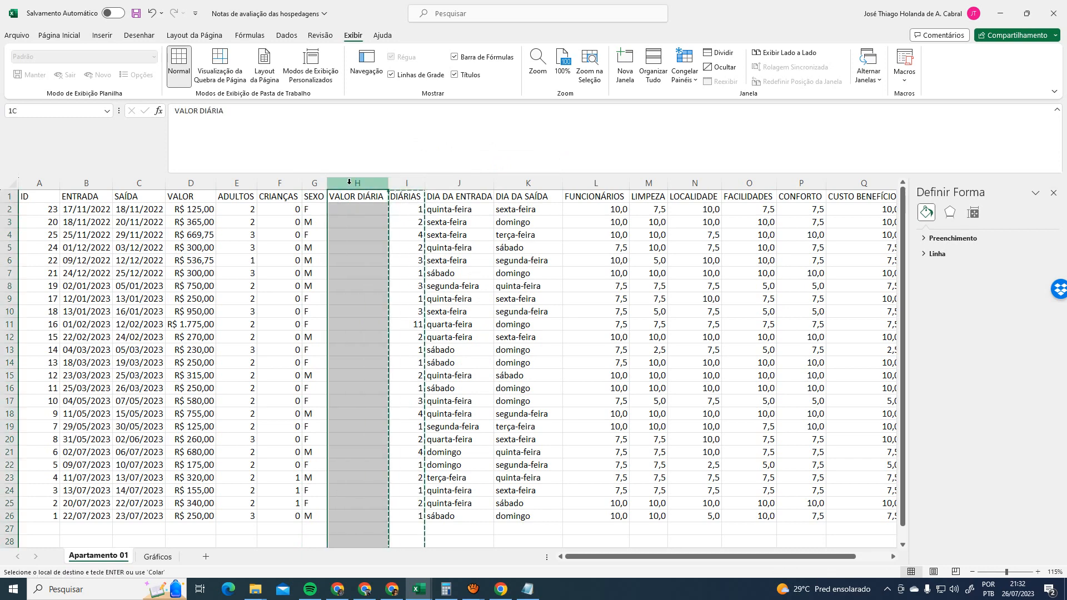
{"action": "key", "text": "ctrl+v"}
{"action": "left_click", "coordinate": [387, 181]}
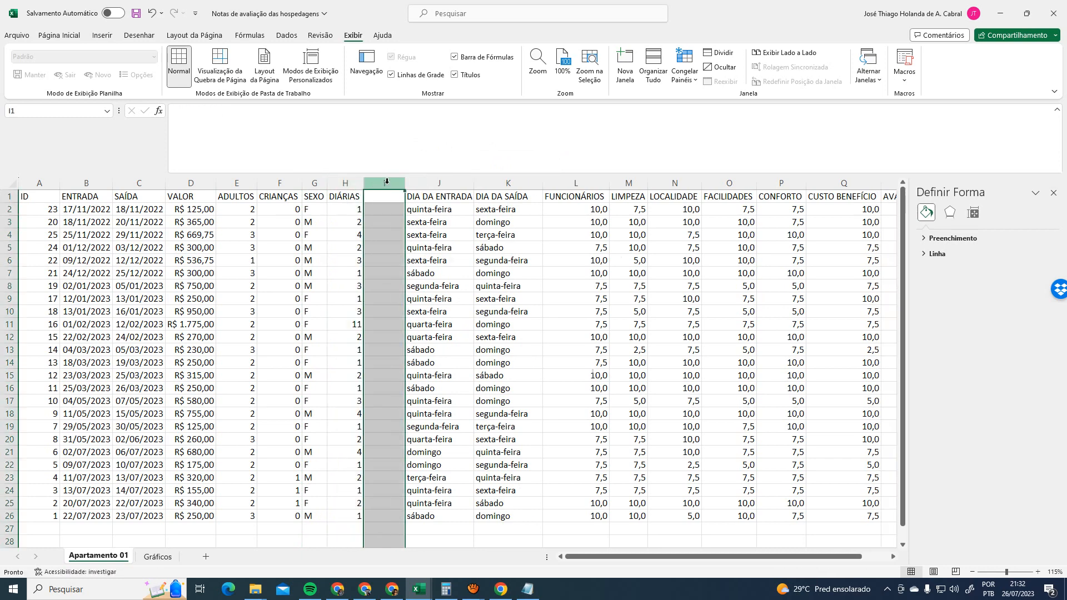
{"action": "key", "text": "ctrl+z"}
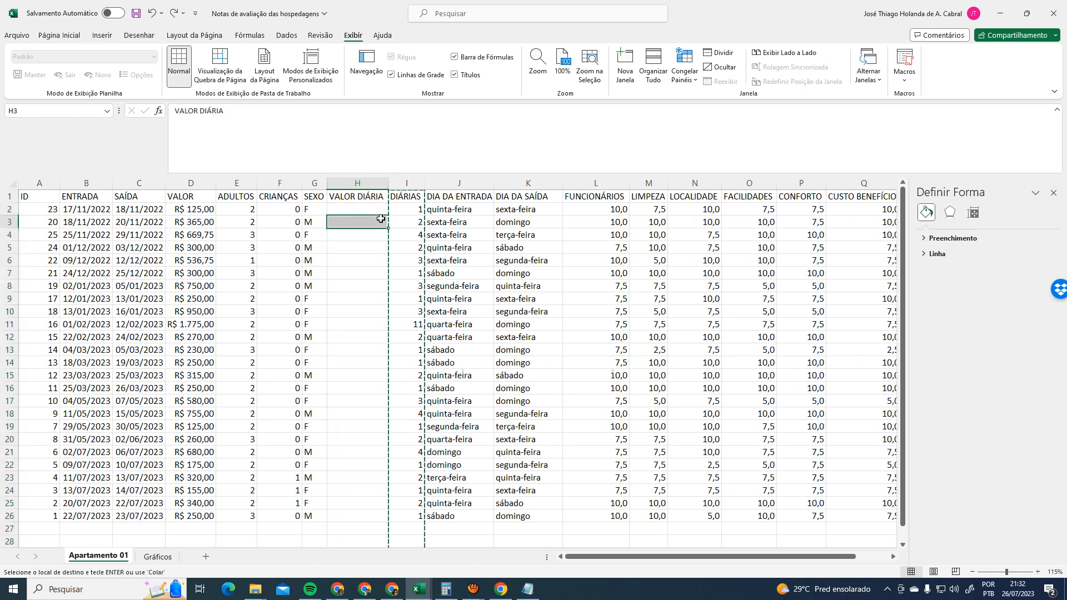
Try to reposition the VALOR DIÁRIA column by inserting it as cut cells at the DIÁRIAS column
{"action": "left_click", "coordinate": [398, 210]}
{"action": "left_click", "coordinate": [364, 184]}
{"action": "key", "text": "ctrl+x"}
{"action": "left_click", "coordinate": [406, 183]}
{"action": "right_click", "coordinate": [411, 184]}
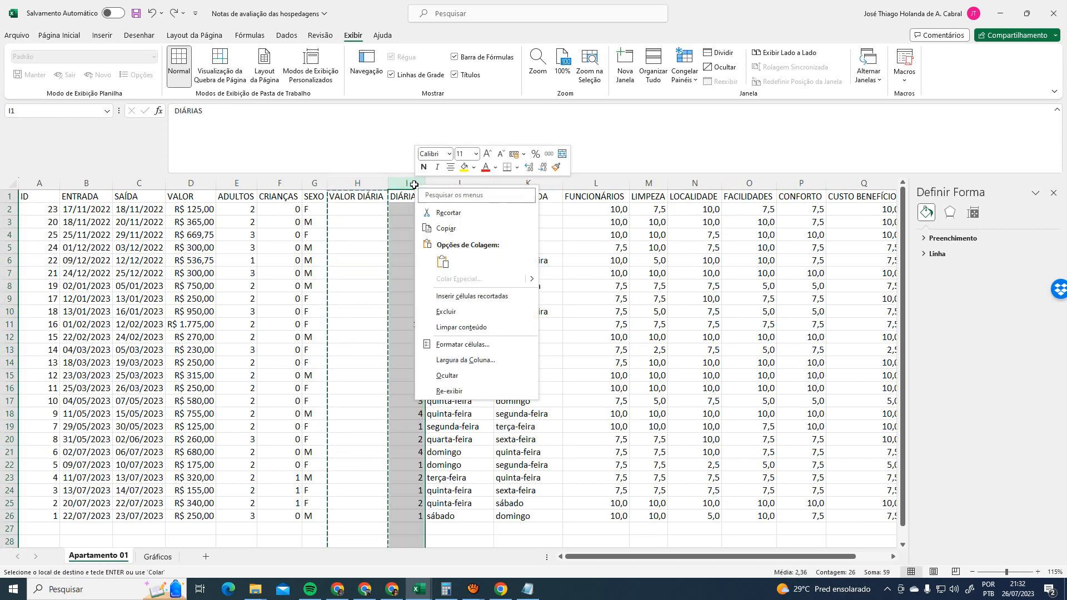
{"action": "left_click", "coordinate": [495, 294]}
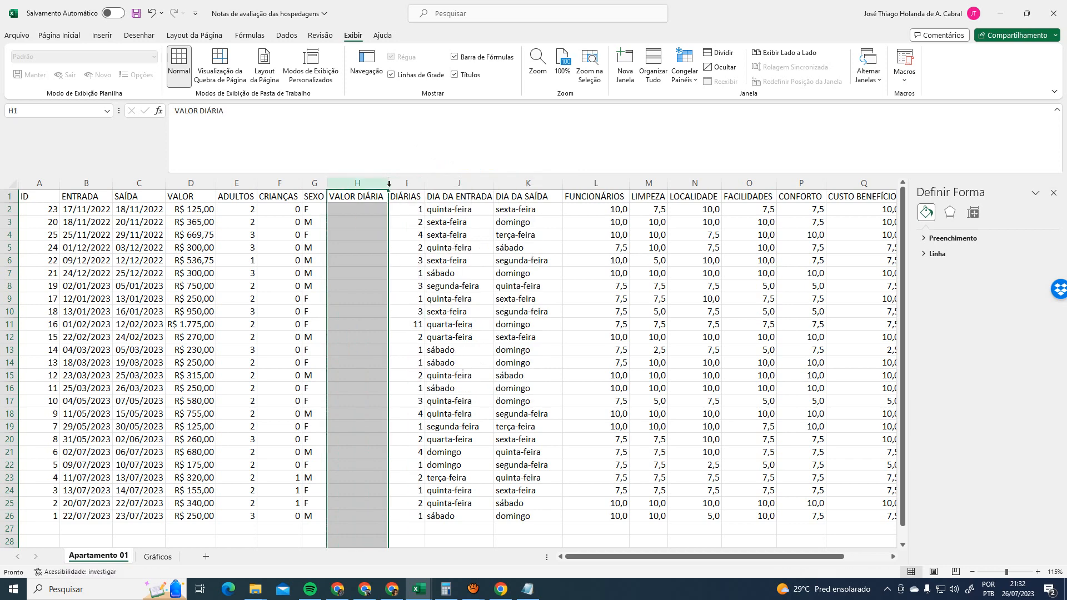
Try to move the VALOR DIÁRIA column onto column J, over DIA DA ENTRADA, and undo the paste
{"action": "key", "text": "ctrl+x"}
{"action": "left_click", "coordinate": [446, 183]}
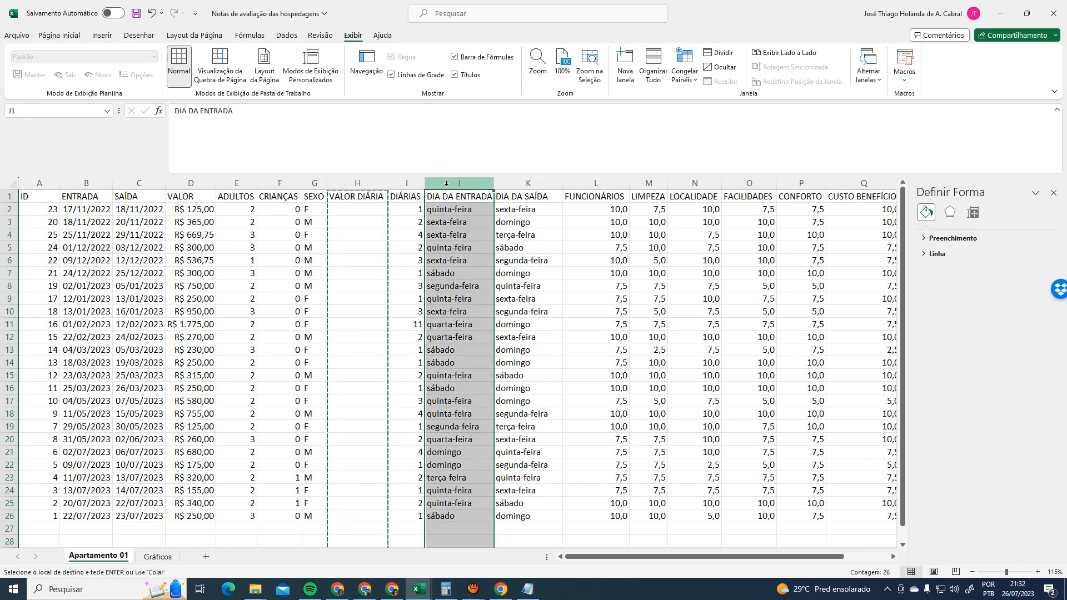
{"action": "key", "text": "ctrl+v"}
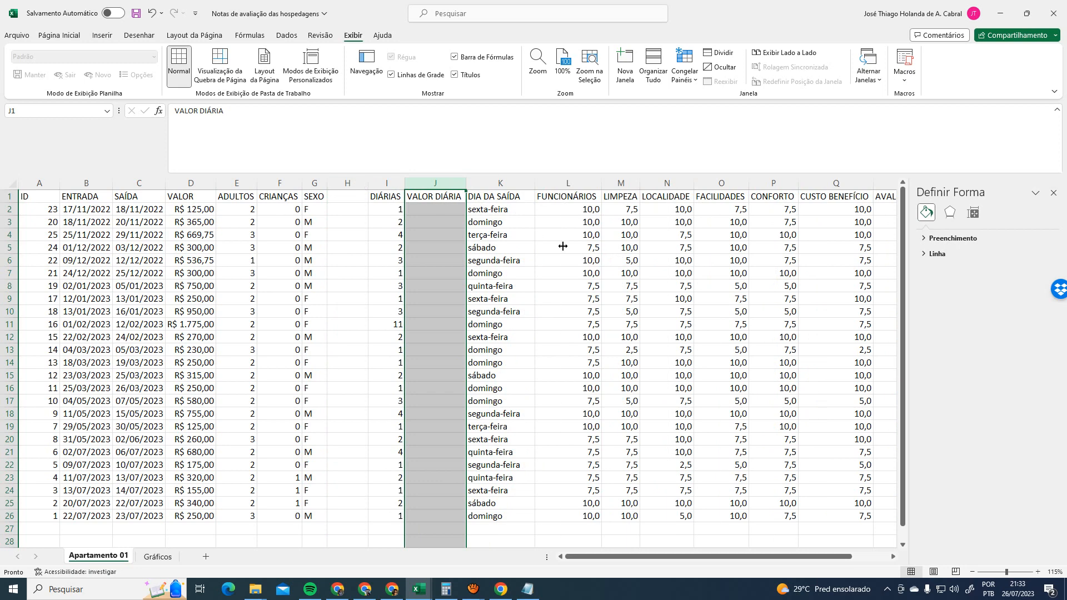
{"action": "key", "text": "ctrl+z"}
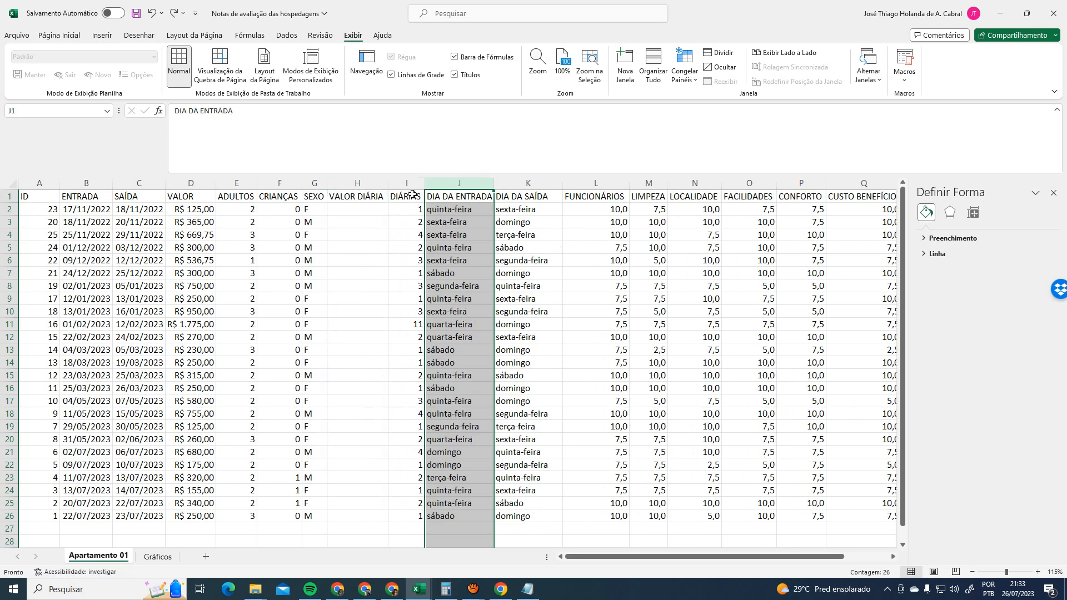
Enter the formula =D2/I2 in cell H2 to divide the reservation value by its number of nights
{"action": "left_click", "coordinate": [362, 182]}
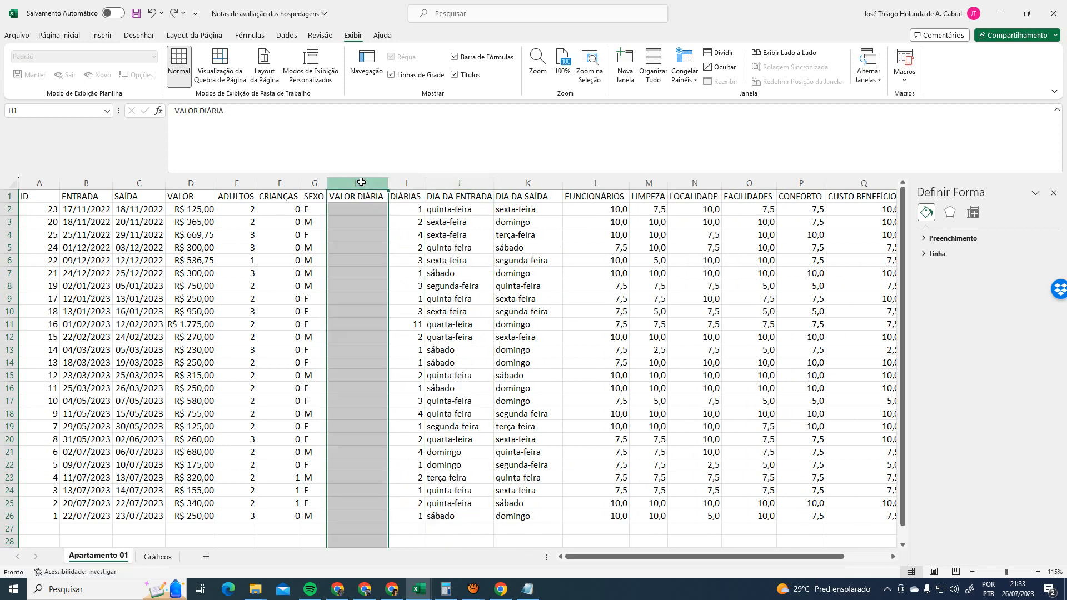
{"action": "left_click", "coordinate": [369, 210]}
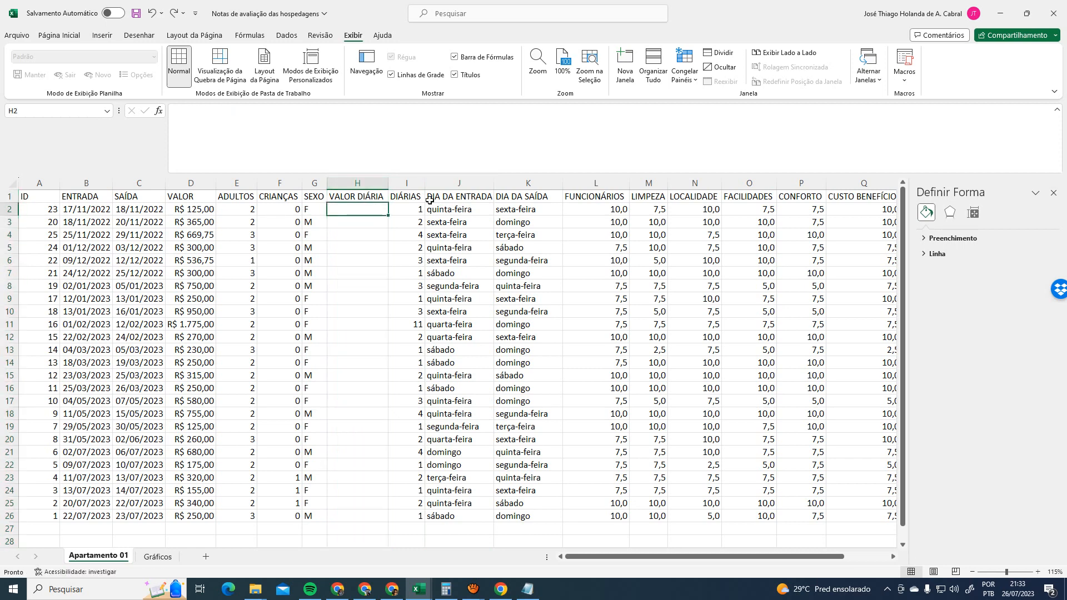
{"action": "left_click", "coordinate": [405, 197]}
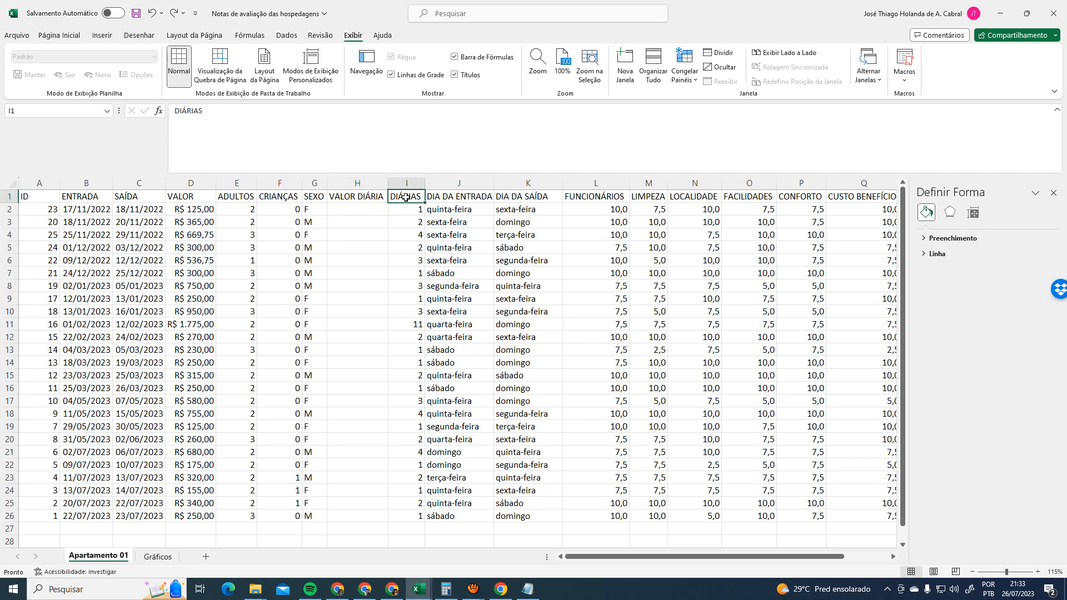
{"action": "left_click", "coordinate": [360, 208]}
{"action": "type", "text": "="}
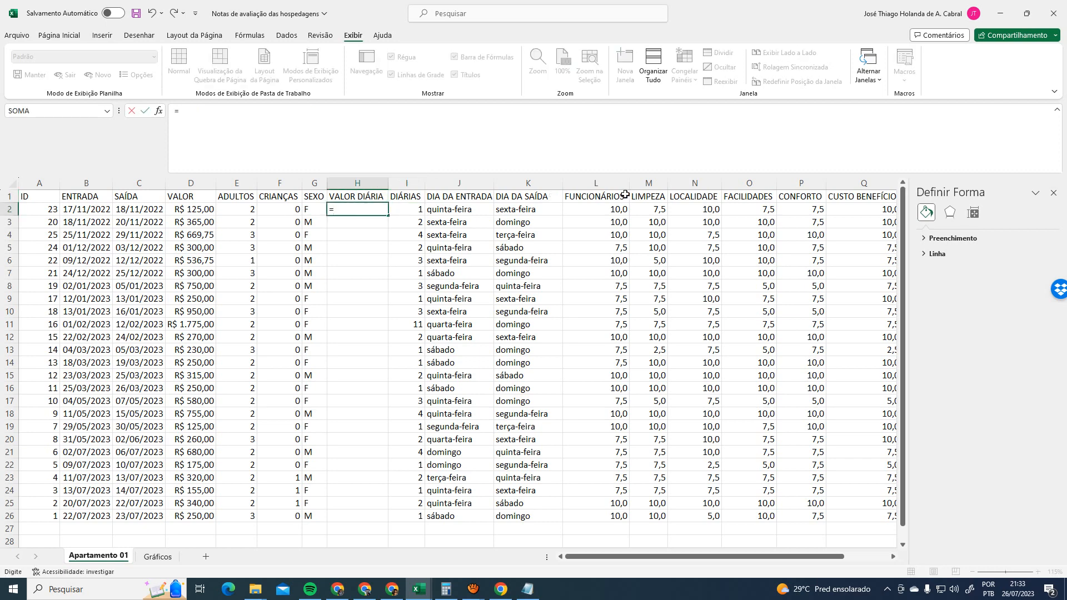
{"action": "left_click", "coordinate": [194, 210]}
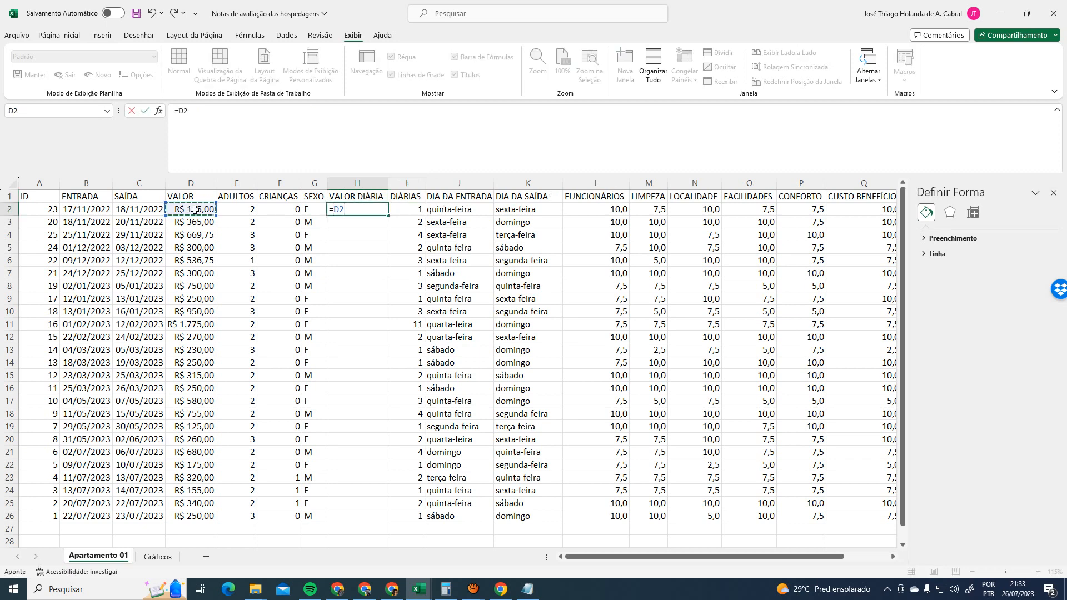
{"action": "type", "text": "/"}
{"action": "left_click", "coordinate": [403, 210]}
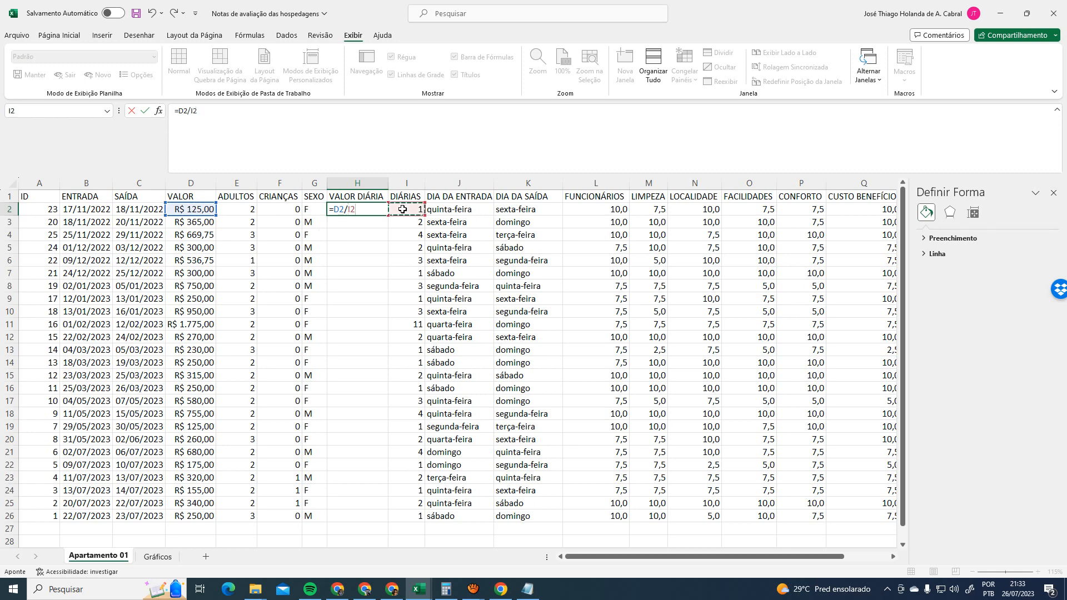
{"action": "key", "text": "Return"}
{"action": "key", "text": "Up"}
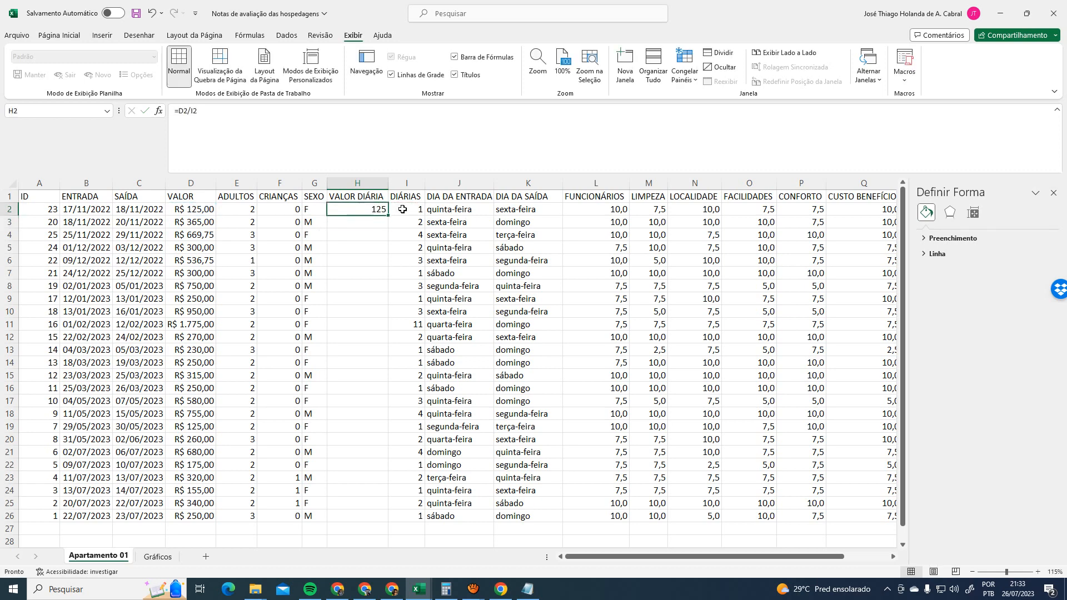
Copy the daily rate formula from H2 down column H through row 26
{"action": "left_click", "coordinate": [58, 35]}
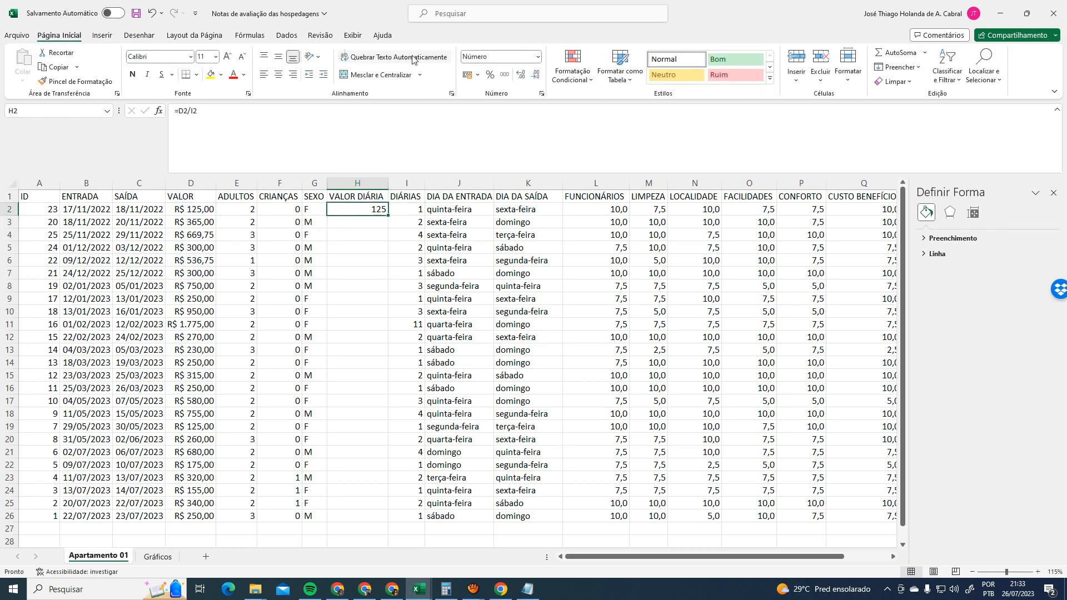
{"action": "left_click", "coordinate": [352, 178]}
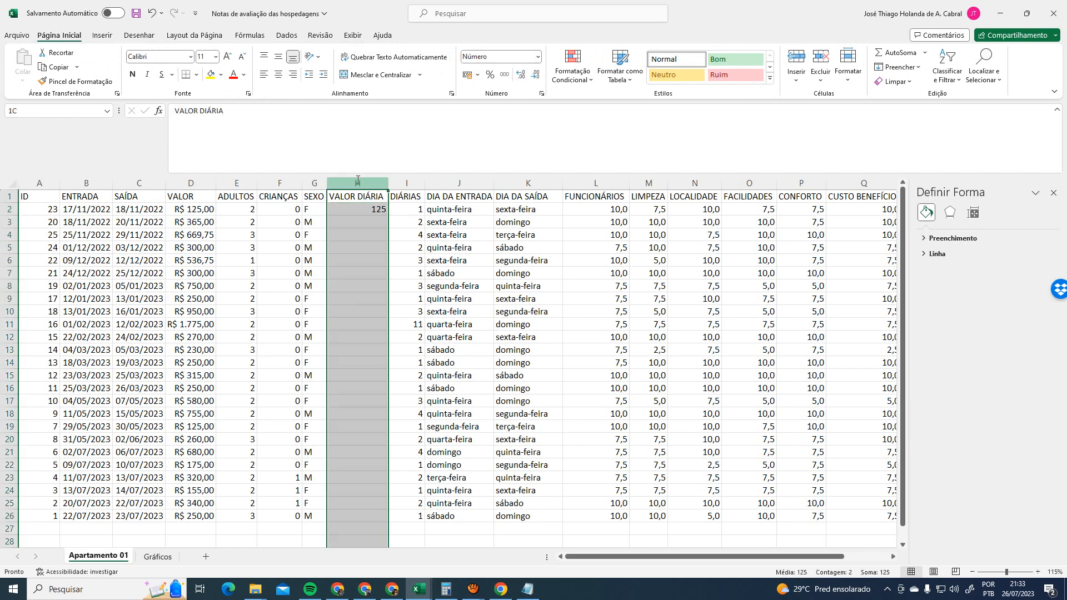
{"action": "left_click", "coordinate": [371, 210]}
{"action": "key", "text": "ctrl+c"}
{"action": "scroll", "coordinate": [374, 431], "scroll_direction": "down", "scroll_amount": 1}
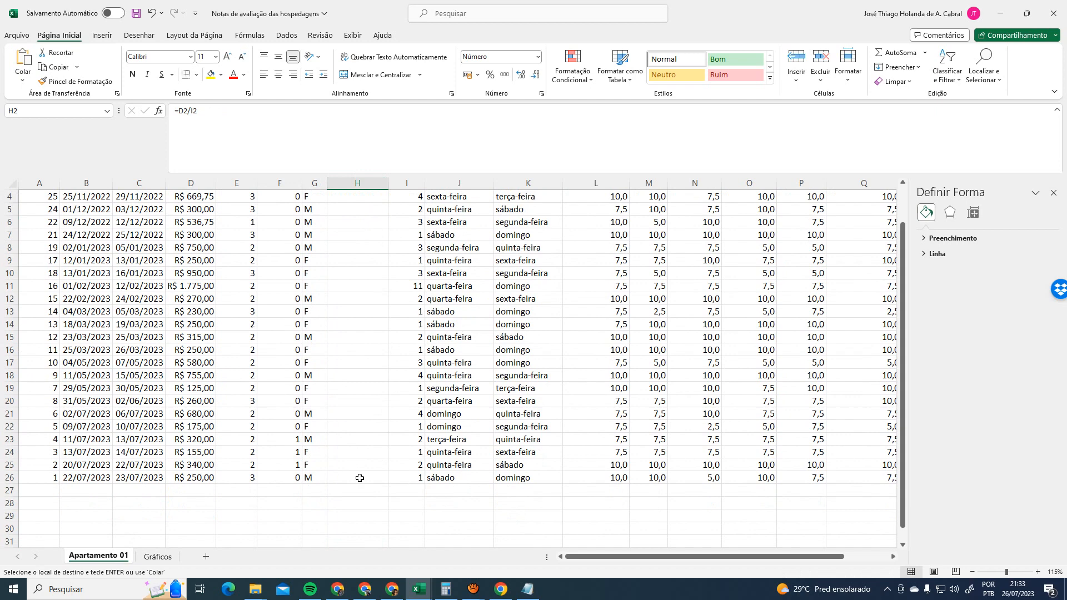
{"action": "left_click", "coordinate": [360, 478], "text": "shift"}
{"action": "key", "text": "Return"}
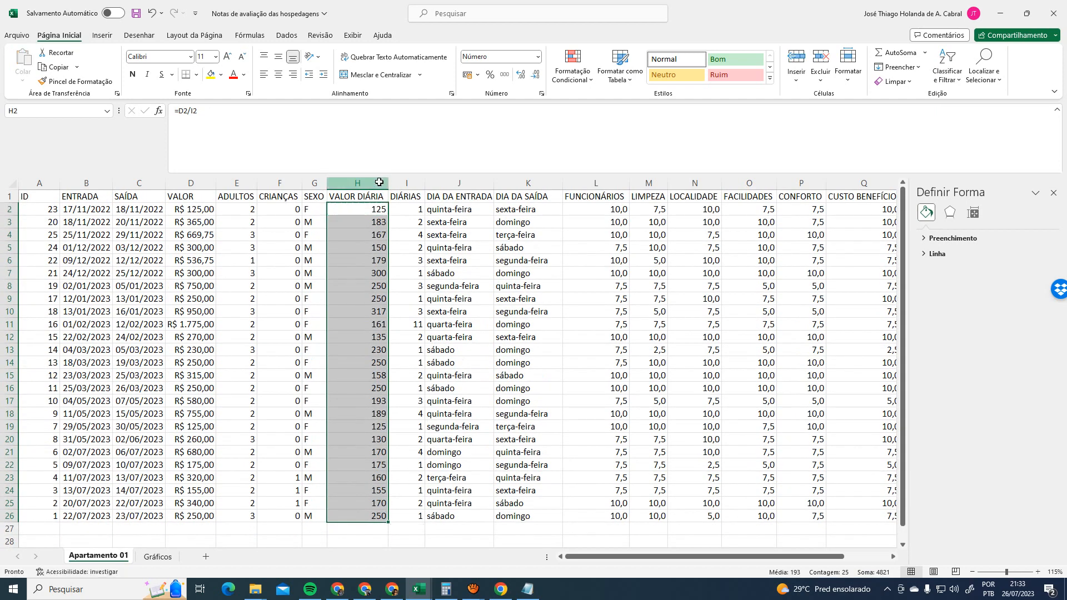
Format the VALOR DIÁRIA column as currency (Moeda)
{"action": "left_click", "coordinate": [379, 182]}
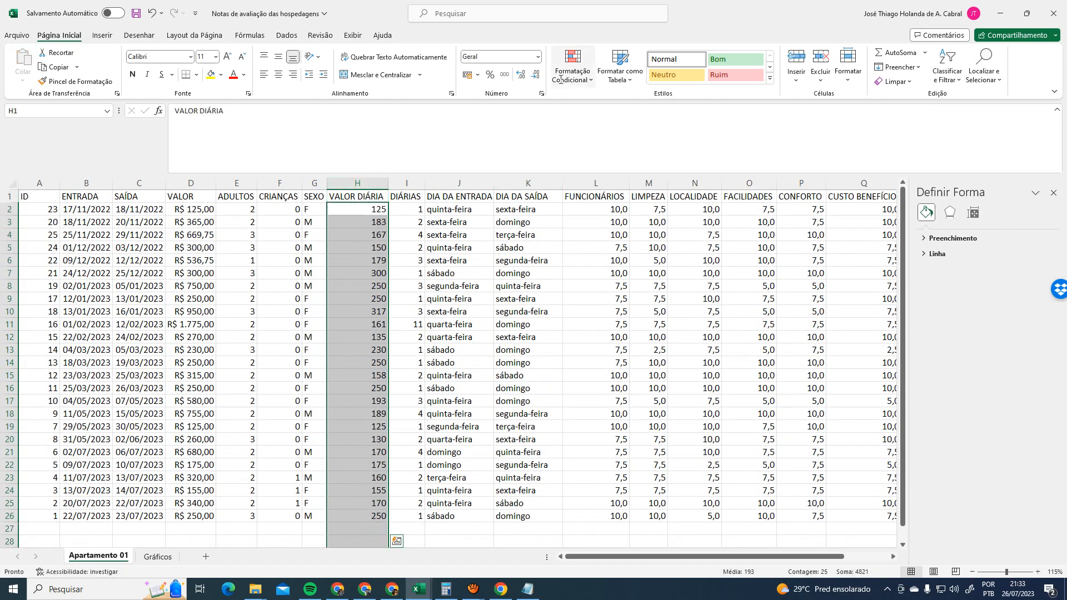
{"action": "left_click", "coordinate": [538, 57]}
{"action": "left_click", "coordinate": [514, 135]}
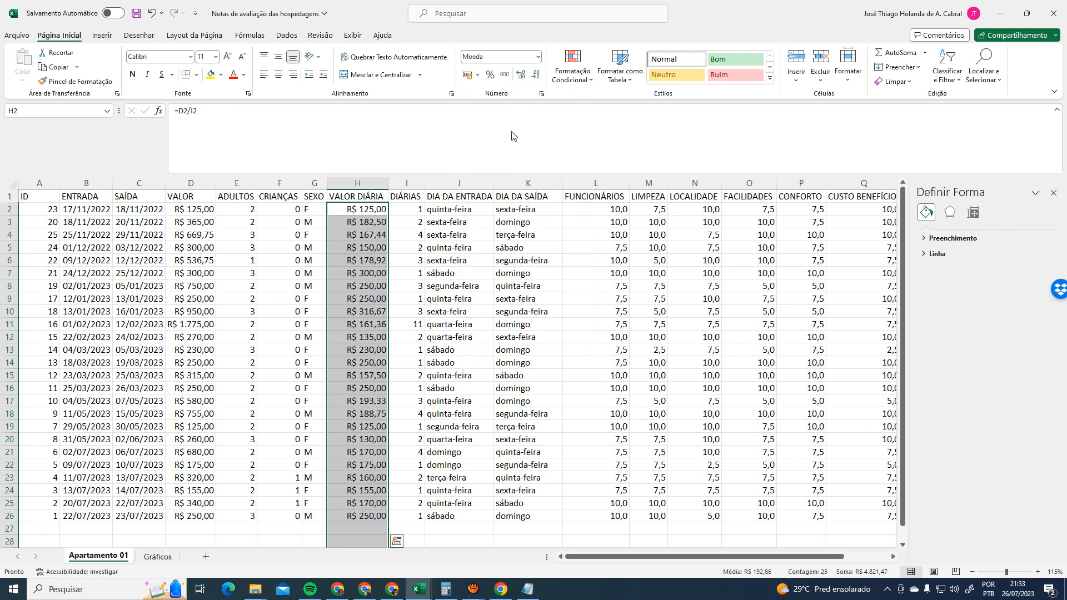
{"action": "left_click", "coordinate": [411, 223]}
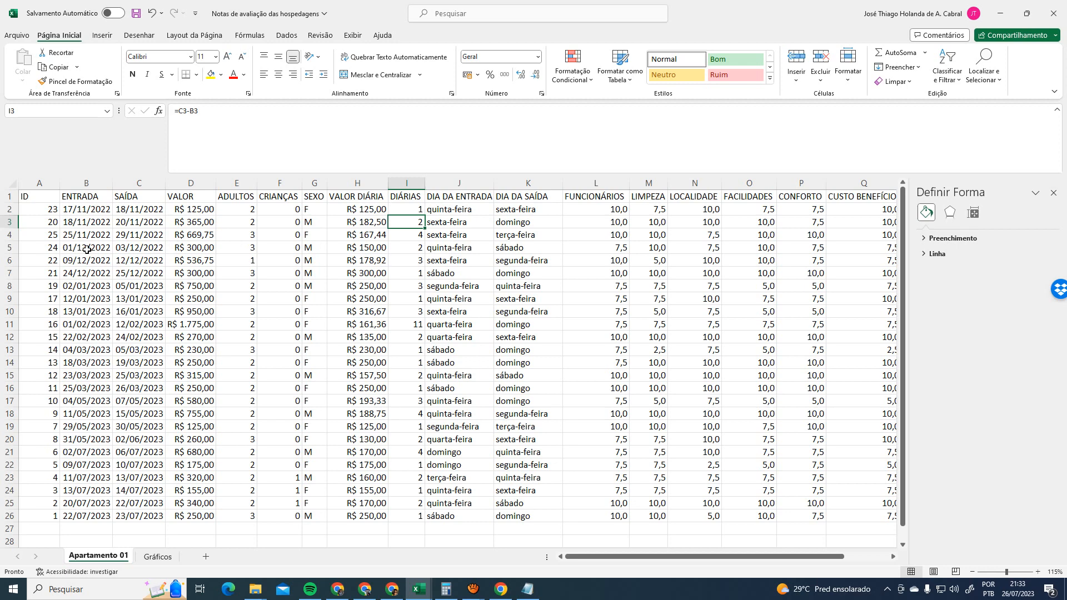
Examine the January and February 2023 reservations in rows 8 to 11, from ENTRADA through VALOR DIÁRIA
{"action": "left_click", "coordinate": [90, 285]}
{"action": "key", "text": "shift+Down"}
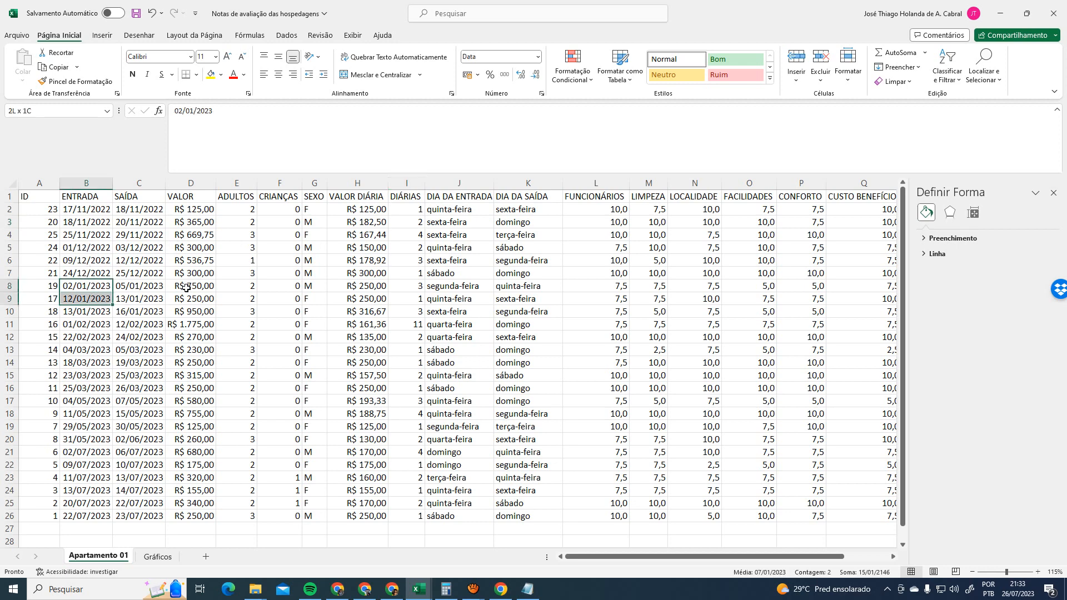
{"action": "key", "text": "shift+Down"}
{"action": "key", "text": "shift+Down"}
{"action": "key", "text": "shift+Right"}
{"action": "key", "text": "shift+Right"}
{"action": "key", "text": "shift+Right"}
{"action": "key", "text": "shift+Right"}
{"action": "key", "text": "shift+Right"}
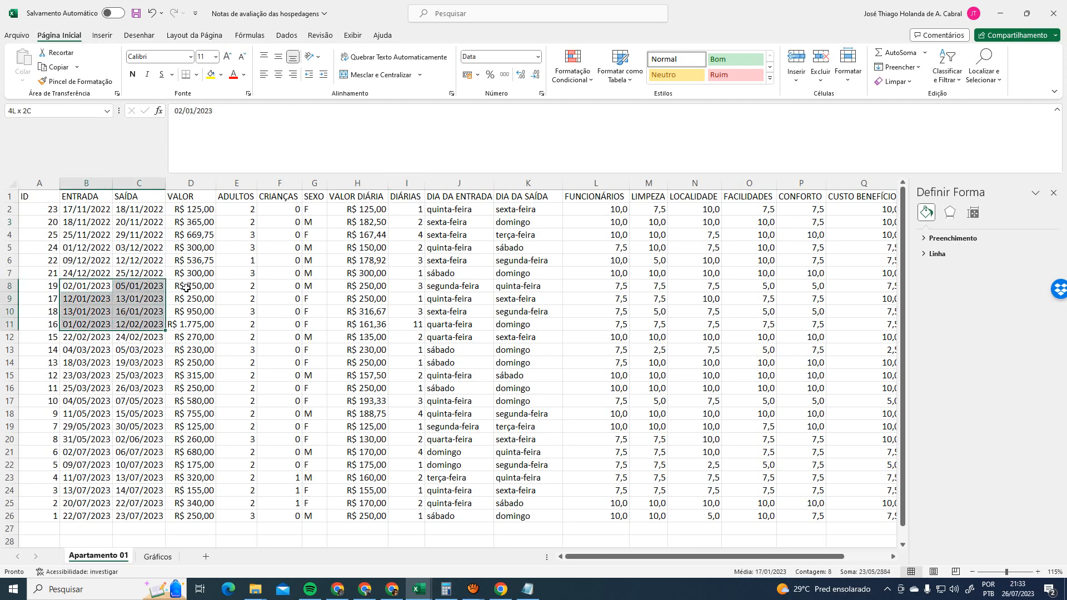
{"action": "key", "text": "shift+Right"}
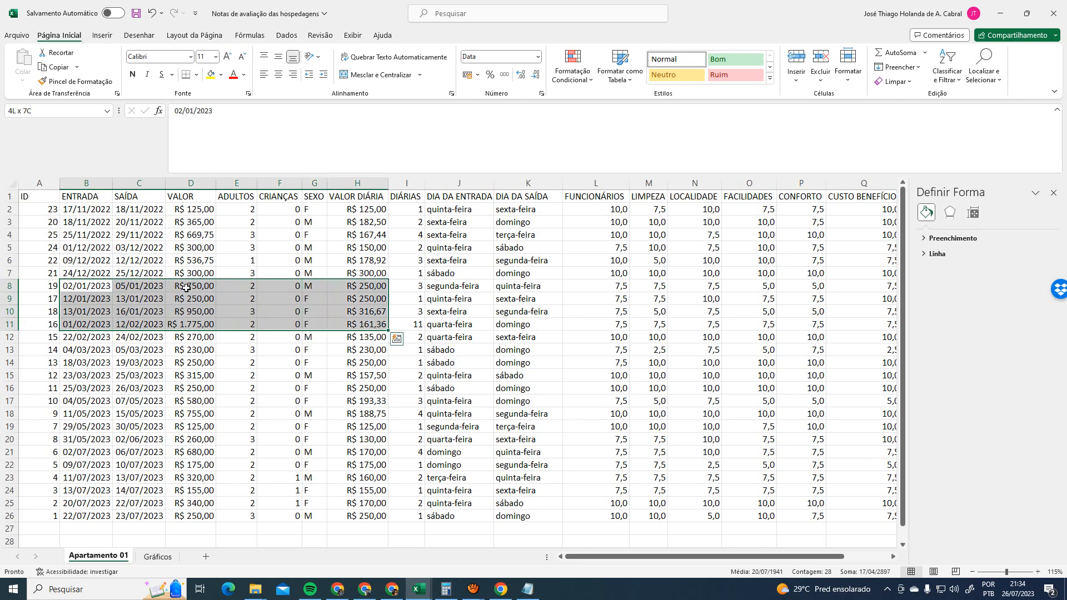
Compare the daily rates in H8:H11 with those in H2:H7, and check row 11's total value against its daily rate
{"action": "left_click", "coordinate": [378, 286]}
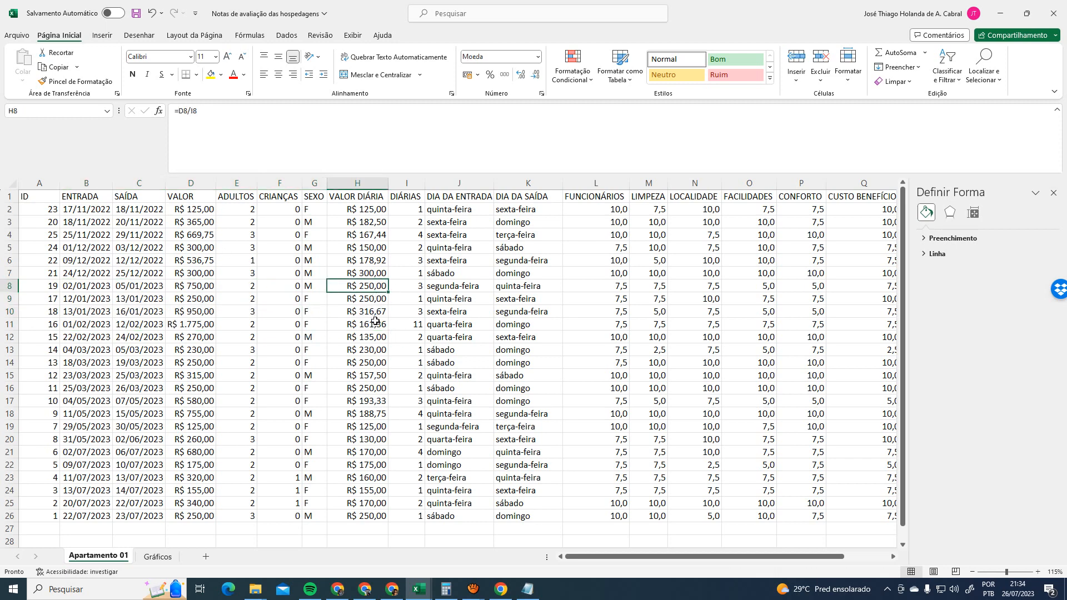
{"action": "left_click", "coordinate": [376, 321], "text": "shift"}
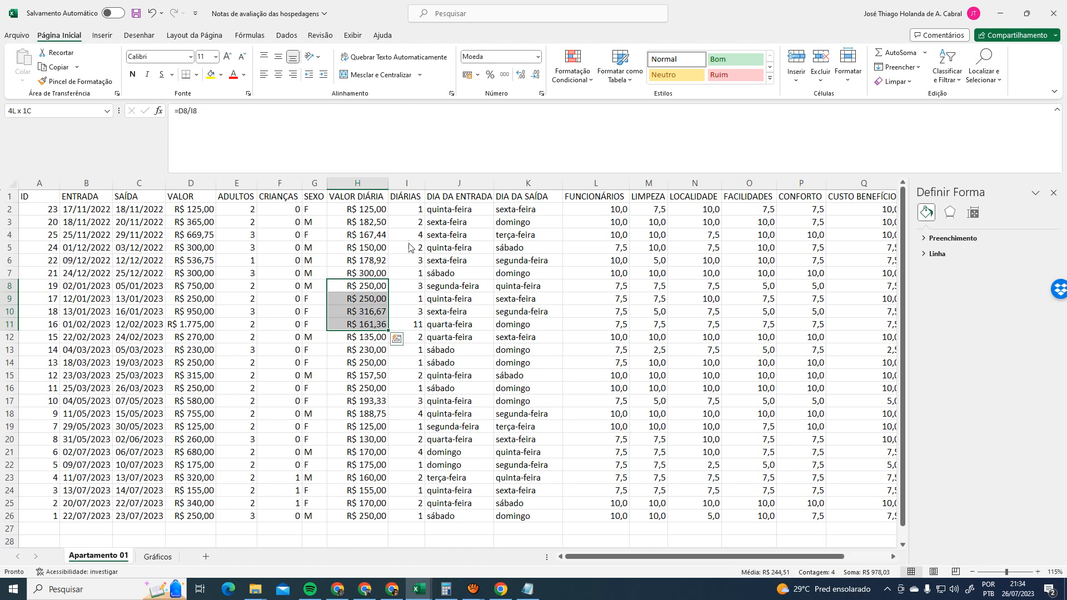
{"action": "left_click", "coordinate": [381, 210]}
{"action": "left_click", "coordinate": [377, 272], "text": "shift"}
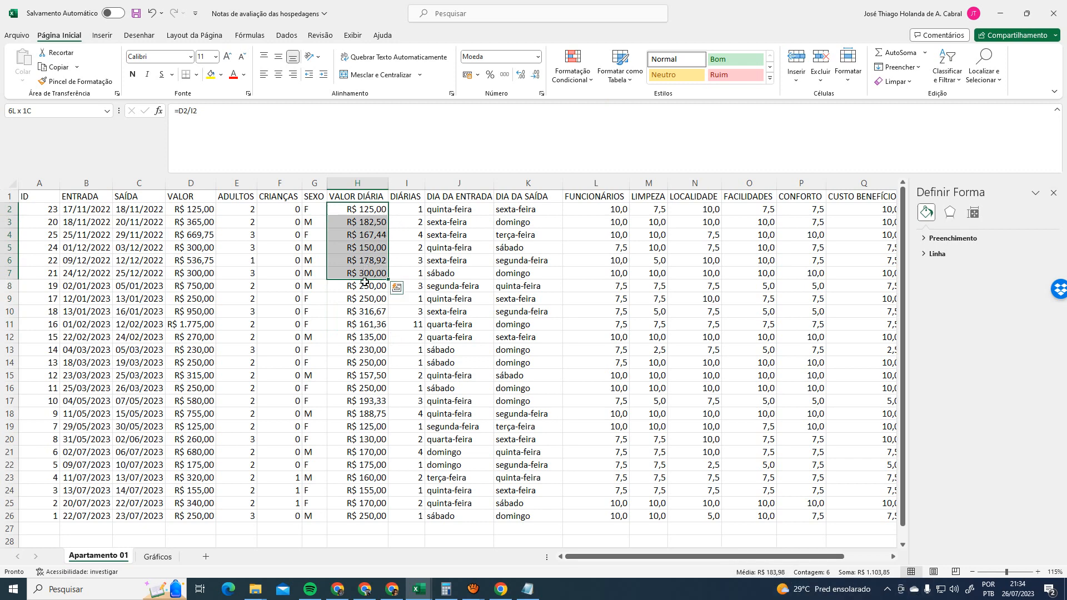
{"action": "left_click_drag", "start_coordinate": [362, 287], "coordinate": [370, 324]}
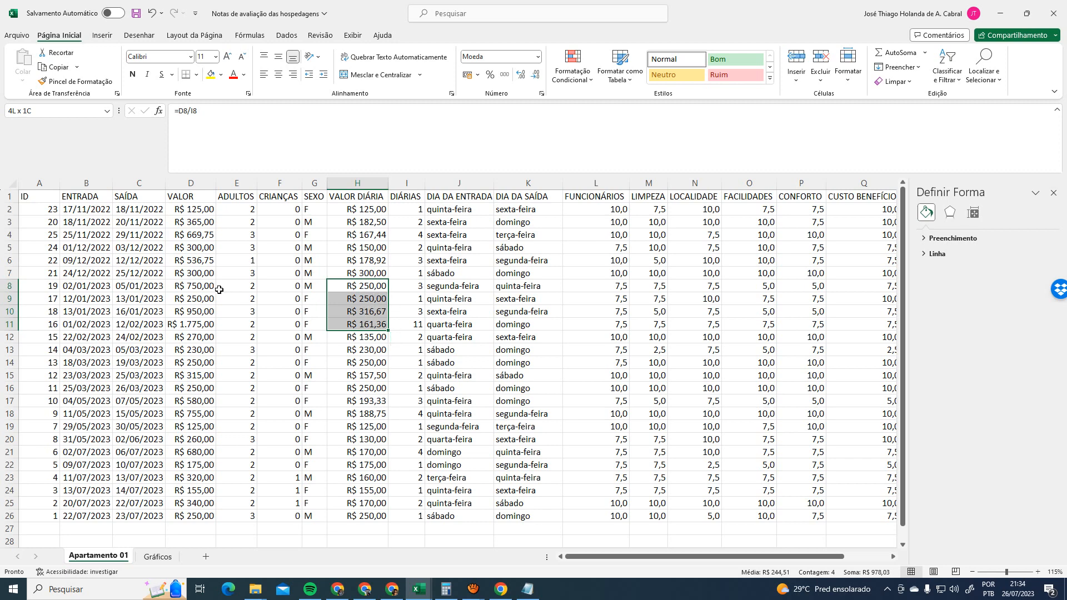
{"action": "left_click", "coordinate": [206, 328]}
{"action": "left_click", "coordinate": [381, 329]}
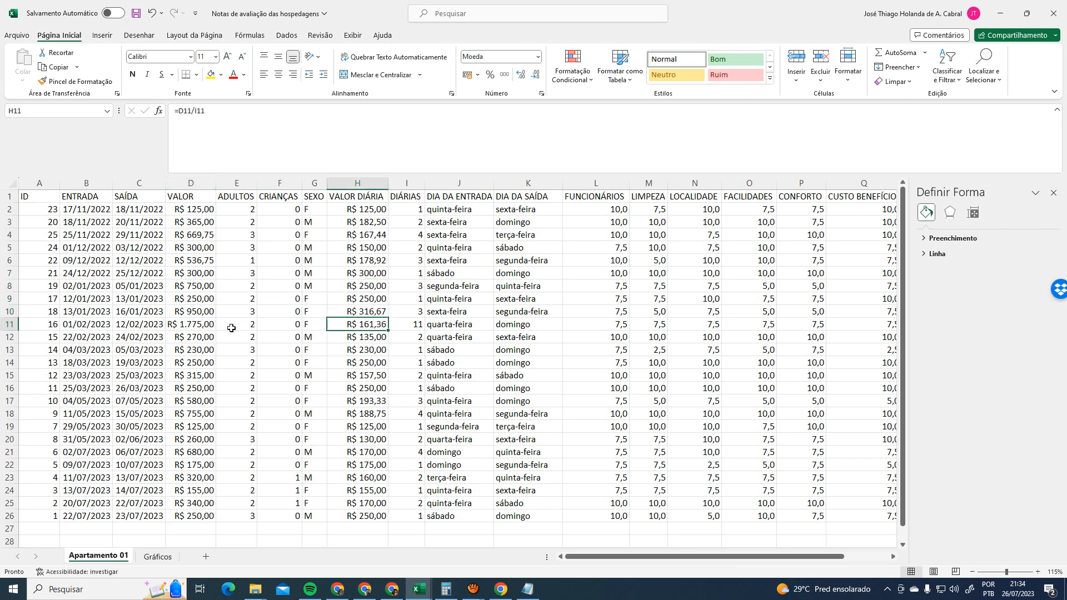
Check row 11's total value and look at the ratings line chart on the Gráficos sheet, then return to the Apartamento 01 table
{"action": "left_click", "coordinate": [203, 327]}
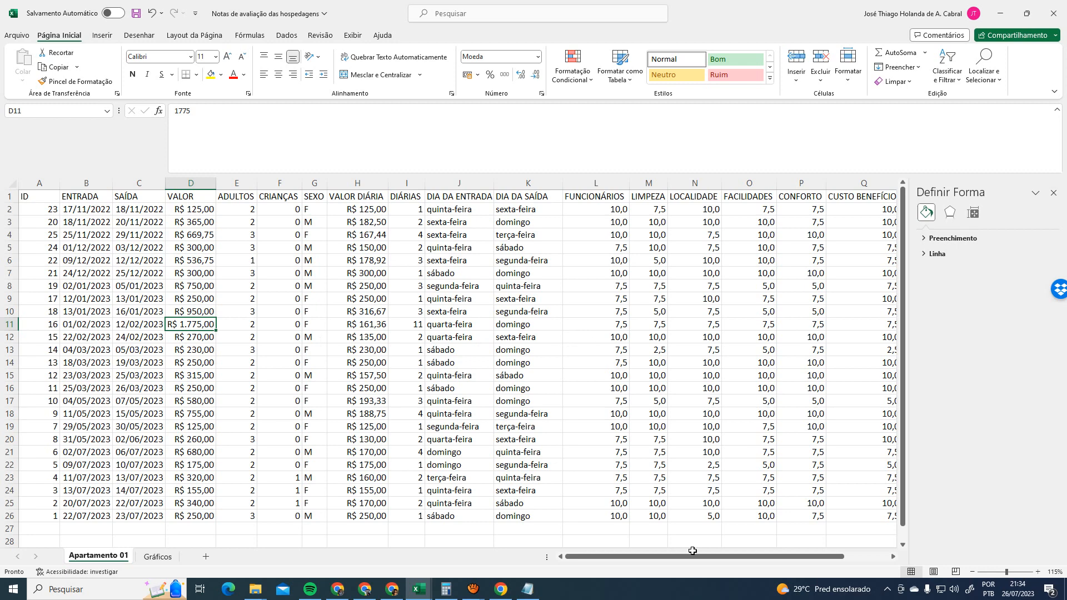
{"action": "left_click_drag", "start_coordinate": [692, 550], "coordinate": [632, 559]}
{"action": "left_click", "coordinate": [158, 556]}
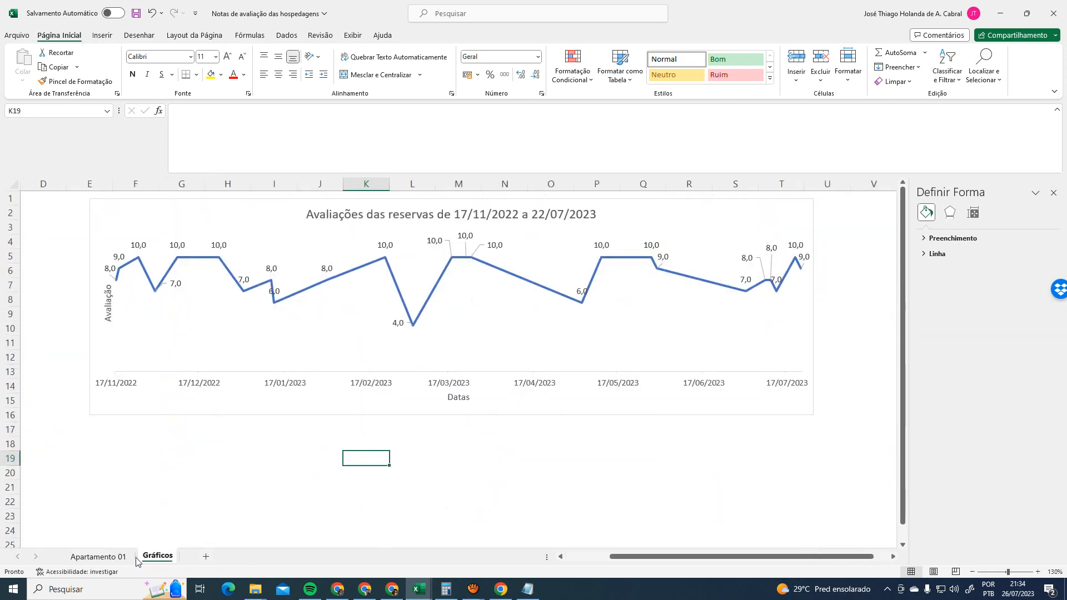
{"action": "left_click", "coordinate": [95, 558]}
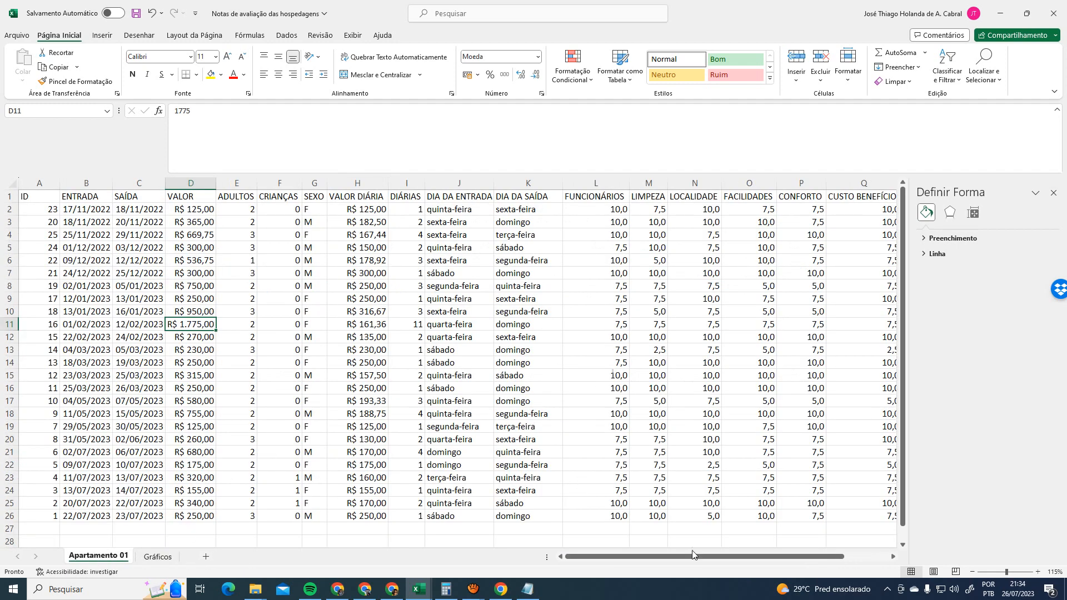
Preview the recommended charts for the category scores in L1:P26, including line, stacked column and stacked bar
{"action": "left_click_drag", "start_coordinate": [758, 555], "coordinate": [802, 558]}
{"action": "left_click", "coordinate": [468, 198]}
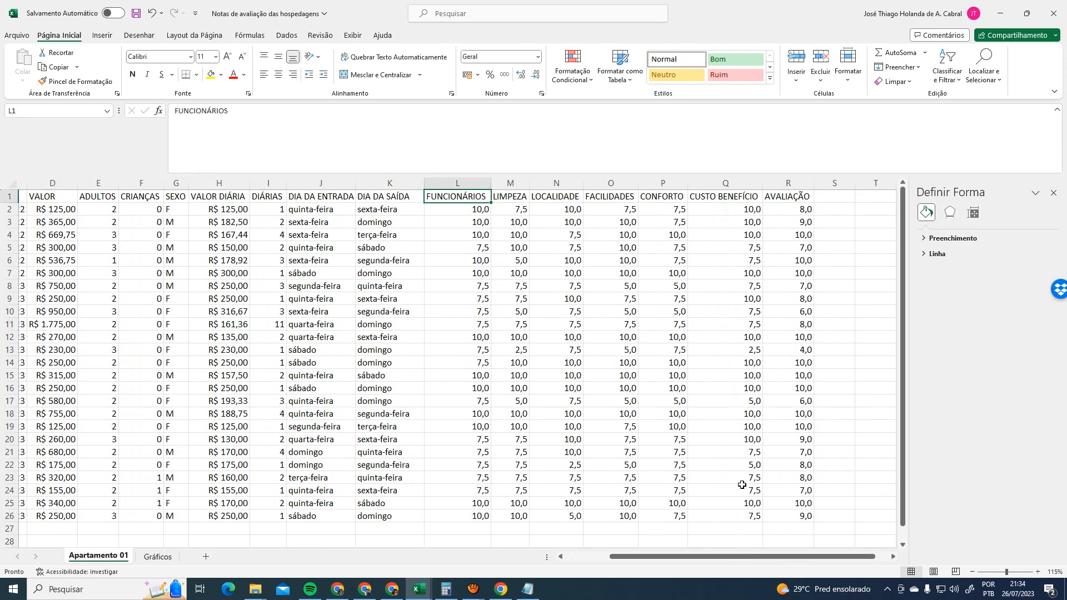
{"action": "left_click", "coordinate": [683, 514], "text": "shift"}
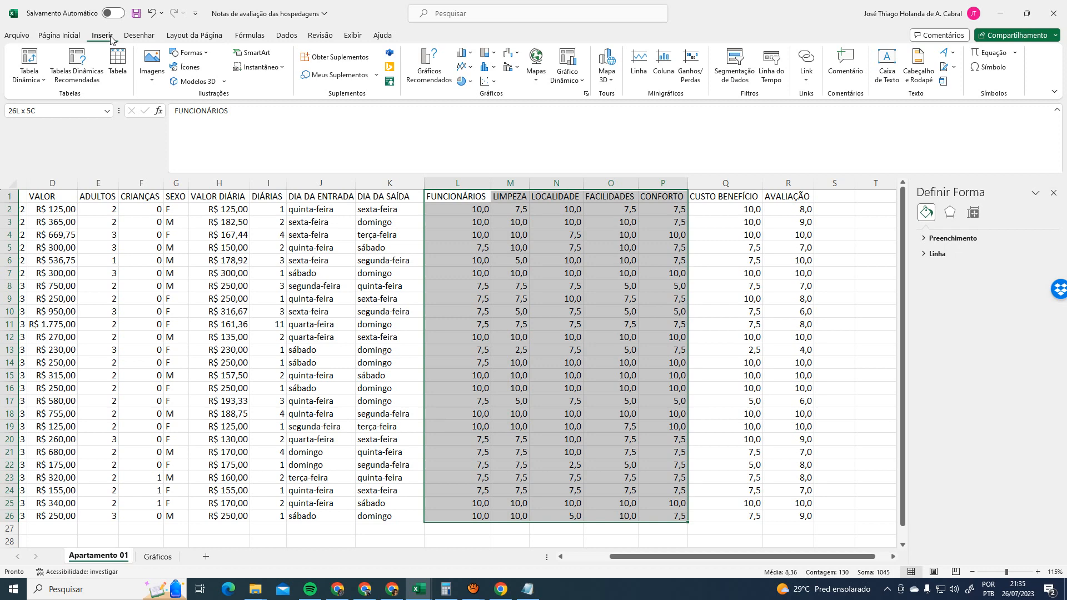
{"action": "left_click", "coordinate": [428, 69]}
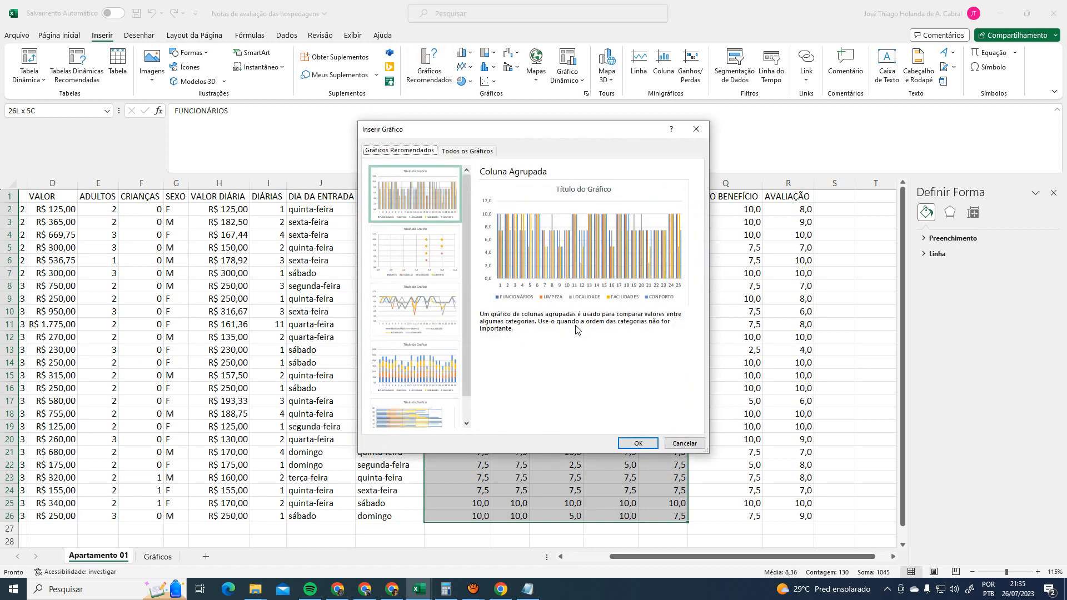
{"action": "left_click", "coordinate": [434, 196]}
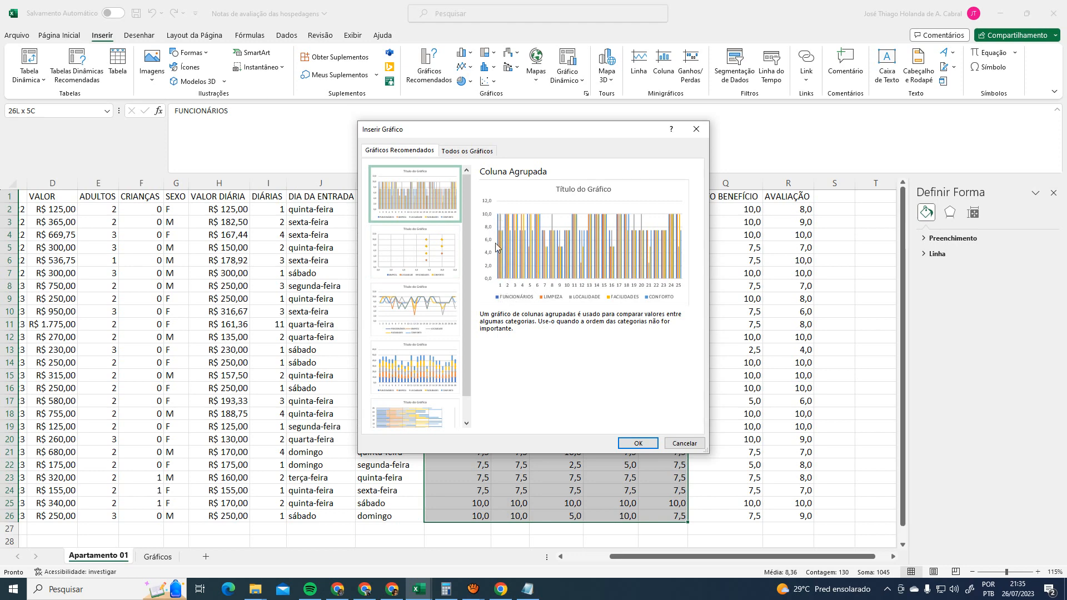
{"action": "left_click", "coordinate": [413, 265]}
{"action": "left_click", "coordinate": [417, 311]}
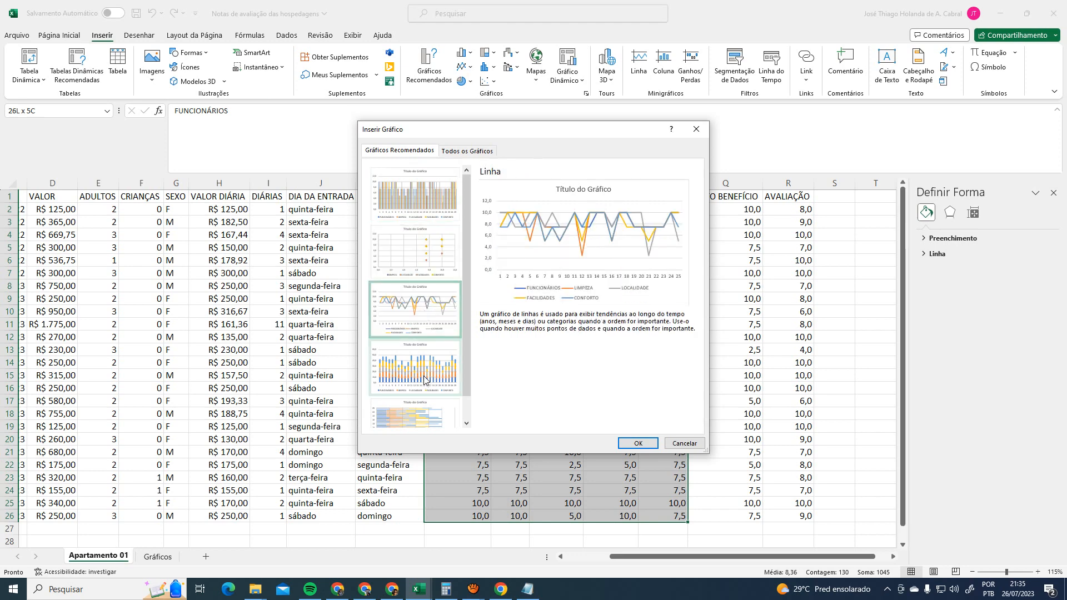
{"action": "left_click", "coordinate": [425, 380]}
{"action": "scroll", "coordinate": [439, 382], "scroll_direction": "down", "scroll_amount": 1}
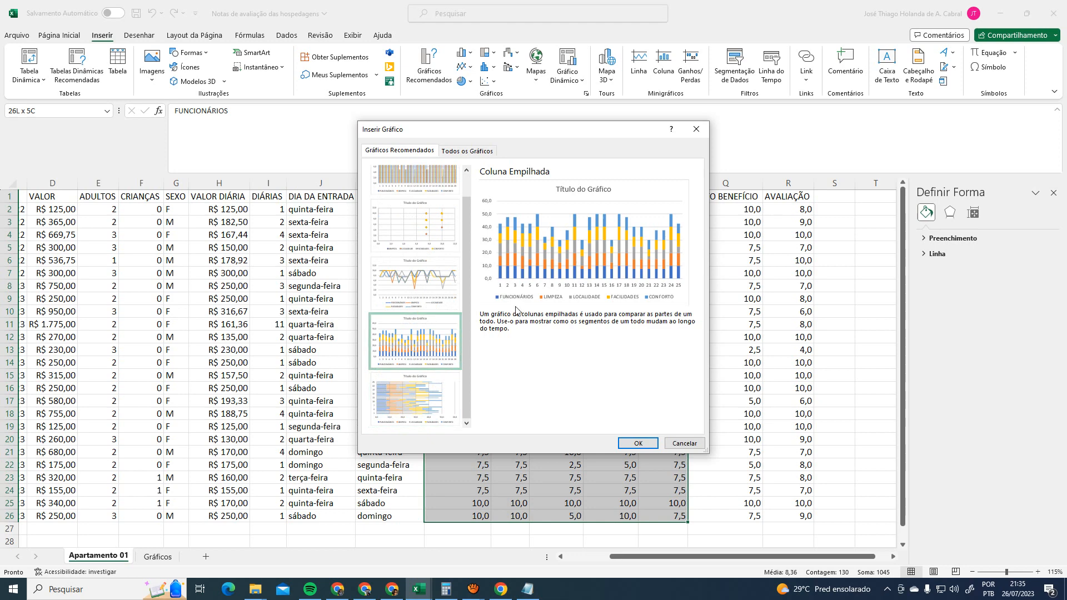
{"action": "left_click", "coordinate": [415, 399]}
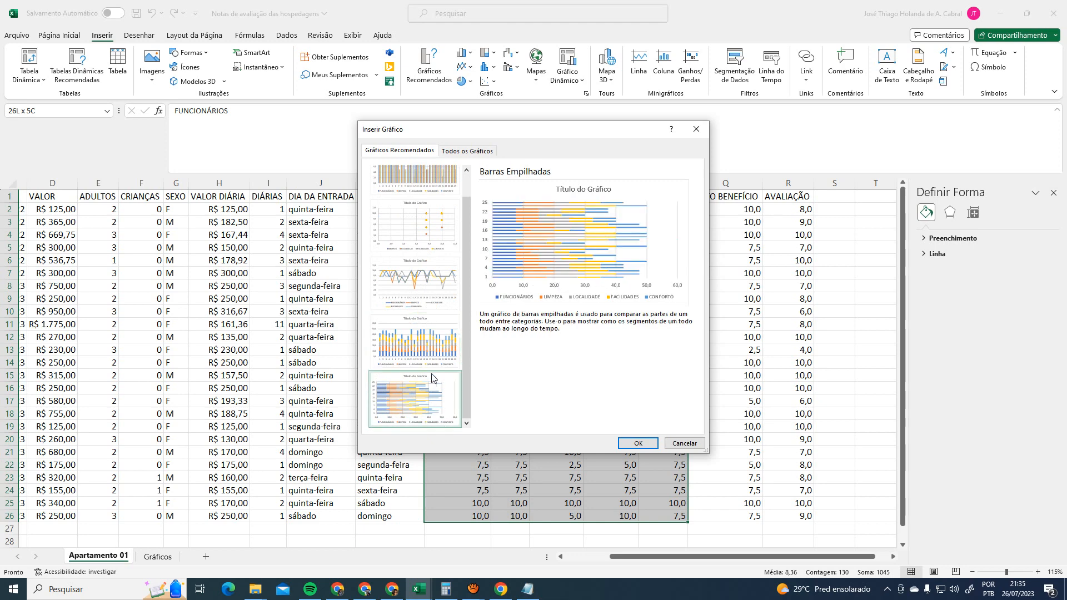
{"action": "left_click", "coordinate": [415, 340]}
Browse the full chart type list for the selected scores, including pie and stacked column, and close it without inserting a chart
{"action": "left_click", "coordinate": [469, 152]}
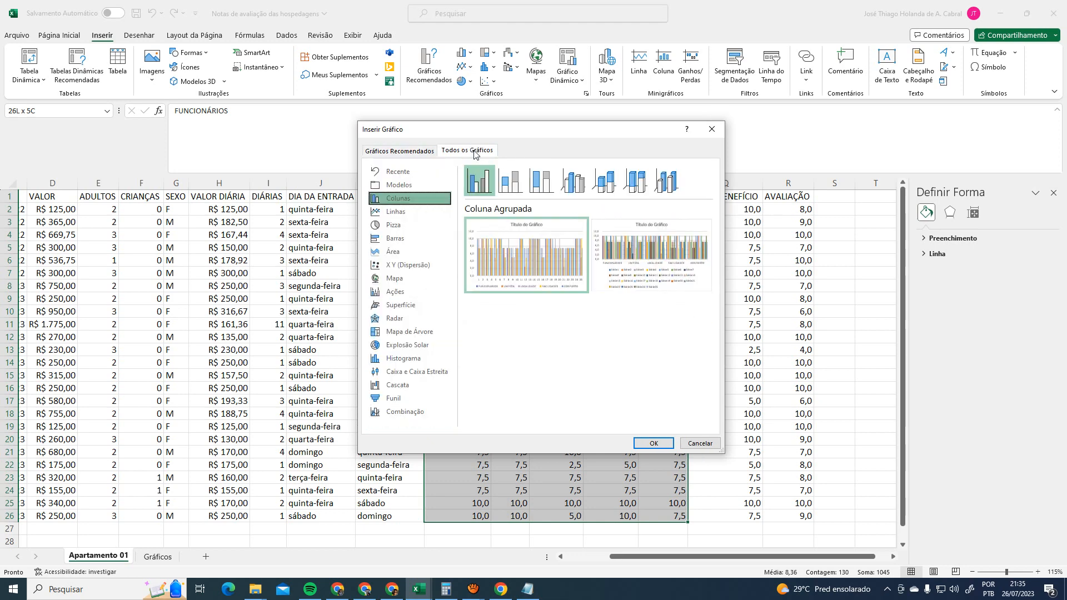
{"action": "left_click", "coordinate": [399, 185]}
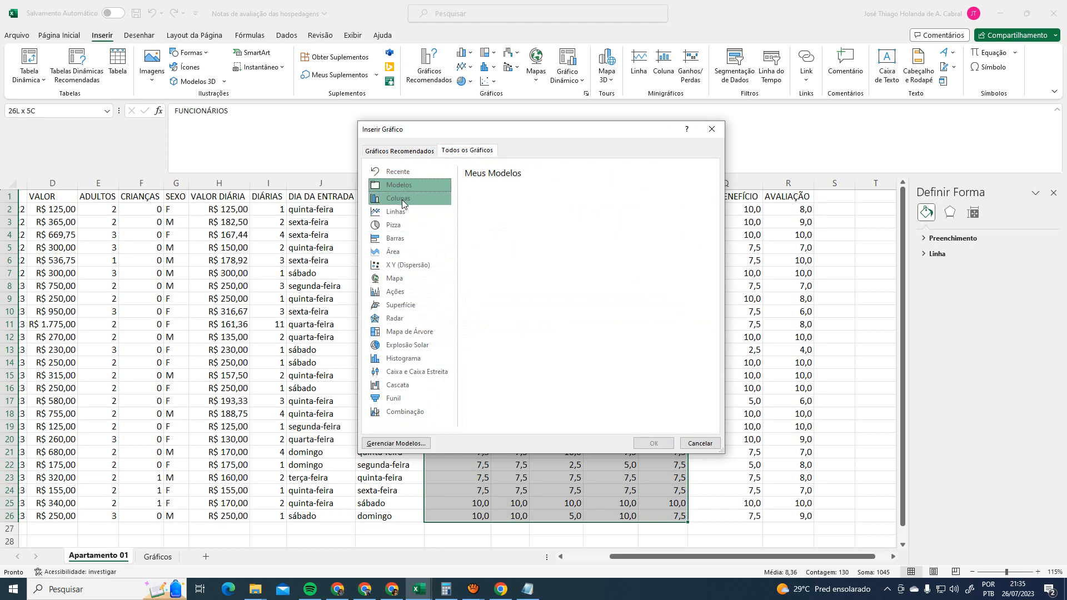
{"action": "left_click", "coordinate": [403, 200]}
{"action": "left_click", "coordinate": [411, 226]}
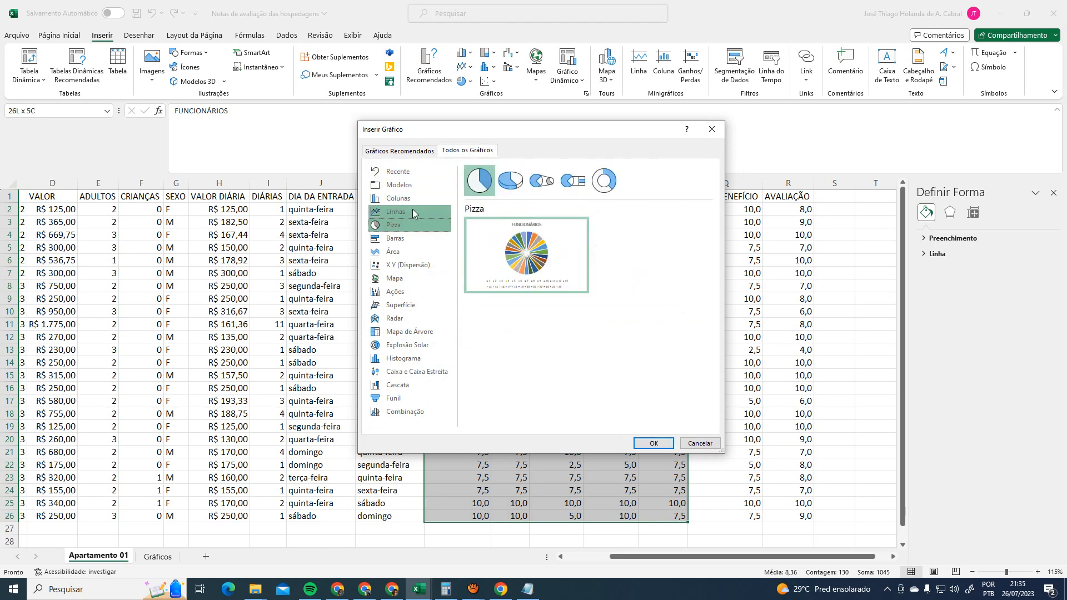
{"action": "left_click", "coordinate": [413, 209]}
{"action": "left_click", "coordinate": [411, 201]}
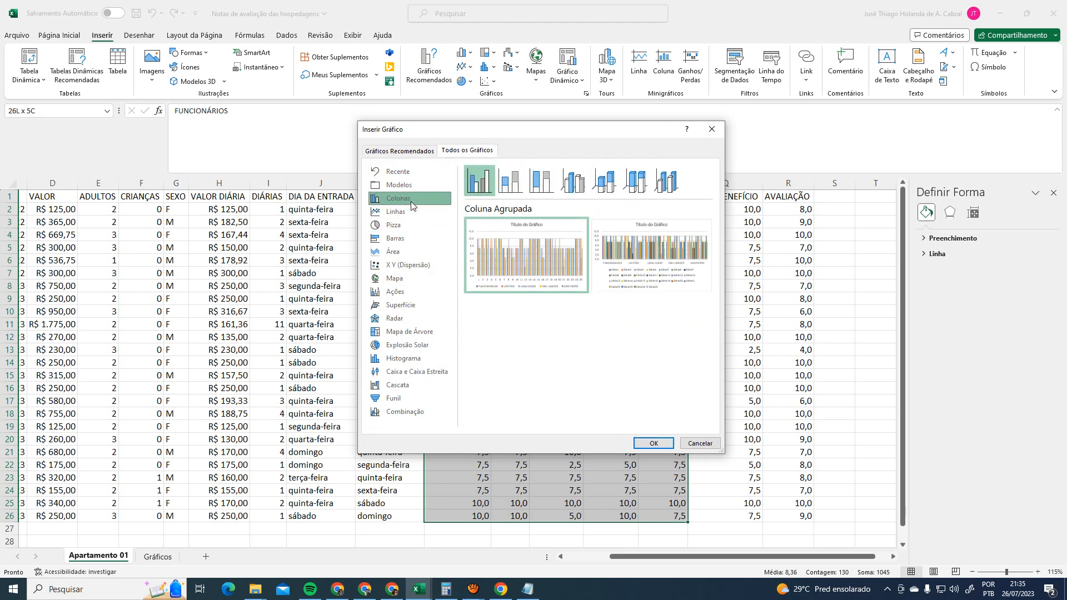
{"action": "left_click", "coordinate": [541, 181]}
{"action": "left_click", "coordinate": [510, 182]}
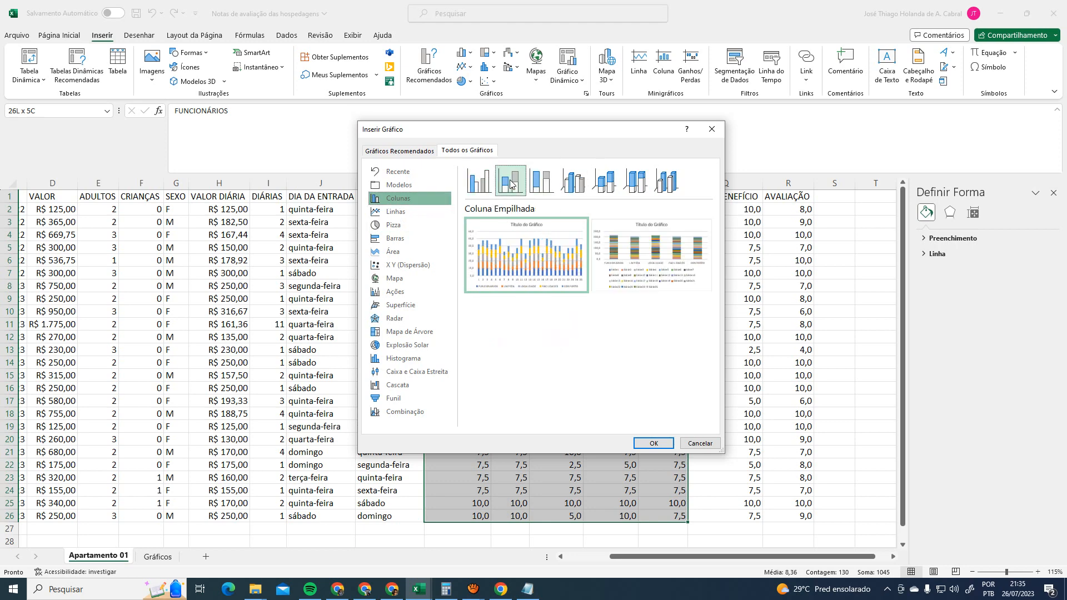
{"action": "left_click", "coordinate": [699, 443]}
{"action": "left_click", "coordinate": [507, 273]}
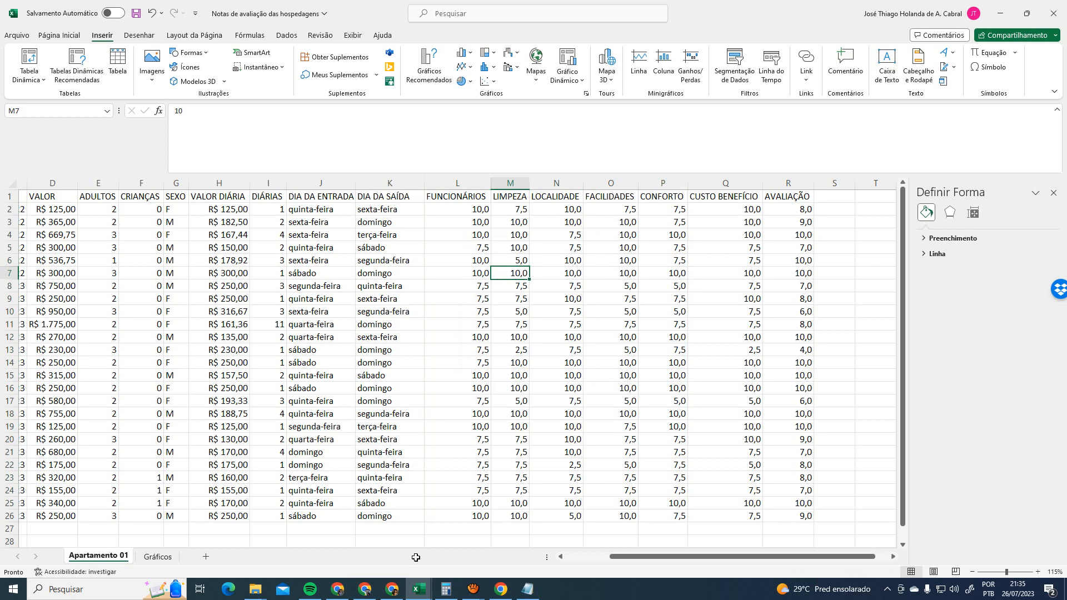
Check the participants of the Google Meet call and return to the Excel workbook
{"action": "left_click", "coordinate": [366, 590]}
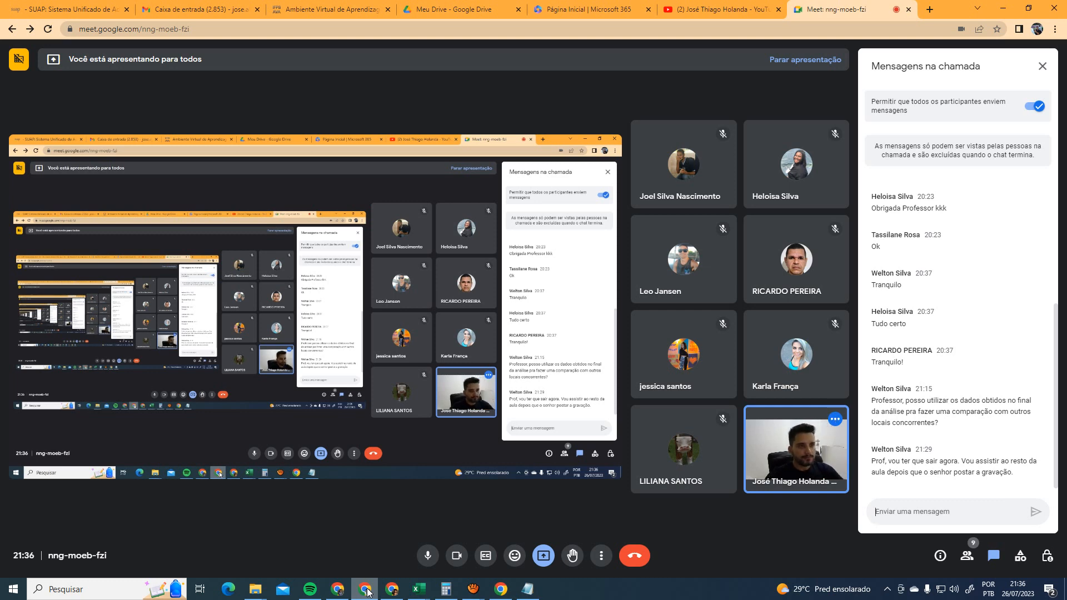
{"action": "left_click", "coordinate": [967, 556]}
{"action": "left_click", "coordinate": [419, 589]}
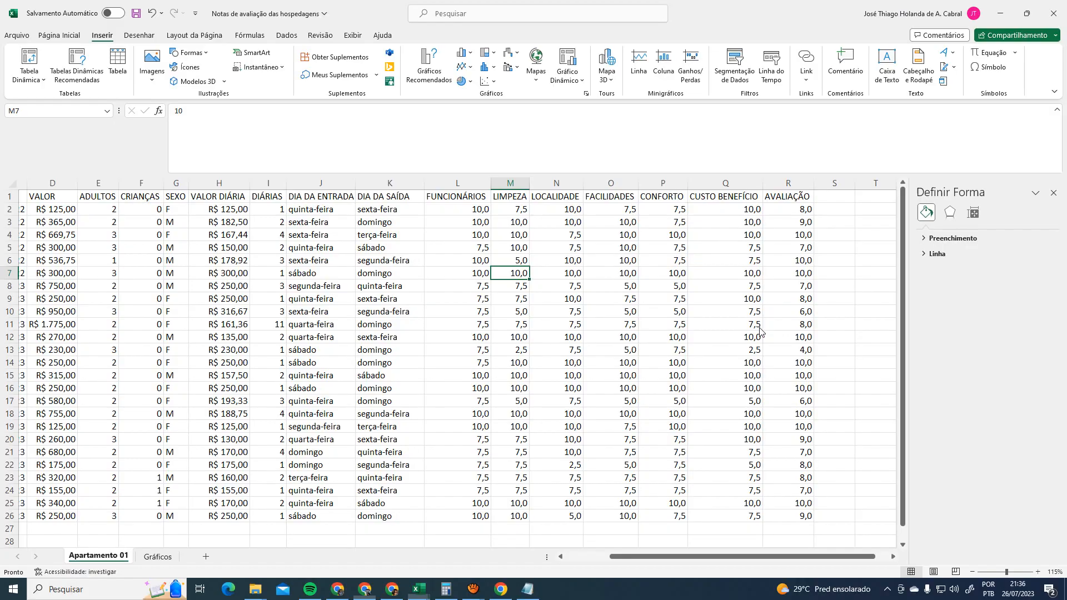
{"action": "left_click", "coordinate": [572, 403]}
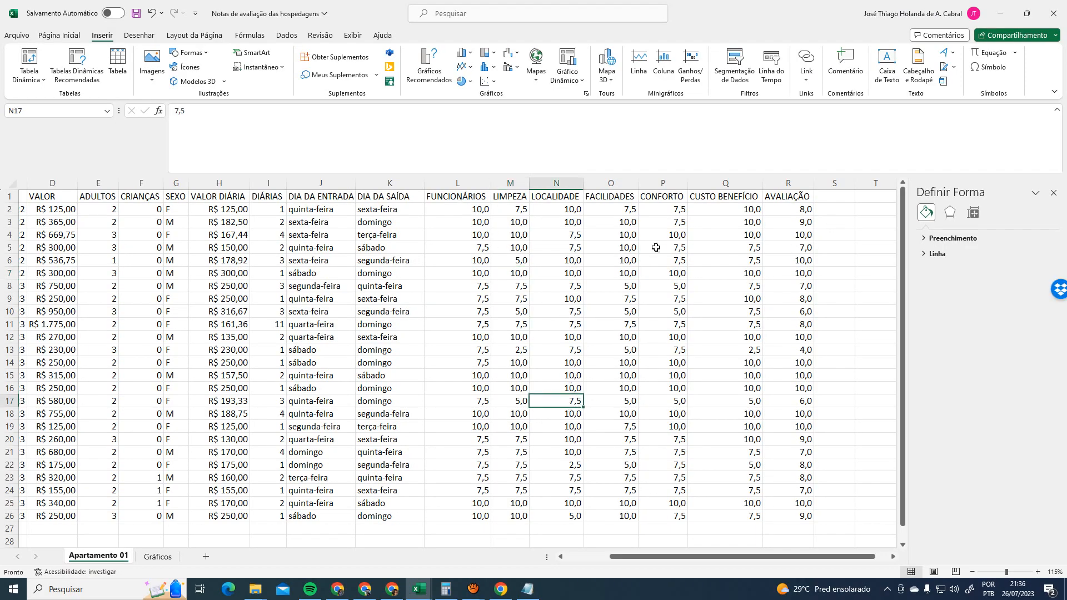
{"action": "scroll", "coordinate": [472, 442], "scroll_direction": "down", "scroll_amount": 2}
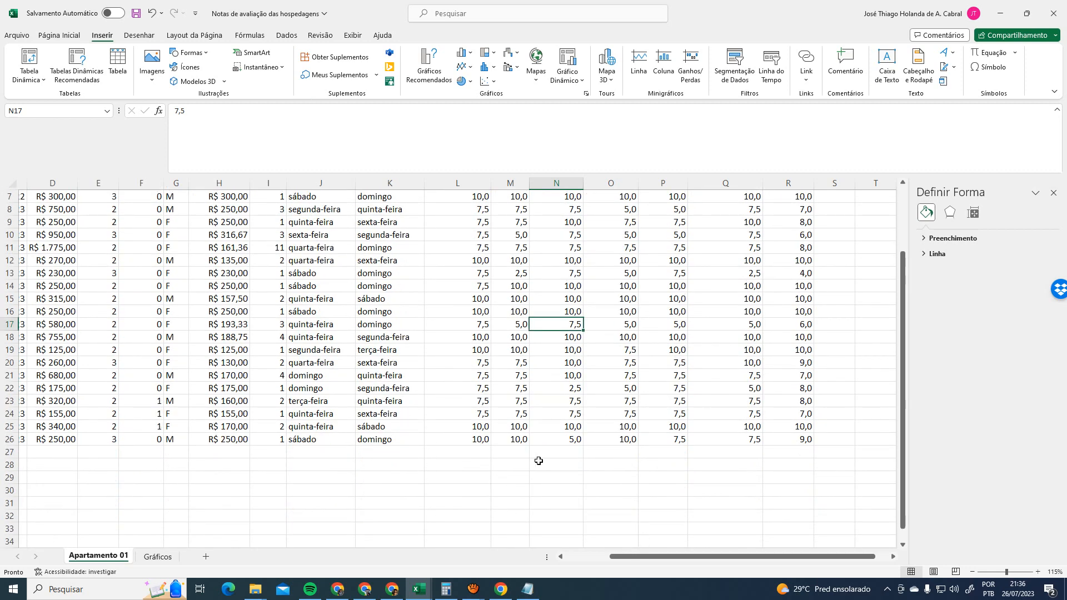
{"action": "left_click_drag", "start_coordinate": [664, 556], "coordinate": [505, 566]}
{"action": "left_click", "coordinate": [39, 464]}
{"action": "key", "text": "Up"}
{"action": "type", "text": "m"}
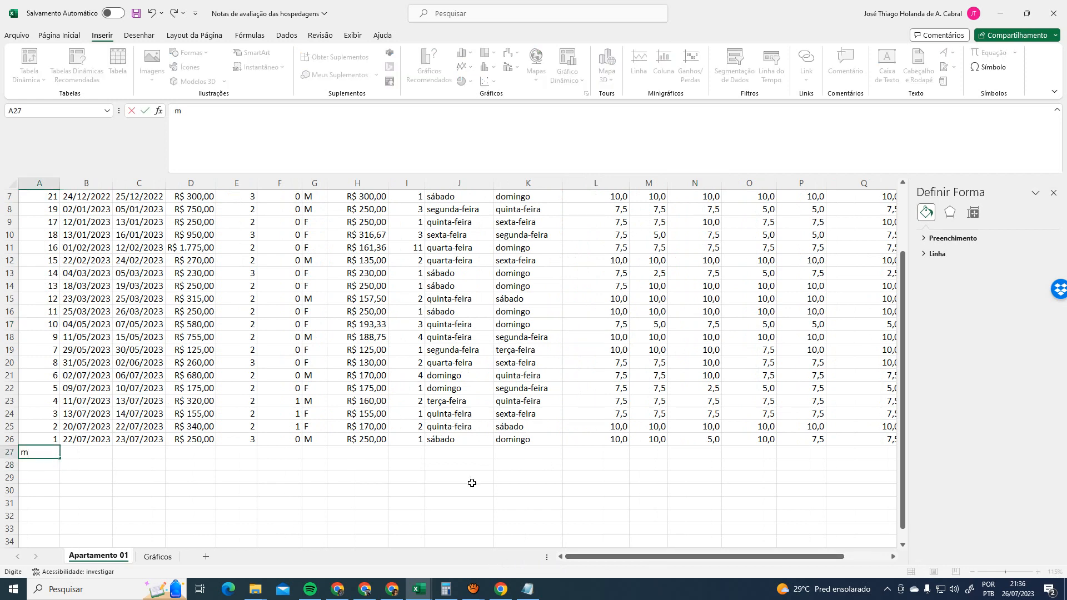
{"action": "type", "text": "édia"}
{"action": "key", "text": "BackSpace"}
{"action": "key", "text": "BackSpace"}
{"action": "key", "text": "BackSpace"}
{"action": "key", "text": "BackSpace"}
{"action": "type", "text": "éd"}
{"action": "key", "text": "BackSpace"}
{"action": "key", "text": "BackSpace"}
{"action": "key", "text": "BackSpace"}
Insert an empty row directly below the header row, above the first reservation
{"action": "scroll", "coordinate": [471, 483], "scroll_direction": "up", "scroll_amount": 2}
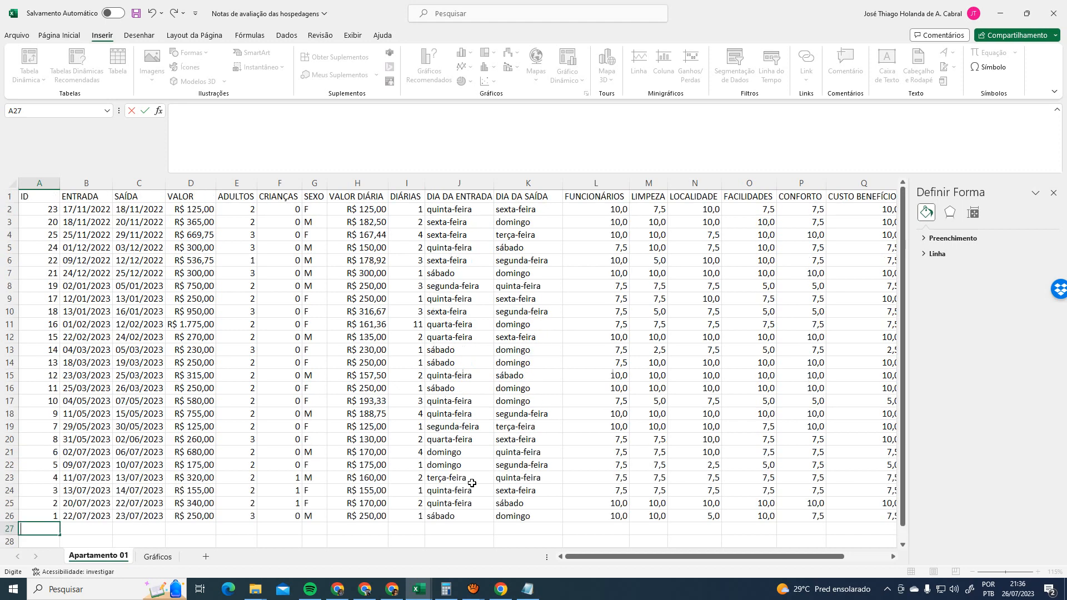
{"action": "right_click", "coordinate": [3, 208]}
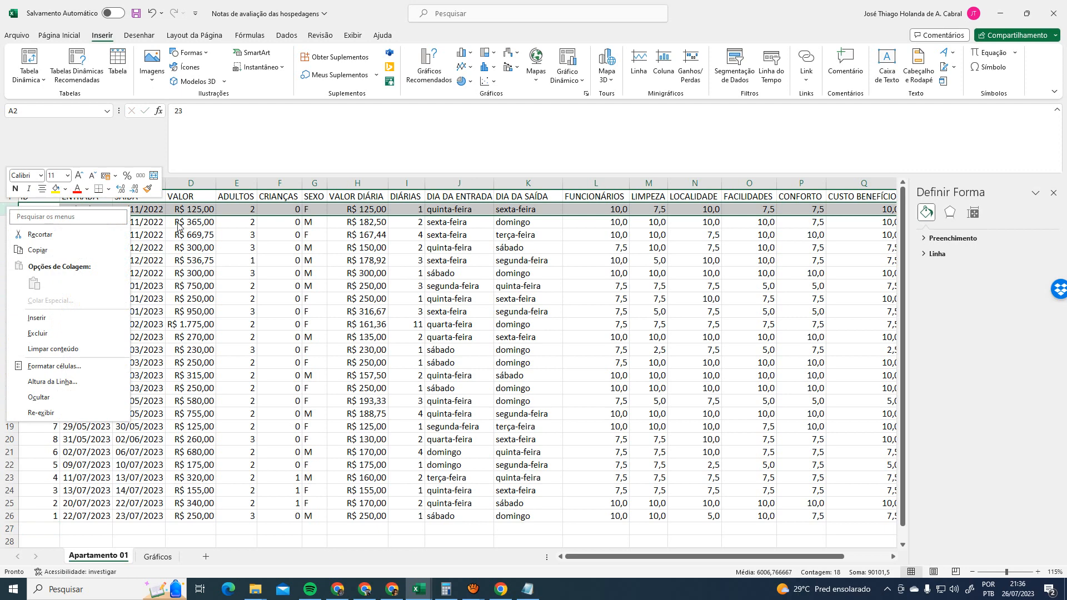
{"action": "key", "text": "Escape"}
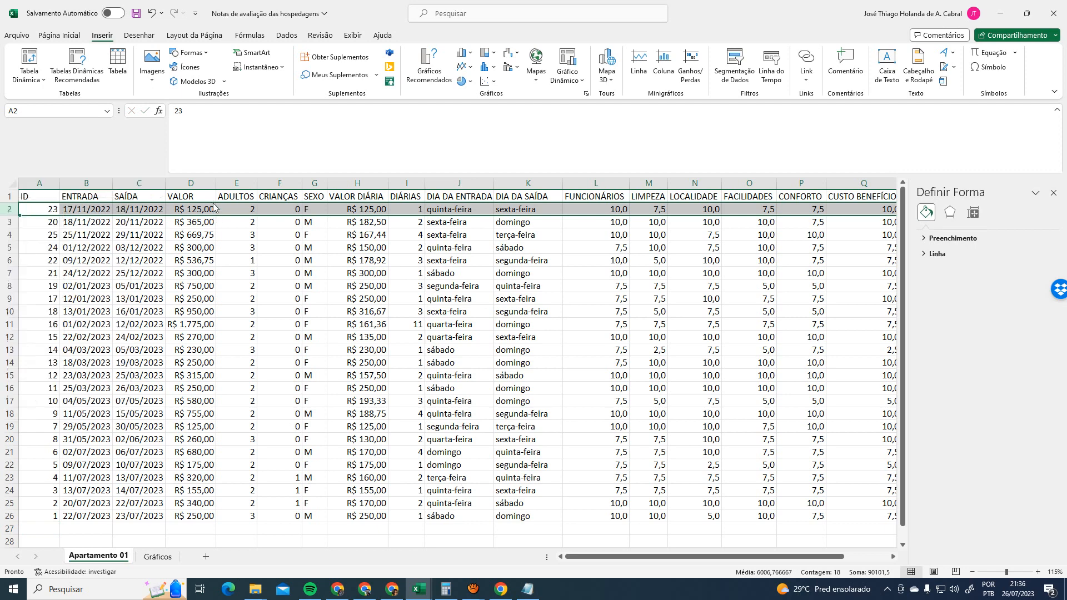
{"action": "left_click", "coordinate": [78, 209]}
{"action": "left_click", "coordinate": [9, 211]}
{"action": "right_click", "coordinate": [4, 209]}
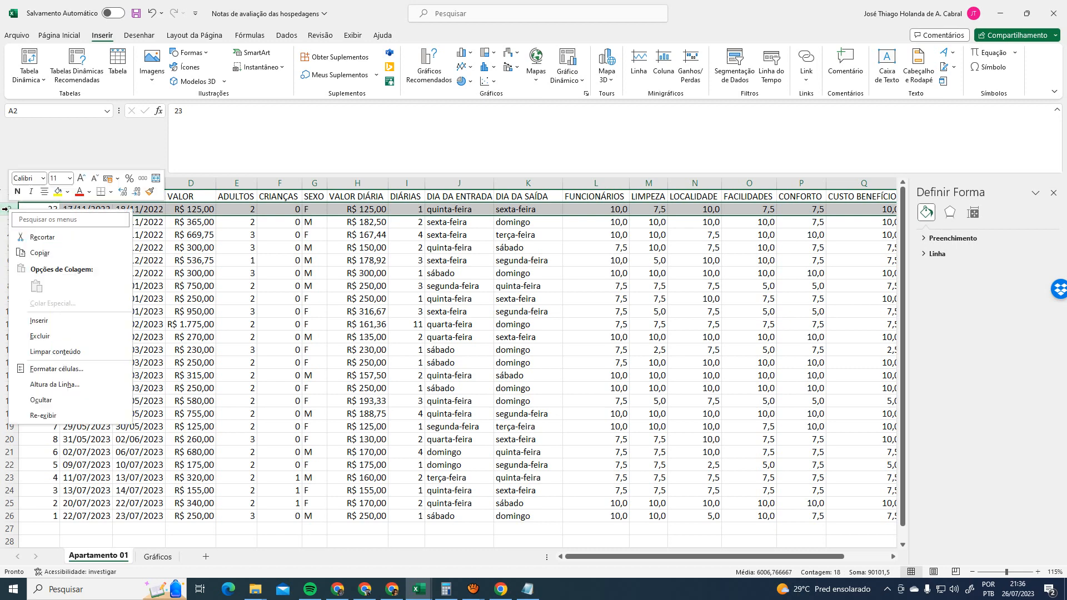
{"action": "left_click", "coordinate": [80, 320]}
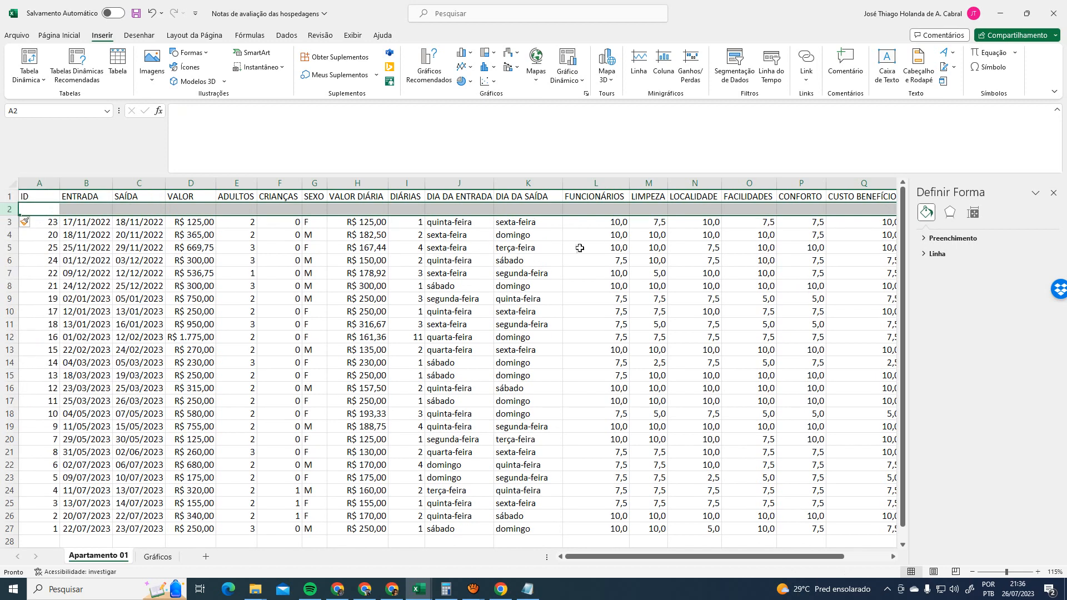
Label the new row MÉDIA in cell A2
{"action": "left_click", "coordinate": [769, 208]}
{"action": "key", "text": "Home"}
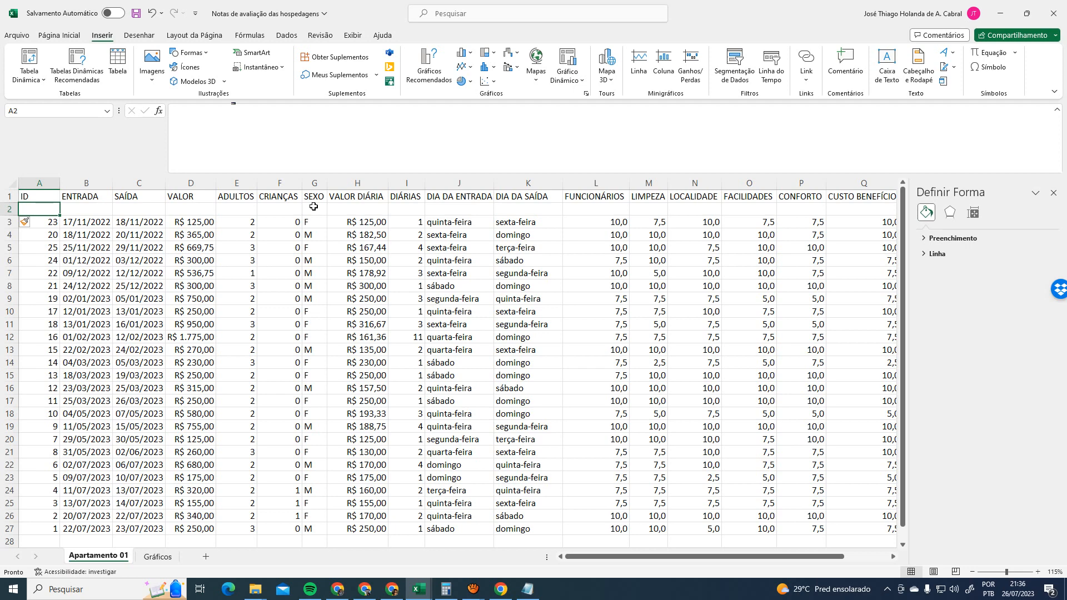
{"action": "type", "text": "MÉDIA"}
{"action": "key", "text": "Tab"}
Average the FUNCIONÁRIOS scores in L2 with =MÉDIA(L3:L27) and make the result bold
{"action": "key", "text": "Right"}
{"action": "key", "text": "Right"}
{"action": "key", "text": "Right"}
{"action": "key", "text": "Right"}
{"action": "key", "text": "Right"}
{"action": "key", "text": "Right"}
{"action": "key", "text": "Right"}
{"action": "key", "text": "Right"}
{"action": "key", "text": "Right"}
{"action": "key", "text": "Right"}
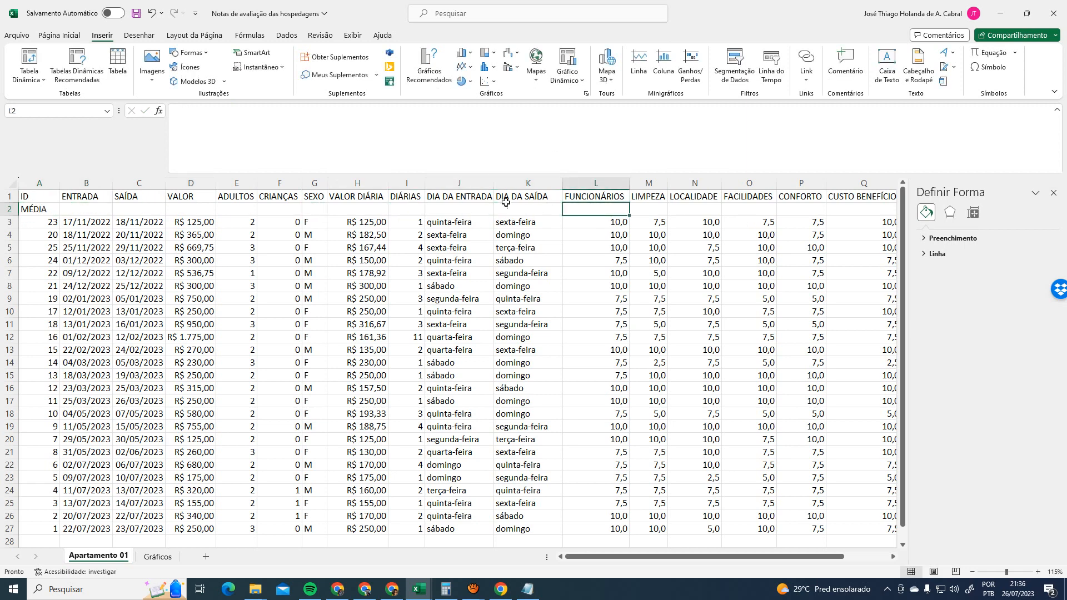
{"action": "left_click", "coordinate": [605, 182]}
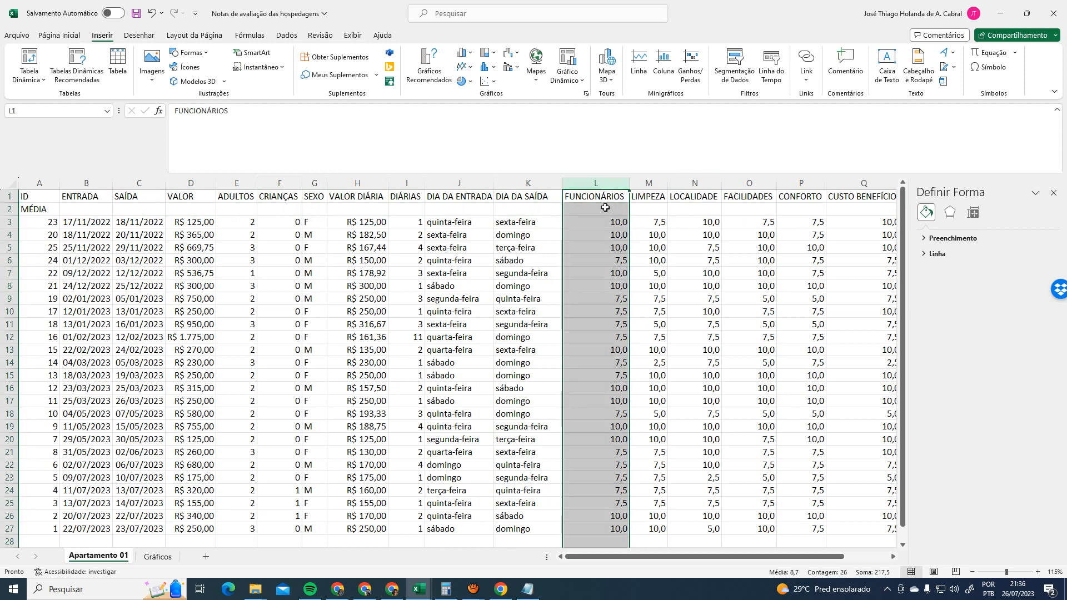
{"action": "left_click", "coordinate": [605, 208]}
{"action": "type", "text": "=MÉDIA"}
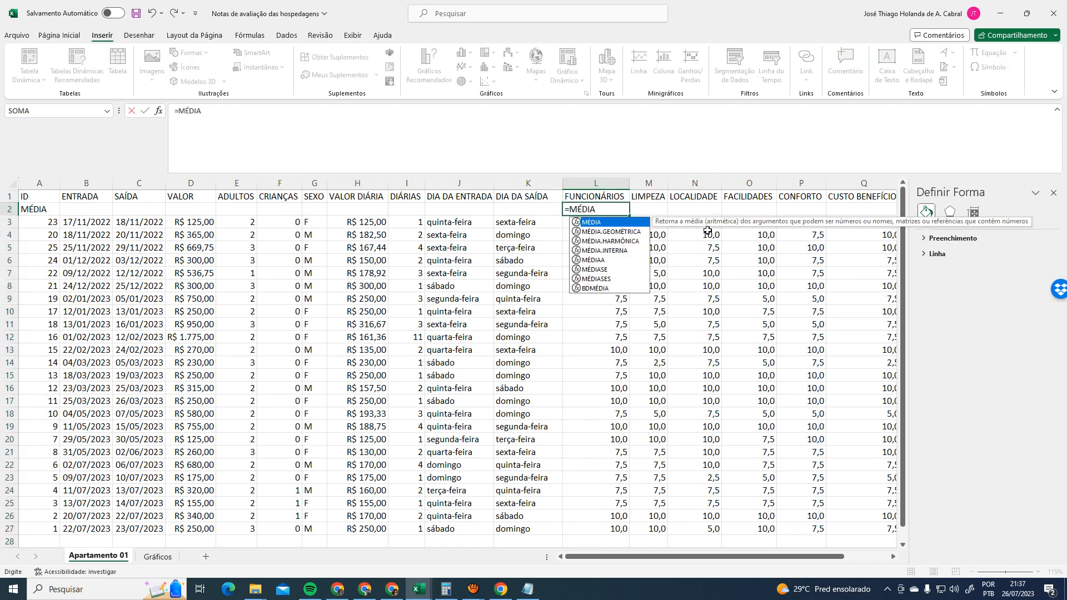
{"action": "type", "text": "("}
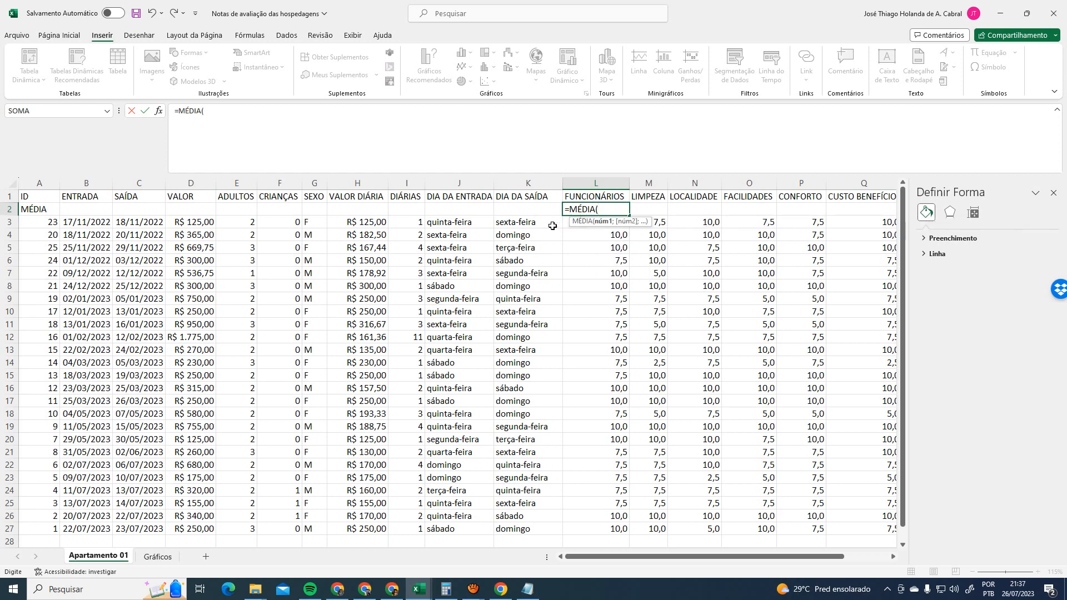
{"action": "left_click_drag", "start_coordinate": [611, 222], "coordinate": [613, 527]}
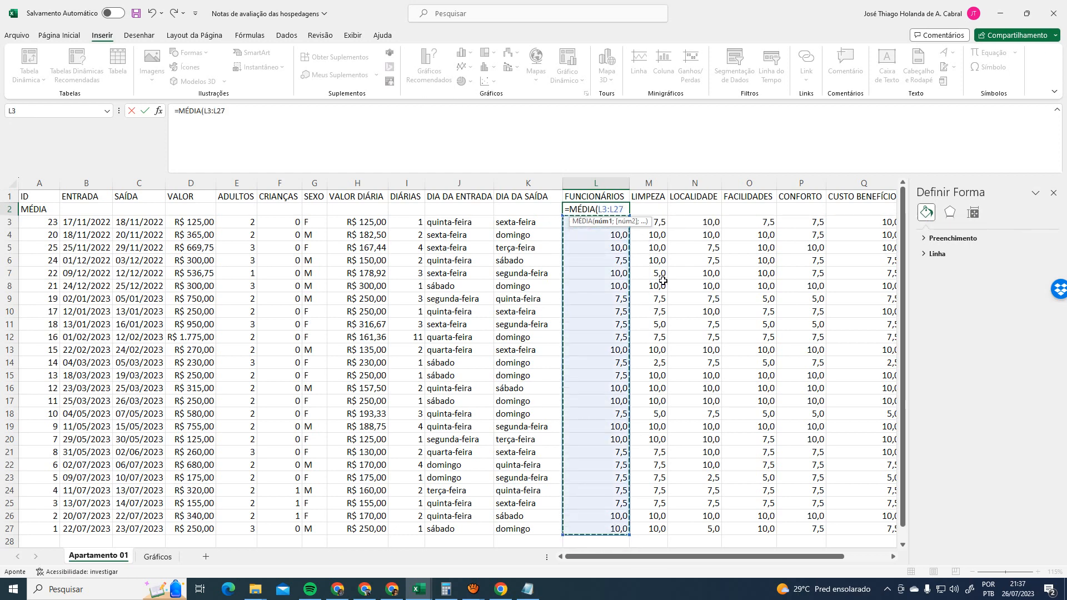
{"action": "key", "text": "ctrl+Return"}
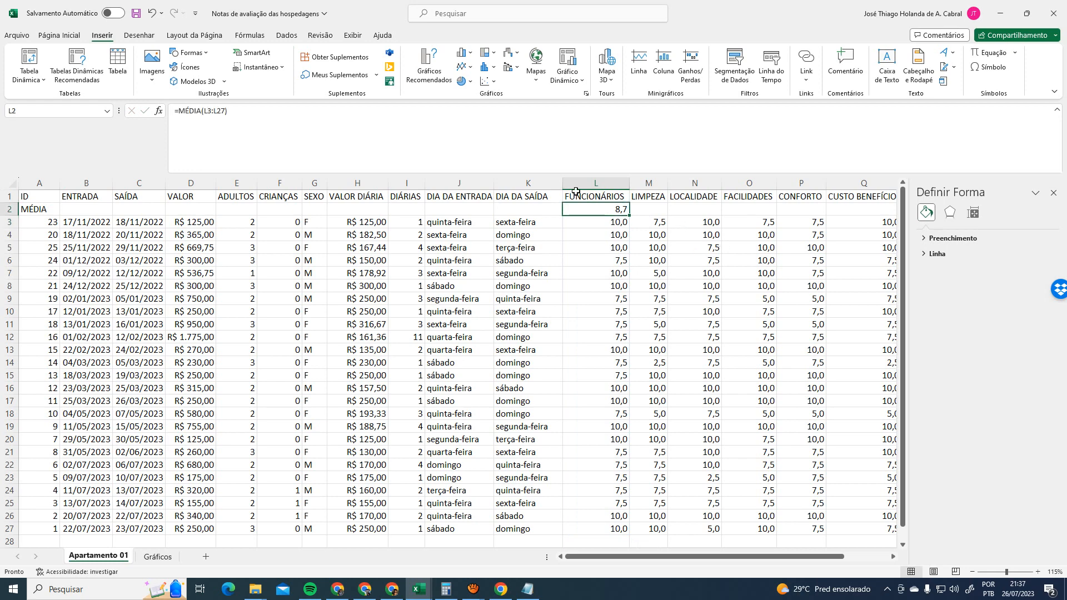
{"action": "left_click", "coordinate": [61, 36]}
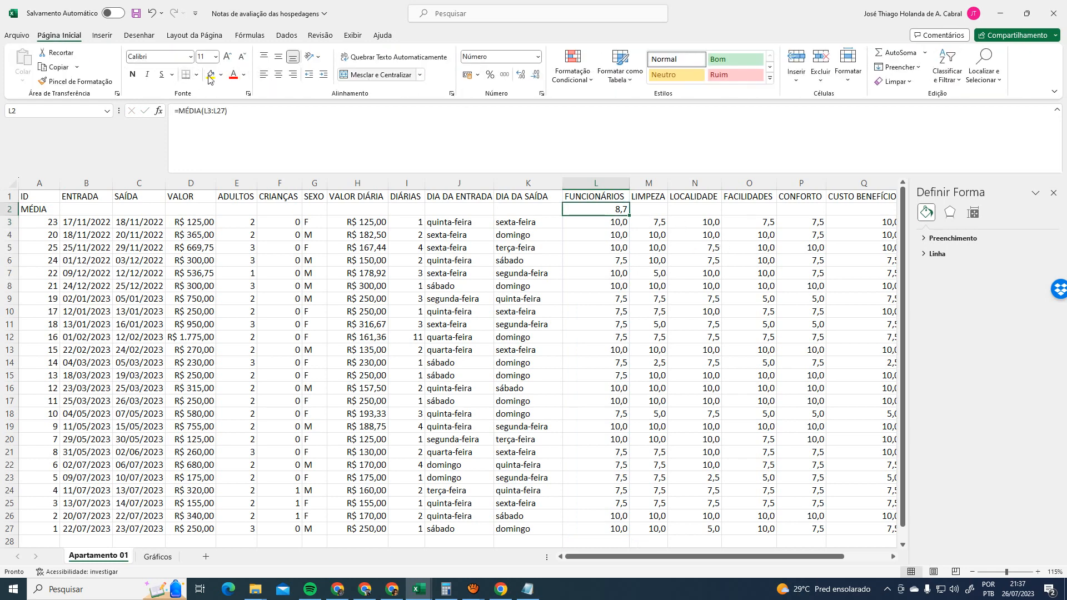
{"action": "left_click", "coordinate": [132, 75]}
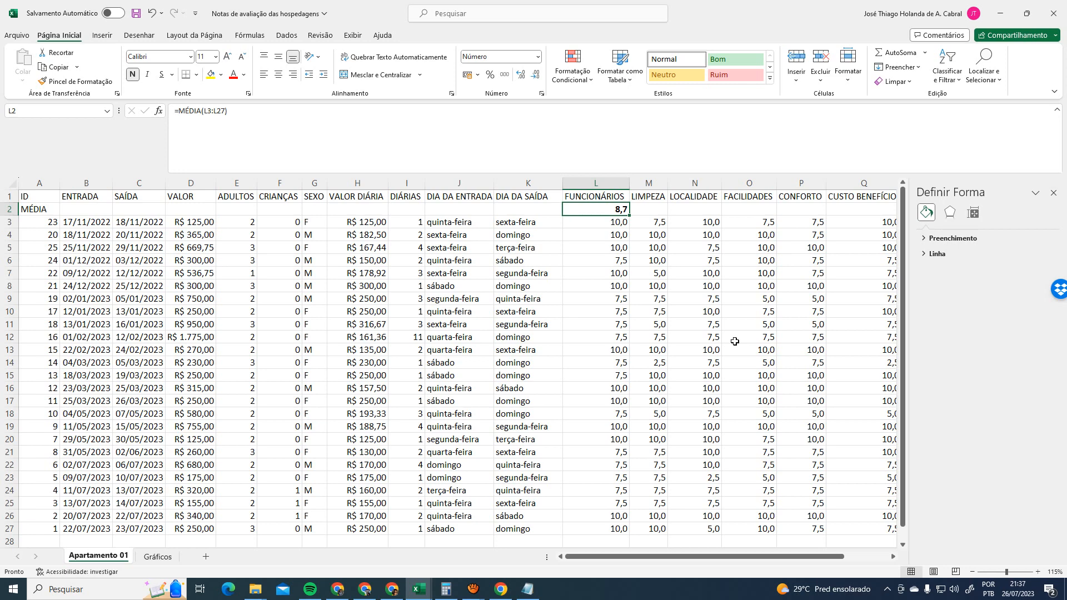
Copy the formula =MÉDIA(L3:L27) from cell L2 and paste it into the open Notepad note
{"action": "left_click_drag", "start_coordinate": [229, 111], "coordinate": [118, 102]}
{"action": "key", "text": "ctrl+c"}
{"action": "key", "text": "Escape"}
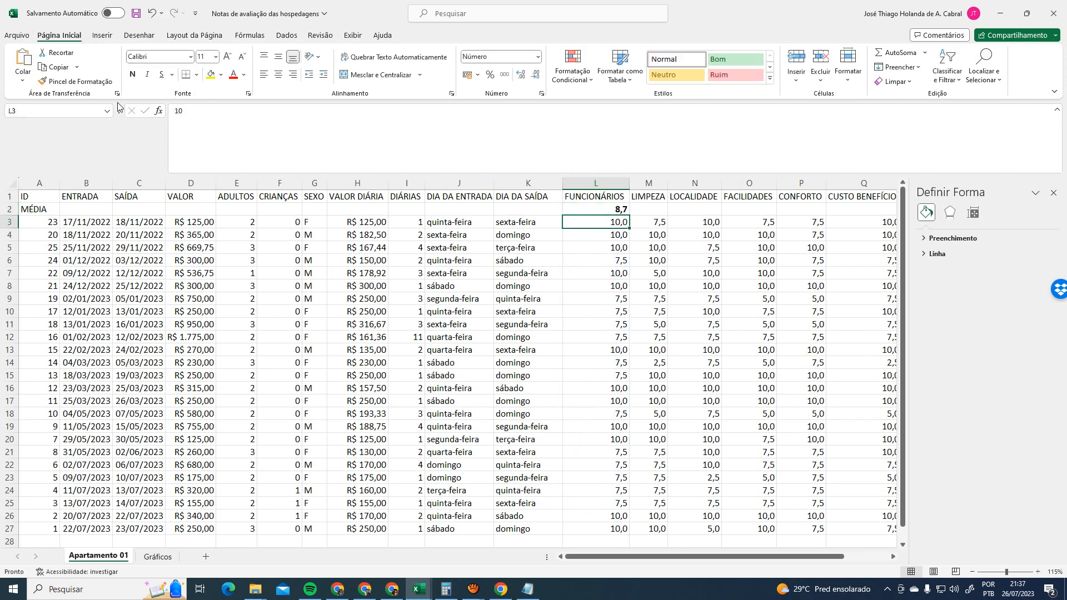
{"action": "left_click", "coordinate": [527, 589]}
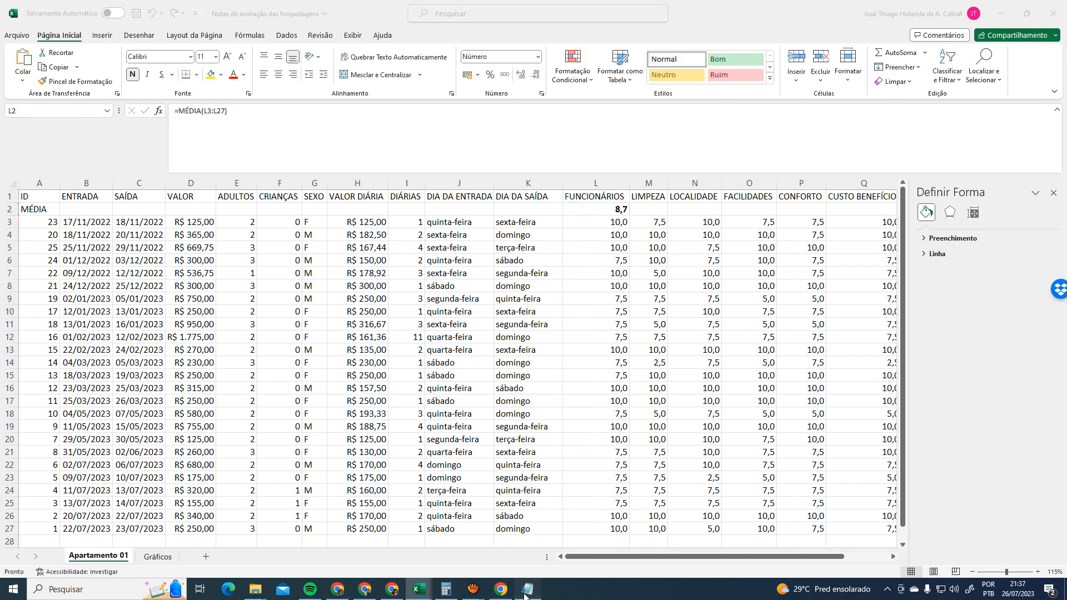
{"action": "key", "text": "ctrl+v"}
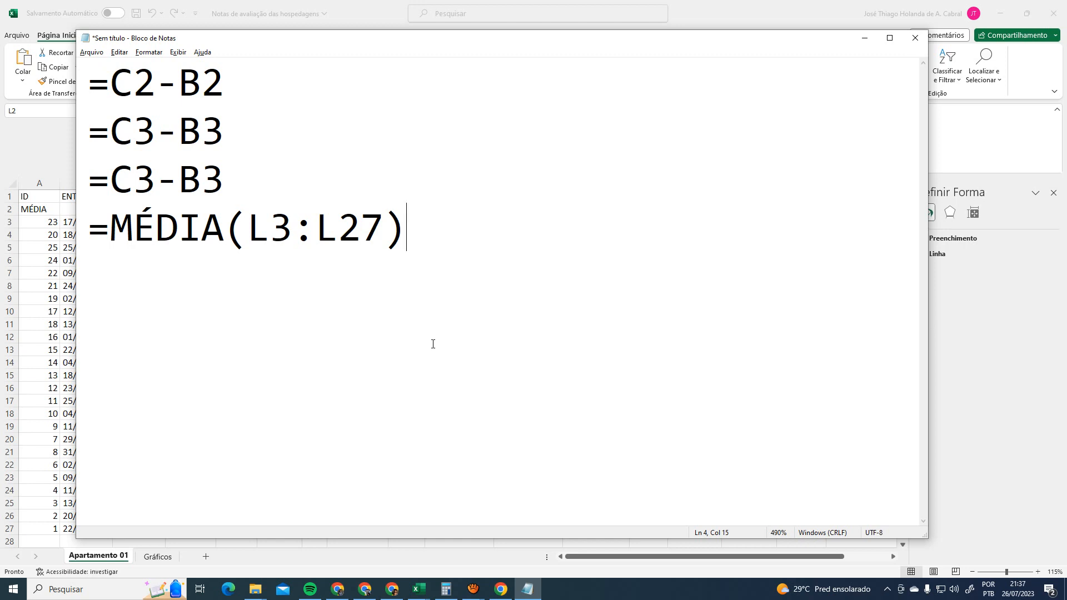
Write =MÉDIA(M3:M27) on a new line of the note, checking the LIMPEZA column letter in the Excel workbook
{"action": "key", "text": "Return"}
{"action": "type", "text": "=m"}
{"action": "key", "text": "BackSpace"}
{"action": "type", "text": "M"}
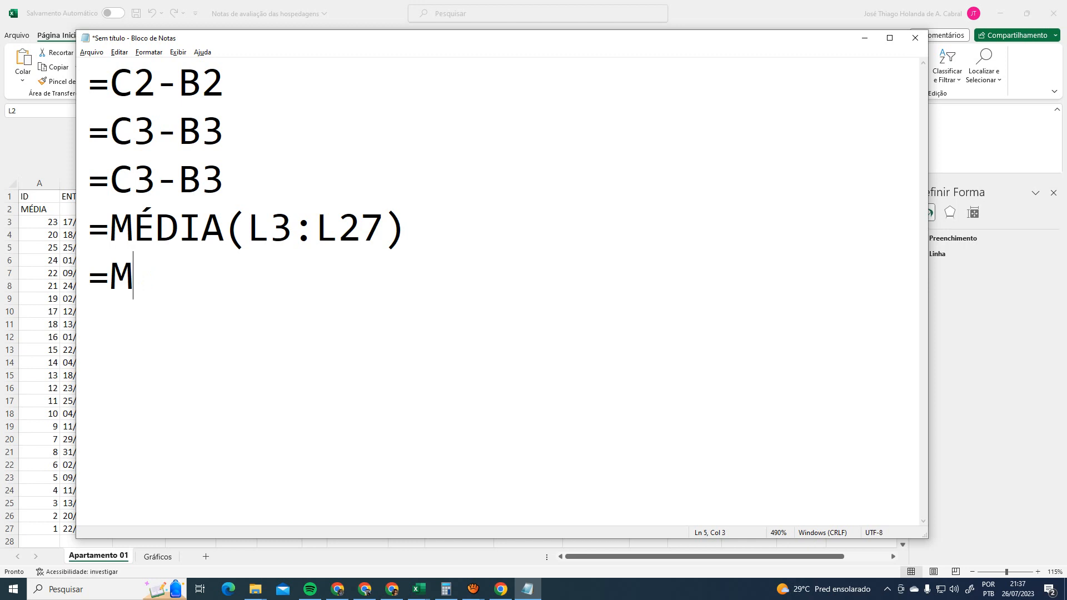
{"action": "type", "text": "ÉDIA("}
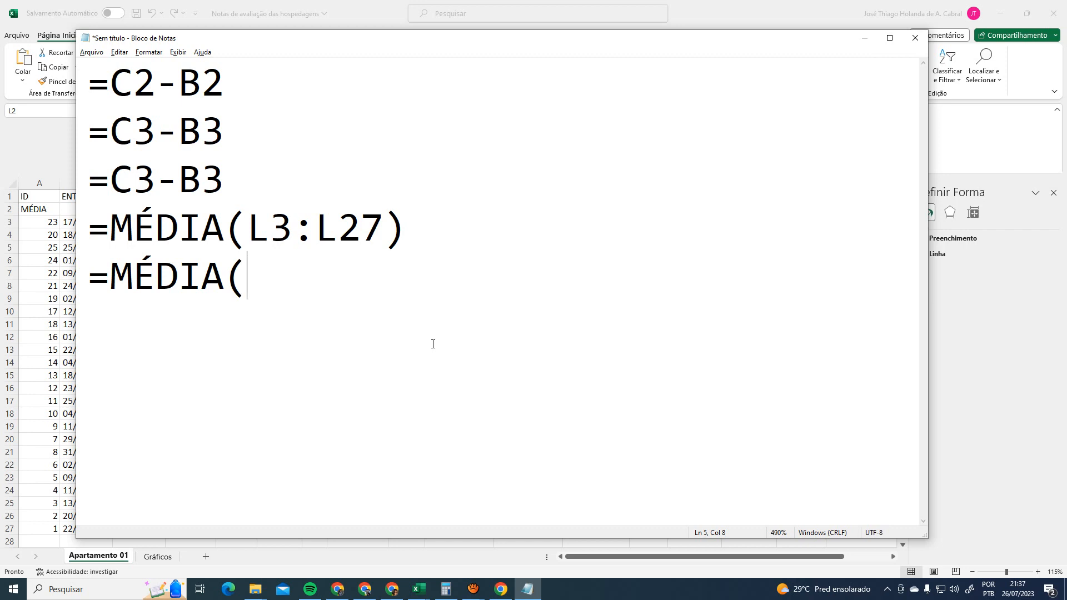
{"action": "type", "text": "K"}
{"action": "key", "text": "alt+Tab"}
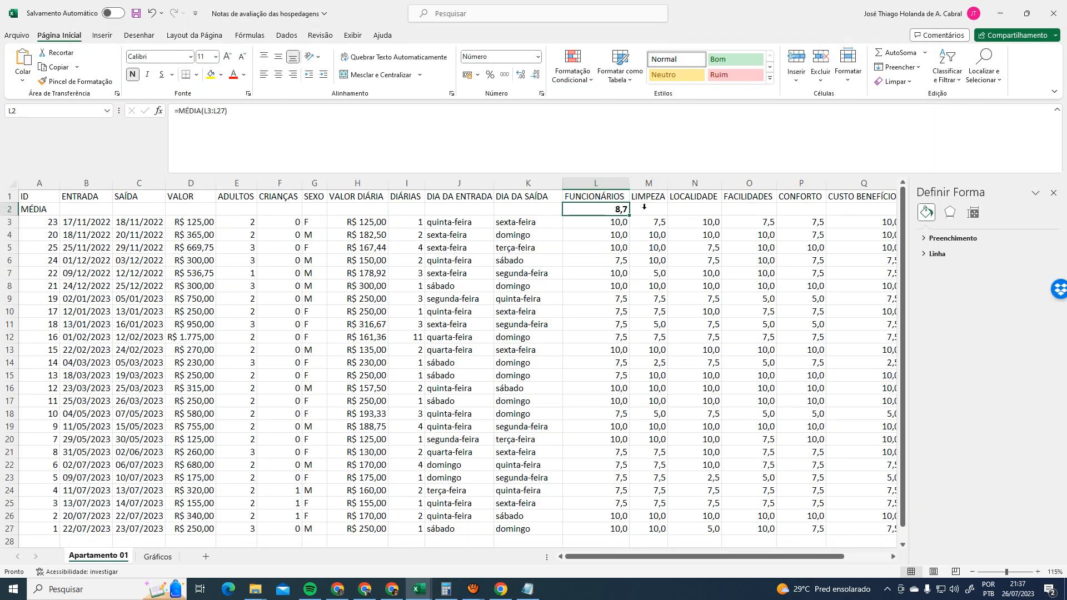
{"action": "key", "text": "alt+Tab"}
{"action": "key", "text": "BackSpace"}
{"action": "type", "text": "MÉDIA(M"}
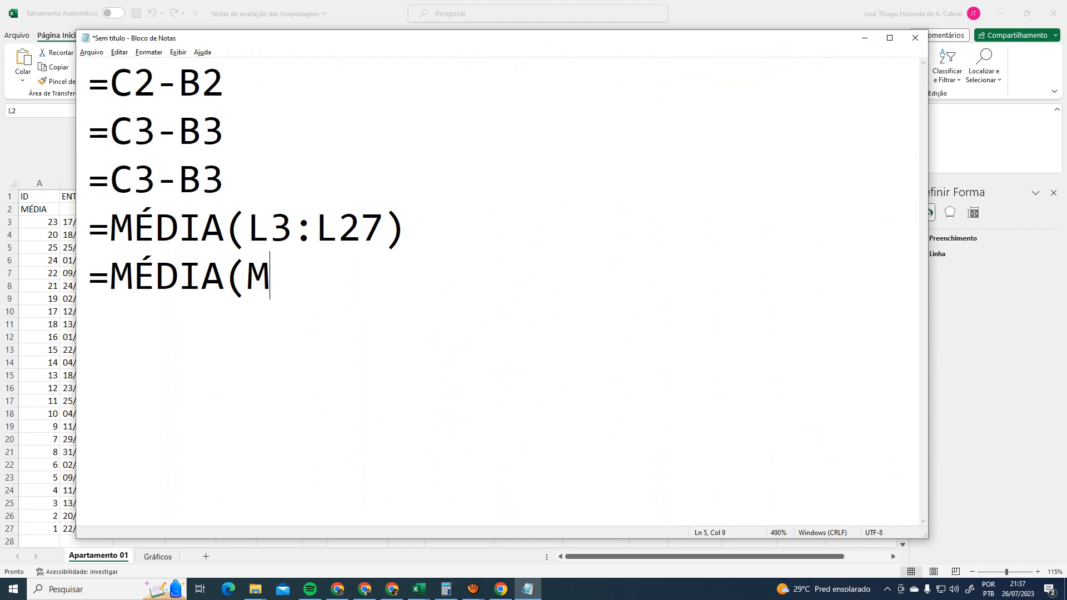
{"action": "key", "text": "alt+Tab"}
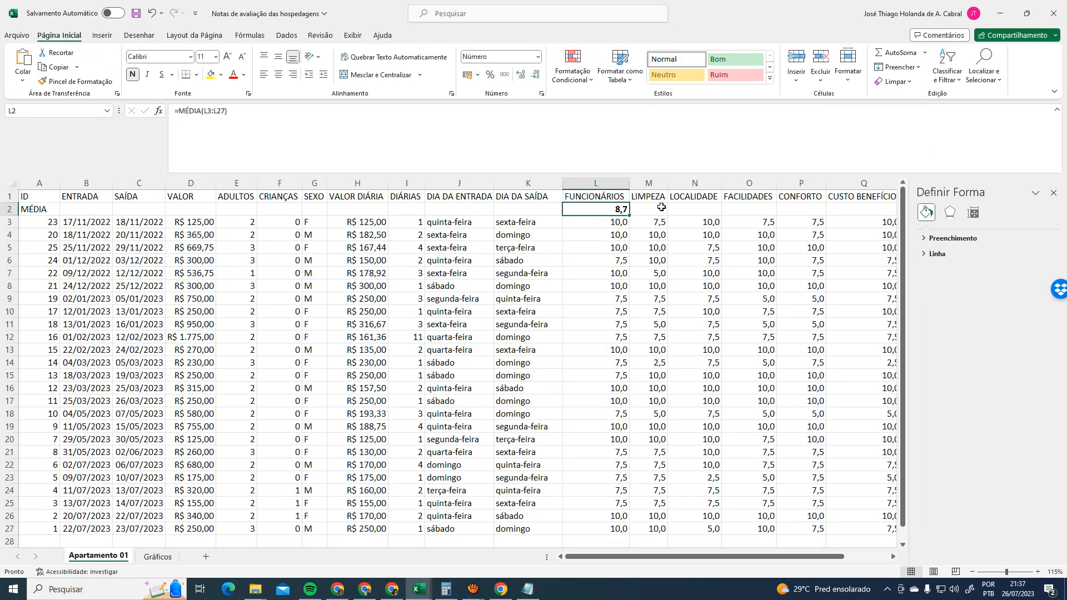
{"action": "key", "text": "alt+Tab"}
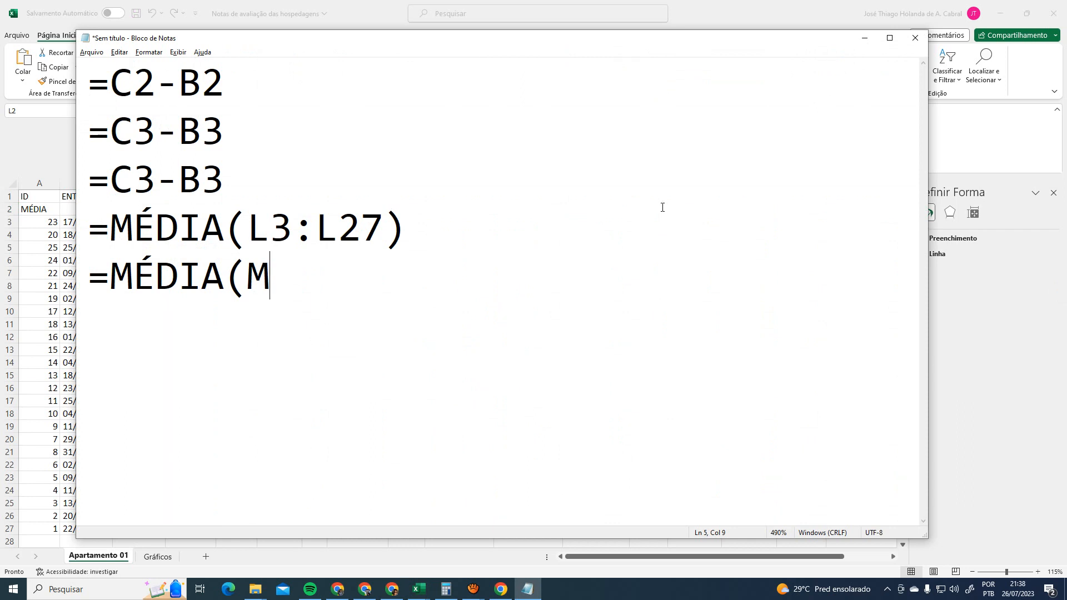
{"action": "type", "text": "3:M2"}
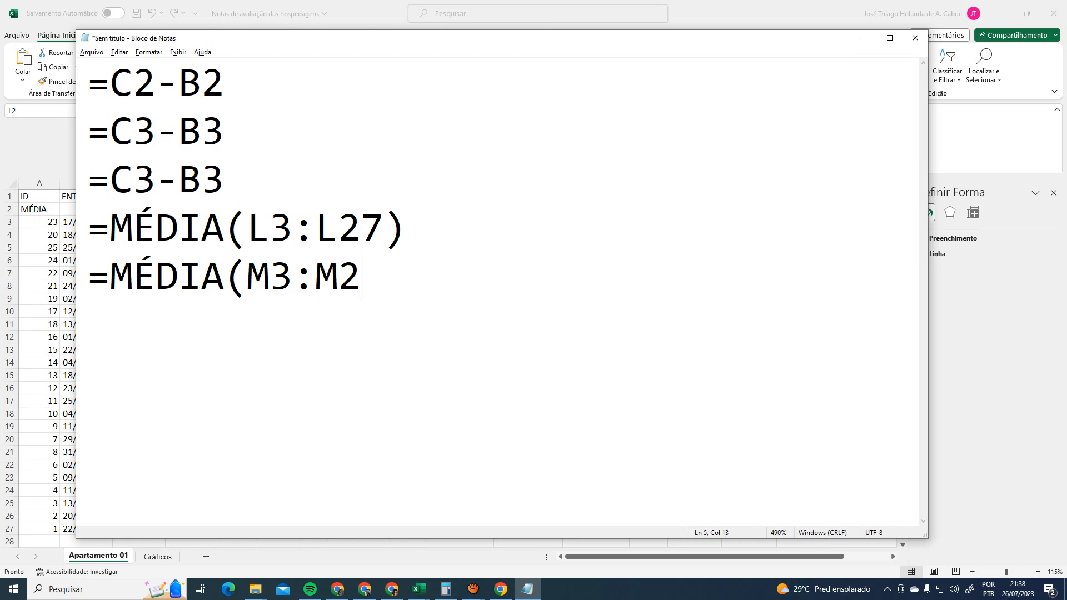
{"action": "type", "text": "7)"}
Return to the Excel workbook and check the LIMPEZA score range M3:M27
{"action": "key", "text": "alt+Tab"}
{"action": "left_click", "coordinate": [661, 221]}
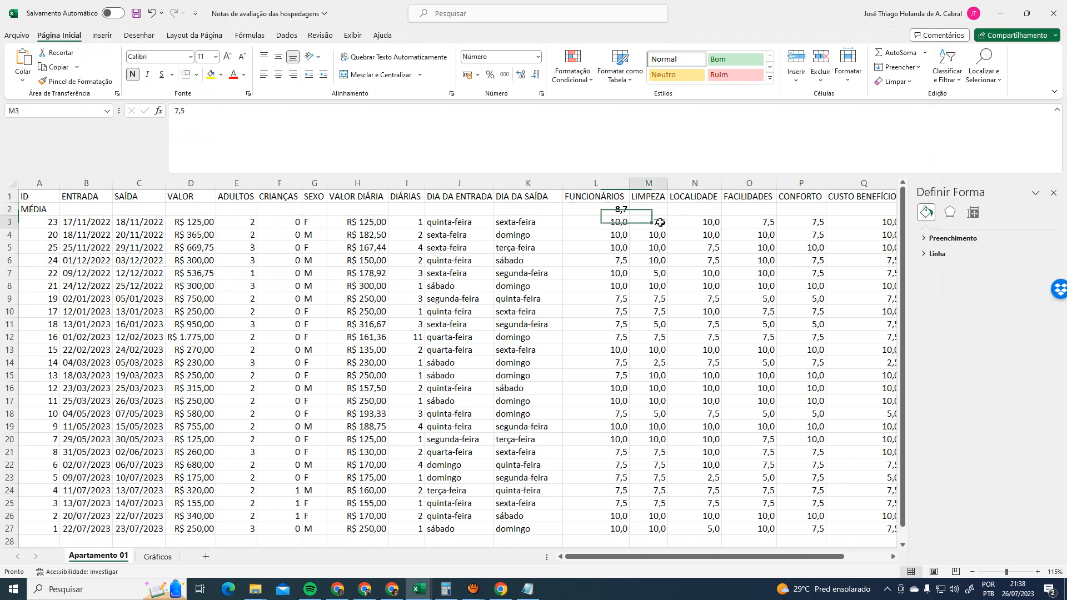
{"action": "scroll", "coordinate": [662, 225], "scroll_direction": "down", "scroll_amount": 4}
{"action": "left_click", "coordinate": [645, 373], "text": "shift"}
{"action": "scroll", "coordinate": [669, 381], "scroll_direction": "up", "scroll_amount": 4}
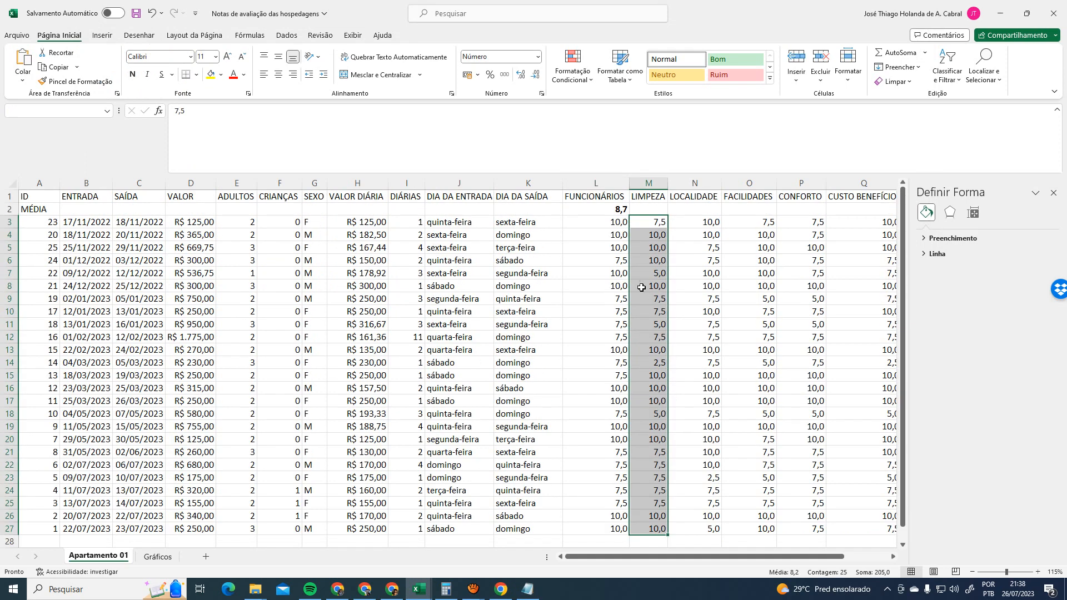
Copy the average formula from L2 into M2 through R2, covering LIMPEZA to AVALIAÇÃO
{"action": "left_click", "coordinate": [615, 211]}
{"action": "key", "text": "ctrl+c"}
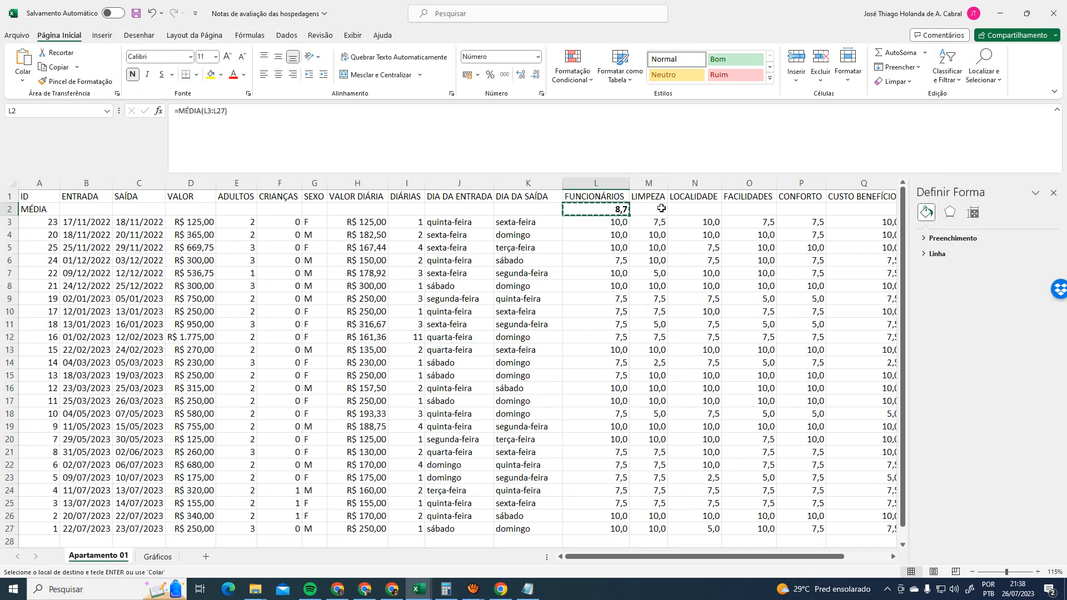
{"action": "left_click", "coordinate": [650, 209]}
{"action": "key", "text": "ctrl+v"}
{"action": "left_click", "coordinate": [695, 210]}
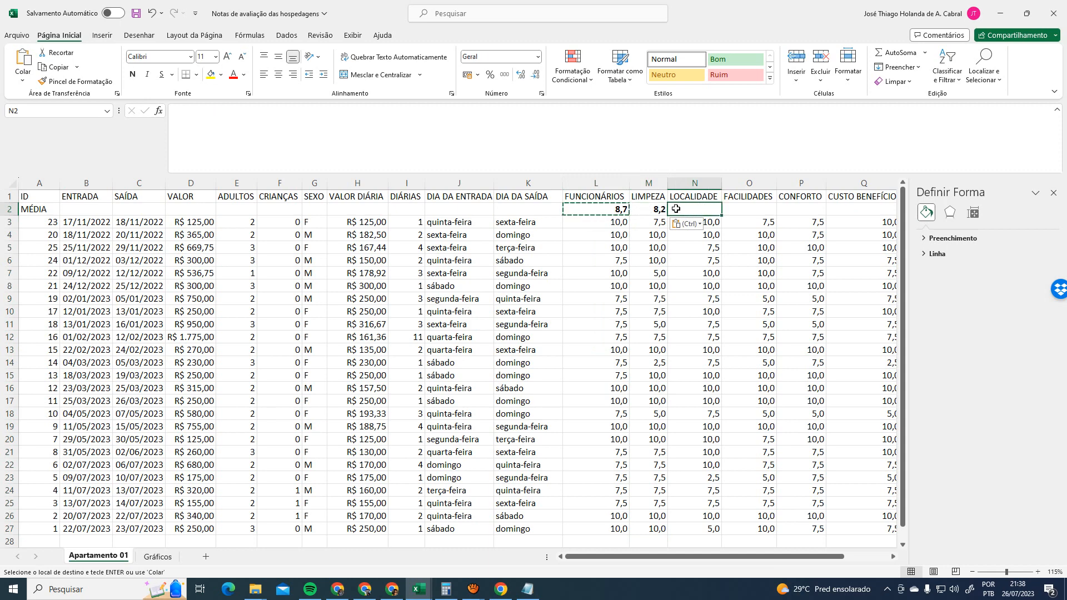
{"action": "key", "text": "ctrl+v"}
{"action": "left_click", "coordinate": [751, 211]}
{"action": "key", "text": "ctrl+v"}
{"action": "left_click", "coordinate": [801, 210]}
{"action": "key", "text": "ctrl+v"}
{"action": "left_click", "coordinate": [856, 210]}
{"action": "key", "text": "ctrl+v"}
{"action": "key", "text": "Right"}
{"action": "key", "text": "ctrl+v"}
{"action": "key", "text": "Escape"}
{"action": "key", "text": "Left"}
{"action": "key", "text": "ctrl+Left"}
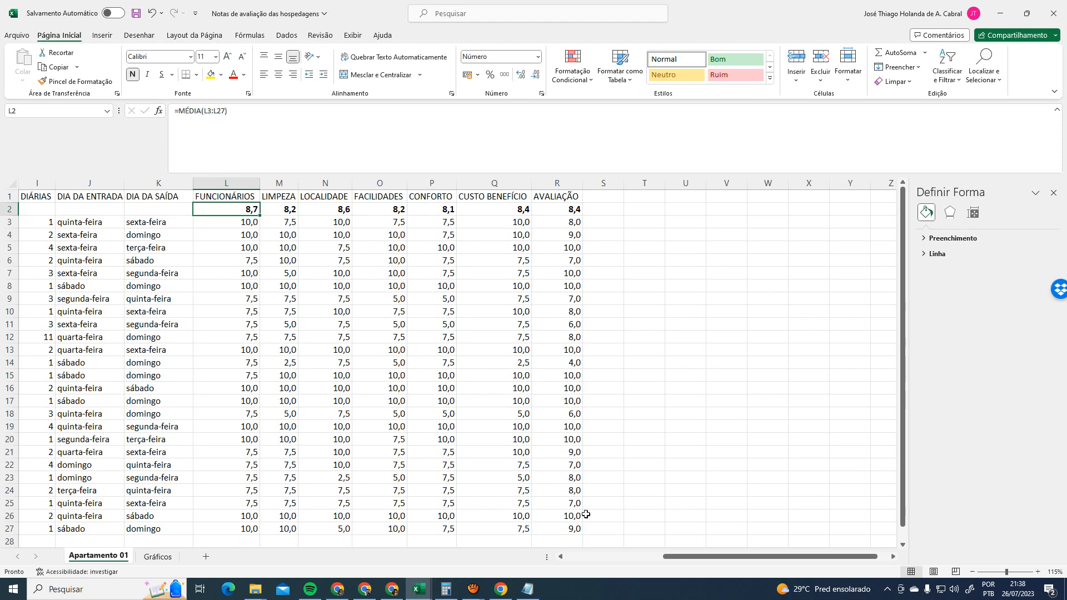
Compare the FUNCIONÁRIOS, LOCALIDADE and CONFORTO averages in row 2 with the score ranges beneath them
{"action": "left_click_drag", "start_coordinate": [708, 556], "coordinate": [647, 557]}
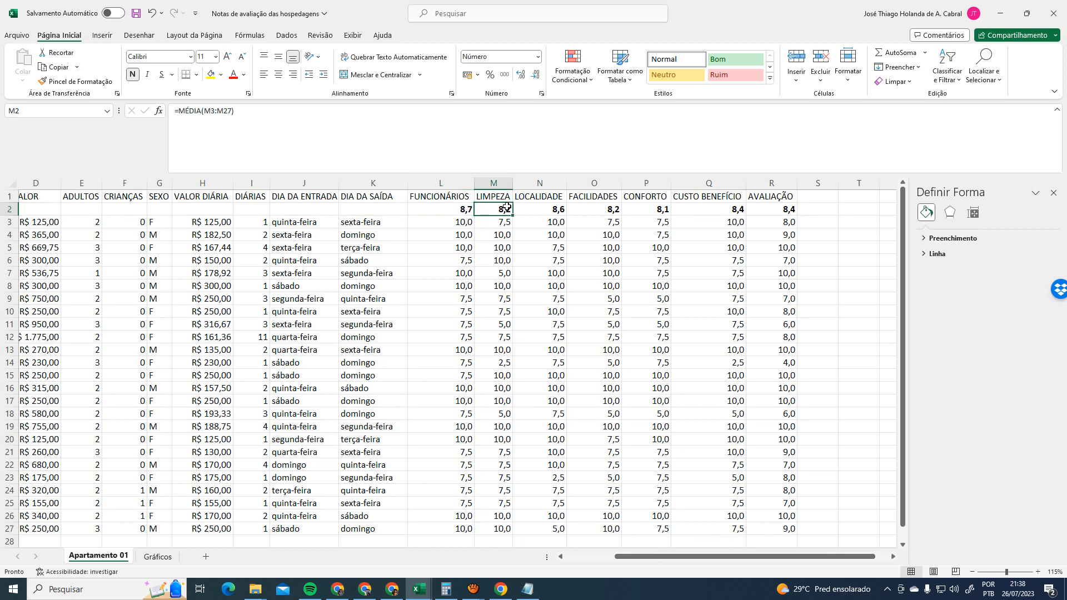
{"action": "left_click", "coordinate": [446, 234]}
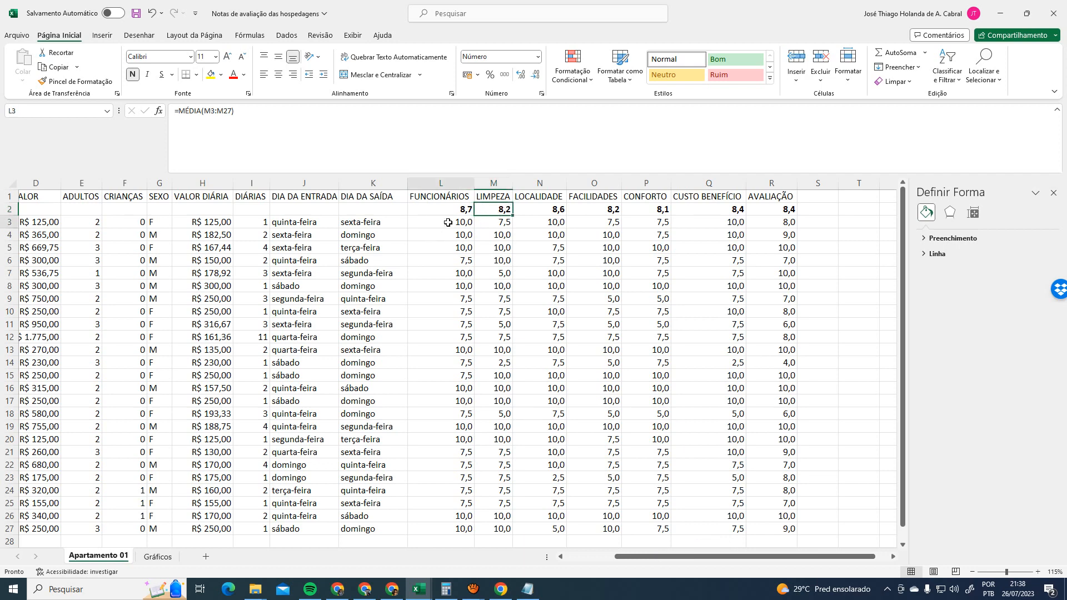
{"action": "left_click", "coordinate": [462, 529], "text": "shift"}
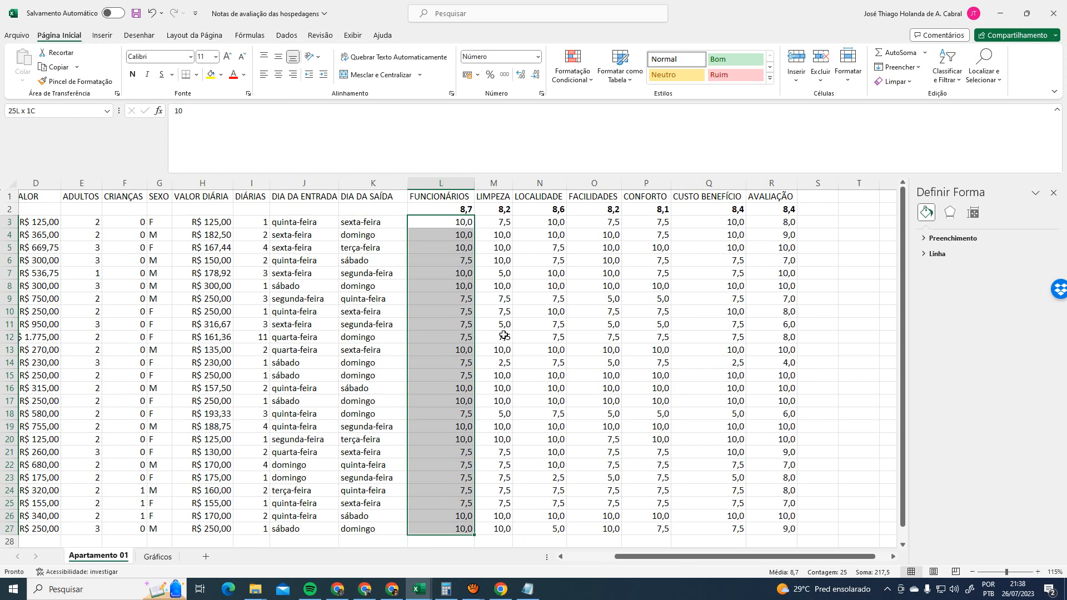
{"action": "left_click", "coordinate": [458, 210]}
{"action": "left_click", "coordinate": [543, 211]}
{"action": "left_click_drag", "start_coordinate": [465, 223], "coordinate": [461, 528]}
{"action": "left_click_drag", "start_coordinate": [556, 221], "coordinate": [552, 523]}
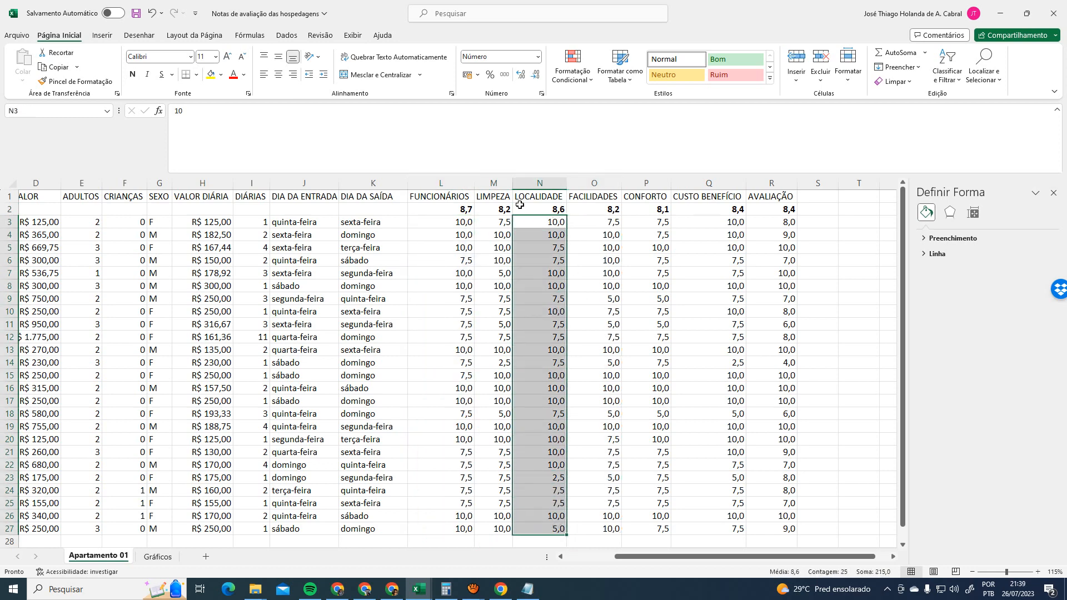
{"action": "left_click", "coordinate": [460, 205]}
{"action": "left_click", "coordinate": [540, 205]}
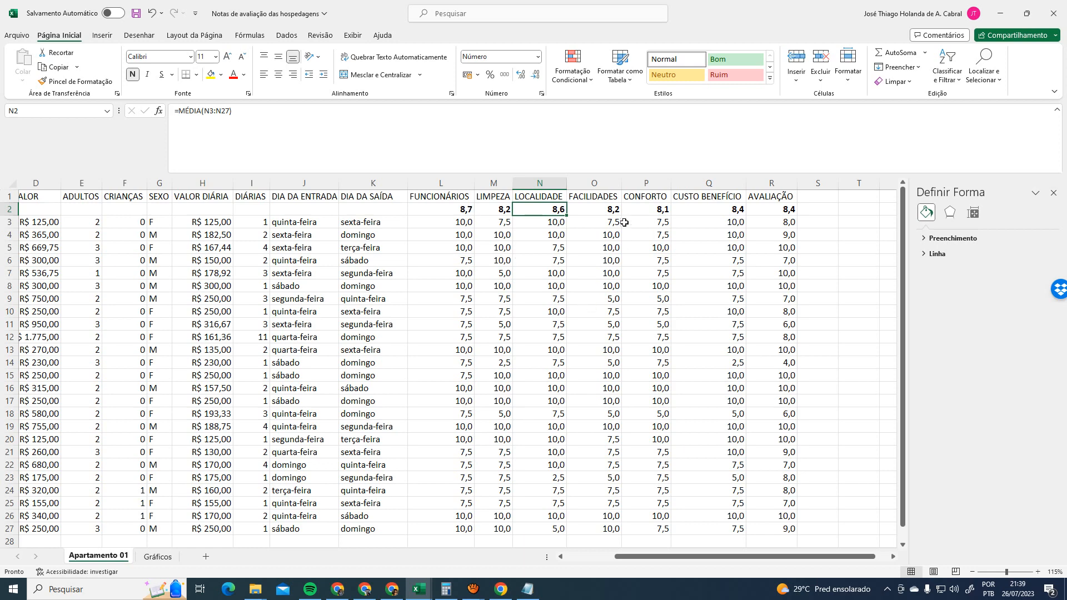
{"action": "left_click", "coordinate": [660, 209]}
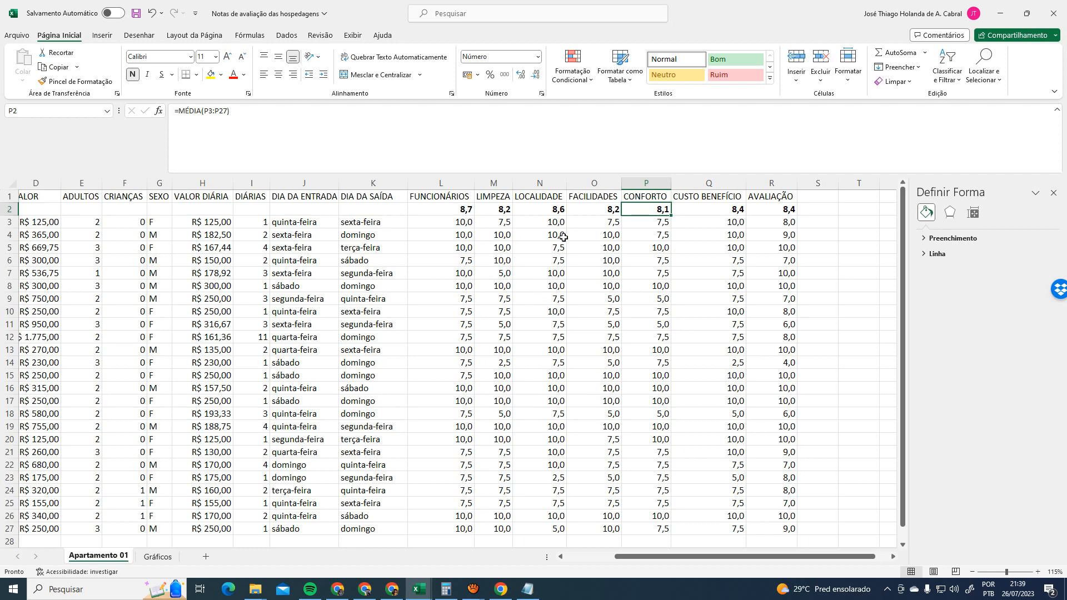
{"action": "left_click", "coordinate": [451, 210]}
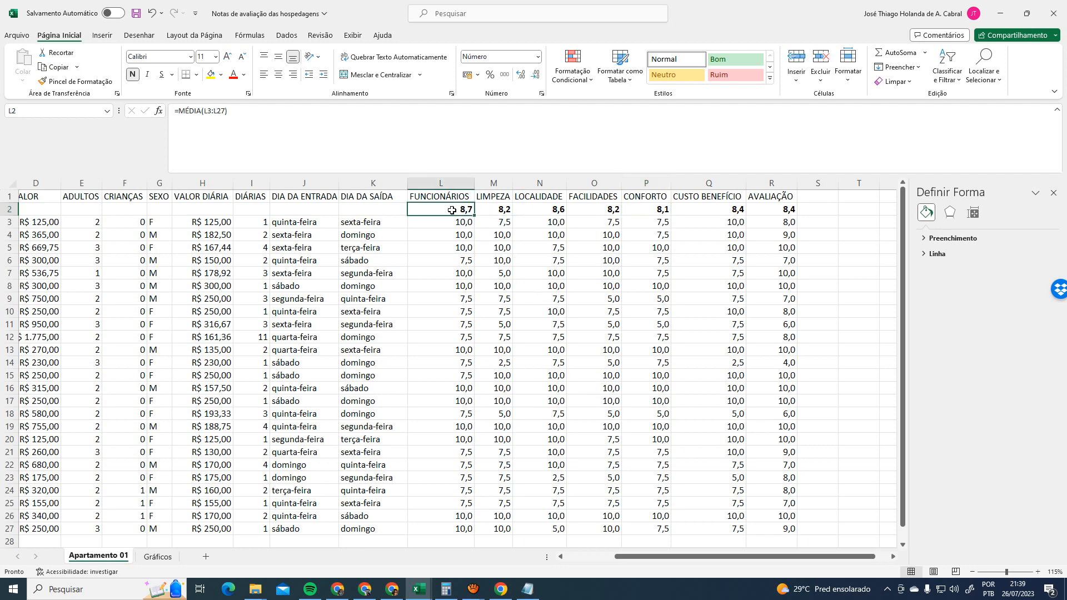
{"action": "left_click", "coordinate": [640, 211]}
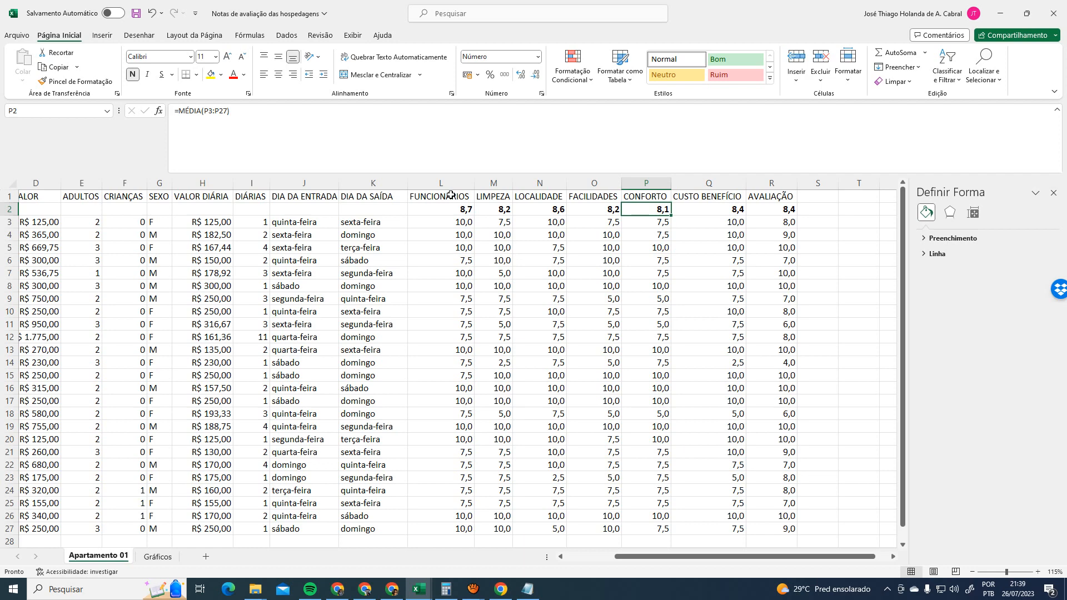
Save the workbook
{"action": "left_click", "coordinate": [645, 248]}
{"action": "left_click", "coordinate": [707, 244]}
{"action": "left_click", "coordinate": [826, 237]}
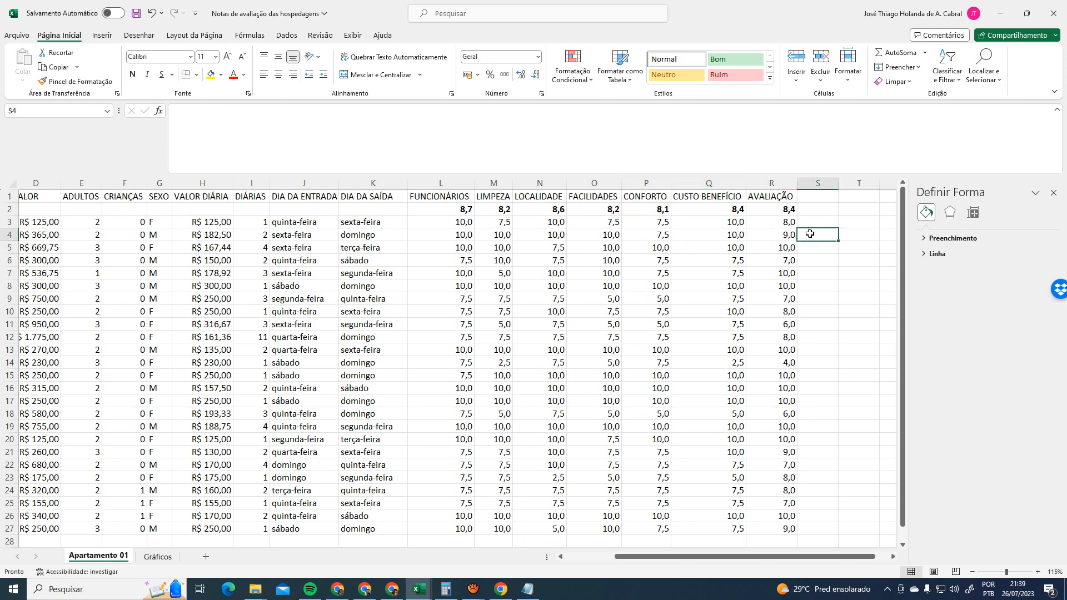
{"action": "left_click", "coordinate": [135, 14]}
{"action": "left_click", "coordinate": [526, 273]}
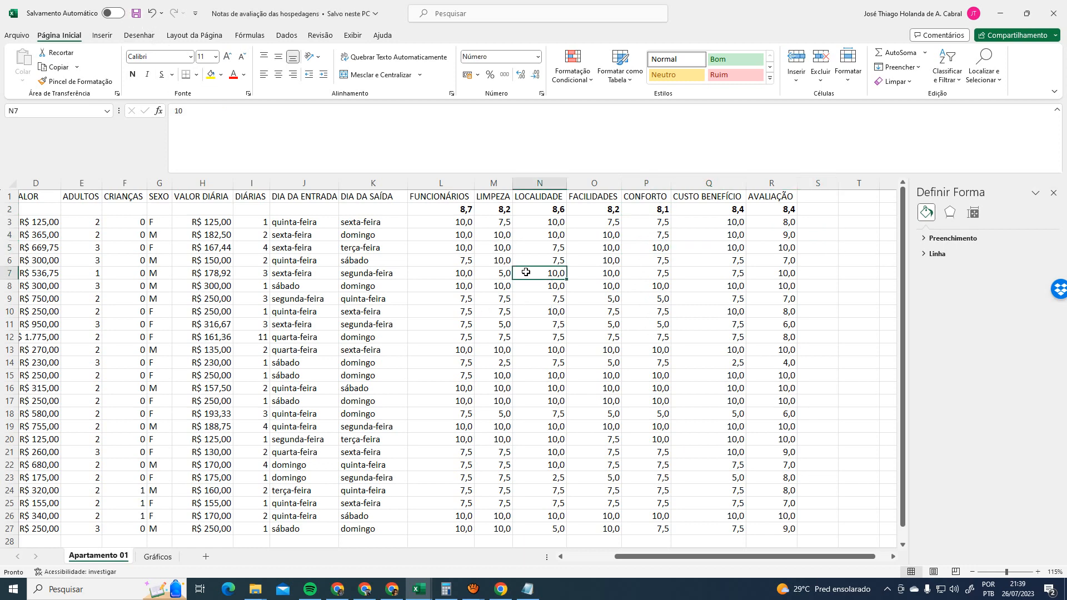
Copy the score table L1:R27, from FUNCIONÁRIOS to AVALIAÇÃO, to cell D18 of the Gráficos sheet
{"action": "left_click", "coordinate": [453, 197]}
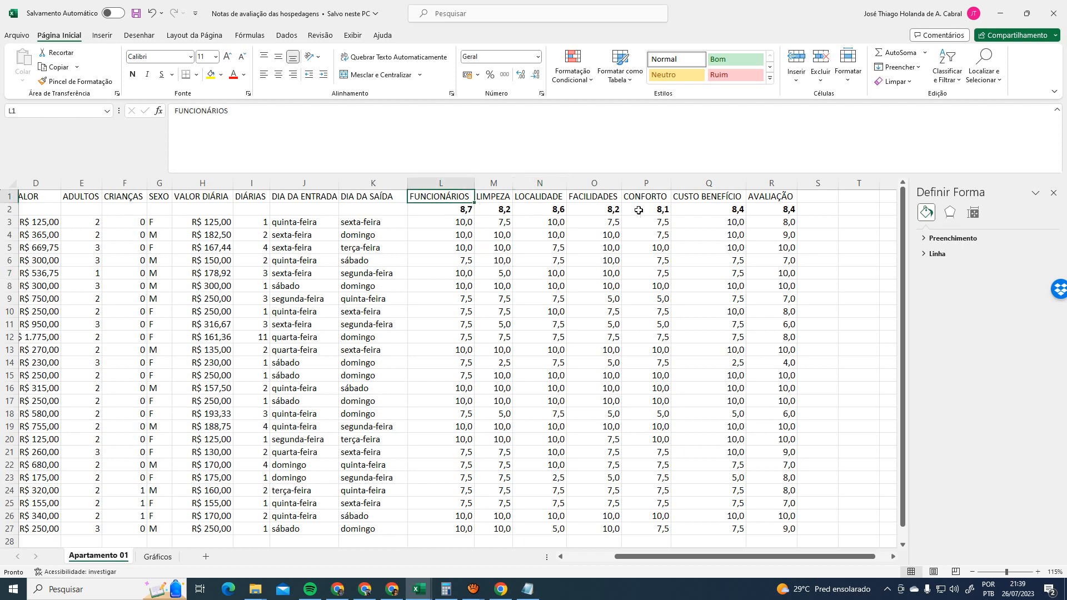
{"action": "left_click", "coordinate": [793, 531], "text": "shift"}
{"action": "key", "text": "ctrl+c"}
{"action": "left_click", "coordinate": [157, 556]}
{"action": "left_click", "coordinate": [66, 443]}
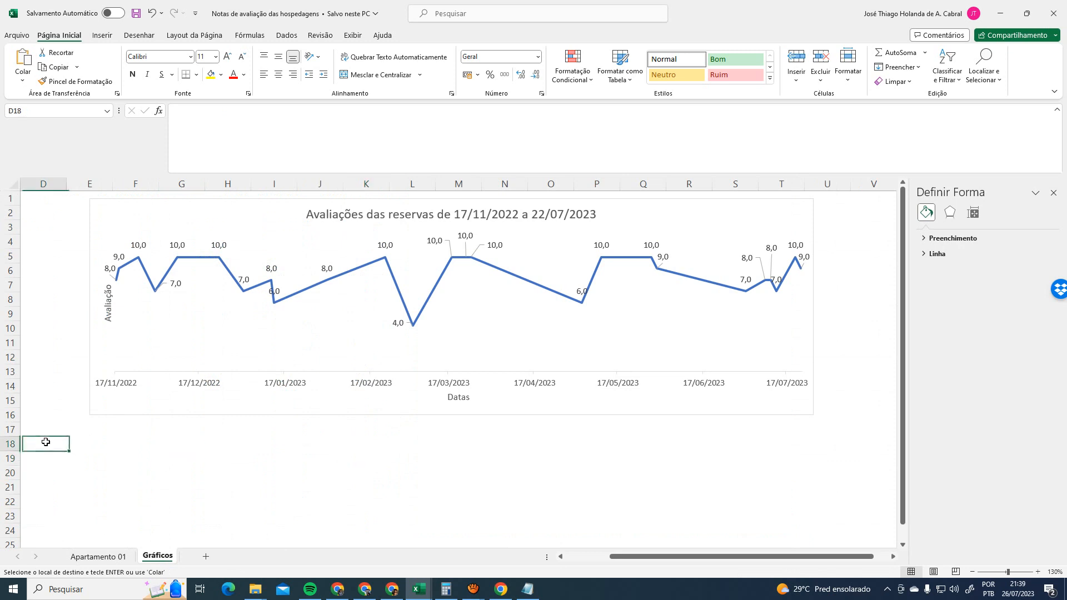
{"action": "key", "text": "ctrl+v"}
Clear the averages in row 19 of the pasted score table
{"action": "left_click_drag", "start_coordinate": [65, 461], "coordinate": [384, 459]}
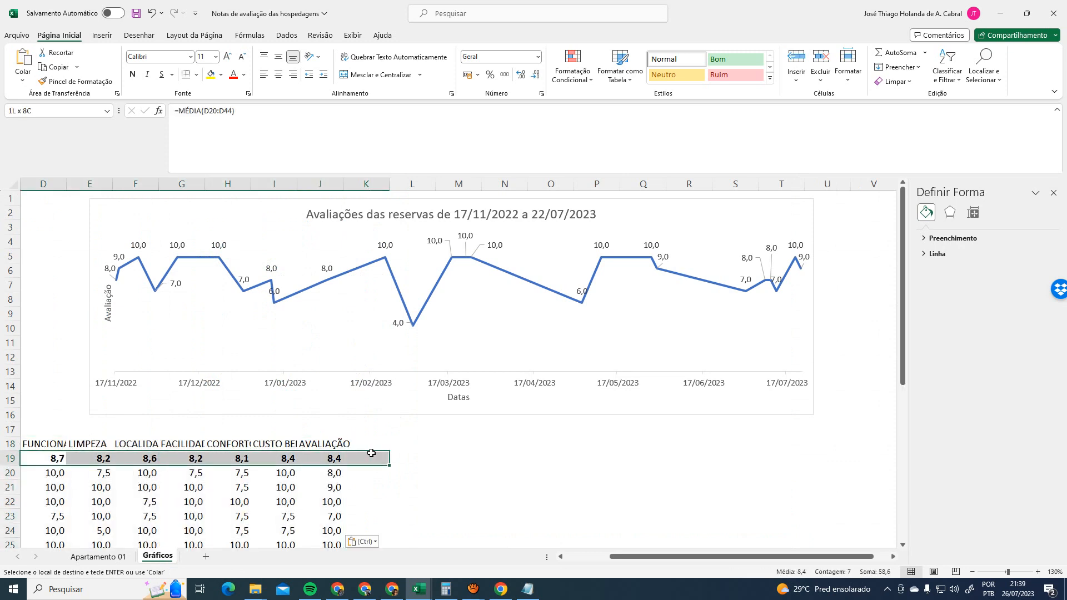
{"action": "key", "text": "Delete"}
{"action": "left_click", "coordinate": [103, 473]}
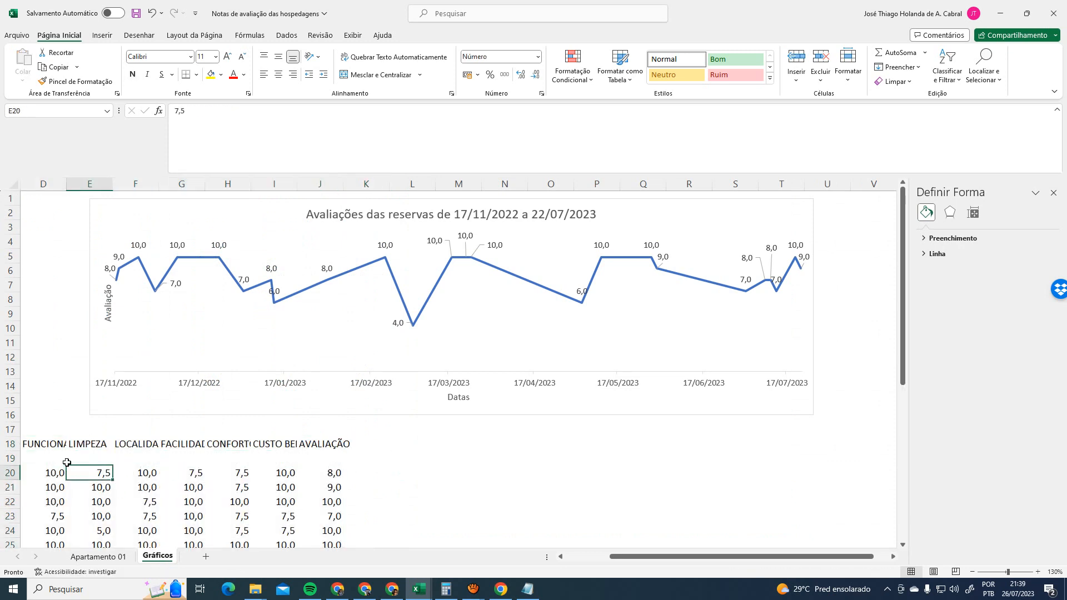
{"action": "left_click", "coordinate": [43, 443]}
{"action": "left_click_drag", "start_coordinate": [63, 189], "coordinate": [63, 188]}
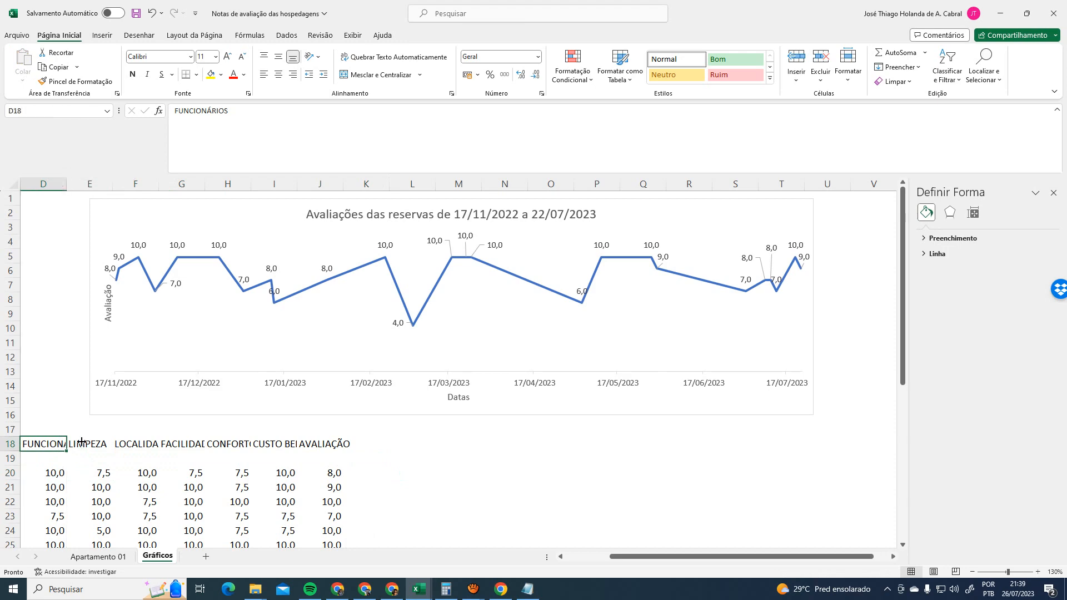
Shift the scores in D20:J44 up one row so they start in D19, directly below the headers
{"action": "left_click", "coordinate": [46, 473]}
{"action": "scroll", "coordinate": [272, 521], "scroll_direction": "down", "scroll_amount": 5}
{"action": "scroll", "coordinate": [317, 534], "scroll_direction": "down", "scroll_amount": 5}
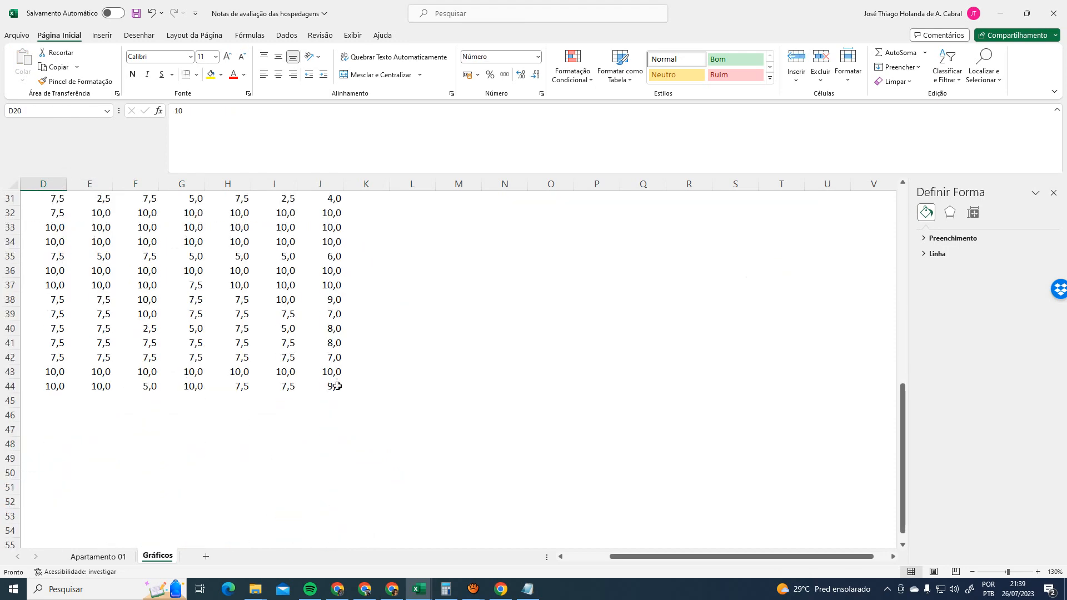
{"action": "left_click", "coordinate": [333, 385], "text": "shift"}
{"action": "scroll", "coordinate": [488, 435], "scroll_direction": "up", "scroll_amount": 6}
{"action": "key", "text": "ctrl+c"}
{"action": "left_click", "coordinate": [50, 285]}
{"action": "key", "text": "Return"}
{"action": "left_click", "coordinate": [503, 327]}
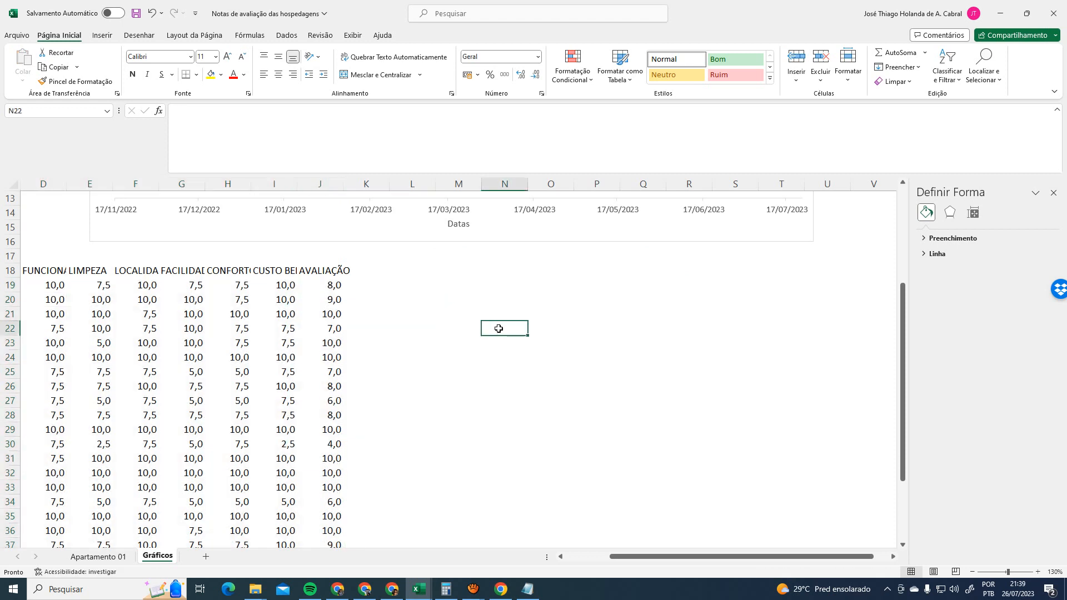
Show the gridlines on the Gráficos sheet and auto-fit column D to the FUNCIONÁRIOS header
{"action": "left_click", "coordinate": [352, 35]}
{"action": "left_click", "coordinate": [418, 74]}
{"action": "left_click", "coordinate": [460, 357]}
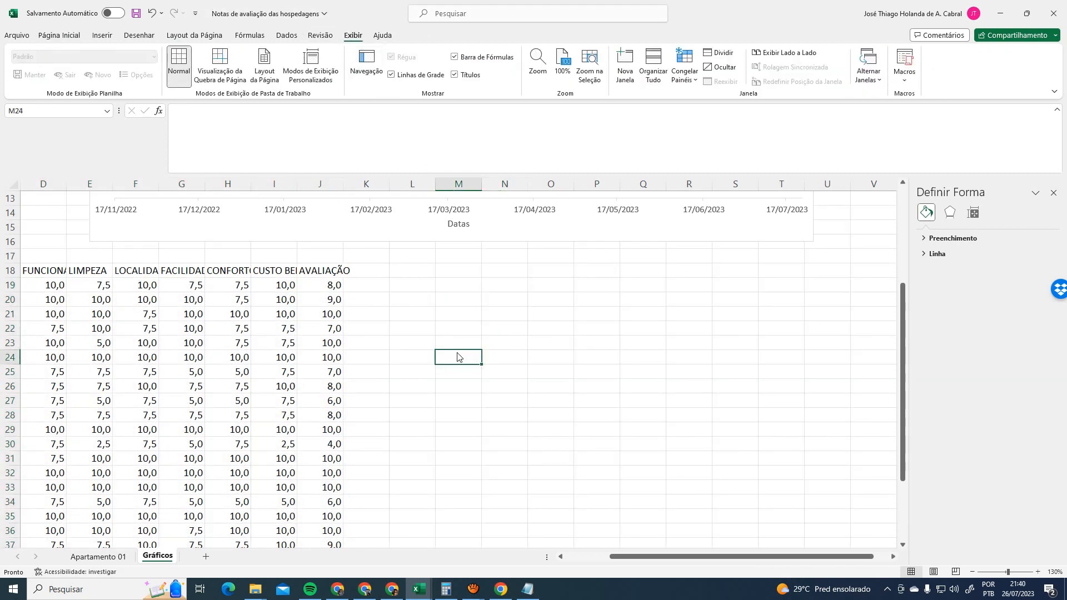
{"action": "double_click", "coordinate": [64, 186]}
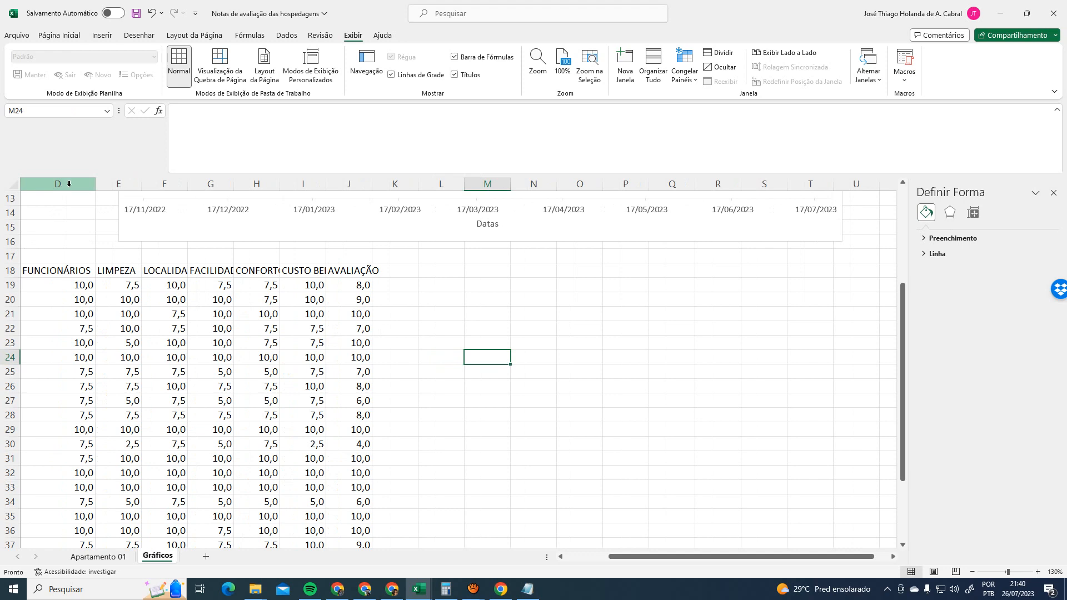
{"action": "left_click", "coordinate": [310, 298]}
Widen columns F, G and J on the Gráficos sheet to fit the LOCALIDADE, FACILIDADES and AVALIAÇÃO headers
{"action": "left_click", "coordinate": [88, 273]}
{"action": "scroll", "coordinate": [320, 328], "scroll_direction": "down", "scroll_amount": 2}
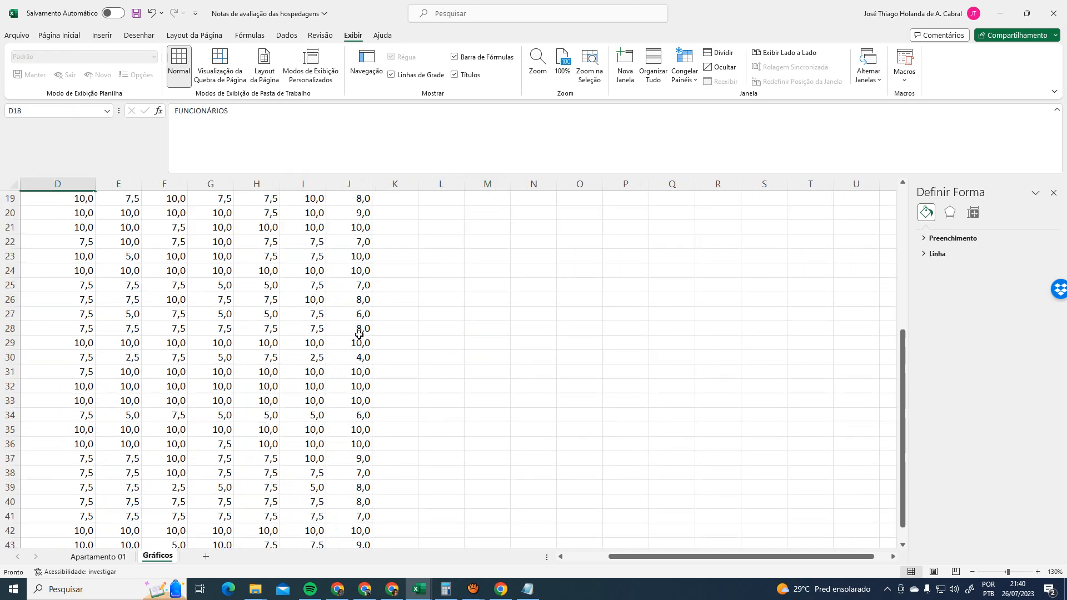
{"action": "scroll", "coordinate": [380, 356], "scroll_direction": "up", "scroll_amount": 3}
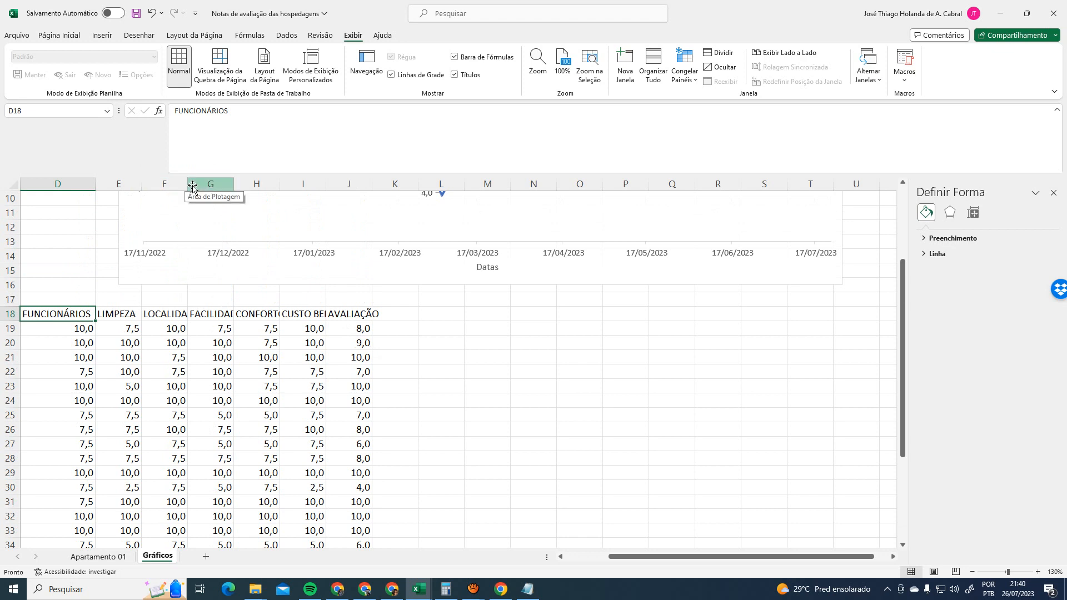
{"action": "left_click", "coordinate": [210, 184]}
{"action": "left_click_drag", "start_coordinate": [188, 185], "coordinate": [265, 185]}
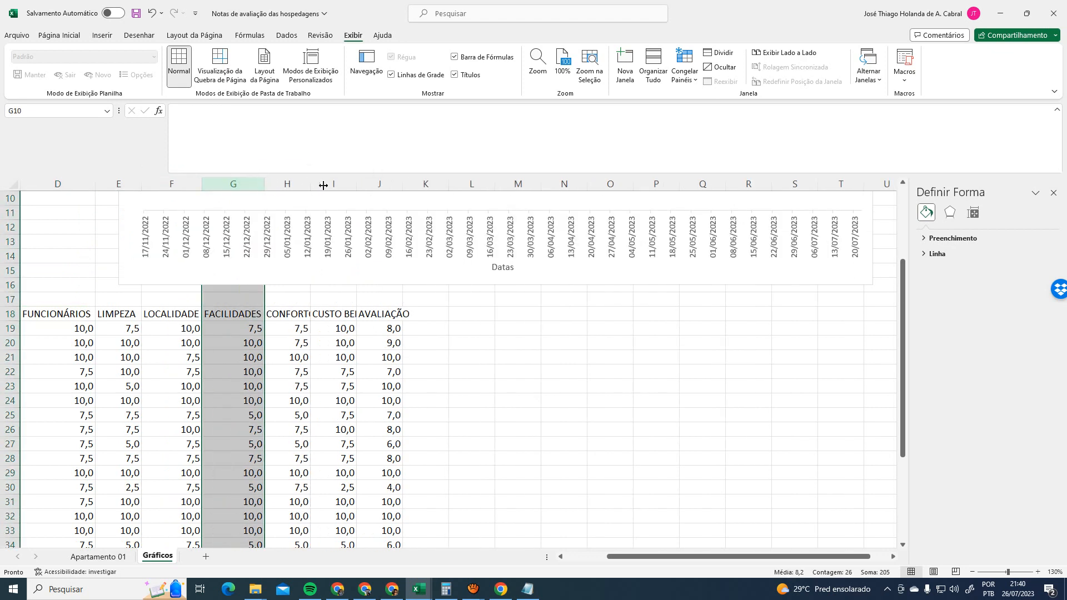
{"action": "left_click_drag", "start_coordinate": [402, 185], "coordinate": [413, 185]}
{"action": "left_click", "coordinate": [76, 323]}
{"action": "left_click", "coordinate": [89, 316]}
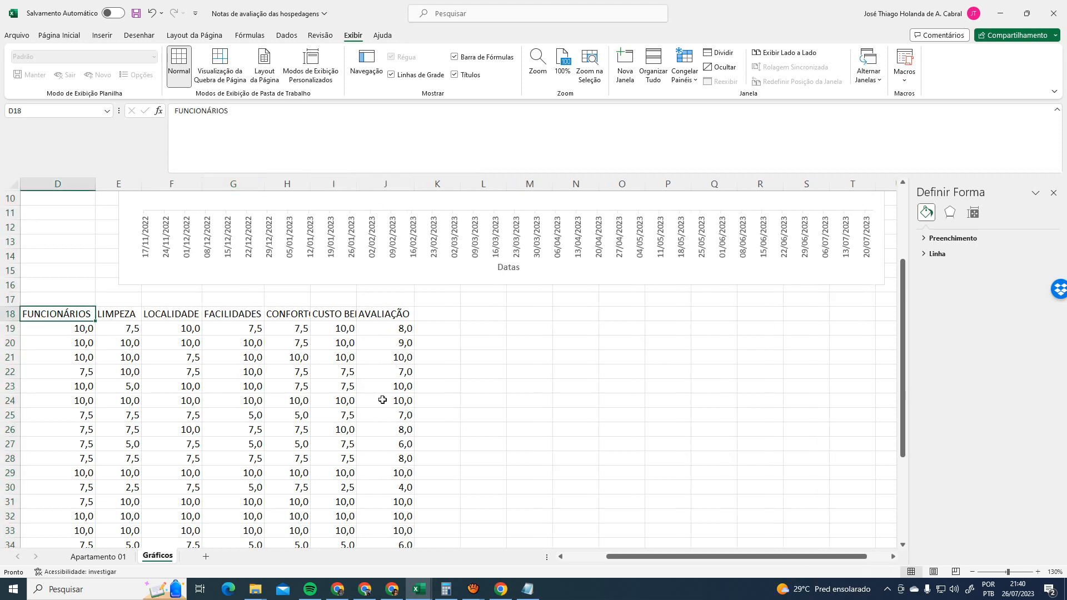
{"action": "scroll", "coordinate": [389, 400], "scroll_direction": "down", "scroll_amount": 3}
Select the score headers and averages in L1:R2 of the Apartamento 01 sheet and open the recommended charts
{"action": "left_click", "coordinate": [103, 557]}
{"action": "left_click", "coordinate": [562, 220]}
{"action": "left_click", "coordinate": [460, 199]}
{"action": "left_click", "coordinate": [788, 210], "text": "shift"}
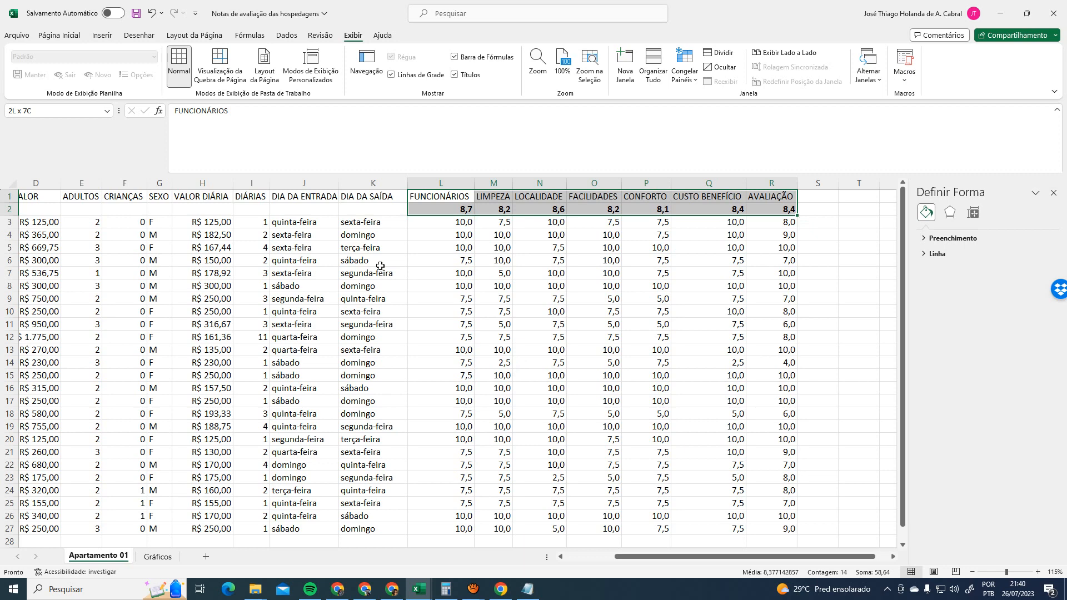
{"action": "left_click", "coordinate": [102, 35]}
{"action": "left_click", "coordinate": [425, 72]}
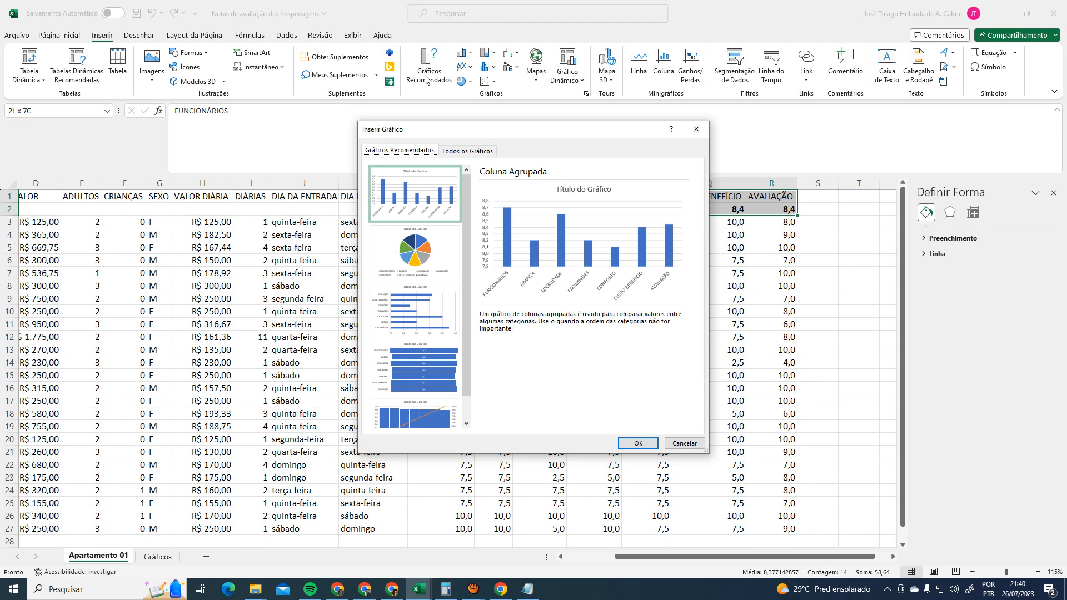
Compare the Coluna Agrupada, Pizza and Barras Agrupadas chart previews for the category averages
{"action": "left_click", "coordinate": [429, 181]}
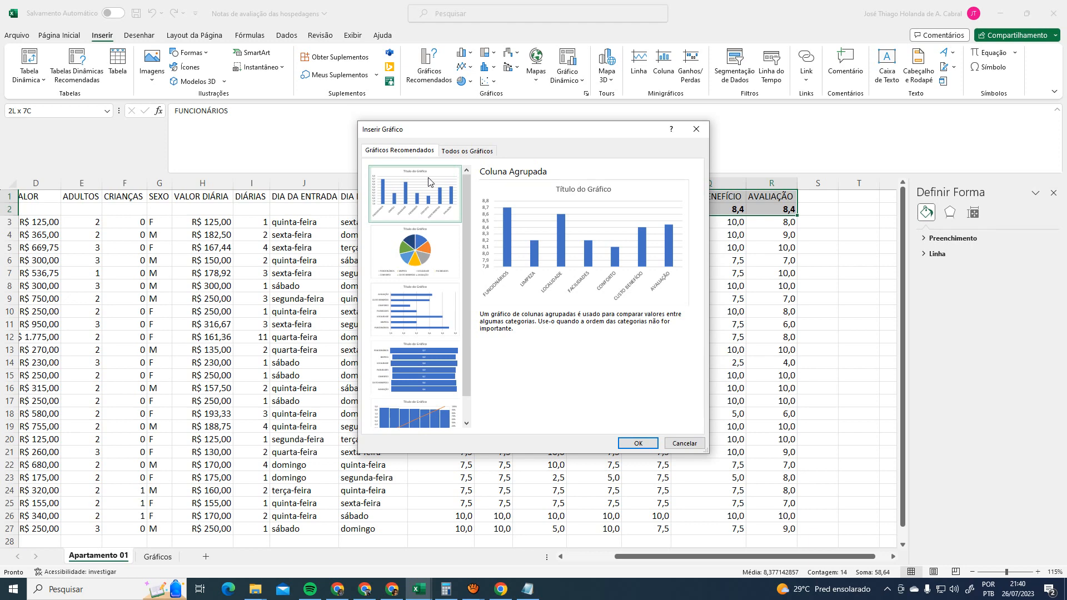
{"action": "left_click", "coordinate": [439, 242]}
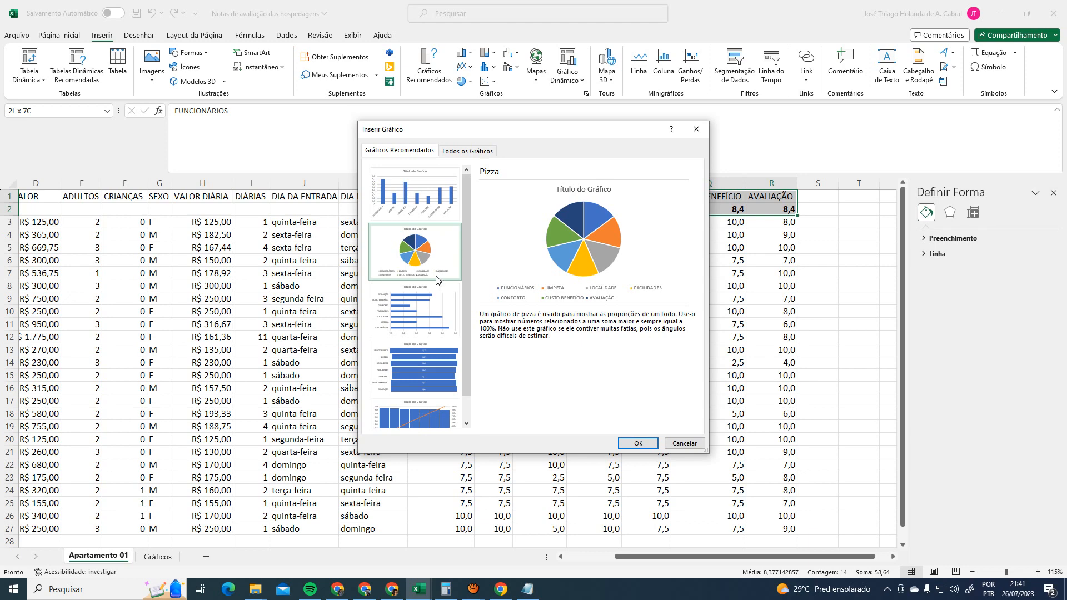
{"action": "left_click", "coordinate": [437, 324]}
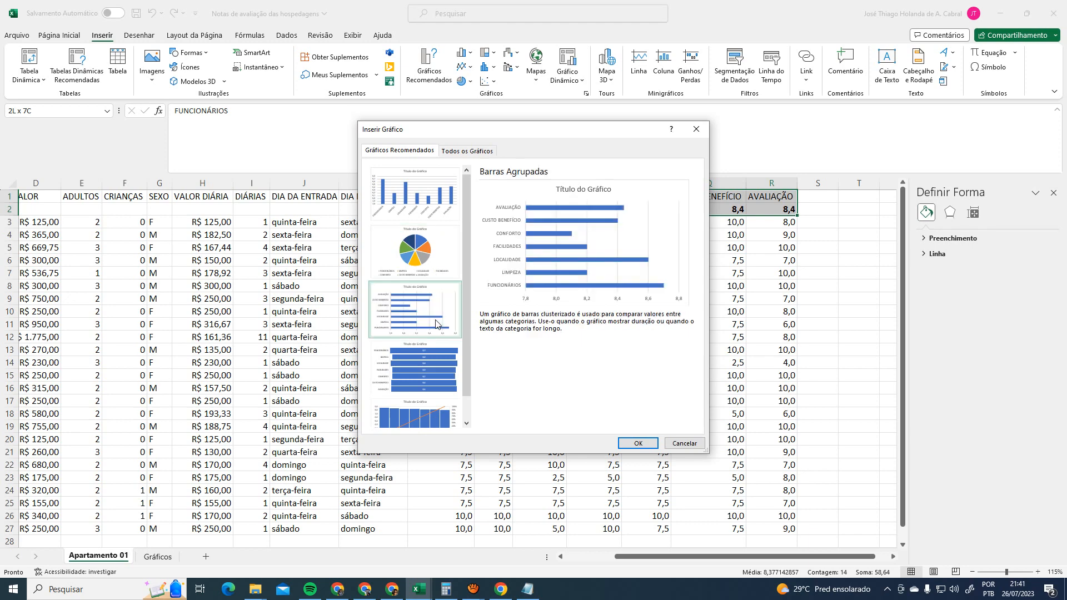
{"action": "left_click", "coordinate": [419, 201]}
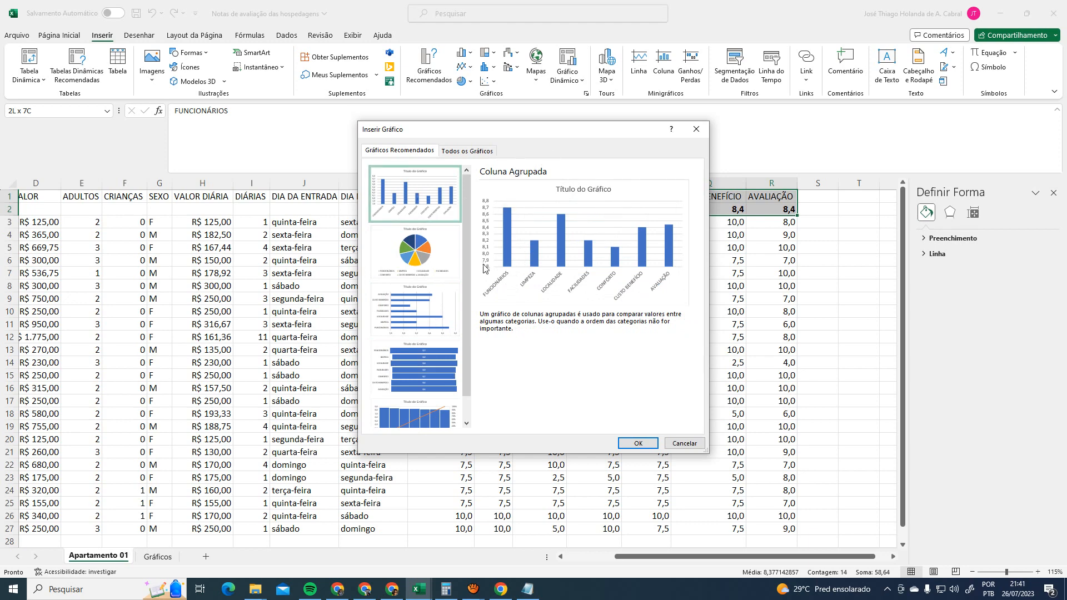
{"action": "key", "text": "Down"}
{"action": "key", "text": "Down"}
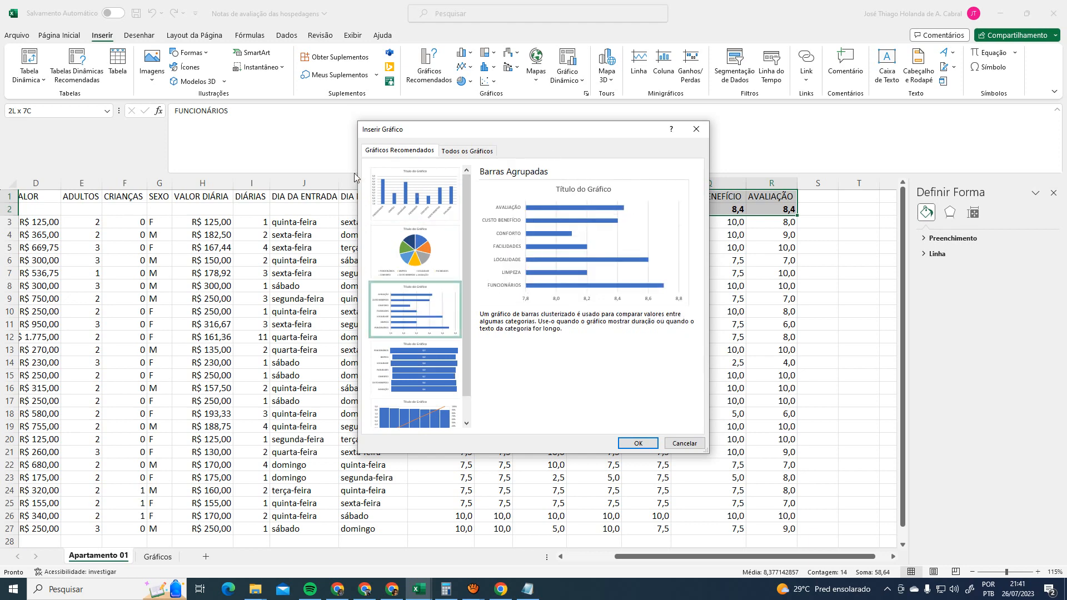
{"action": "left_click", "coordinate": [427, 213]}
{"action": "key", "text": "Down"}
{"action": "key", "text": "Down"}
{"action": "left_click", "coordinate": [424, 192]}
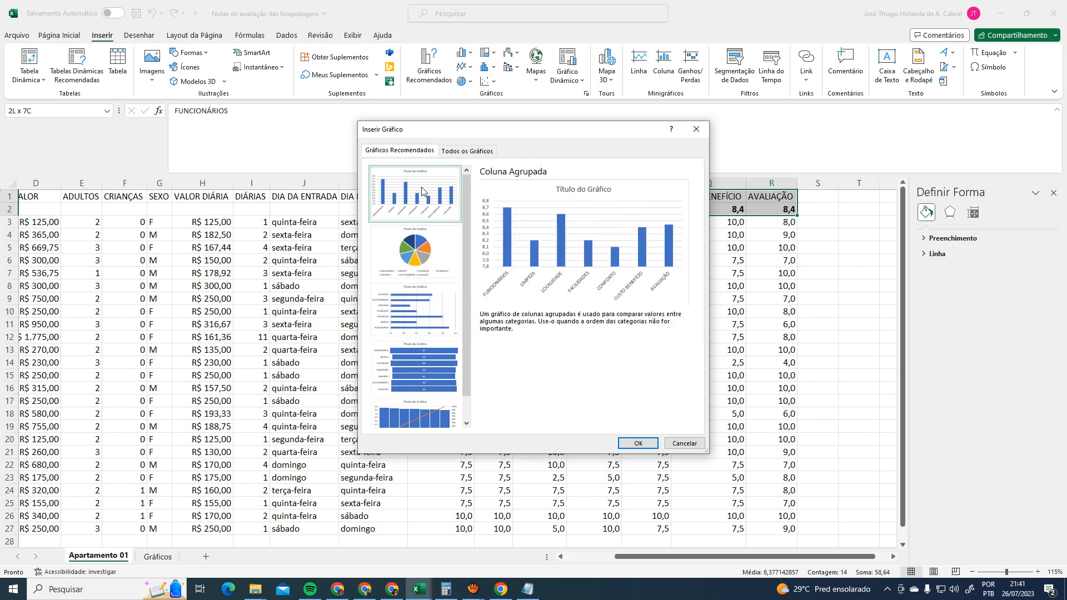
{"action": "left_click", "coordinate": [432, 311]}
Insert the averages as a Coluna Agrupada chart and move it to the Gráficos sheet, beside the score table
{"action": "left_click", "coordinate": [429, 189]}
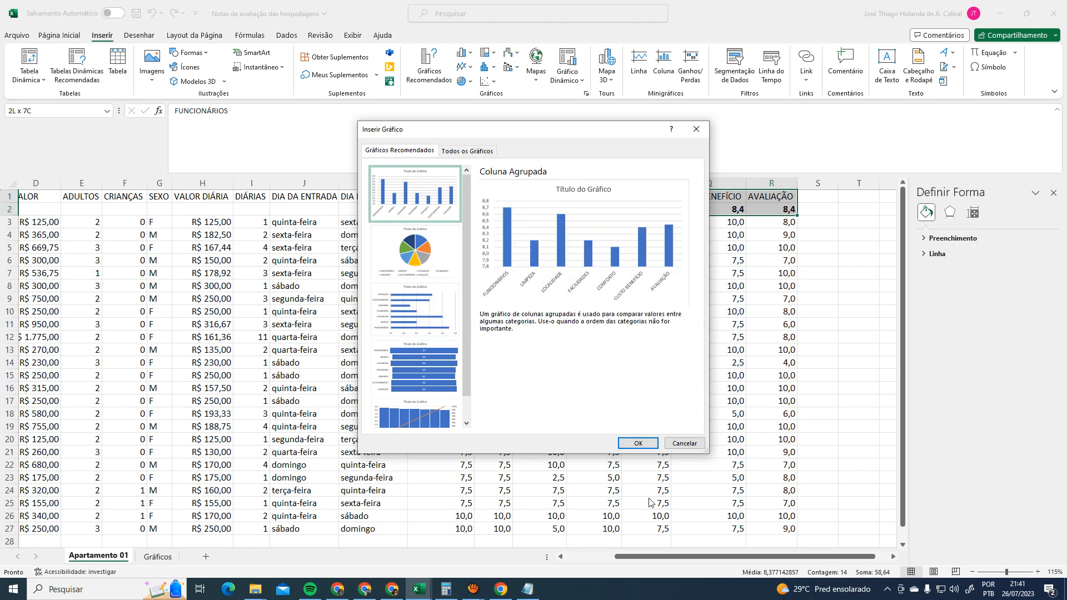
{"action": "left_click", "coordinate": [639, 443]}
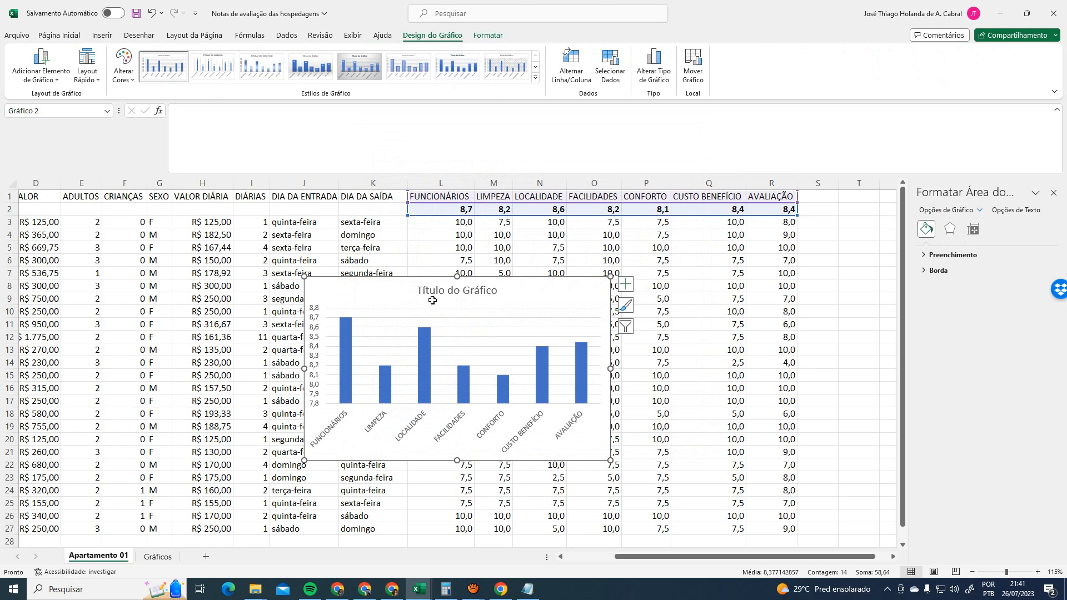
{"action": "key", "text": "ctrl+x"}
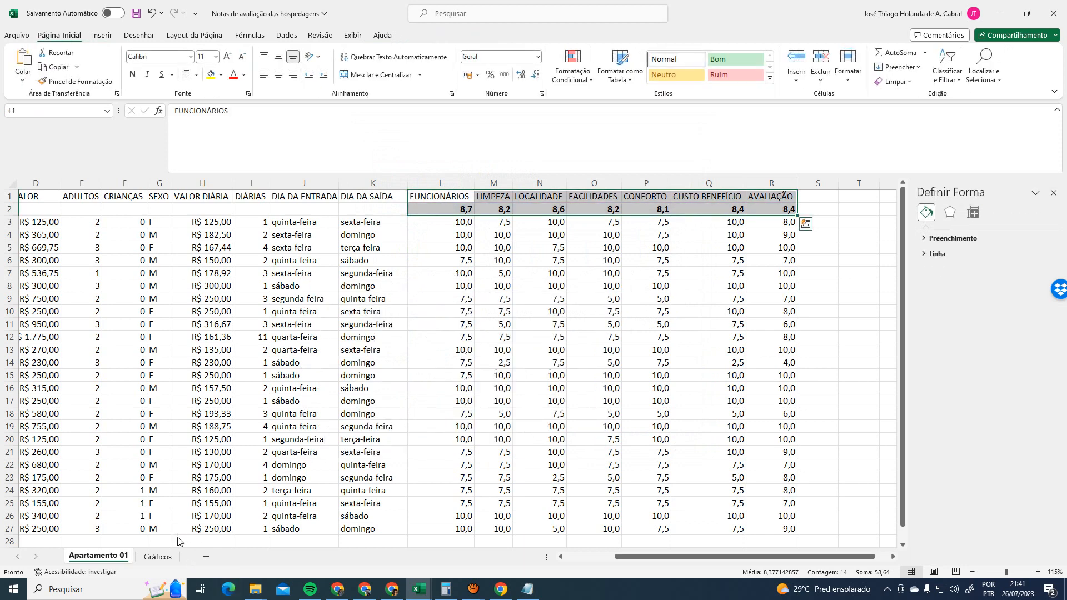
{"action": "left_click", "coordinate": [158, 556]}
{"action": "scroll", "coordinate": [582, 414], "scroll_direction": "down", "scroll_amount": 2}
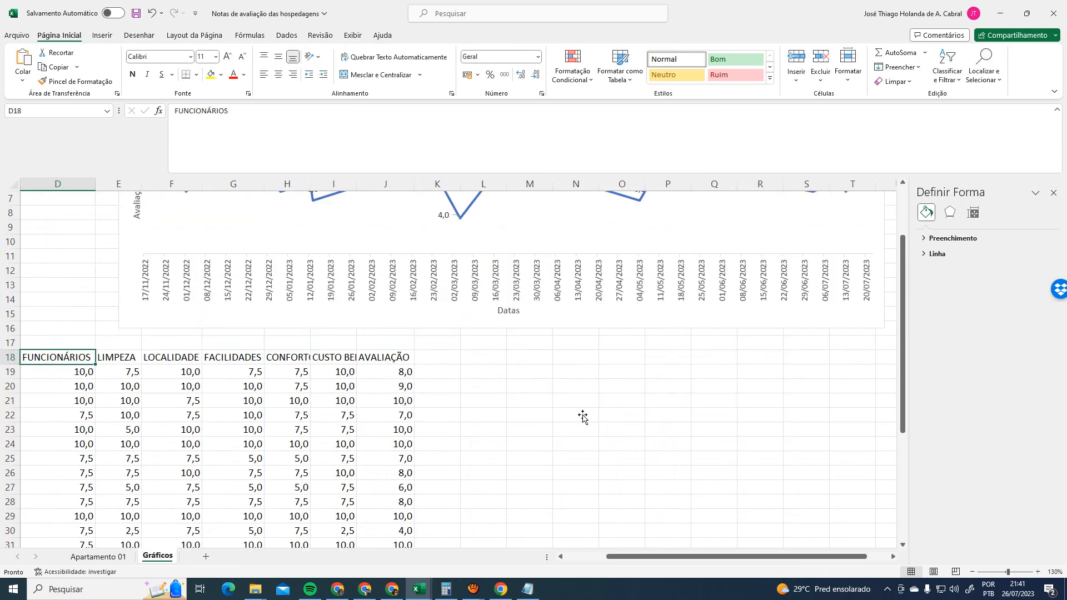
{"action": "key", "text": "ctrl+v"}
{"action": "left_click_drag", "start_coordinate": [278, 365], "coordinate": [759, 360]}
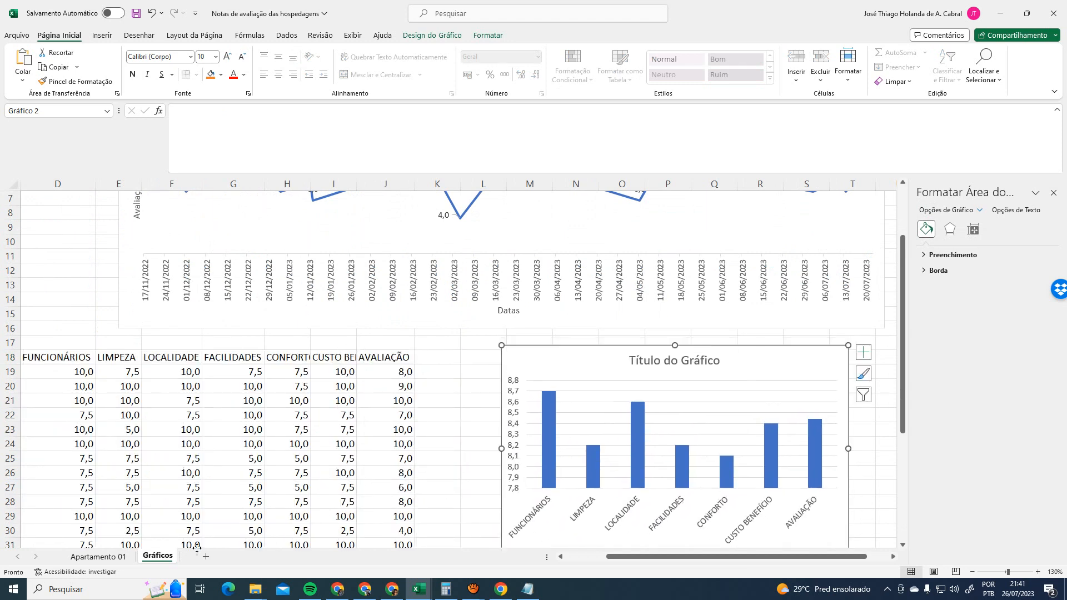
Insert a Barras Agrupadas chart from the averages in L1:R2 of the Apartamento 01 sheet
{"action": "left_click", "coordinate": [72, 360]}
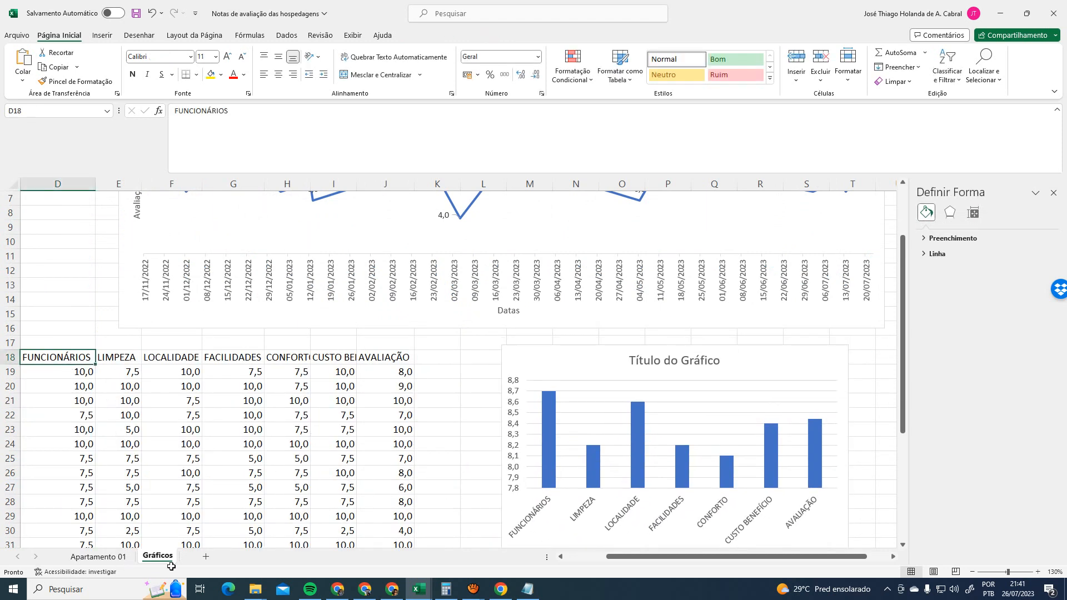
{"action": "left_click", "coordinate": [98, 556]}
{"action": "key", "text": "ctrl+c"}
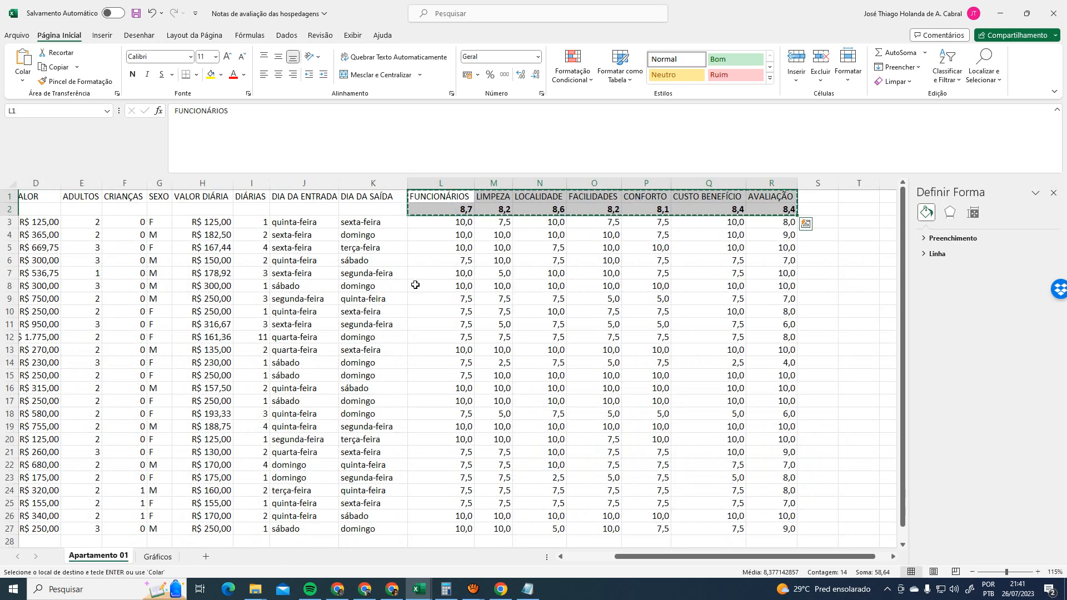
{"action": "left_click", "coordinate": [102, 35]}
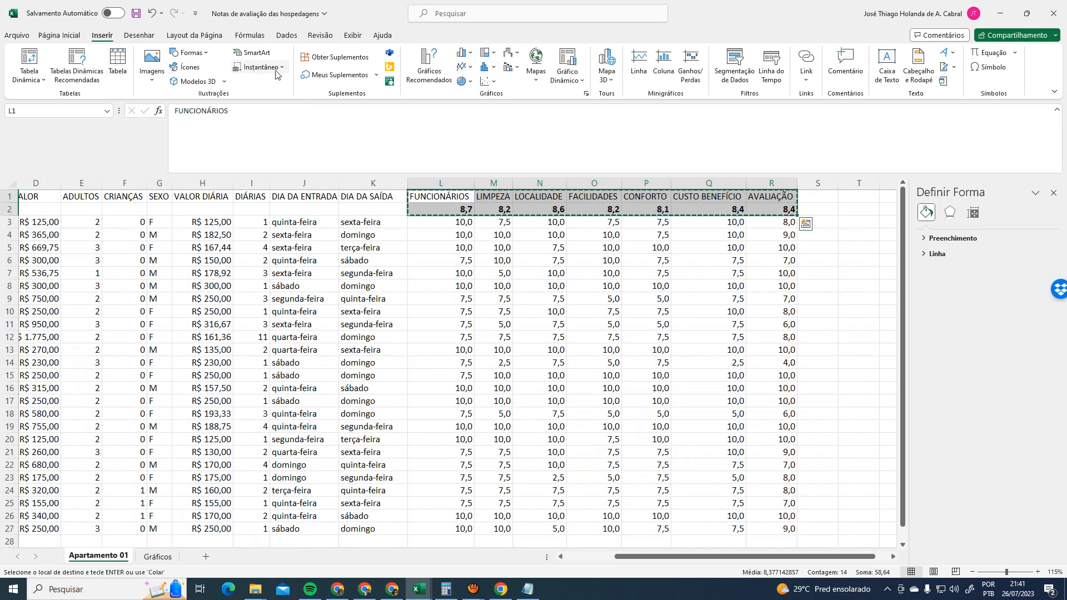
{"action": "left_click", "coordinate": [439, 78]}
{"action": "left_click", "coordinate": [434, 326]}
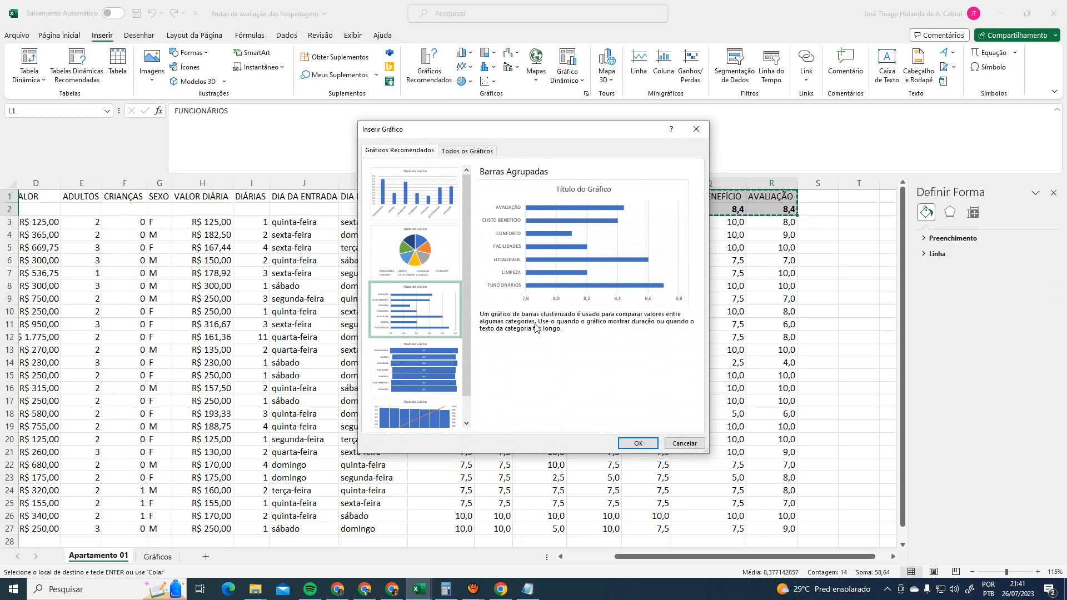
{"action": "left_click", "coordinate": [638, 443]}
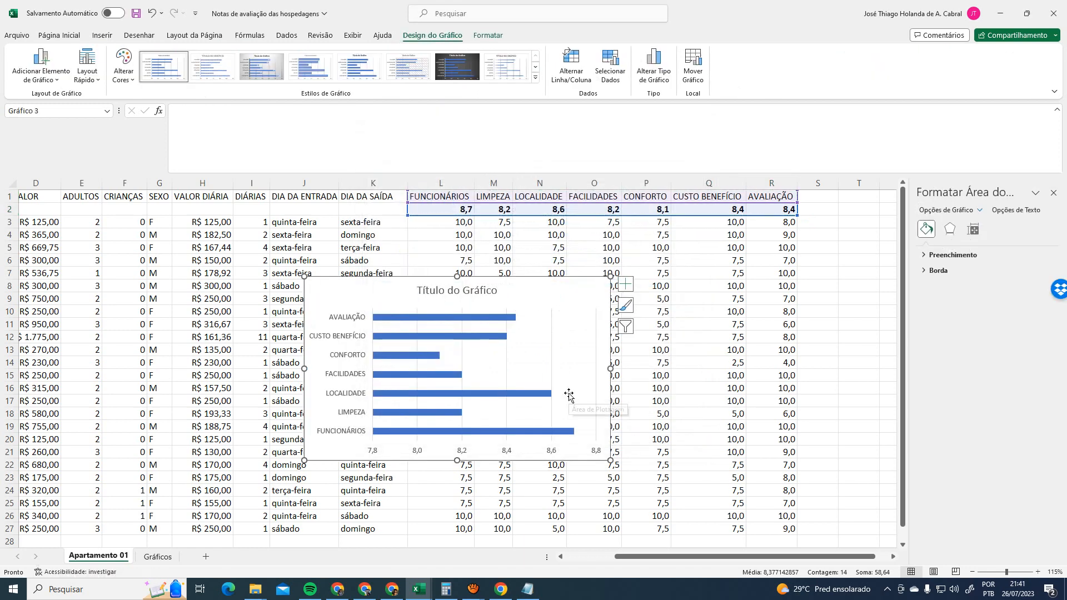
Move the bar chart to the Gráficos sheet and align it directly below the column chart
{"action": "key", "text": "Delete"}
{"action": "left_click", "coordinate": [158, 557]}
{"action": "scroll", "coordinate": [593, 419], "scroll_direction": "down", "scroll_amount": 4}
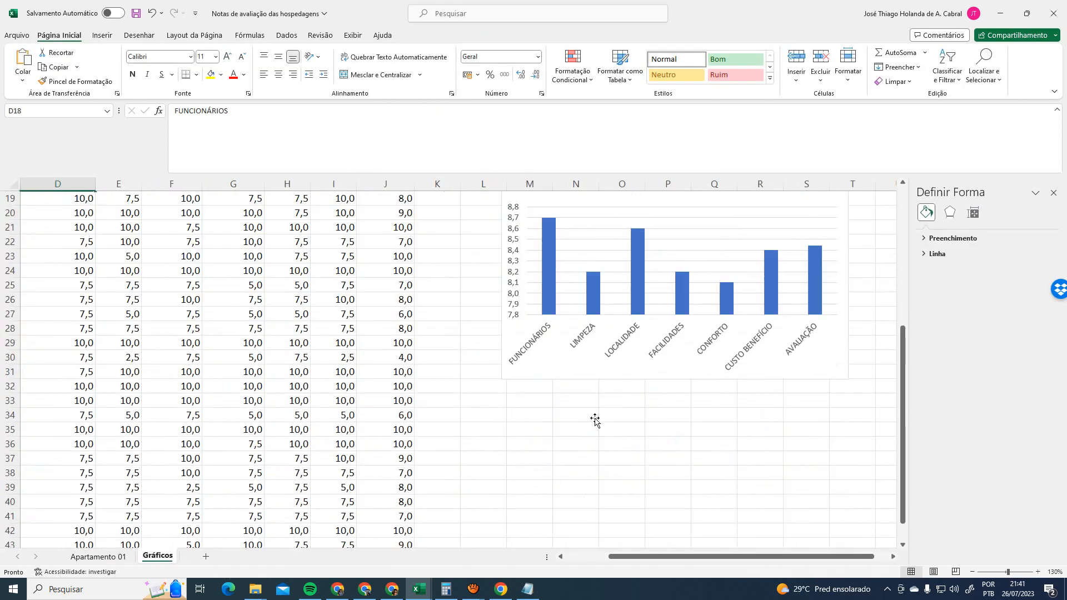
{"action": "left_click", "coordinate": [626, 441]}
{"action": "key", "text": "ctrl+v"}
{"action": "left_click_drag", "start_coordinate": [662, 447], "coordinate": [576, 407]}
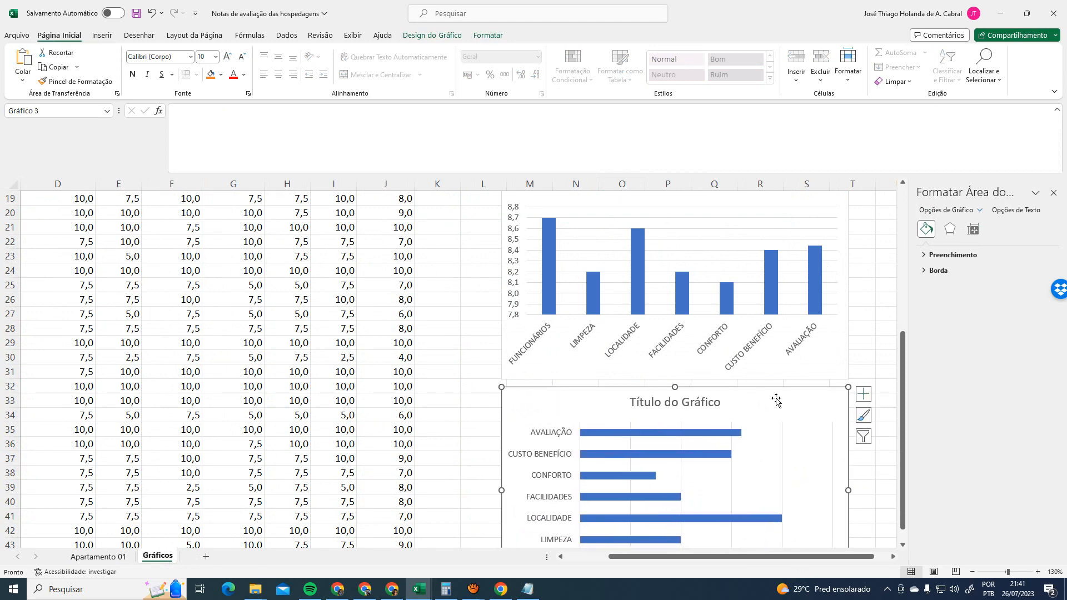
{"action": "scroll", "coordinate": [778, 403], "scroll_direction": "down", "scroll_amount": 1}
{"action": "scroll", "coordinate": [887, 306], "scroll_direction": "up", "scroll_amount": 1}
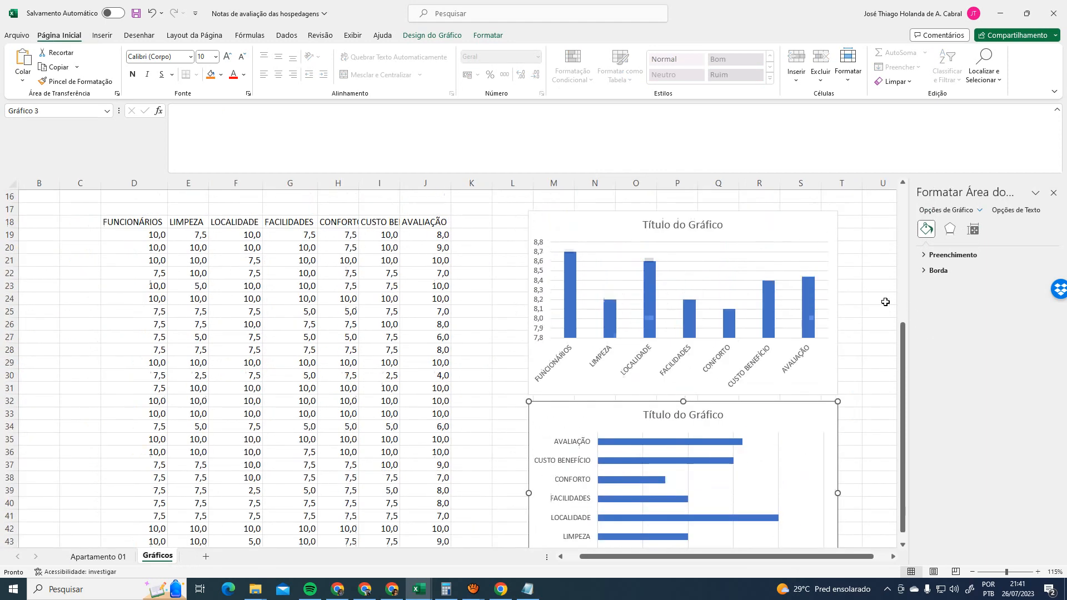
Deselect the bar chart, close the Definir Forma pane and show both average charts together
{"action": "left_click", "coordinate": [886, 301]}
{"action": "left_click", "coordinate": [879, 354]}
{"action": "scroll", "coordinate": [880, 355], "scroll_direction": "down", "scroll_amount": 1}
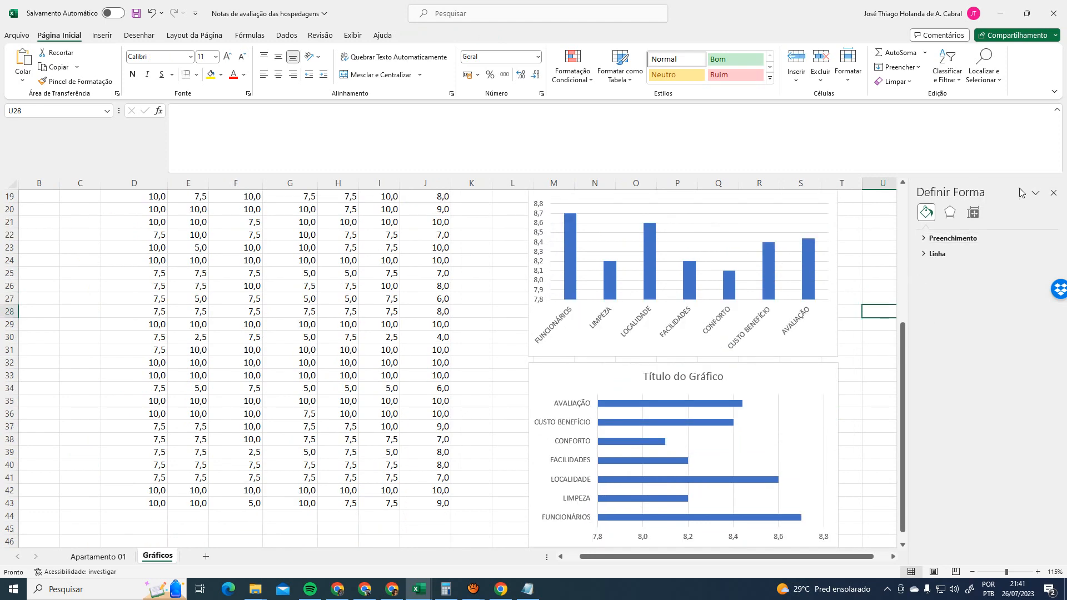
{"action": "left_click", "coordinate": [1053, 193]}
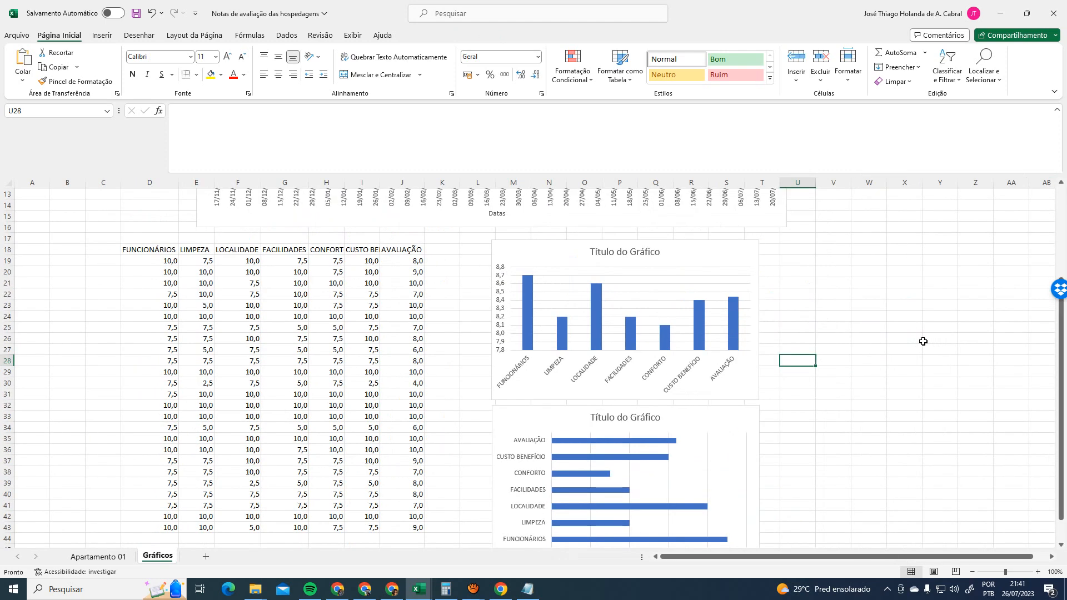
{"action": "scroll", "coordinate": [920, 339], "scroll_direction": "down", "scroll_amount": 1}
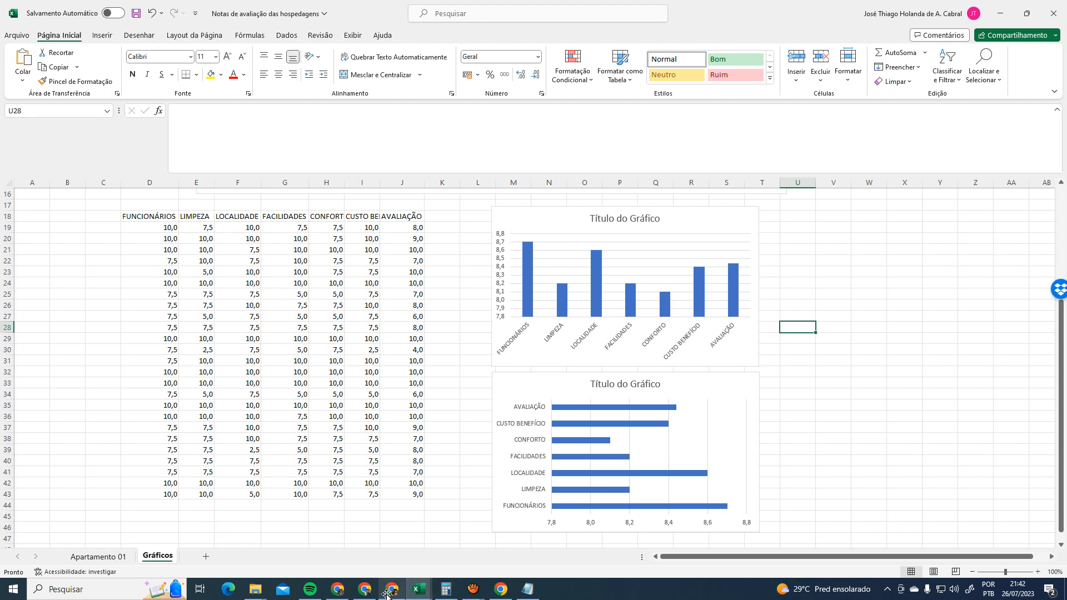
Switch to the Google Meet call and check the chat for participants' messages
{"action": "mouse_move", "coordinate": [365, 597]}
{"action": "left_click", "coordinate": [369, 532]}
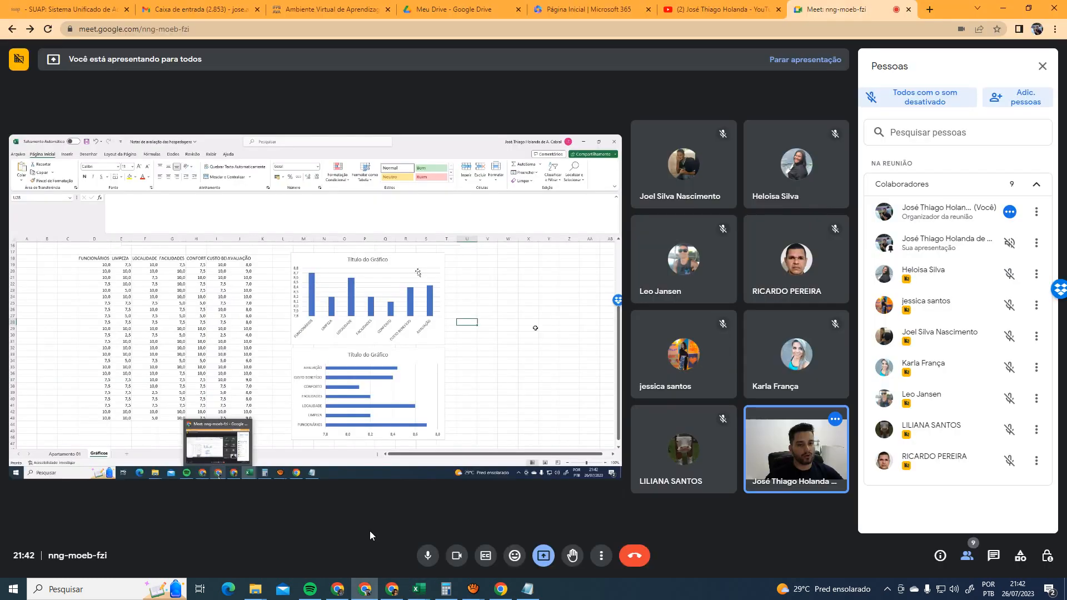
{"action": "left_click", "coordinate": [993, 552]}
{"action": "left_click", "coordinate": [949, 512]}
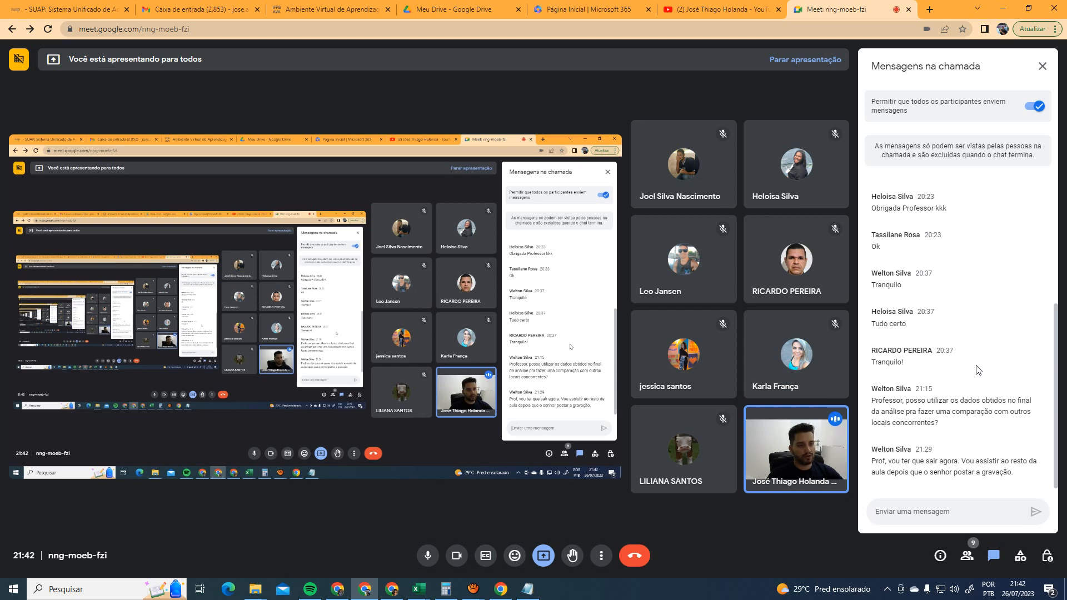
{"action": "key", "text": "alt+Tab"}
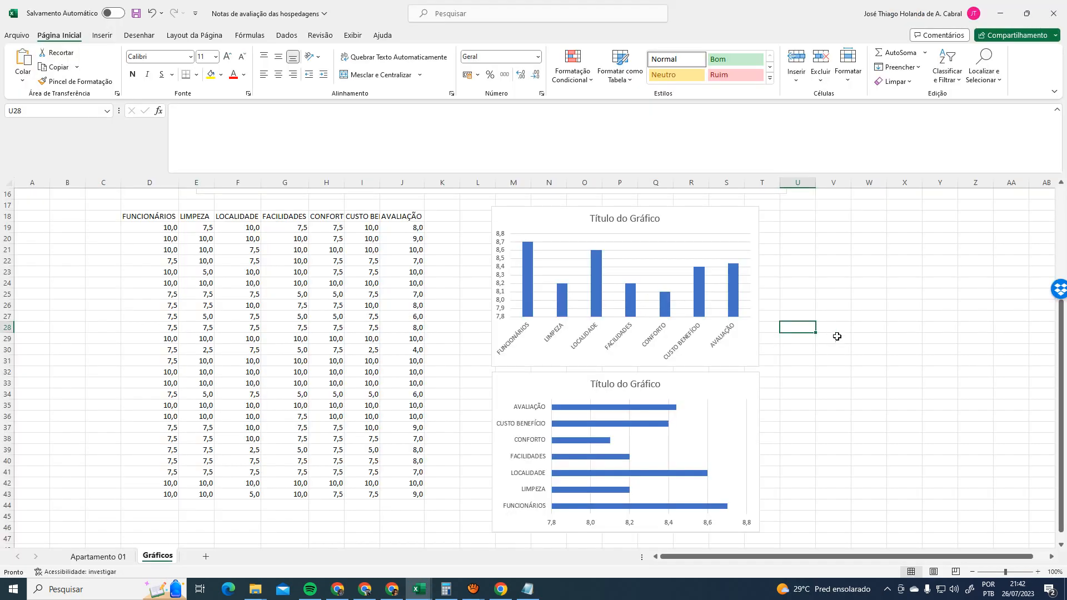
{"action": "key", "text": "alt+Tab"}
{"action": "key", "text": "alt+Tab"}
{"action": "key", "text": "alt+Tab"}
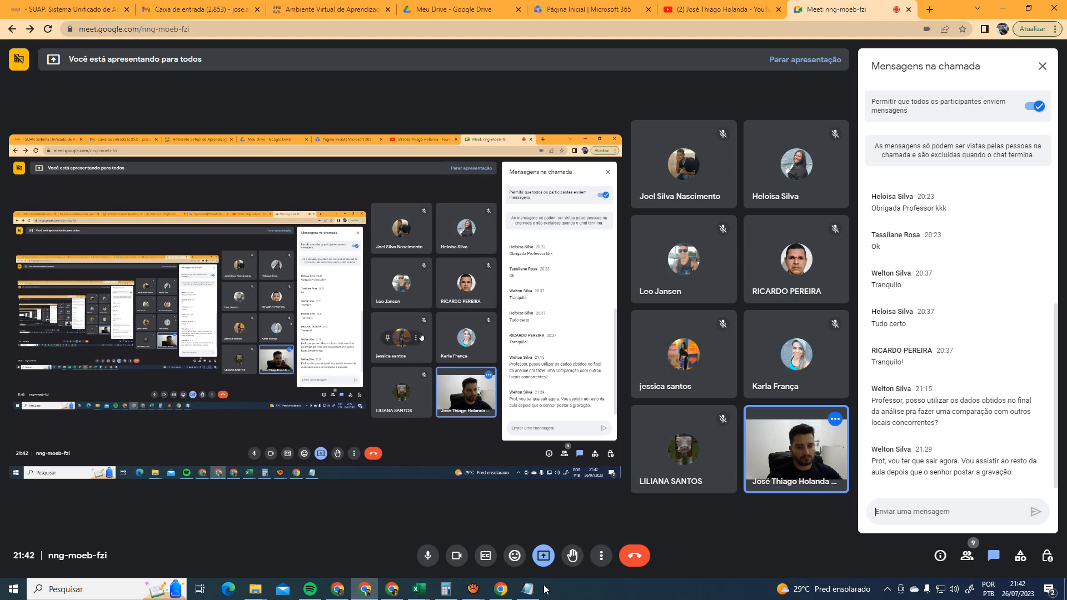
Check the screen recording in aTube Catcher and return to the Google Meet chat
{"action": "mouse_move", "coordinate": [476, 591]}
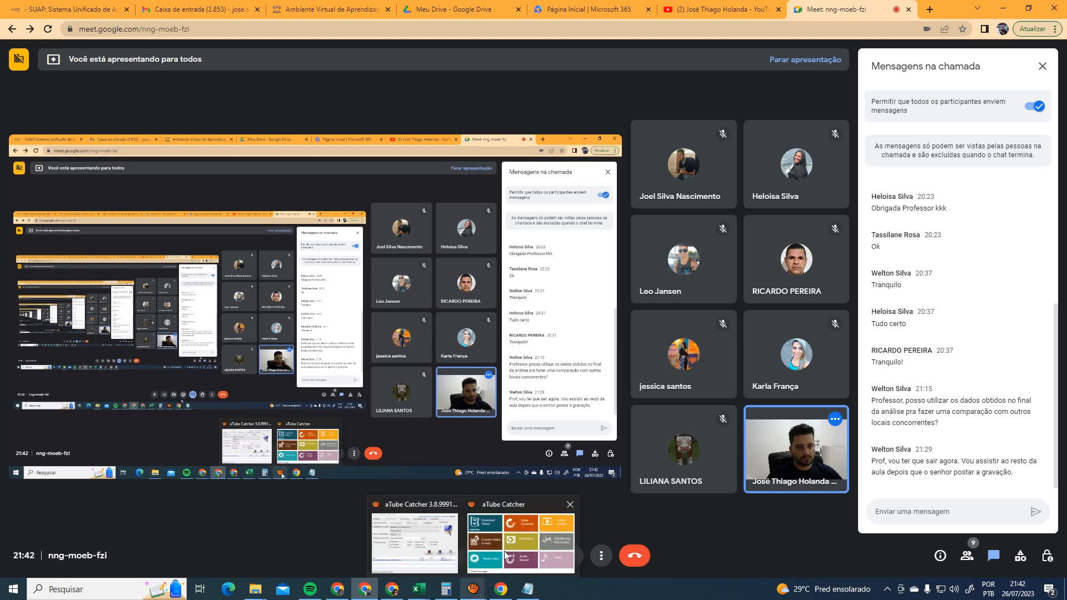
{"action": "left_click", "coordinate": [439, 543]}
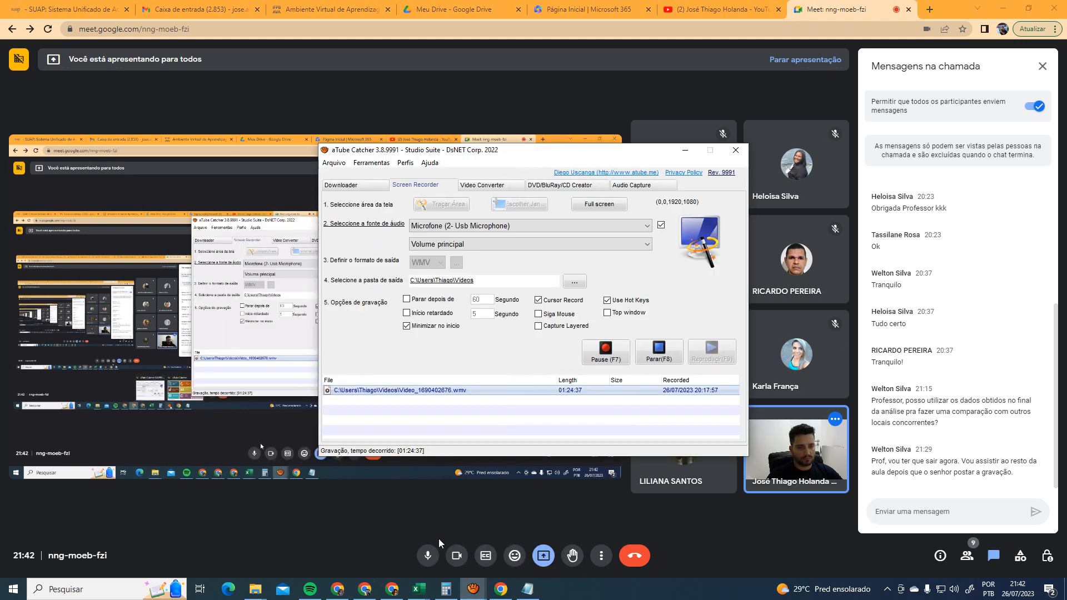
{"action": "left_click", "coordinate": [932, 523]}
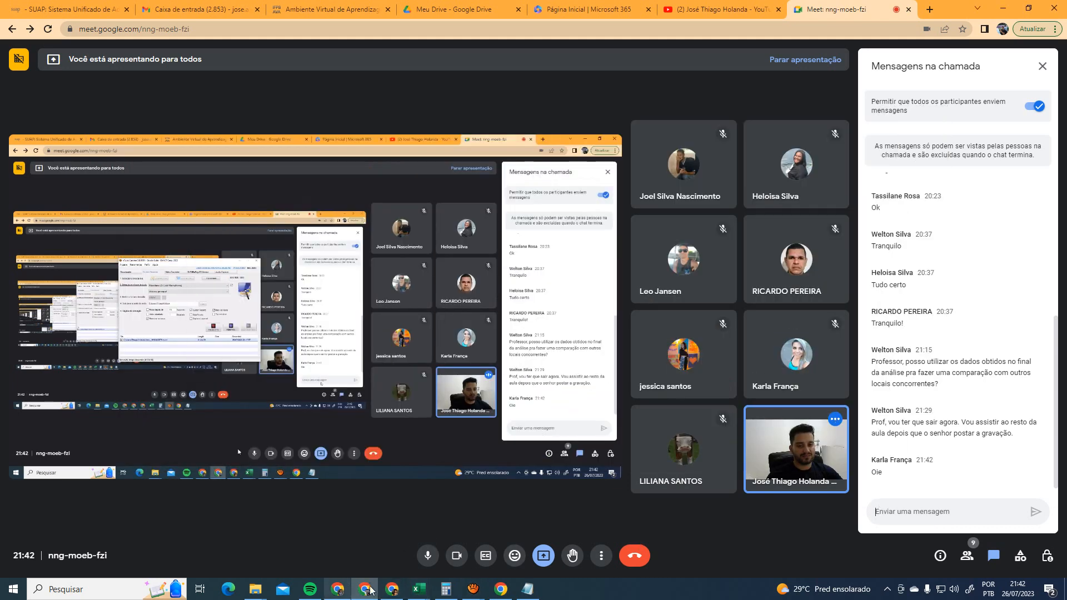
Switch to the Excel workbook and show the two charts on the Gráficos sheet
{"action": "mouse_move", "coordinate": [414, 589]}
{"action": "left_click", "coordinate": [478, 534]}
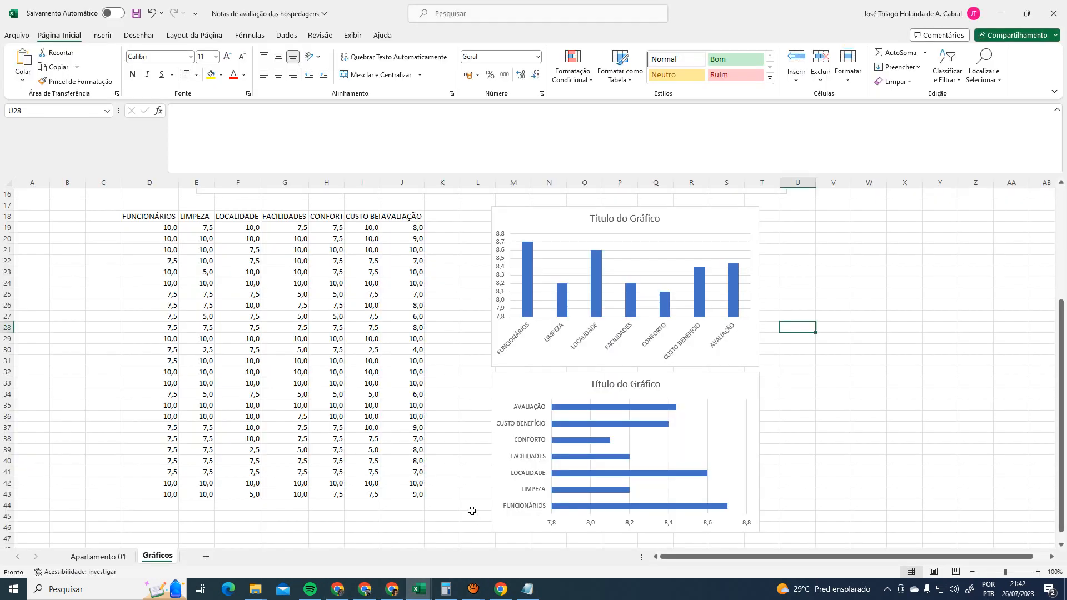
{"action": "left_click", "coordinate": [833, 283]}
{"action": "left_click", "coordinate": [835, 249]}
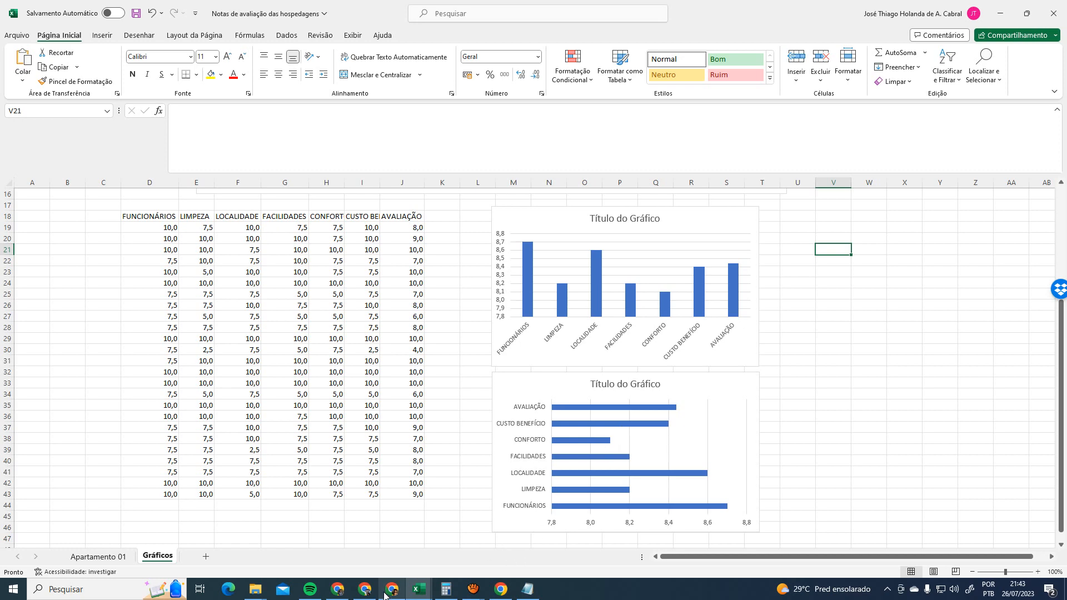
Check the participants' replies in the Google Meet chat and the aTube Catcher recording status, returning to the Excel workbook
{"action": "left_click", "coordinate": [364, 593]}
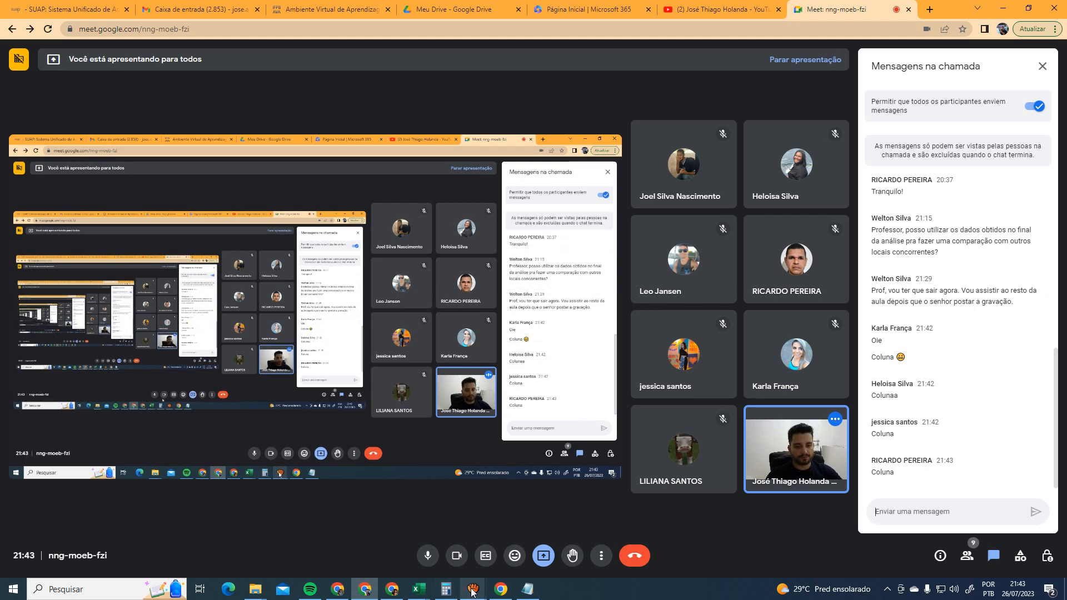
{"action": "mouse_move", "coordinate": [473, 590]}
{"action": "left_click", "coordinate": [416, 539]}
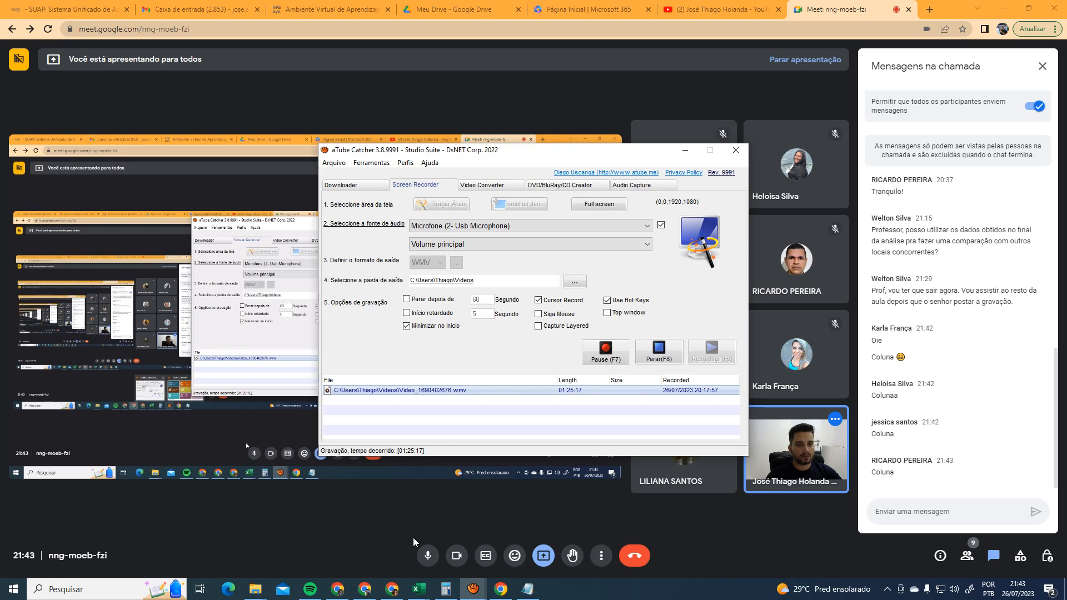
{"action": "left_click", "coordinate": [420, 589]}
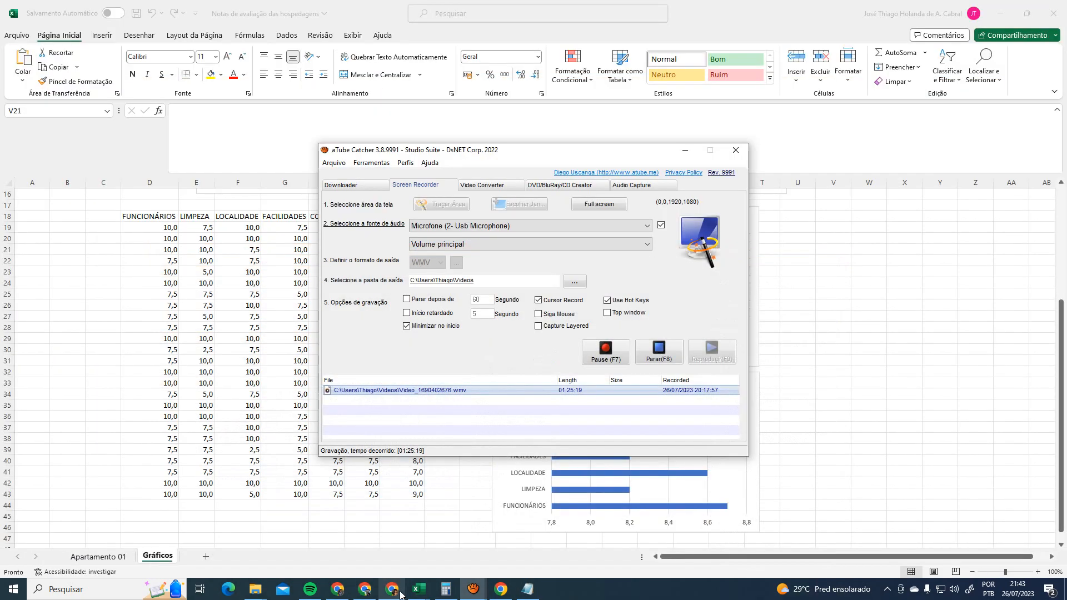
{"action": "left_click", "coordinate": [861, 365]}
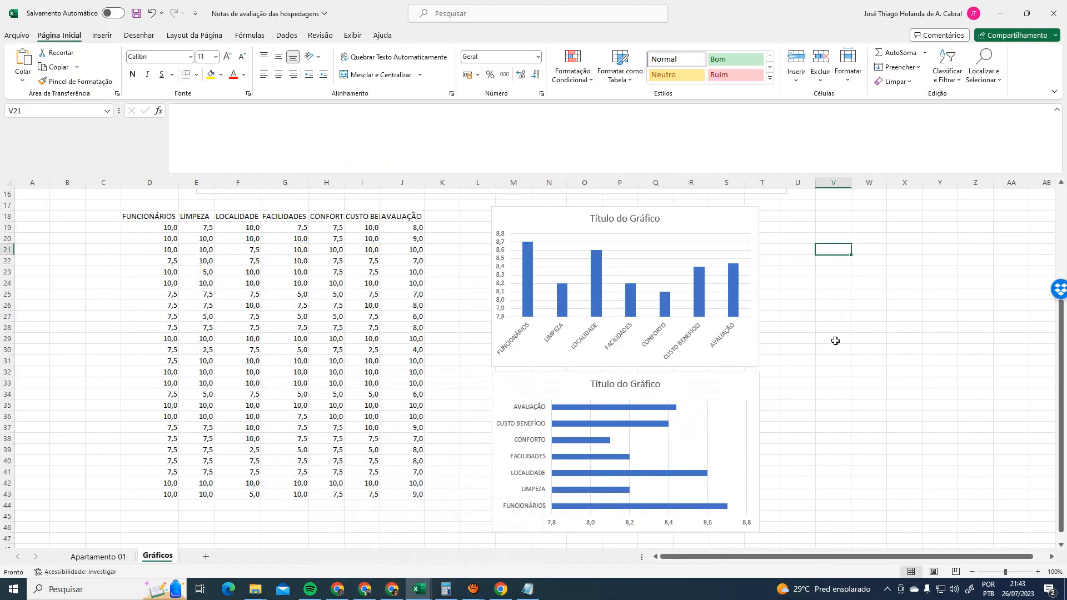
{"action": "left_click", "coordinate": [835, 341]}
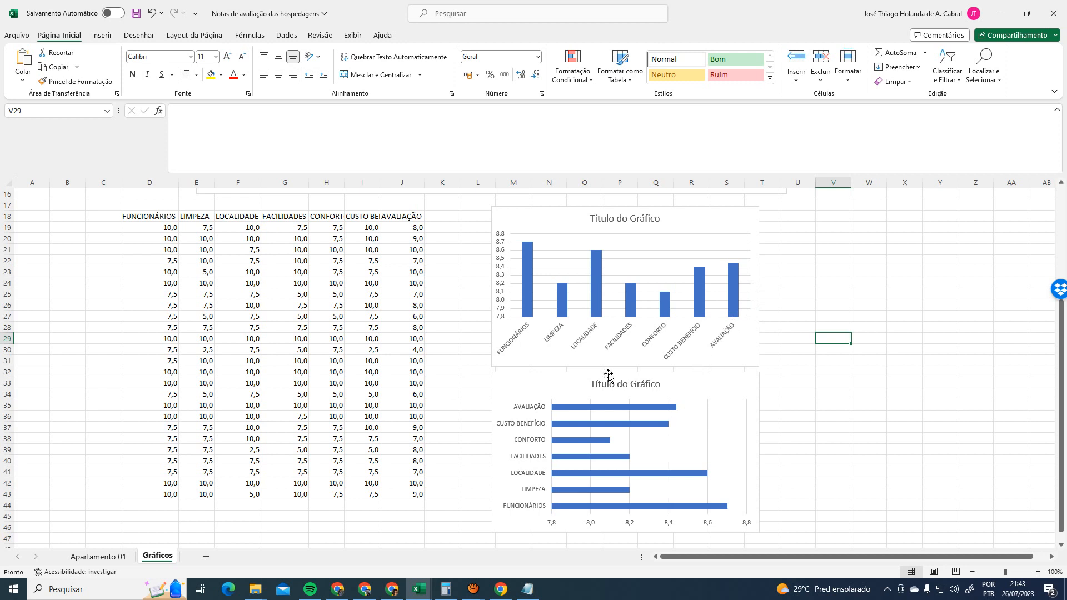
{"action": "left_click", "coordinate": [555, 389]}
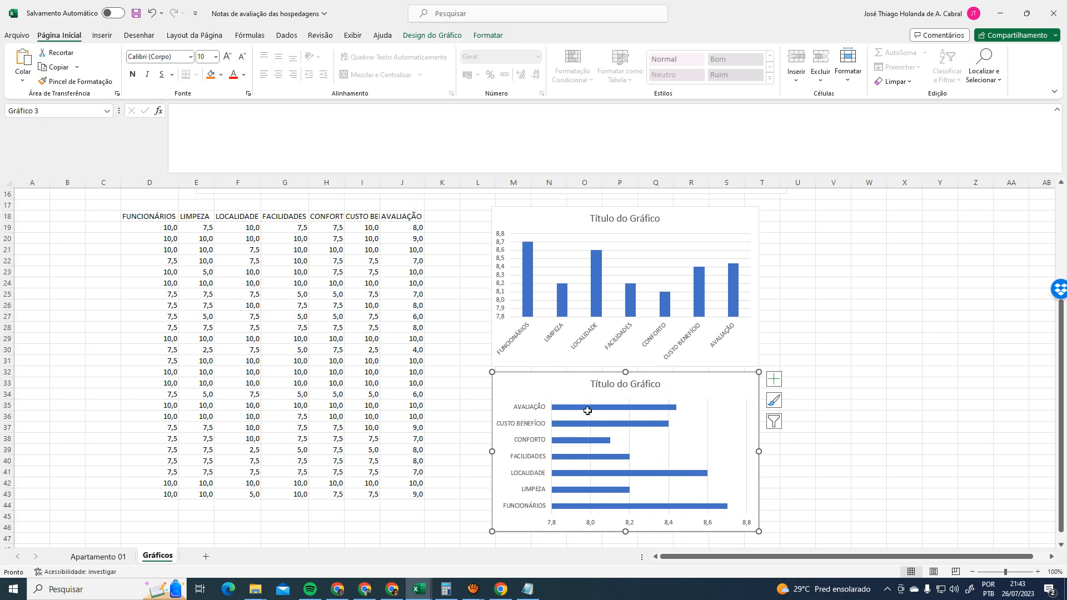
{"action": "mouse_move", "coordinate": [588, 414]}
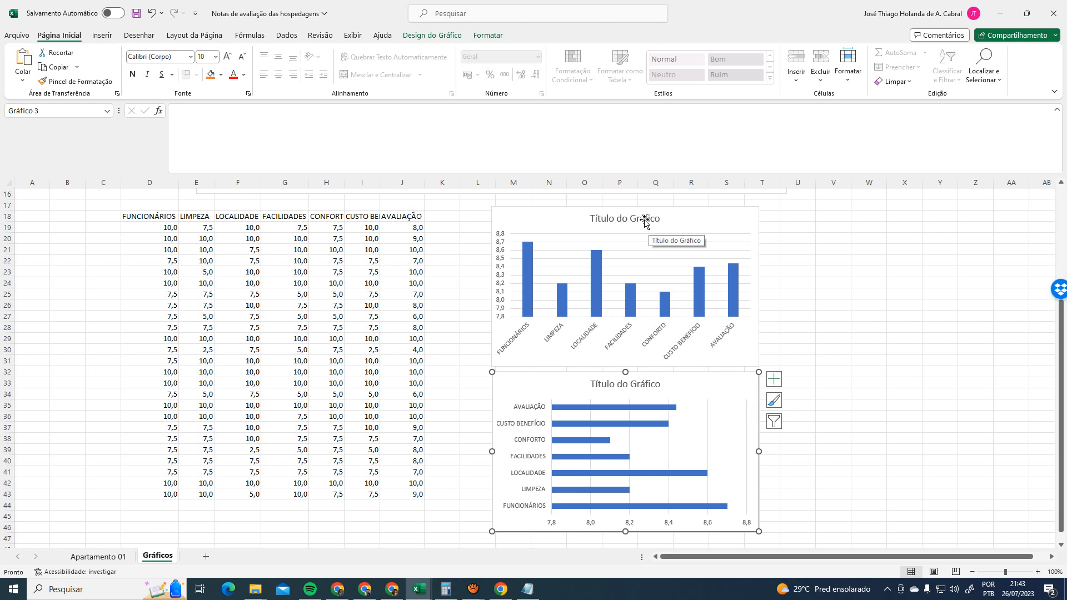
{"action": "left_click", "coordinate": [831, 307]}
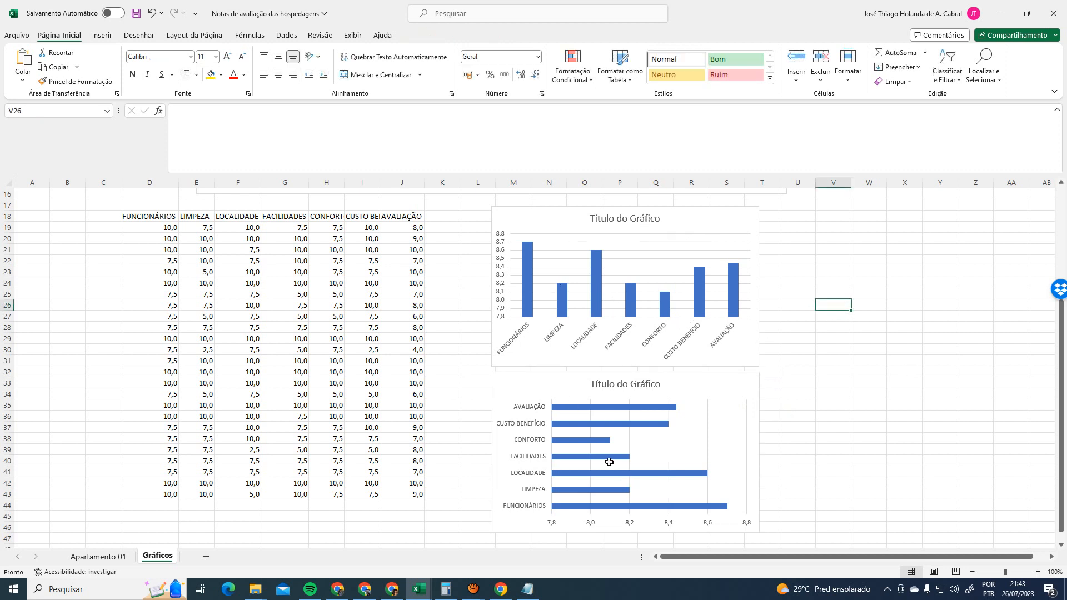
{"action": "mouse_move", "coordinate": [583, 478]}
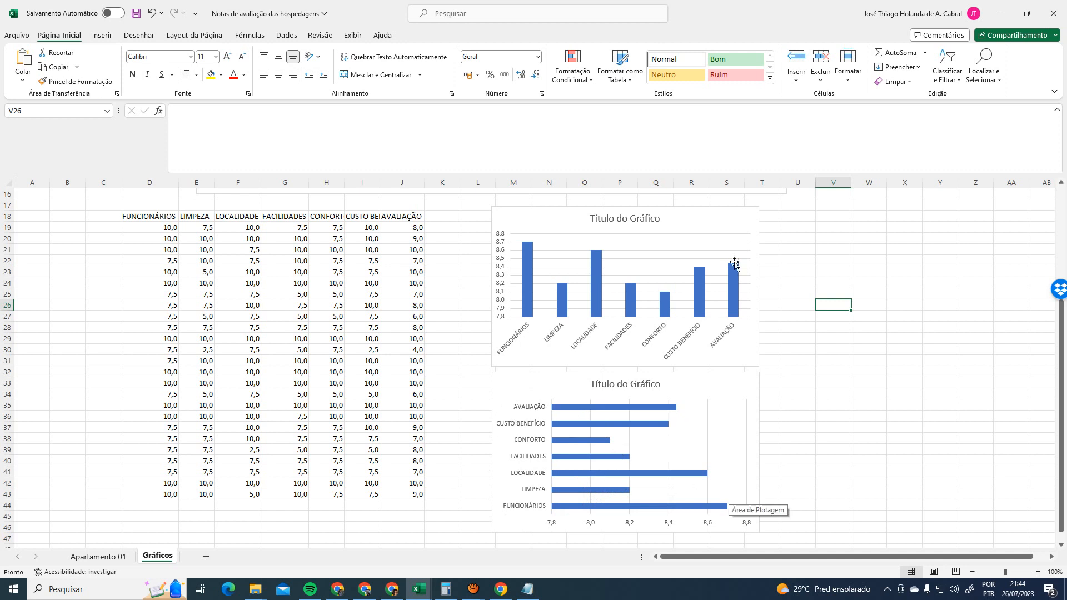
Replace the column chart's placeholder title with "Avaliação por categorias"
{"action": "left_click", "coordinate": [746, 213]}
{"action": "left_click", "coordinate": [774, 214]}
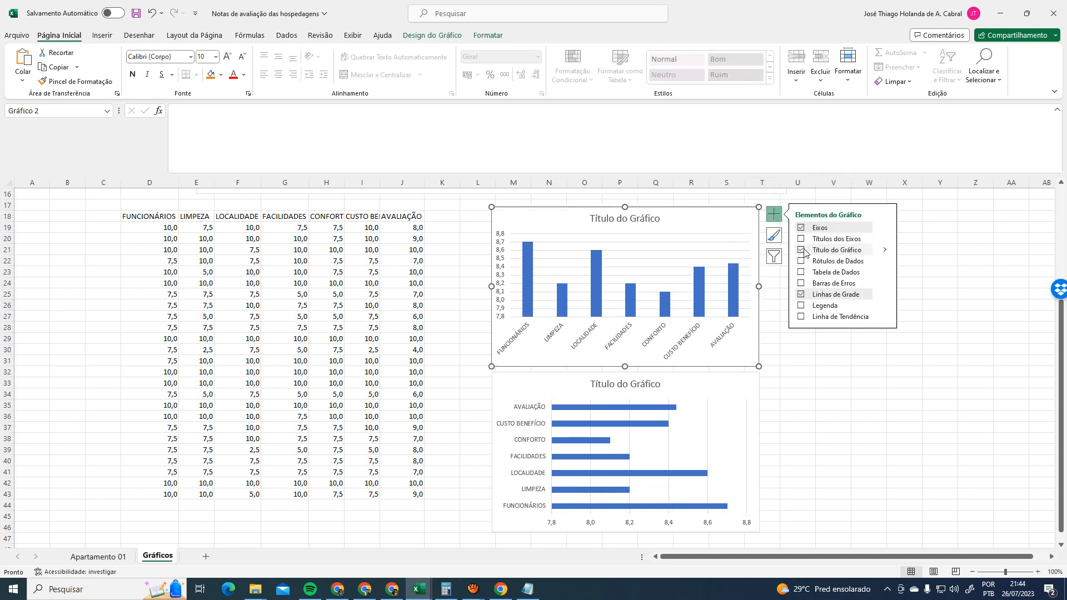
{"action": "left_click", "coordinate": [645, 219]}
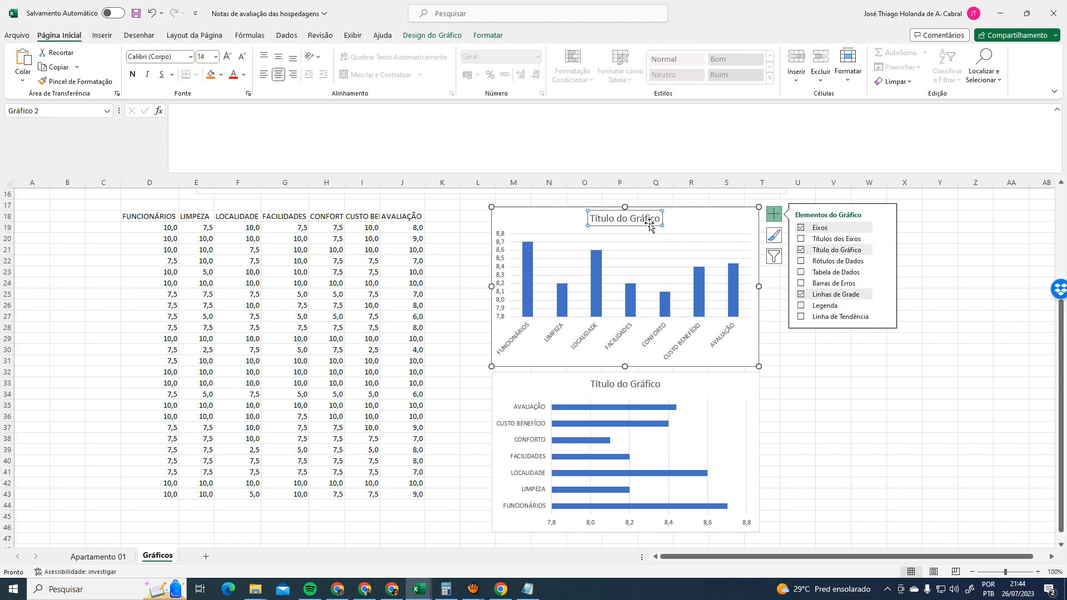
{"action": "double_click", "coordinate": [649, 220]}
{"action": "triple_click", "coordinate": [650, 223]}
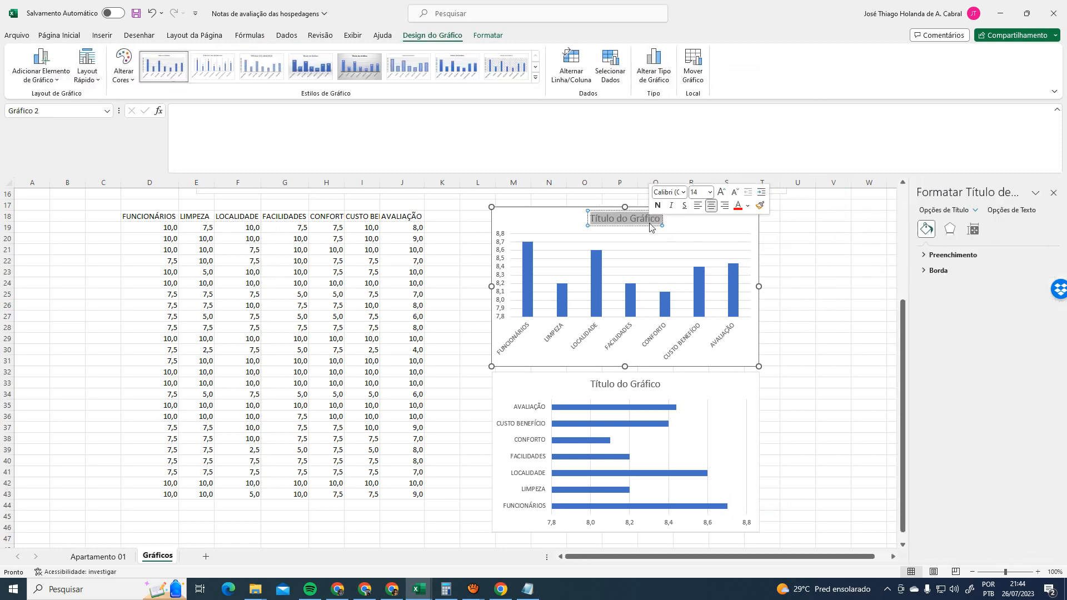
{"action": "type", "text": "cOM"}
{"action": "key", "text": "BackSpace"}
{"action": "key", "text": "BackSpace"}
{"action": "key", "text": "BackSpace"}
{"action": "type", "text": "Avaliação por"}
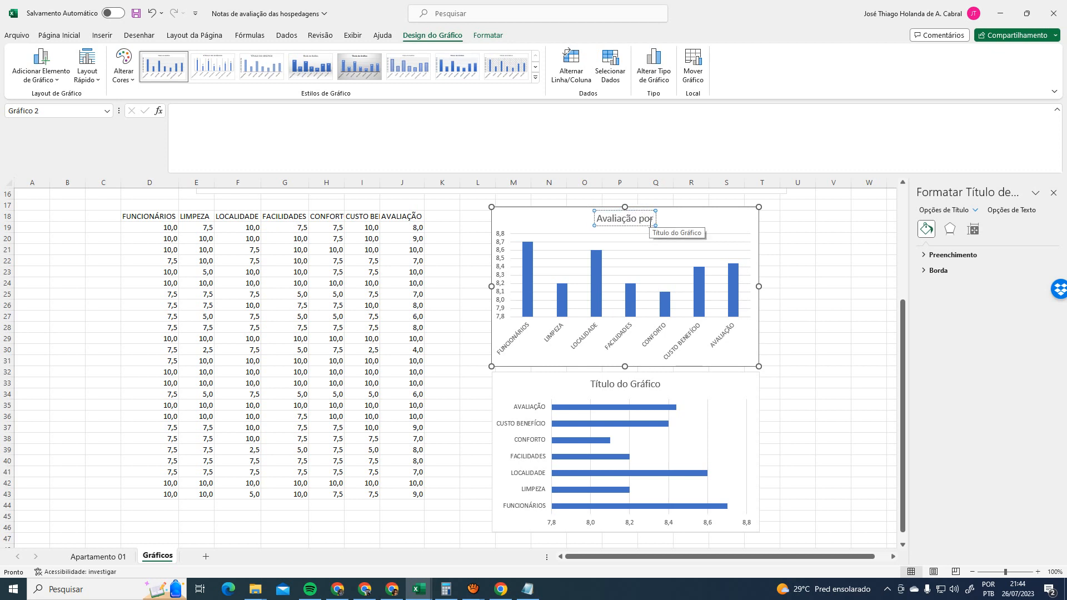
{"action": "type", "text": " categorias"}
{"action": "left_click", "coordinate": [820, 239]}
Remove the gridlines from the column chart and add data labels to its columns
{"action": "left_click", "coordinate": [726, 217]}
{"action": "left_click", "coordinate": [772, 215]}
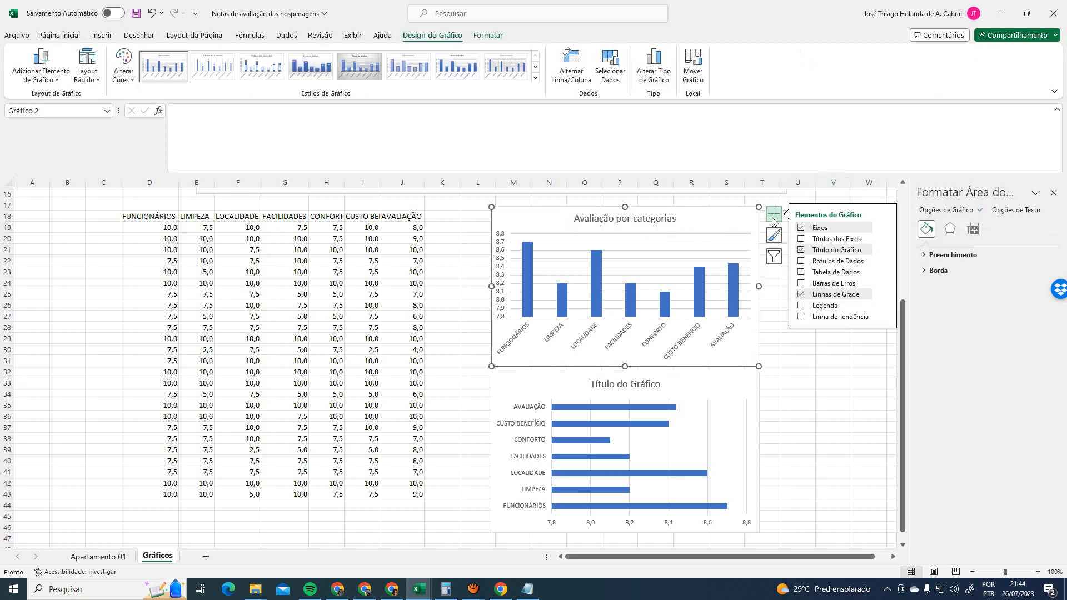
{"action": "left_click", "coordinate": [800, 295]}
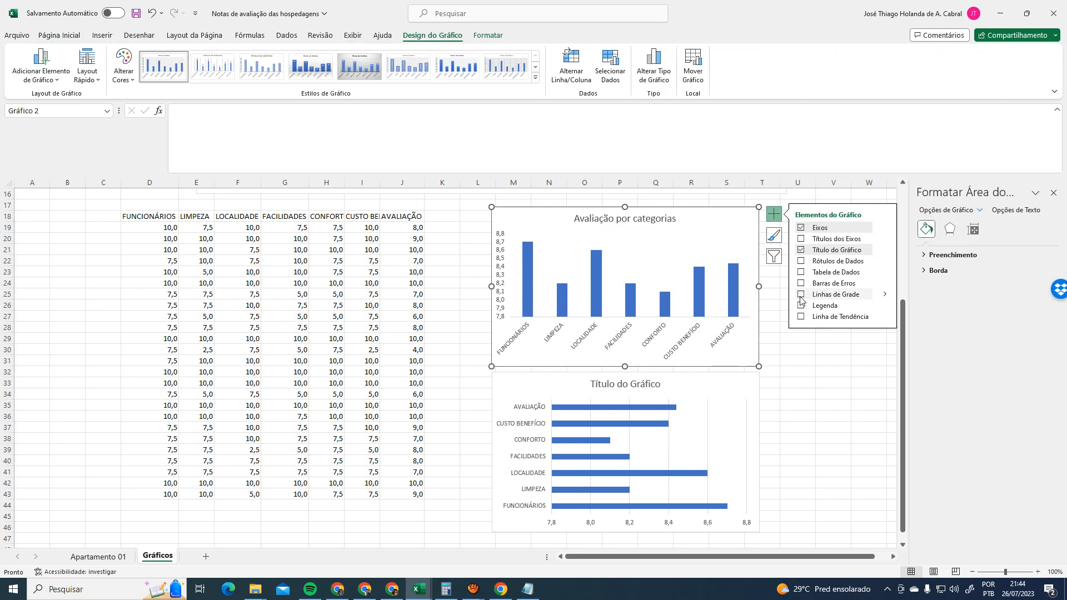
{"action": "left_click", "coordinate": [801, 260]}
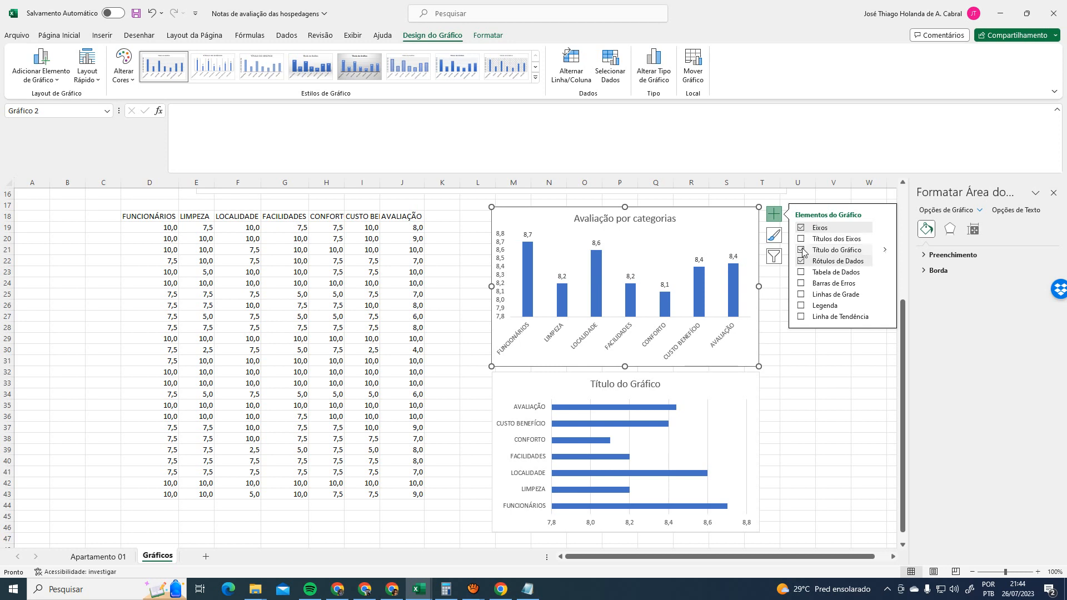
Hide the column chart's primary vertical axis, comparing the chart with and without it
{"action": "left_click", "coordinate": [886, 228]}
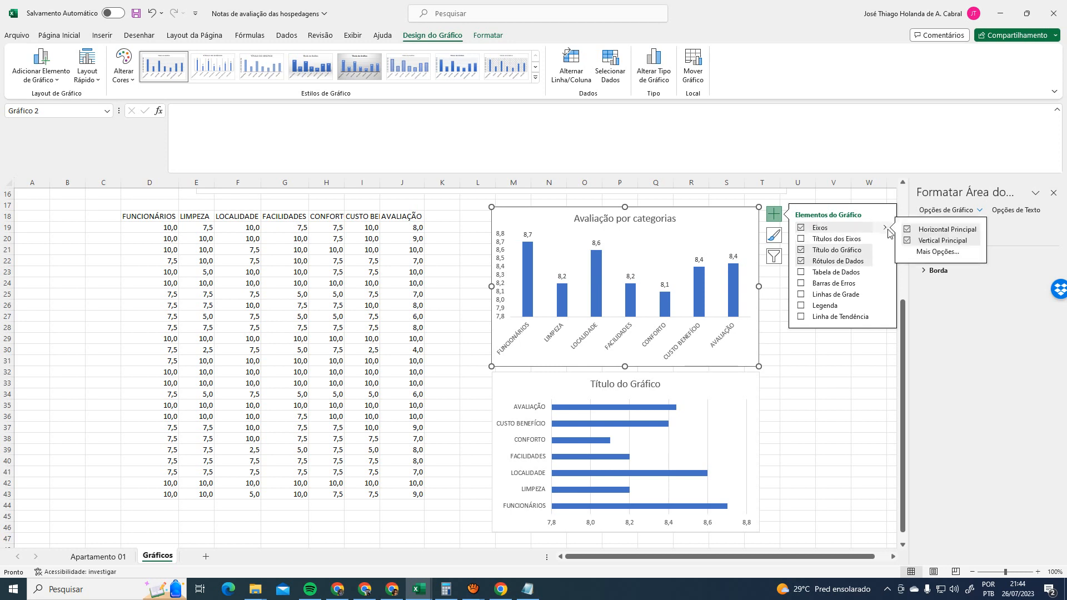
{"action": "left_click", "coordinate": [908, 240]}
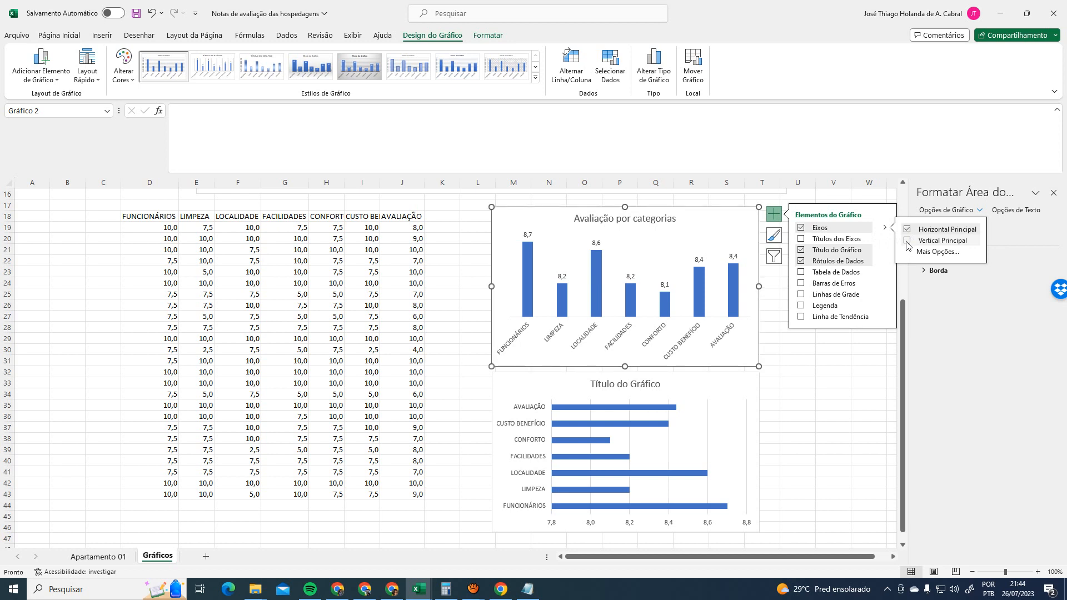
{"action": "left_click", "coordinate": [908, 245]}
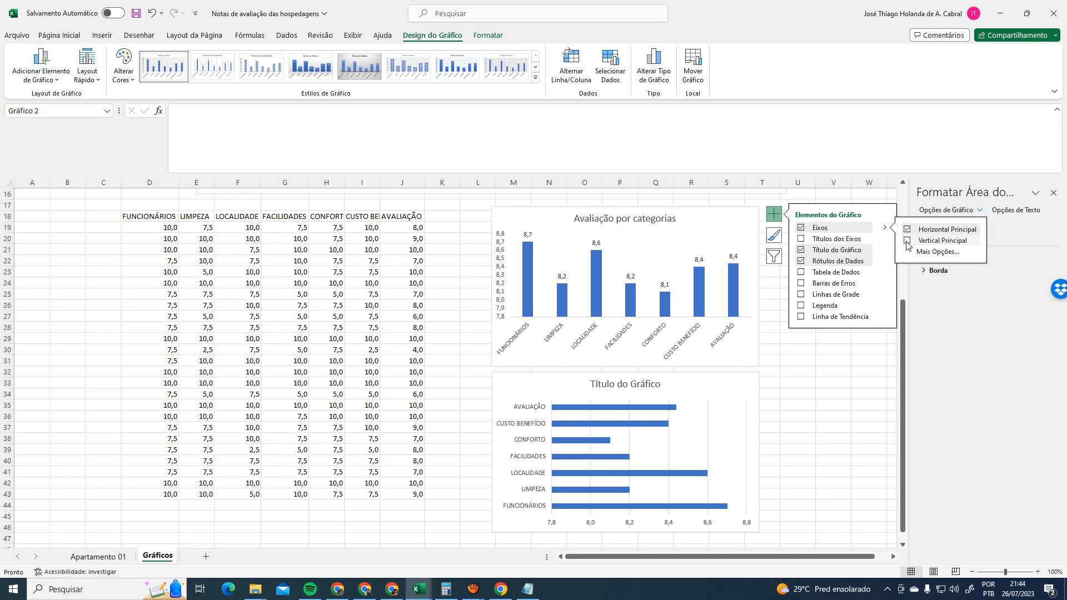
{"action": "left_click", "coordinate": [908, 242]}
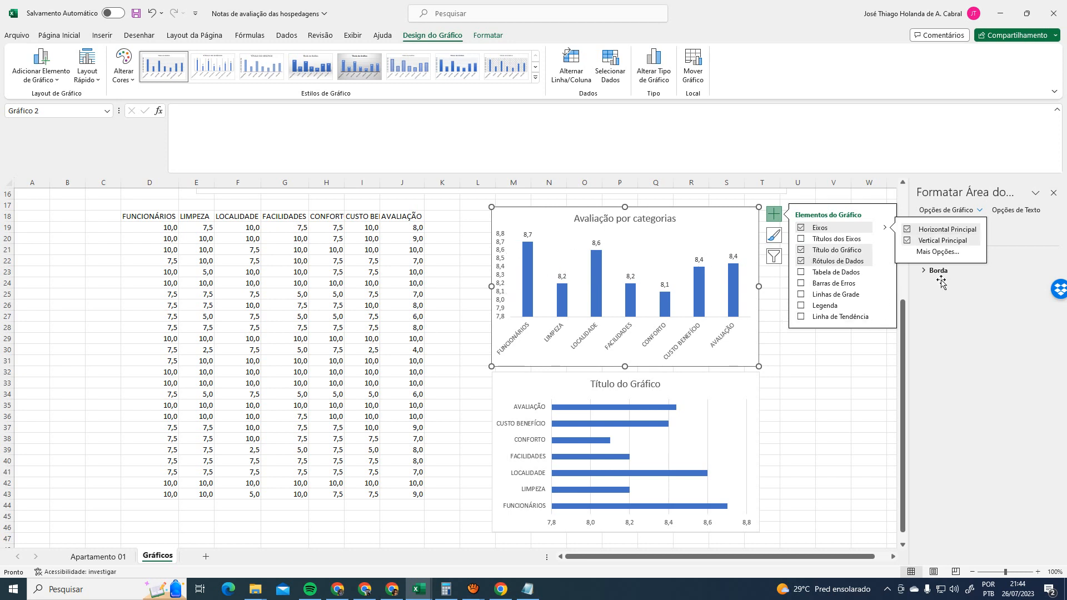
{"action": "left_click", "coordinate": [907, 241]}
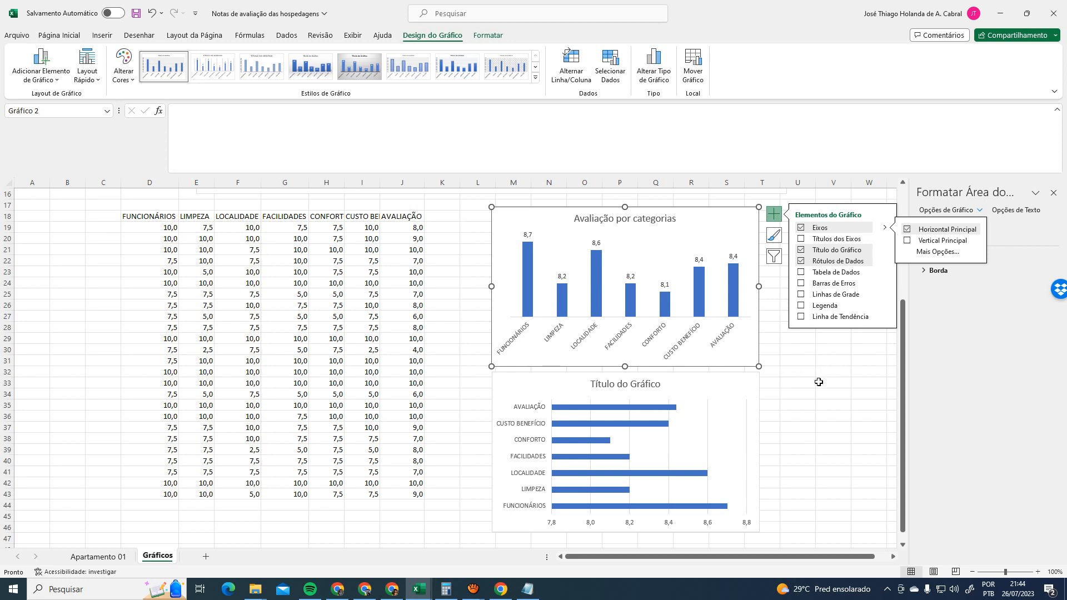
Replace the horizontal bar chart's placeholder title with "Avaliação por categorias"
{"action": "left_click", "coordinate": [742, 418]}
{"action": "left_click", "coordinate": [640, 387]}
{"action": "triple_click", "coordinate": [640, 388]}
{"action": "type", "text": "Avali"}
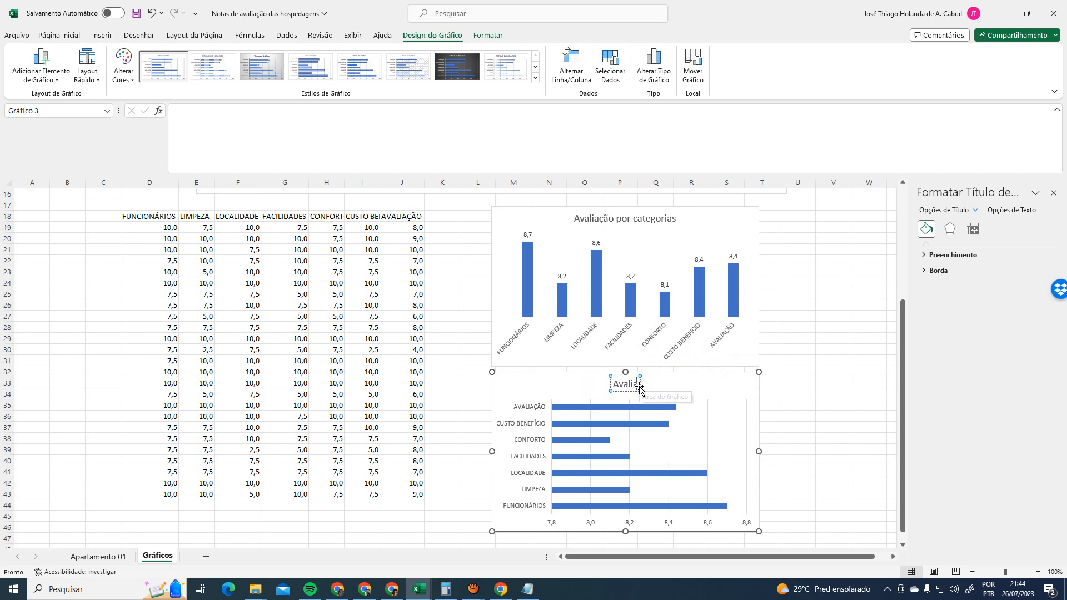
{"action": "type", "text": "ação por categorias"}
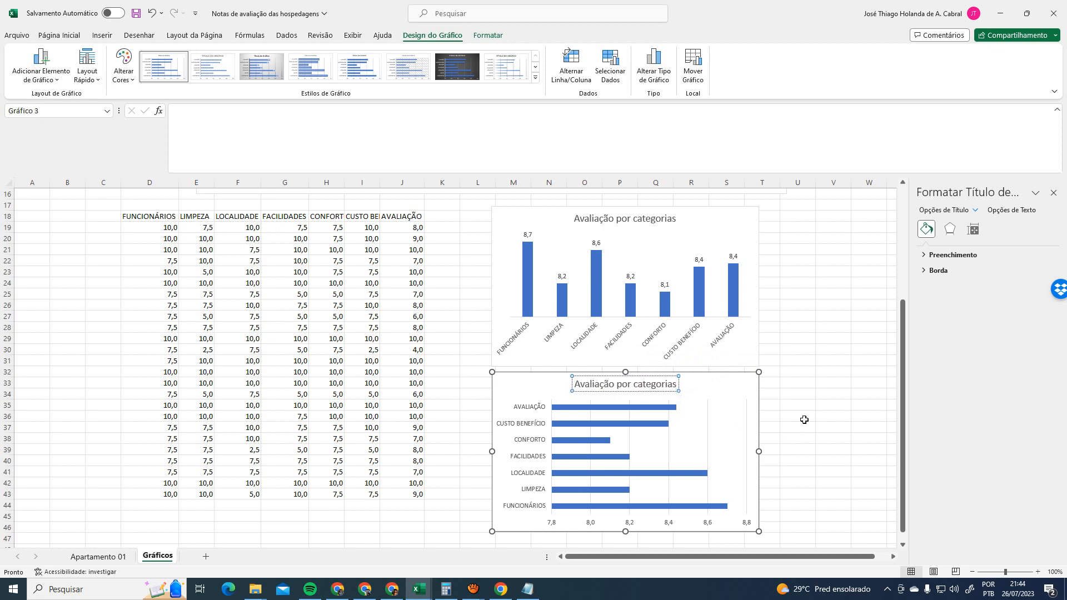
Remove the gridlines from the horizontal bar chart and add data labels to its bars
{"action": "left_click", "coordinate": [750, 403]}
{"action": "left_click", "coordinate": [773, 379]}
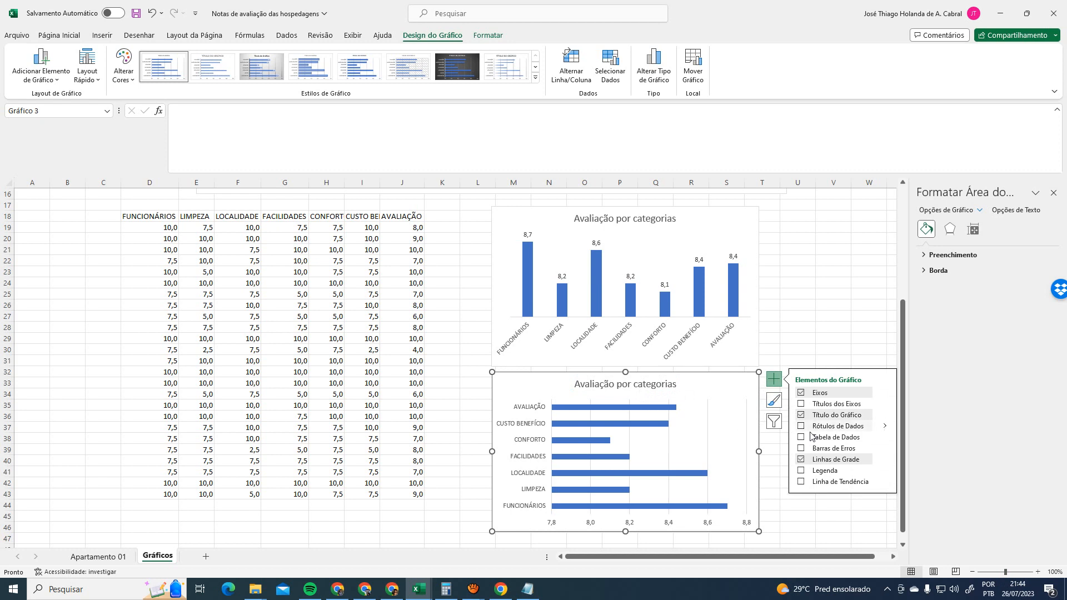
{"action": "left_click", "coordinate": [802, 459]}
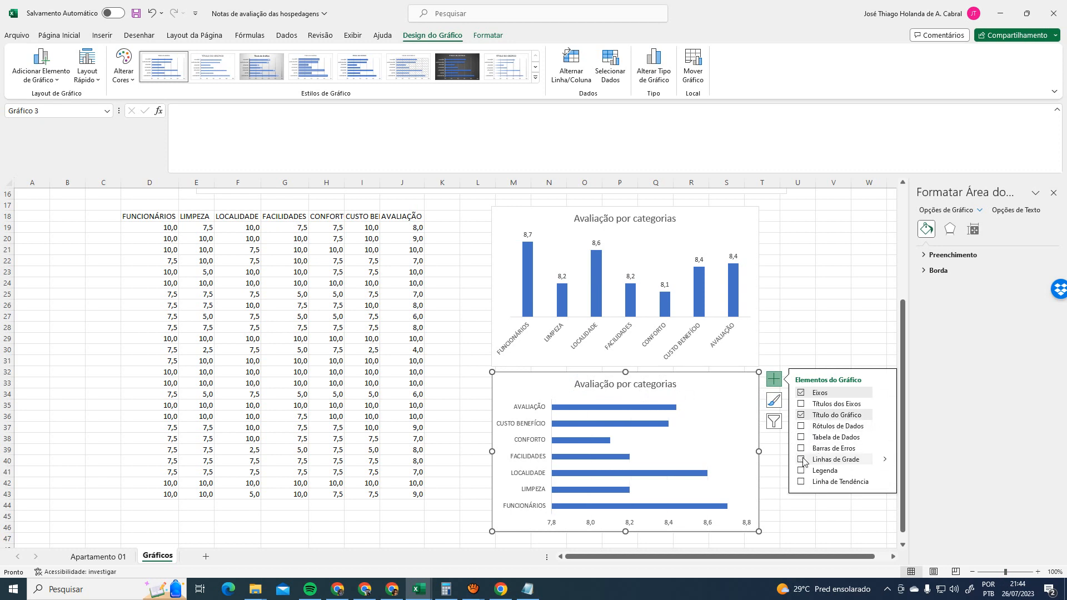
{"action": "left_click", "coordinate": [812, 427]}
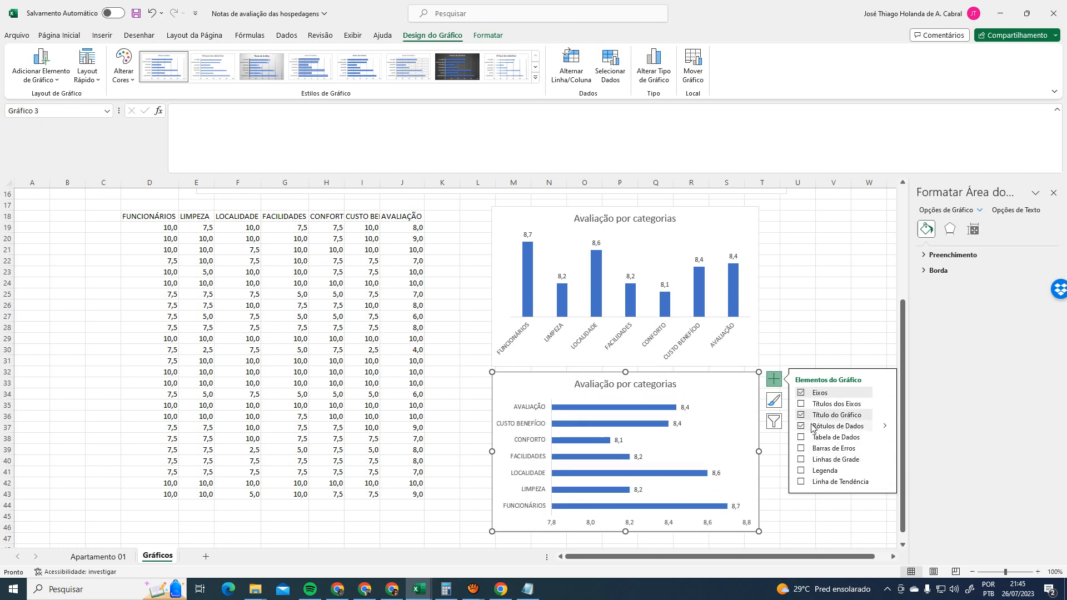
Hide the bar chart's primary horizontal axis, keeping its vertical category axis, and deselect the chart
{"action": "left_click", "coordinate": [885, 394]}
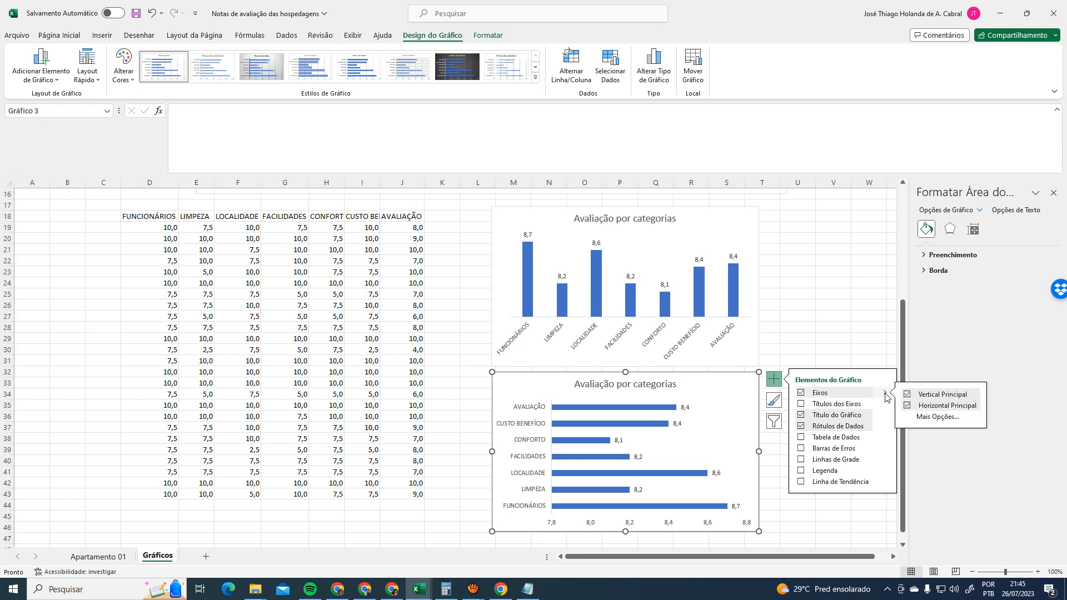
{"action": "left_click", "coordinate": [907, 409]}
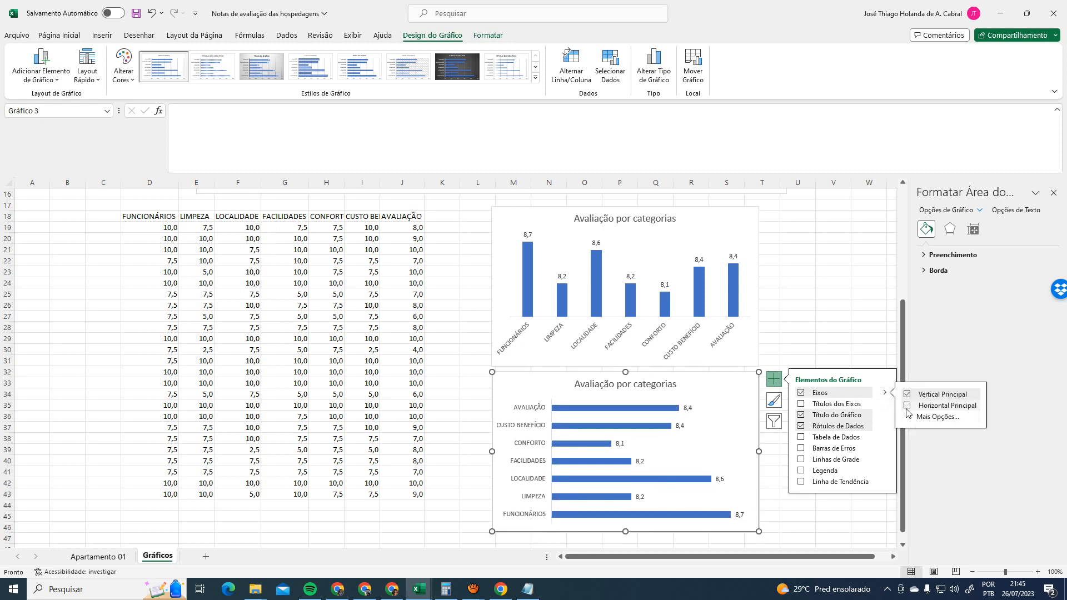
{"action": "left_click", "coordinate": [868, 327]}
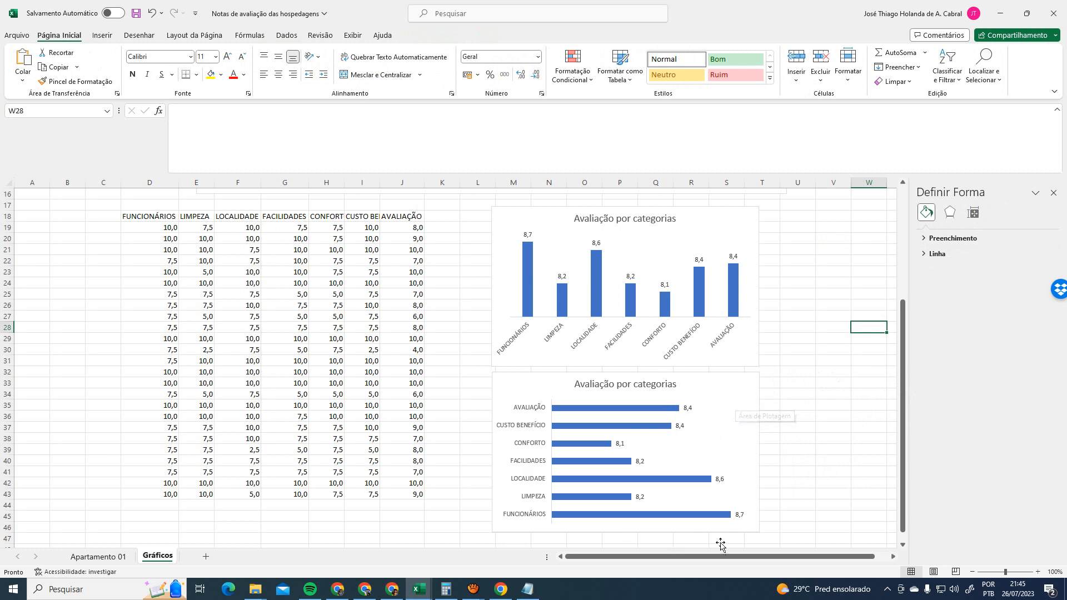
Reword the column chart's title to "Médias das avaliações por categorias"
{"action": "left_click", "coordinate": [573, 218]}
{"action": "left_click", "coordinate": [574, 219]}
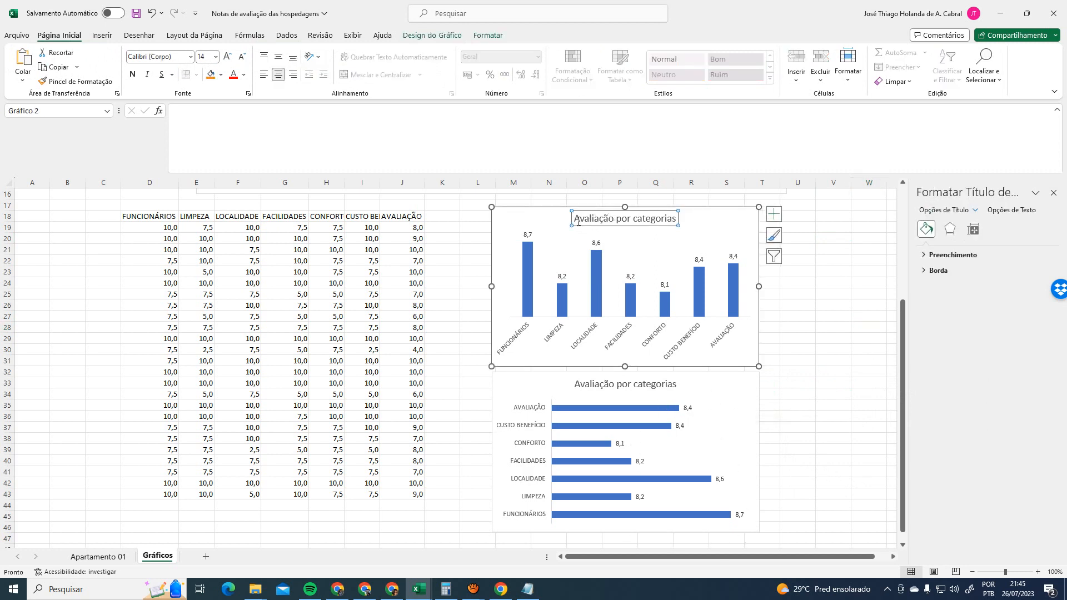
{"action": "type", "text": "a"}
{"action": "key", "text": "BackSpace"}
{"action": "key", "text": "BackSpace"}
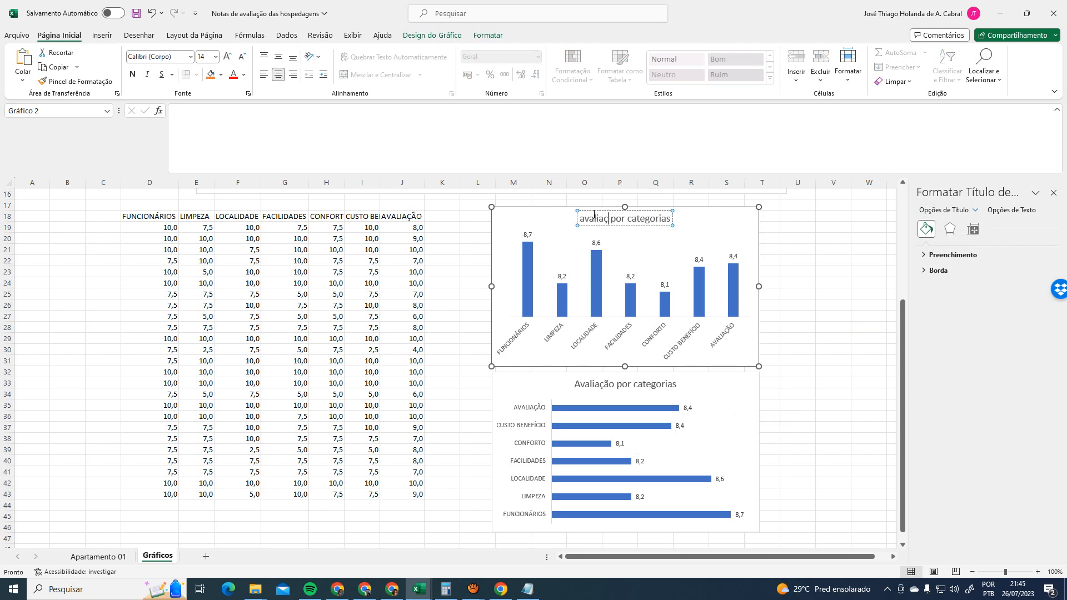
{"action": "type", "text": "ões"}
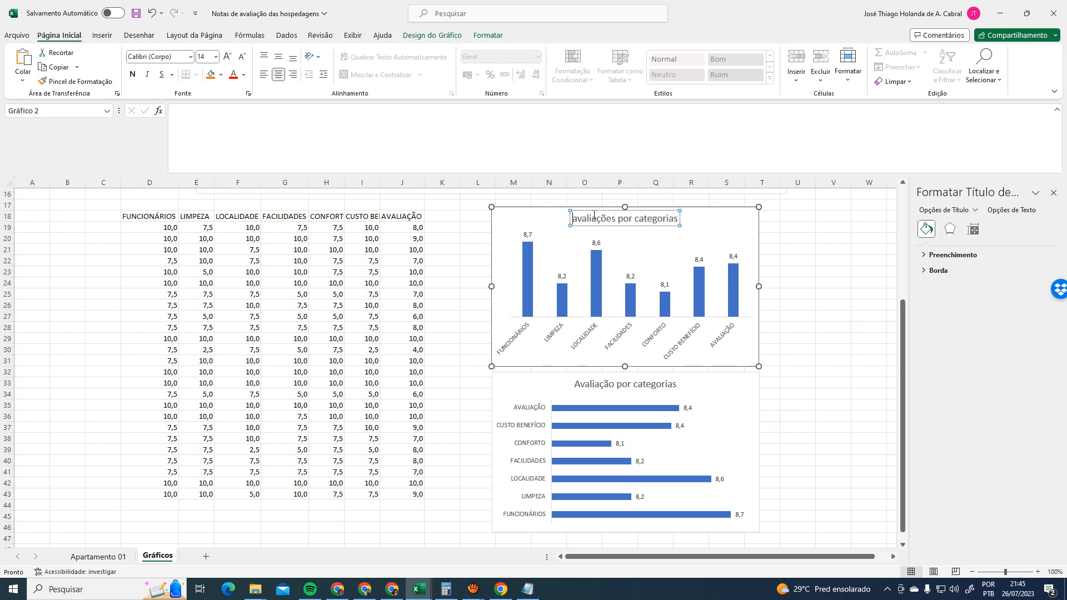
{"action": "type", "text": "Médias das"}
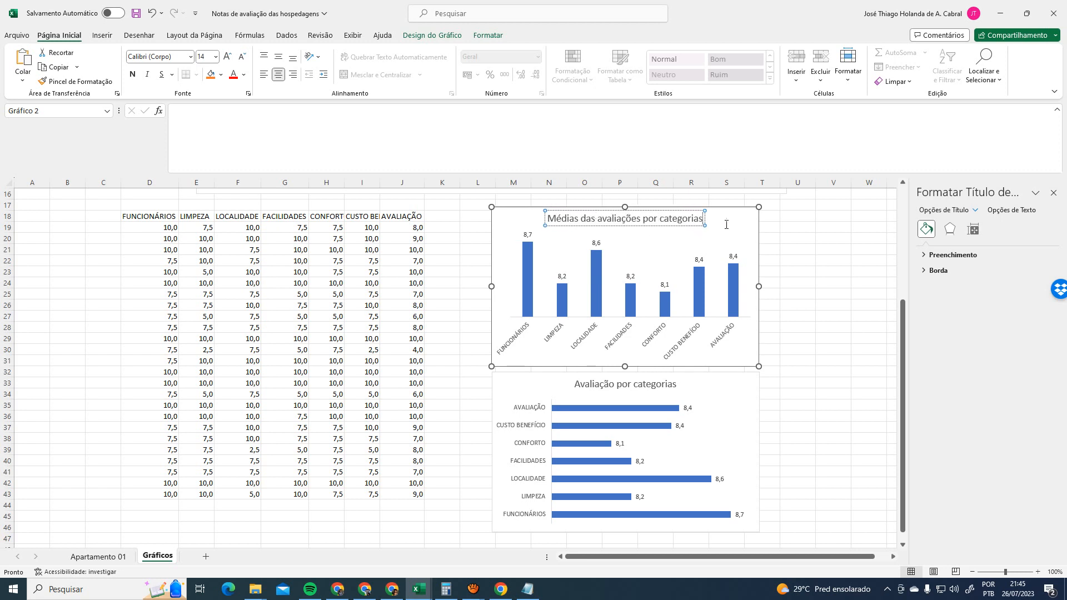
Reword the horizontal bar chart's title to "Médias avaliações por categorias" and deselect the chart
{"action": "left_click", "coordinate": [776, 218]}
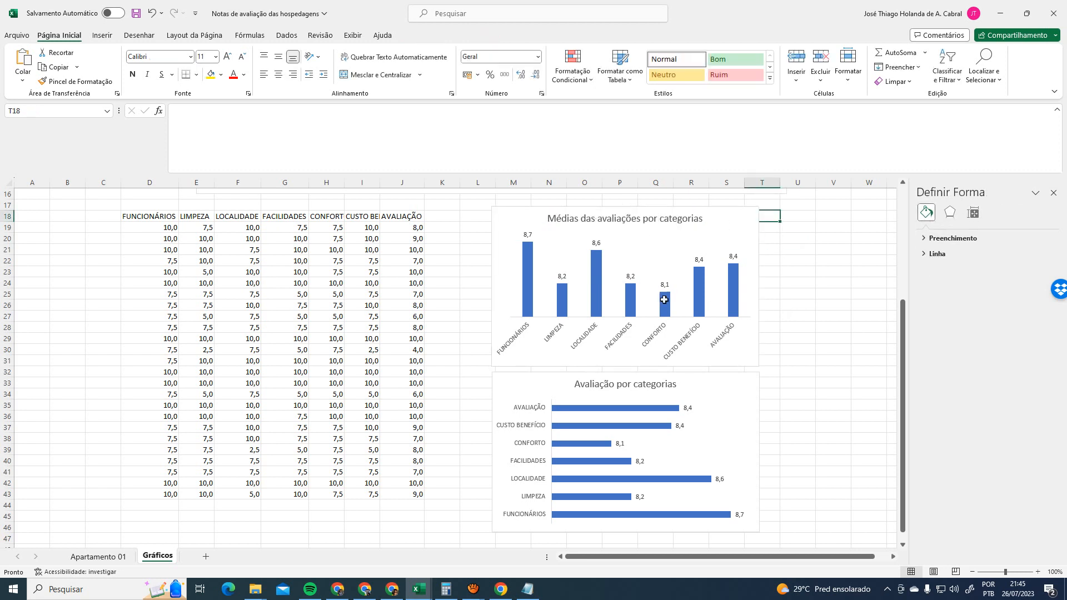
{"action": "left_click", "coordinate": [633, 384]}
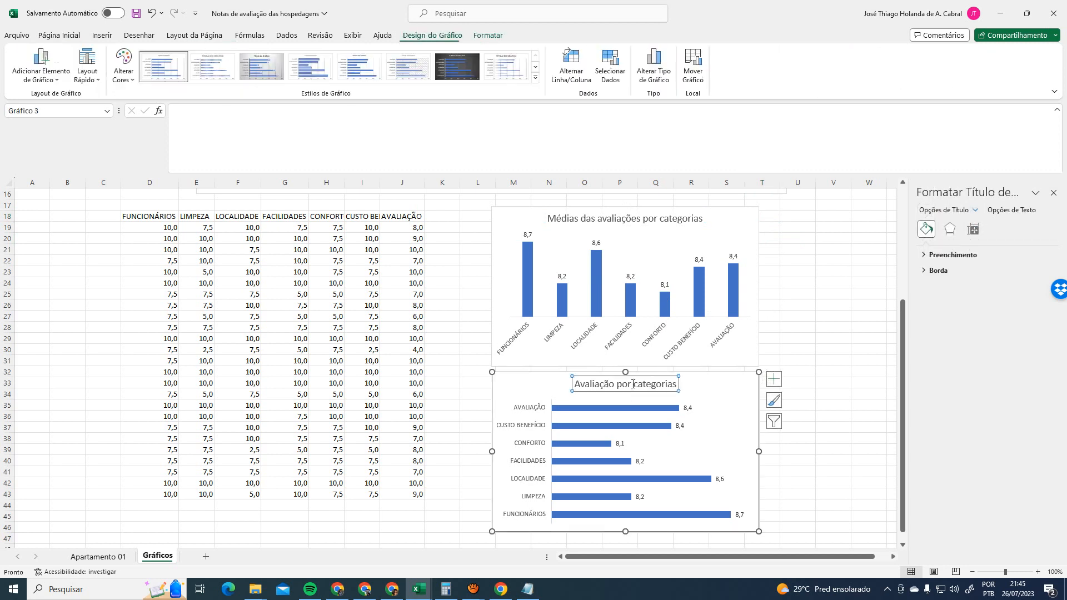
{"action": "left_click", "coordinate": [632, 384]}
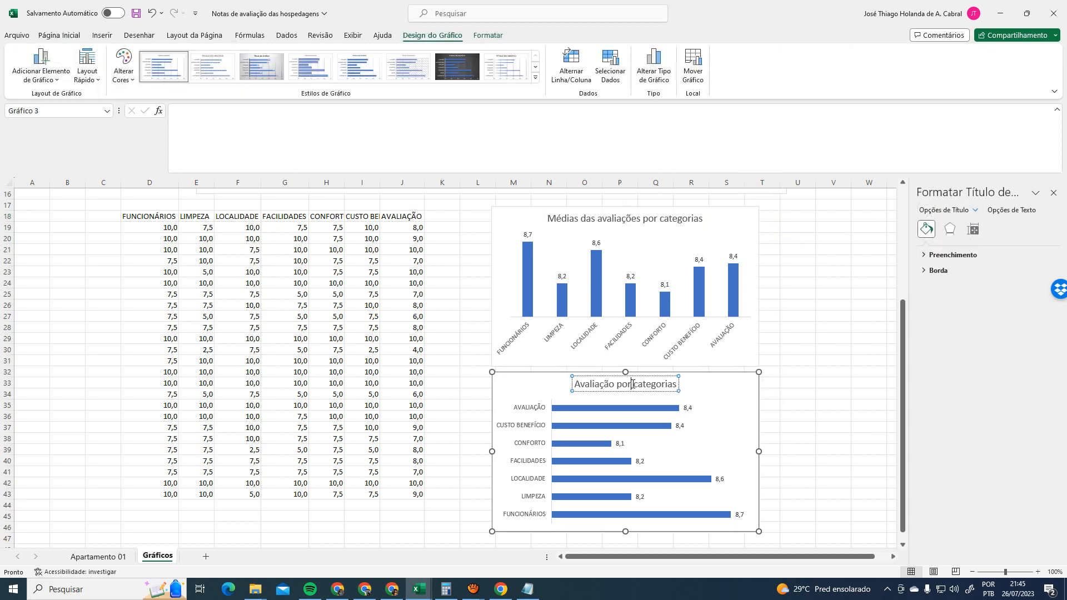
{"action": "key", "text": "Home"}
{"action": "key", "text": "Delete"}
{"action": "type", "text": "a"}
{"action": "key", "text": "BackSpace"}
{"action": "key", "text": "BackSpace"}
{"action": "type", "text": "ões"}
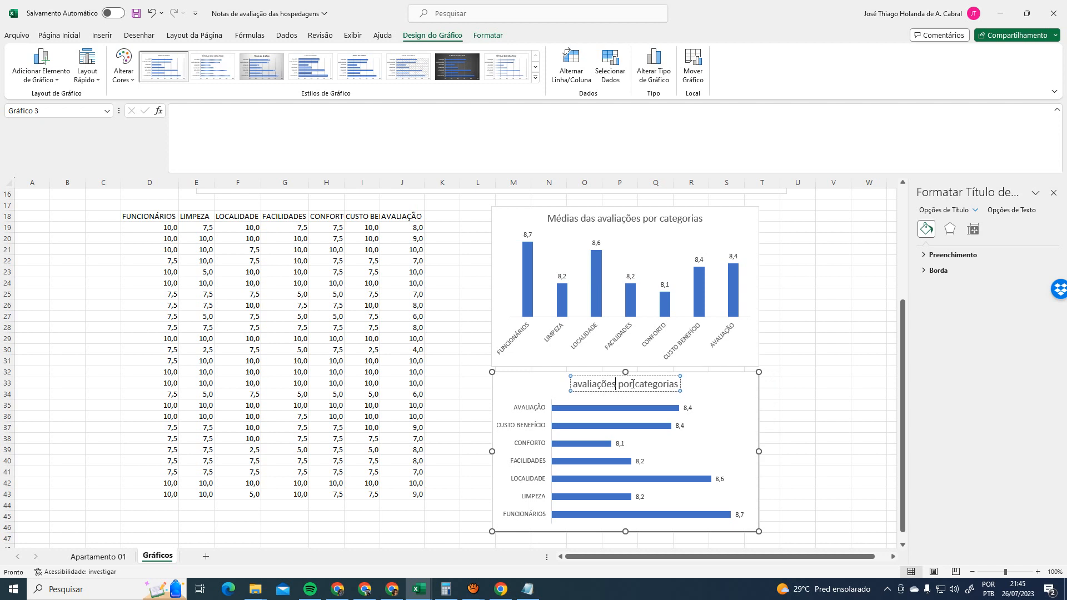
{"action": "type", "text": "Médias"}
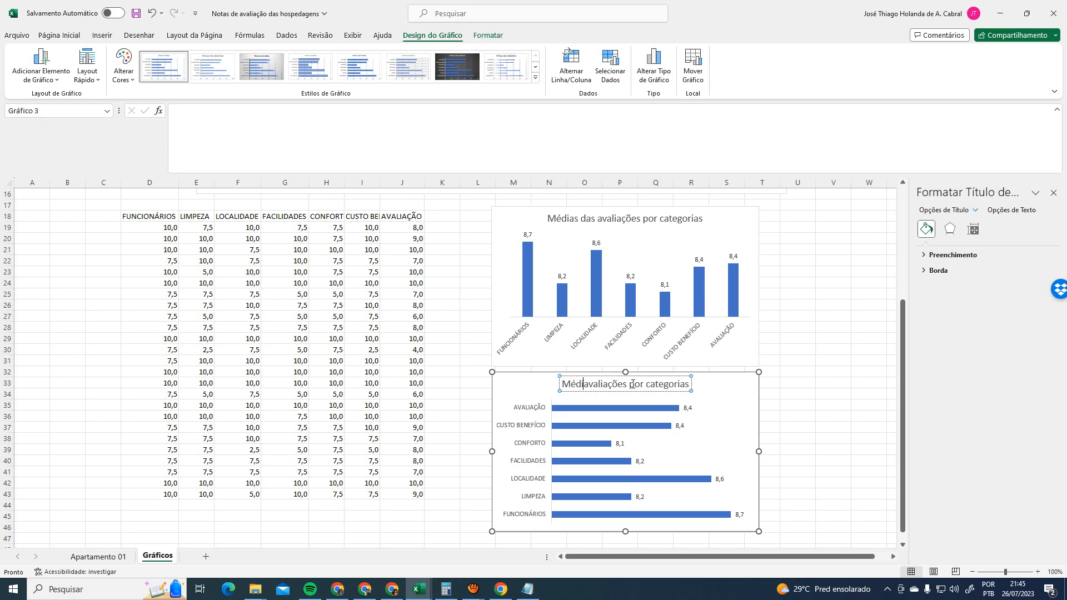
{"action": "left_click", "coordinate": [806, 340]}
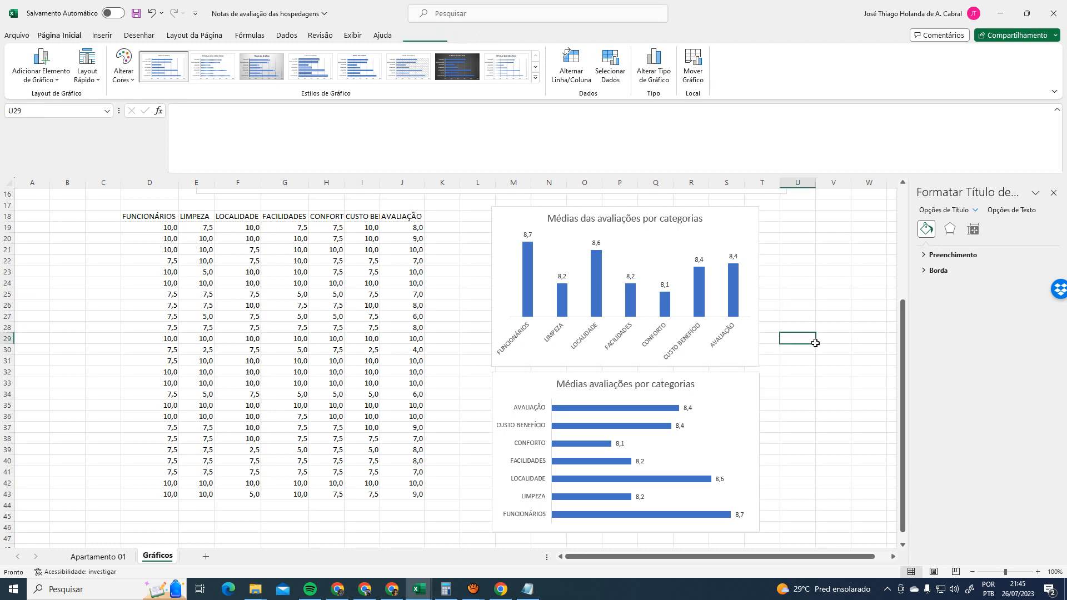
Select the ratings table D18:J43 and bring up the full list of chart types for it
{"action": "scroll", "coordinate": [802, 376], "scroll_direction": "up", "scroll_amount": 3}
{"action": "scroll", "coordinate": [803, 376], "scroll_direction": "down", "scroll_amount": 3}
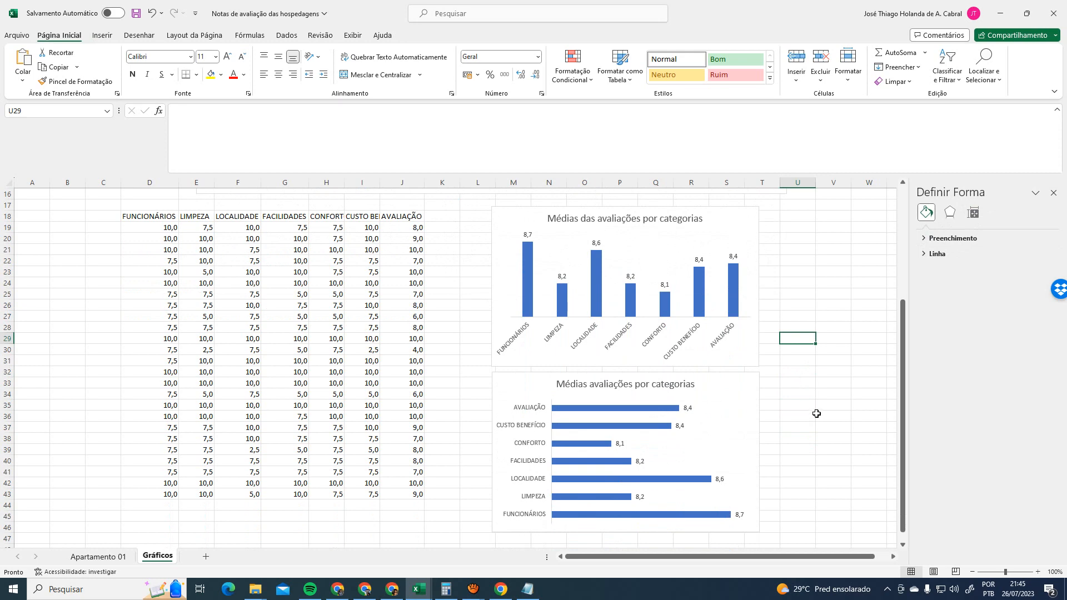
{"action": "scroll", "coordinate": [814, 406], "scroll_direction": "up", "scroll_amount": 4}
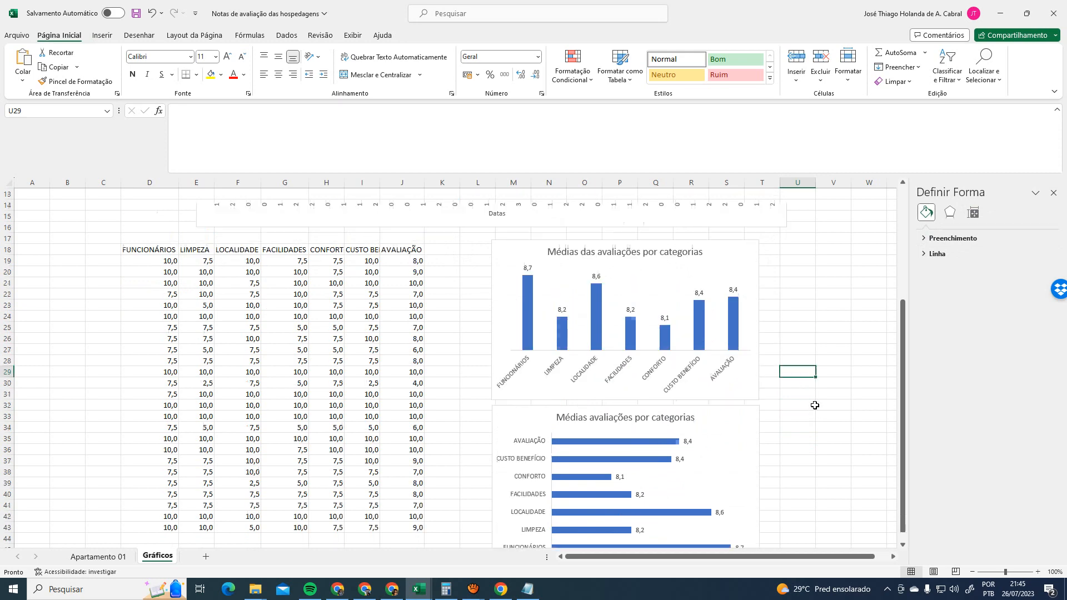
{"action": "left_click", "coordinate": [162, 351]}
{"action": "scroll", "coordinate": [163, 351], "scroll_direction": "down", "scroll_amount": 4}
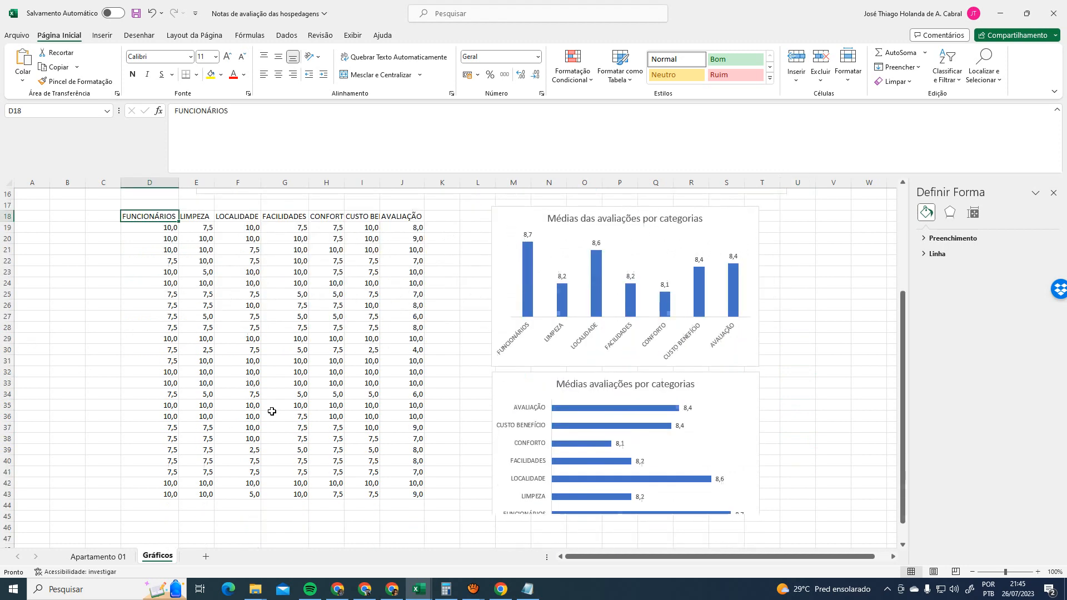
{"action": "left_click", "coordinate": [419, 493], "text": "shift"}
{"action": "scroll", "coordinate": [419, 500], "scroll_direction": "up", "scroll_amount": 2}
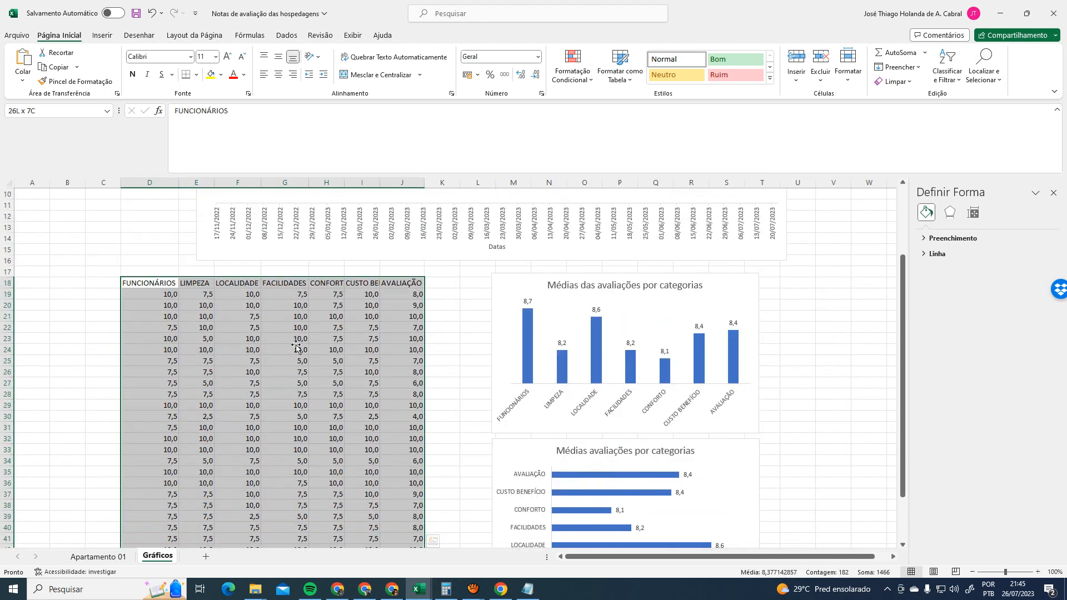
{"action": "scroll", "coordinate": [296, 411], "scroll_direction": "down", "scroll_amount": 1}
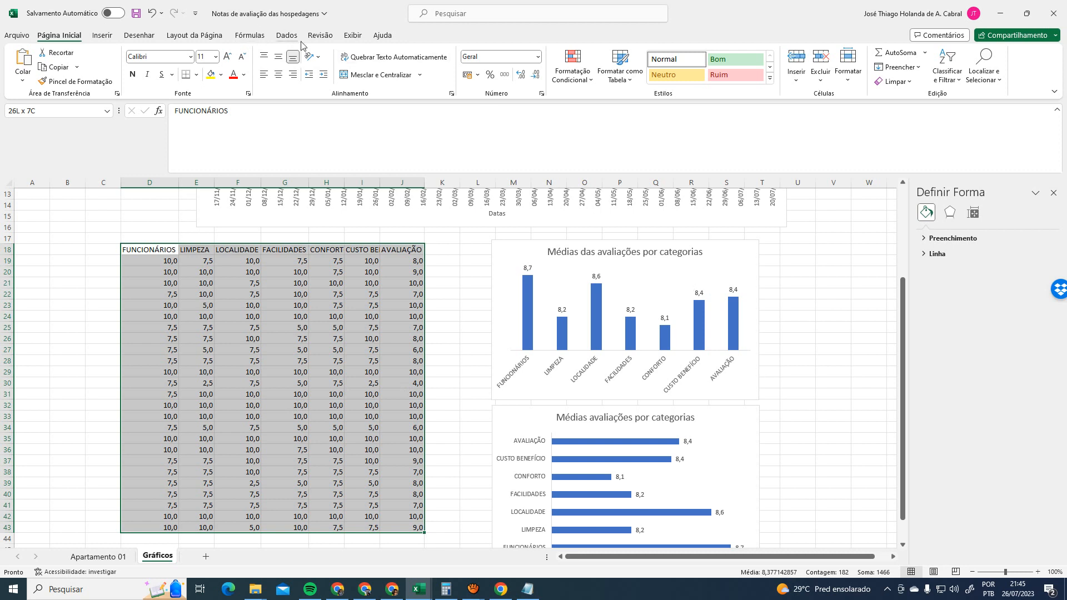
{"action": "left_click", "coordinate": [103, 35]}
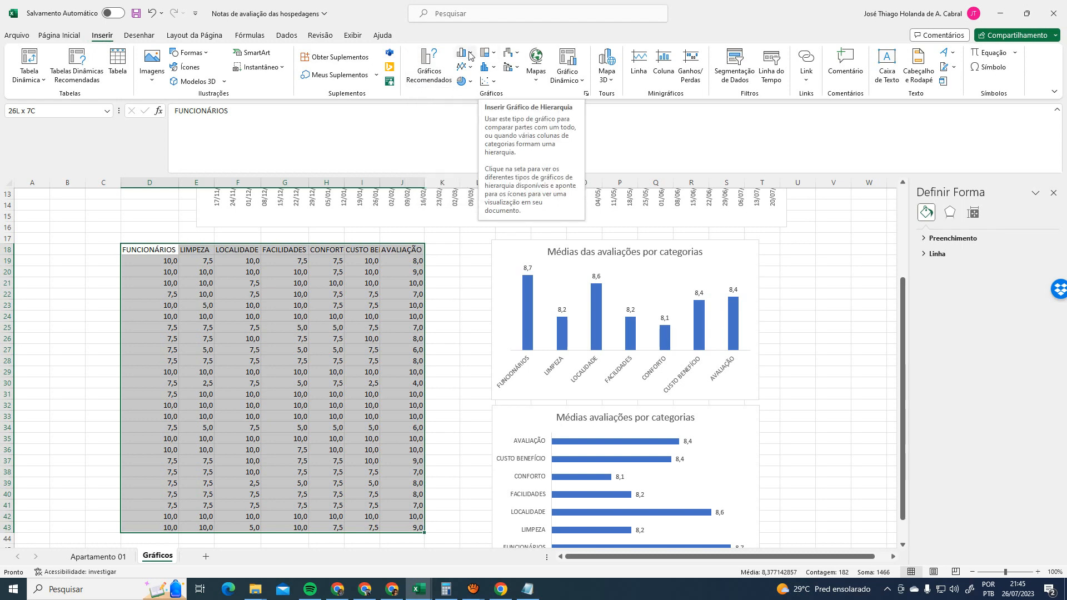
{"action": "left_click", "coordinate": [471, 55]}
{"action": "left_click", "coordinate": [444, 76]}
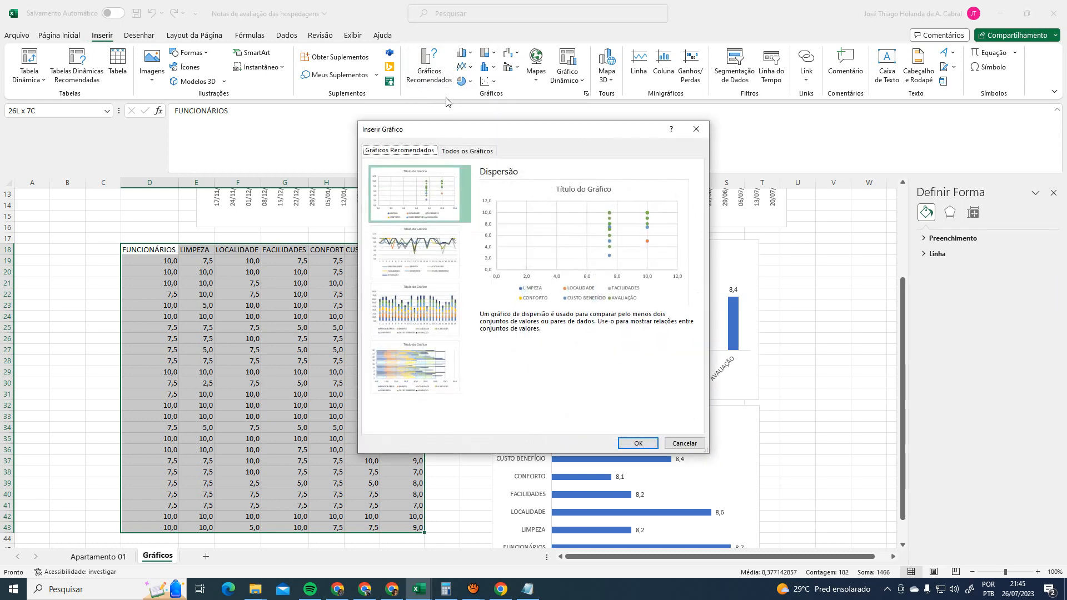
{"action": "left_click", "coordinate": [479, 152]}
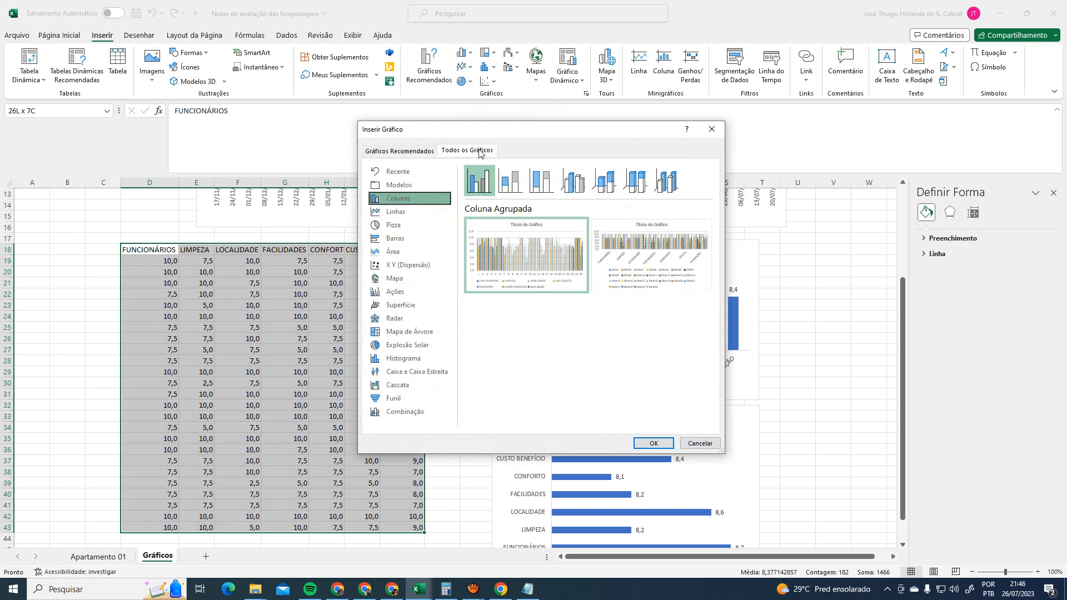
Preview the 3D, stacked and clustered column subtypes and the clustered bar type, closing the chart dialog without inserting anything
{"action": "left_click", "coordinate": [573, 181]}
{"action": "left_click", "coordinate": [604, 181]}
{"action": "left_click", "coordinate": [635, 180]}
{"action": "left_click", "coordinate": [674, 185]}
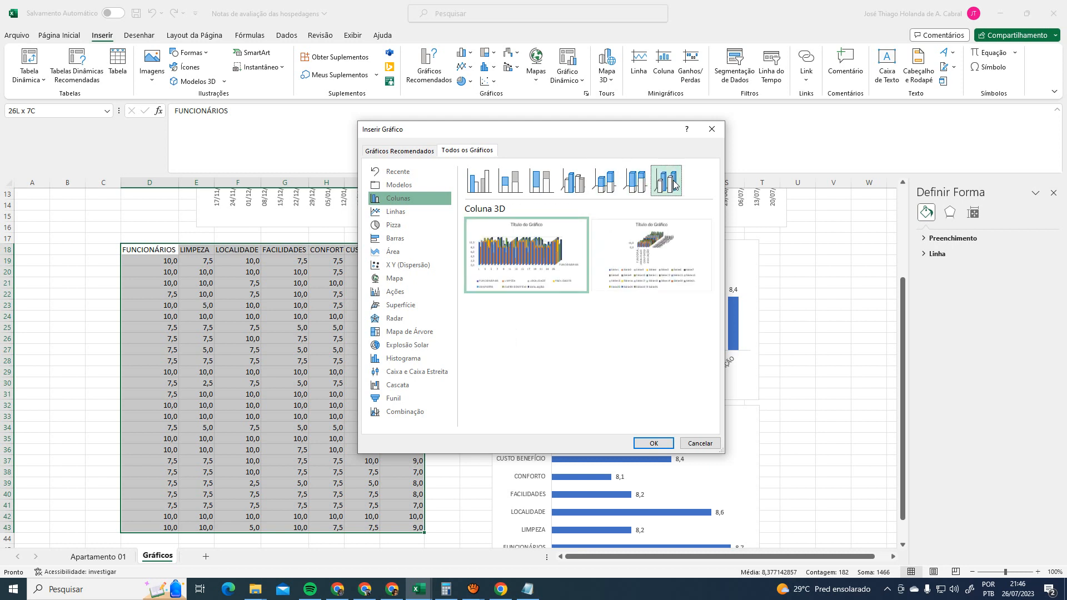
{"action": "left_click", "coordinate": [517, 188]}
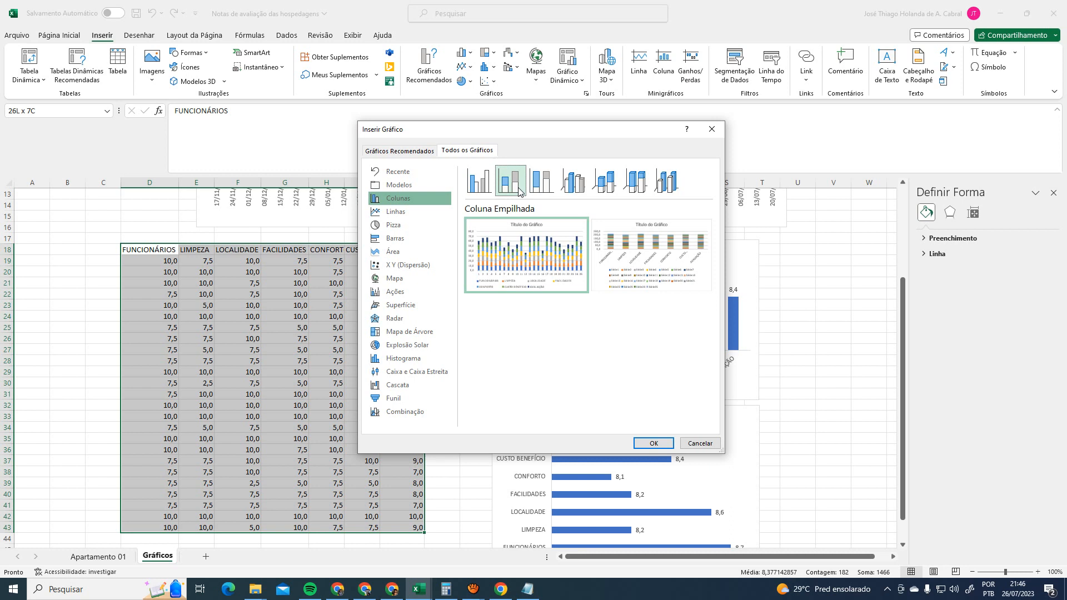
{"action": "left_click", "coordinate": [479, 181]}
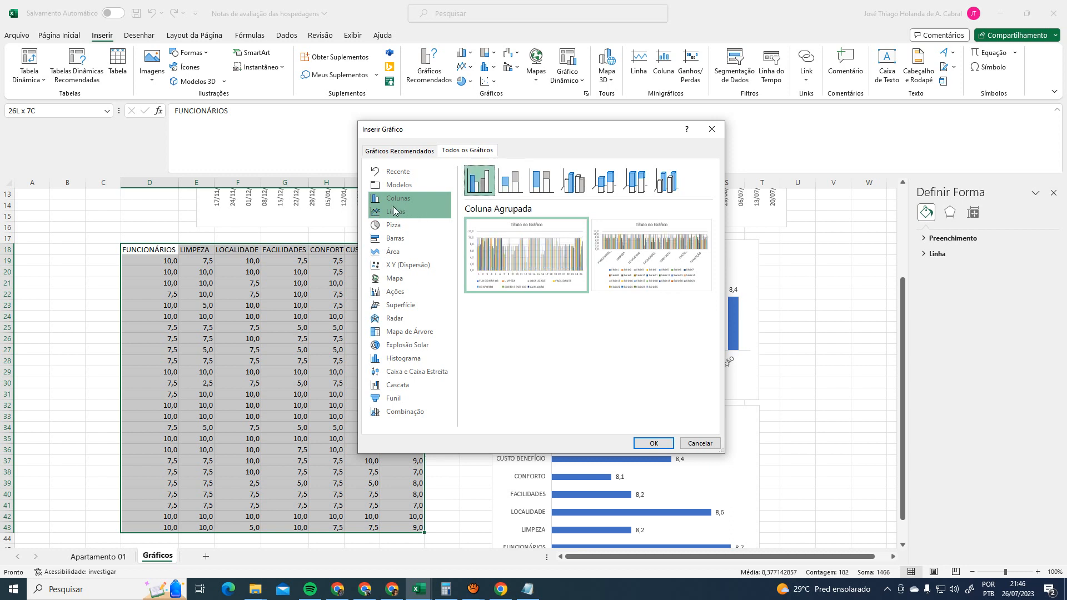
{"action": "left_click", "coordinate": [515, 179]}
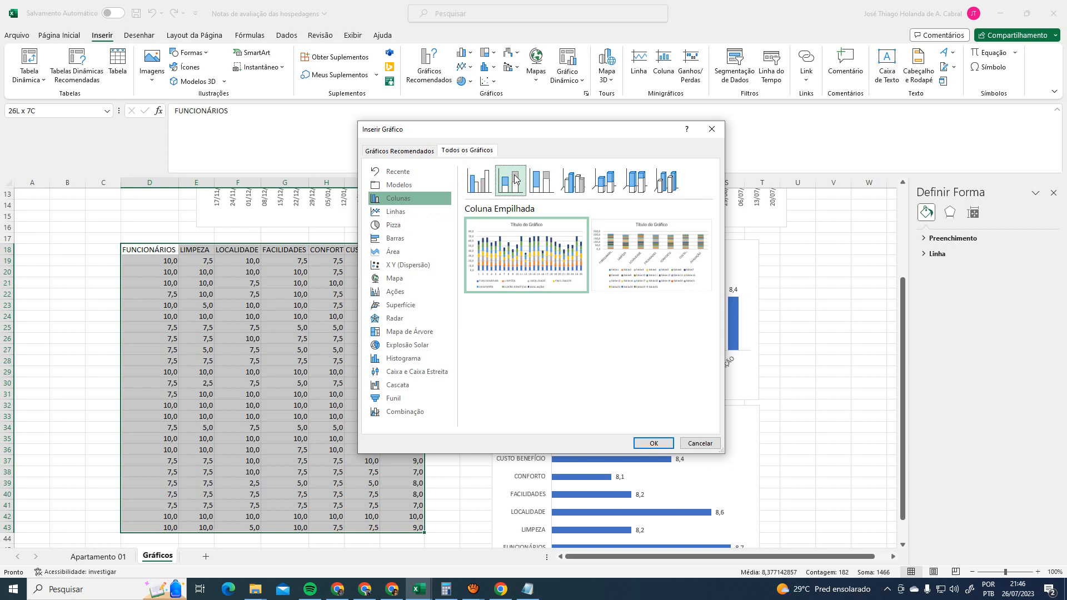
{"action": "left_click", "coordinate": [397, 242]}
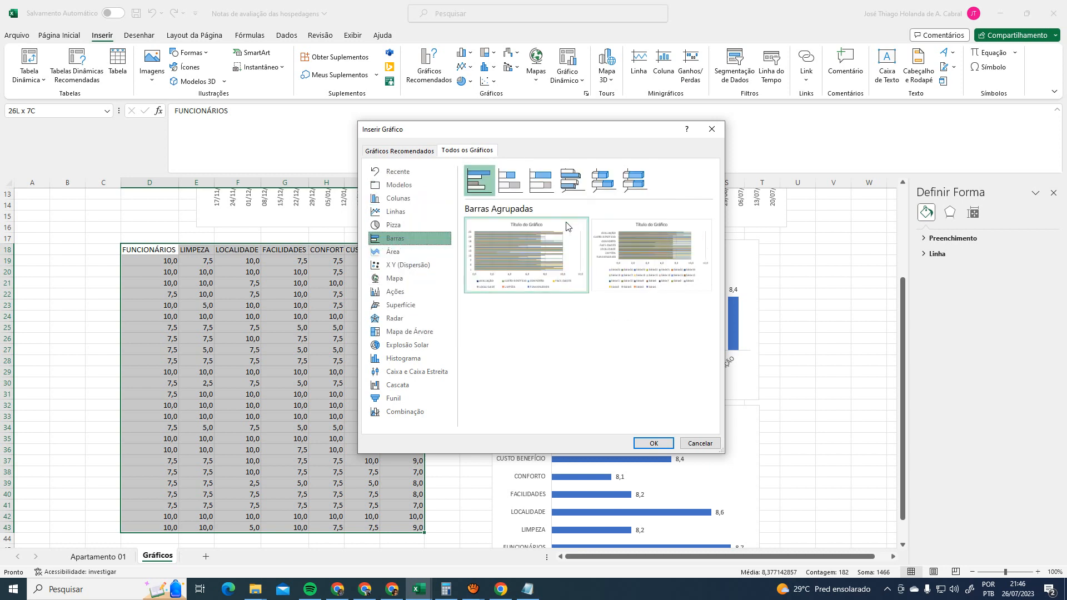
{"action": "left_click", "coordinate": [712, 130]}
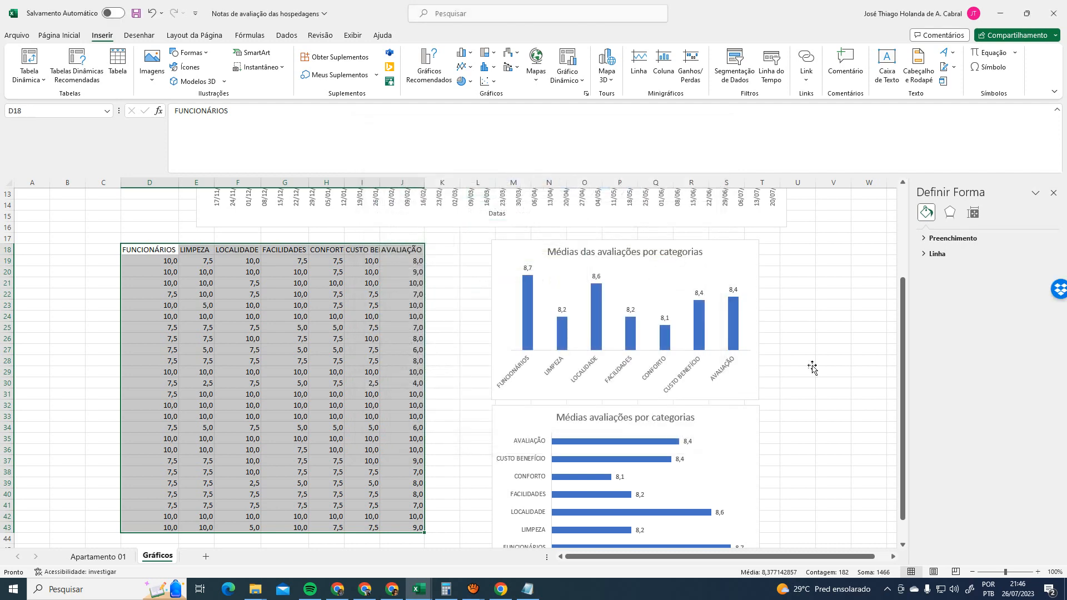
Delete the contents of the copied ratings table in D18:J43
{"action": "left_click", "coordinate": [825, 350]}
{"action": "left_click", "coordinate": [169, 251]}
{"action": "scroll", "coordinate": [393, 405], "scroll_direction": "down", "scroll_amount": 4}
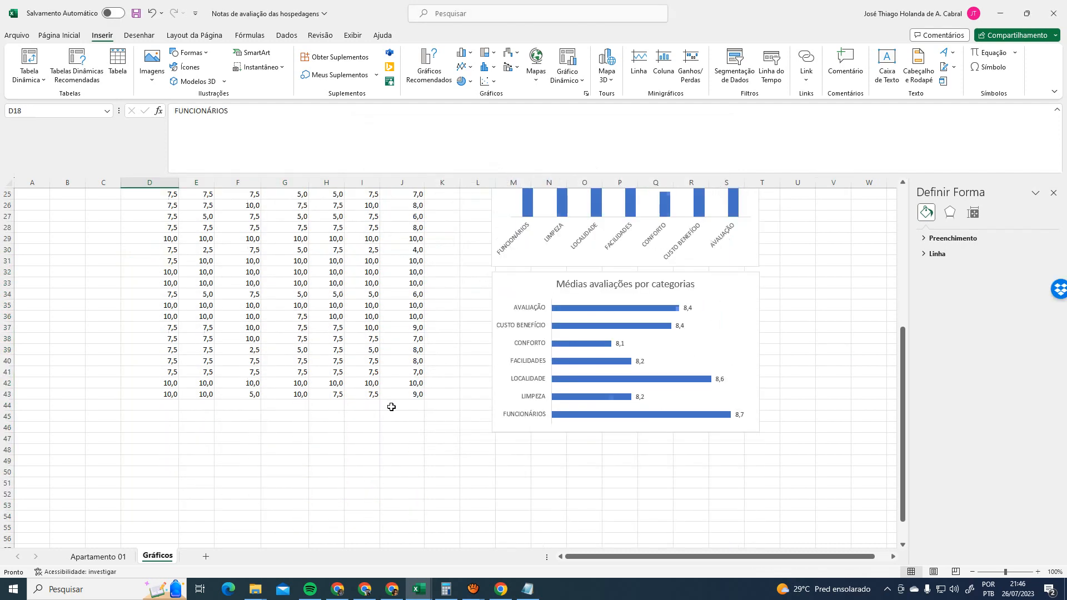
{"action": "left_click", "coordinate": [411, 397], "text": "shift"}
{"action": "scroll", "coordinate": [412, 397], "scroll_direction": "up", "scroll_amount": 8}
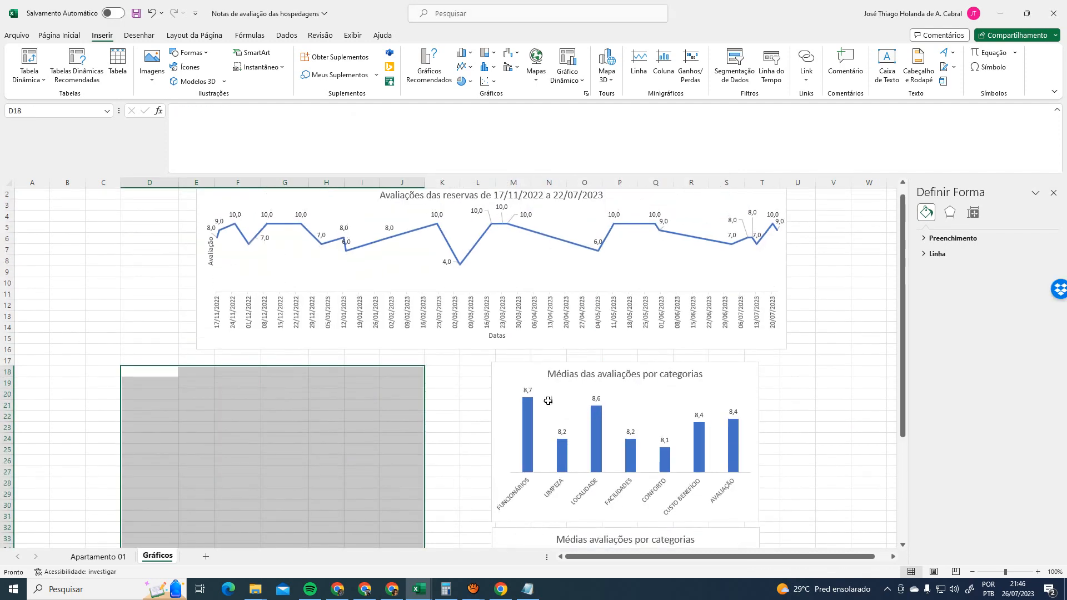
Move the column chart to start at column B around row 18, and align the line chart above it to the same column
{"action": "left_click", "coordinate": [556, 366]}
{"action": "left_click_drag", "start_coordinate": [493, 365], "coordinate": [67, 368]}
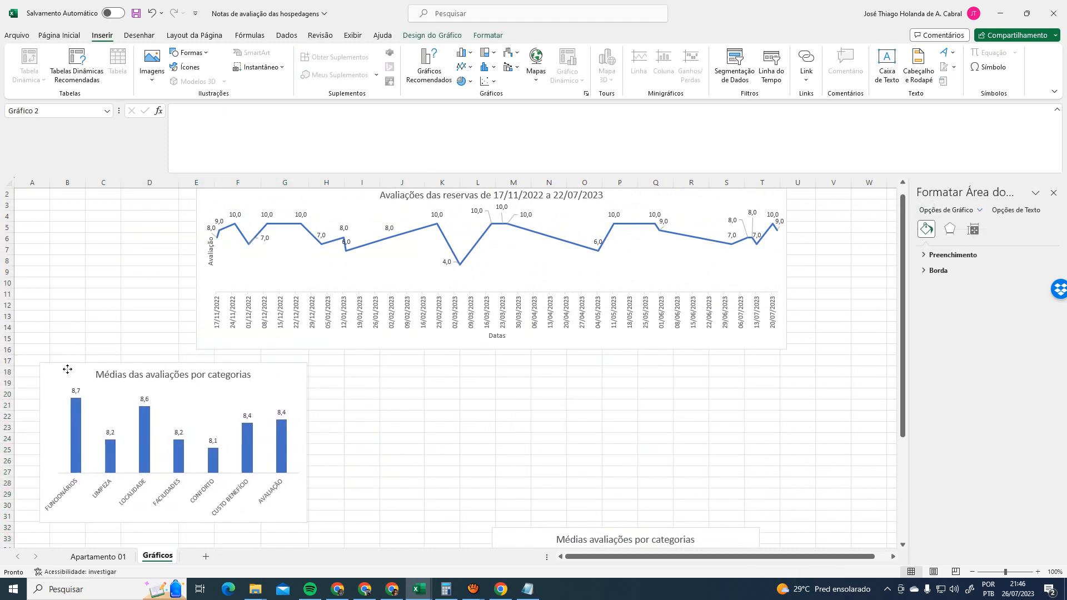
{"action": "scroll", "coordinate": [239, 205], "scroll_direction": "up", "scroll_amount": 1}
{"action": "left_click_drag", "start_coordinate": [245, 198], "coordinate": [91, 200]}
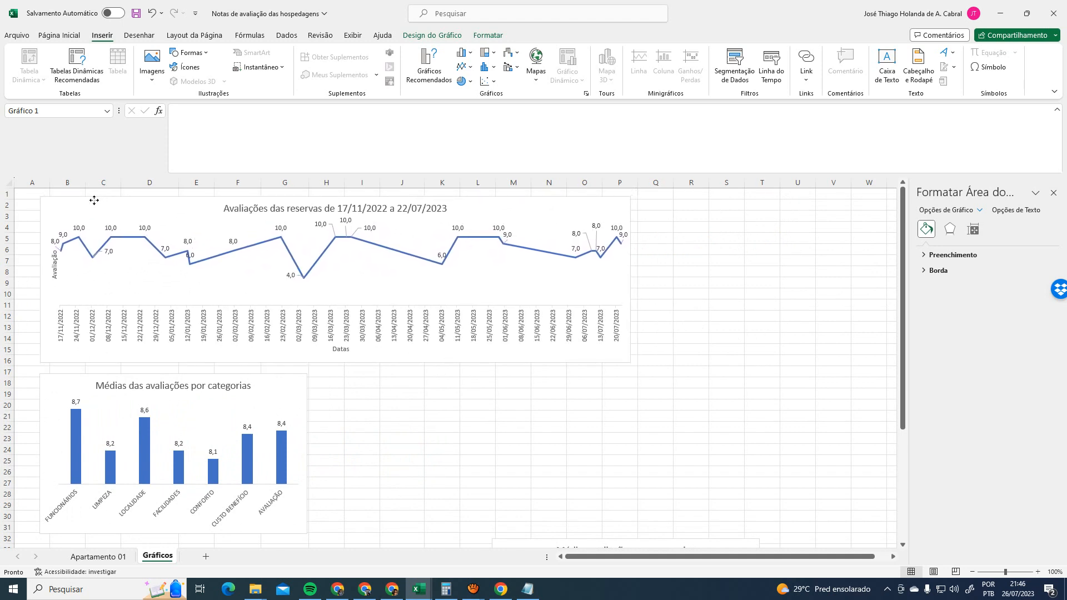
Place the horizontal bar chart beside the column chart beneath the line chart, and adjust both charts' horizontal positions slightly
{"action": "scroll", "coordinate": [507, 443], "scroll_direction": "down", "scroll_amount": 3}
{"action": "left_click_drag", "start_coordinate": [521, 459], "coordinate": [350, 296]}
{"action": "left_click", "coordinate": [389, 286]}
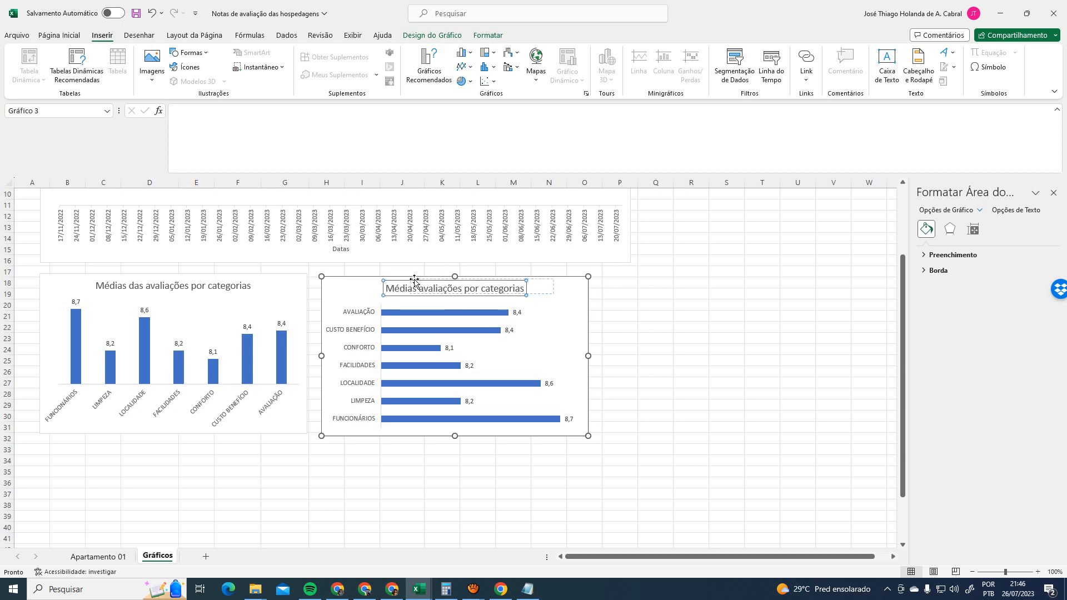
{"action": "left_click_drag", "start_coordinate": [332, 287], "coordinate": [359, 285]}
{"action": "left_click_drag", "start_coordinate": [271, 285], "coordinate": [285, 282]}
Switch to the Apartamento 01 sheet and examine the FUNCIONÁRIOS column and its average formula in L2
{"action": "left_click", "coordinate": [110, 560]}
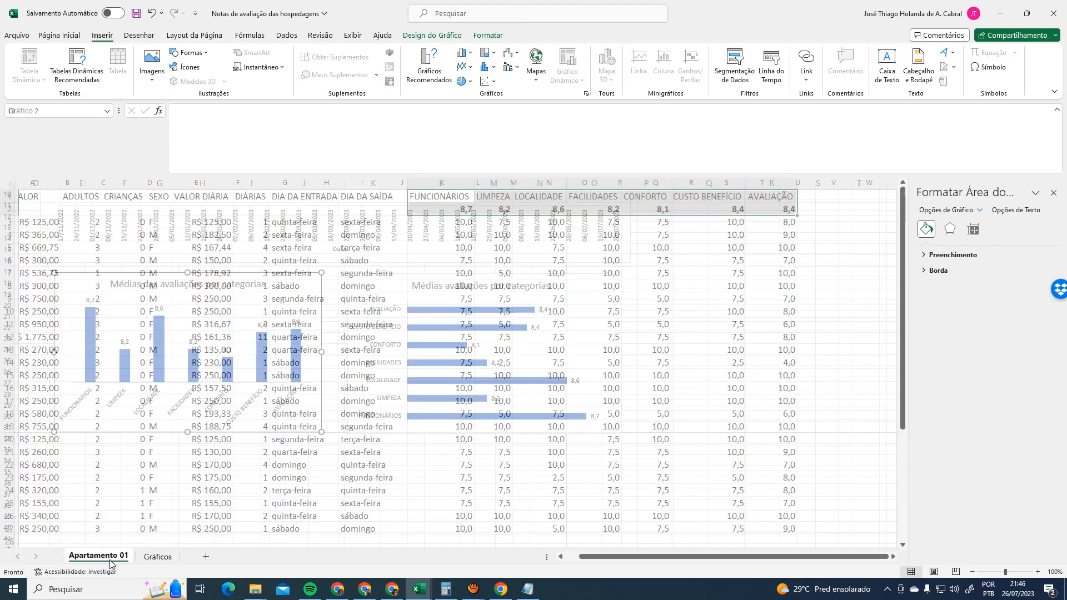
{"action": "left_click", "coordinate": [461, 211]}
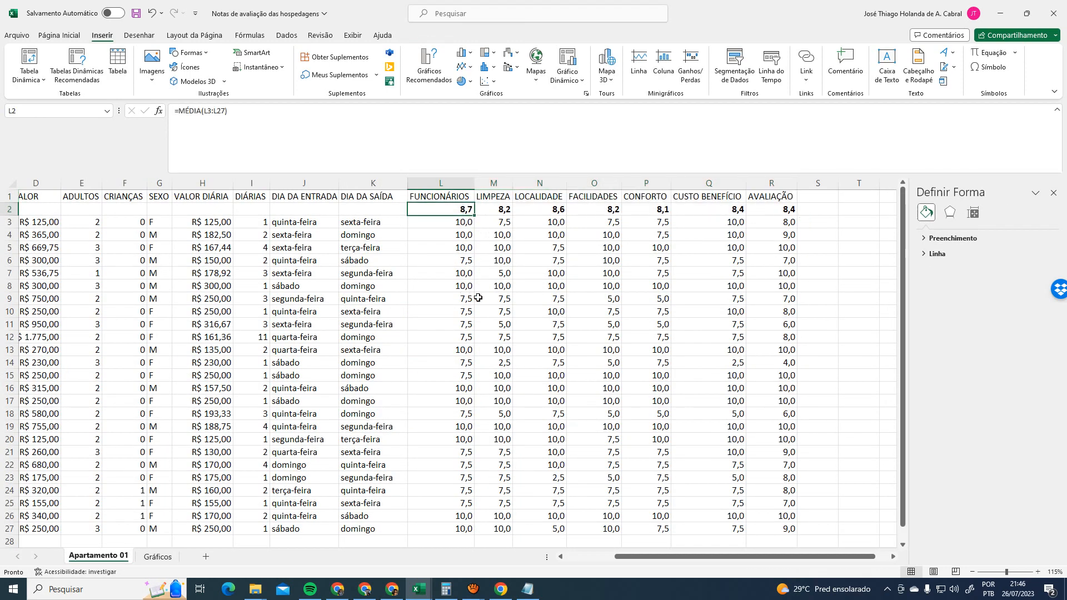
{"action": "left_click", "coordinate": [463, 178]}
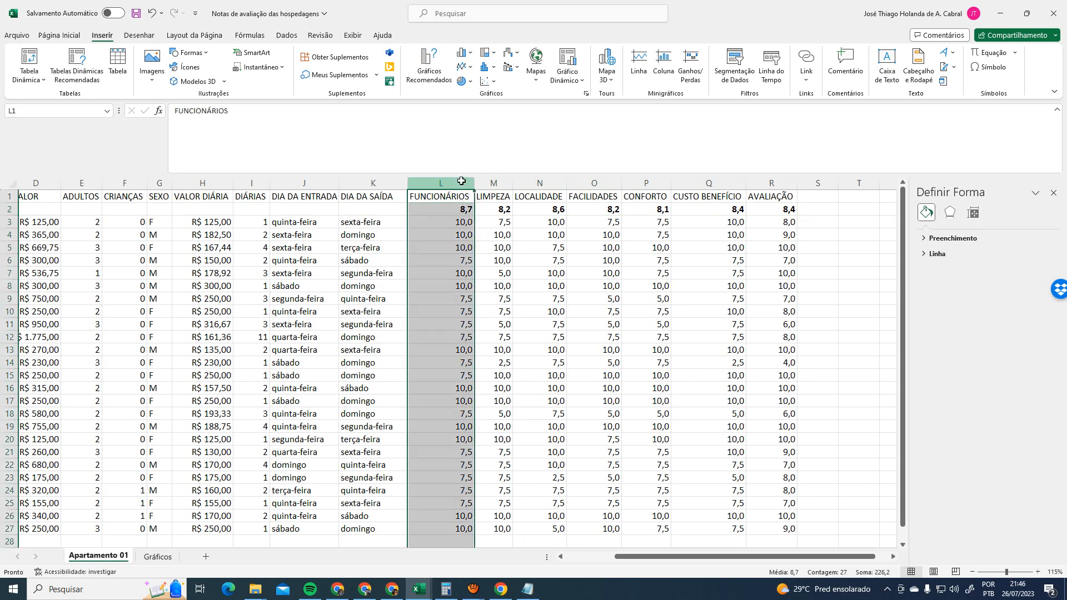
{"action": "left_click", "coordinate": [461, 198], "text": "ctrl"}
{"action": "left_click", "coordinate": [463, 211], "text": "ctrl"}
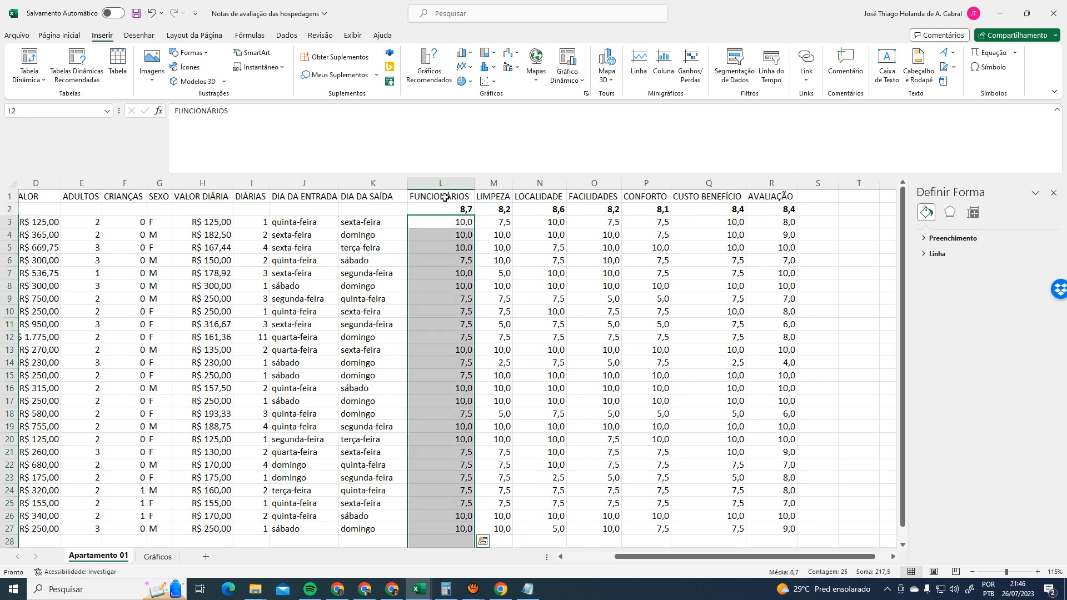
{"action": "left_click", "coordinate": [464, 213]}
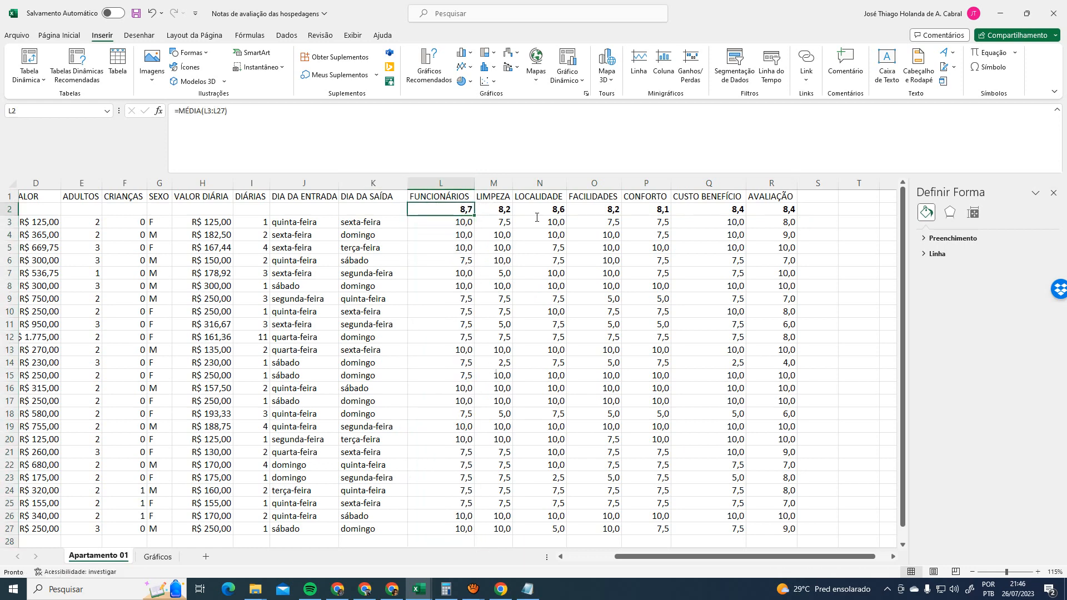
Check the FUNCIONÁRIOS ratings in L3:L27 against the average cell L2
{"action": "scroll", "coordinate": [439, 485], "scroll_direction": "down", "scroll_amount": 4}
{"action": "scroll", "coordinate": [461, 445], "scroll_direction": "up", "scroll_amount": 2}
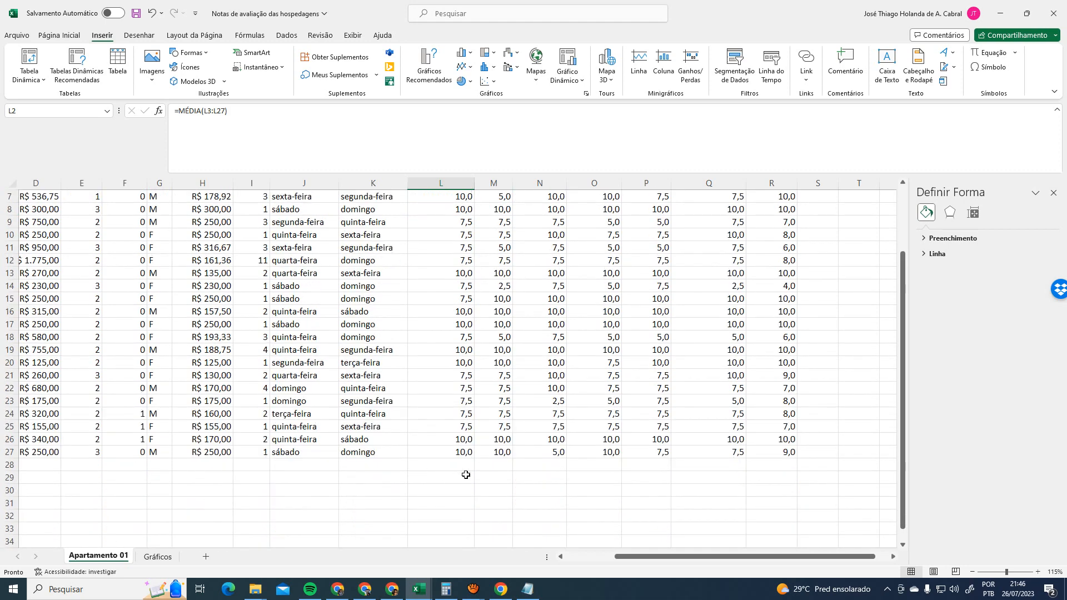
{"action": "scroll", "coordinate": [466, 475], "scroll_direction": "up", "scroll_amount": 2}
{"action": "left_click", "coordinate": [458, 226]}
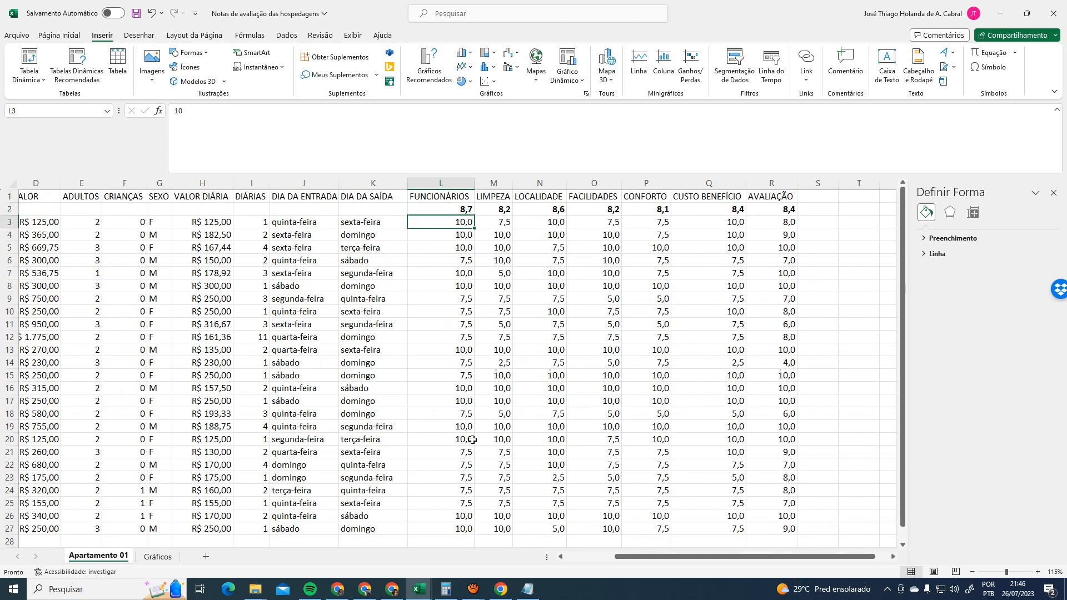
{"action": "left_click", "coordinate": [456, 531], "text": "shift"}
{"action": "scroll", "coordinate": [457, 526], "scroll_direction": "down", "scroll_amount": 1}
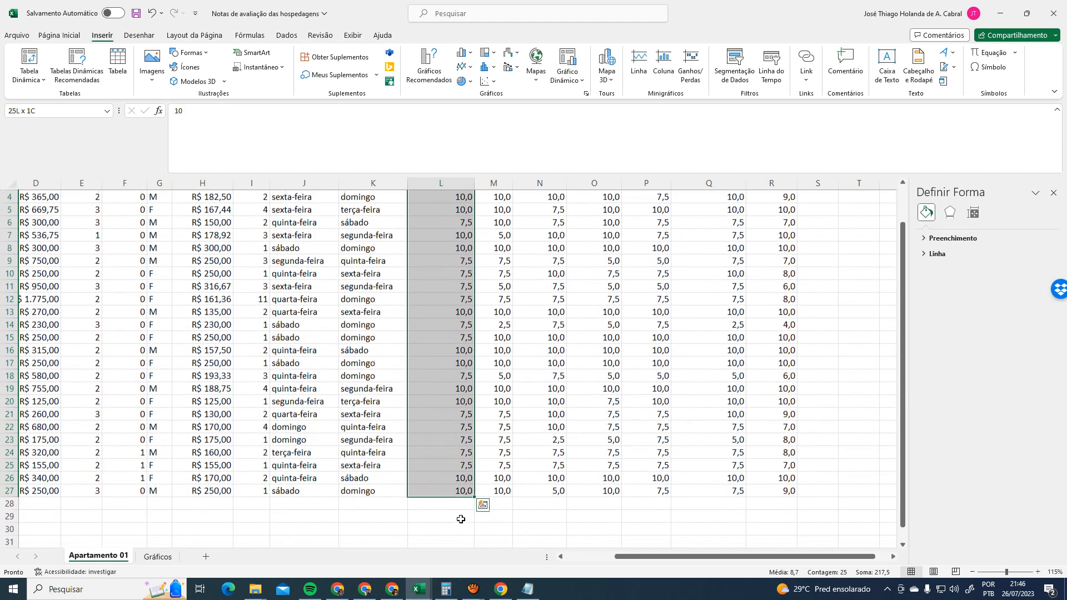
{"action": "left_click", "coordinate": [451, 501]}
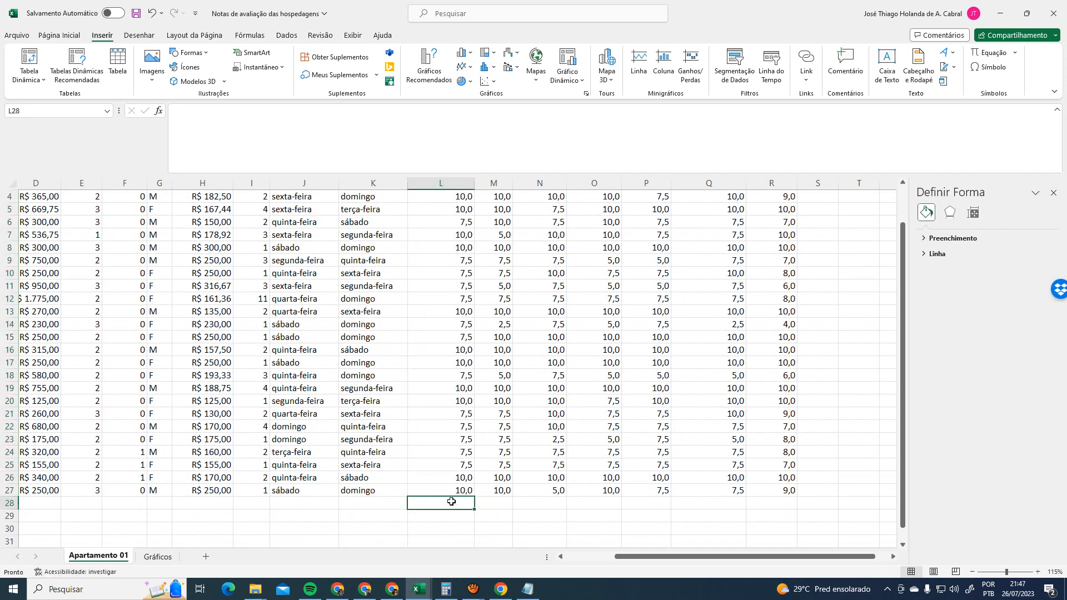
{"action": "scroll", "coordinate": [453, 502], "scroll_direction": "up", "scroll_amount": 1}
{"action": "left_click", "coordinate": [462, 206]}
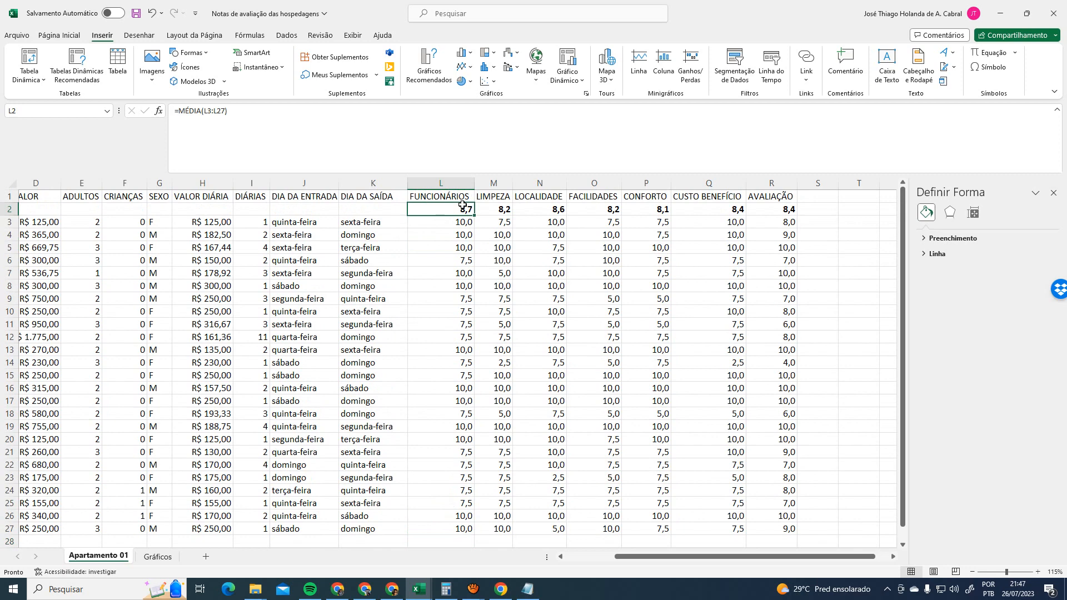
Try changing the FUNCIONÁRIOS average formula in L2 to cover the whole column, =MÉDIA(L:L)
{"action": "left_click", "coordinate": [225, 111]}
{"action": "key", "text": "Left"}
{"action": "key", "text": "Left"}
{"action": "key", "text": "Left"}
{"action": "key", "text": "Left"}
{"action": "key", "text": "BackSpace"}
{"action": "key", "text": "Right"}
{"action": "key", "text": "Right"}
{"action": "key", "text": "Delete"}
{"action": "key", "text": "Delete"}
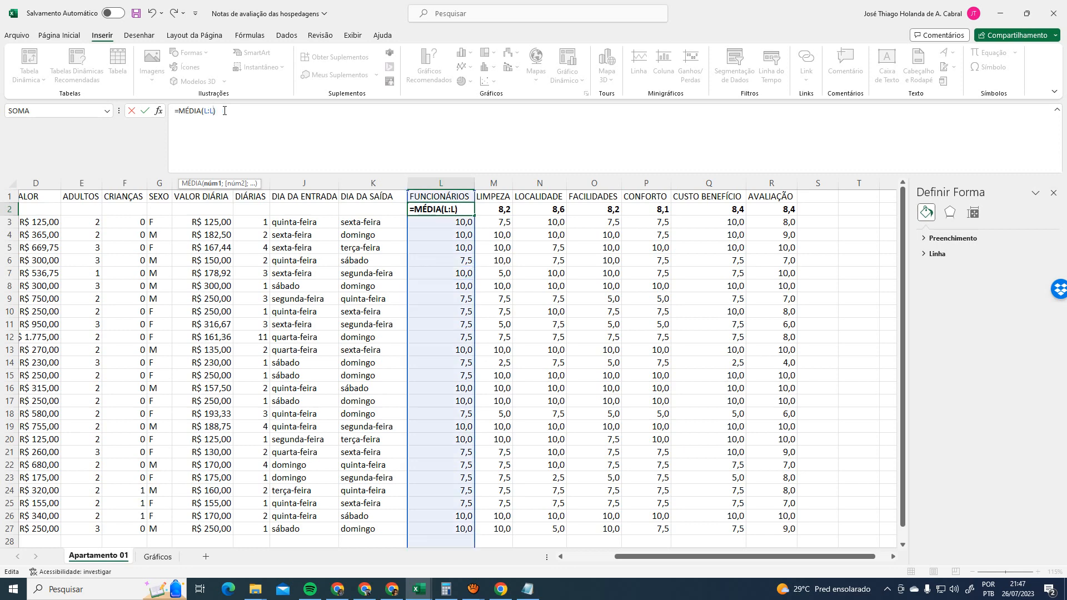
{"action": "key", "text": "Return"}
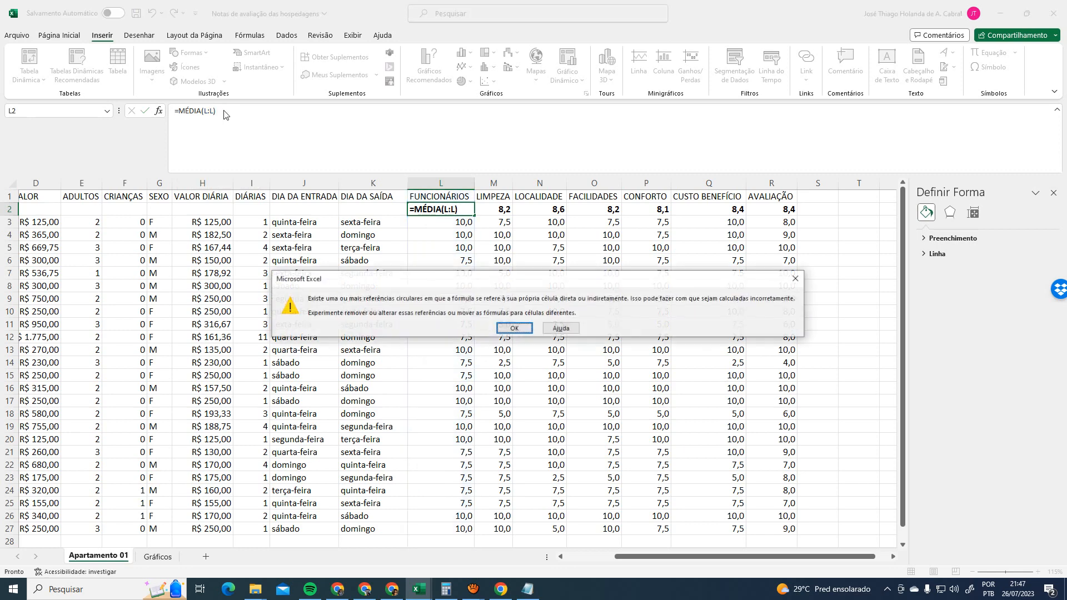
{"action": "key", "text": "Return"}
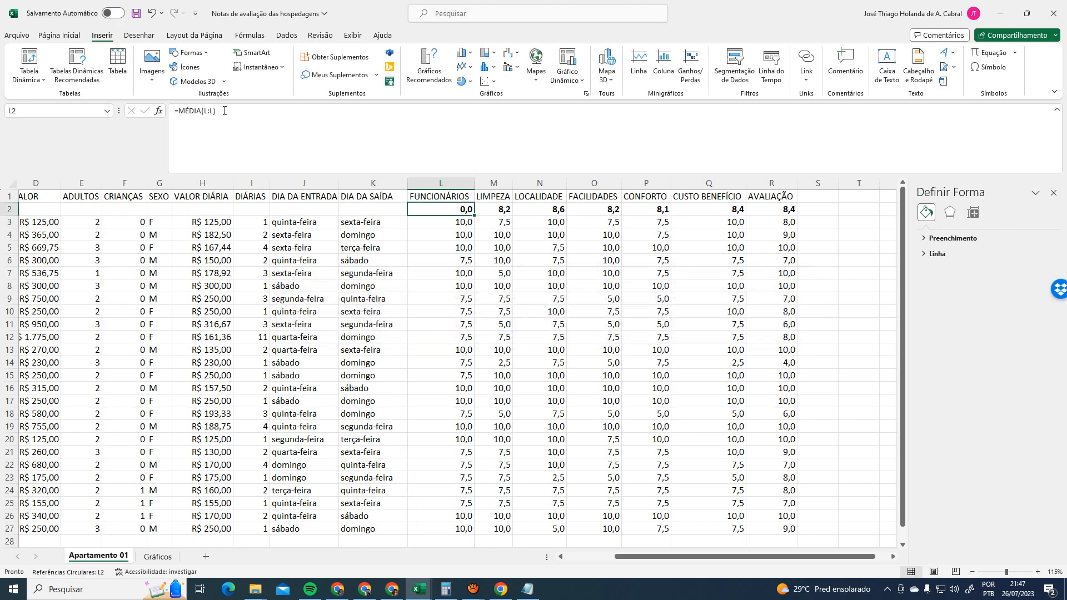
Check which cells of column L the whole-column range in L2's formula covers
{"action": "left_click", "coordinate": [246, 116]}
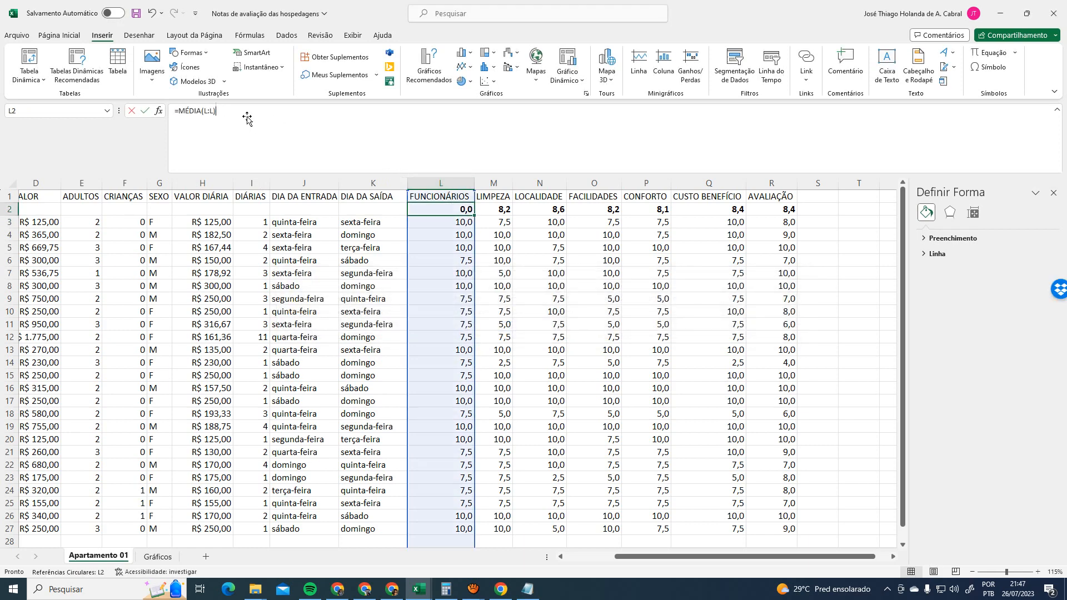
{"action": "left_click_drag", "start_coordinate": [445, 197], "coordinate": [446, 207]}
{"action": "left_click", "coordinate": [443, 187]}
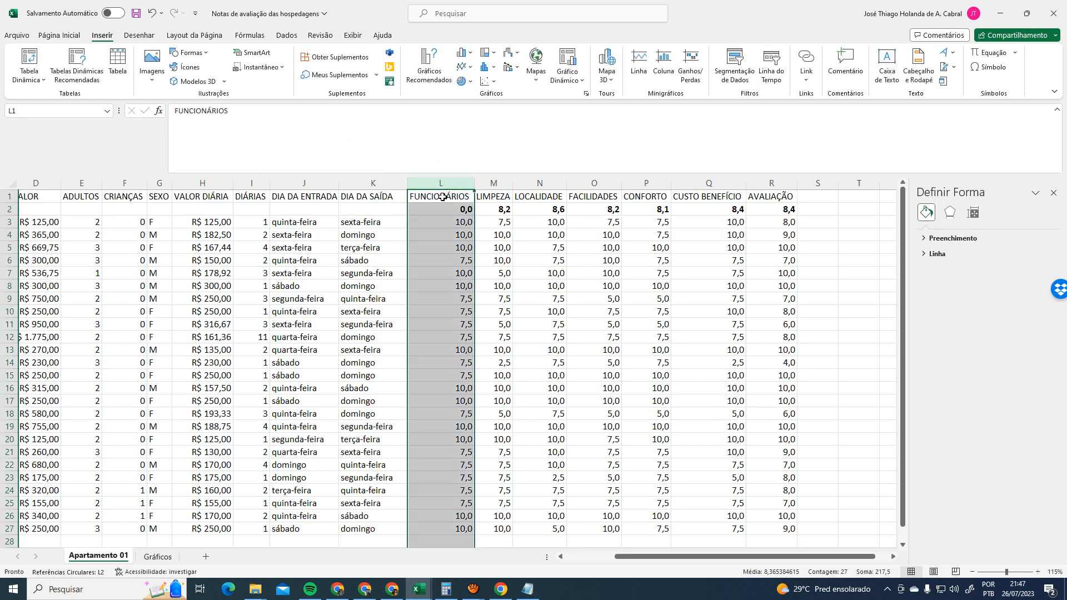
{"action": "left_click", "coordinate": [253, 117]}
{"action": "left_click", "coordinate": [447, 209]}
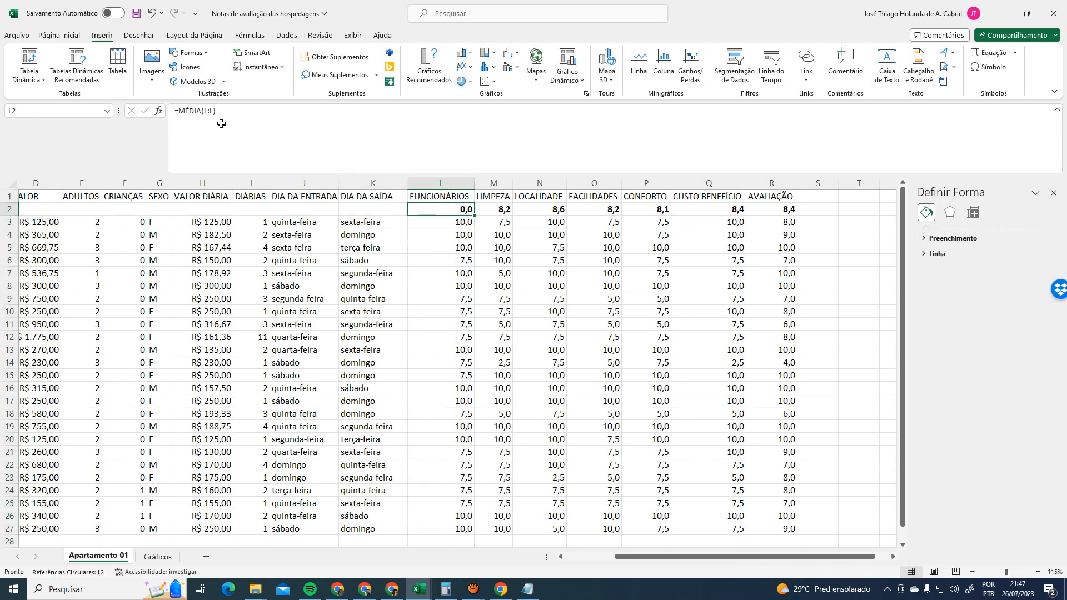
Try rewriting the average in L2 with the heading cell as a second argument, =MÉDIA(L:L;L1)
{"action": "left_click", "coordinate": [238, 111]}
{"action": "key", "text": "BackSpace"}
{"action": "key", "text": "BackSpace"}
{"action": "key", "text": "BackSpace"}
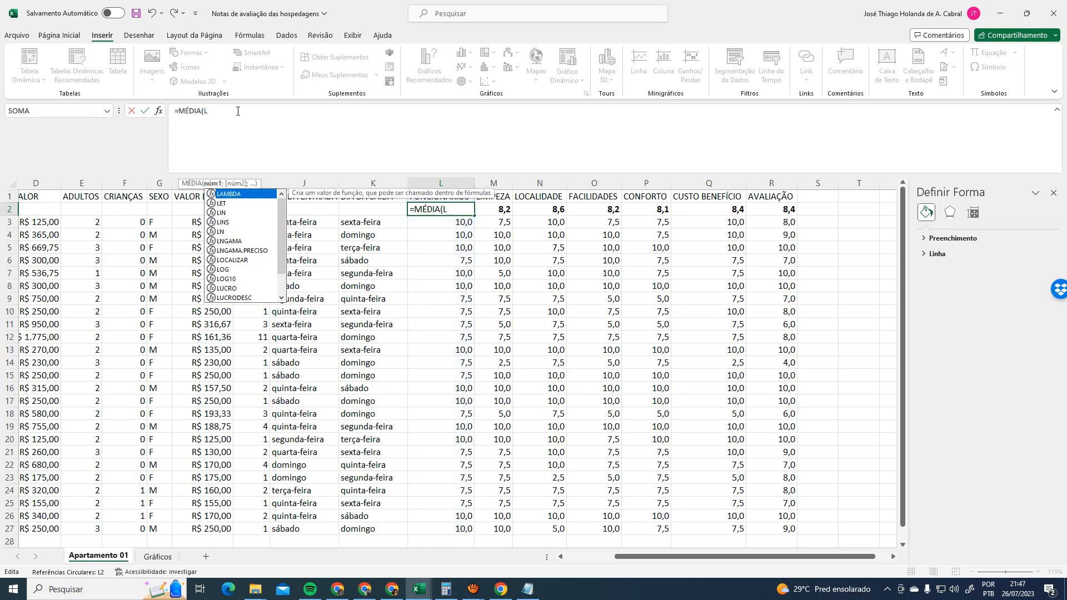
{"action": "key", "text": "BackSpace"}
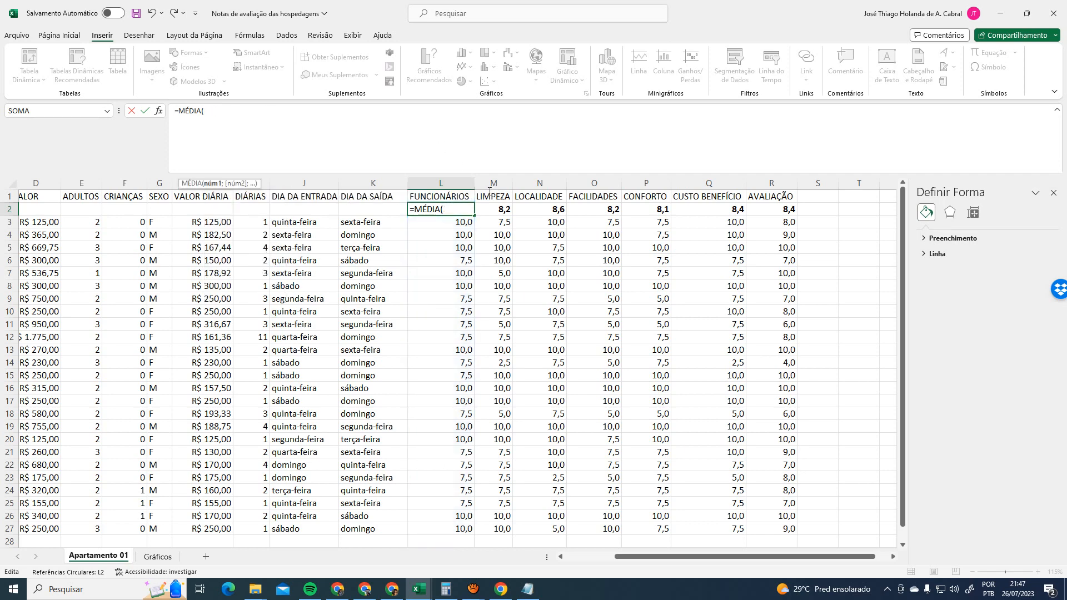
{"action": "left_click", "coordinate": [449, 183]}
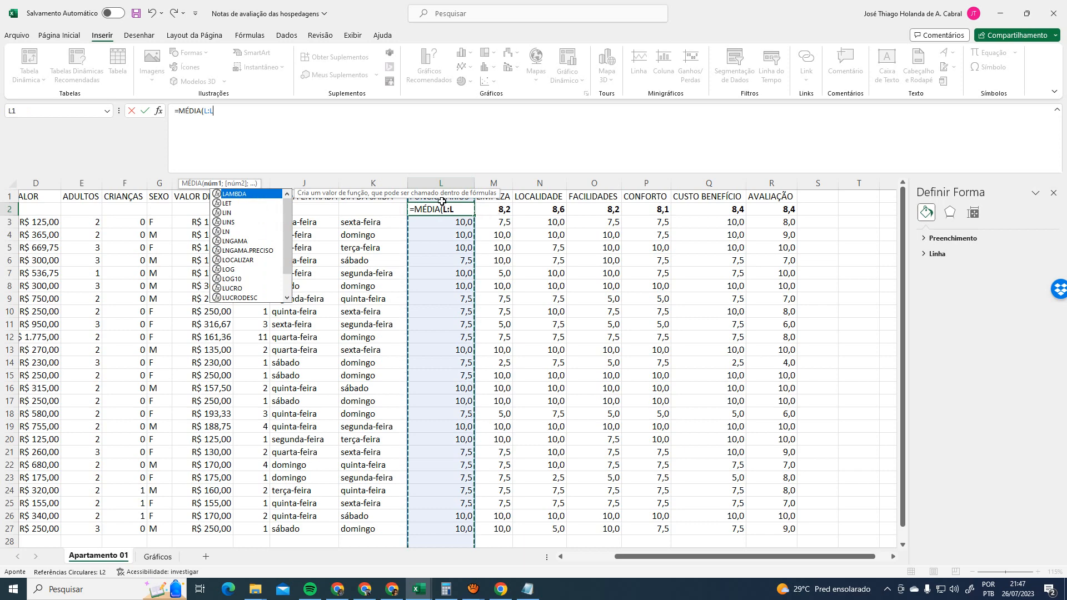
{"action": "type", "text": ";"}
{"action": "left_click", "coordinate": [442, 199]}
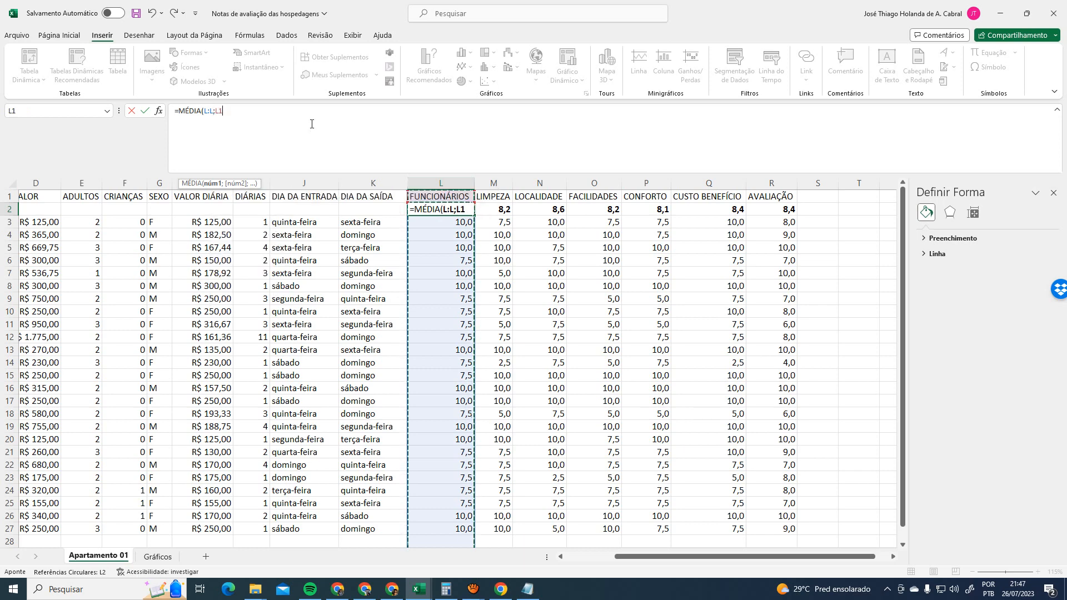
{"action": "type", "text": ")"}
{"action": "key", "text": "ctrl+Return"}
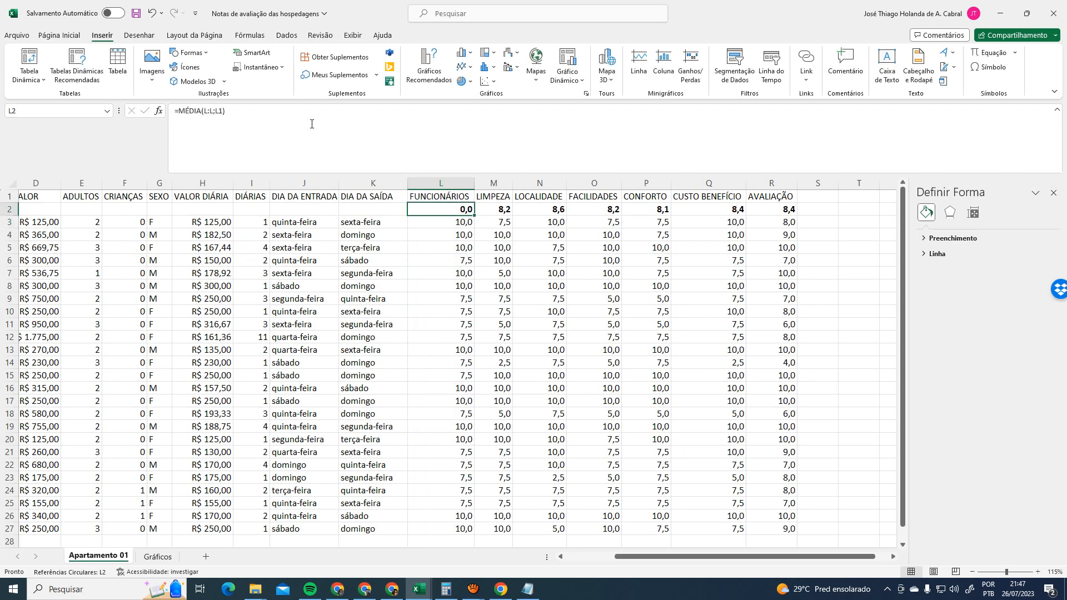
Examine column L's selection with and without the average cell L2
{"action": "left_click", "coordinate": [449, 177]}
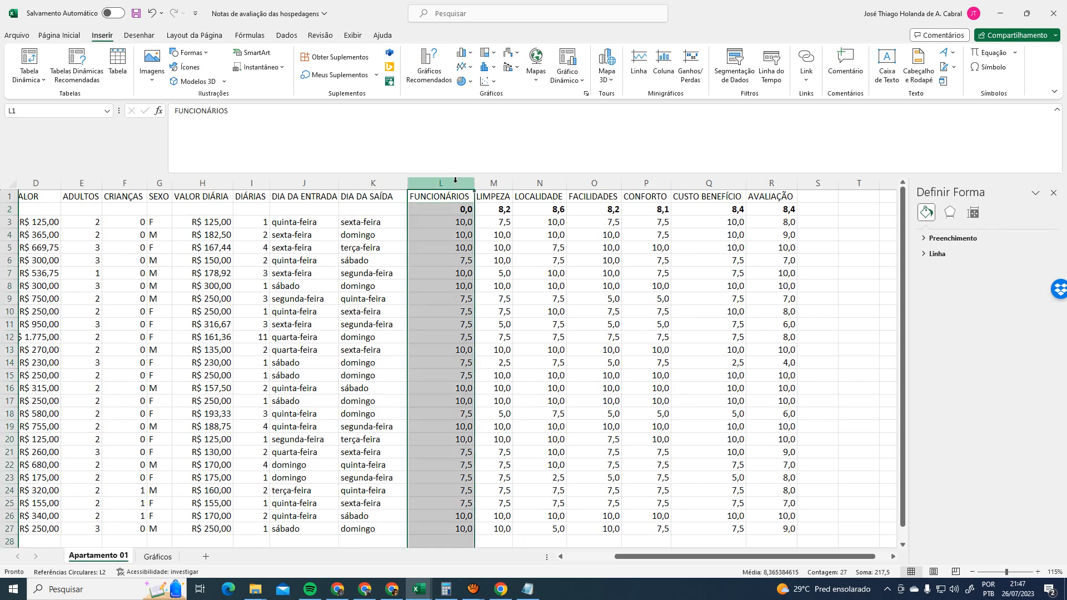
{"action": "left_click", "coordinate": [456, 210]}
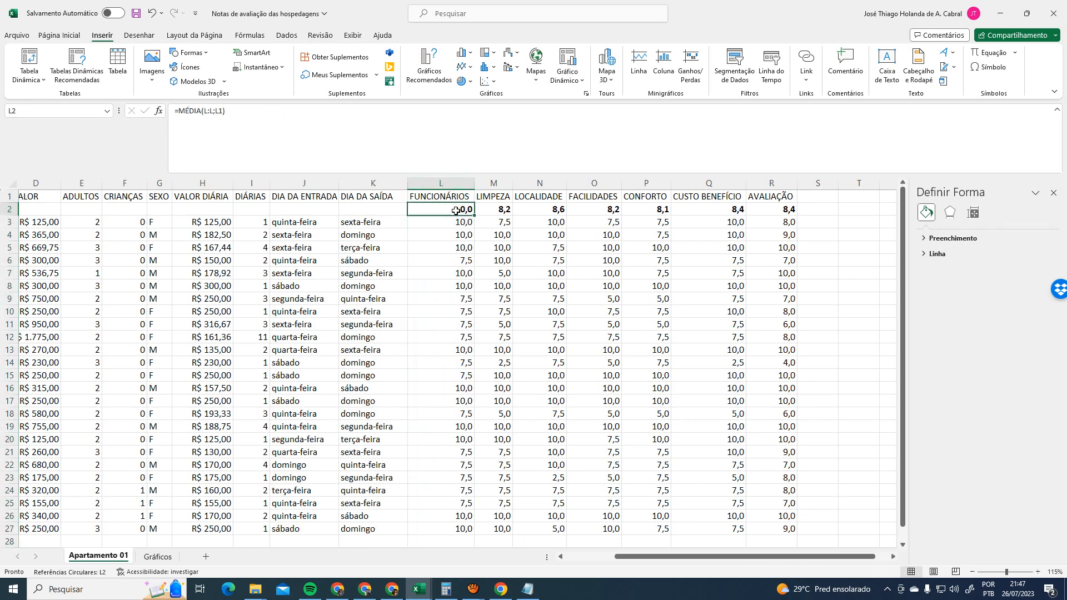
{"action": "left_click", "coordinate": [435, 182]}
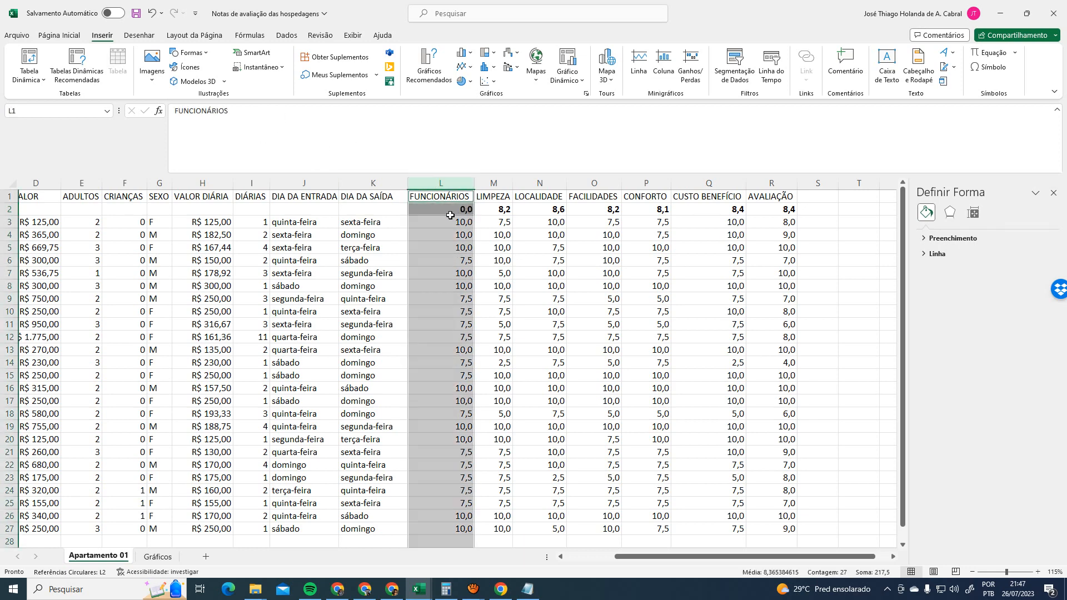
{"action": "left_click", "coordinate": [453, 209], "text": "ctrl"}
{"action": "left_click", "coordinate": [454, 210]}
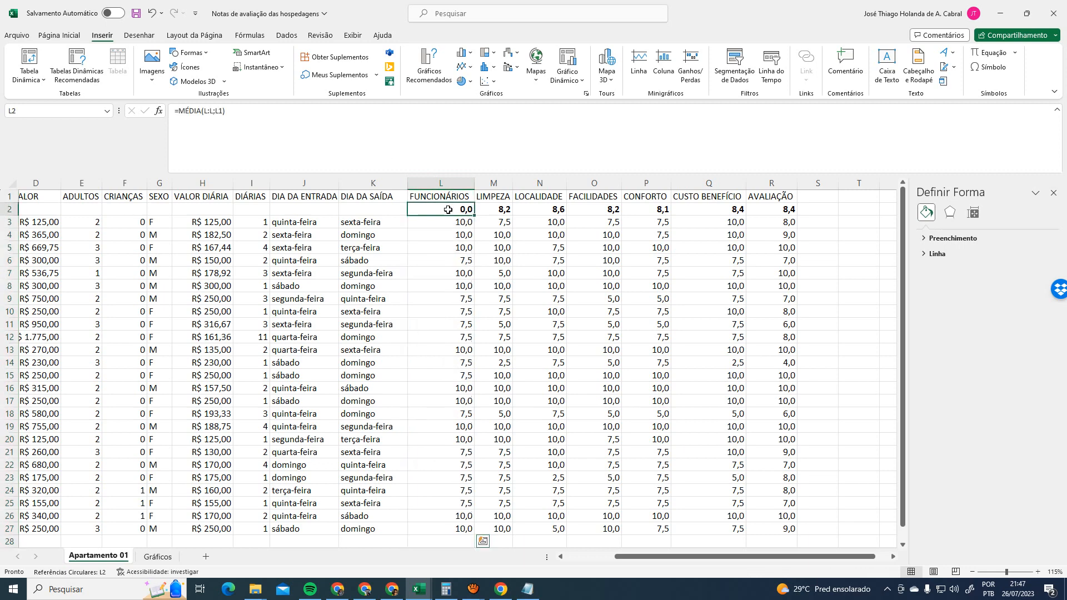
Try extending the average formula in L2 to =MÉDIA(L:L;L1;L2)
{"action": "left_click", "coordinate": [264, 127]}
{"action": "key", "text": "BackSpace"}
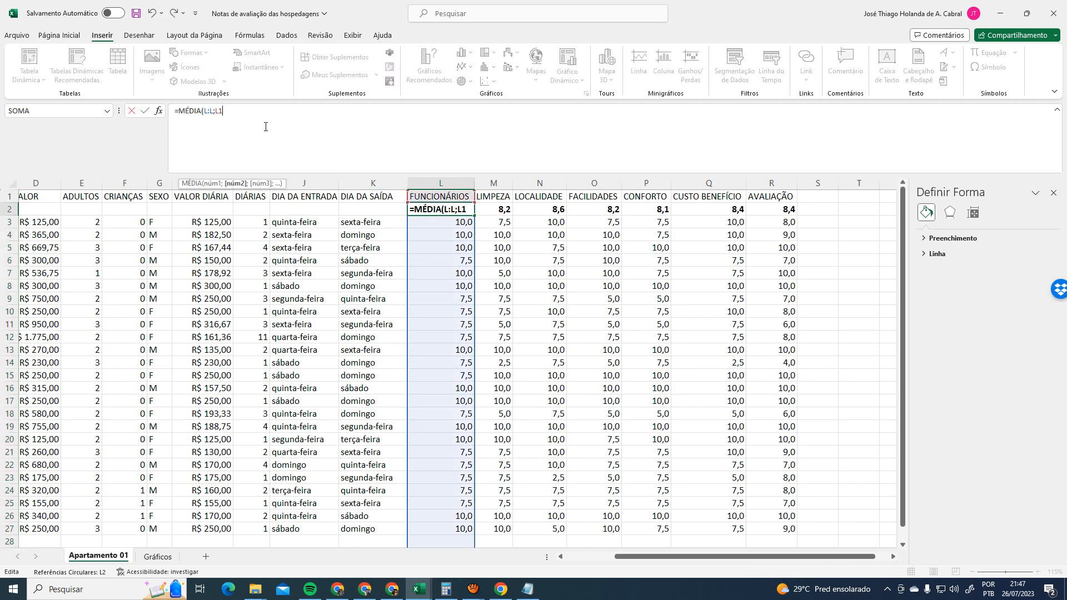
{"action": "type", "text": ";L2)"}
{"action": "key", "text": "Return"}
{"action": "key", "text": "Up"}
{"action": "key", "text": "Up"}
{"action": "key", "text": "Down"}
{"action": "key", "text": "Up"}
{"action": "key", "text": "Down"}
{"action": "key", "text": "Down"}
{"action": "key", "text": "Up"}
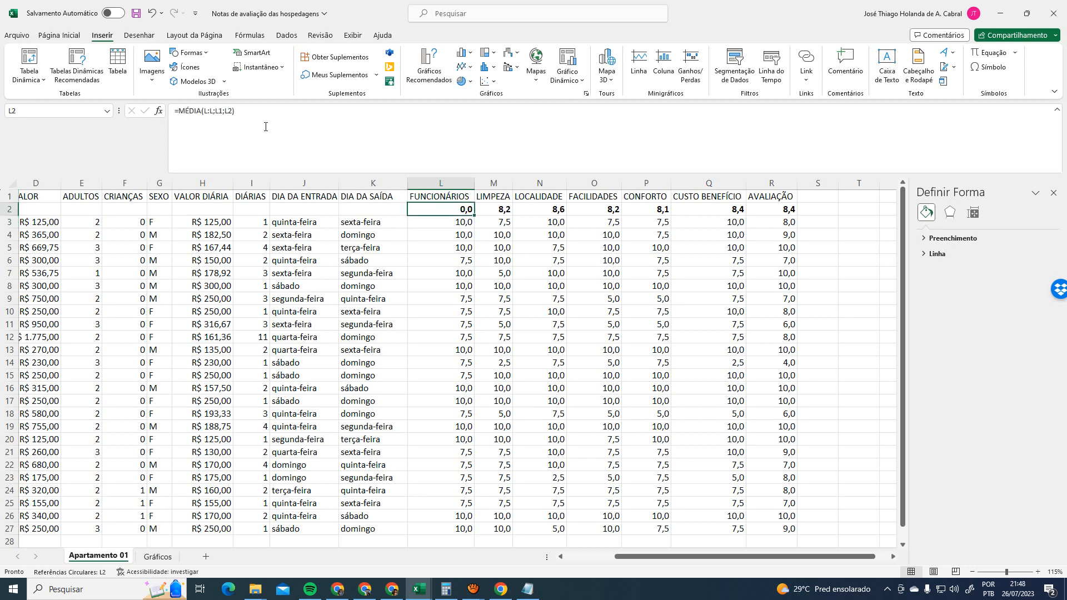
{"action": "left_click", "coordinate": [236, 115]}
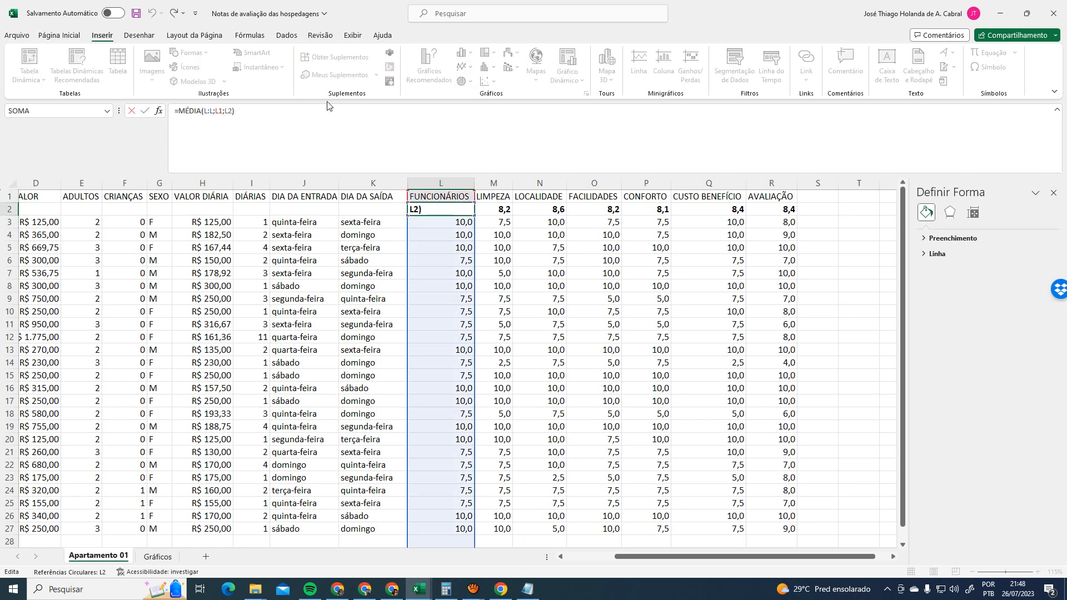
{"action": "key", "text": "BackSpace"}
{"action": "key", "text": "BackSpace"}
{"action": "key", "text": "BackSpace"}
{"action": "key", "text": "BackSpace"}
{"action": "key", "text": "BackSpace"}
{"action": "key", "text": "BackSpace"}
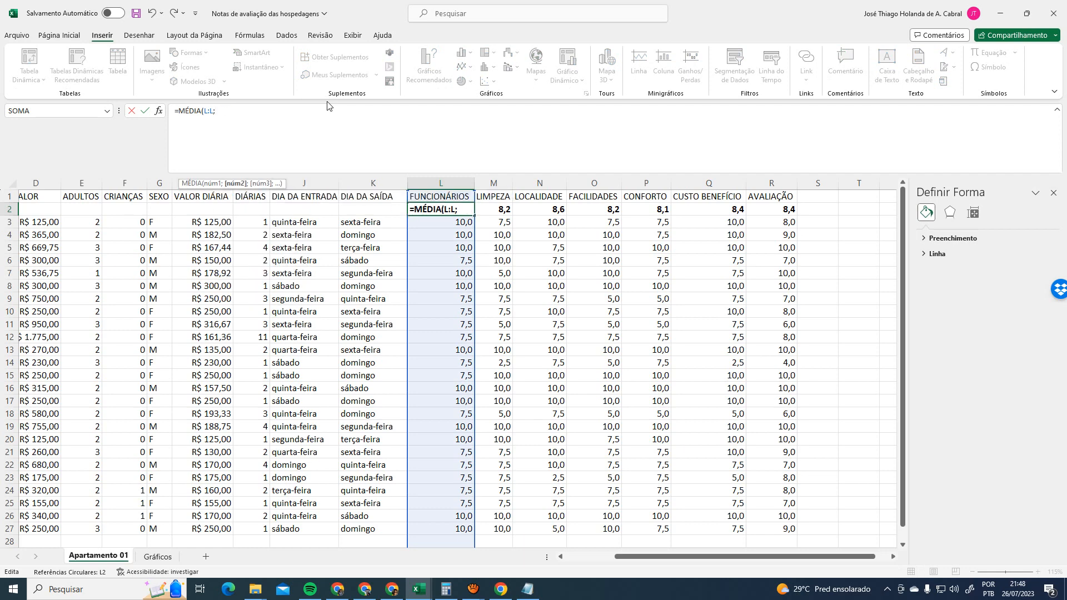
{"action": "key", "text": "BackSpace"}
{"action": "key", "text": "BackSpace"}
{"action": "key", "text": "BackSpace"}
{"action": "key", "text": "Return"}
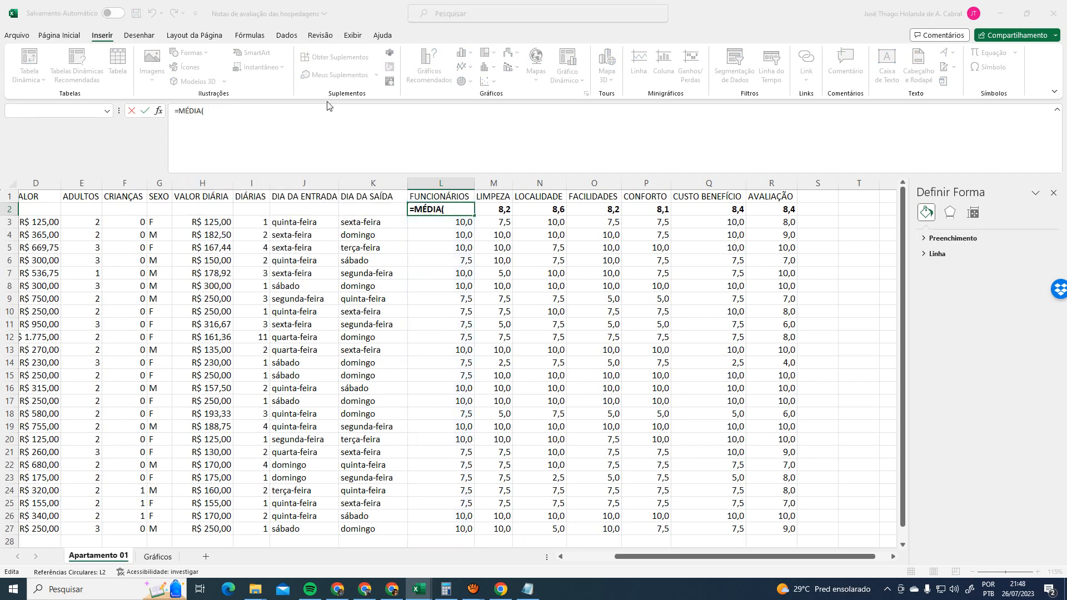
{"action": "key", "text": "Return"}
{"action": "key", "text": "Escape"}
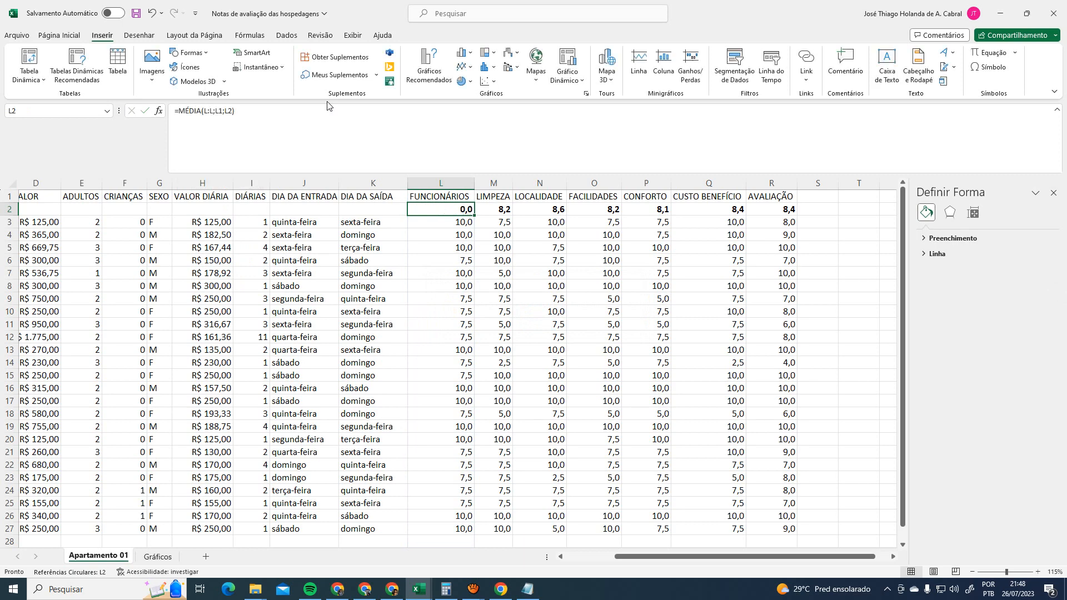
Undo the formula changes in L2 to restore =MÉDIA(L3:L27), and recheck the cell
{"action": "key", "text": "ctrl+z"}
{"action": "key", "text": "ctrl+z"}
{"action": "key", "text": "ctrl+z"}
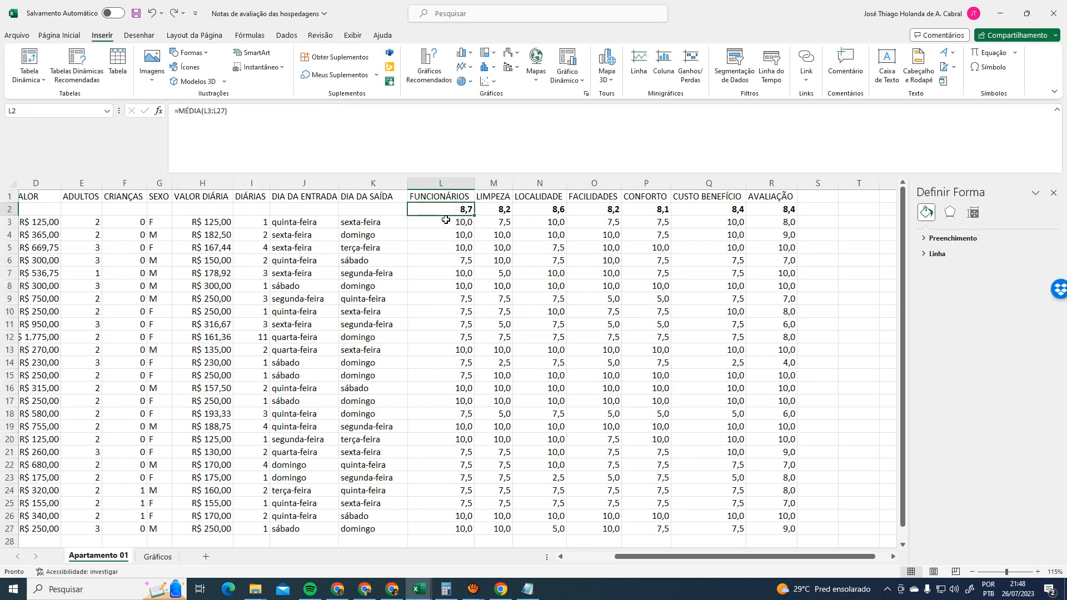
{"action": "left_click", "coordinate": [446, 225]}
{"action": "left_click", "coordinate": [462, 210]}
{"action": "left_click", "coordinate": [328, 314]}
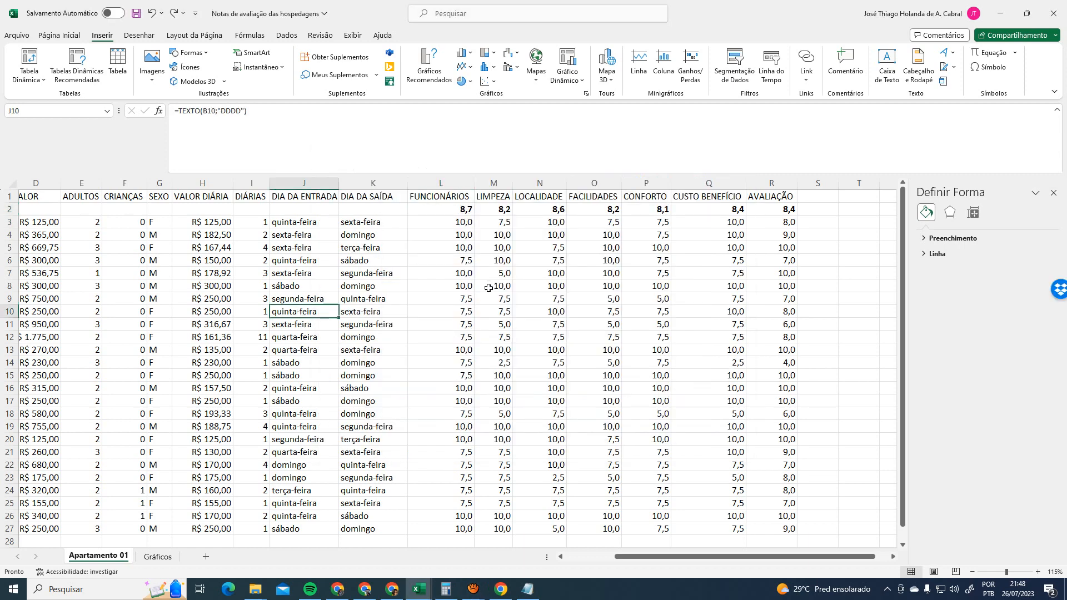
{"action": "left_click", "coordinate": [452, 199]}
{"action": "left_click", "coordinate": [461, 212]}
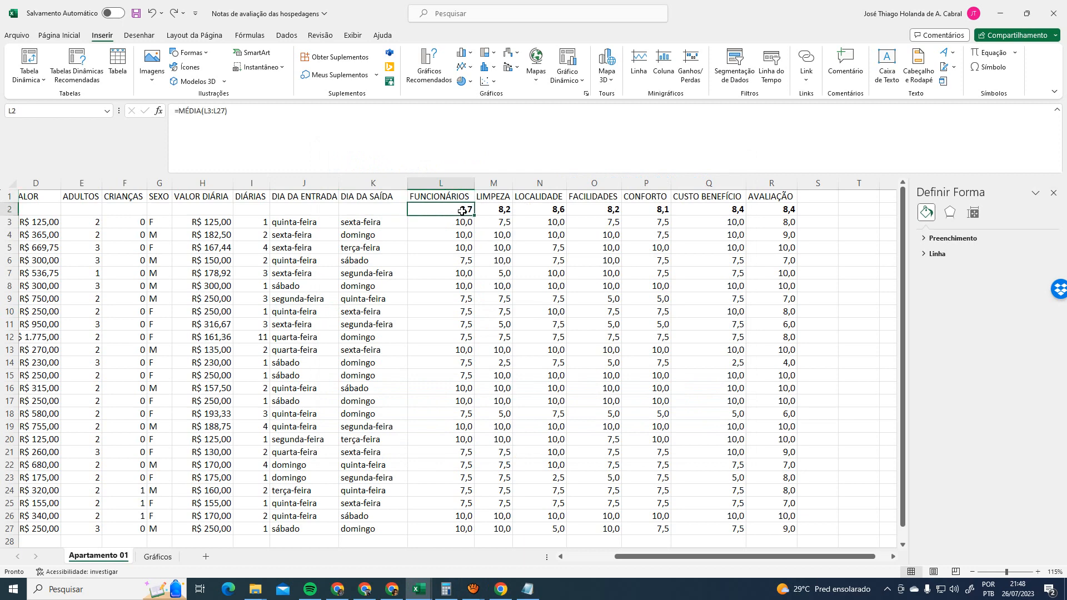
Switch to the Google Meet call to read the chat messages, and return to the Excel workbook
{"action": "left_click", "coordinate": [365, 590]}
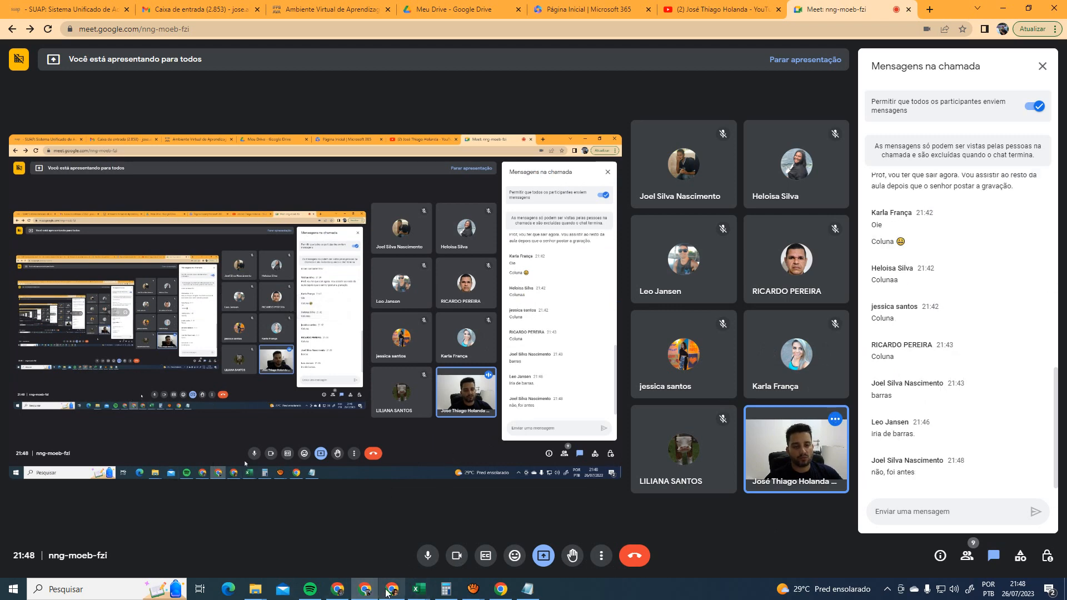
{"action": "mouse_move", "coordinate": [415, 592]}
{"action": "left_click", "coordinate": [489, 542]}
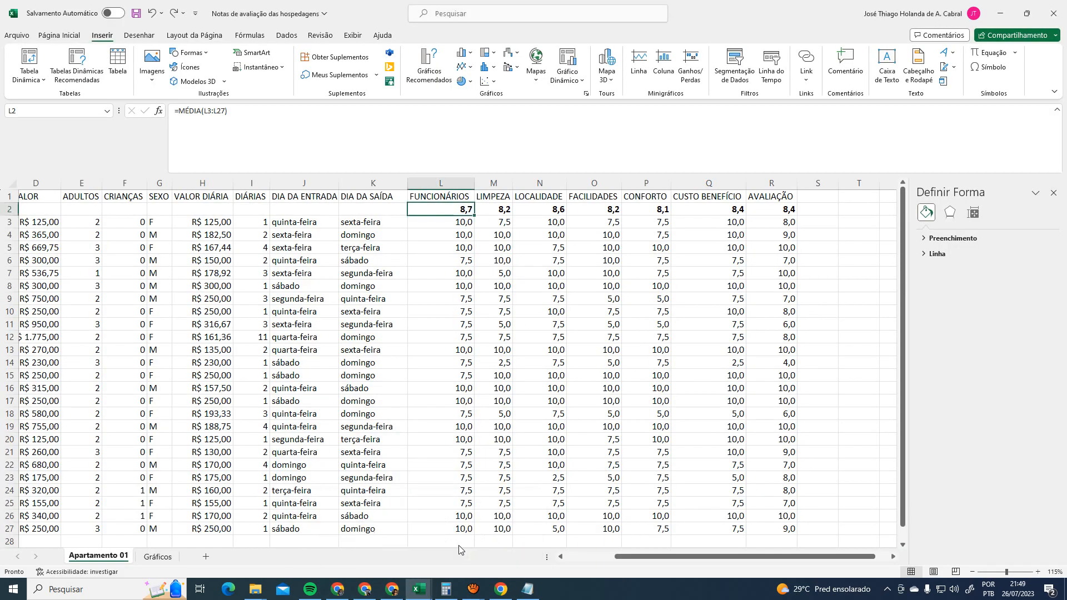
Copy the category headings in L1:R1 and paste them transposed as a vertical list starting at U2
{"action": "left_click", "coordinate": [821, 209]}
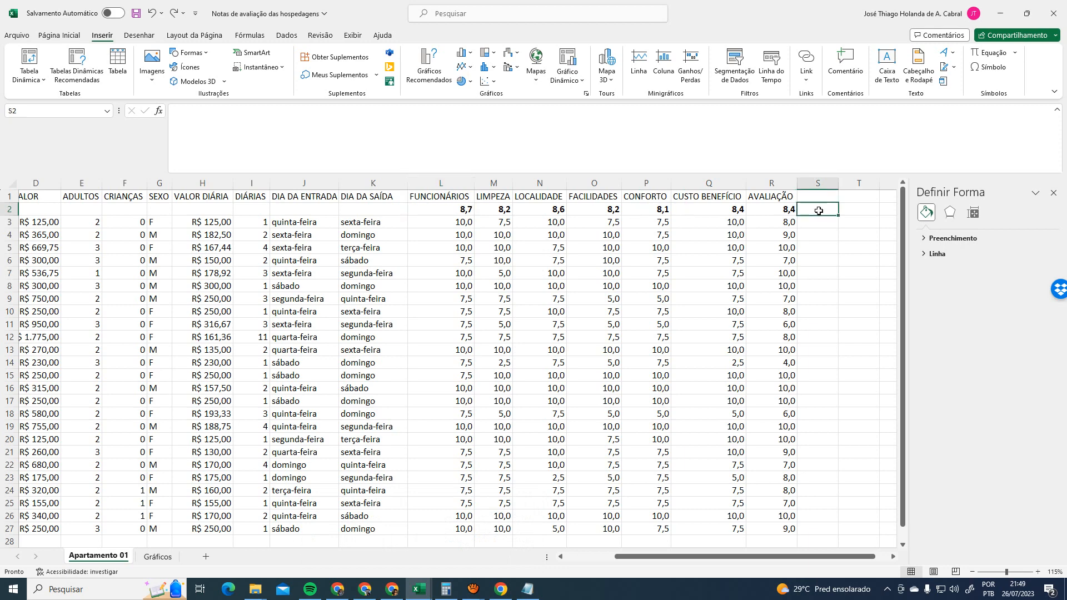
{"action": "left_click", "coordinate": [766, 197], "text": "shift"}
{"action": "left_click_drag", "start_coordinate": [748, 557], "coordinate": [765, 563]}
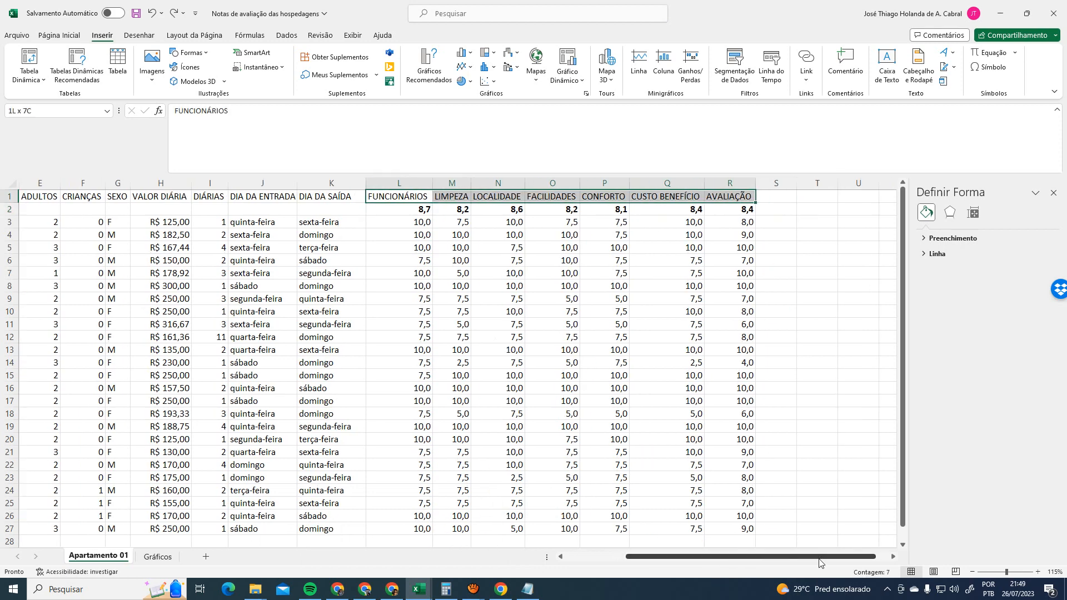
{"action": "left_click", "coordinate": [895, 557]}
{"action": "left_click", "coordinate": [895, 557]}
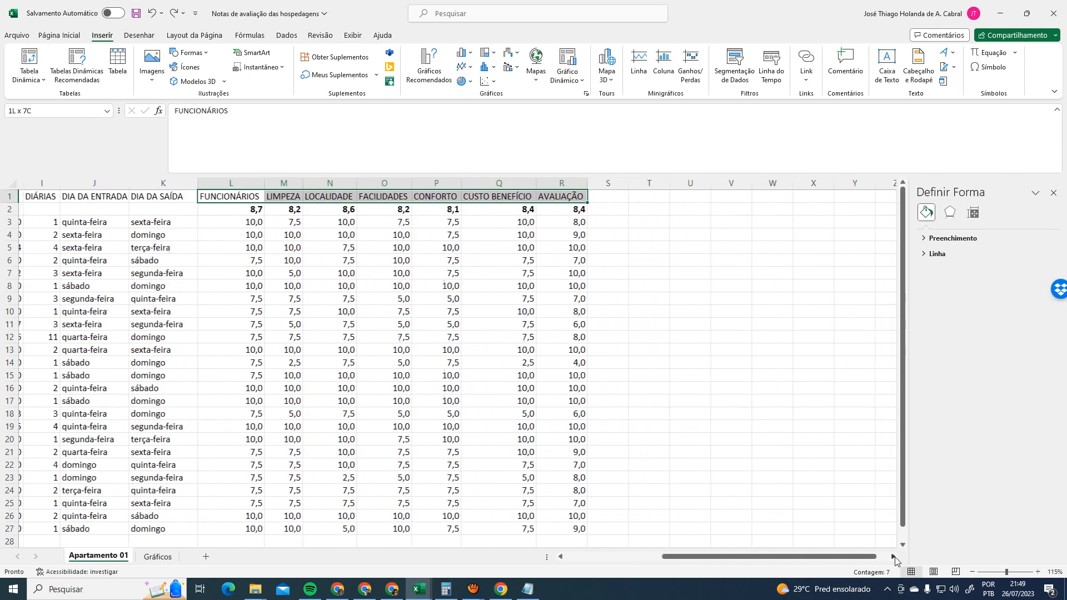
{"action": "key", "text": "ctrl+c"}
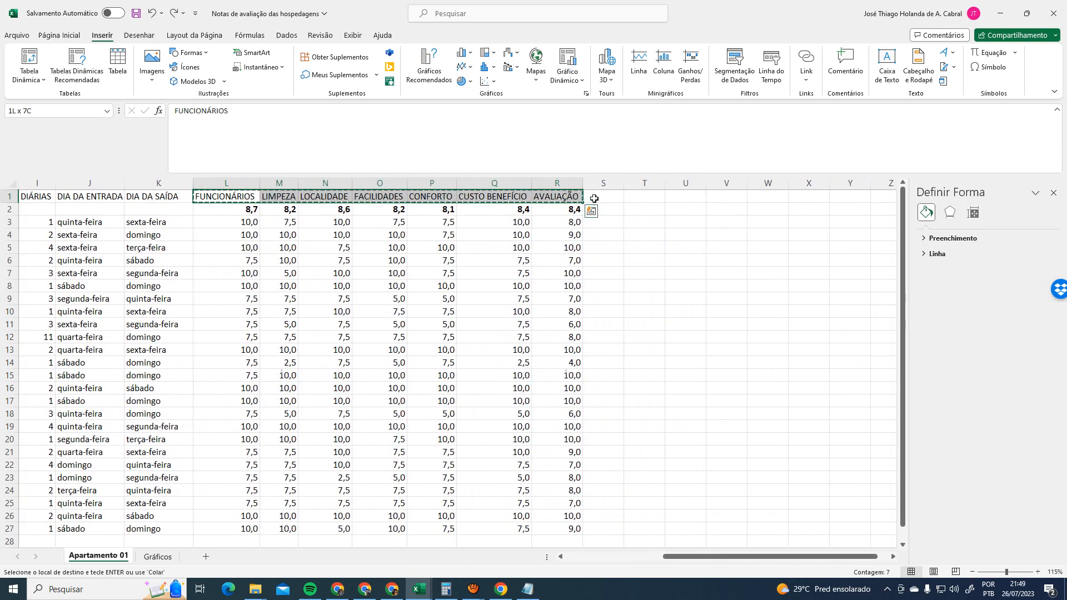
{"action": "left_click", "coordinate": [685, 207]}
{"action": "left_click", "coordinate": [59, 35]}
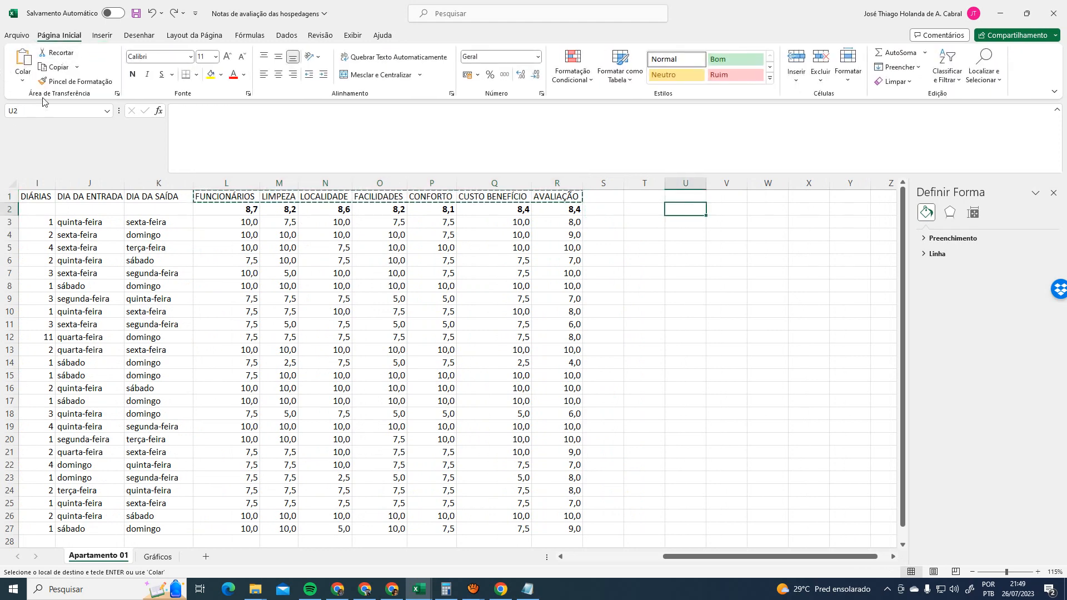
{"action": "left_click", "coordinate": [23, 80]}
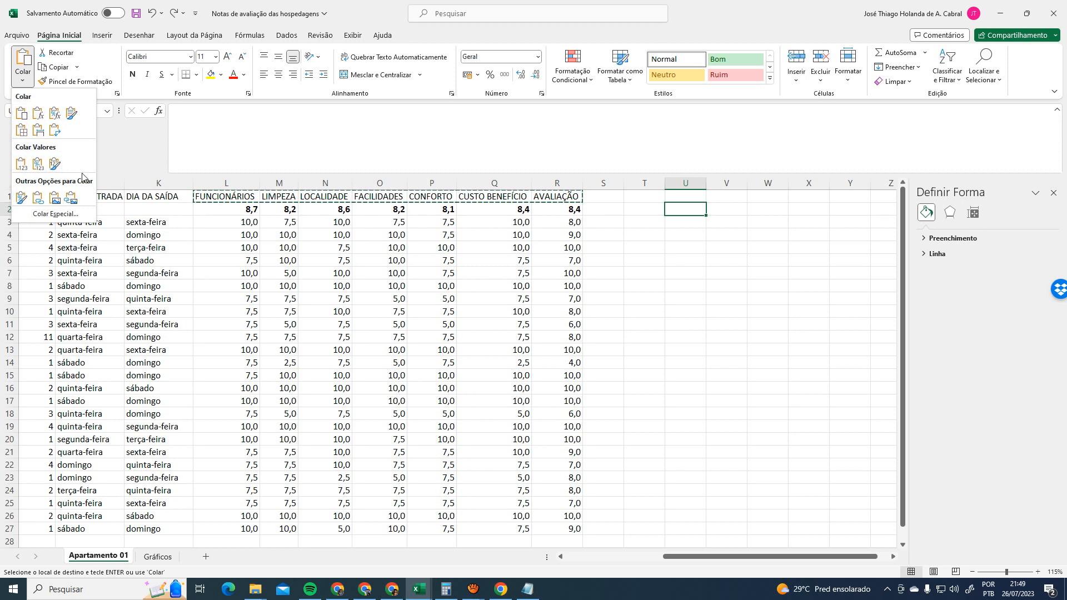
{"action": "left_click", "coordinate": [54, 131]}
Fit the width of column U to the pasted category names
{"action": "left_click", "coordinate": [696, 238]}
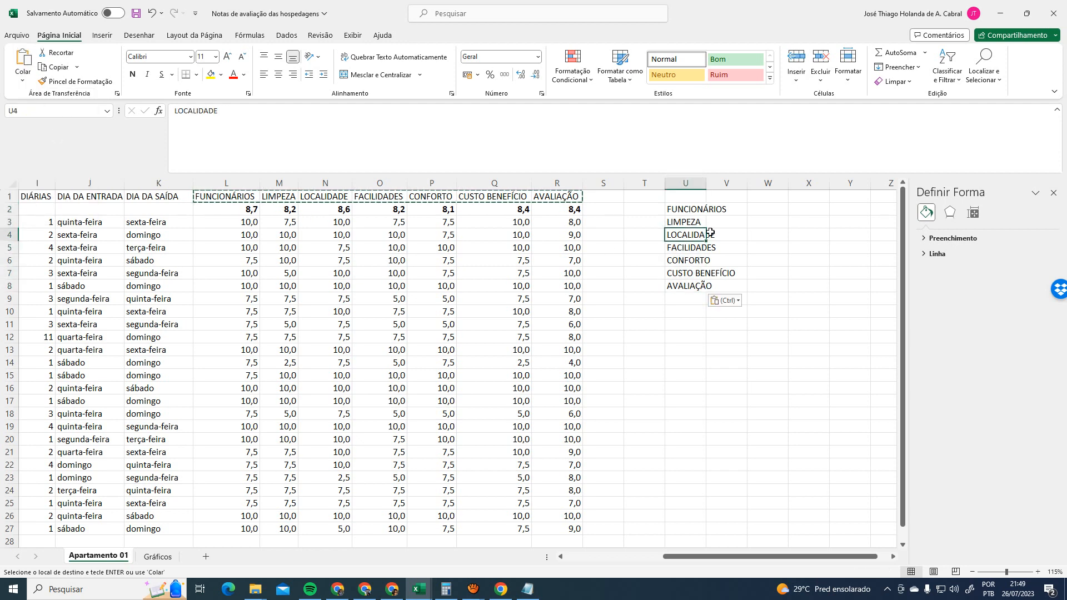
{"action": "double_click", "coordinate": [706, 183]}
{"action": "left_click", "coordinate": [705, 183]}
{"action": "left_click", "coordinate": [727, 243]}
Copy the averages in L2:R2 and paste them transposed beside the category list, starting at V2
{"action": "left_click", "coordinate": [240, 212]}
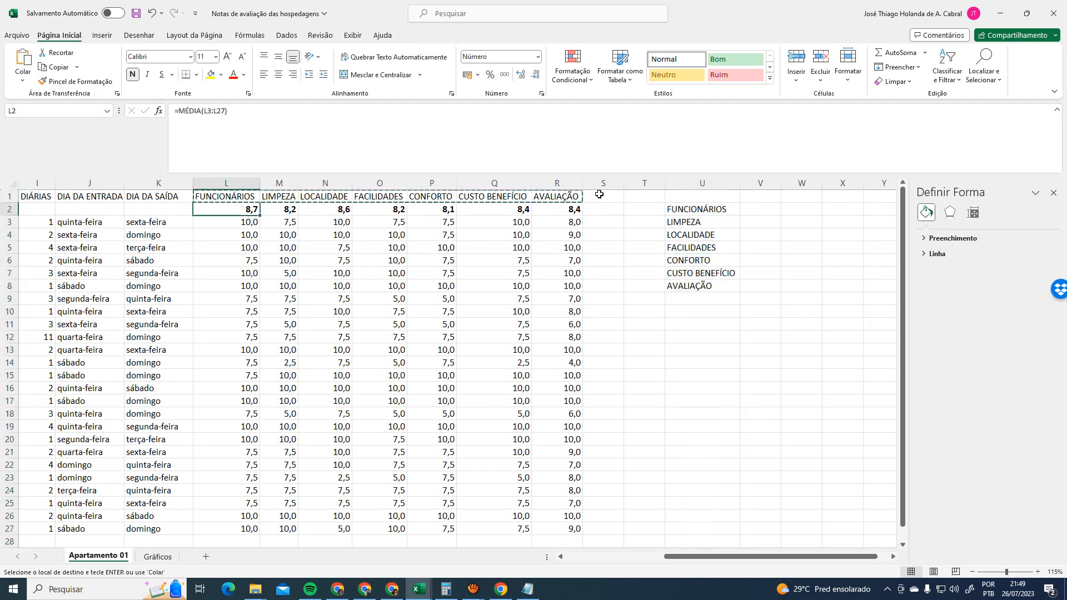
{"action": "left_click", "coordinate": [562, 210], "text": "shift"}
{"action": "key", "text": "ctrl+c"}
{"action": "left_click", "coordinate": [756, 210]}
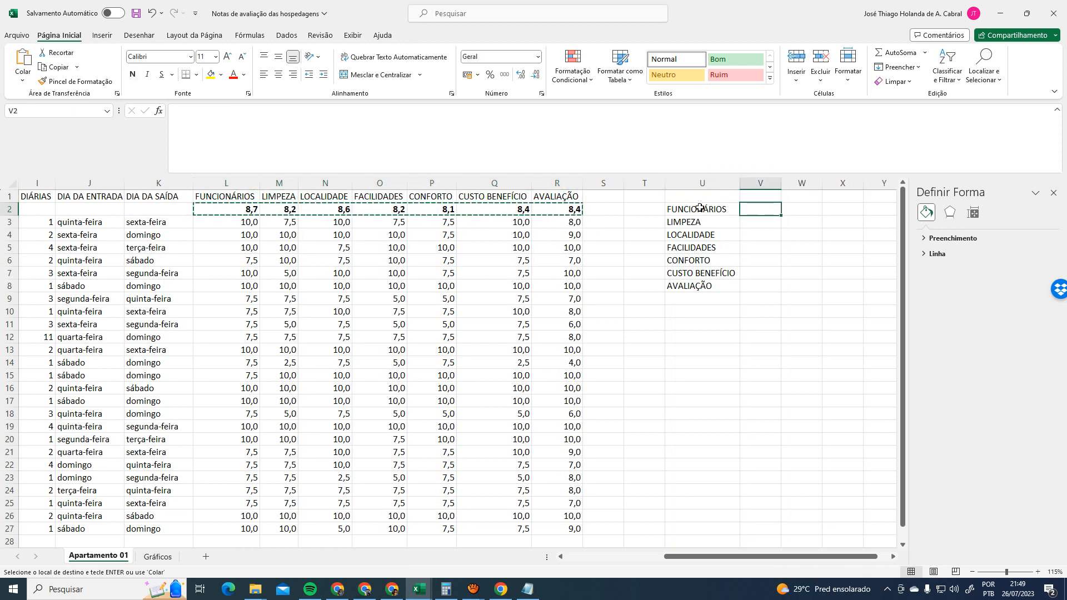
{"action": "left_click", "coordinate": [32, 75]}
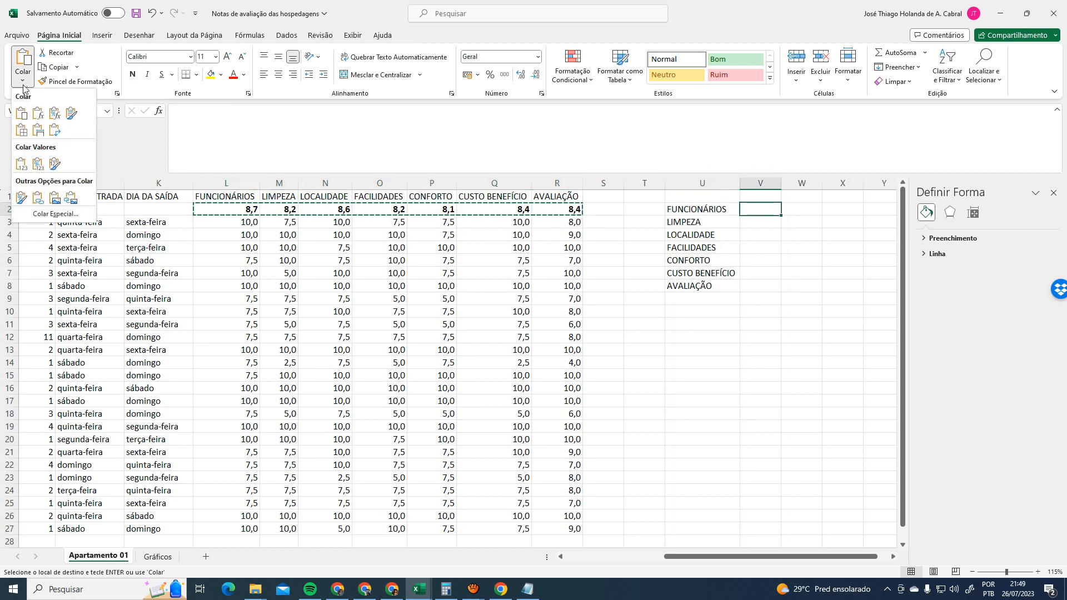
{"action": "left_click", "coordinate": [59, 133]}
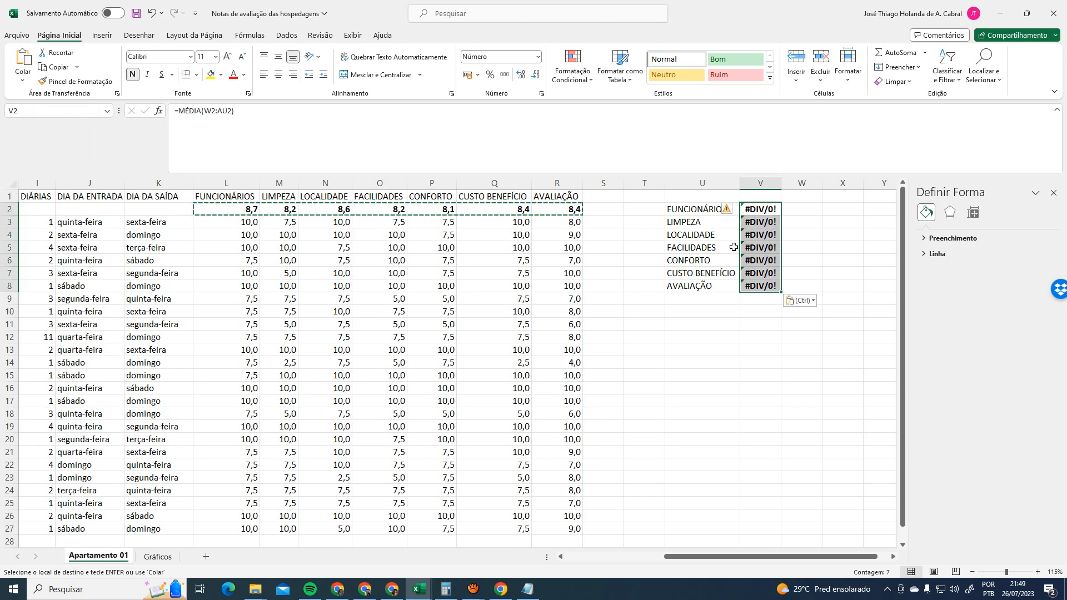
Replace the formula in V2 with =MÉDIA(L:L;L1) for the FUNCIONÁRIOS average
{"action": "left_click", "coordinate": [761, 219]}
{"action": "key", "text": "Escape"}
{"action": "left_click", "coordinate": [765, 209]}
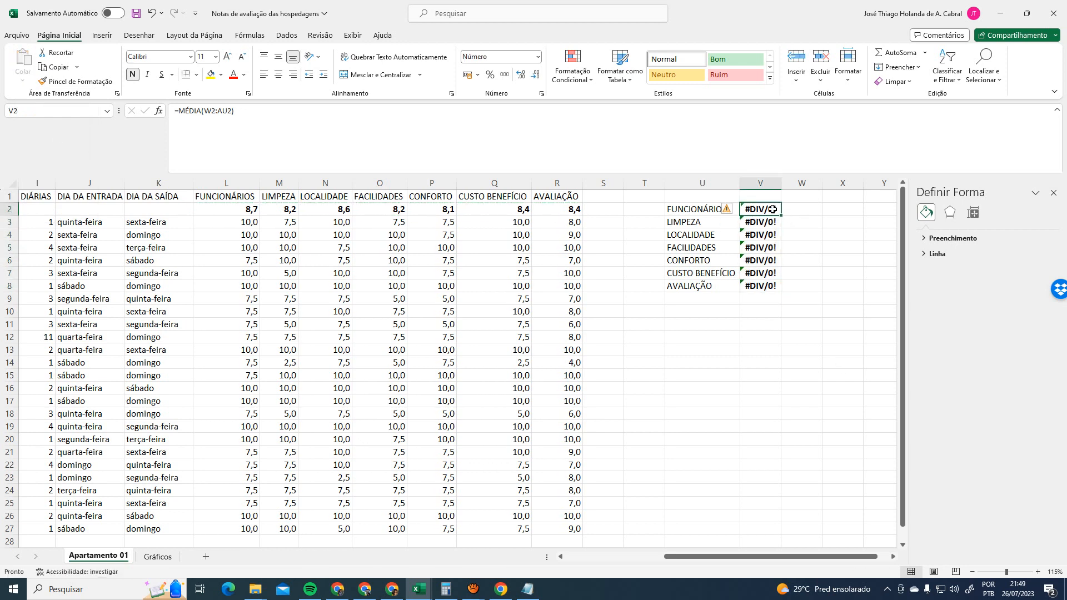
{"action": "left_click", "coordinate": [204, 112]}
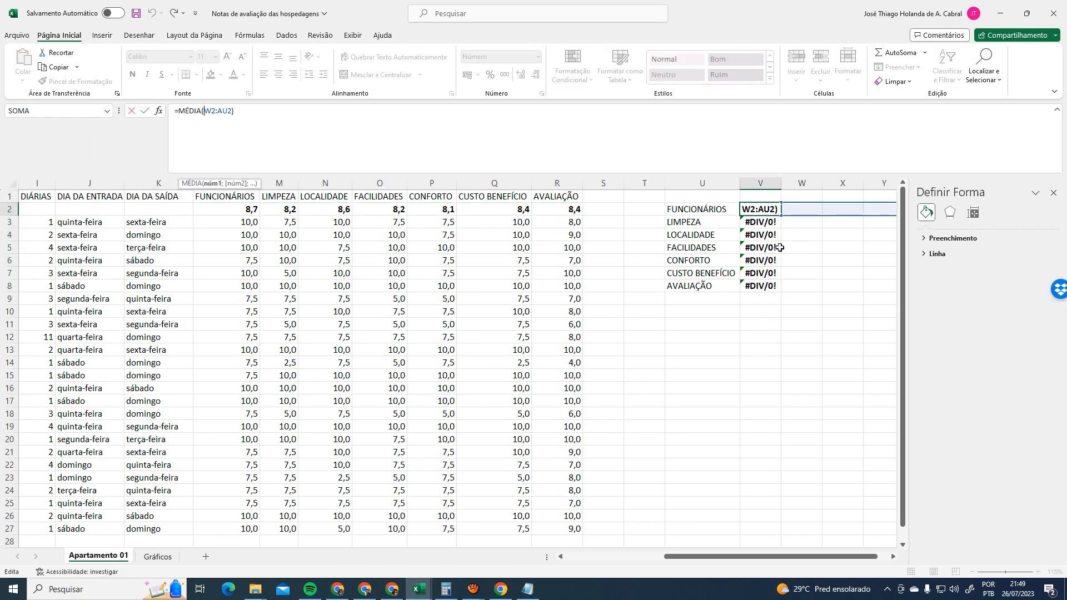
{"action": "key", "text": "shift+Right"}
{"action": "key", "text": "shift+Right"}
{"action": "type", "text": "l"}
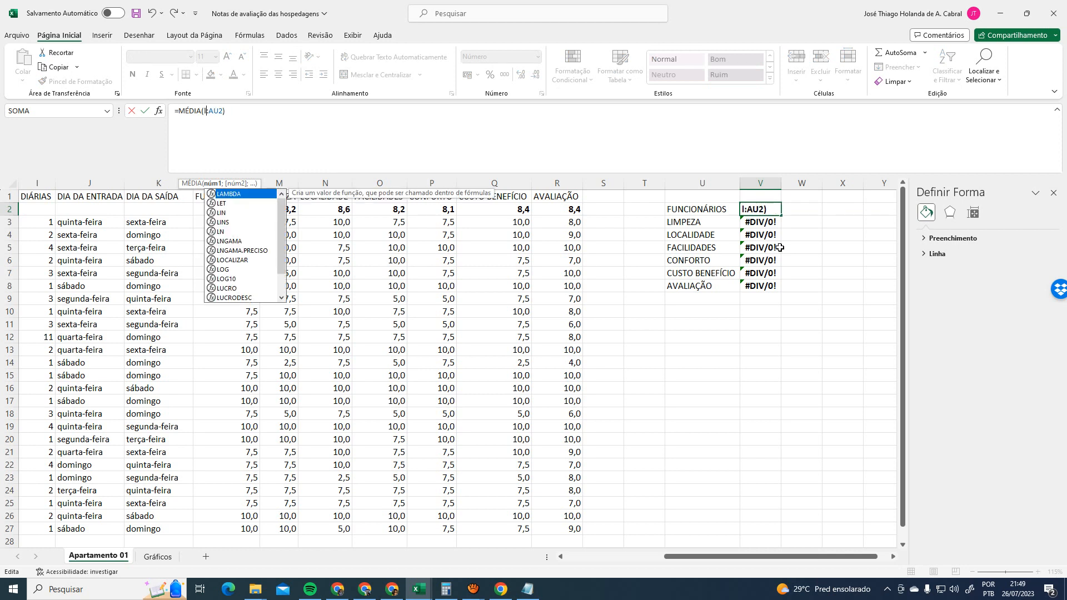
{"action": "key", "text": "Right"}
{"action": "key", "text": "Delete"}
{"action": "key", "text": "Delete"}
{"action": "key", "text": "Delete"}
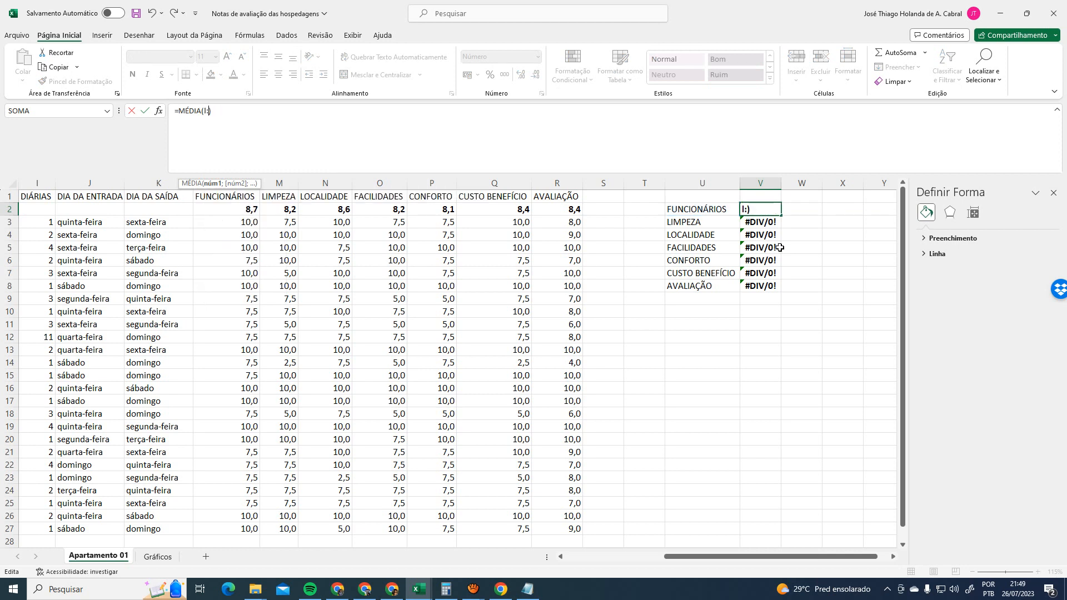
{"action": "type", "text": "l;"}
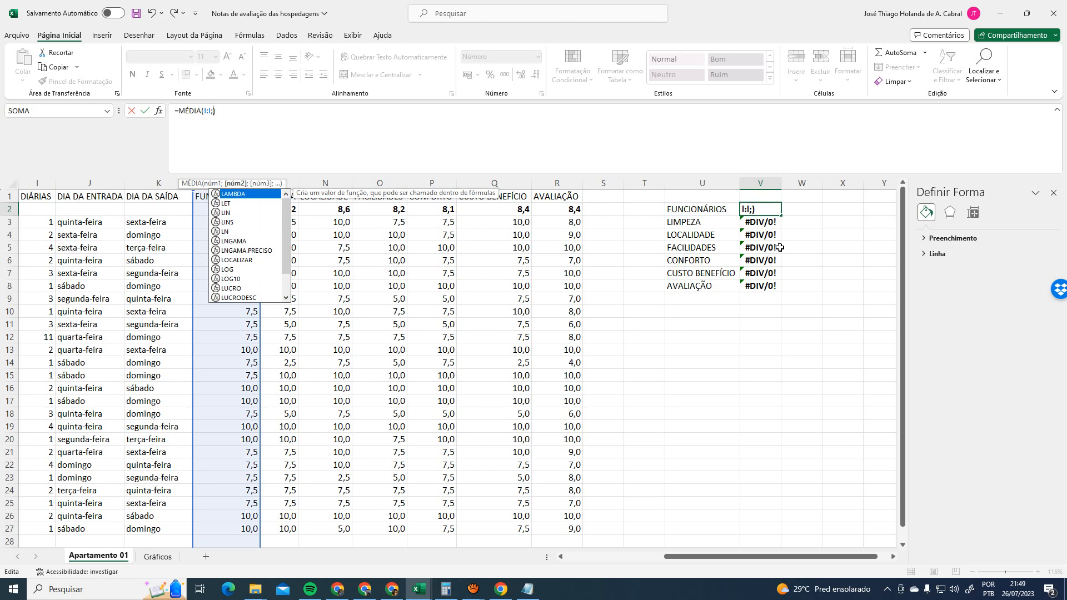
{"action": "type", "text": "l1"}
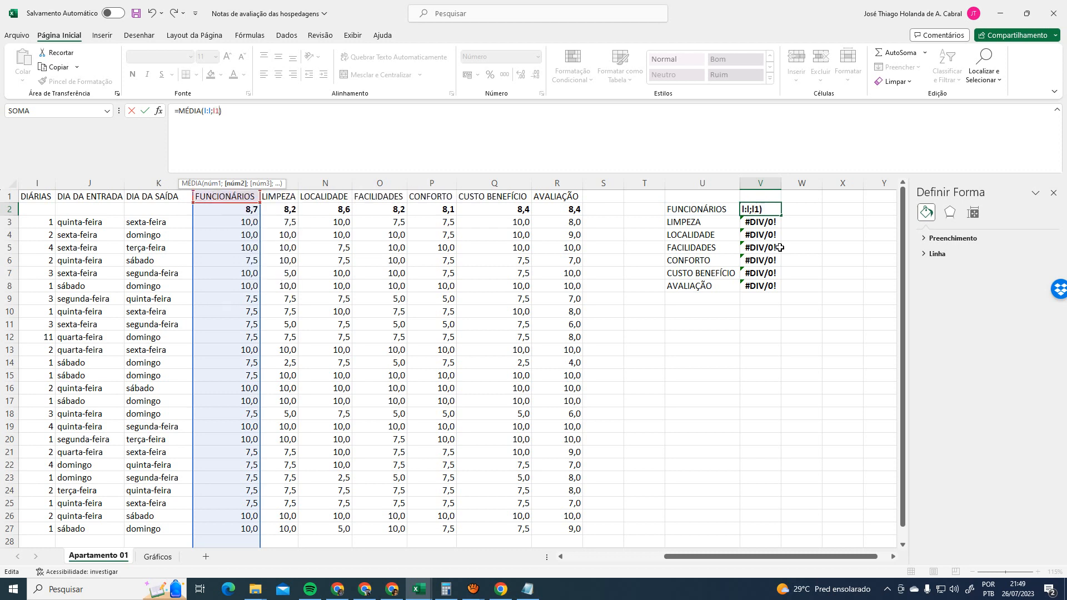
{"action": "key", "text": "Return"}
{"action": "key", "text": "Up"}
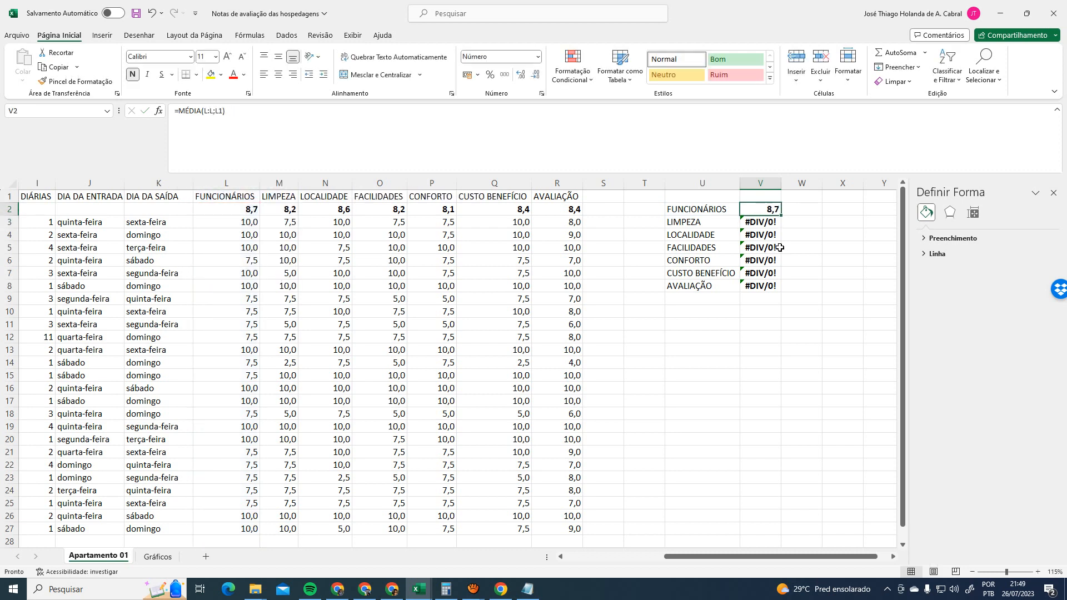
Copy cell V2 with its formula into V3, the LIMPEZA row
{"action": "left_click_drag", "start_coordinate": [244, 211], "coordinate": [398, 211]}
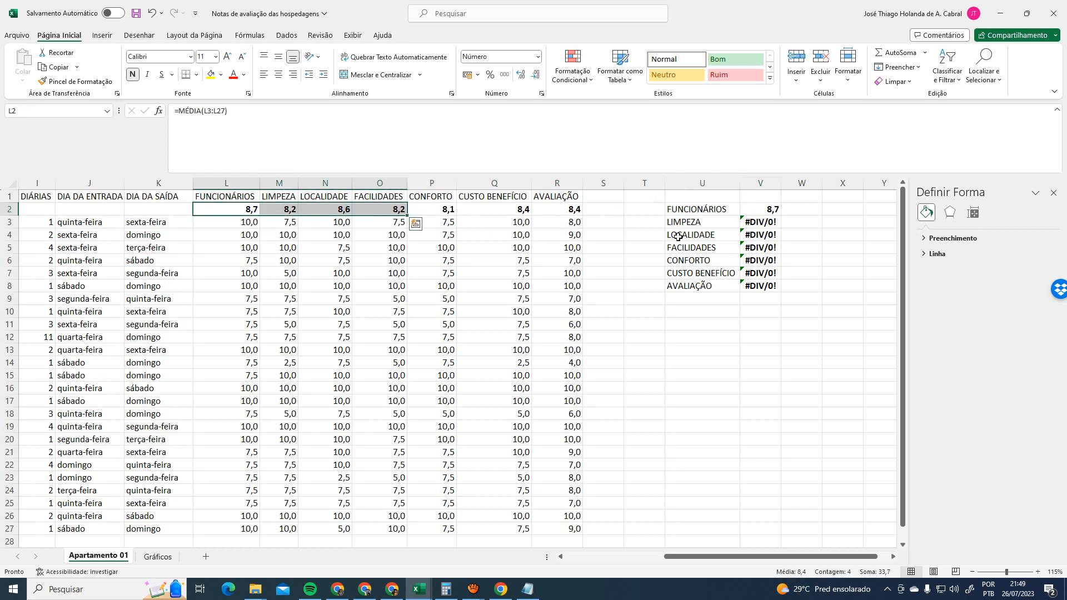
{"action": "left_click", "coordinate": [765, 212]}
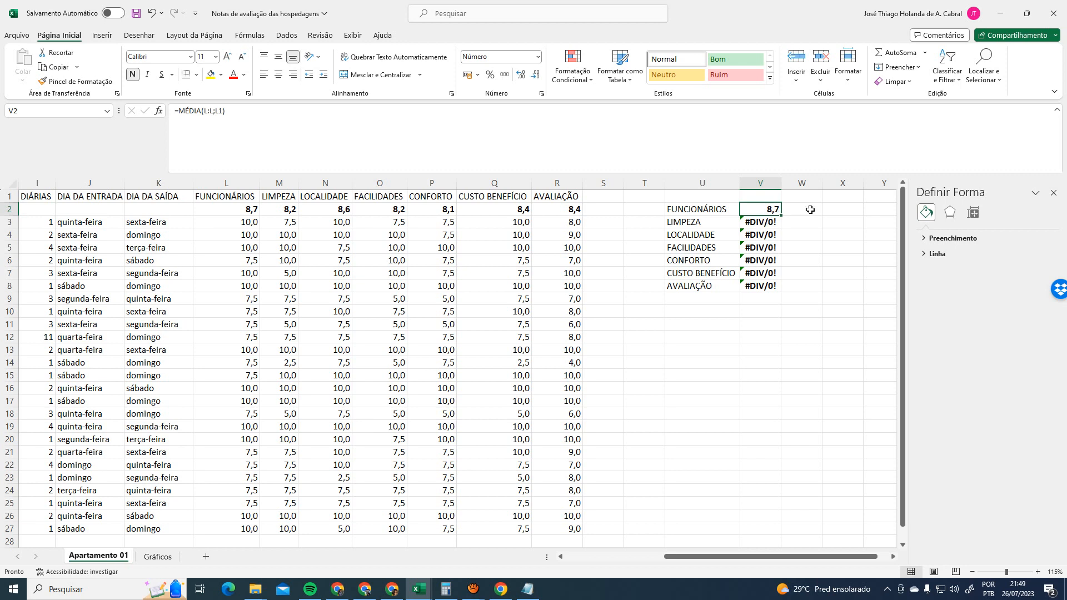
{"action": "key", "text": "ctrl+c"}
{"action": "key", "text": "Down"}
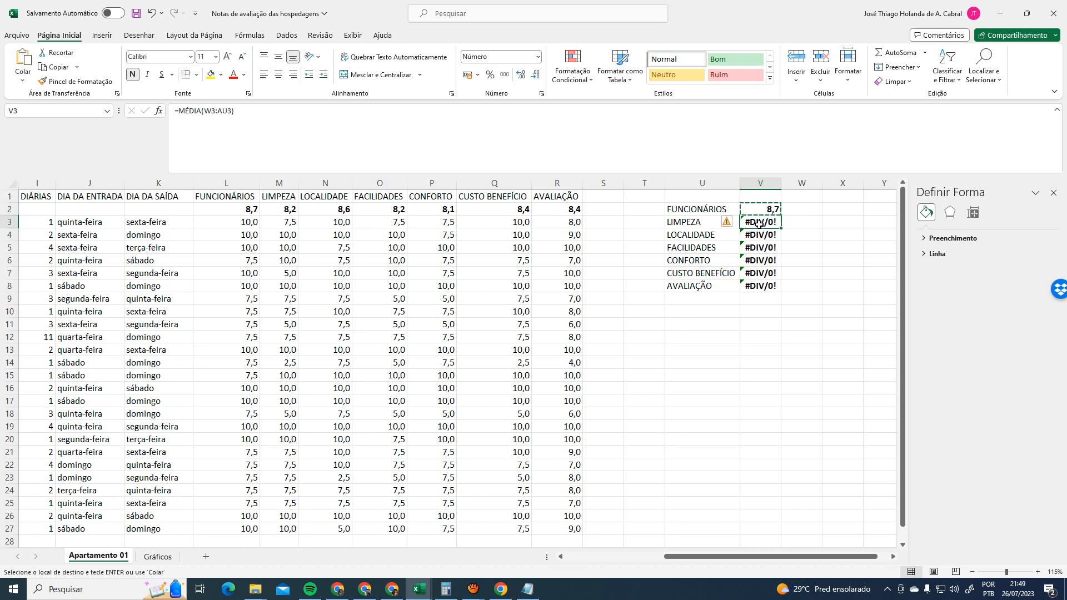
{"action": "key", "text": "ctrl+v"}
{"action": "key", "text": "Escape"}
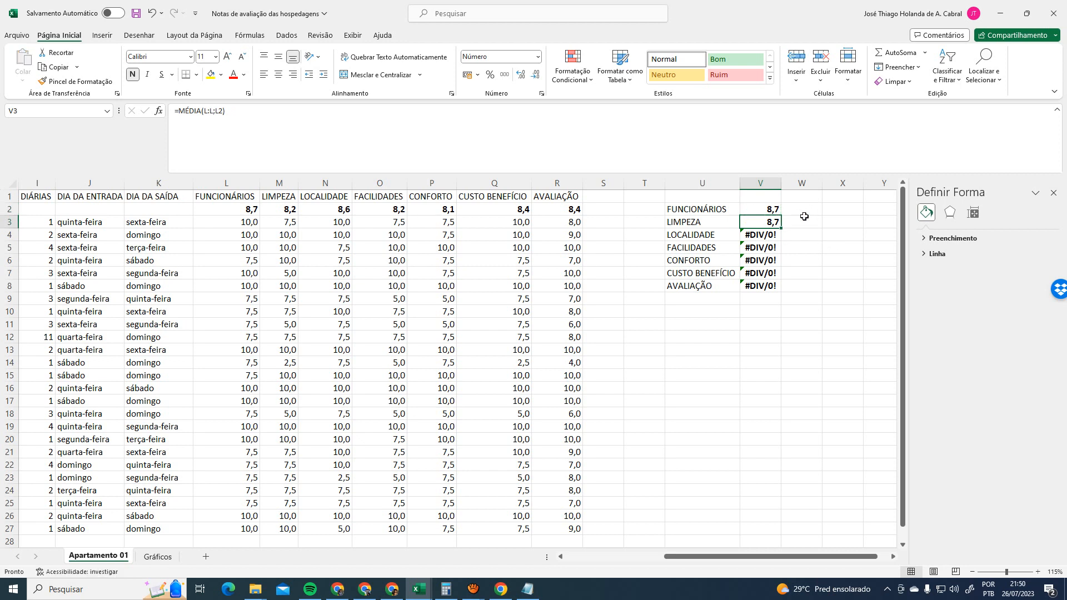
Copy the formula text of V2 and paste it into V3 with its references unchanged, as =MÉDIA(L:L;L1)
{"action": "left_click", "coordinate": [770, 209]}
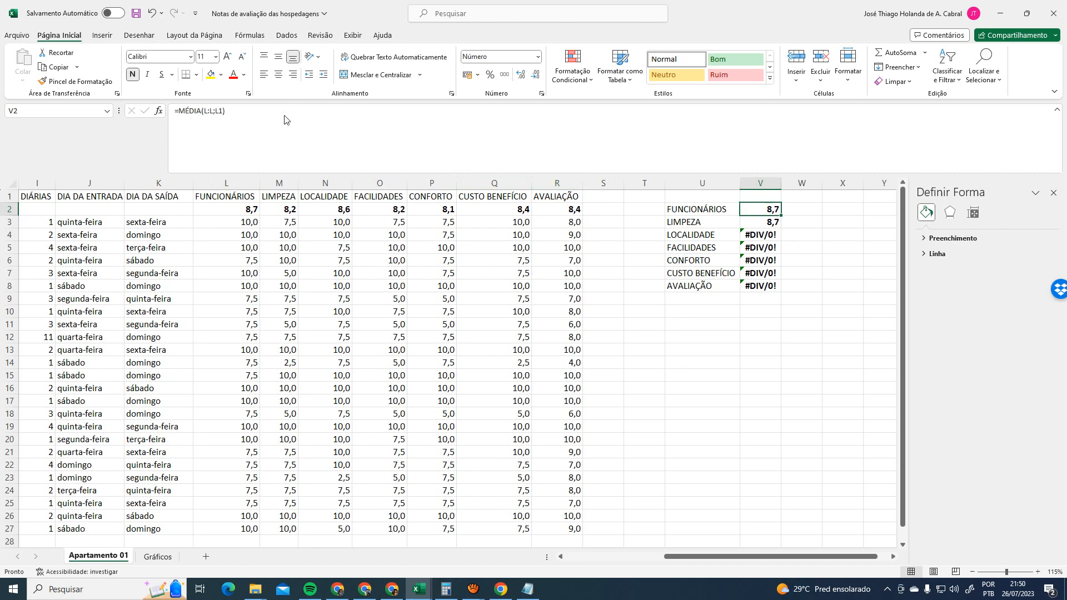
{"action": "left_click_drag", "start_coordinate": [287, 114], "coordinate": [45, 110]}
{"action": "key", "text": "ctrl+c"}
{"action": "key", "text": "Return"}
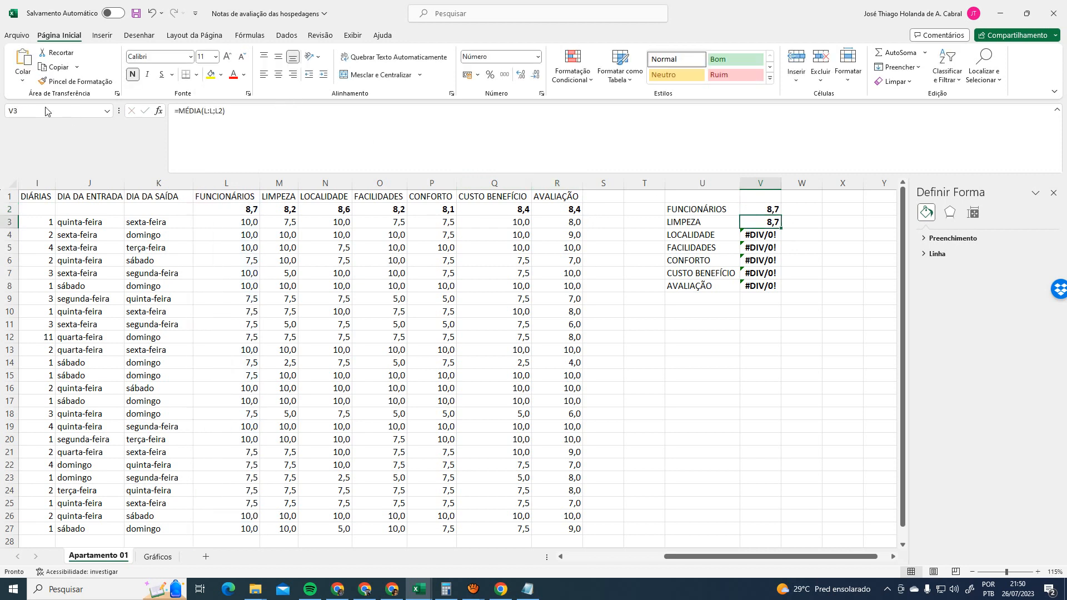
{"action": "left_click_drag", "start_coordinate": [211, 112], "coordinate": [12, 89]}
{"action": "key", "text": "ctrl+v"}
{"action": "key", "text": "Return"}
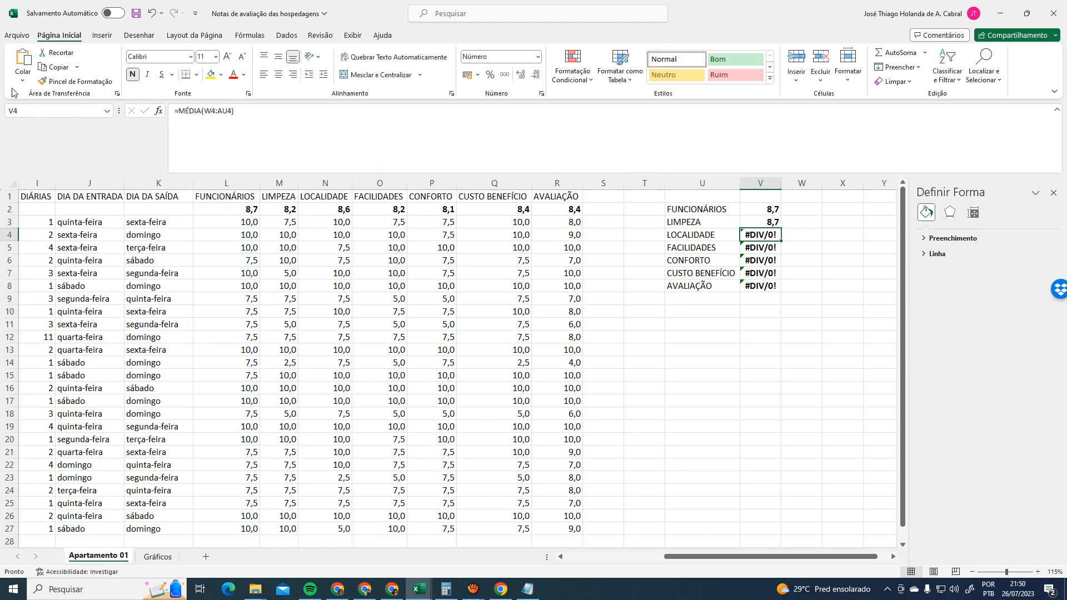
Change the LIMPEZA formula in V3 to =MÉDIA(M:M;M1)
{"action": "key", "text": "Up"}
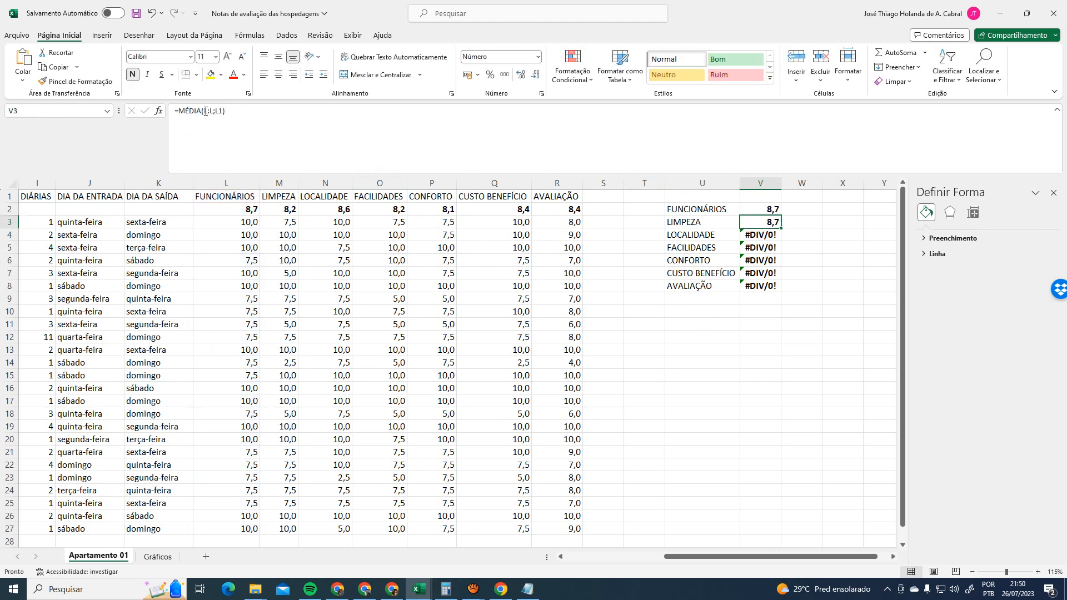
{"action": "left_click", "coordinate": [205, 111]}
{"action": "key", "text": "Delete"}
{"action": "type", "text": "m"}
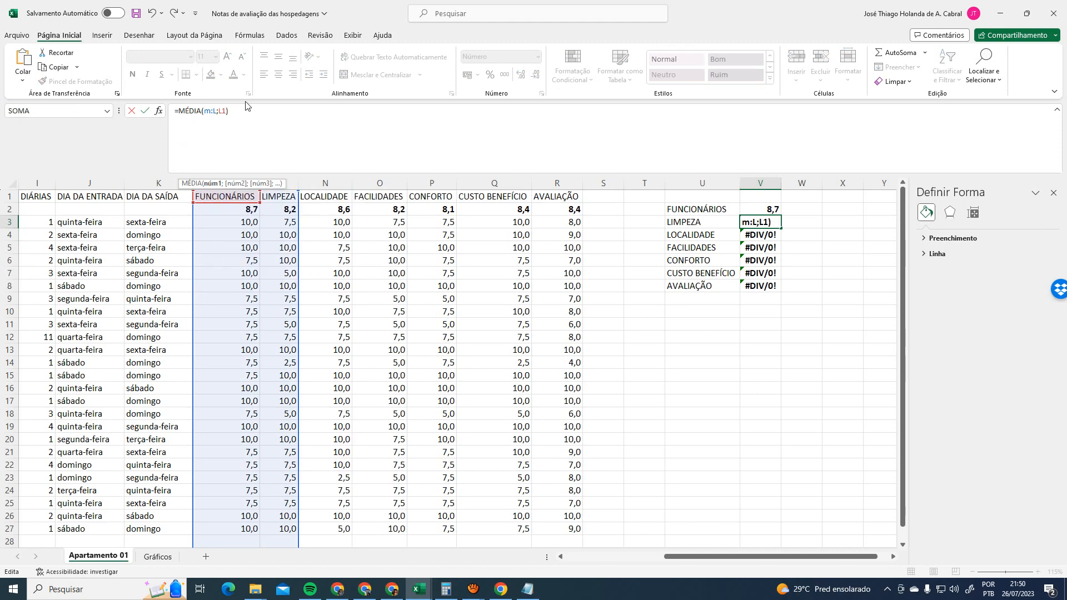
{"action": "key", "text": "Delete"}
{"action": "type", "text": "m"}
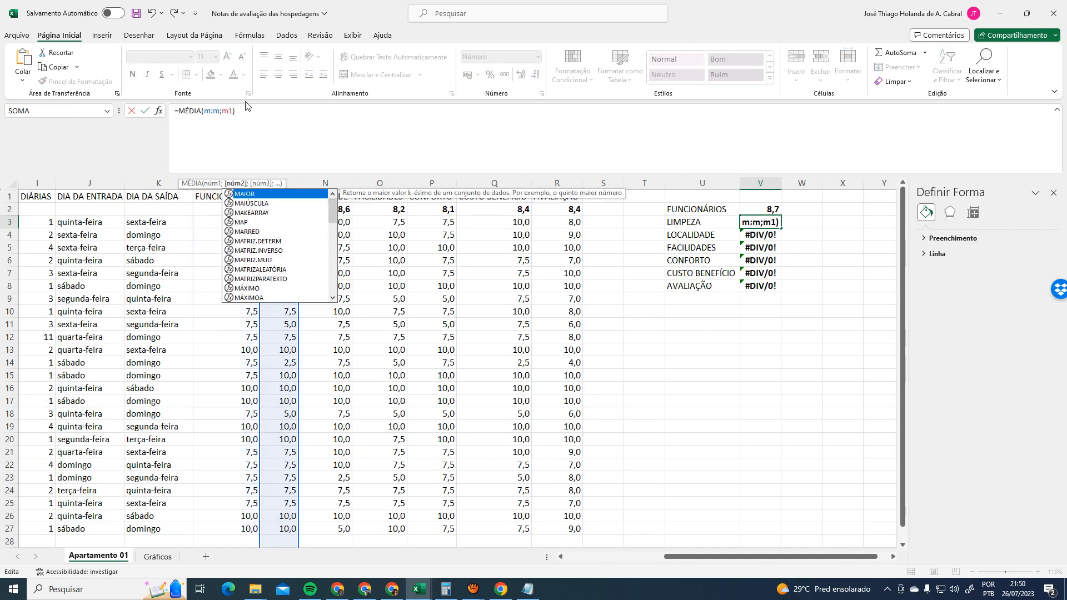
{"action": "key", "text": "Return"}
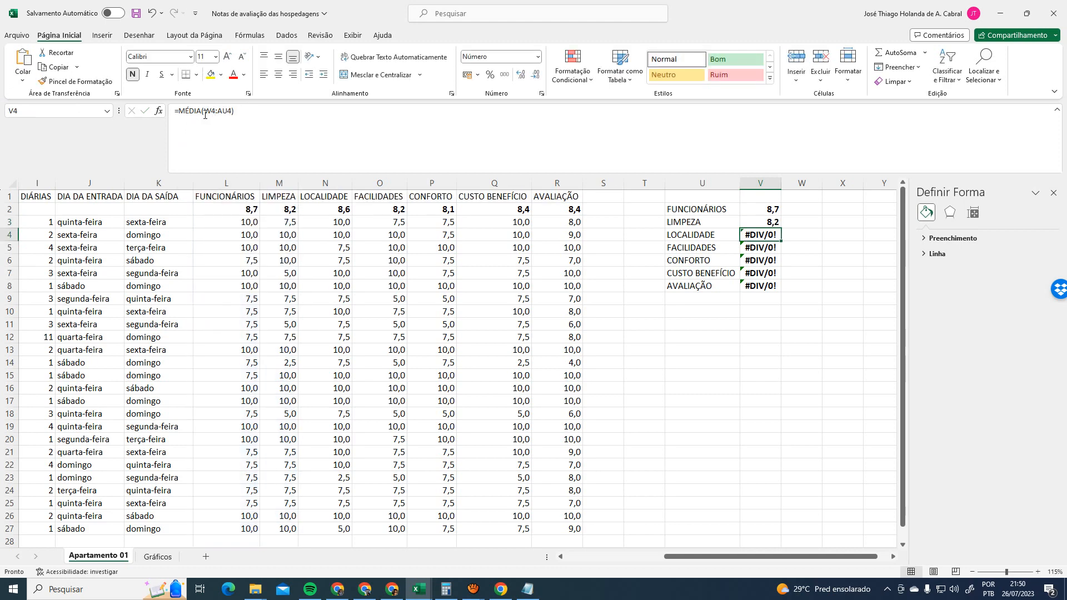
Rewrite the LOCALIDADE formula in V4 so that MÉDIA averages column N (N:N)
{"action": "left_click", "coordinate": [204, 115]}
{"action": "key", "text": "Delete"}
{"action": "key", "text": "Delete"}
{"action": "type", "text": "n"}
{"action": "key", "text": "Right"}
{"action": "key", "text": "Right"}
{"action": "key", "text": "BackSpace"}
{"action": "key", "text": "Delete"}
{"action": "key", "text": "Delete"}
{"action": "type", "text": "n"}
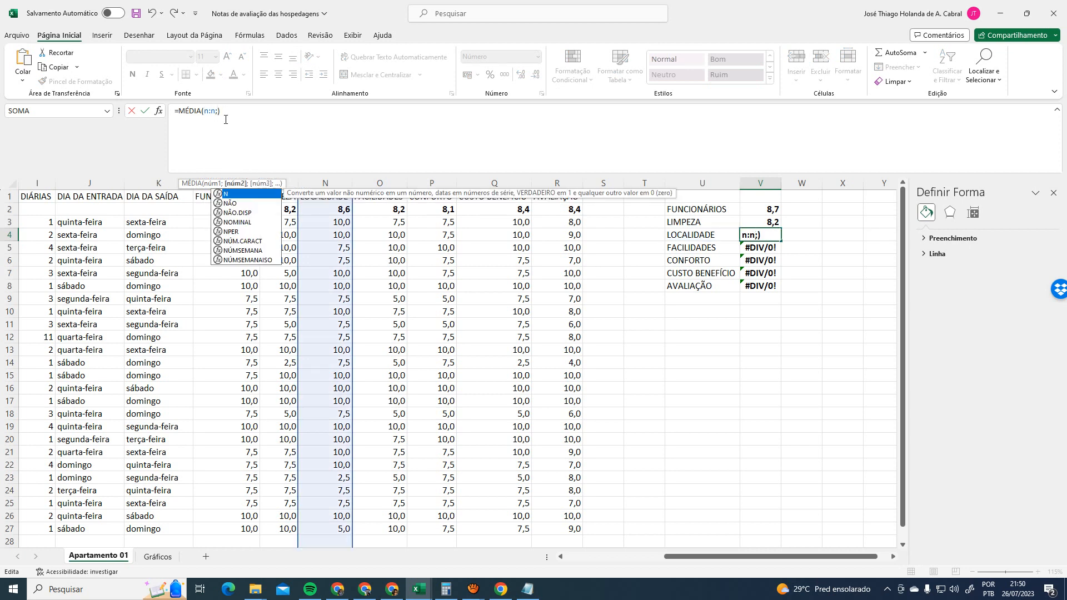
{"action": "key", "text": "Right"}
{"action": "key", "text": "Return"}
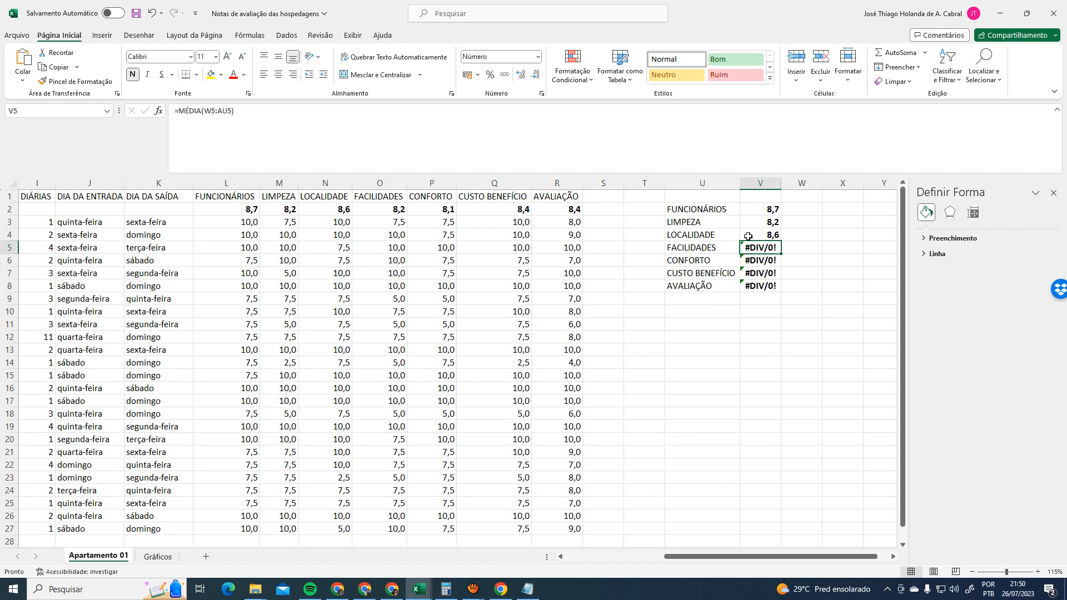
Rewrite the FACILIDADES formula in V5 so that MÉDIA averages column O (O:O)
{"action": "left_click", "coordinate": [205, 112]}
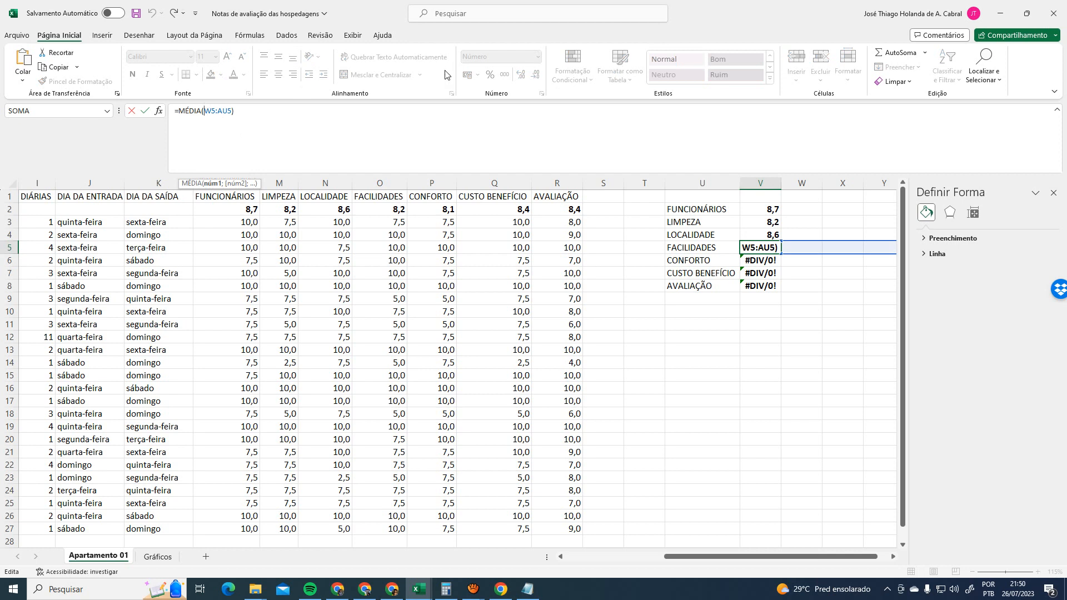
{"action": "key", "text": "Delete"}
{"action": "type", "text": "o"}
{"action": "key", "text": "Delete"}
{"action": "key", "text": "Right"}
{"action": "key", "text": "Delete"}
{"action": "key", "text": "Delete"}
{"action": "key", "text": "Delete"}
{"action": "type", "text": "o;"}
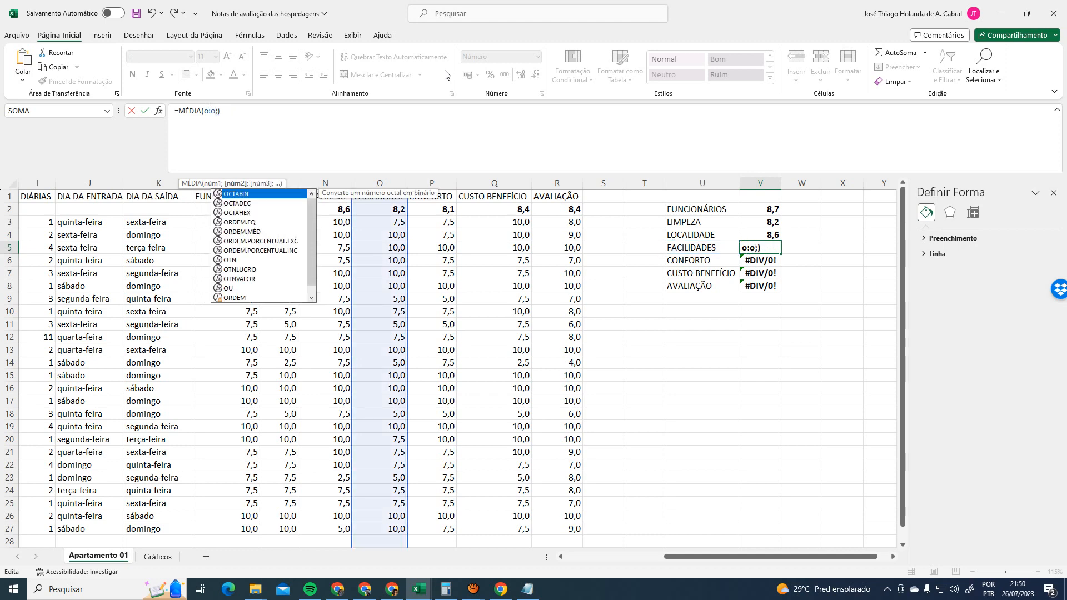
{"action": "key", "text": "BackSpace"}
{"action": "key", "text": "Return"}
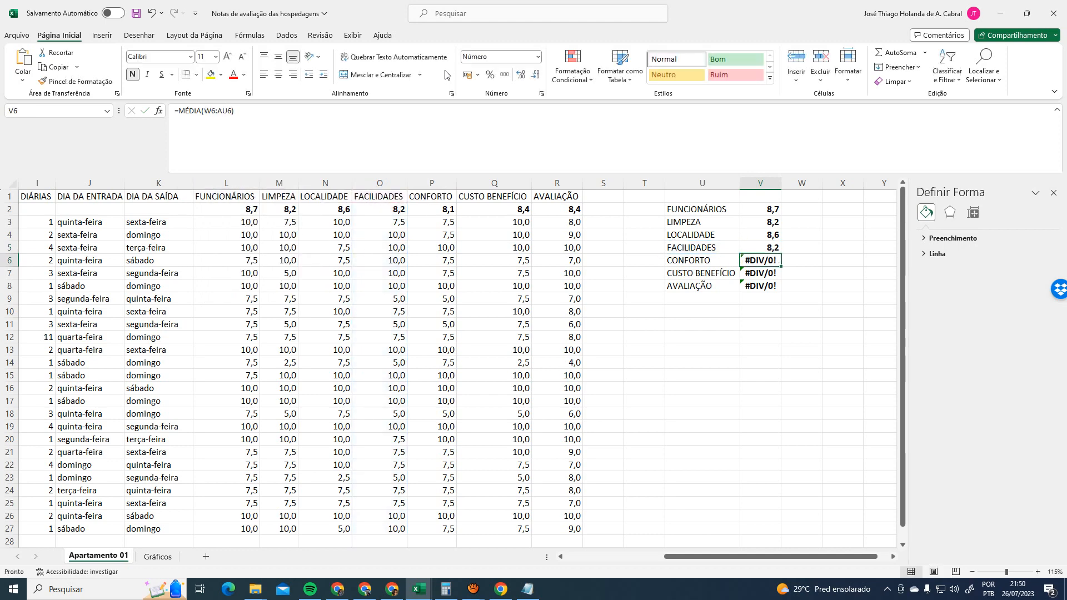
Replace the CONFORTO formula in V6 with =MÉDIA(P:P;P1)
{"action": "left_click", "coordinate": [239, 108]}
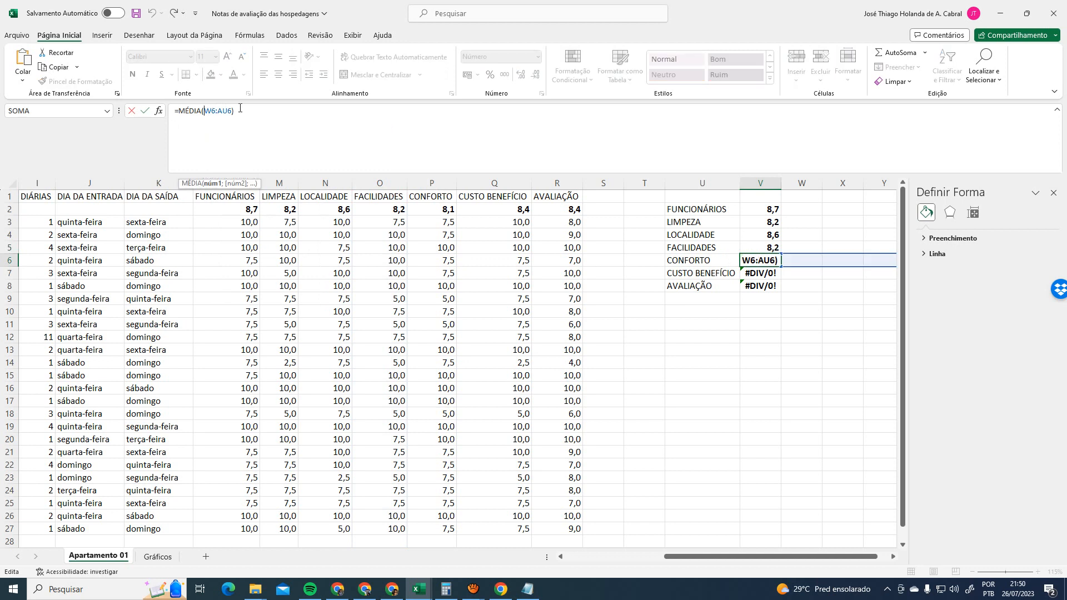
{"action": "key", "text": "BackSpace"}
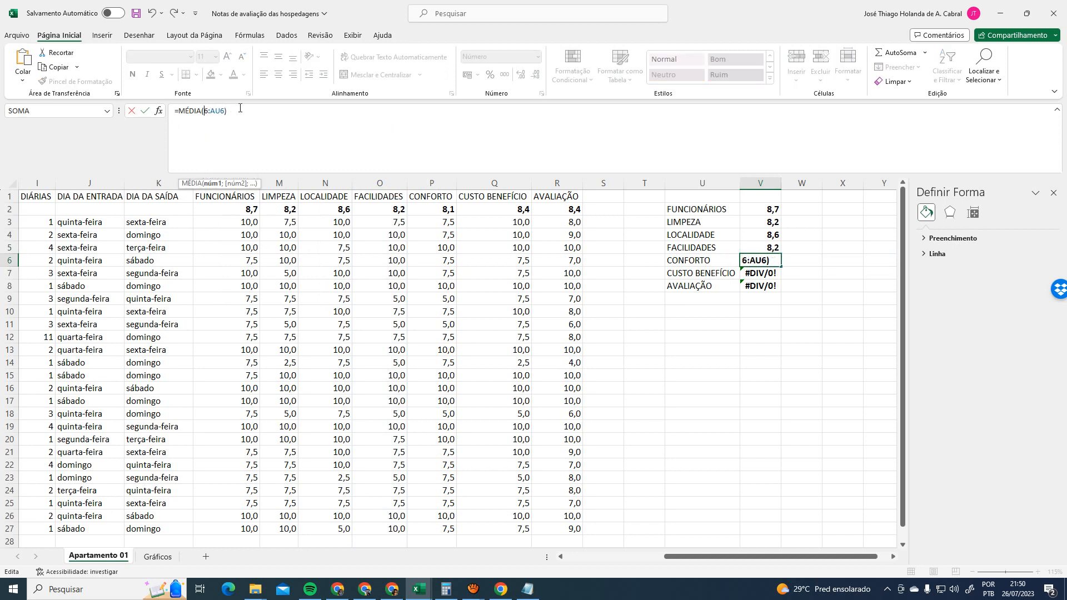
{"action": "key", "text": "Delete"}
{"action": "type", "text": "p"}
{"action": "key", "text": "Right"}
{"action": "key", "text": "Delete"}
{"action": "key", "text": "Delete"}
{"action": "key", "text": "Delete"}
{"action": "type", "text": "p;p"}
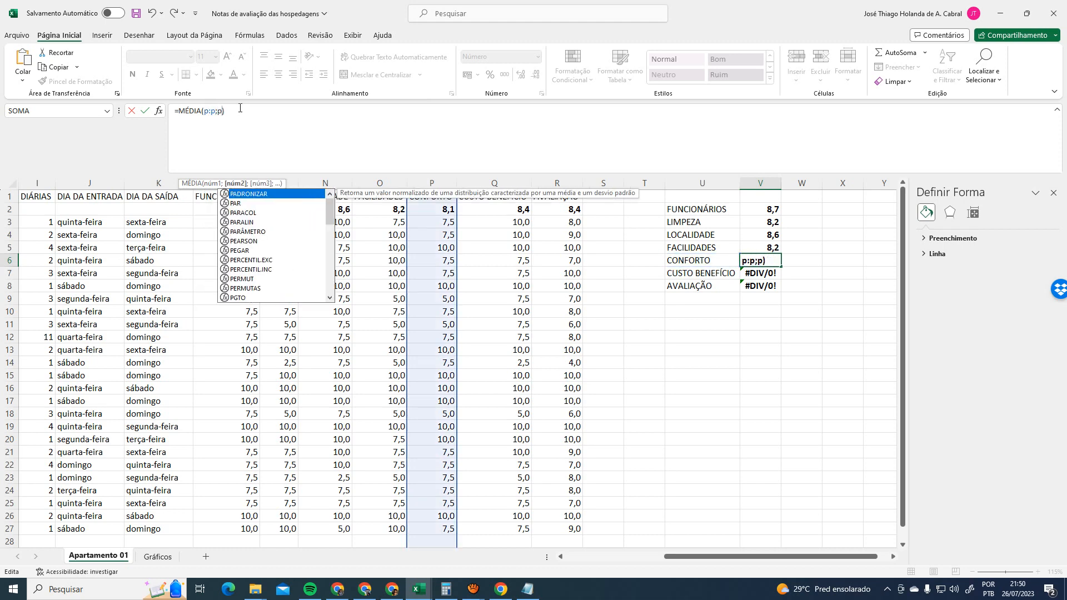
{"action": "type", "text": "1)"}
{"action": "key", "text": "Return"}
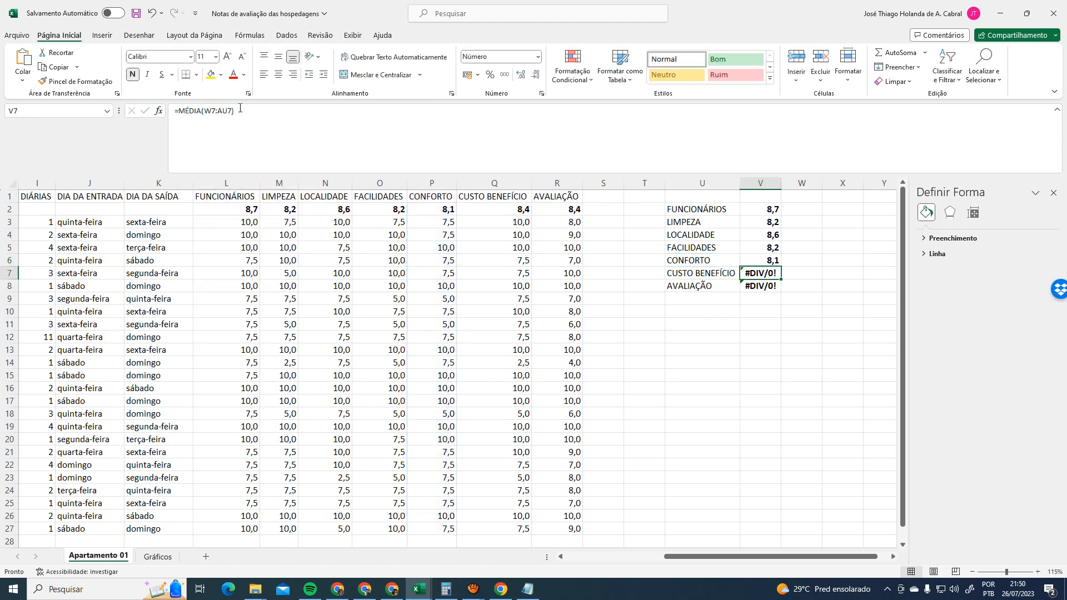
Rewrite the CUSTO BENEFÍCIO formula in V7 so that MÉDIA averages column Q (Q:Q)
{"action": "left_click", "coordinate": [208, 114]}
{"action": "key", "text": "BackSpace"}
{"action": "key", "text": "BackSpace"}
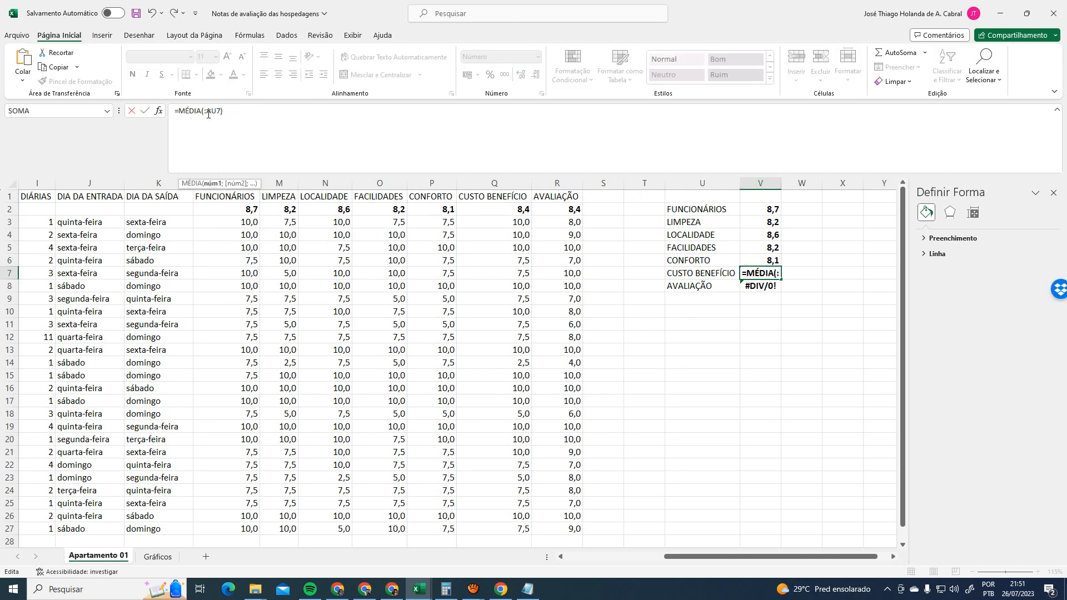
{"action": "type", "text": "q"}
{"action": "key", "text": "Right"}
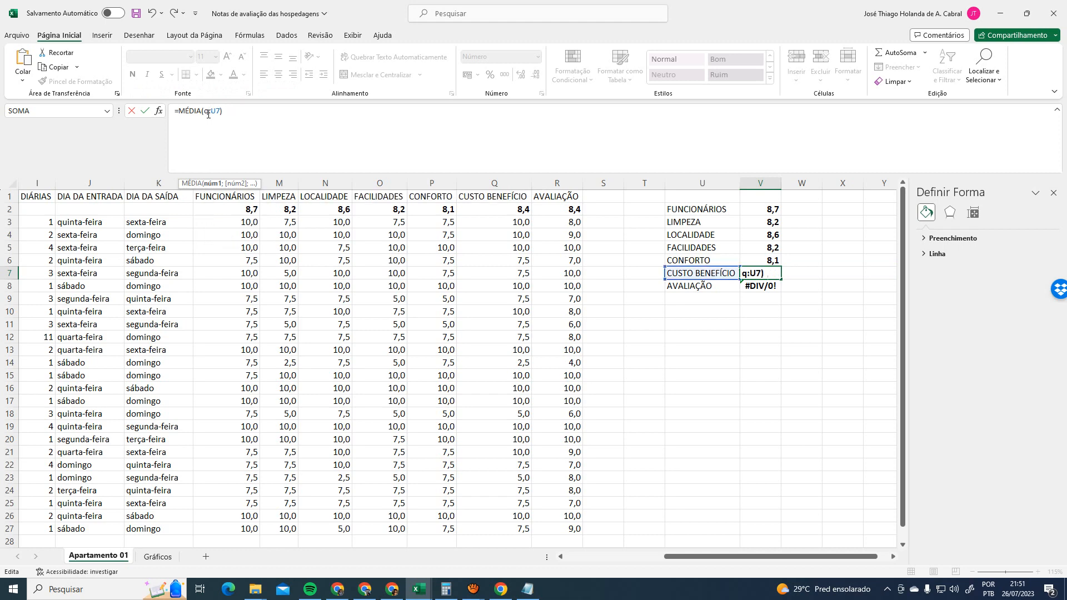
{"action": "key", "text": "Delete"}
{"action": "key", "text": "Delete"}
{"action": "key", "text": "Delete"}
{"action": "type", "text": "q;q"}
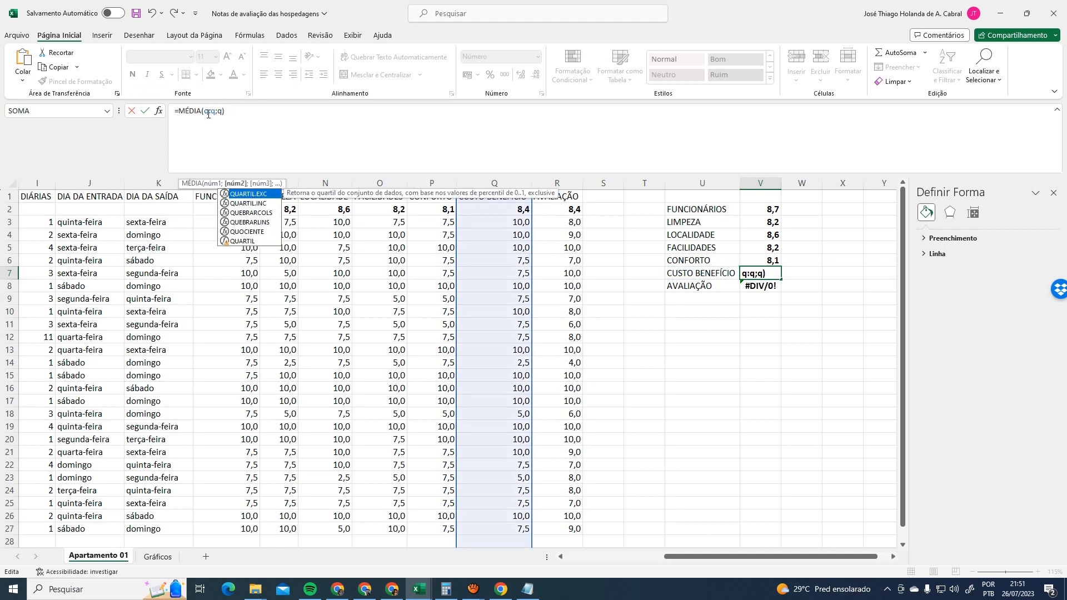
{"action": "key", "text": "Return"}
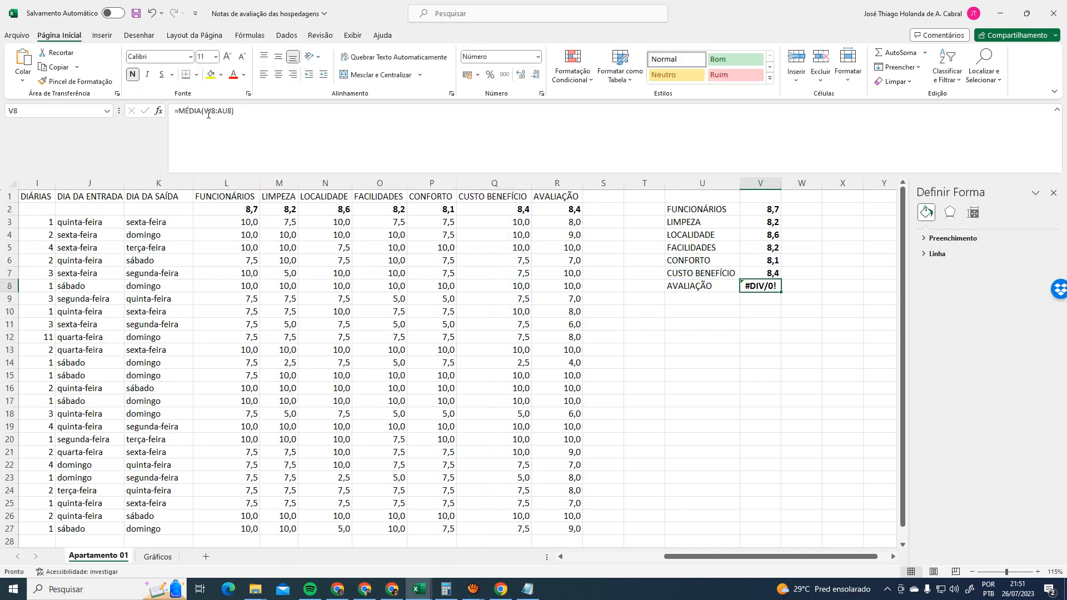
Rewrite the AVALIAÇÃO formula in V8 as =MÉDIA(R:R;R1)
{"action": "left_click", "coordinate": [205, 112]}
{"action": "key", "text": "Delete"}
{"action": "key", "text": "Delete"}
{"action": "type", "text": "r"}
{"action": "key", "text": "Right"}
{"action": "key", "text": "Delete"}
{"action": "key", "text": "Delete"}
{"action": "type", "text": "r"}
{"action": "key", "text": "Delete"}
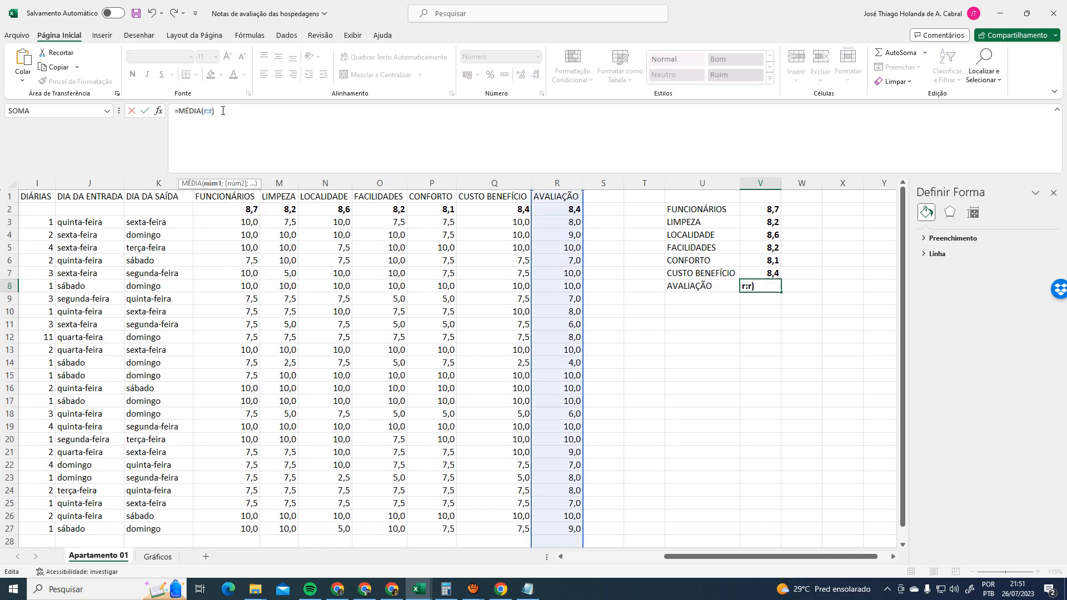
{"action": "type", "text": ";r1"}
{"action": "key", "text": "Return"}
{"action": "key", "text": "Up"}
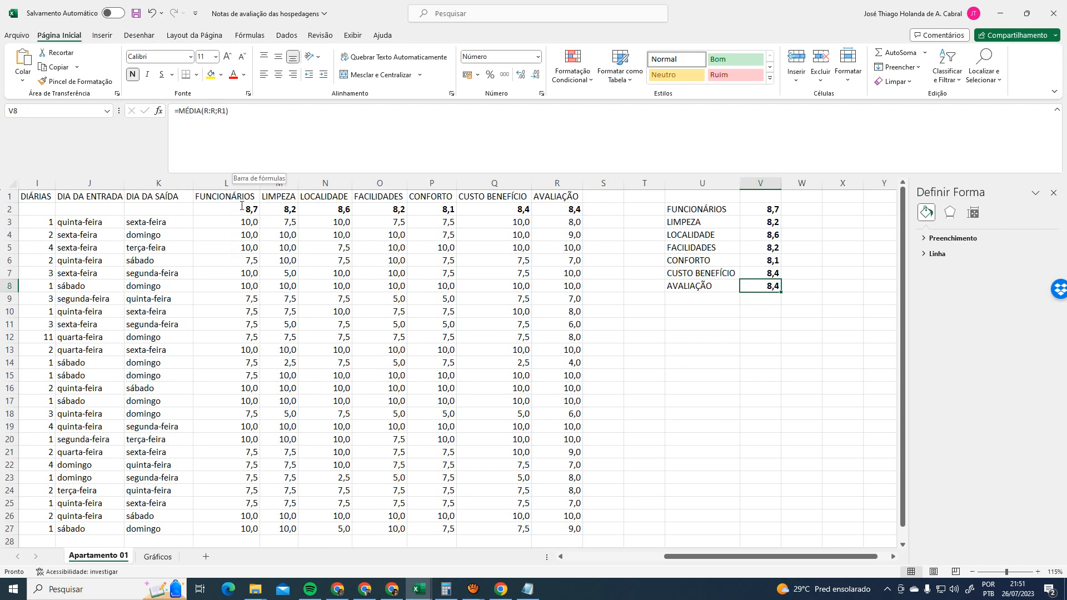
Move the category averages table U2:V8 down so that it starts at cell U11
{"action": "left_click_drag", "start_coordinate": [235, 209], "coordinate": [766, 283]}
{"action": "left_click", "coordinate": [590, 211]}
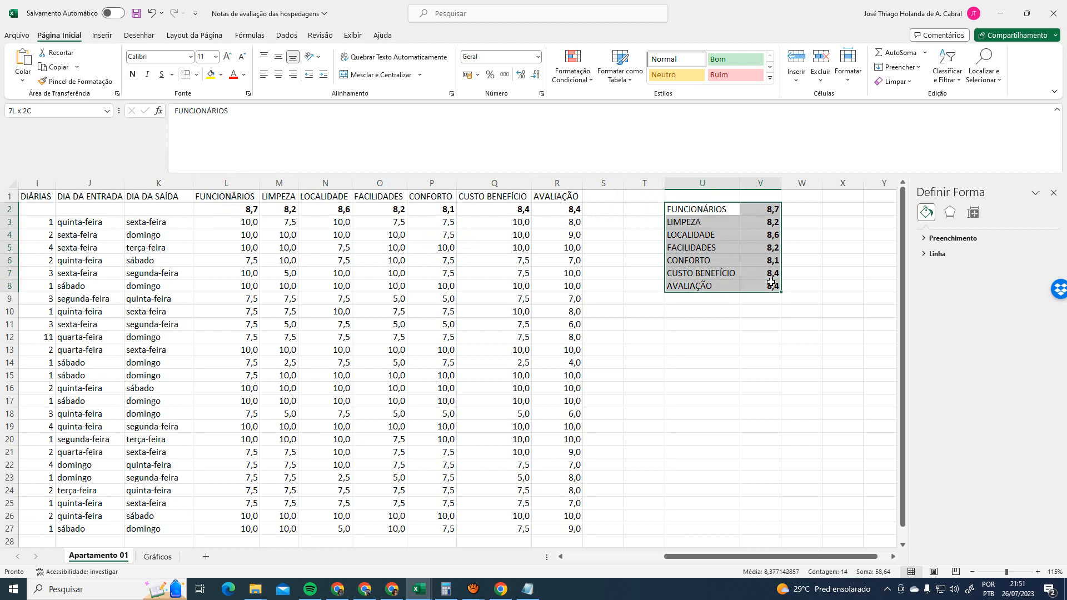
{"action": "key", "text": "ctrl+c"}
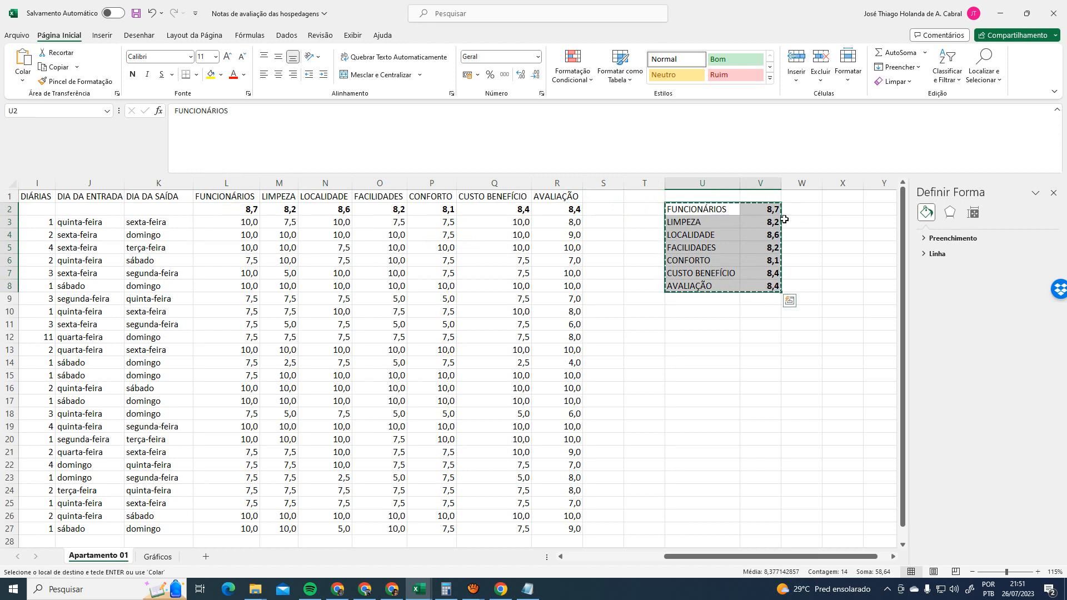
{"action": "left_click", "coordinate": [799, 222]}
{"action": "left_click", "coordinate": [845, 223]}
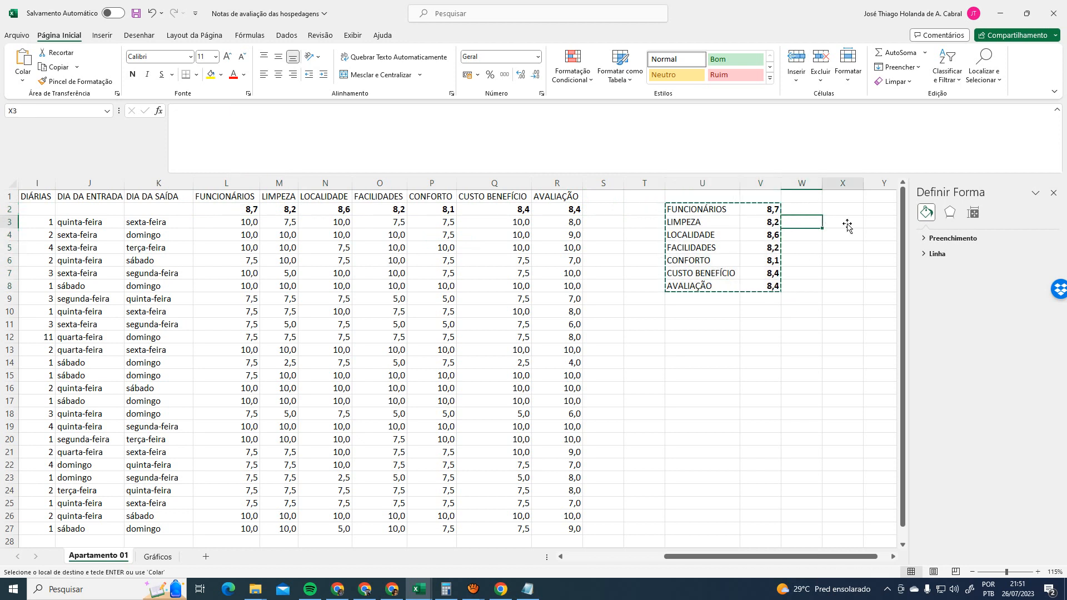
{"action": "left_click", "coordinate": [698, 318]}
{"action": "key", "text": "ctrl+v"}
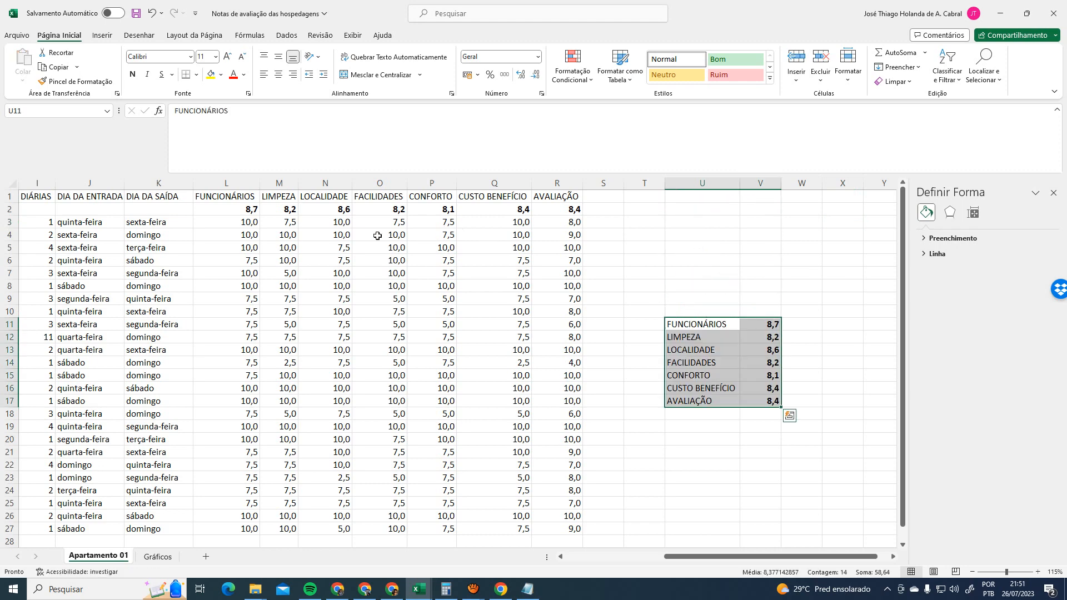
Delete the entire MÉDIA row (row 2) from the Apartamento 01 sheet
{"action": "left_click", "coordinate": [171, 210]}
{"action": "key", "text": "Home"}
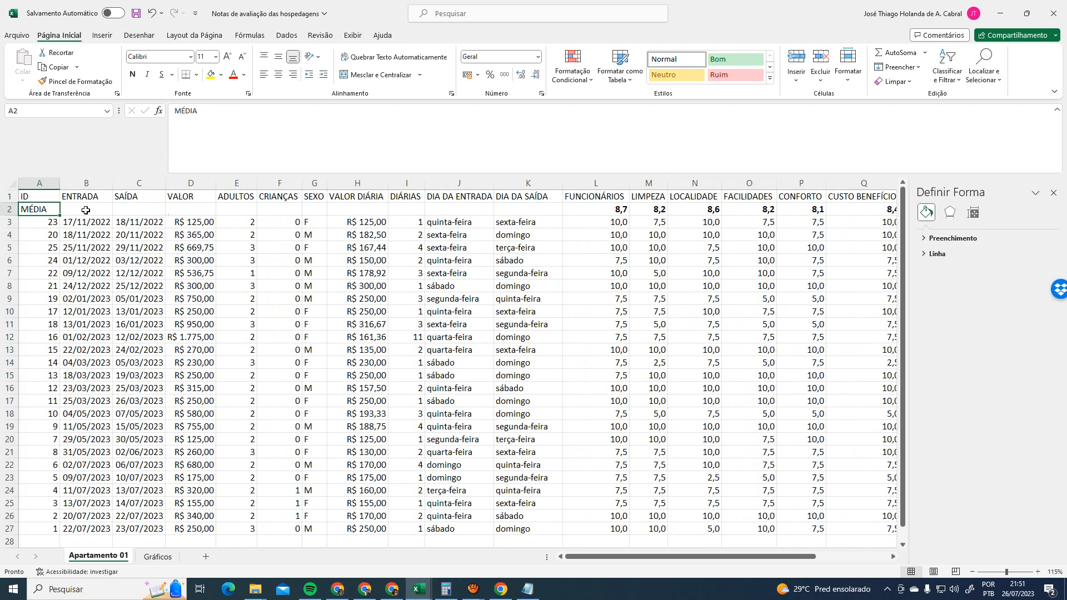
{"action": "left_click", "coordinate": [10, 210]}
{"action": "right_click", "coordinate": [10, 210]}
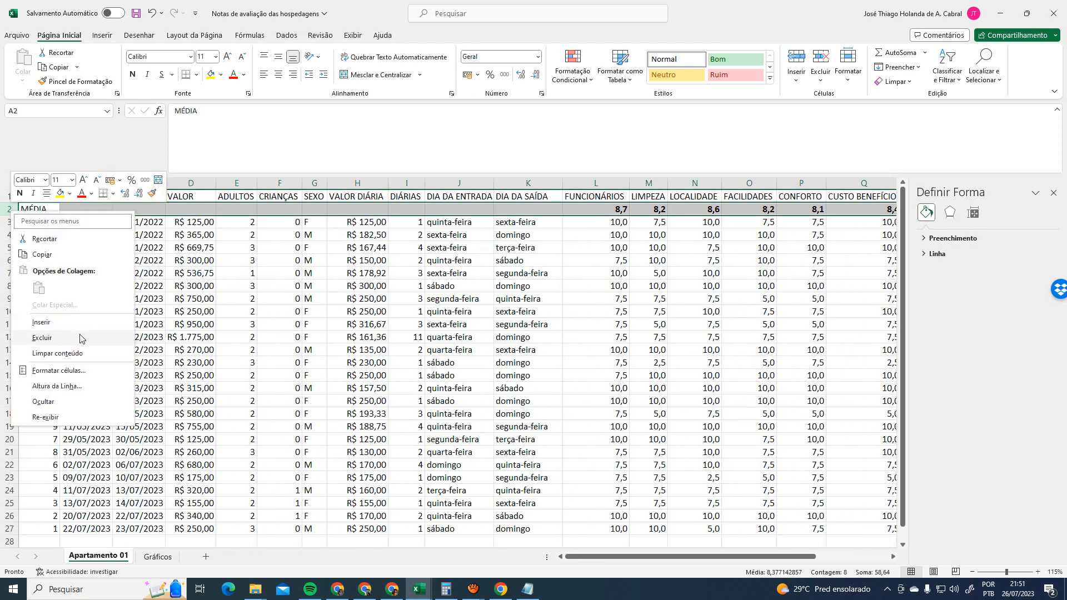
{"action": "left_click", "coordinate": [81, 336]}
Enter the heading MÉDIAS POR CATEGORIAS in U9, directly above the averages table, and dismiss the formula reference warning
{"action": "left_click_drag", "start_coordinate": [706, 557], "coordinate": [778, 556]}
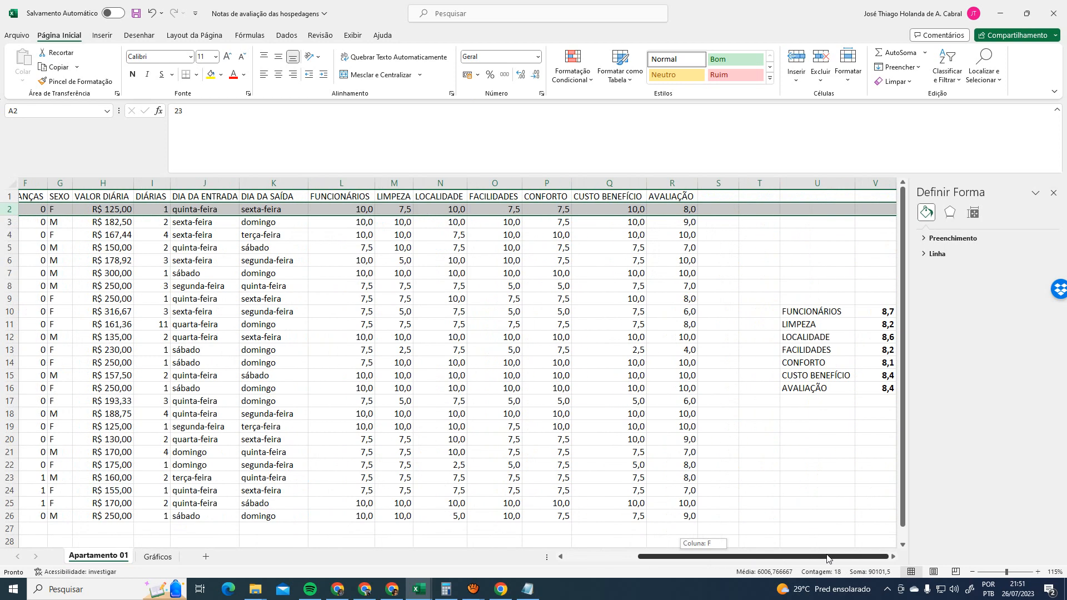
{"action": "left_click", "coordinate": [820, 300]}
{"action": "left_click_drag", "start_coordinate": [869, 556], "coordinate": [878, 557]}
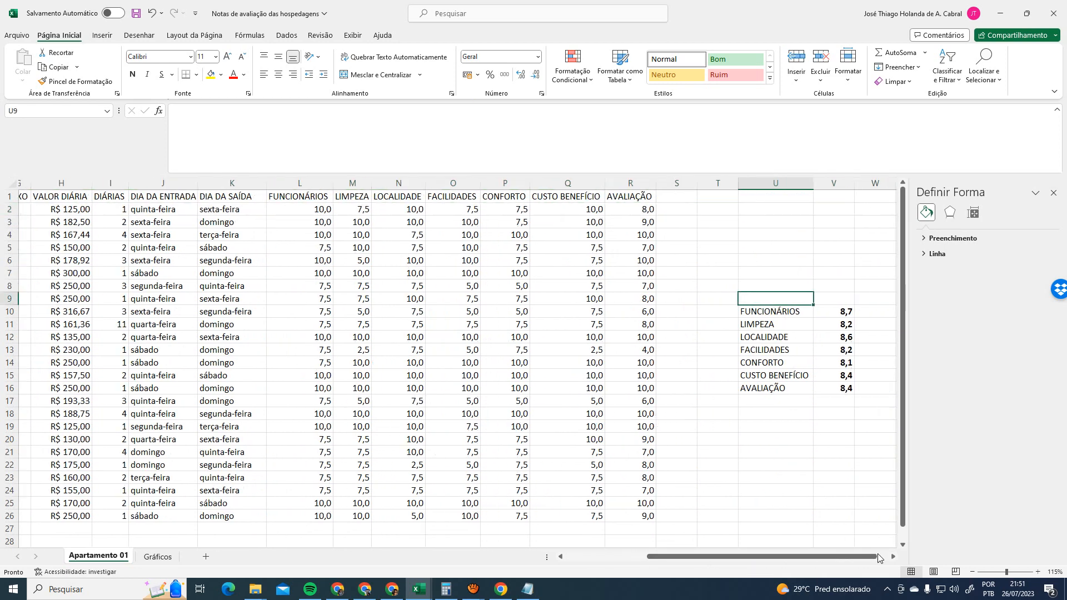
{"action": "type", "text": "MÉDIAS PO"}
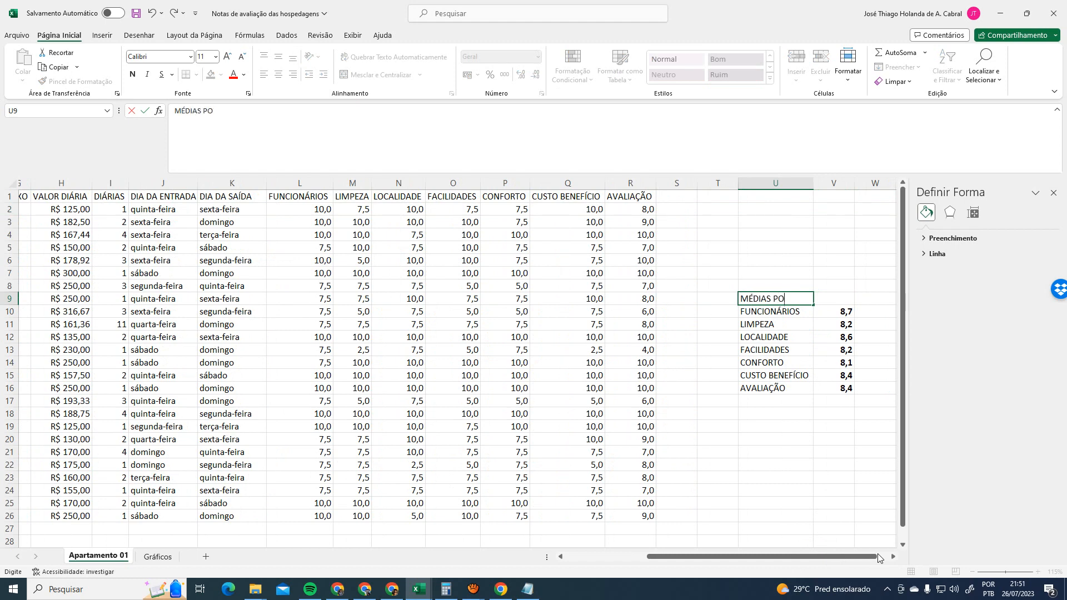
{"action": "type", "text": "T CATEGORIAS"}
{"action": "key", "text": "Return"}
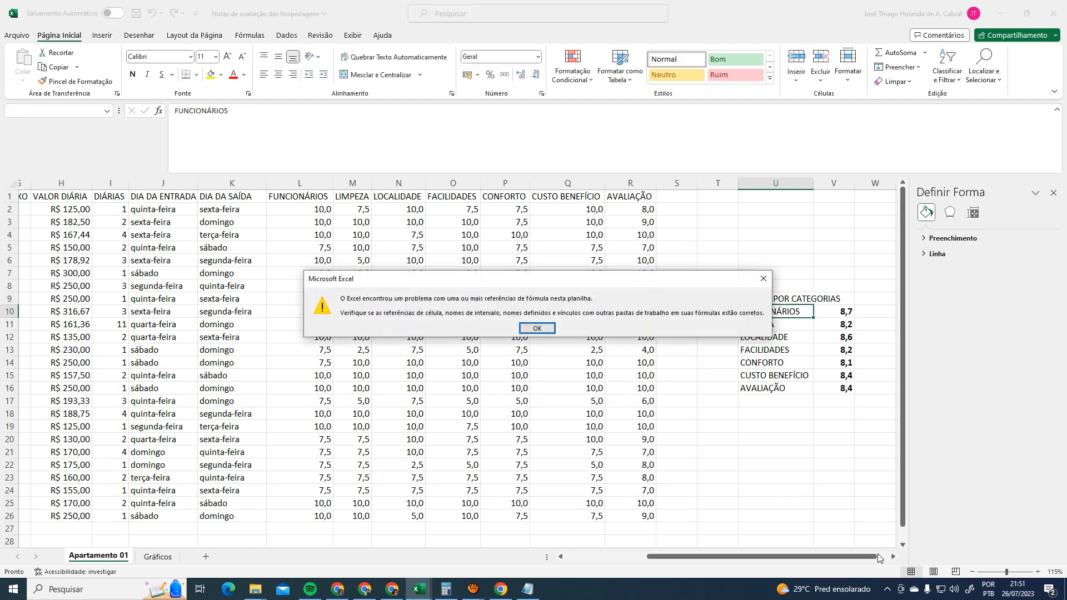
{"action": "left_click", "coordinate": [537, 328]}
Merge and center the MÉDIAS POR CATEGORIAS heading across U9:V9
{"action": "left_click_drag", "start_coordinate": [791, 299], "coordinate": [839, 299]}
{"action": "left_click", "coordinate": [380, 75]}
{"action": "left_click", "coordinate": [775, 311]}
Move the averages table with its heading, U9:V16, up so that it starts at cell U1
{"action": "left_click", "coordinate": [786, 300]}
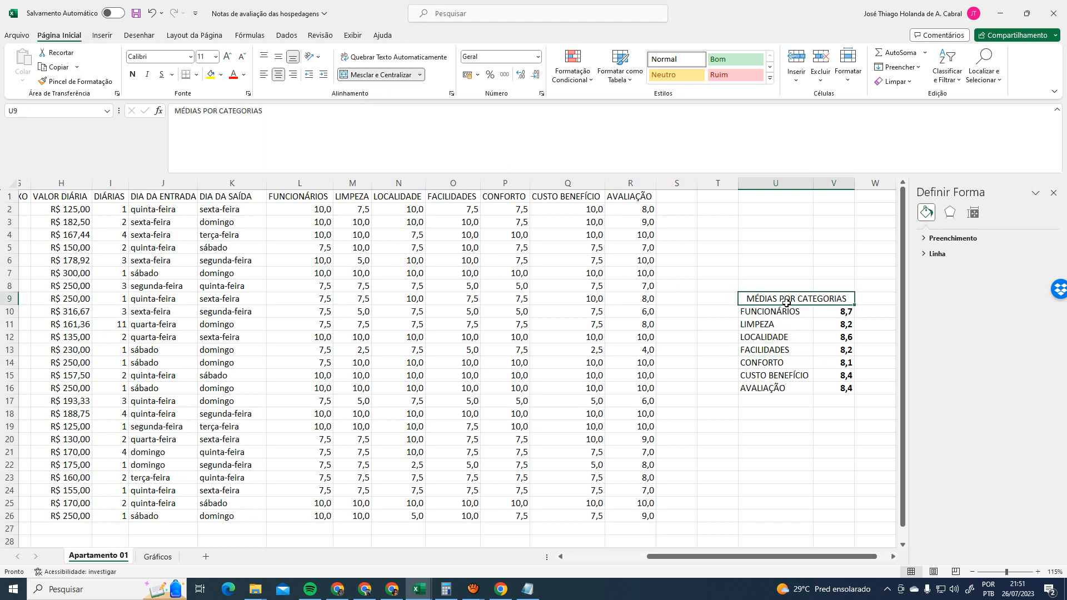
{"action": "left_click", "coordinate": [846, 389], "text": "shift"}
{"action": "key", "text": "ctrl+c"}
{"action": "left_click", "coordinate": [790, 193]}
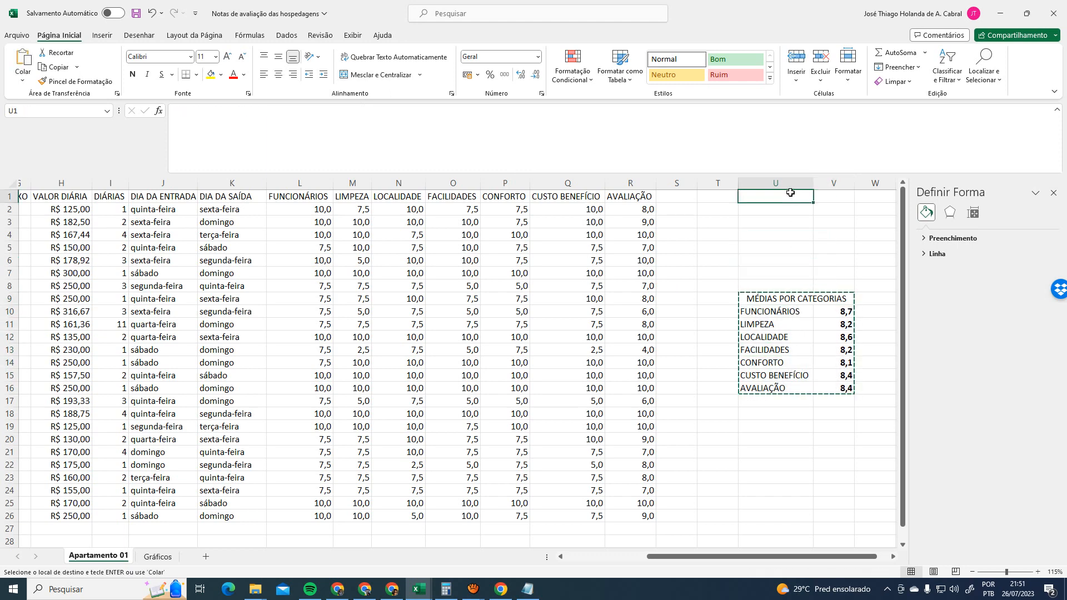
{"action": "key", "text": "ctrl+v"}
{"action": "left_click", "coordinate": [820, 321]}
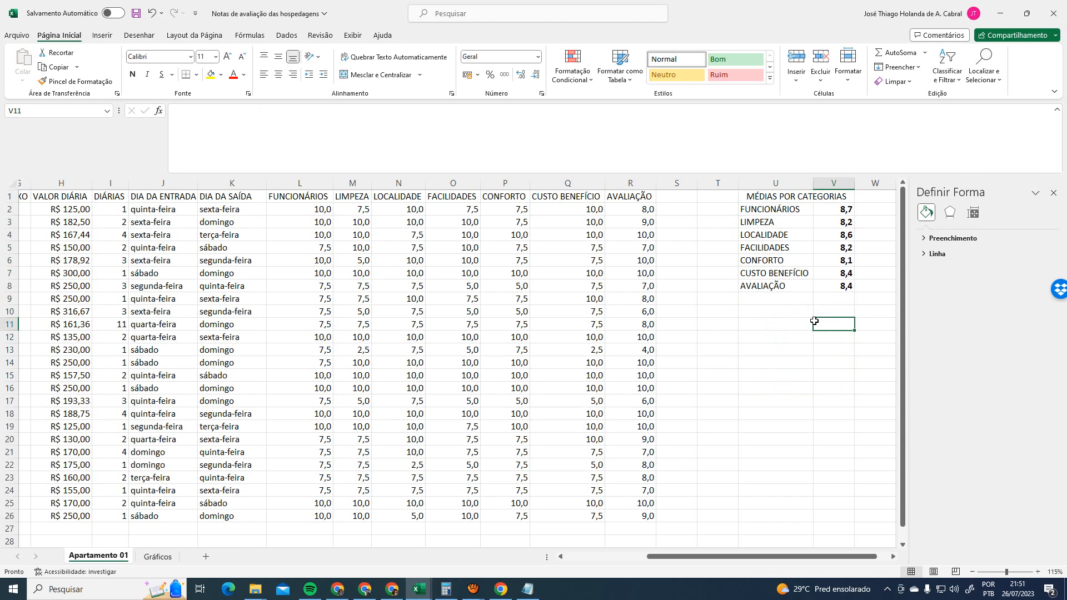
Examine the existing category average charts on the Gráficos sheet, then return to Apartamento 01
{"action": "left_click", "coordinate": [158, 556]}
{"action": "left_click", "coordinate": [536, 328]}
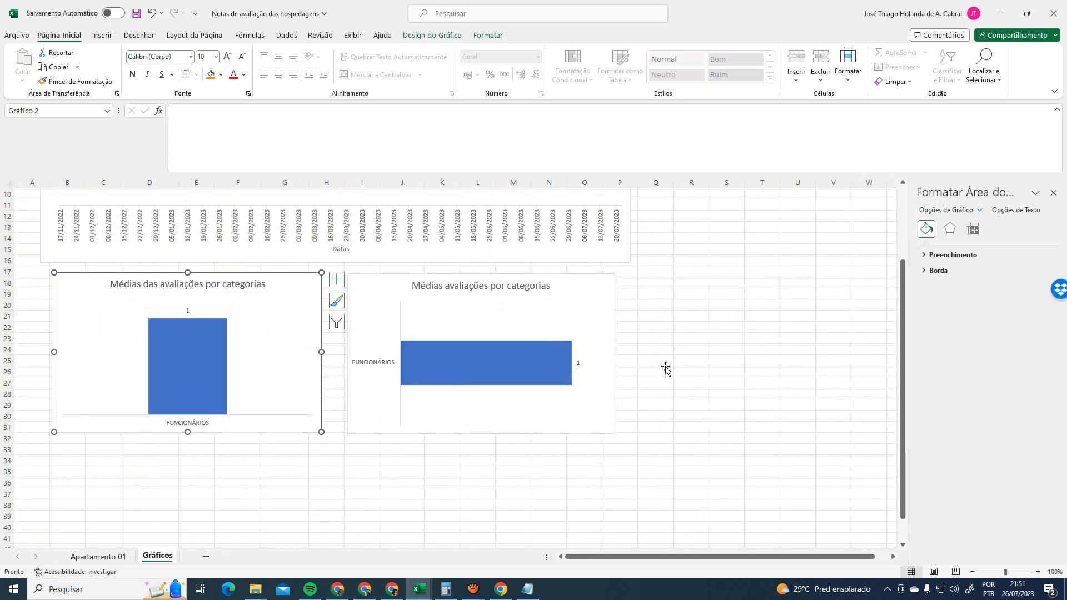
{"action": "left_click", "coordinate": [285, 324]}
{"action": "left_click", "coordinate": [299, 288]}
{"action": "left_click", "coordinate": [98, 556]}
Insert a recommended clustered column chart (Coluna Agrupada) from the category averages in U2:V8
{"action": "left_click_drag", "start_coordinate": [800, 210], "coordinate": [851, 288]}
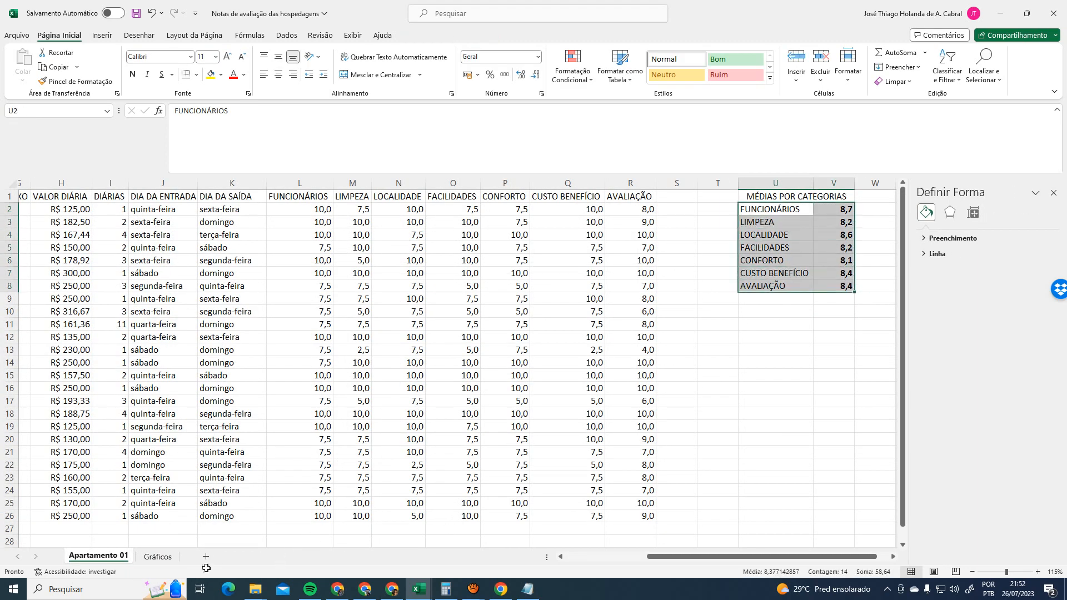
{"action": "left_click", "coordinate": [158, 557]}
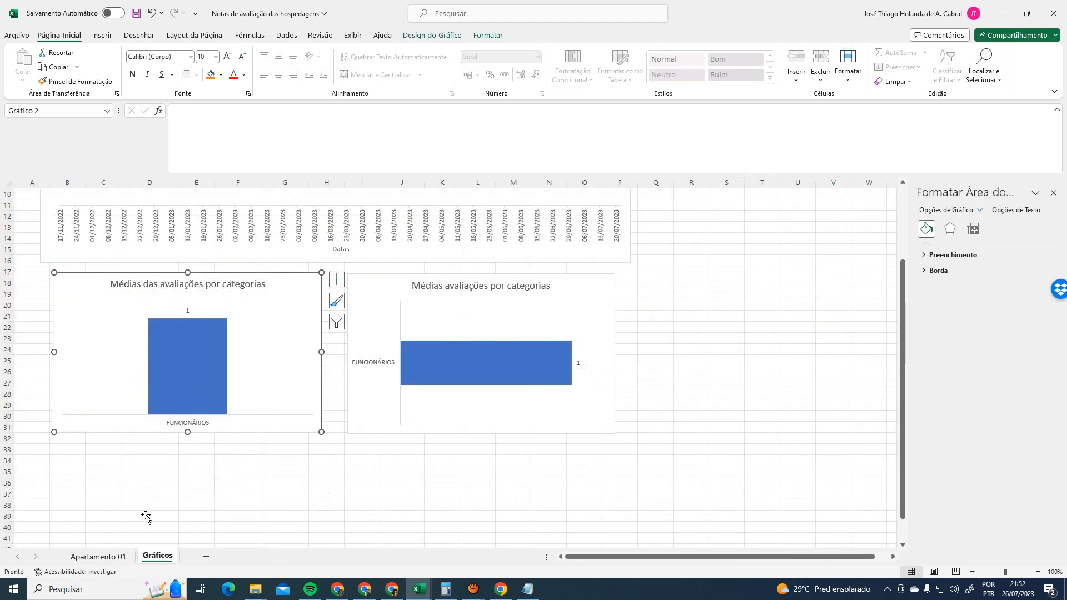
{"action": "left_click", "coordinate": [98, 556]}
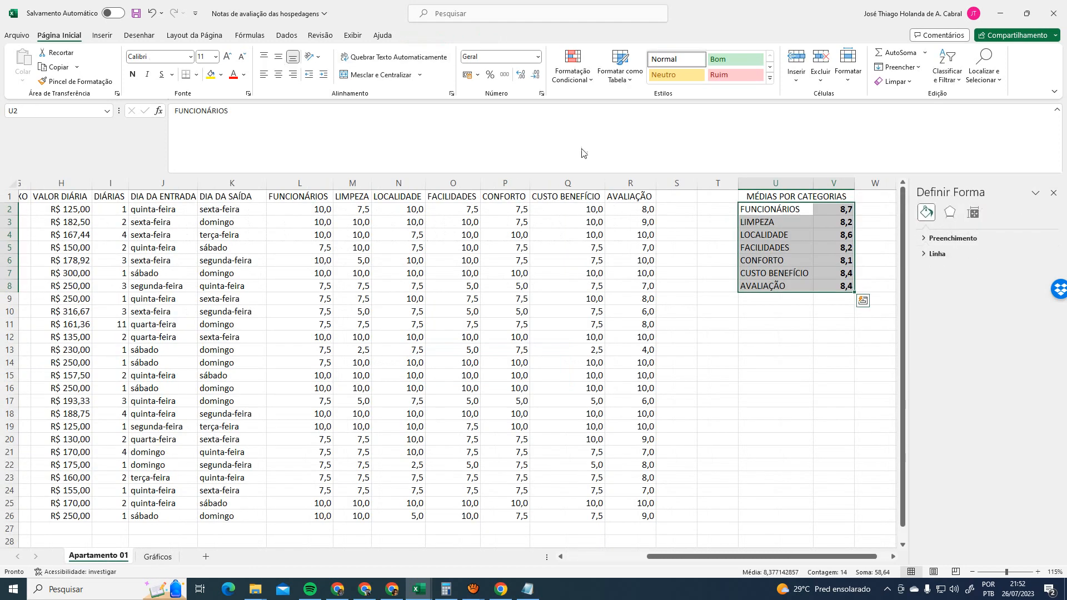
{"action": "left_click", "coordinate": [102, 36]}
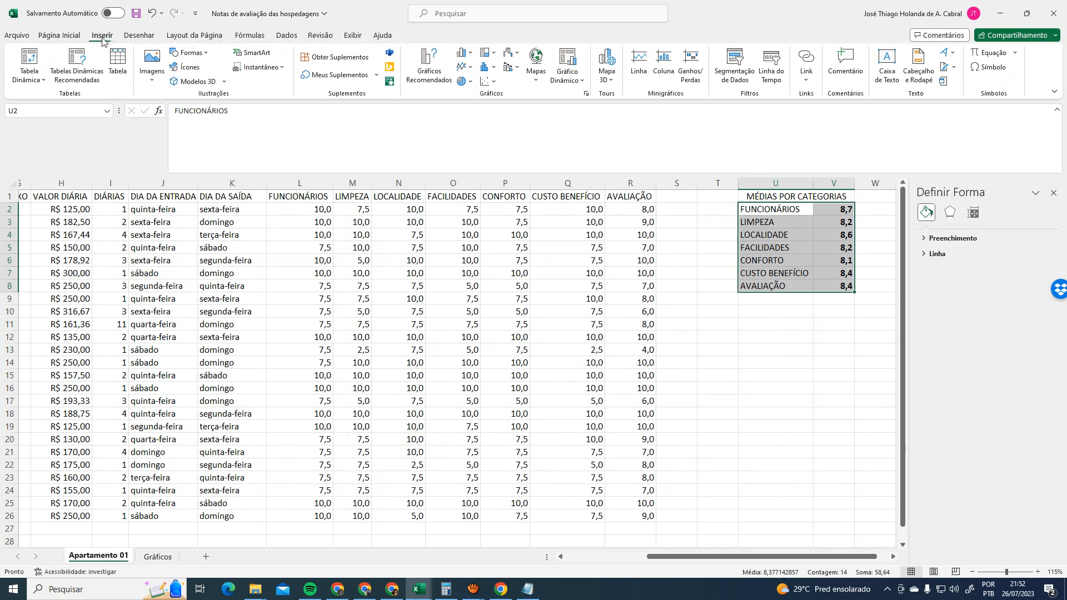
{"action": "left_click", "coordinate": [429, 72]}
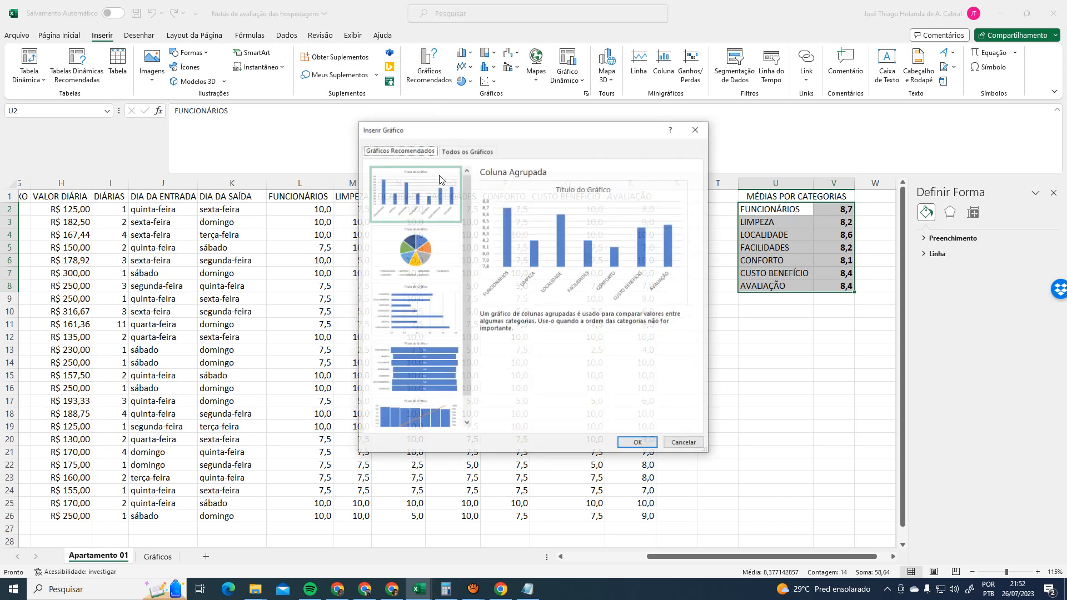
{"action": "left_click", "coordinate": [422, 317]}
{"action": "left_click", "coordinate": [434, 195]}
{"action": "left_click", "coordinate": [654, 443]}
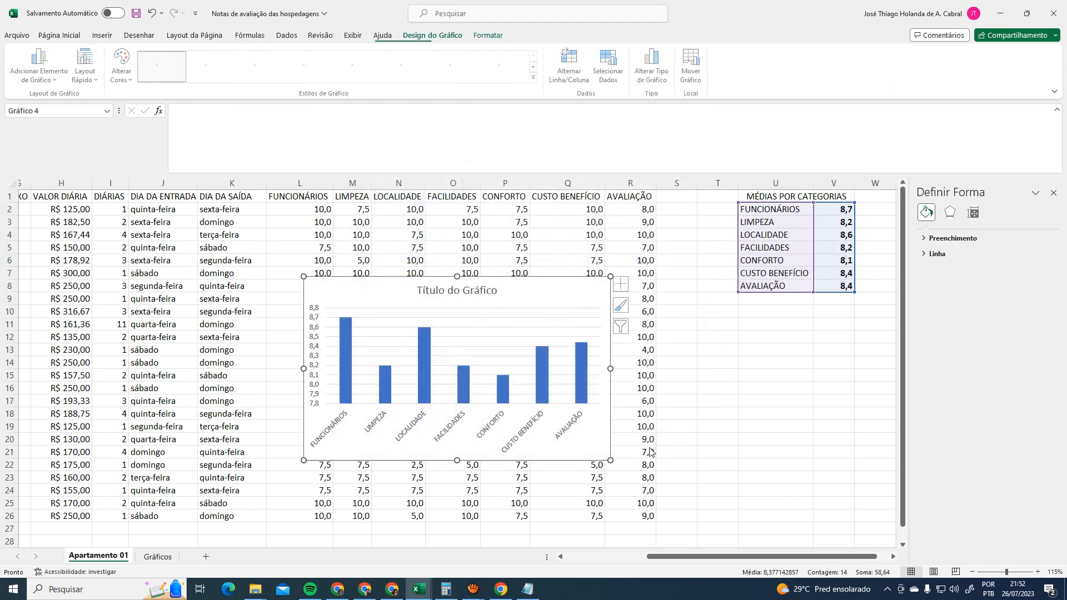
Change the new chart's type to the recommended horizontal bar chart and place it below the averages table
{"action": "left_click", "coordinate": [108, 34]}
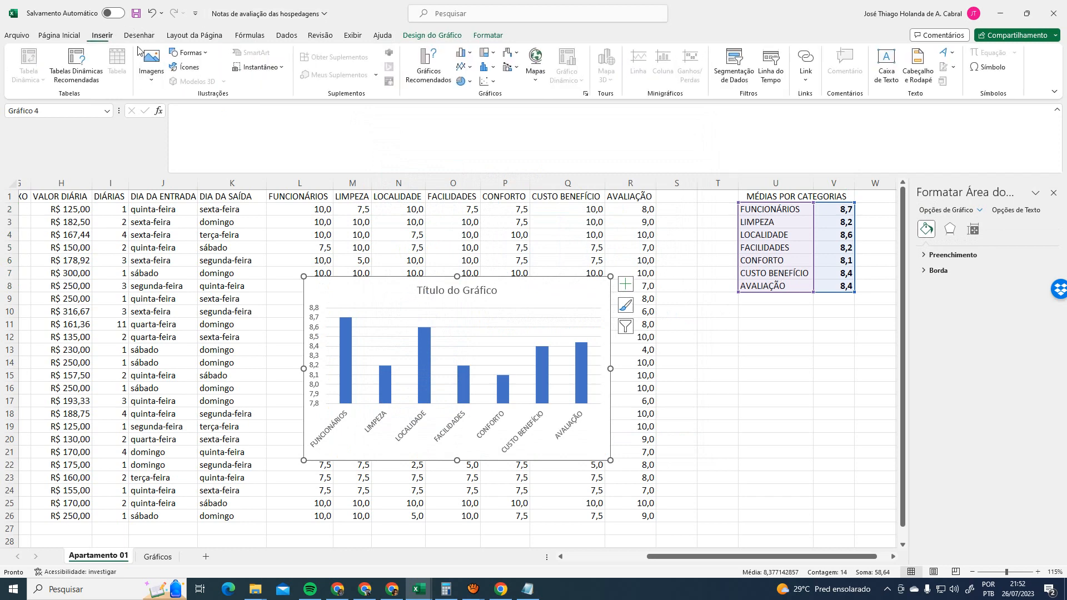
{"action": "left_click", "coordinate": [429, 70]}
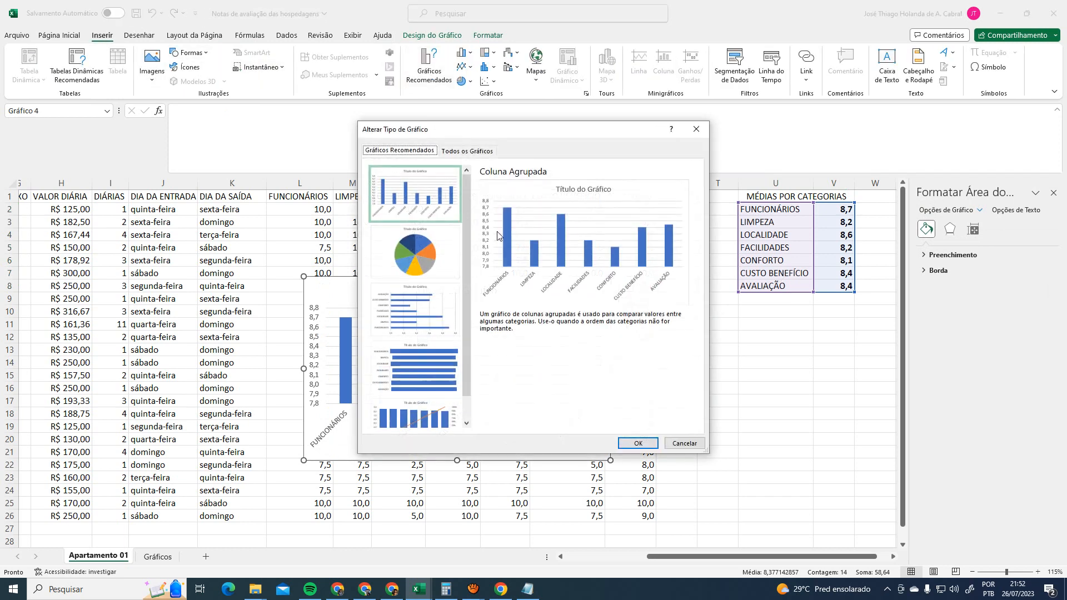
{"action": "left_click", "coordinate": [442, 320]}
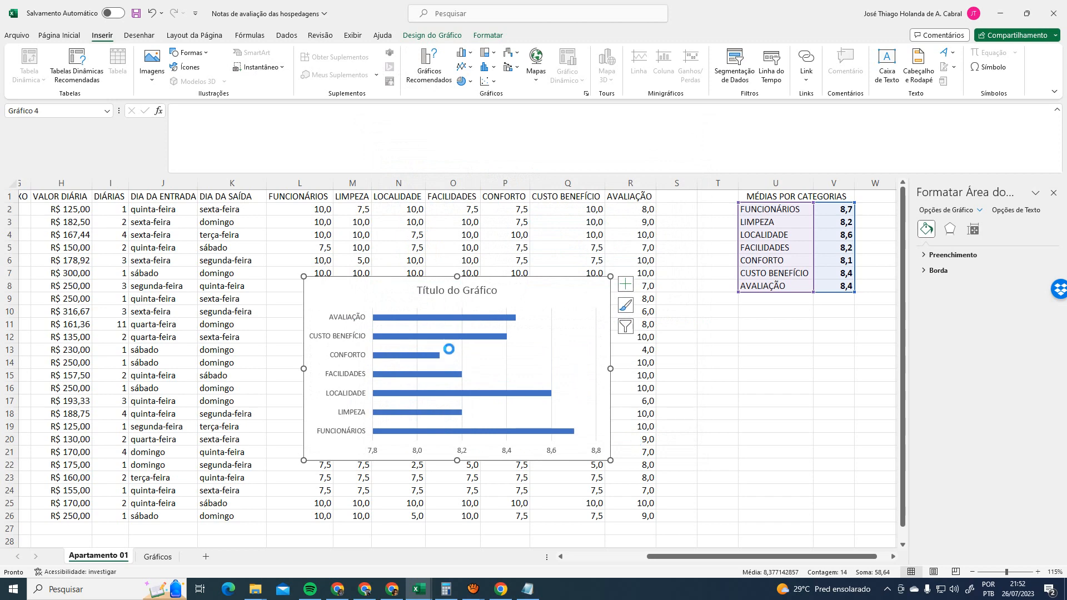
{"action": "left_click_drag", "start_coordinate": [569, 285], "coordinate": [810, 348]}
{"action": "left_click", "coordinate": [723, 312]}
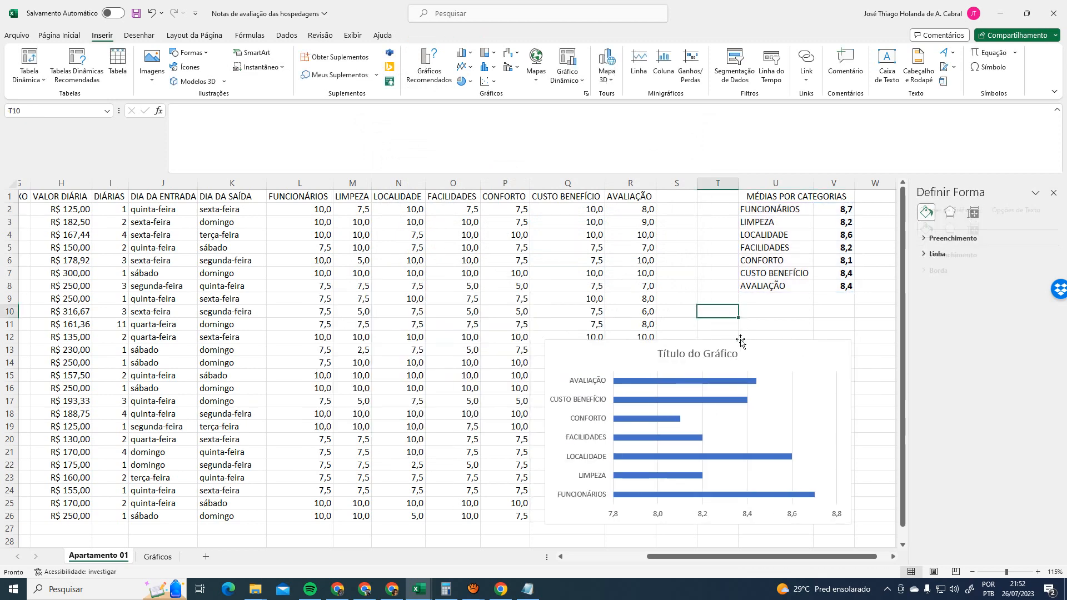
Insert a second chart of type Coluna Agrupada from the averages table including its heading, U1:V8
{"action": "left_click_drag", "start_coordinate": [750, 198], "coordinate": [806, 287]}
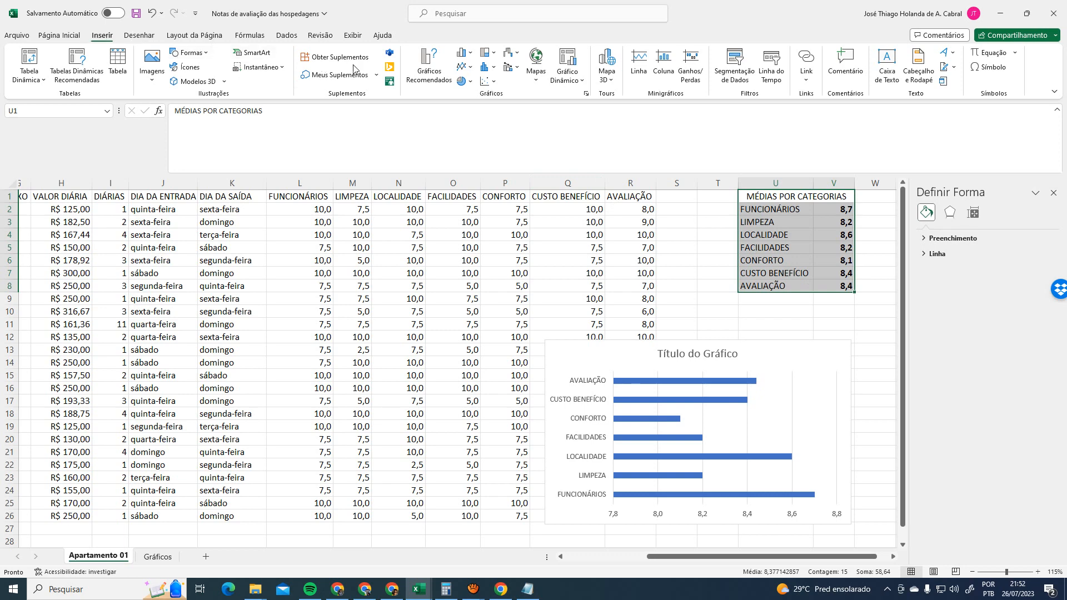
{"action": "left_click", "coordinate": [429, 66]}
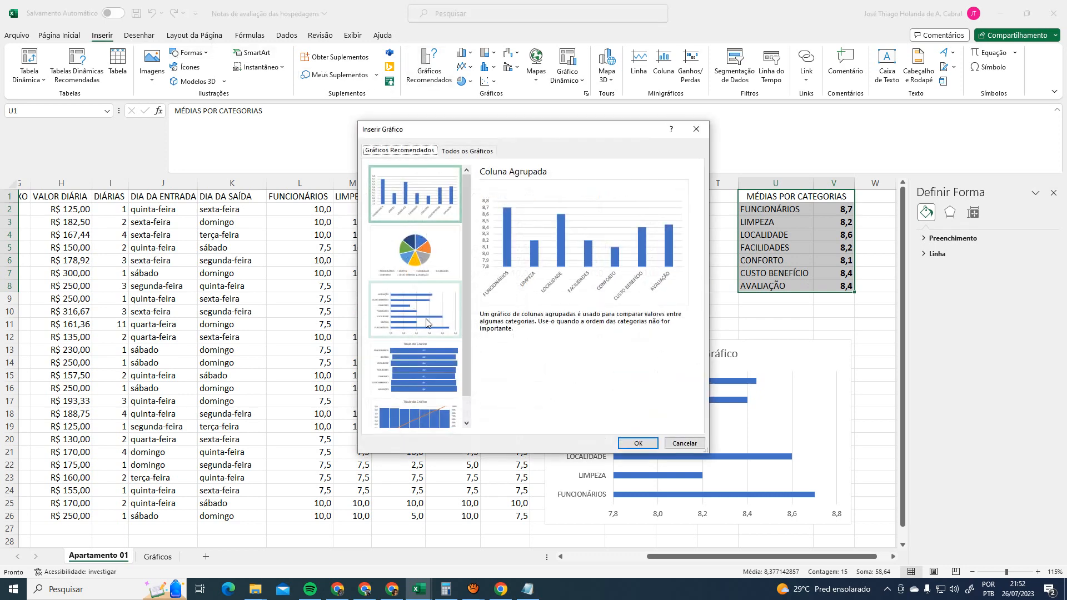
{"action": "left_click", "coordinate": [634, 443]}
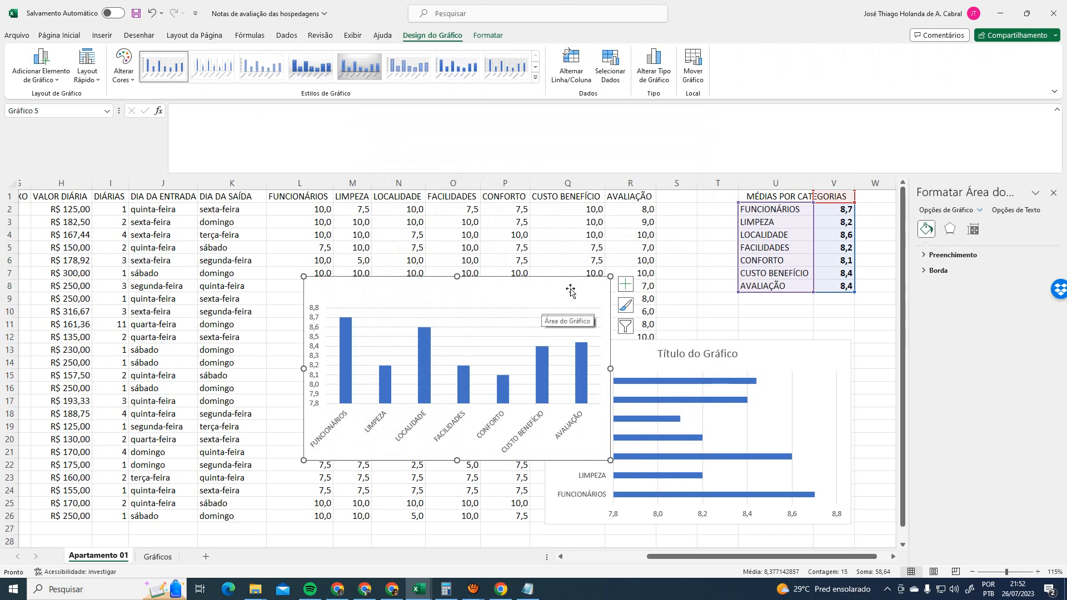
Move both the column chart and the bar chart from Apartamento 01 to the Gráficos sheet, placing them at cell D35
{"action": "left_click", "coordinate": [809, 352]}
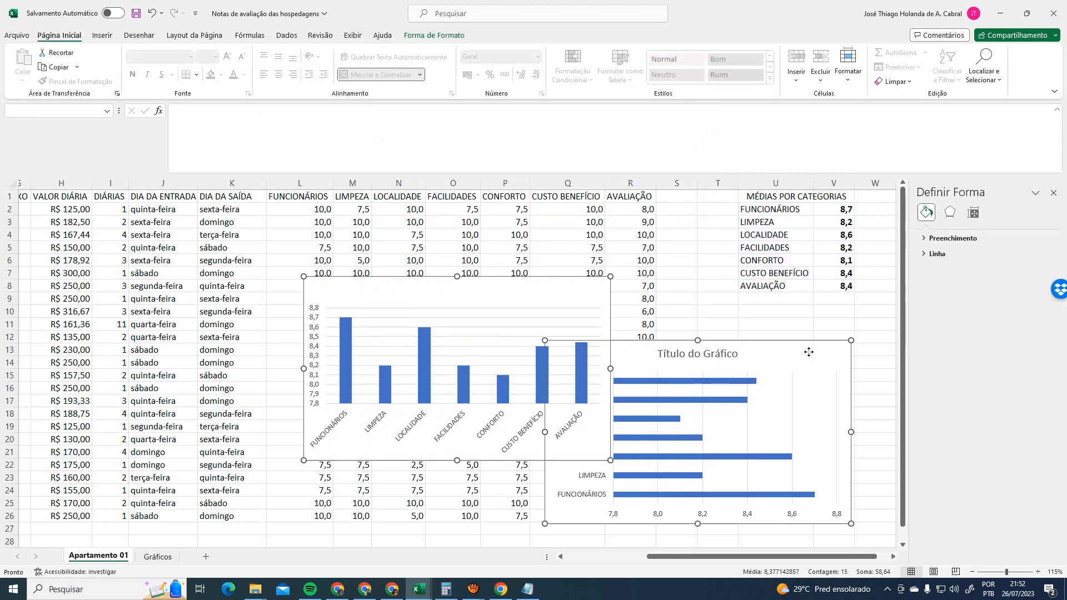
{"action": "key", "text": "ctrl+x"}
{"action": "left_click", "coordinate": [157, 556]}
{"action": "key", "text": "ctrl+v"}
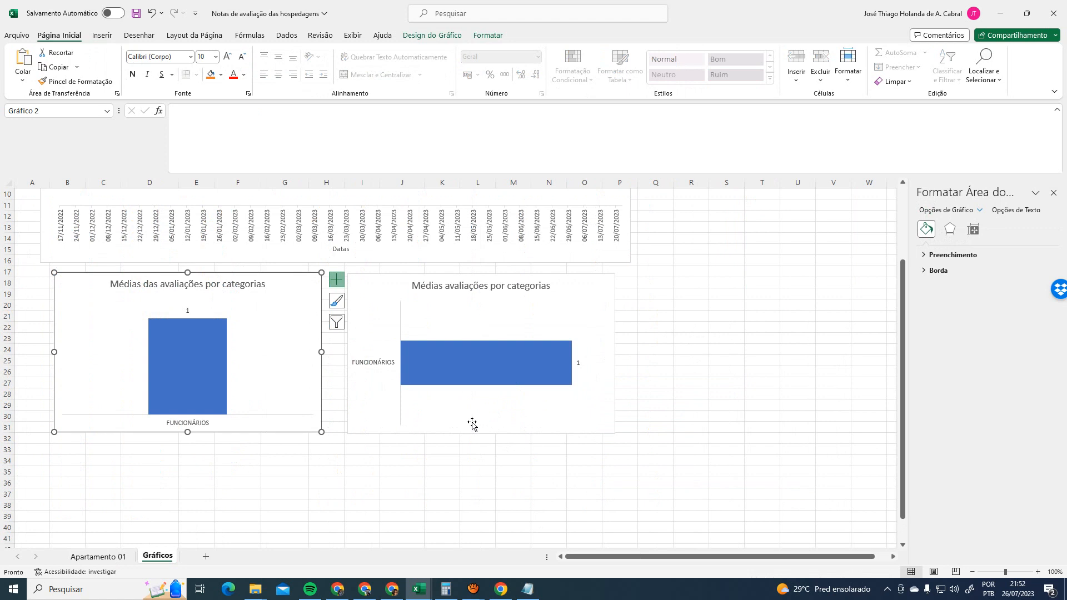
{"action": "left_click", "coordinate": [173, 470]}
{"action": "key", "text": "ctrl+v"}
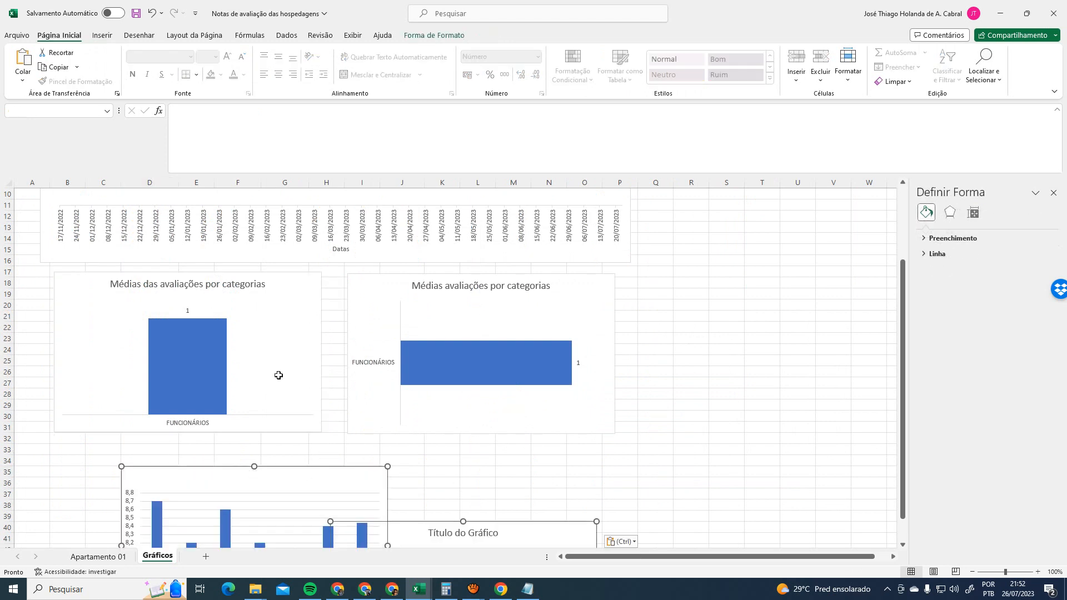
Delete the two old category average charts below the dates chart on the Gráficos sheet
{"action": "left_click", "coordinate": [303, 303]}
{"action": "left_click", "coordinate": [428, 280], "text": "ctrl"}
{"action": "key", "text": "Delete"}
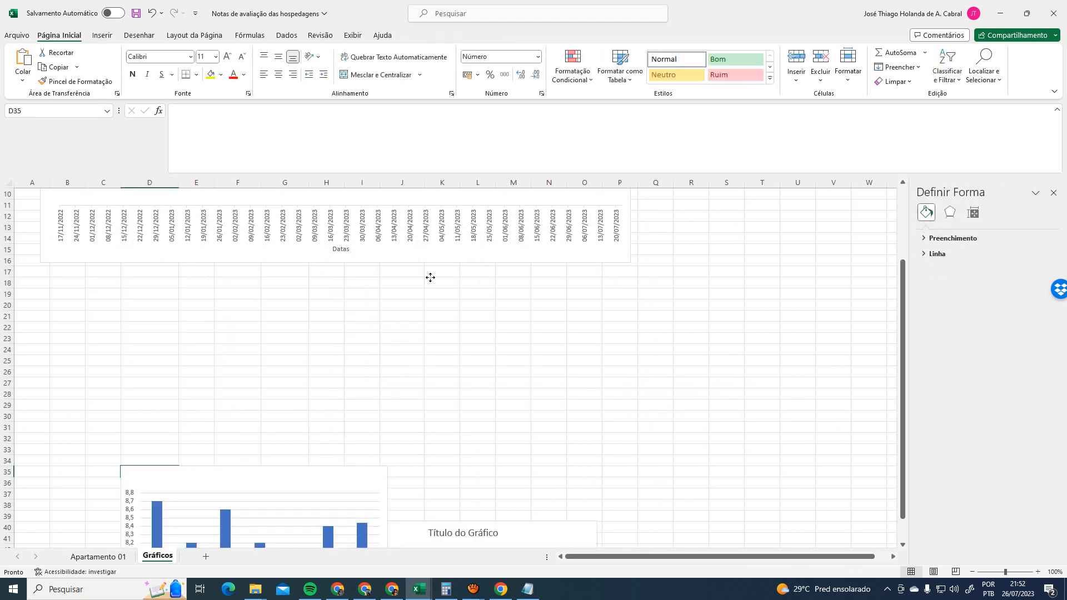
Move the column chart and the bar chart up so they sit side by side just below the dates chart
{"action": "left_click", "coordinate": [276, 479]}
{"action": "scroll", "coordinate": [556, 423], "scroll_direction": "down", "scroll_amount": 5}
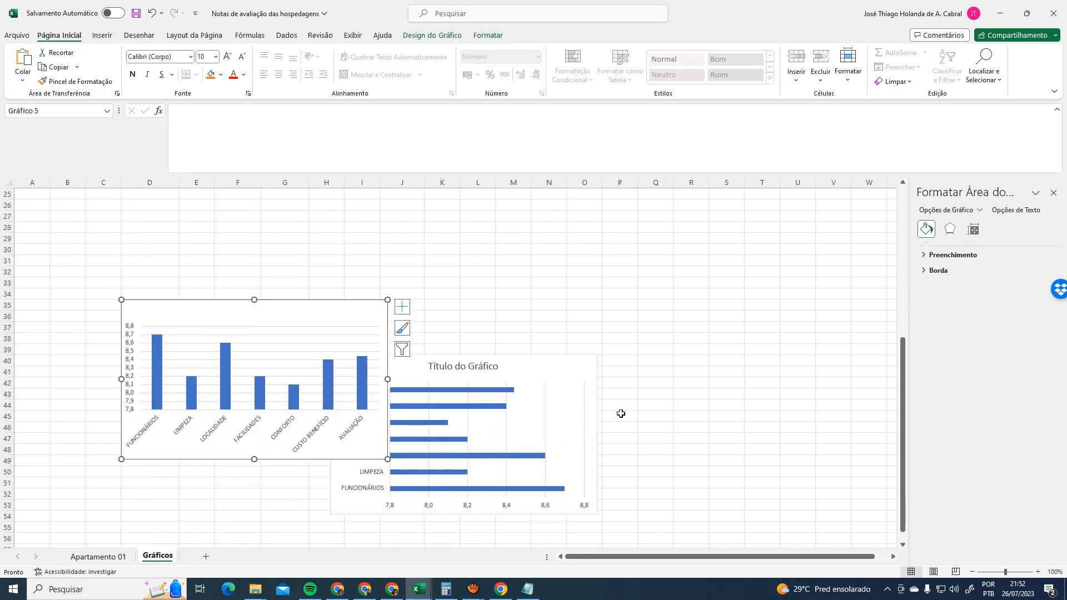
{"action": "left_click", "coordinate": [542, 365], "text": "ctrl"}
{"action": "left_click_drag", "start_coordinate": [350, 310], "coordinate": [282, 218]}
{"action": "scroll", "coordinate": [584, 343], "scroll_direction": "up", "scroll_amount": 5}
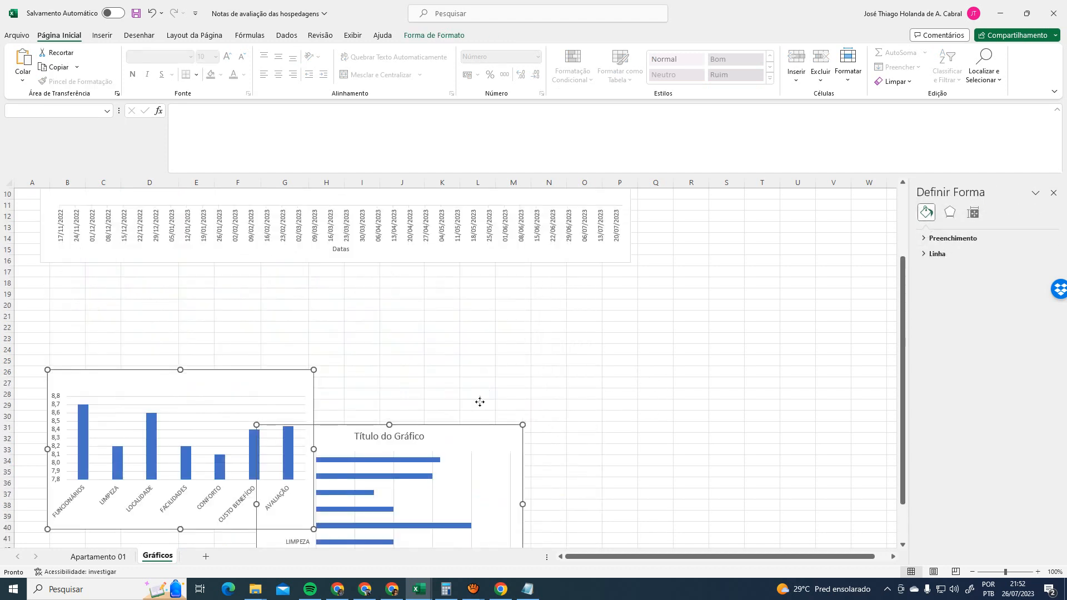
{"action": "left_click_drag", "start_coordinate": [268, 385], "coordinate": [257, 297]}
{"action": "left_click", "coordinate": [651, 394]}
{"action": "left_click", "coordinate": [440, 364]}
{"action": "left_click_drag", "start_coordinate": [439, 364], "coordinate": [543, 309]}
{"action": "mouse_move", "coordinate": [242, 306]}
{"action": "left_mouse_down"}
{"action": "mouse_move", "coordinate": [285, 295]}
{"action": "mouse_move", "coordinate": [258, 300]}
{"action": "left_mouse_up"}
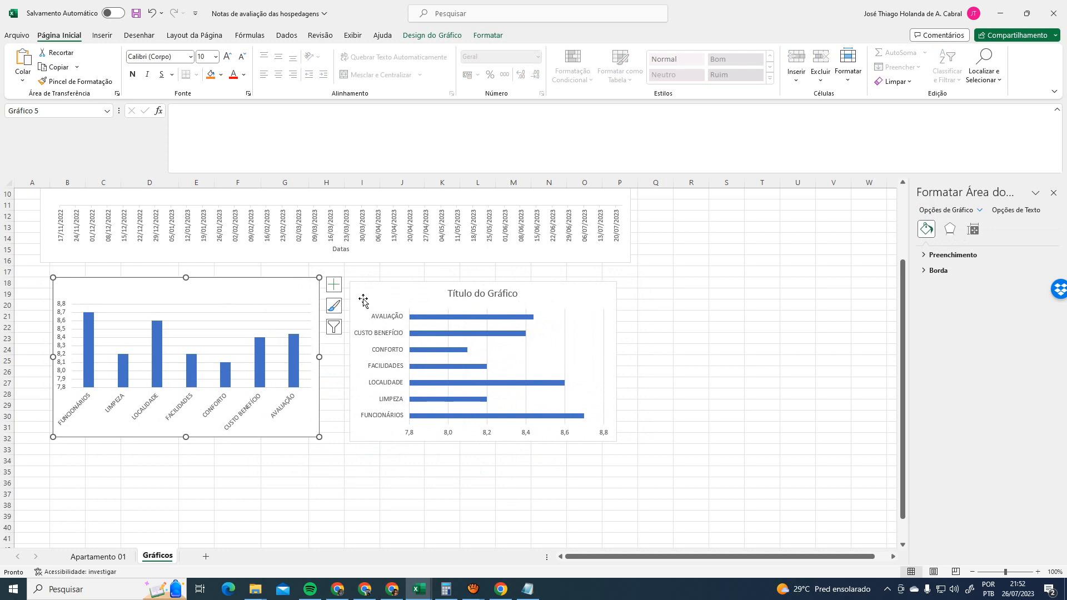
Title the bar chart "MÉDIAS DAS AVALIAÇÕES POR CATEGORIAS"
{"action": "triple_click", "coordinate": [470, 296]}
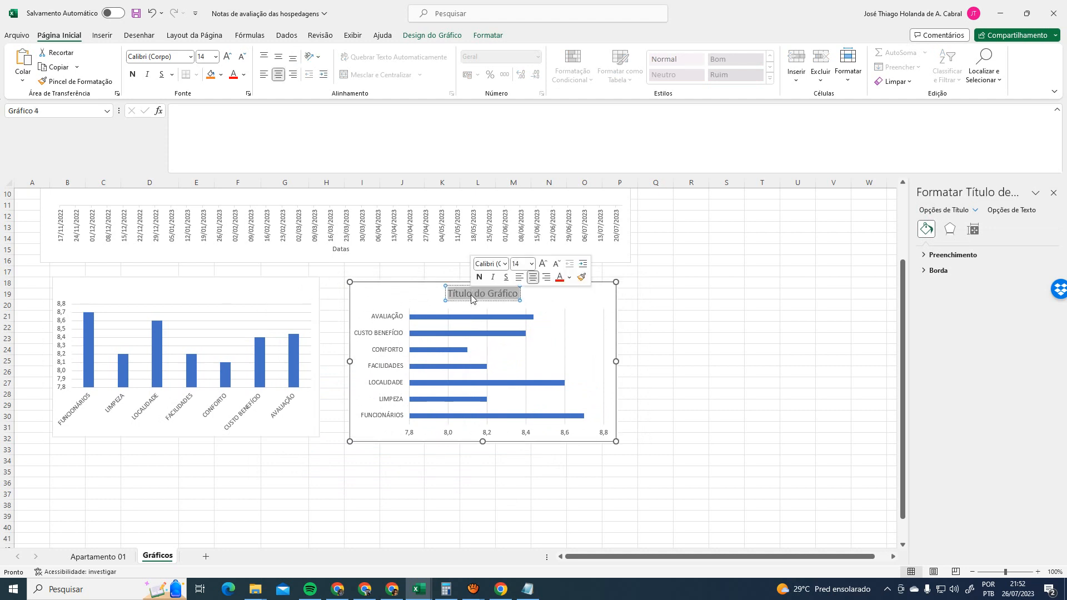
{"action": "type", "text": "m"}
{"action": "key", "text": "BackSpace"}
{"action": "type", "text": "MÉDIAS POR"}
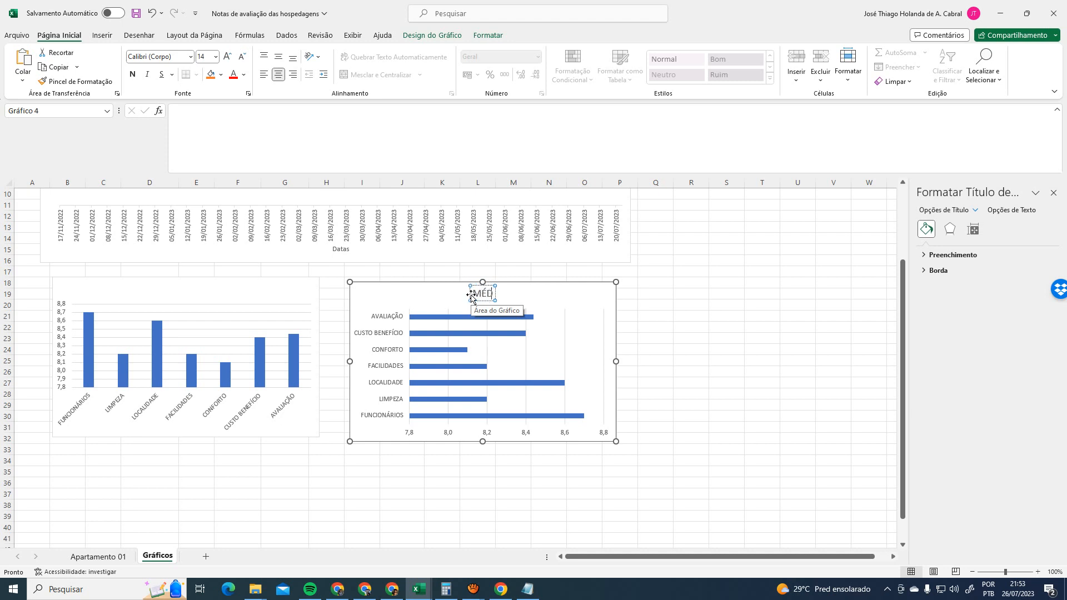
{"action": "key", "text": "BackSpace"}
{"action": "key", "text": "BackSpace"}
{"action": "key", "text": "BackSpace"}
{"action": "type", "text": "DAS AVALIA"}
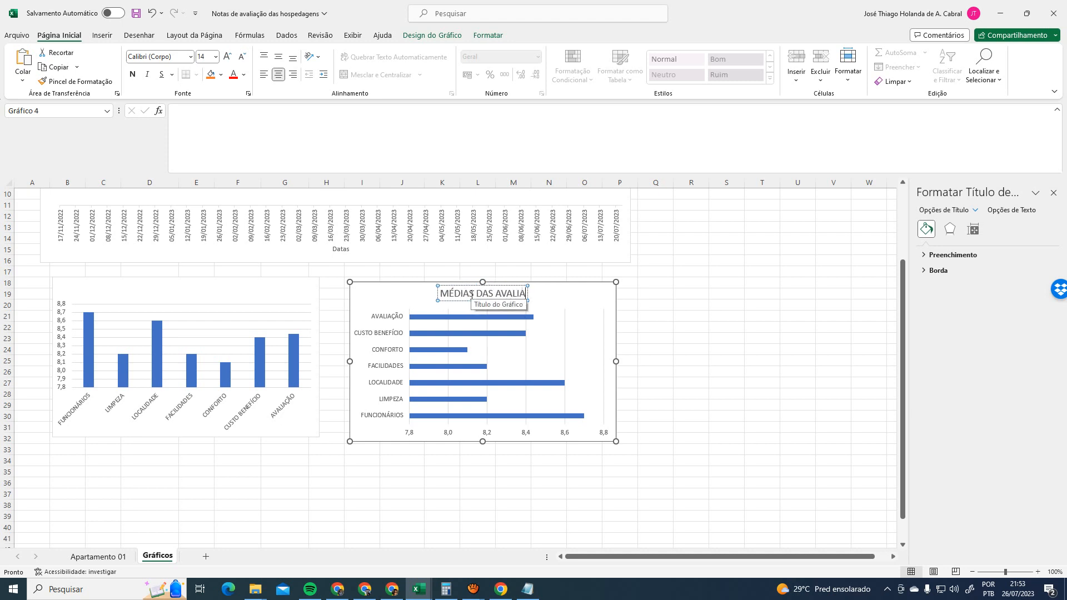
{"action": "type", "text": "ÇÕES PO"}
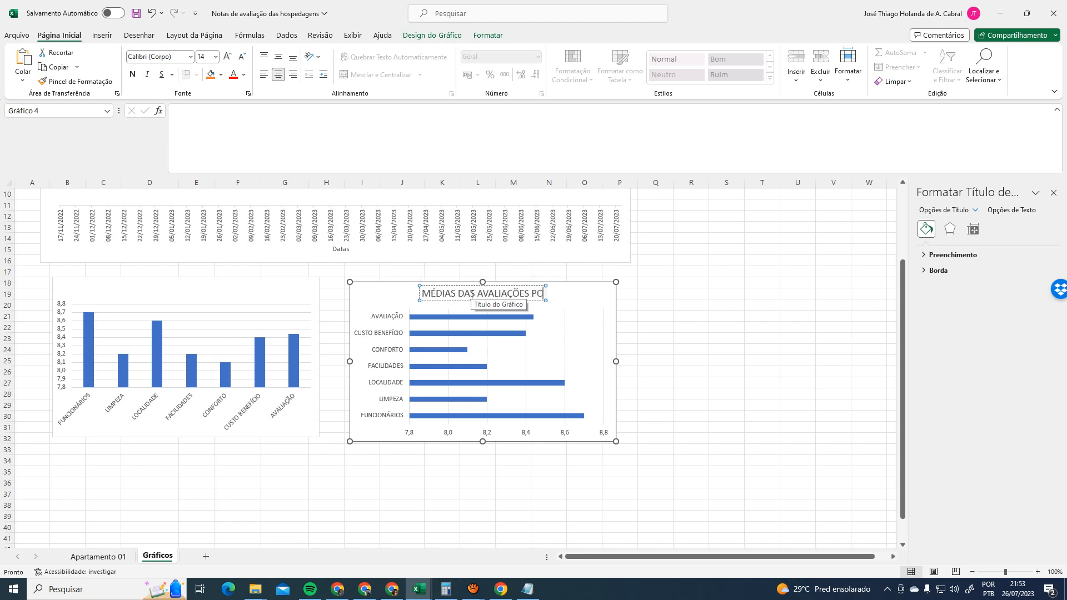
{"action": "type", "text": "R CATEGORIAS"}
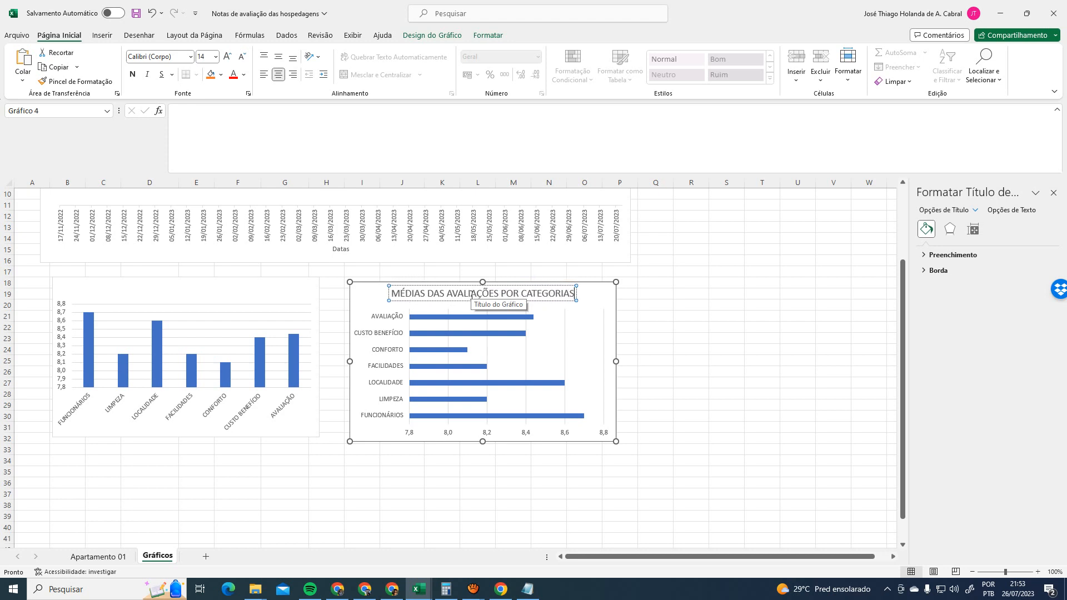
{"action": "left_click", "coordinate": [276, 490]}
Remove the bar chart's gridlines and primary horizontal axis, show data labels, and reset its title to the default text
{"action": "left_click", "coordinate": [591, 302]}
{"action": "left_click", "coordinate": [631, 289]}
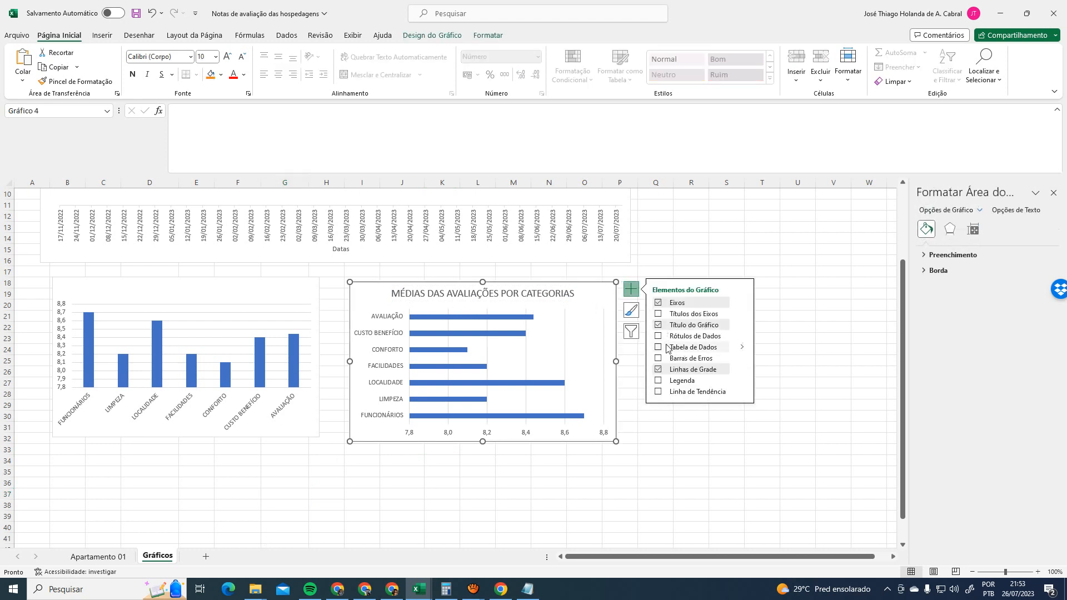
{"action": "left_click", "coordinate": [658, 370]}
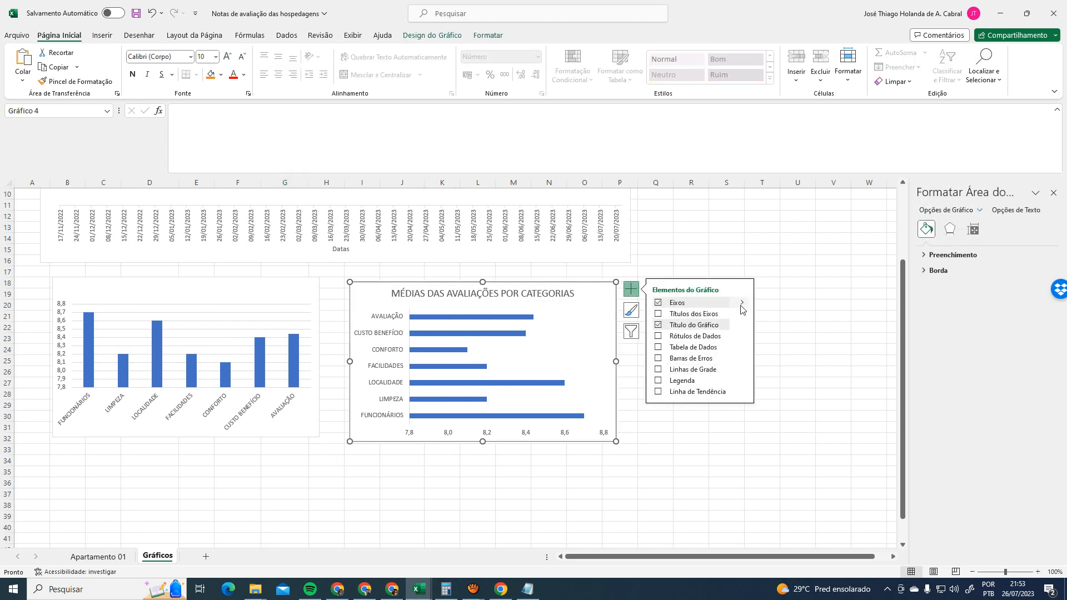
{"action": "left_click", "coordinate": [658, 315]}
{"action": "left_click", "coordinate": [658, 316]}
{"action": "left_click", "coordinate": [659, 326]}
{"action": "left_click", "coordinate": [659, 326]}
{"action": "left_click", "coordinate": [659, 337]}
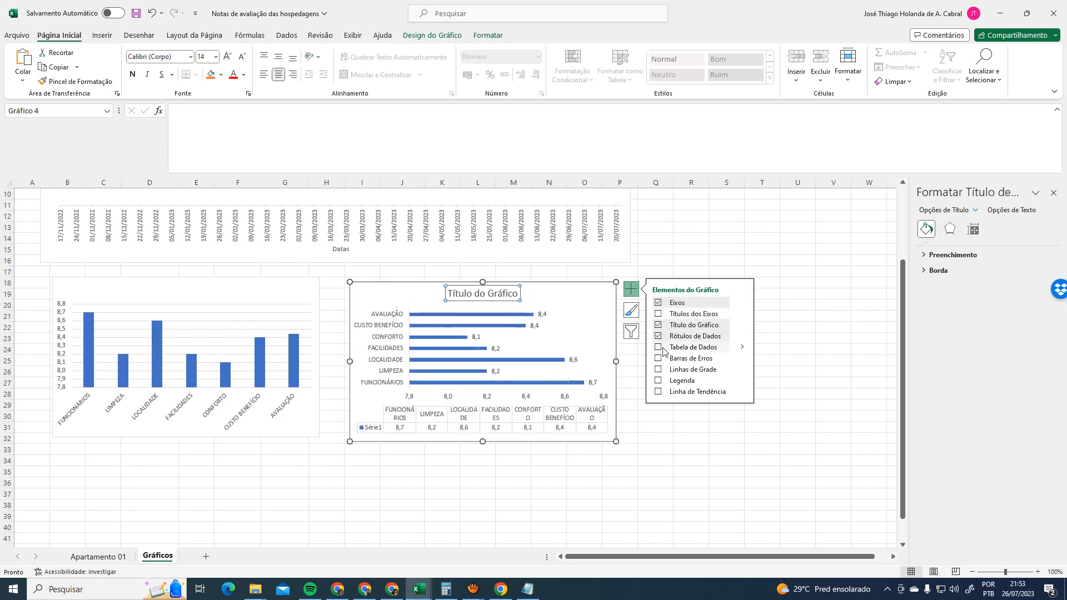
{"action": "mouse_move", "coordinate": [739, 304]}
{"action": "left_click", "coordinate": [767, 318]}
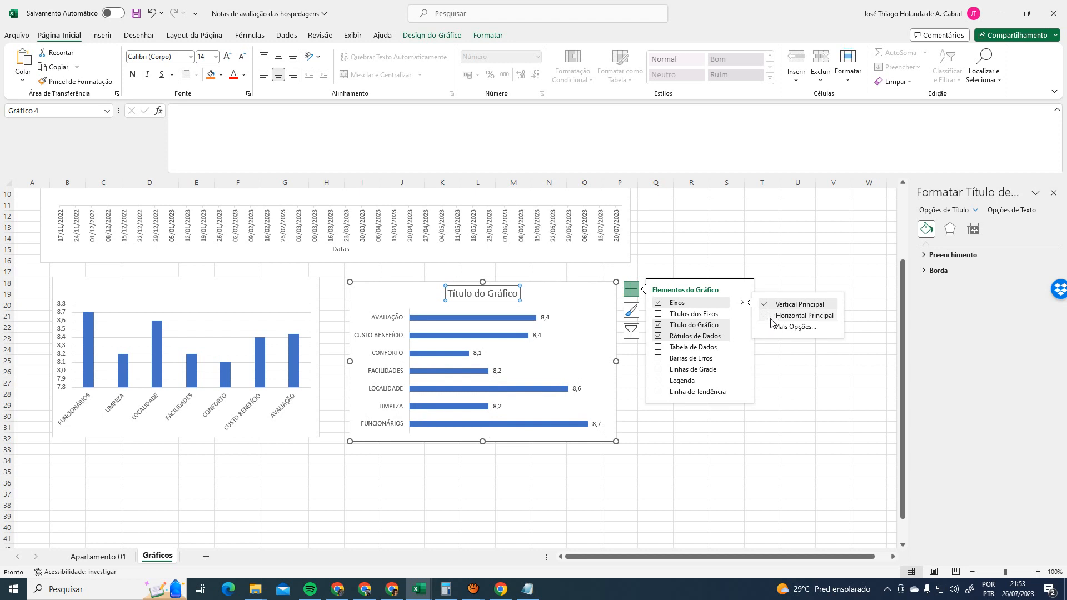
Replace the bar chart's default title with "MÉDIA DAS AVALIAÇÕES POR CATEGORIAS"
{"action": "double_click", "coordinate": [499, 294]}
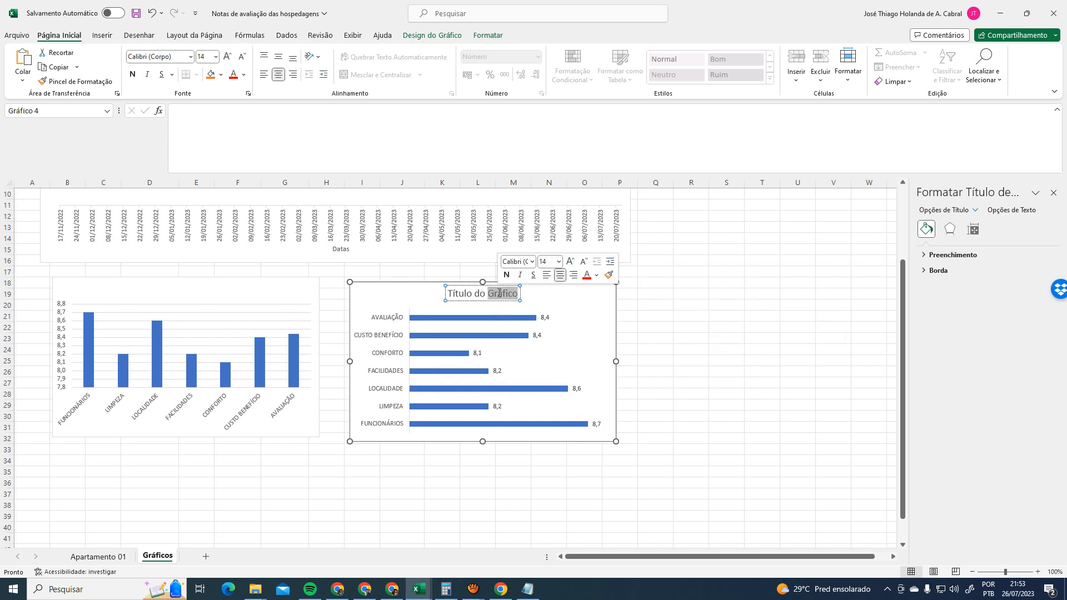
{"action": "key", "text": "BackSpace"}
{"action": "key", "text": "BackSpace"}
{"action": "key", "text": "BackSpace"}
{"action": "key", "text": "BackSpace"}
{"action": "key", "text": "BackSpace"}
{"action": "key", "text": "BackSpace"}
{"action": "key", "text": "BackSpace"}
{"action": "key", "text": "BackSpace"}
{"action": "key", "text": "BackSpace"}
{"action": "key", "text": "BackSpace"}
{"action": "key", "text": "BackSpace"}
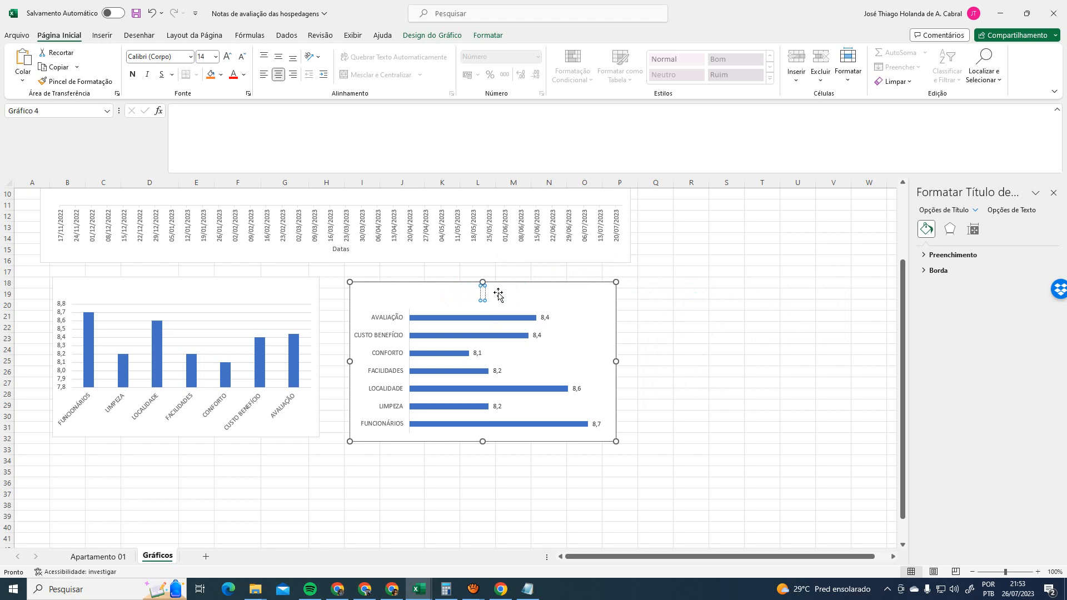
{"action": "type", "text": "MÉDIA DAS AVAC"}
{"action": "key", "text": "BackSpace"}
{"action": "type", "text": "LIAÇÕES POR CATEGORIAS"}
Try to write a title in the column chart's empty title box, leaving axis titles off
{"action": "left_click", "coordinate": [224, 286]}
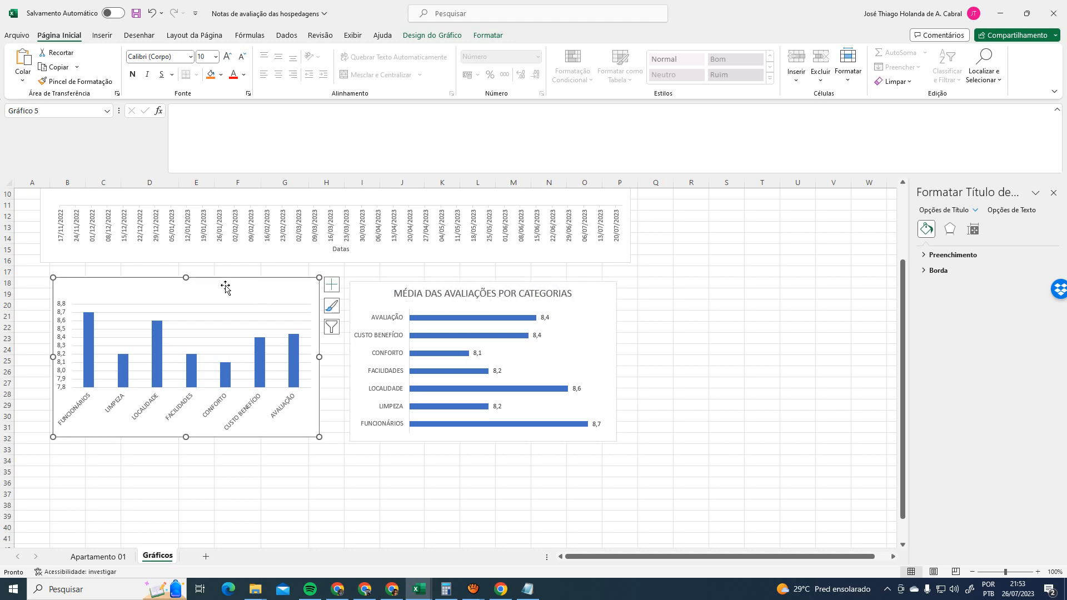
{"action": "left_click", "coordinate": [333, 285]}
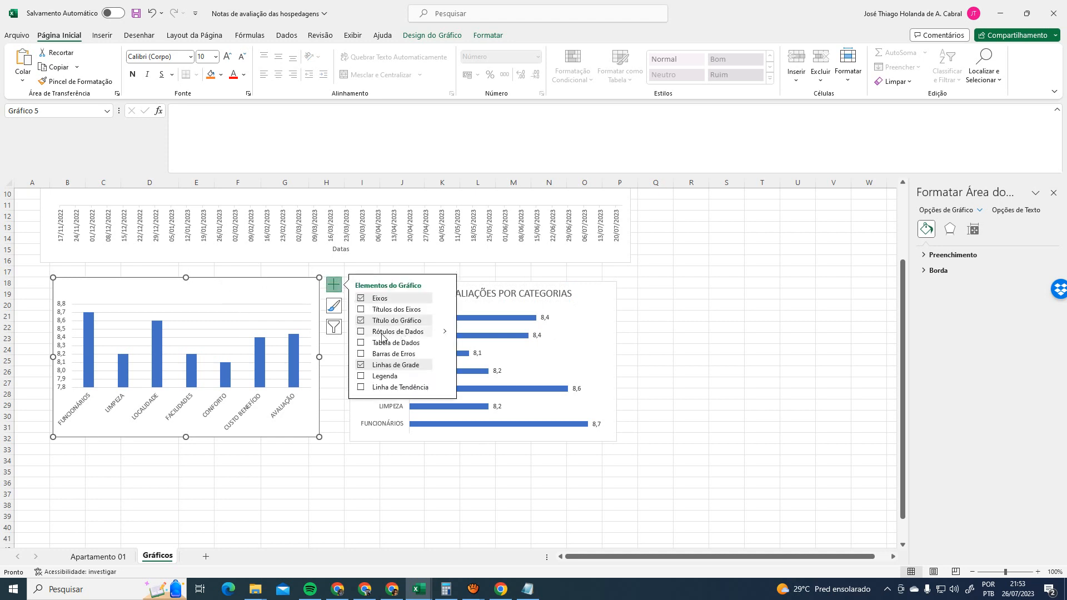
{"action": "left_click", "coordinate": [361, 310]}
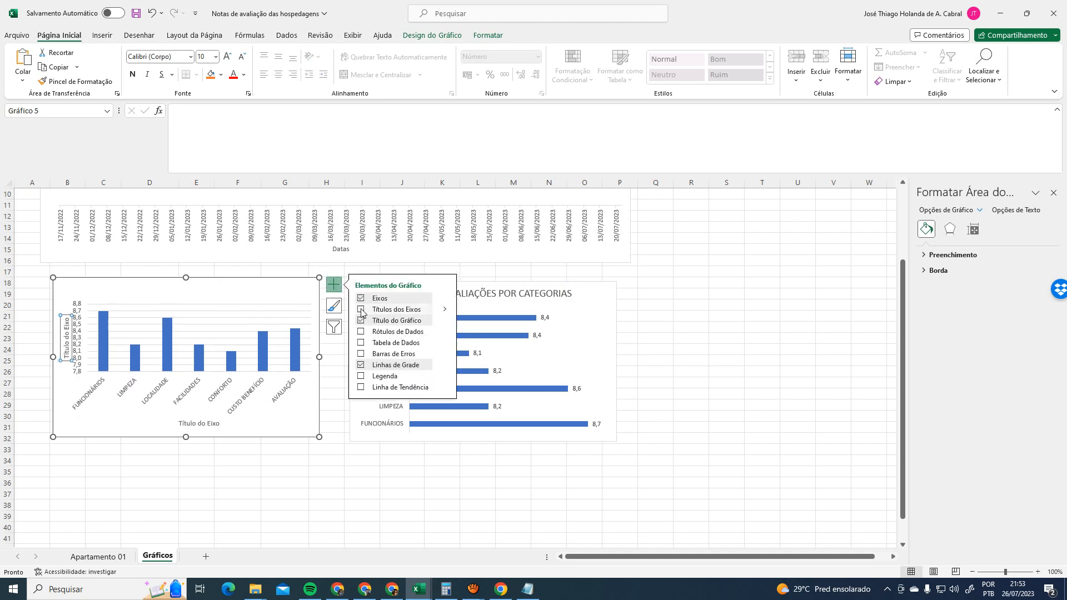
{"action": "left_click", "coordinate": [361, 320]}
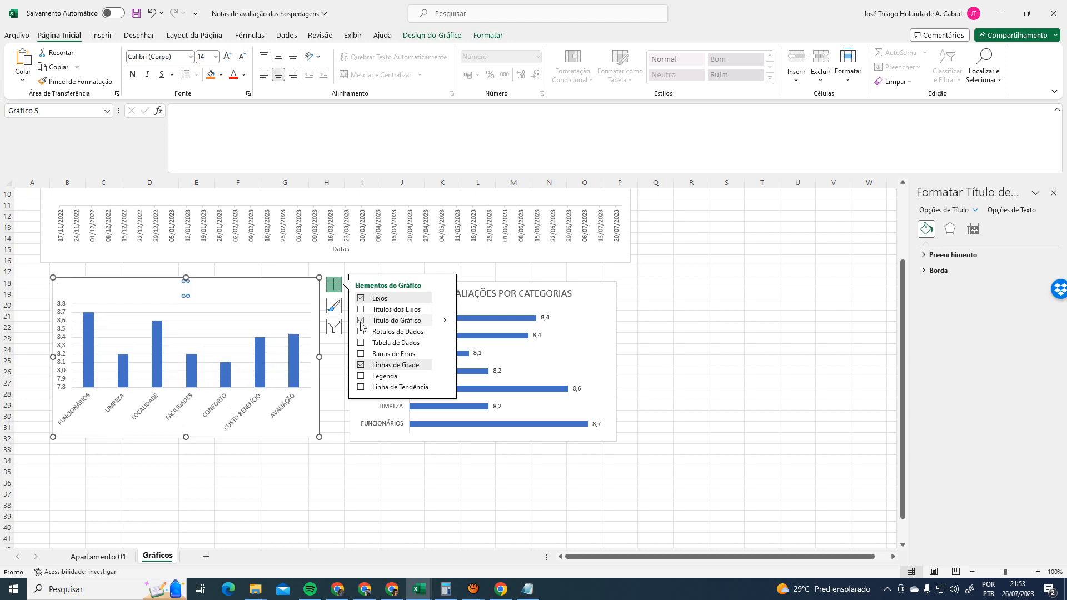
{"action": "double_click", "coordinate": [185, 288]}
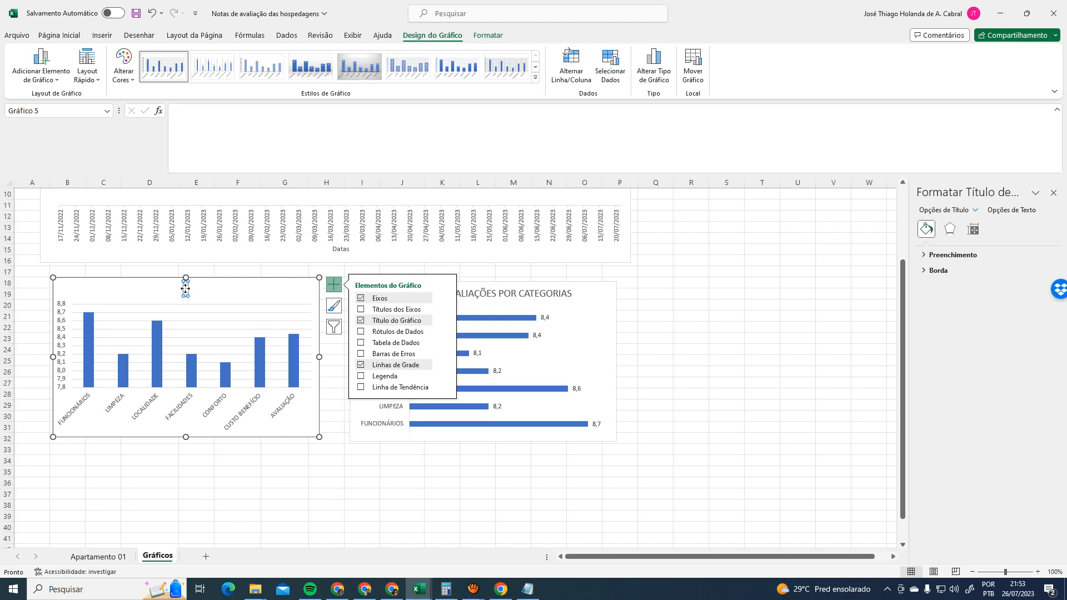
{"action": "left_click", "coordinate": [188, 295]}
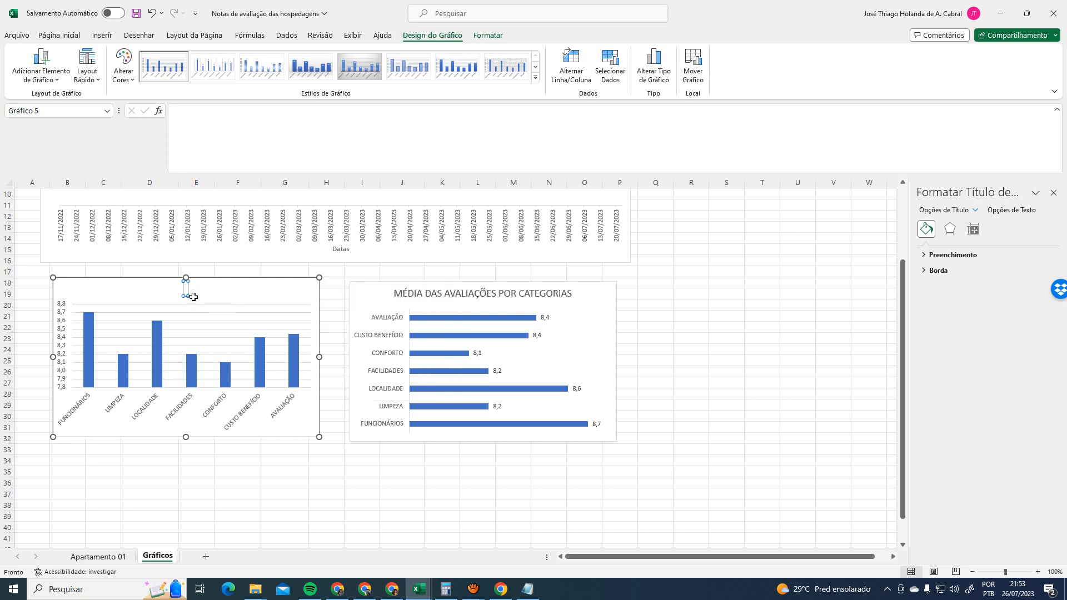
{"action": "left_click", "coordinate": [178, 295]}
{"action": "left_click", "coordinate": [185, 289]}
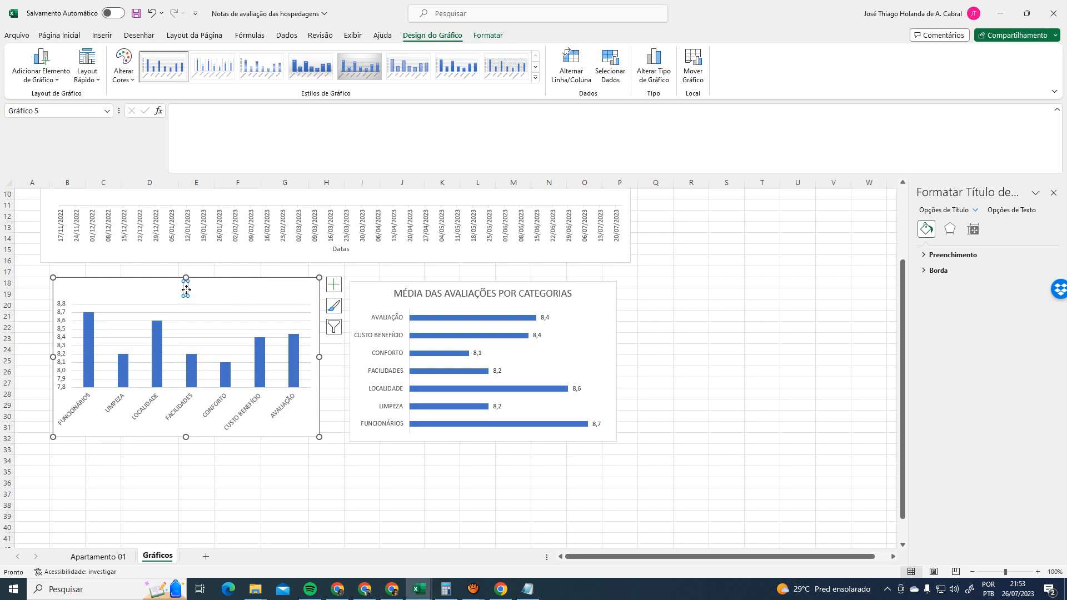
{"action": "type", "text": "G"}
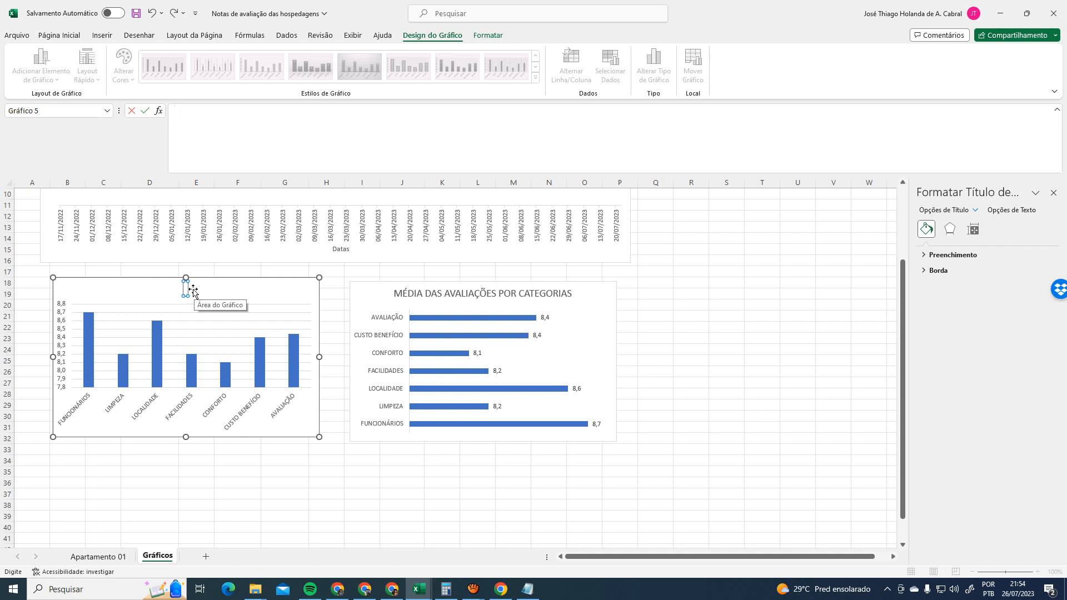
Delete the column chart's empty title and add the chart title element again
{"action": "left_click", "coordinate": [210, 292]}
{"action": "left_click", "coordinate": [187, 290]}
{"action": "key", "text": "Delete"}
{"action": "left_click", "coordinate": [333, 285]}
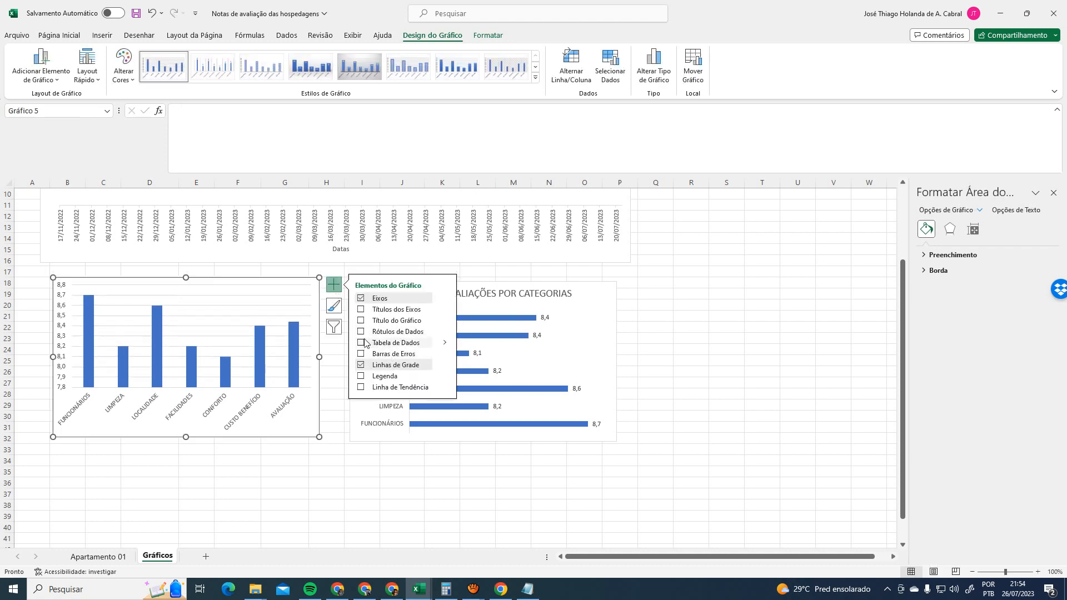
{"action": "left_click", "coordinate": [361, 320]}
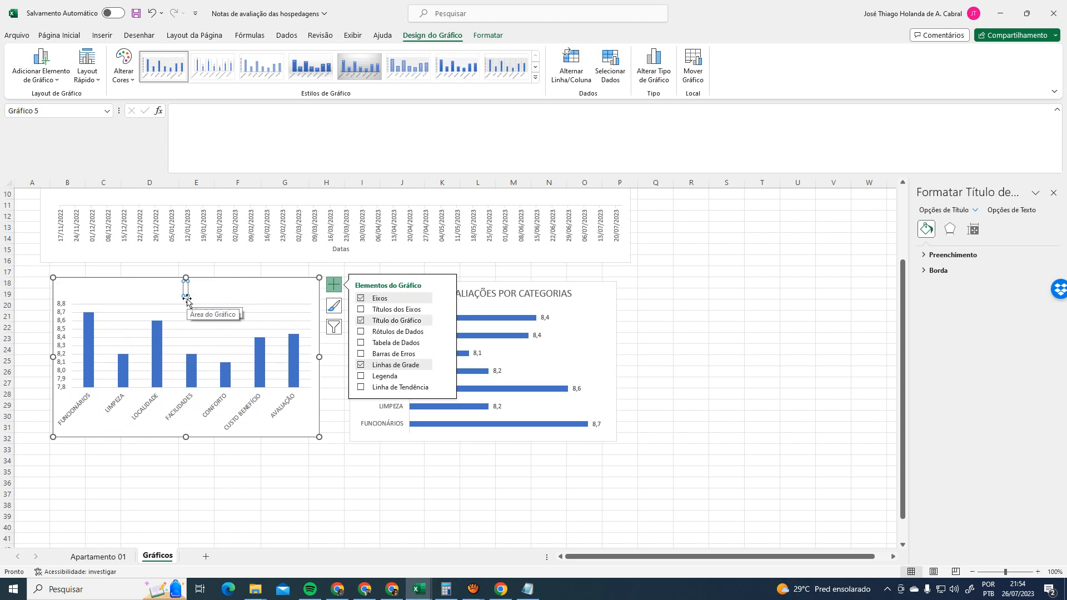
Delete the column chart beside the bar chart on the Gráficos sheet
{"action": "left_click_drag", "start_coordinate": [198, 292], "coordinate": [209, 293]}
{"action": "left_click", "coordinate": [285, 490]}
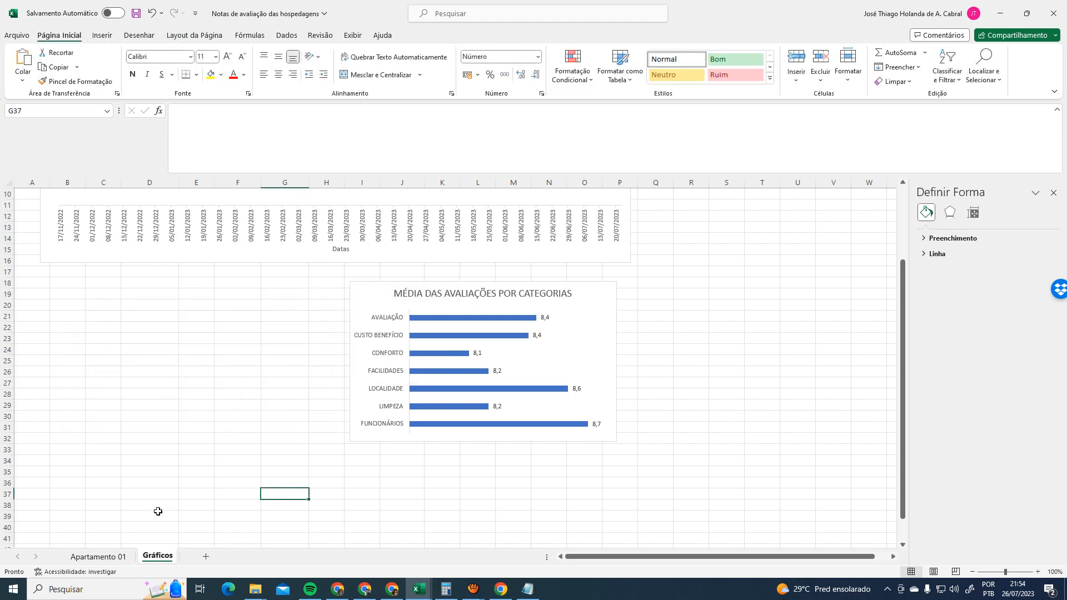
Insert a recommended Coluna Agrupada chart from the averages table U1:V8 on Apartamento 01, and delete it again
{"action": "left_click", "coordinate": [98, 556]}
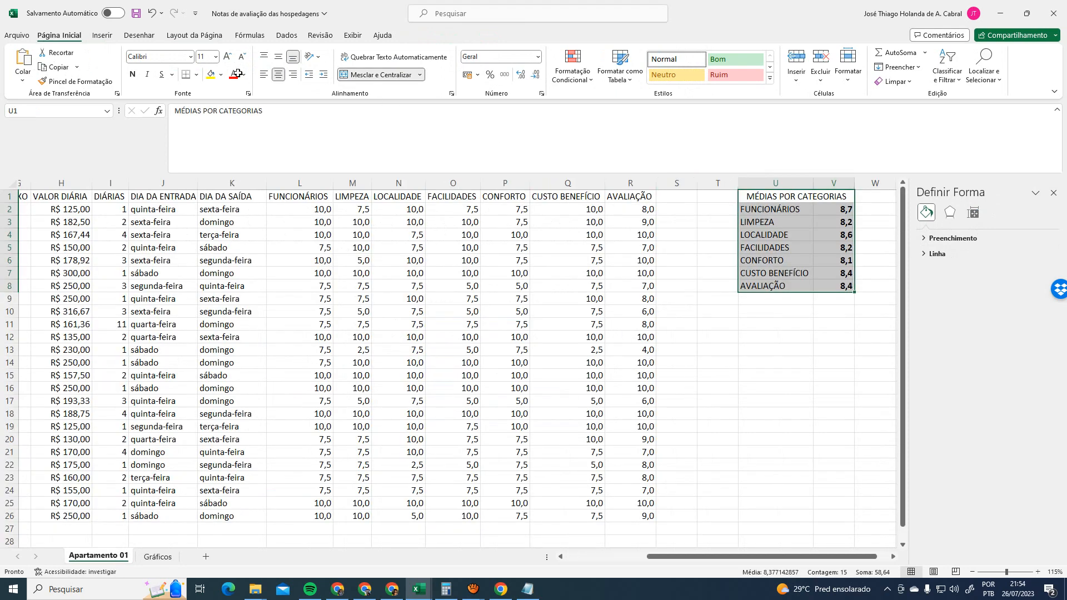
{"action": "left_click", "coordinate": [102, 35]}
{"action": "left_click", "coordinate": [429, 67]}
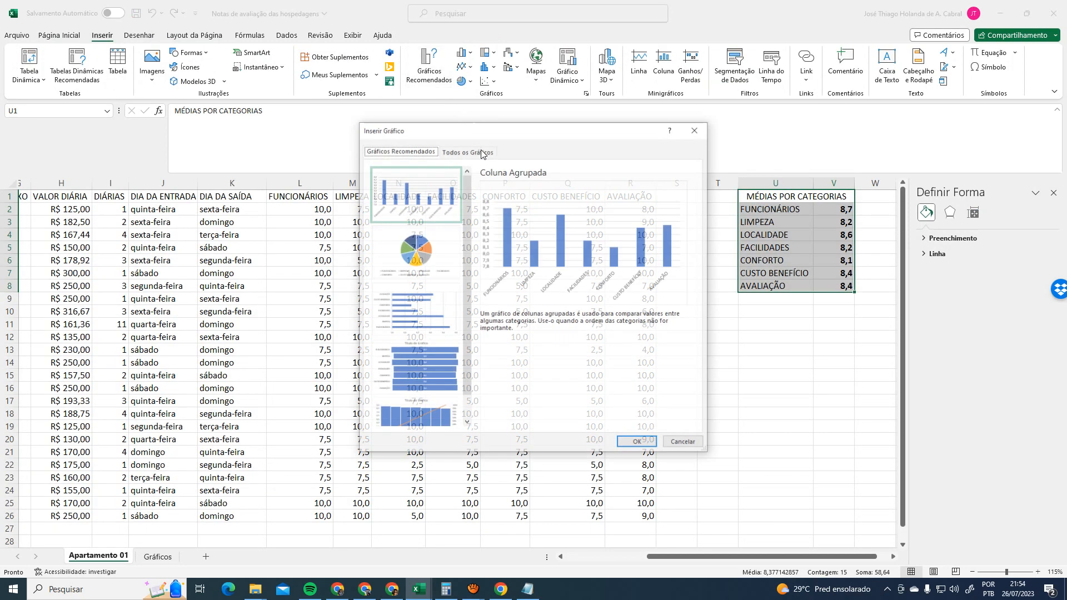
{"action": "left_click", "coordinate": [630, 440]}
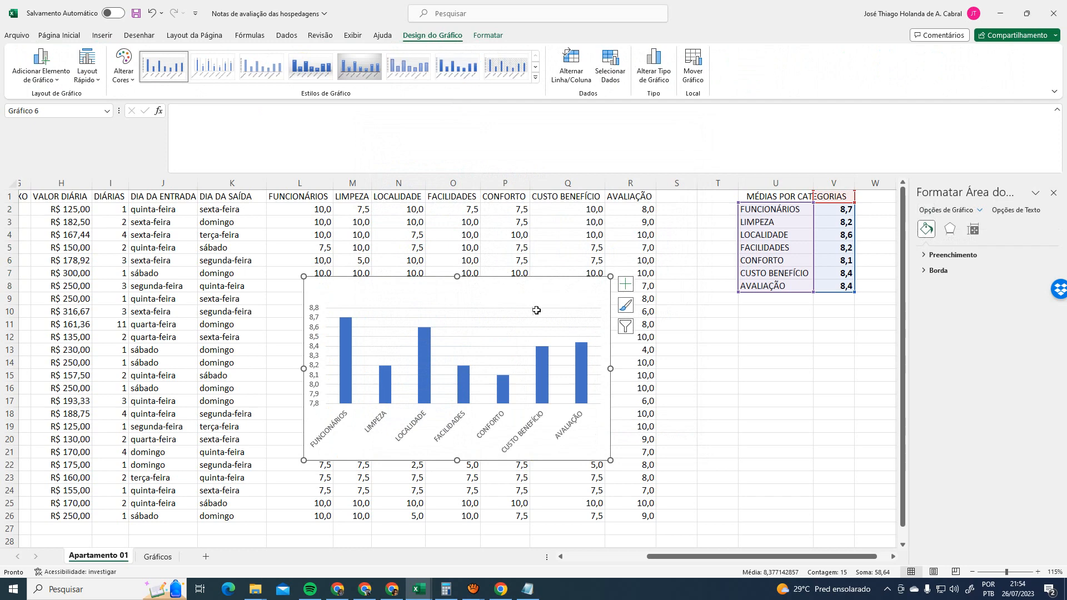
{"action": "left_click", "coordinate": [773, 362]}
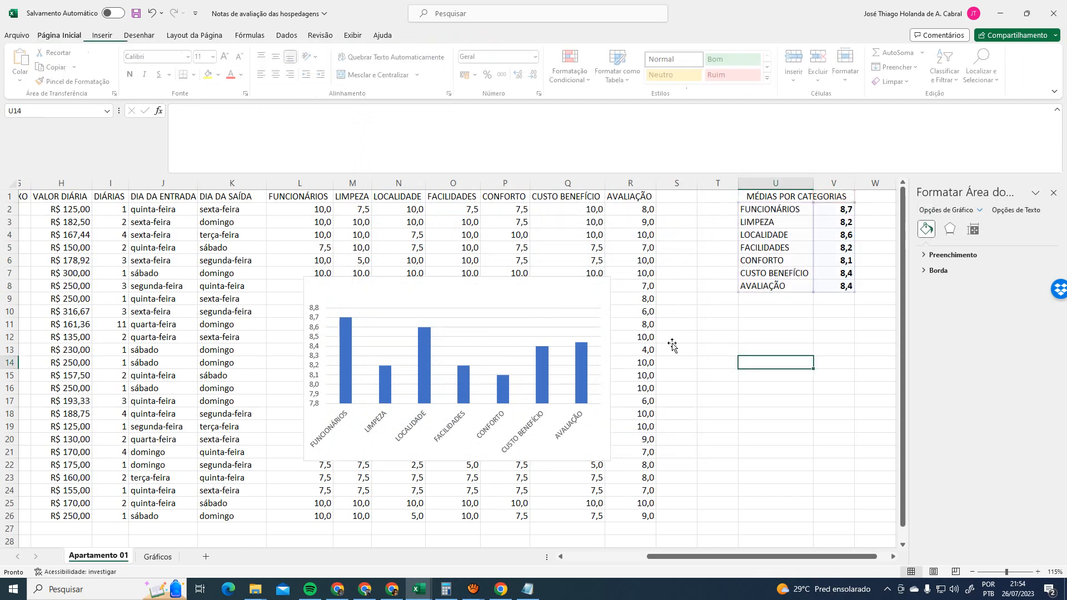
{"action": "left_click", "coordinate": [506, 298]}
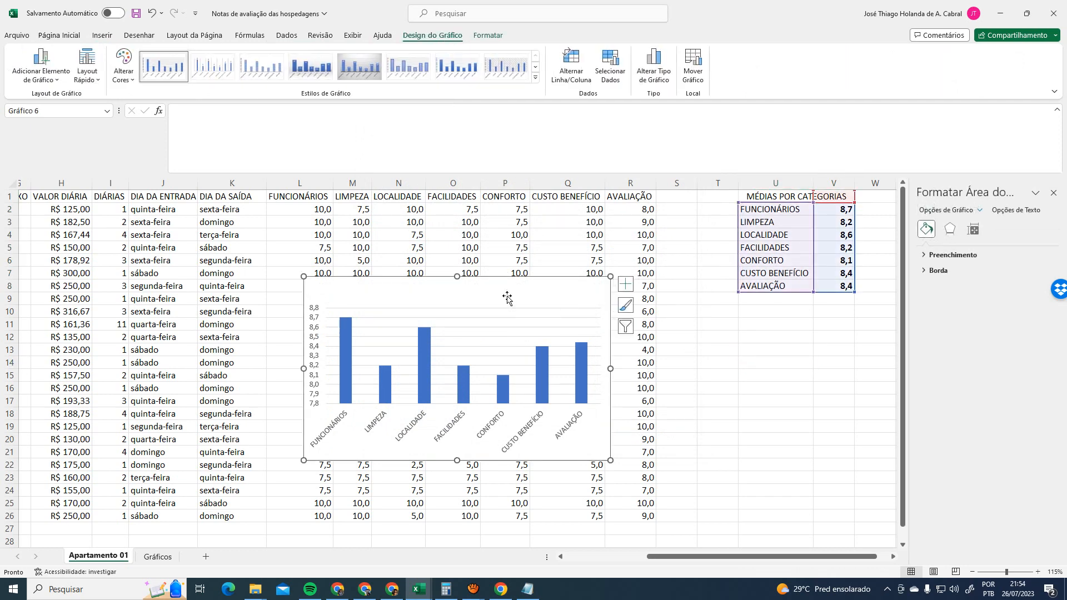
{"action": "key", "text": "Delete"}
On the Gráficos sheet, move the bar chart directly below the dates chart, aligned with its left edge
{"action": "left_click", "coordinate": [157, 556]}
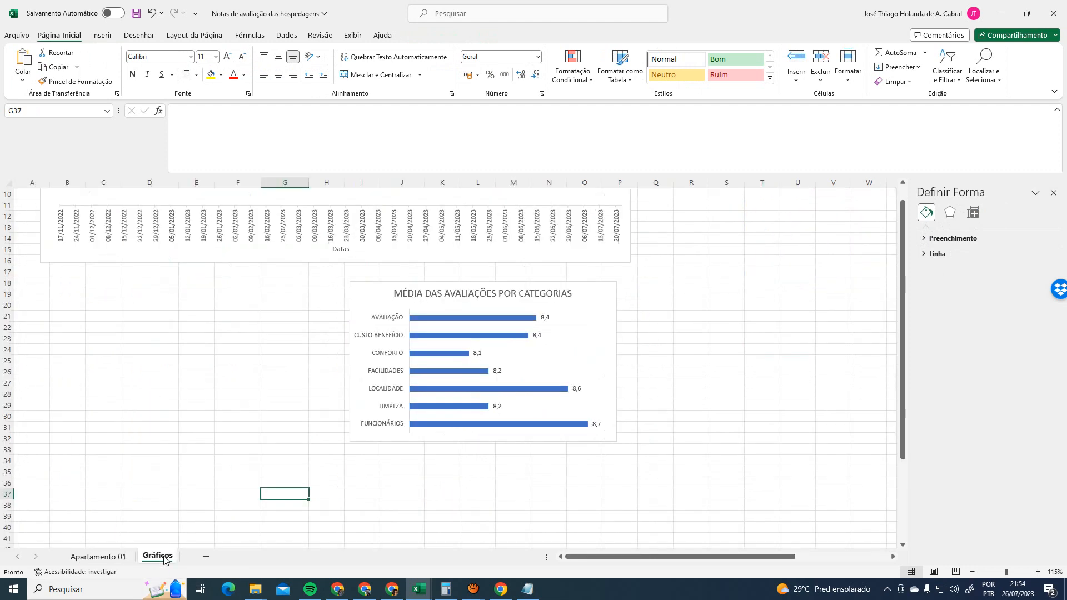
{"action": "left_click", "coordinate": [562, 307]}
{"action": "left_click_drag", "start_coordinate": [563, 308], "coordinate": [291, 286]}
{"action": "left_click", "coordinate": [443, 316]}
{"action": "scroll", "coordinate": [607, 421], "scroll_direction": "up", "scroll_amount": 3}
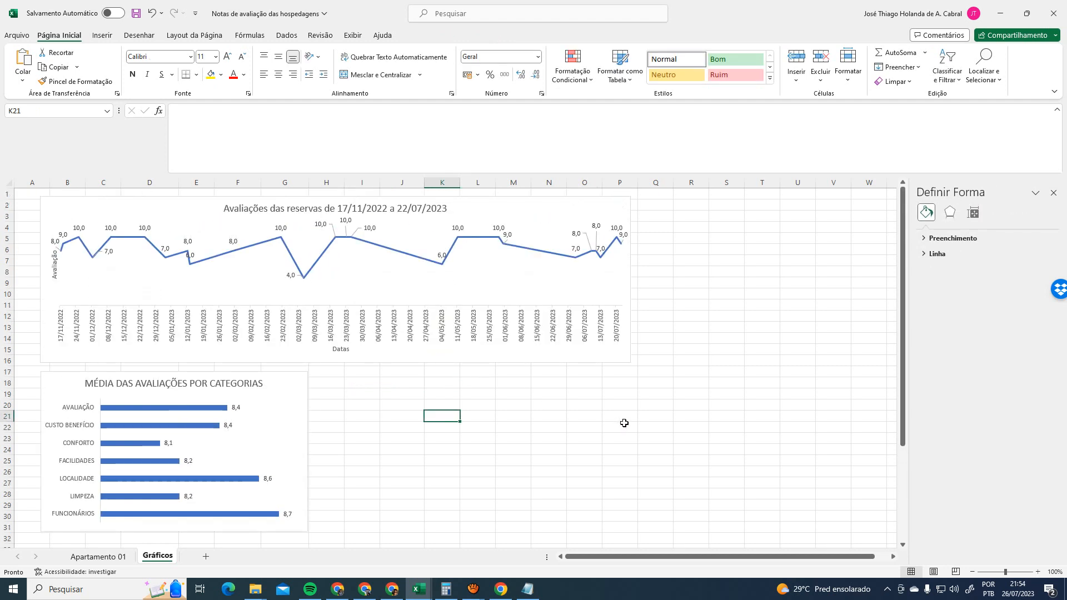
{"action": "scroll", "coordinate": [426, 434], "scroll_direction": "down", "scroll_amount": 2}
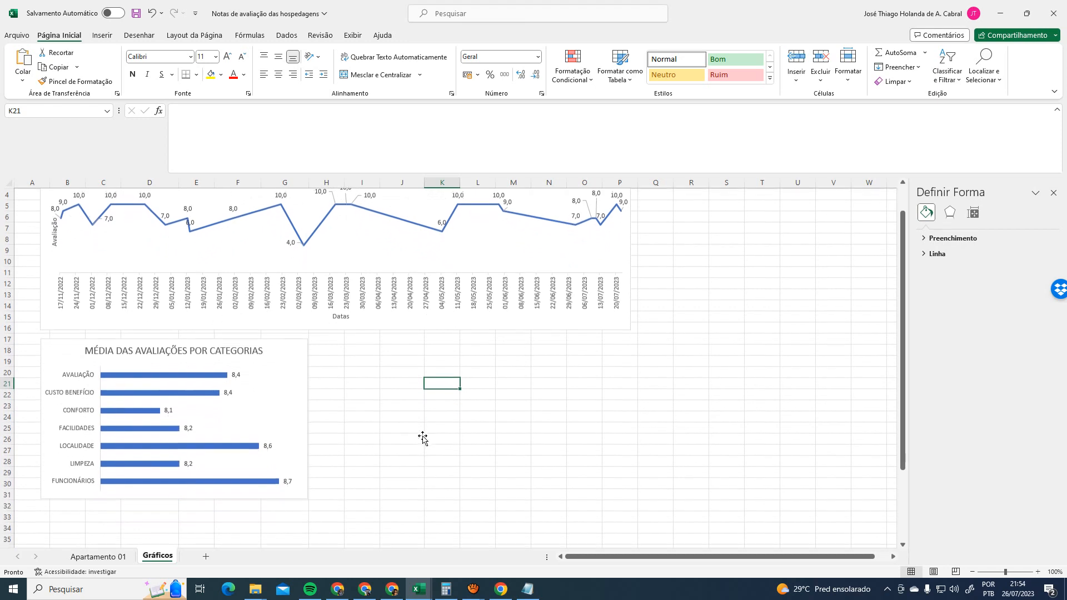
Go back to the Apartamento 01 sheet and go to the first empty cell below the ID column
{"action": "left_click", "coordinate": [98, 556]}
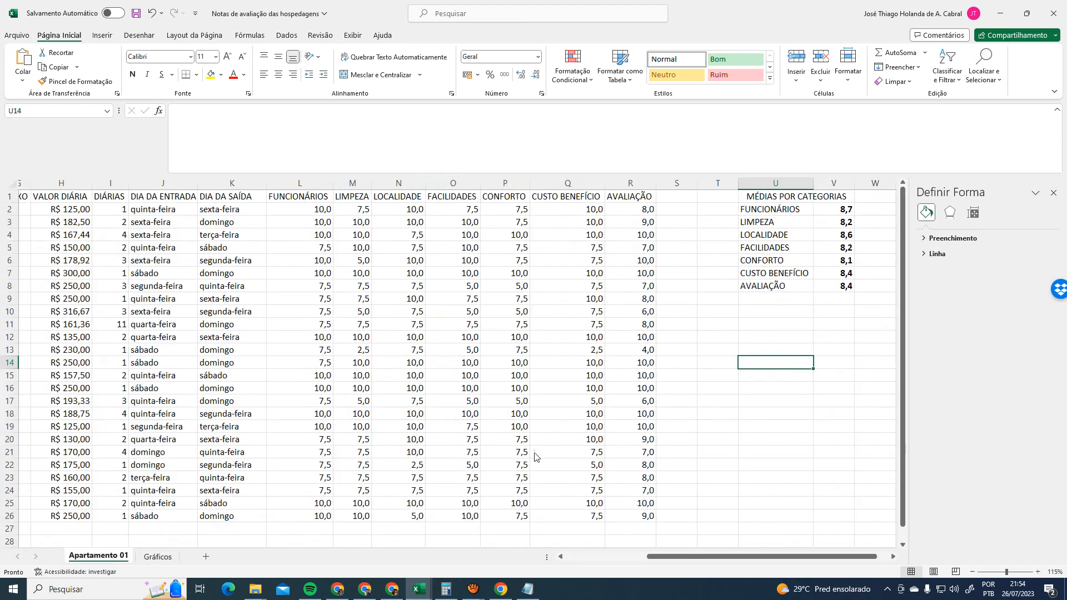
{"action": "left_click", "coordinate": [773, 315]}
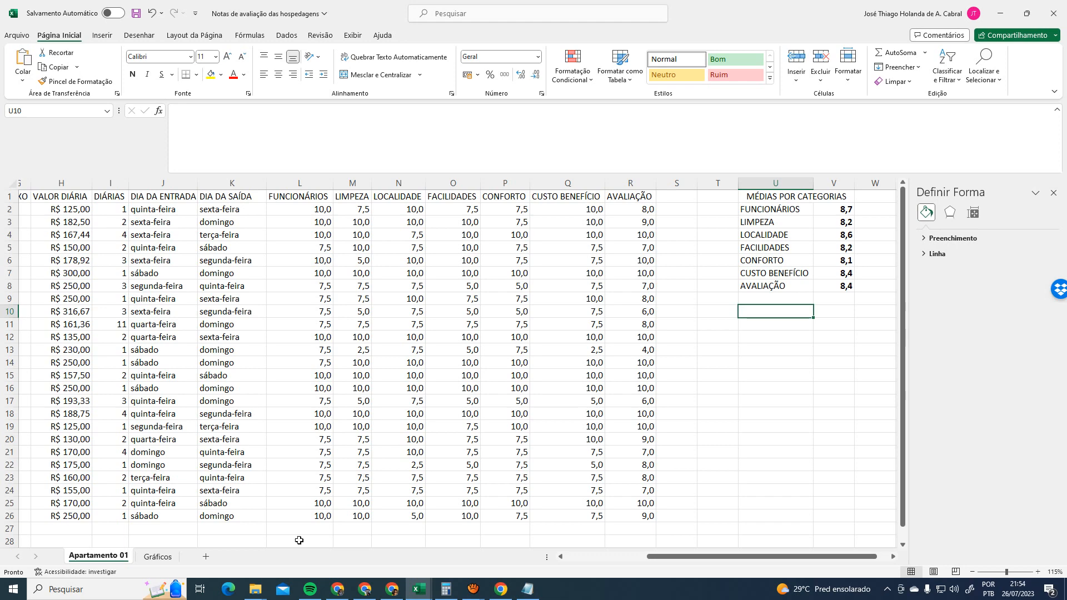
{"action": "left_click_drag", "start_coordinate": [779, 556], "coordinate": [253, 536]}
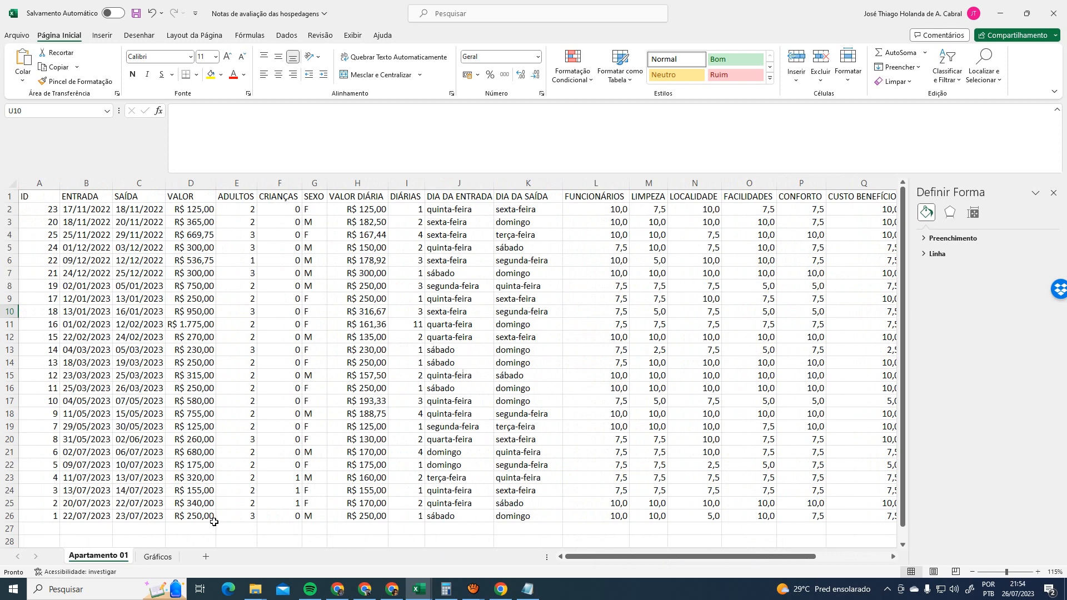
{"action": "left_click_drag", "start_coordinate": [645, 557], "coordinate": [557, 574]}
{"action": "left_click", "coordinate": [60, 529]}
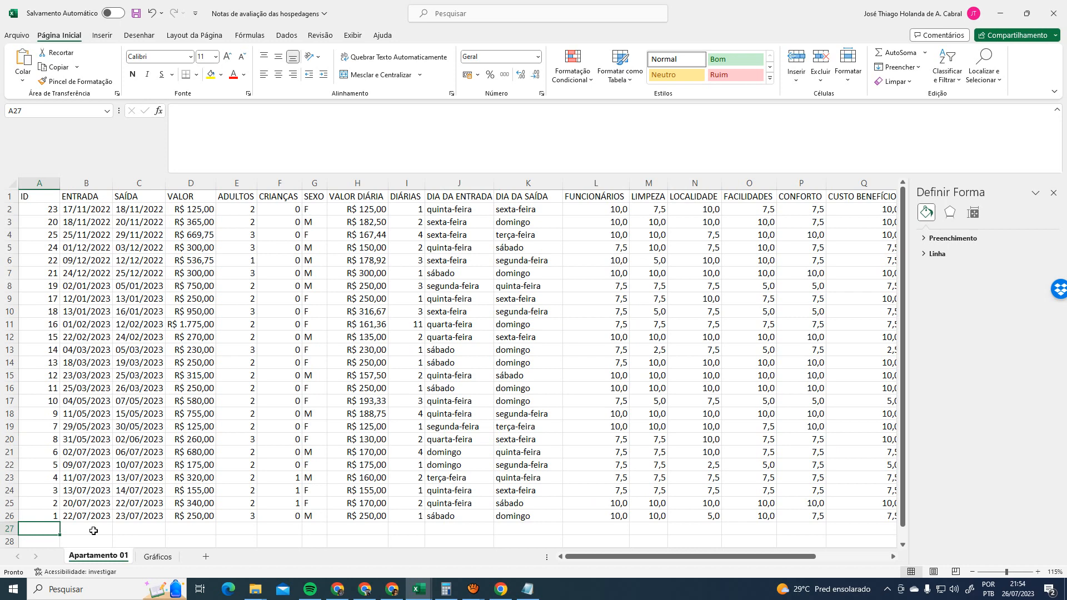
Sort the Apartamento 01 records by ID from smallest to largest, keeping the header row in place
{"action": "left_click", "coordinate": [45, 214]}
{"action": "mouse_move", "coordinate": [717, 557]}
{"action": "left_mouse_down"}
{"action": "mouse_move", "coordinate": [783, 558]}
{"action": "mouse_move", "coordinate": [699, 556]}
{"action": "left_mouse_up"}
{"action": "key", "text": "ctrl+shift+Right"}
{"action": "key", "text": "ctrl+shift+Down"}
{"action": "left_click", "coordinate": [288, 35]}
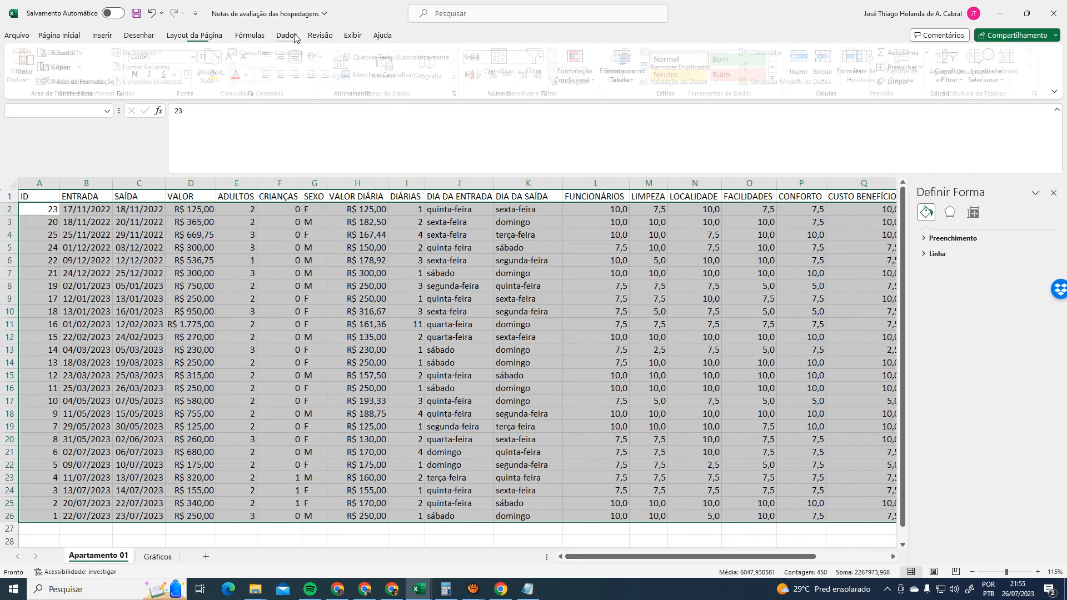
{"action": "left_click", "coordinate": [505, 66]}
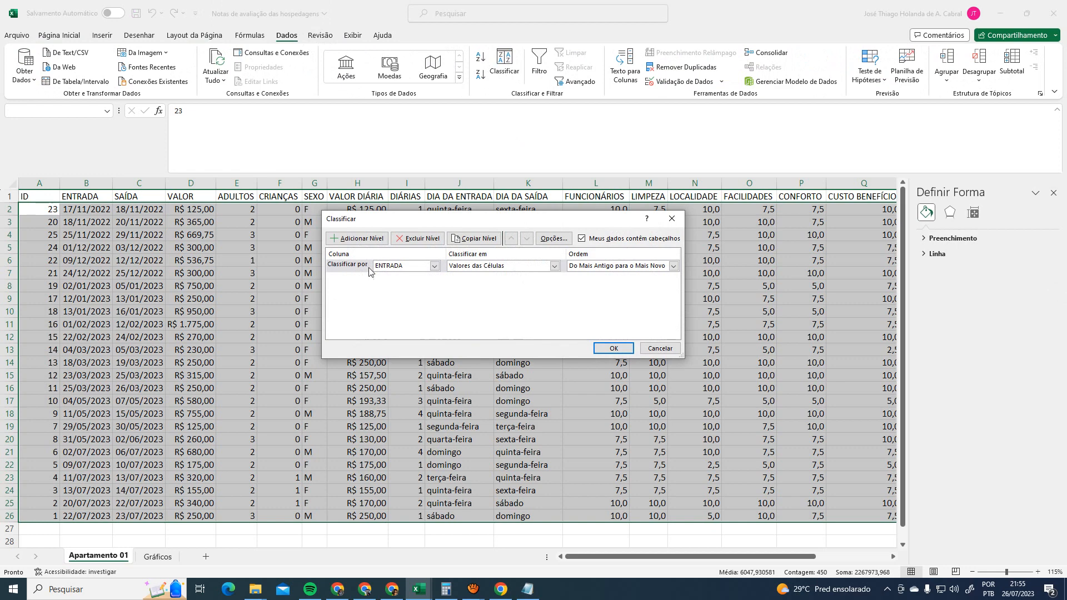
{"action": "left_click", "coordinate": [414, 266]}
{"action": "left_click", "coordinate": [400, 276]}
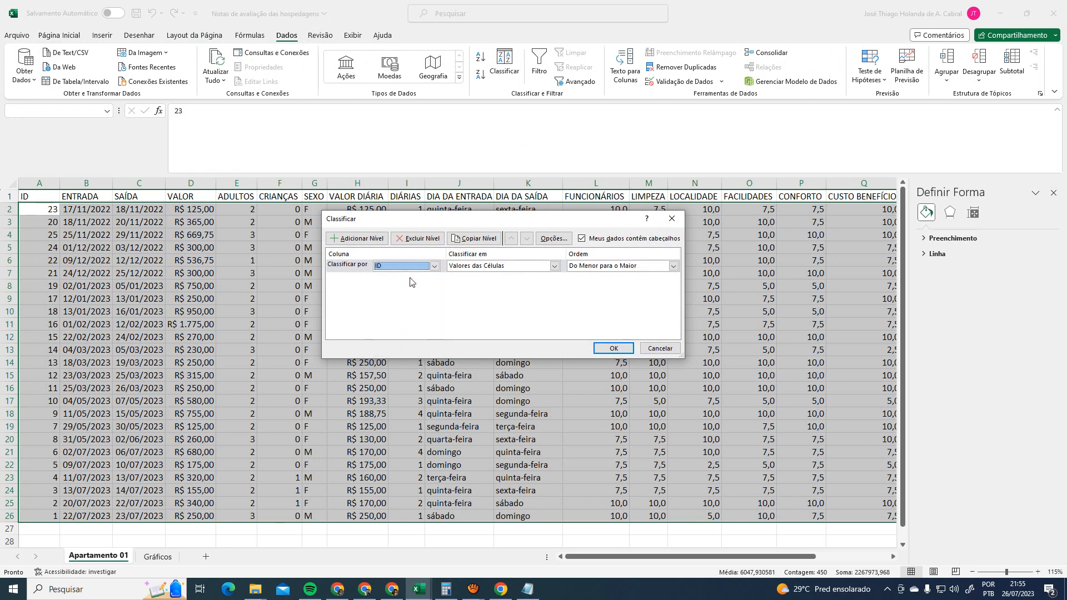
{"action": "left_click", "coordinate": [614, 349]}
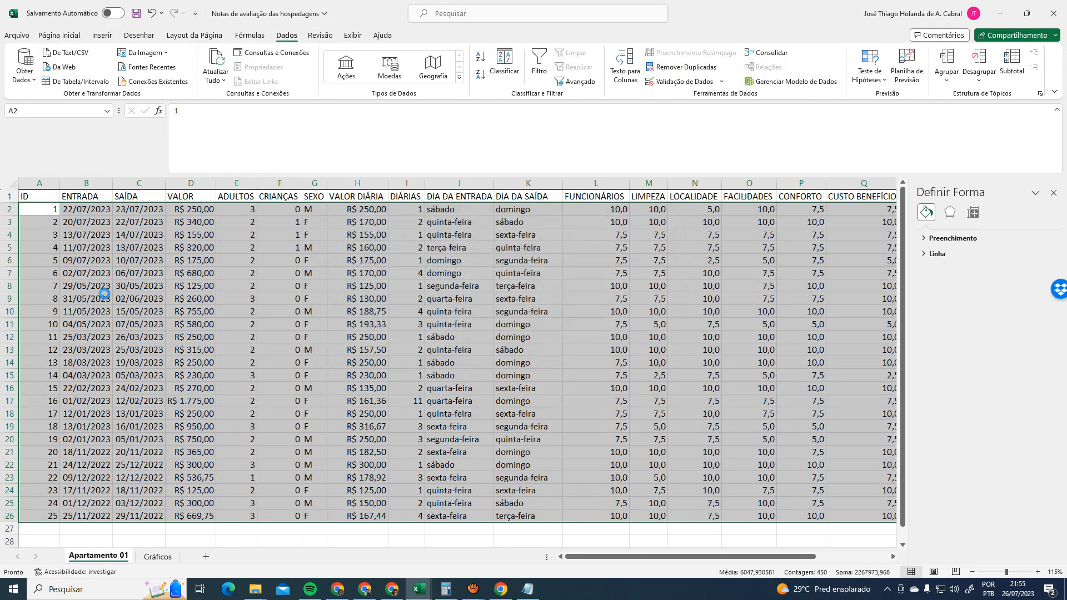
{"action": "left_click", "coordinate": [111, 295]}
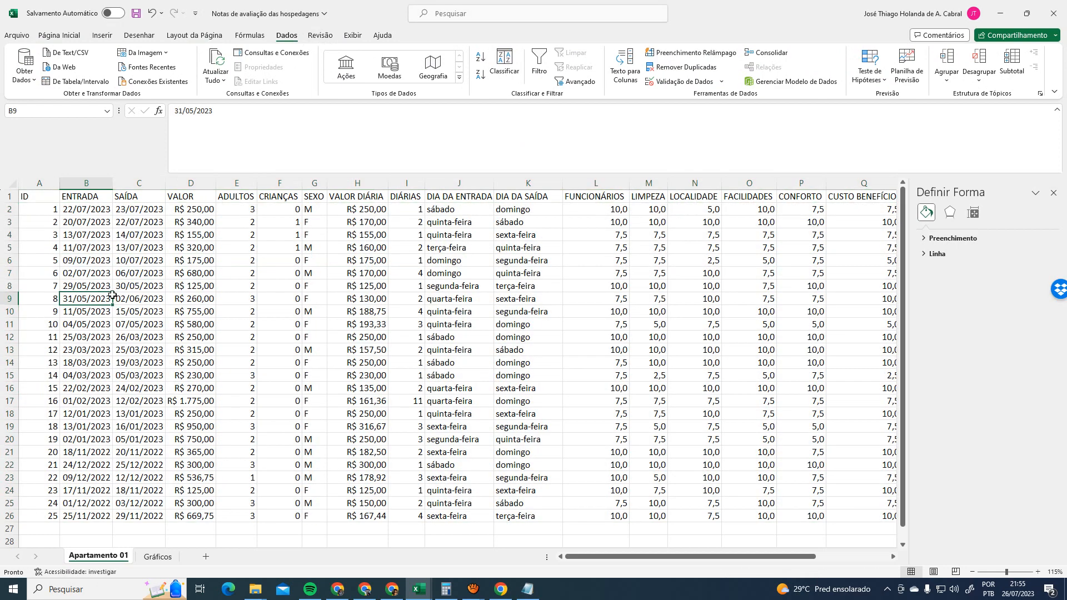
Review the ID-sorted records and go through the empty row 27 across the columns from ID to AVALIAÇÃO
{"action": "left_click", "coordinate": [48, 211]}
{"action": "scroll", "coordinate": [399, 455], "scroll_direction": "down", "scroll_amount": 2}
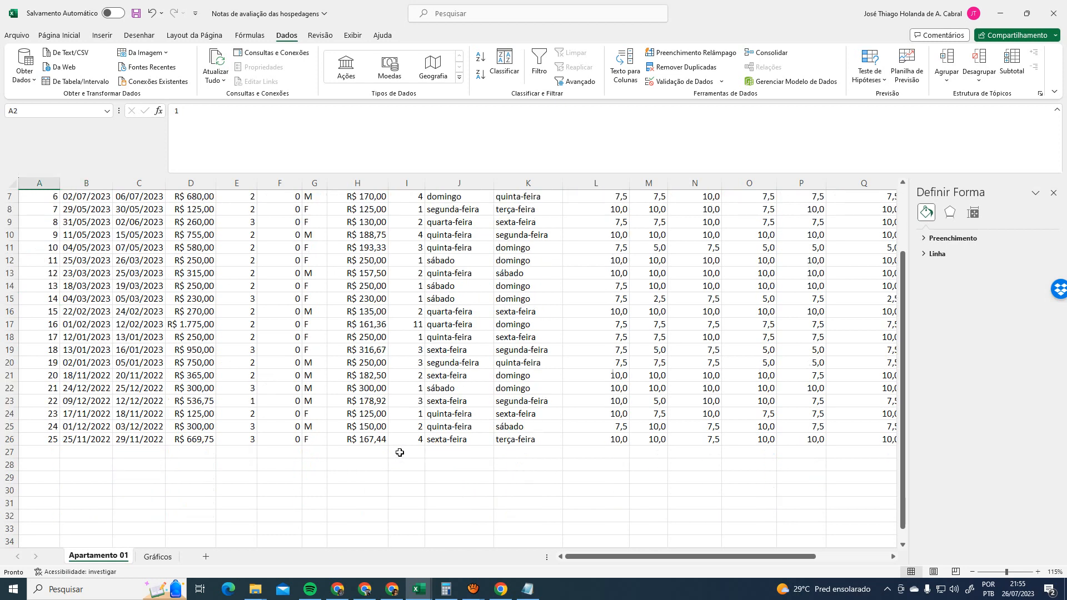
{"action": "left_click", "coordinate": [46, 450]}
{"action": "scroll", "coordinate": [46, 448], "scroll_direction": "up", "scroll_amount": 2}
{"action": "scroll", "coordinate": [456, 427], "scroll_direction": "down", "scroll_amount": 3}
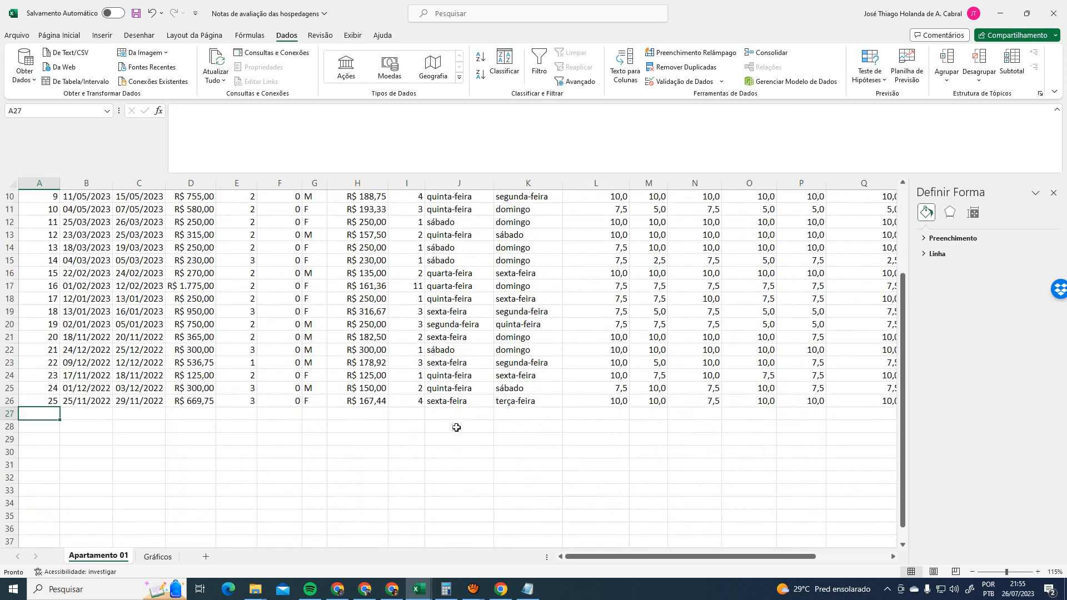
{"action": "key", "text": "Right"}
{"action": "key", "text": "Right"}
{"action": "key", "text": "Right"}
{"action": "key", "text": "Right"}
{"action": "key", "text": "Right"}
{"action": "key", "text": "Right"}
{"action": "key", "text": "Right"}
{"action": "key", "text": "Right"}
{"action": "key", "text": "Right"}
{"action": "key", "text": "Right"}
{"action": "key", "text": "Right"}
{"action": "key", "text": "Right"}
{"action": "key", "text": "Right"}
{"action": "key", "text": "Right"}
{"action": "key", "text": "Right"}
{"action": "key", "text": "Right"}
{"action": "key", "text": "Right"}
{"action": "key", "text": "Right"}
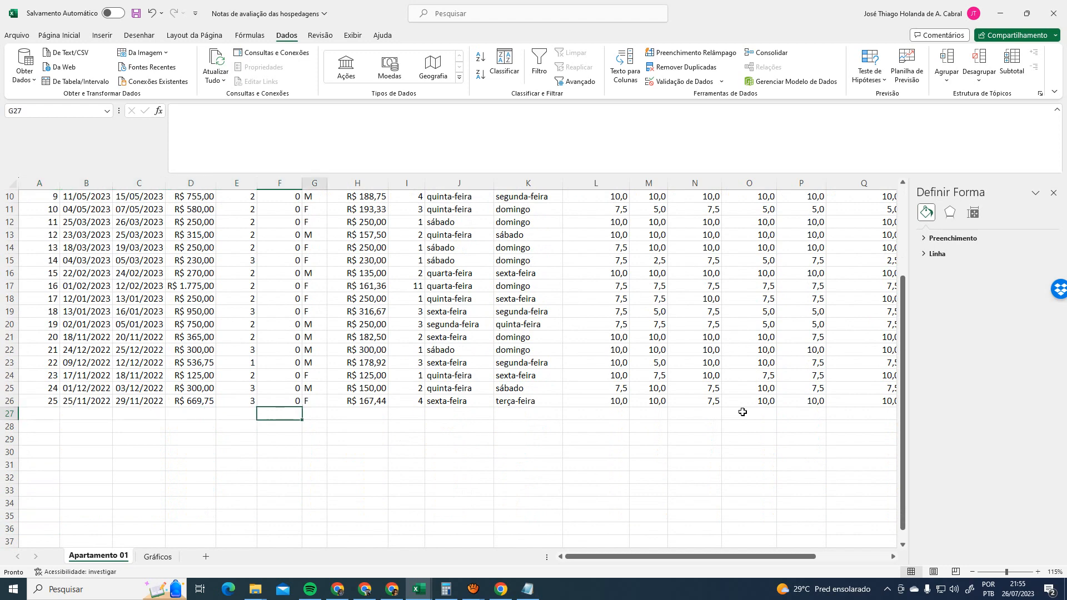
{"action": "key", "text": "Left"}
{"action": "key", "text": "Left"}
{"action": "key", "text": "Left"}
{"action": "key", "text": "Left"}
{"action": "key", "text": "Left"}
{"action": "key", "text": "Left"}
{"action": "key", "text": "Left"}
{"action": "key", "text": "Left"}
{"action": "key", "text": "Left"}
{"action": "key", "text": "Left"}
{"action": "key", "text": "Left"}
{"action": "key", "text": "Left"}
{"action": "key", "text": "Left"}
{"action": "key", "text": "Left"}
{"action": "key", "text": "Left"}
{"action": "key", "text": "Left"}
{"action": "key", "text": "Left"}
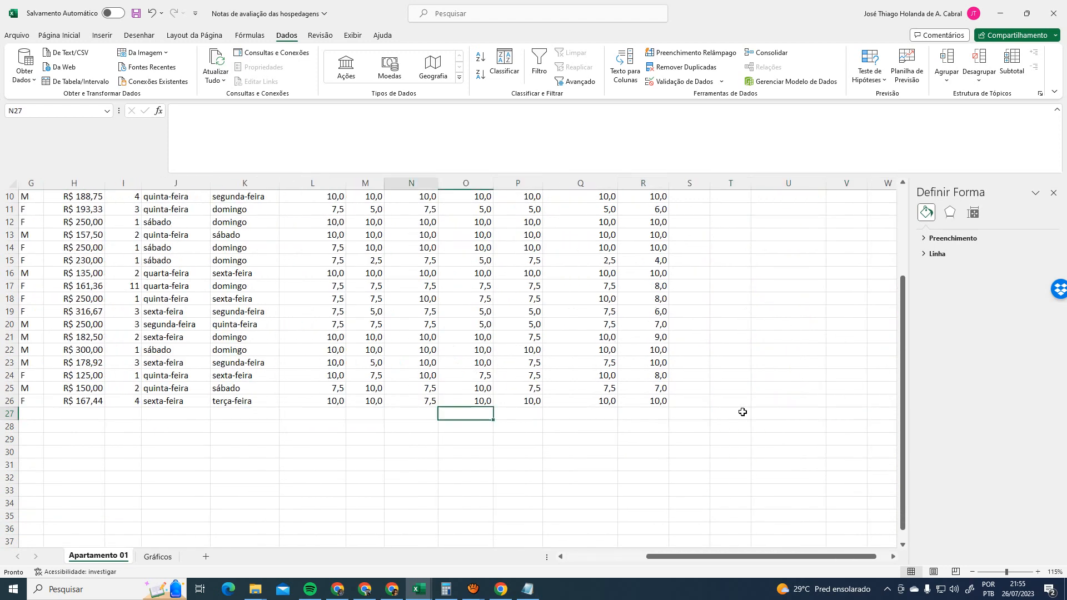
{"action": "key", "text": "Right"}
{"action": "key", "text": "Right"}
{"action": "key", "text": "Right"}
{"action": "key", "text": "Right"}
{"action": "key", "text": "Right"}
{"action": "key", "text": "Right"}
{"action": "key", "text": "Right"}
{"action": "key", "text": "Right"}
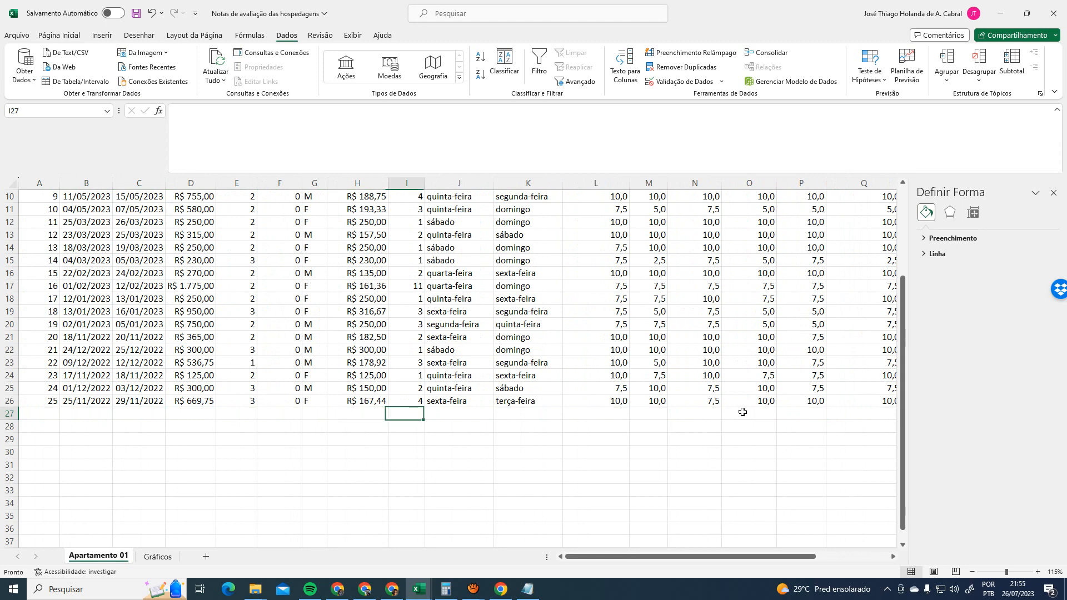
{"action": "key", "text": "Left"}
{"action": "key", "text": "Left"}
{"action": "key", "text": "Left"}
{"action": "key", "text": "Left"}
{"action": "key", "text": "Left"}
{"action": "key", "text": "Left"}
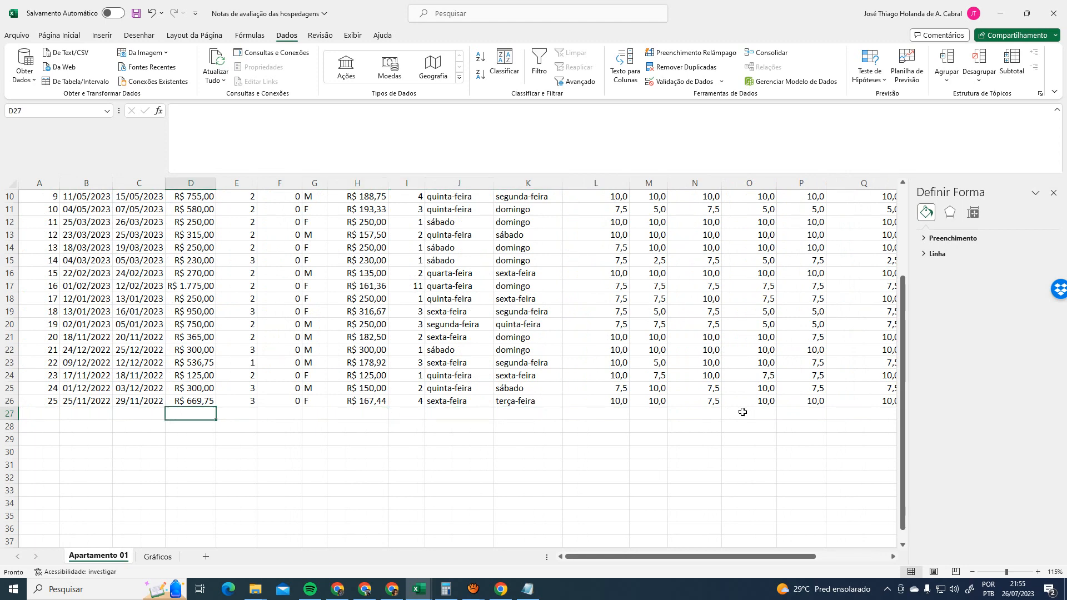
{"action": "key", "text": "Left"}
{"action": "key", "text": "Left"}
{"action": "key", "text": "Left"}
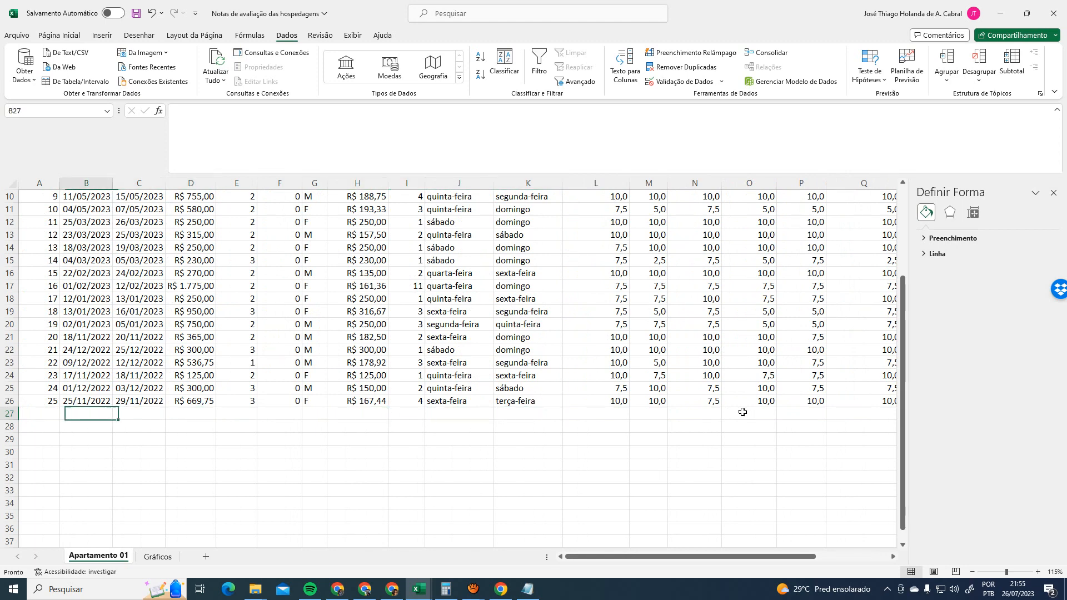
{"action": "key", "text": "Right"}
{"action": "key", "text": "Right"}
{"action": "key", "text": "Right"}
{"action": "key", "text": "Right"}
{"action": "key", "text": "Right"}
{"action": "key", "text": "Right"}
{"action": "key", "text": "Right"}
{"action": "key", "text": "Right"}
{"action": "key", "text": "Right"}
{"action": "key", "text": "Right"}
{"action": "key", "text": "Right"}
{"action": "key", "text": "Right"}
{"action": "key", "text": "Right"}
{"action": "key", "text": "Right"}
{"action": "key", "text": "Right"}
{"action": "key", "text": "Right"}
{"action": "key", "text": "Right"}
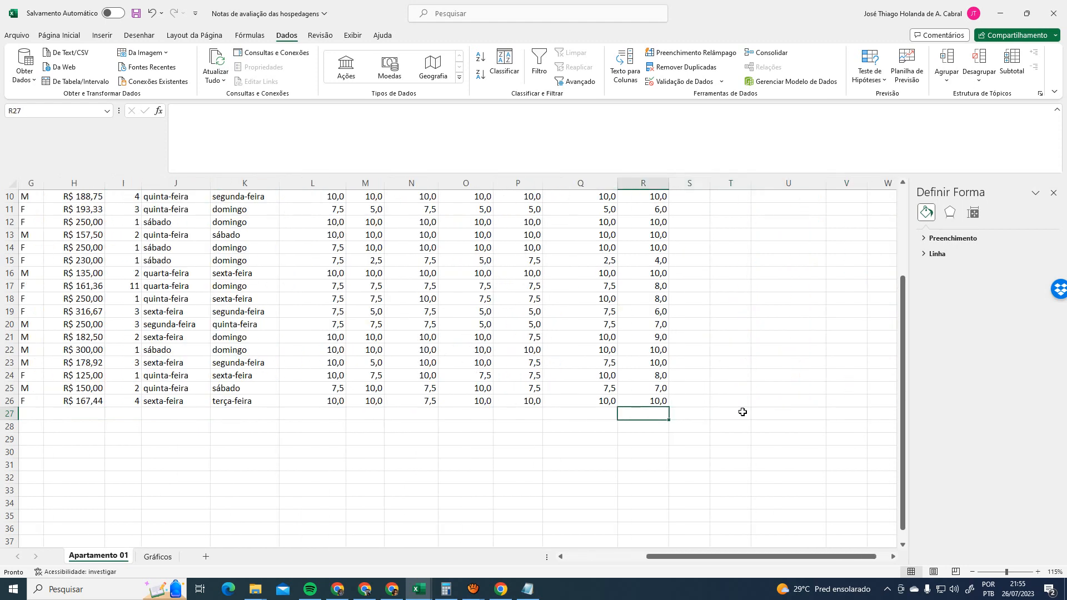
Enter 11 in the AVALIAÇÃO column of the empty row 27, cell R27
{"action": "type", "text": "11"}
{"action": "key", "text": "Return"}
{"action": "key", "text": "Up"}
Examine the VALOR, ADULTOS, DIÁRIAS and VALOR DIÁRIA columns, including the formula in H2
{"action": "left_click_drag", "start_coordinate": [703, 556], "coordinate": [572, 558]}
{"action": "left_click", "coordinate": [210, 414]}
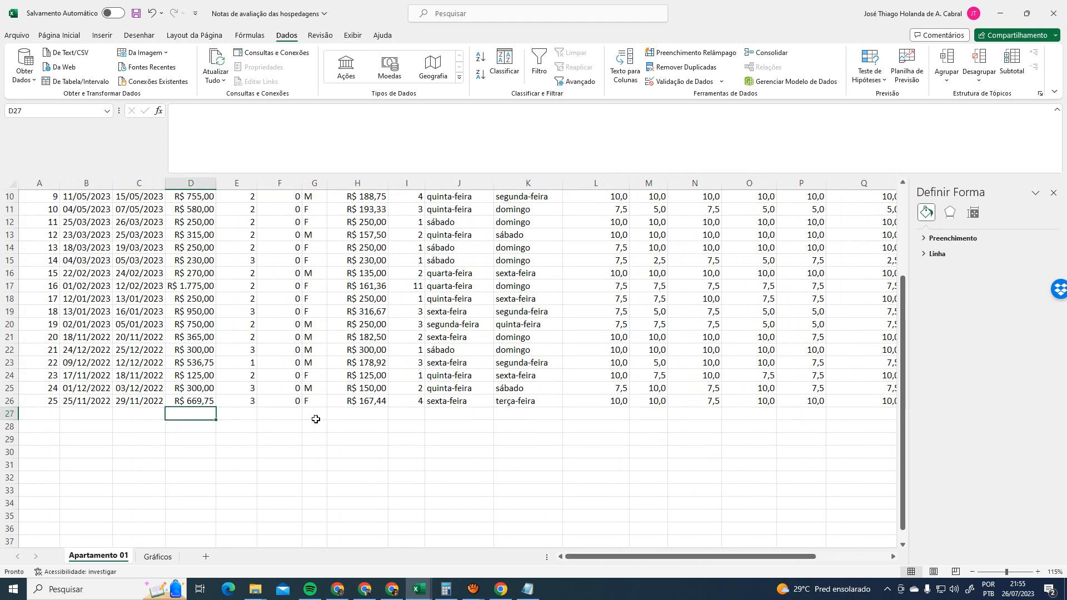
{"action": "scroll", "coordinate": [286, 395], "scroll_direction": "up", "scroll_amount": 3}
{"action": "left_click", "coordinate": [197, 184]}
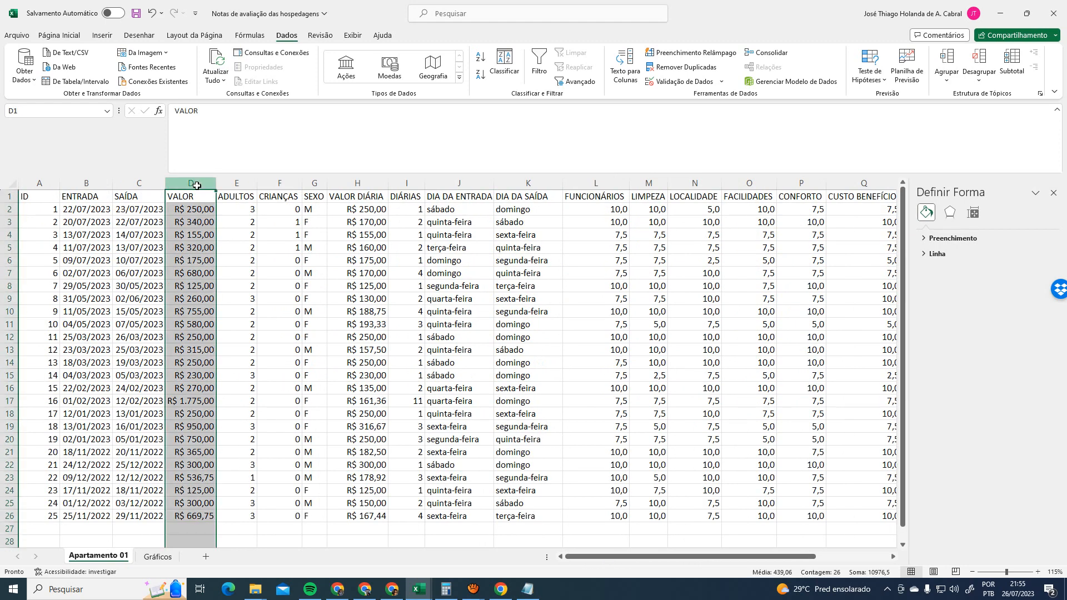
{"action": "left_click", "coordinate": [357, 184]}
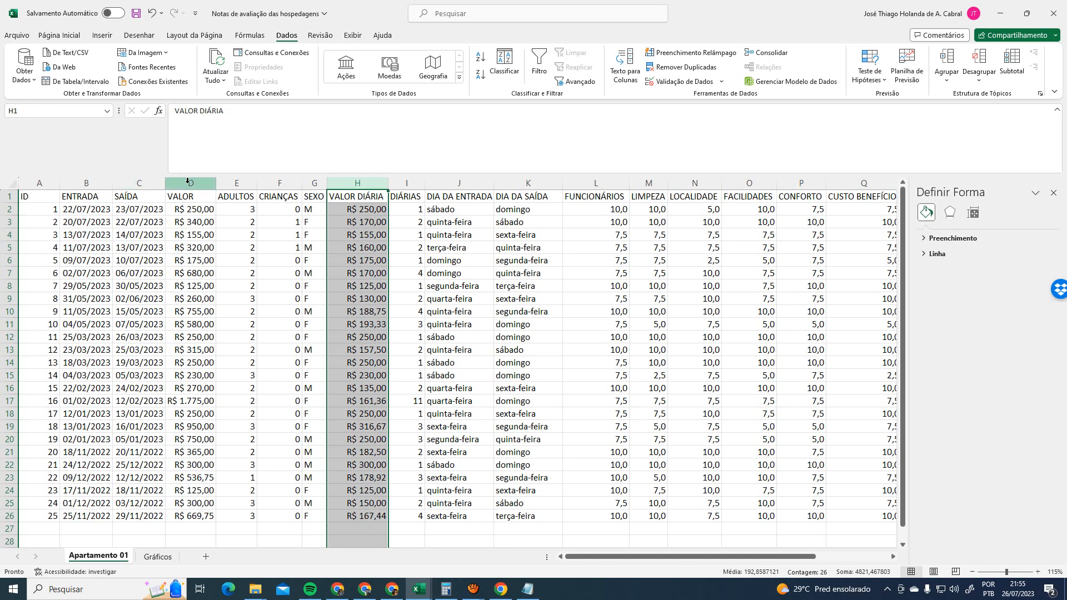
{"action": "left_click", "coordinate": [237, 182]}
{"action": "left_click", "coordinate": [403, 195]}
{"action": "left_click", "coordinate": [367, 183]}
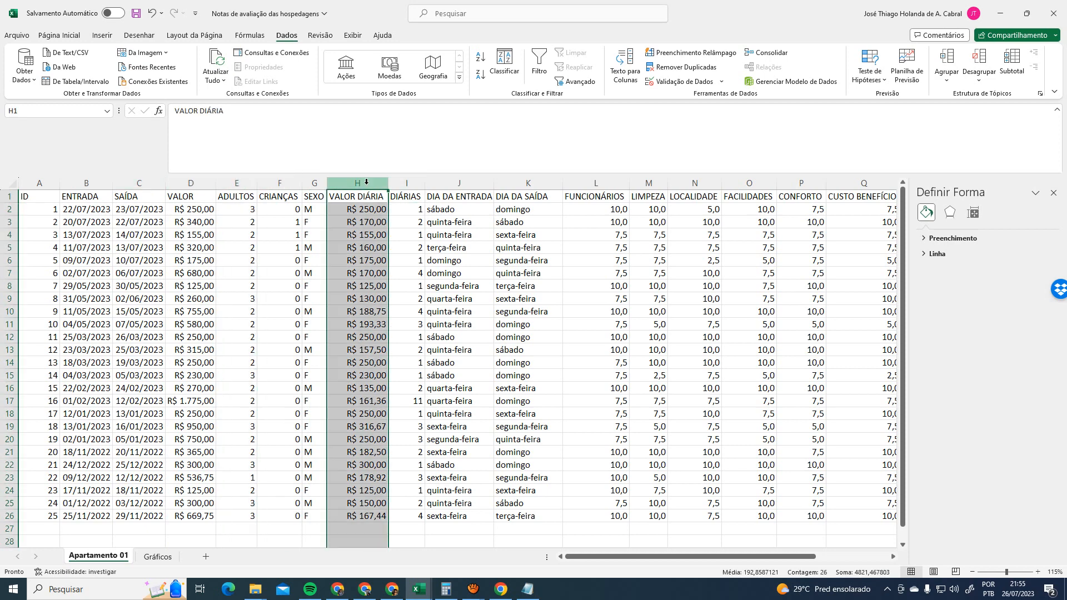
{"action": "left_click", "coordinate": [364, 214]}
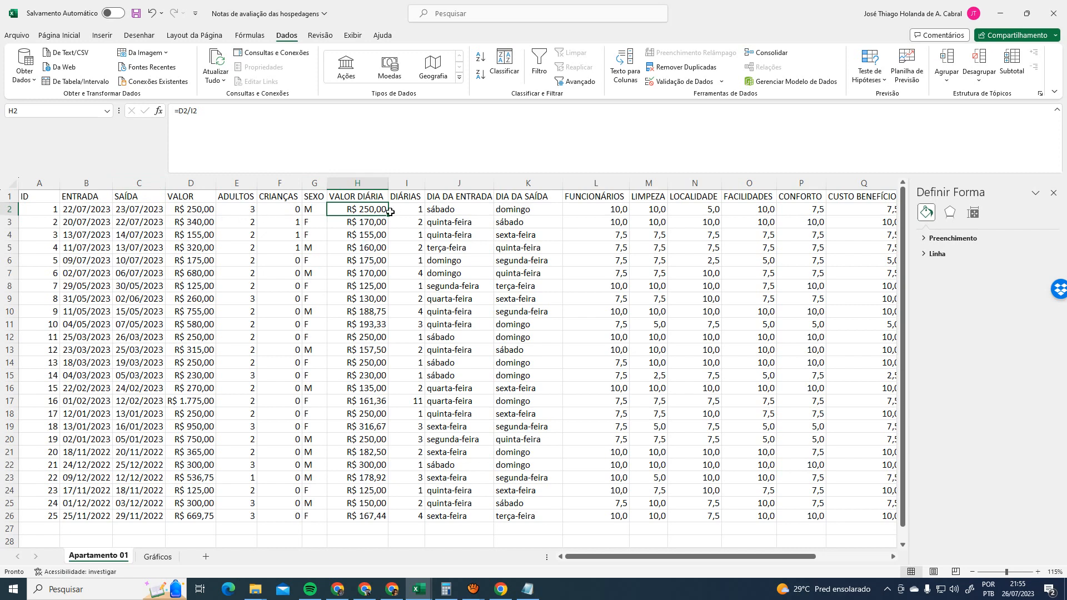
Start a data validation rule for the VALOR DIÁRIA column without its header, allowing only Decimal values
{"action": "left_click", "coordinate": [361, 184]}
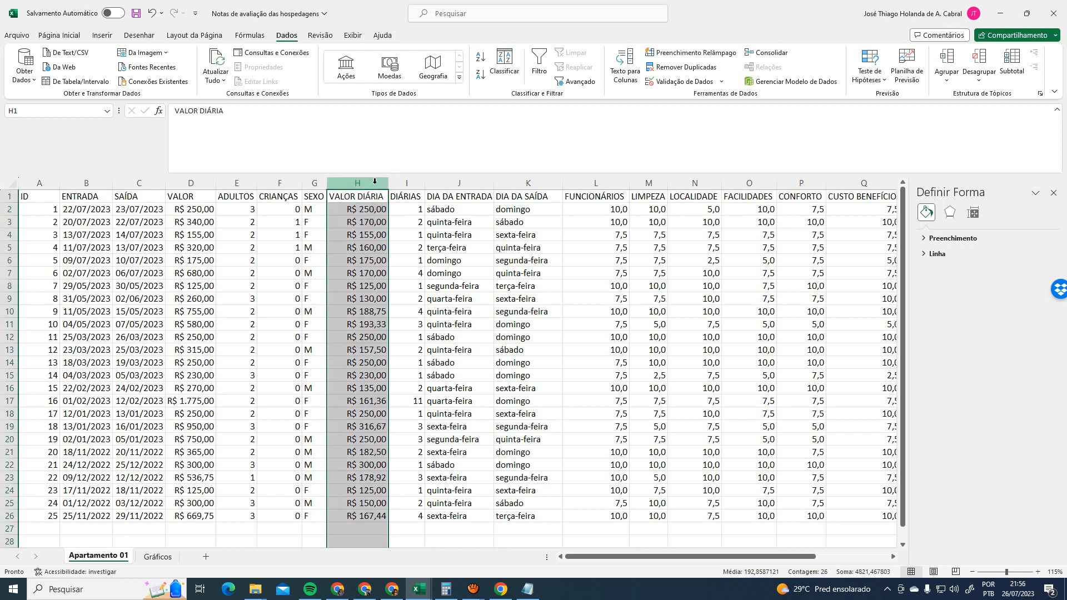
{"action": "left_click", "coordinate": [360, 198], "text": "ctrl"}
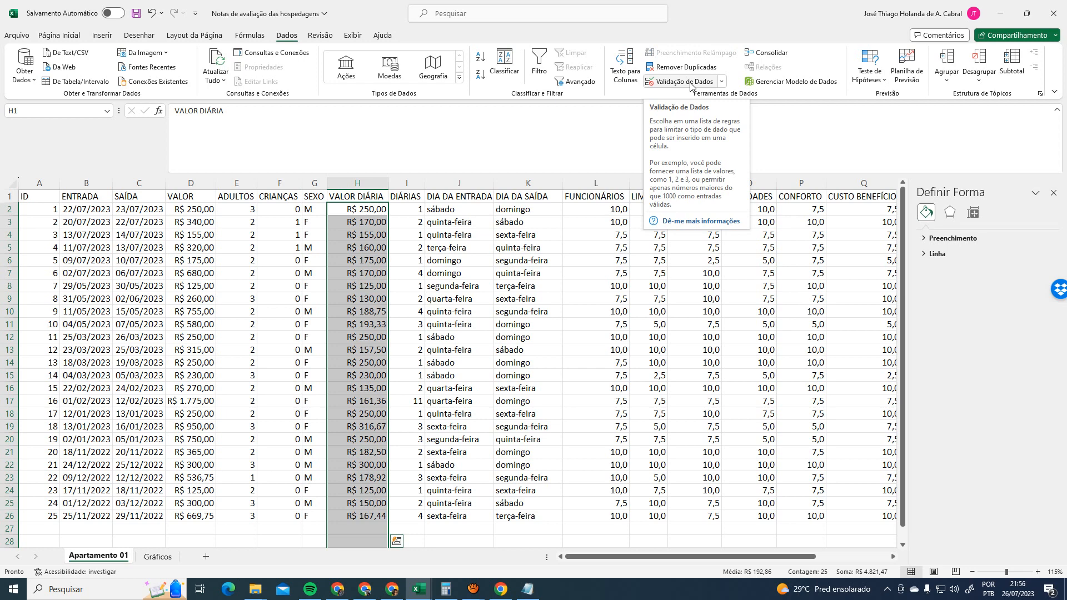
{"action": "left_click", "coordinate": [691, 85]}
{"action": "left_click_drag", "start_coordinate": [497, 202], "coordinate": [584, 222]}
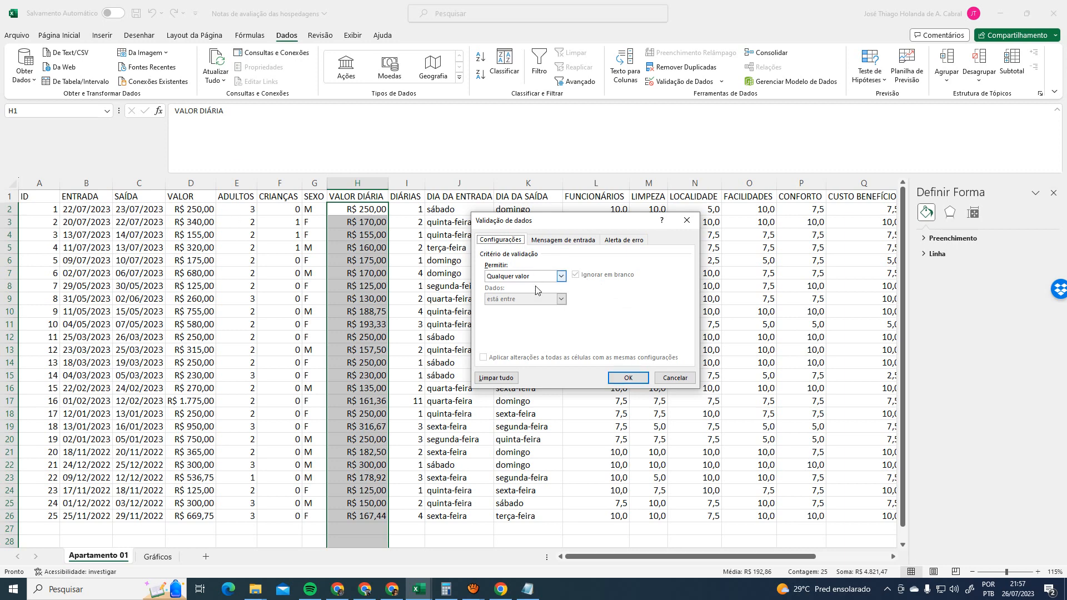
{"action": "left_click", "coordinate": [561, 276]}
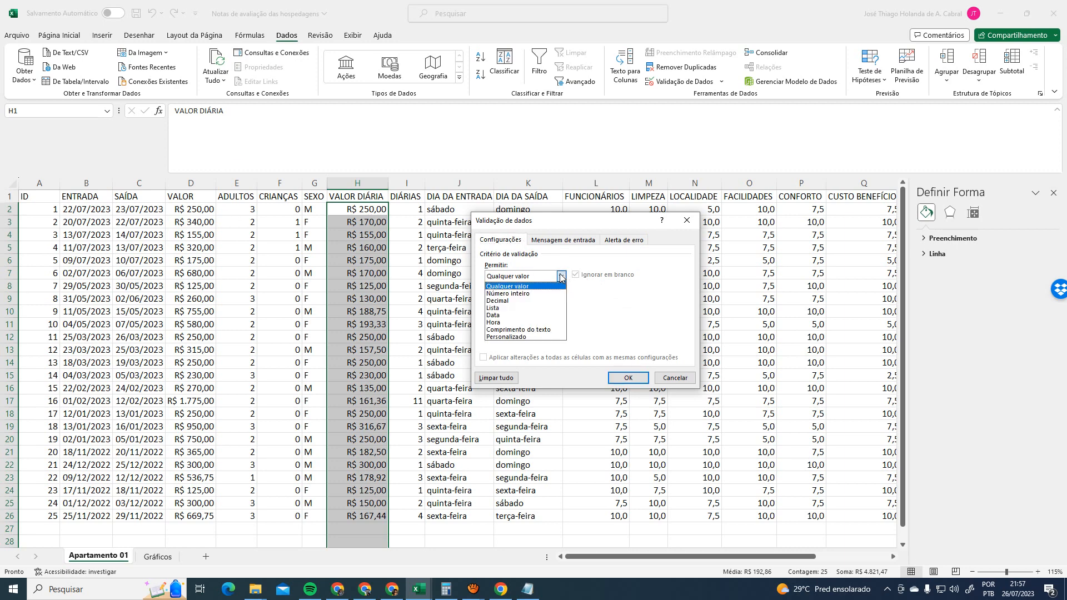
{"action": "left_click", "coordinate": [537, 301]}
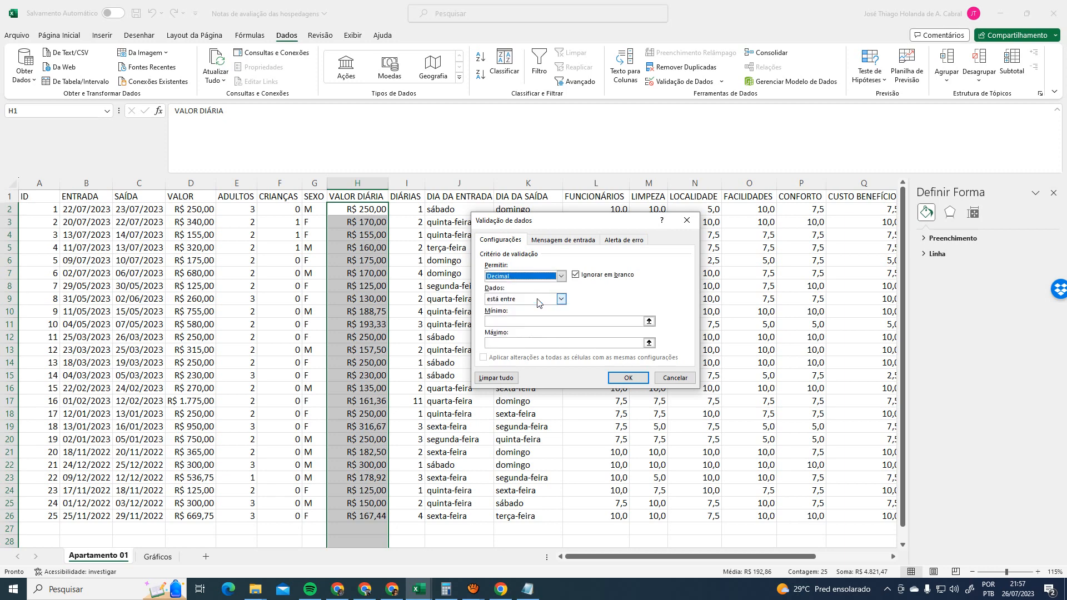
Set the validation condition to "é maior do que" with a minimum of 80 and apply it to VALOR DIÁRIA
{"action": "left_click", "coordinate": [514, 300]}
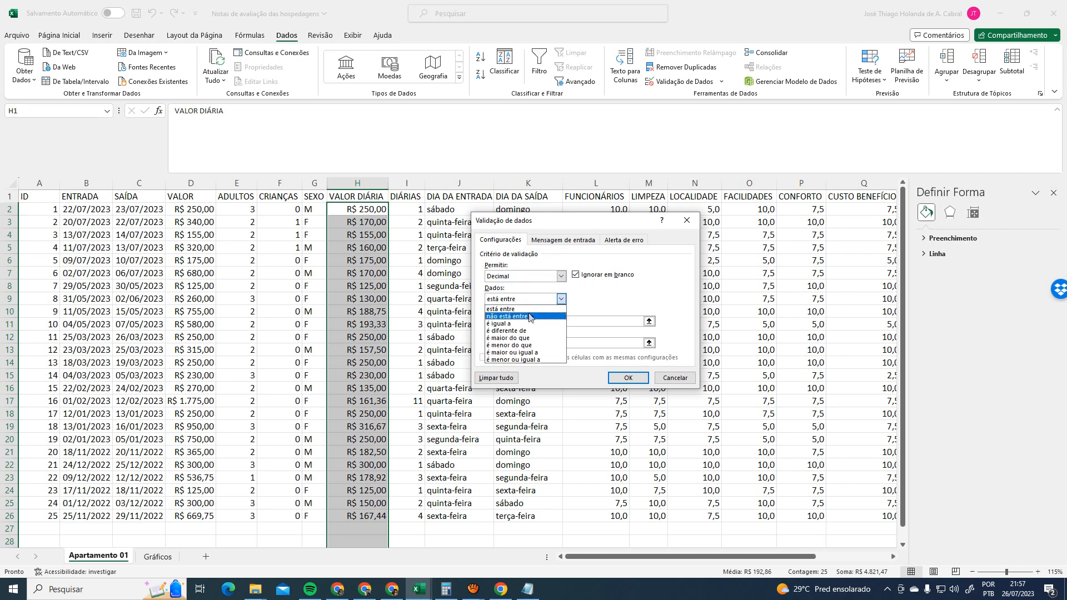
{"action": "left_click", "coordinate": [520, 310]}
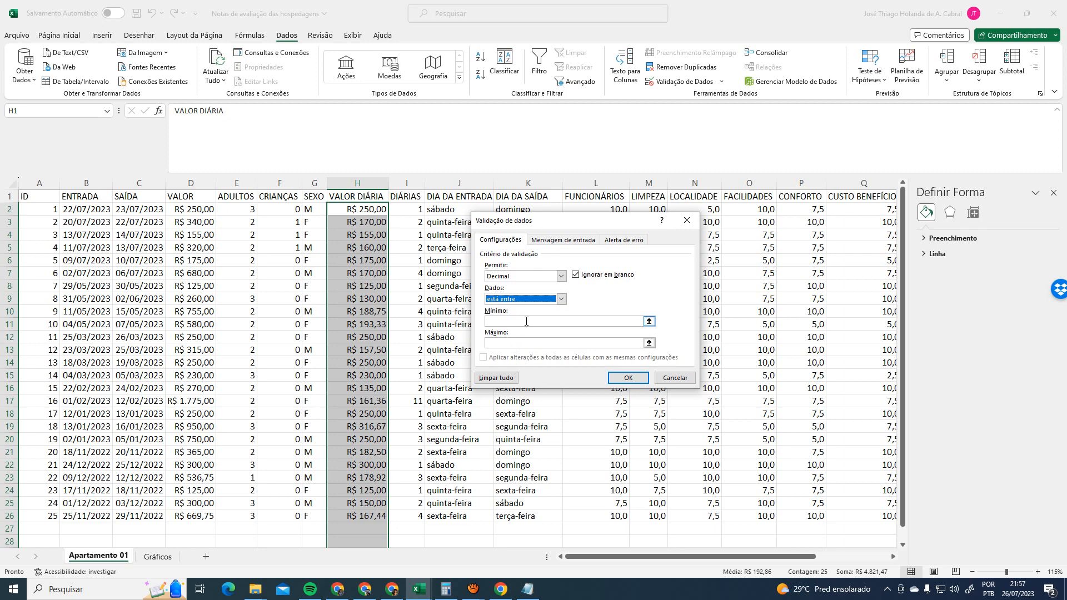
{"action": "left_click", "coordinate": [526, 322]}
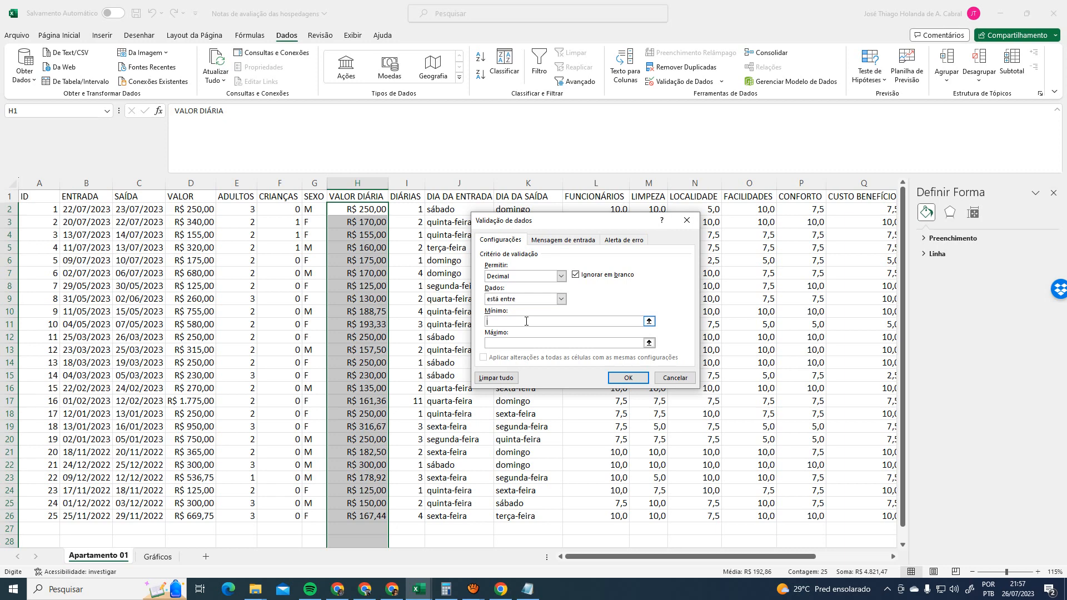
{"action": "type", "text": "80"}
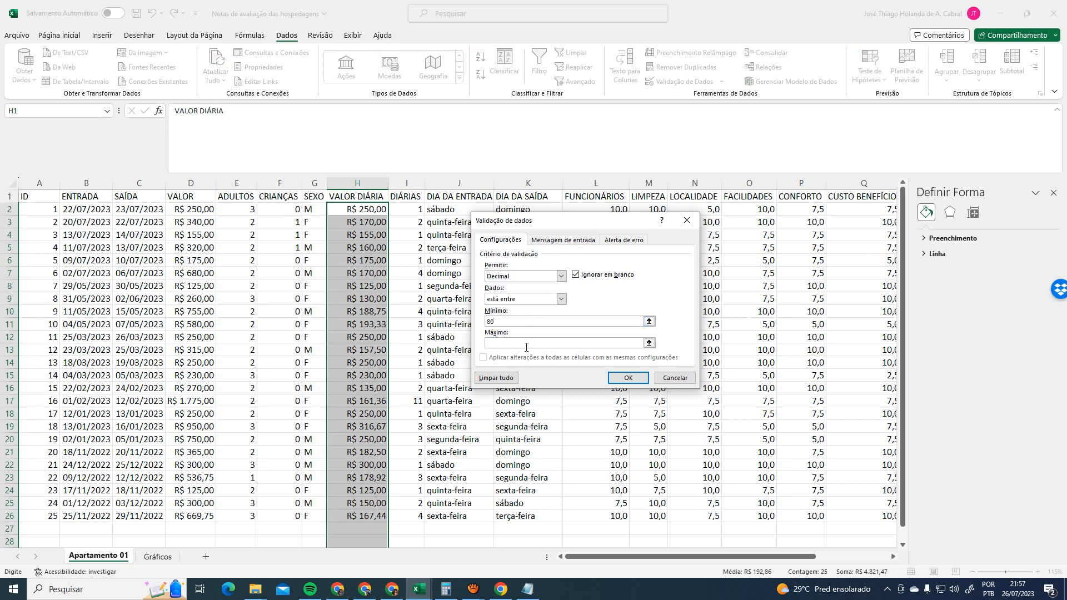
{"action": "left_click", "coordinate": [531, 299]}
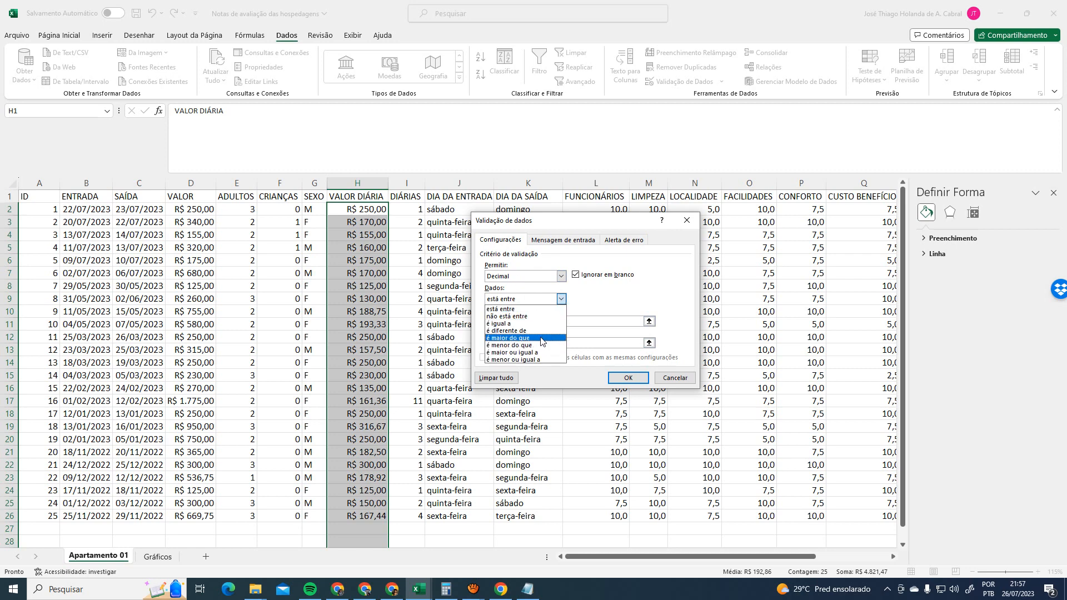
{"action": "left_click", "coordinate": [499, 338]}
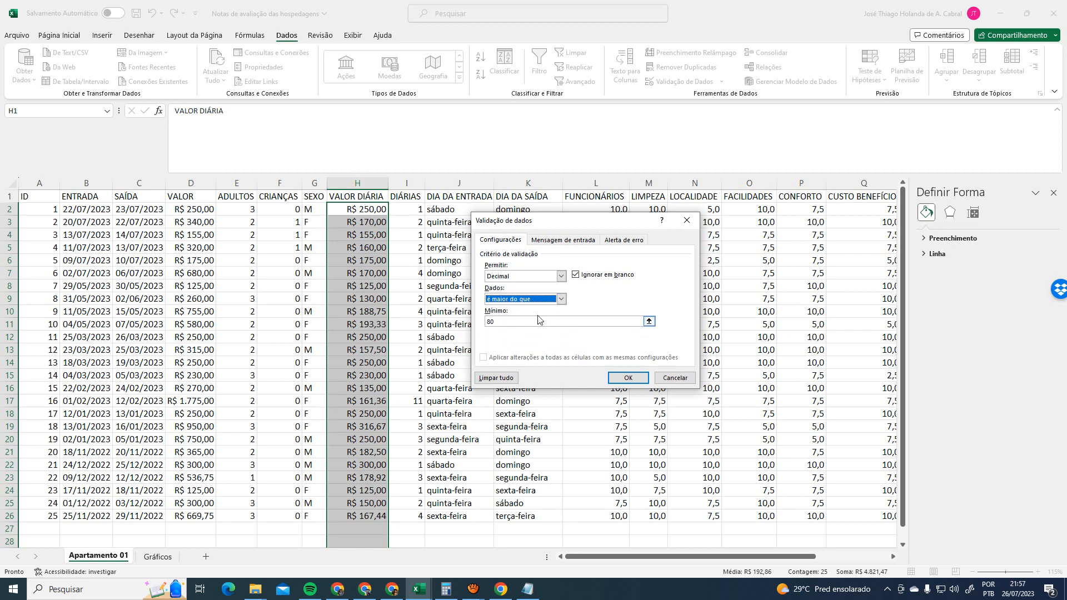
{"action": "left_click", "coordinate": [628, 379]}
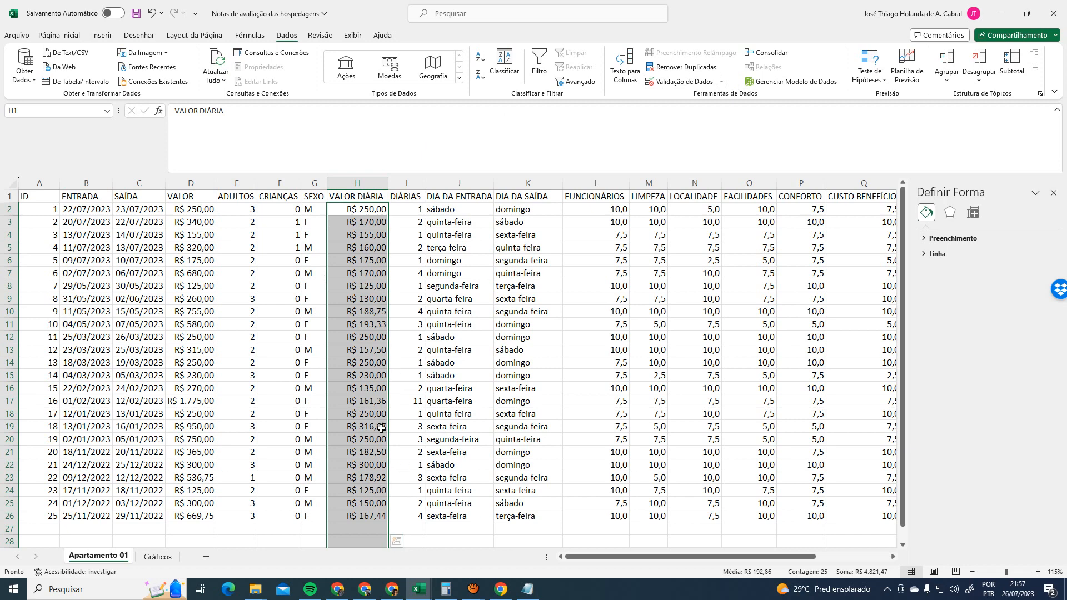
{"action": "scroll", "coordinate": [382, 427], "scroll_direction": "down", "scroll_amount": 3}
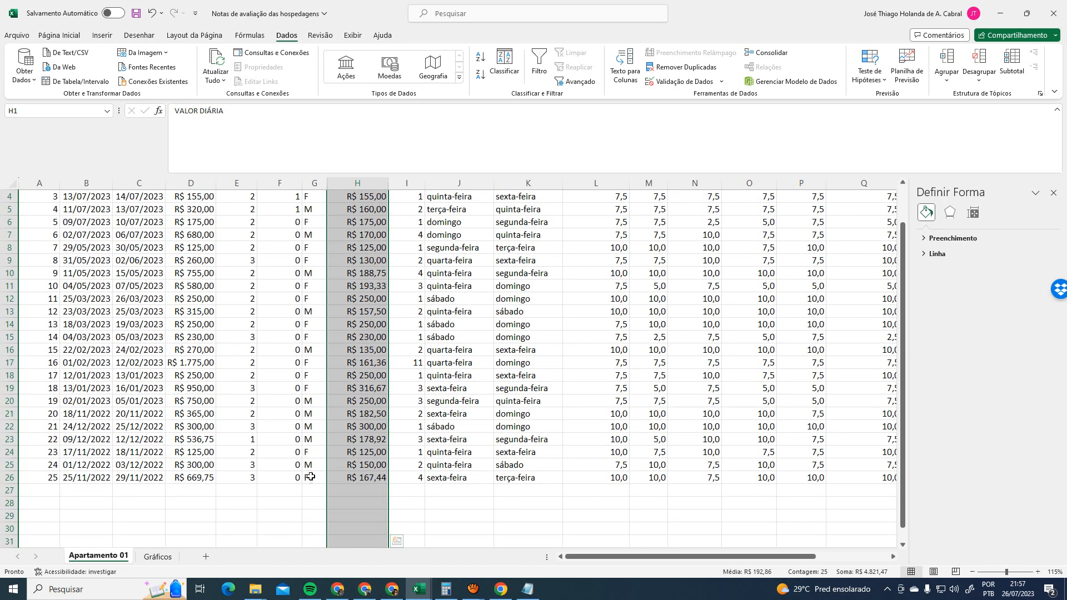
Enter 100 in the VALOR column of the empty row 27, cell D27
{"action": "left_click", "coordinate": [187, 489]}
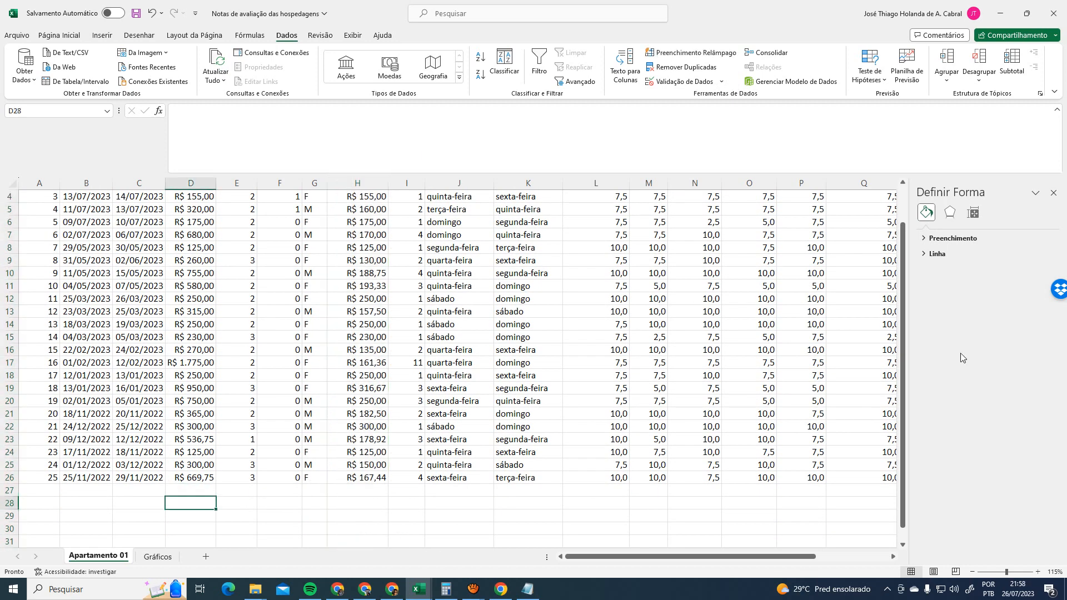
{"action": "type", "text": "100"}
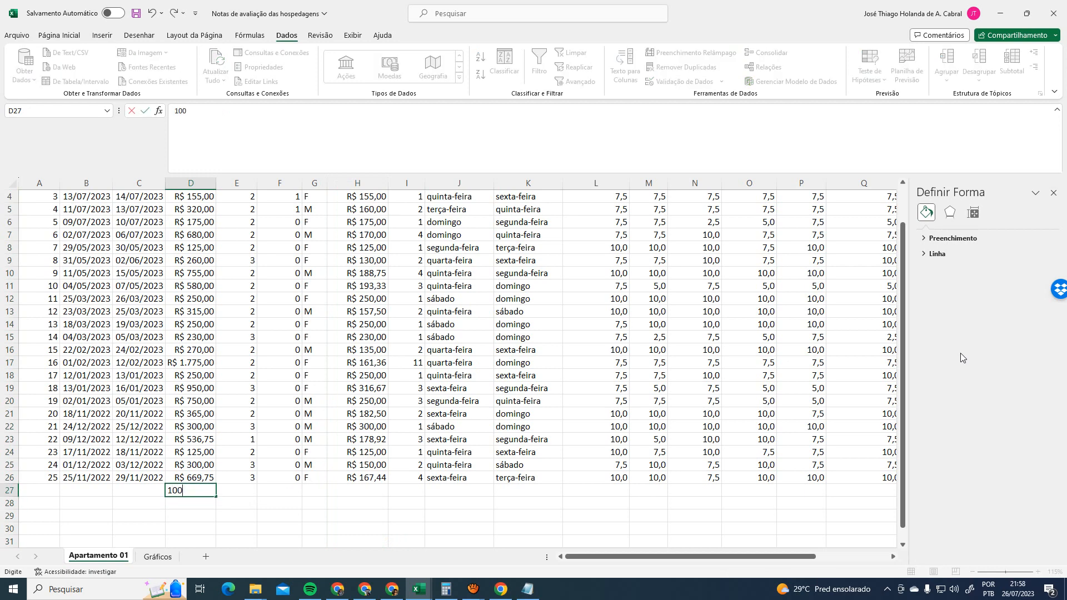
{"action": "key", "text": "Tab"}
{"action": "key", "text": "Left"}
{"action": "key", "text": "Left"}
{"action": "key", "text": "Left"}
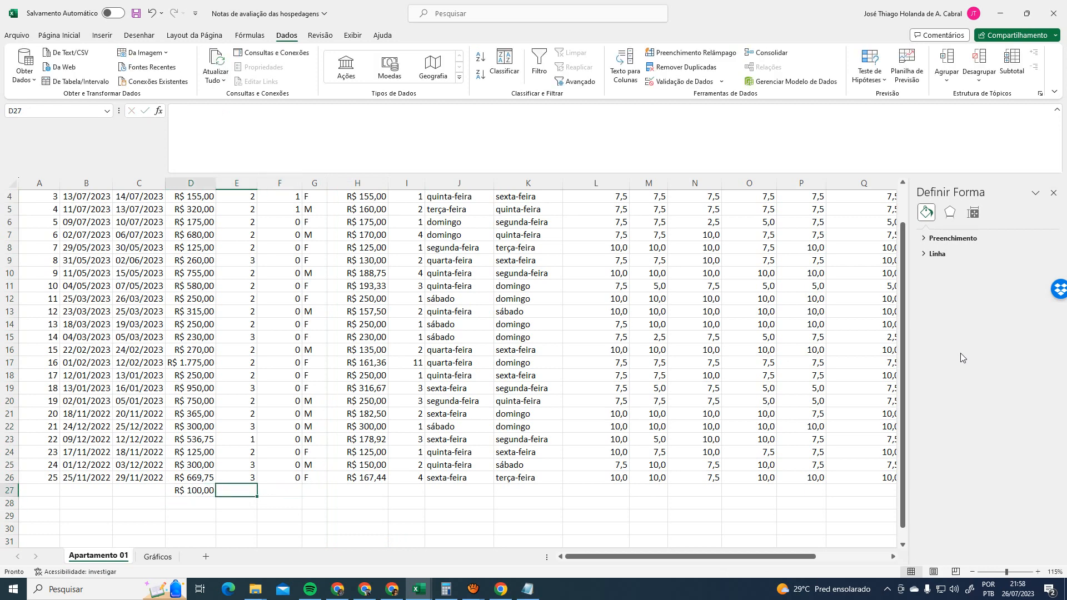
{"action": "key", "text": "Right"}
{"action": "key", "text": "Right"}
{"action": "key", "text": "Right"}
{"action": "key", "text": "Right"}
{"action": "key", "text": "Up"}
{"action": "key", "text": "Left"}
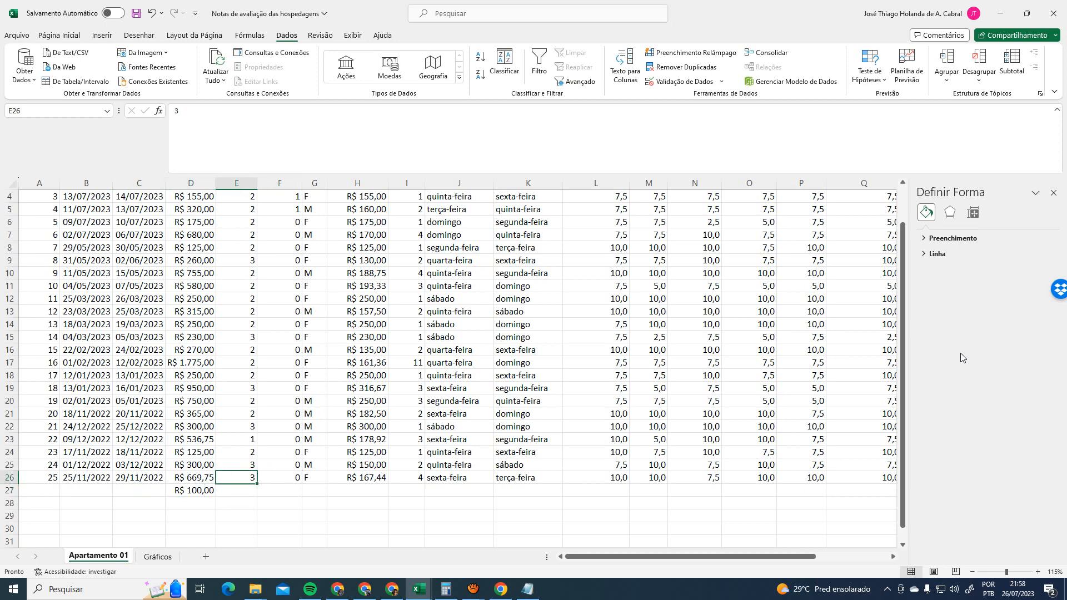
{"action": "scroll", "coordinate": [346, 245], "scroll_direction": "up", "scroll_amount": 1}
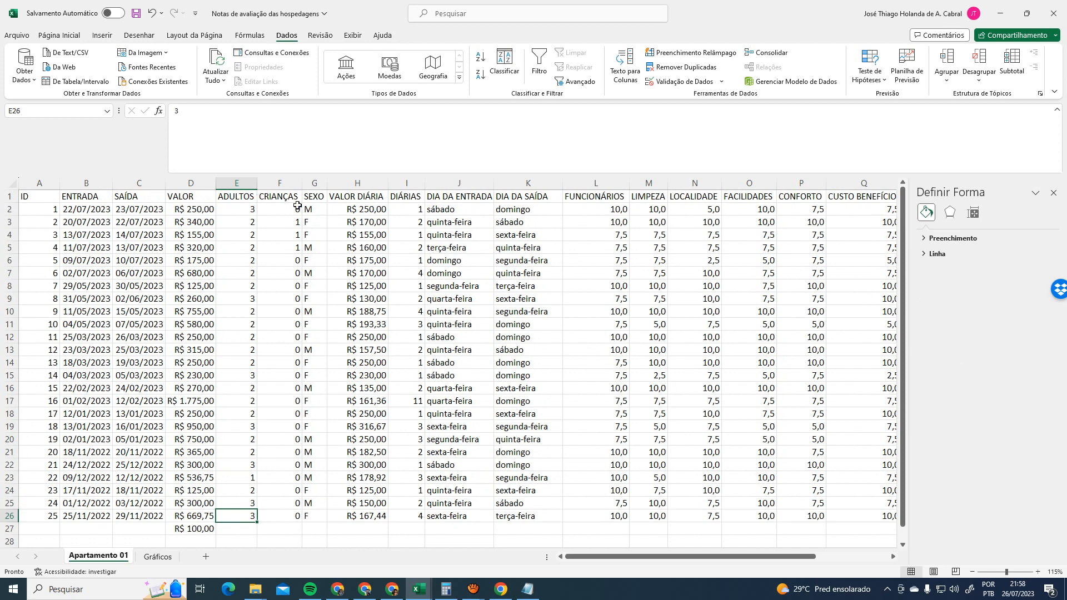
{"action": "scroll", "coordinate": [425, 344], "scroll_direction": "down", "scroll_amount": 1}
{"action": "left_click", "coordinate": [417, 495]}
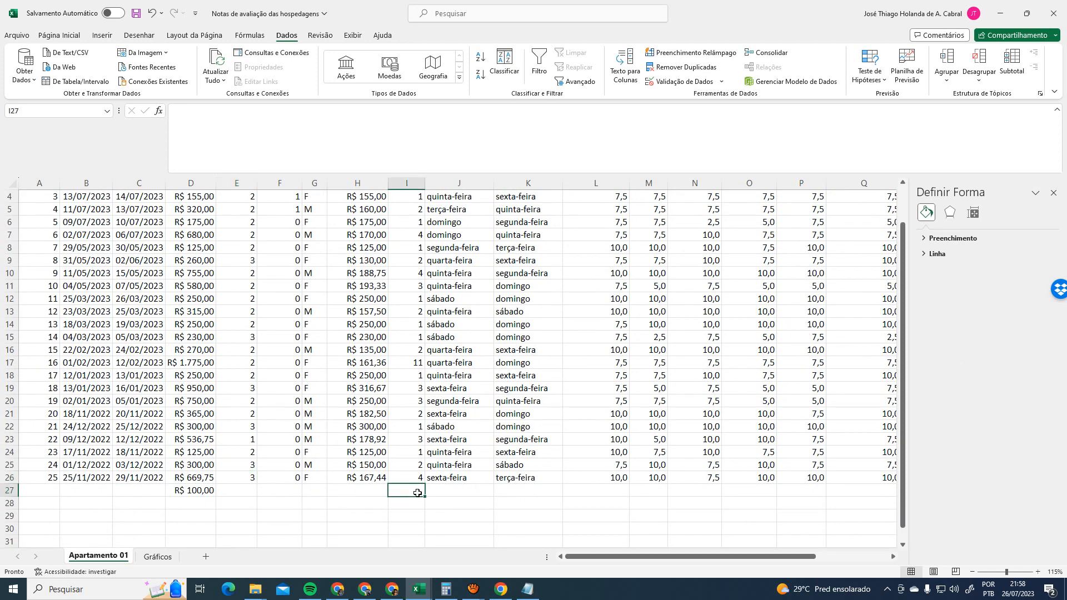
Fill in row 27's dates with ENTRADA 01/07/2023 and SAÍDA 11/07/2023
{"action": "left_click", "coordinate": [91, 487]}
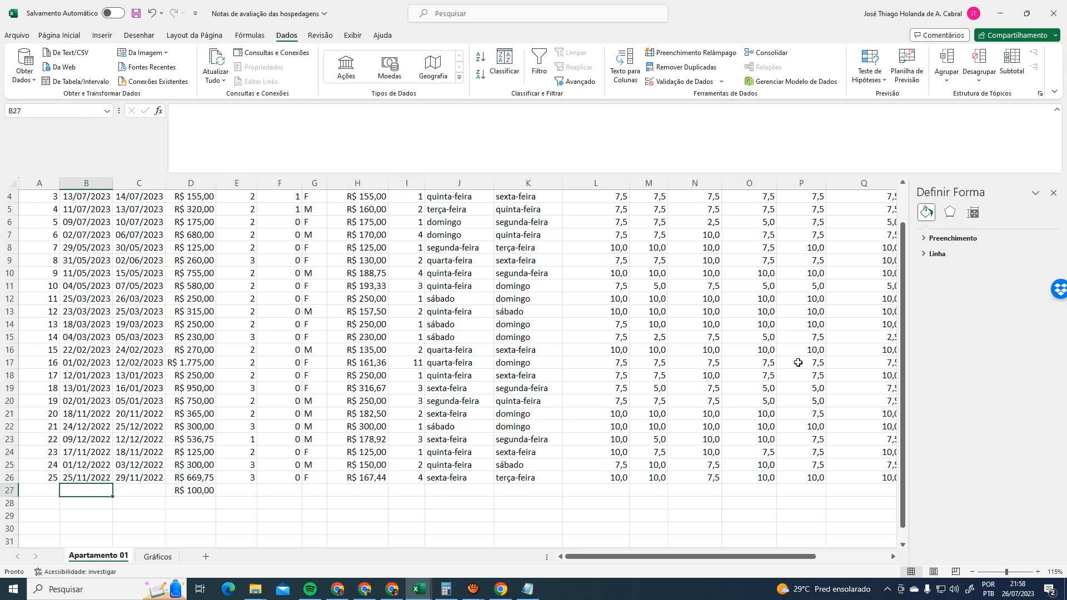
{"action": "type", "text": "01/"}
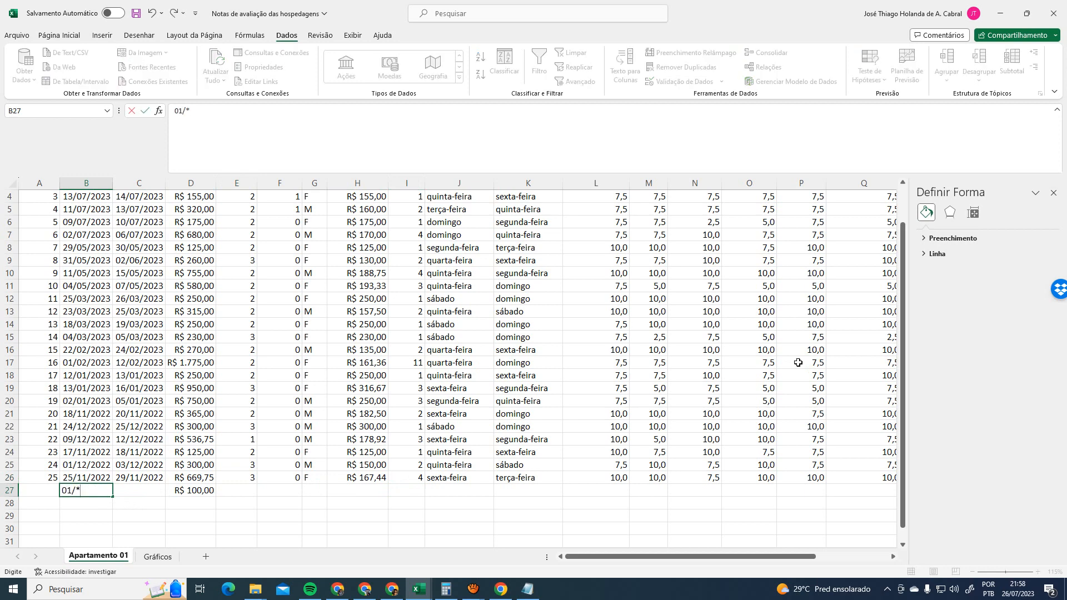
{"action": "type", "text": "07/2023"}
{"action": "key", "text": "Tab"}
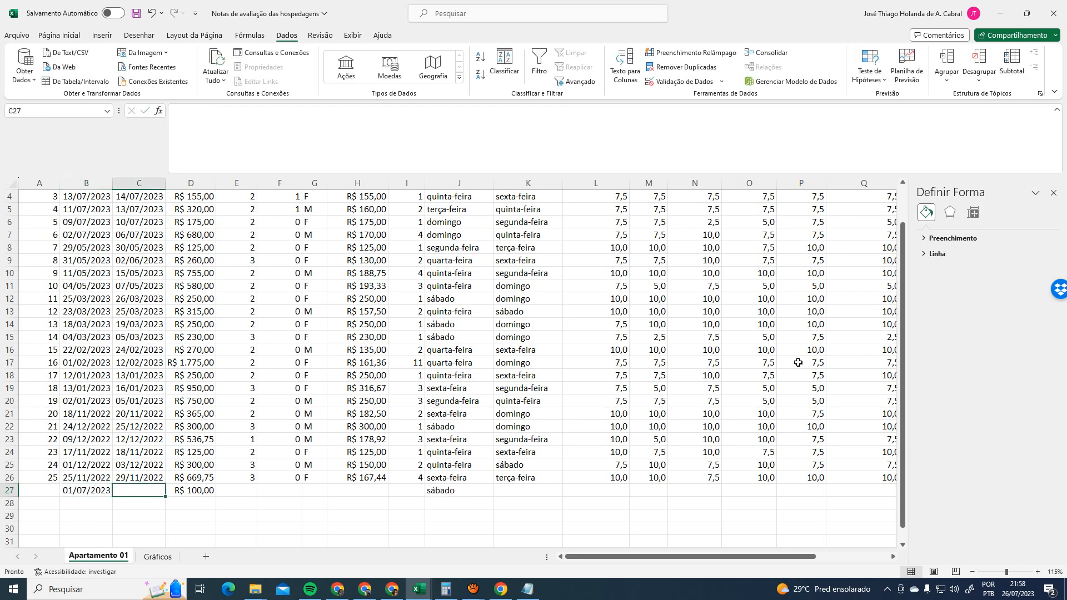
{"action": "type", "text": "10"}
{"action": "key", "text": "BackSpace"}
{"action": "key", "text": "BackSpace"}
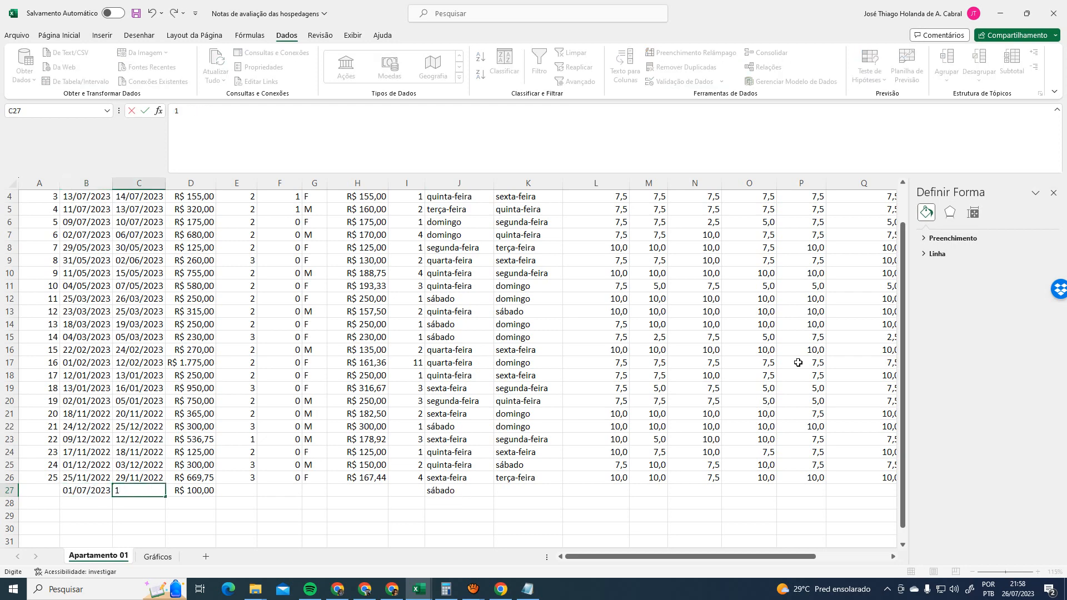
{"action": "type", "text": "11/07/2023"}
{"action": "key", "text": "Return"}
Examine the calculated cells of row 27, from VALOR DIÁRIA to DIA DA SAÍDA, including the formula in H27
{"action": "key", "text": "Up"}
{"action": "key", "text": "Right"}
{"action": "key", "text": "Right"}
{"action": "key", "text": "Right"}
{"action": "key", "text": "Right"}
{"action": "key", "text": "Right"}
{"action": "key", "text": "Right"}
{"action": "key", "text": "Right"}
{"action": "key", "text": "Right"}
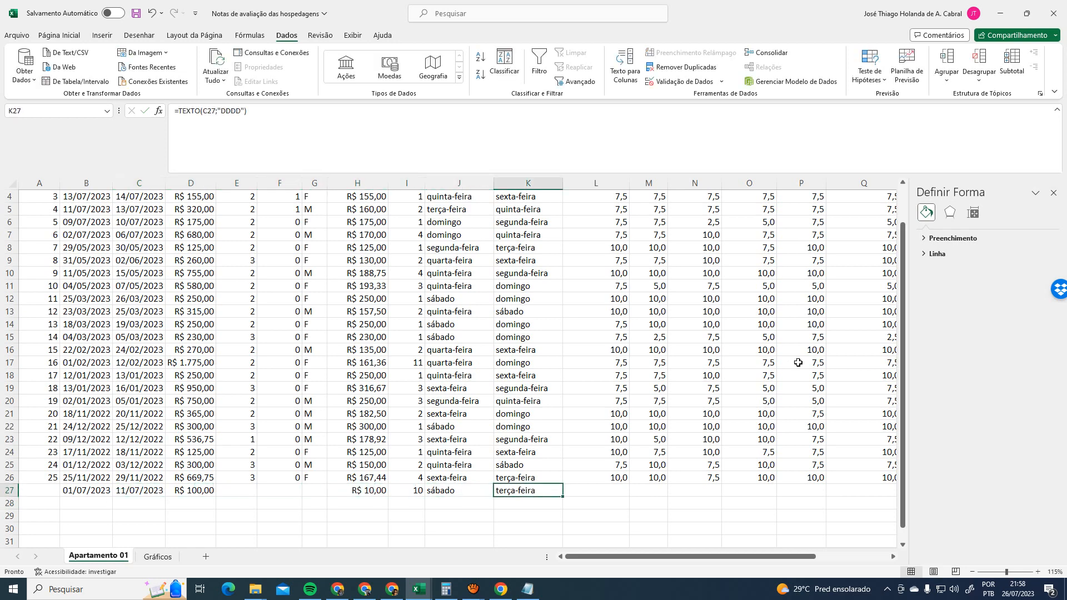
{"action": "key", "text": "Left"}
{"action": "key", "text": "Left"}
{"action": "key", "text": "Left"}
{"action": "key", "text": "Left"}
{"action": "key", "text": "Right"}
{"action": "key", "text": "Left"}
{"action": "key", "text": "Right"}
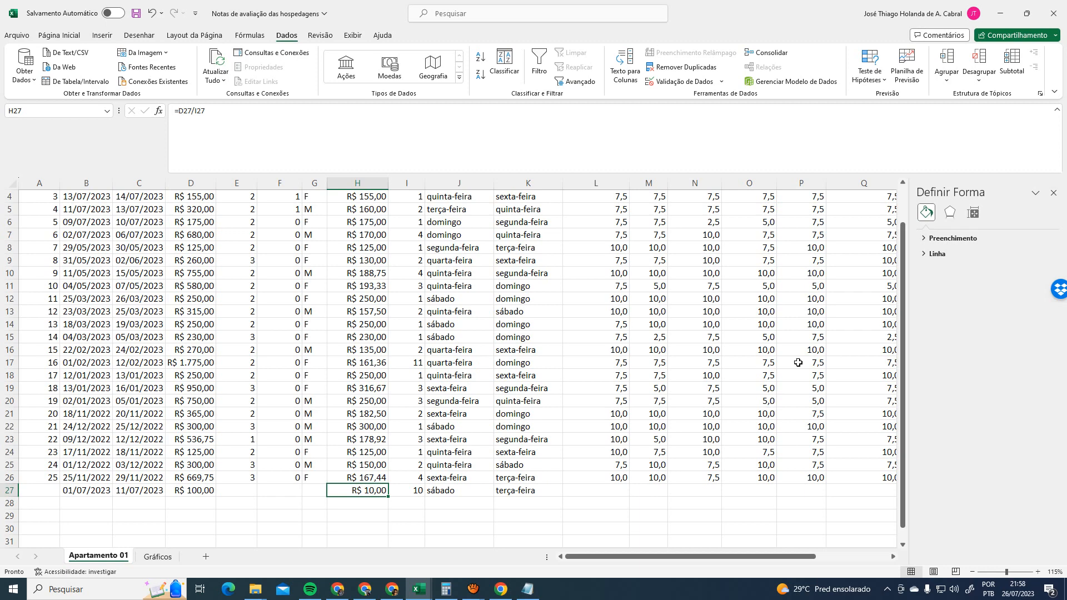
{"action": "key", "text": "Up"}
{"action": "key", "text": "Up"}
{"action": "key", "text": "Down"}
{"action": "key", "text": "Down"}
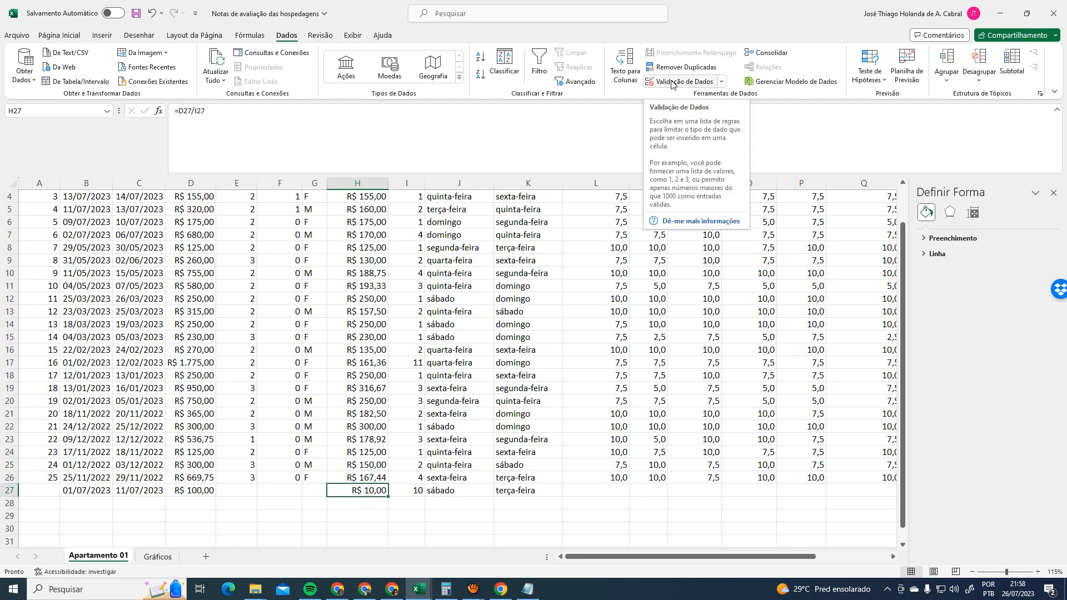
Circle the invalid data on the sheet and check the VALOR DIÁRIA column for marked cells
{"action": "left_click", "coordinate": [722, 81]}
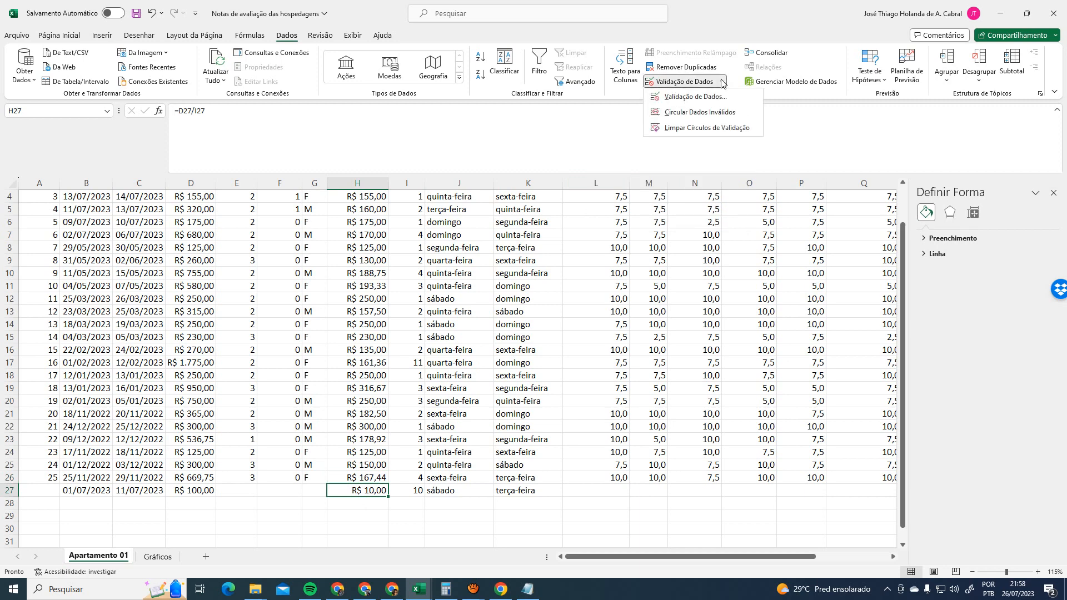
{"action": "left_click", "coordinate": [715, 119]}
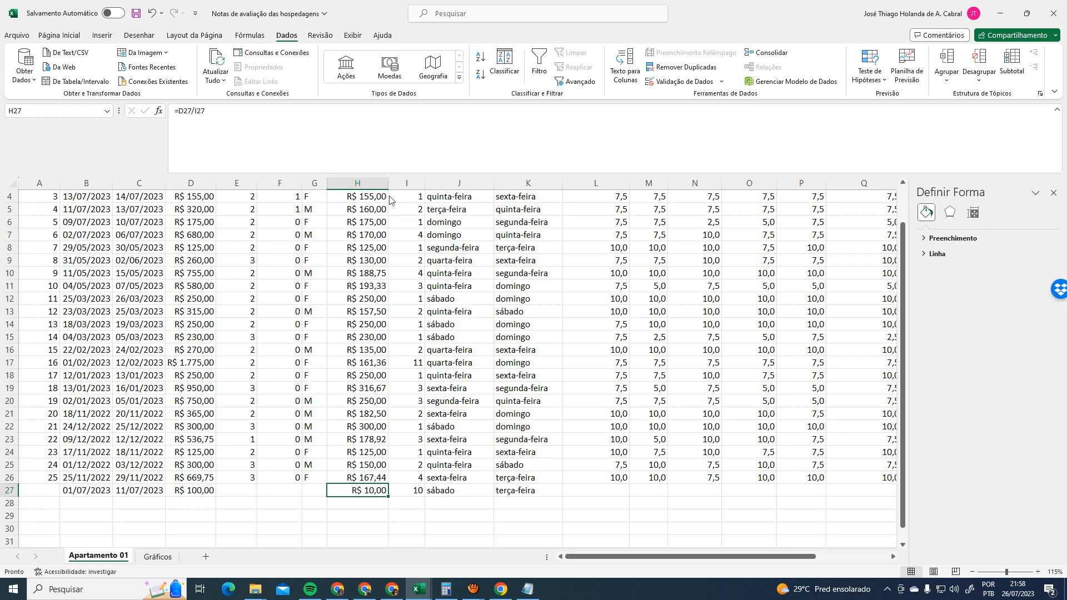
{"action": "left_click", "coordinate": [367, 184]}
{"action": "scroll", "coordinate": [443, 295], "scroll_direction": "down", "scroll_amount": 5}
{"action": "scroll", "coordinate": [443, 290], "scroll_direction": "up", "scroll_amount": 6}
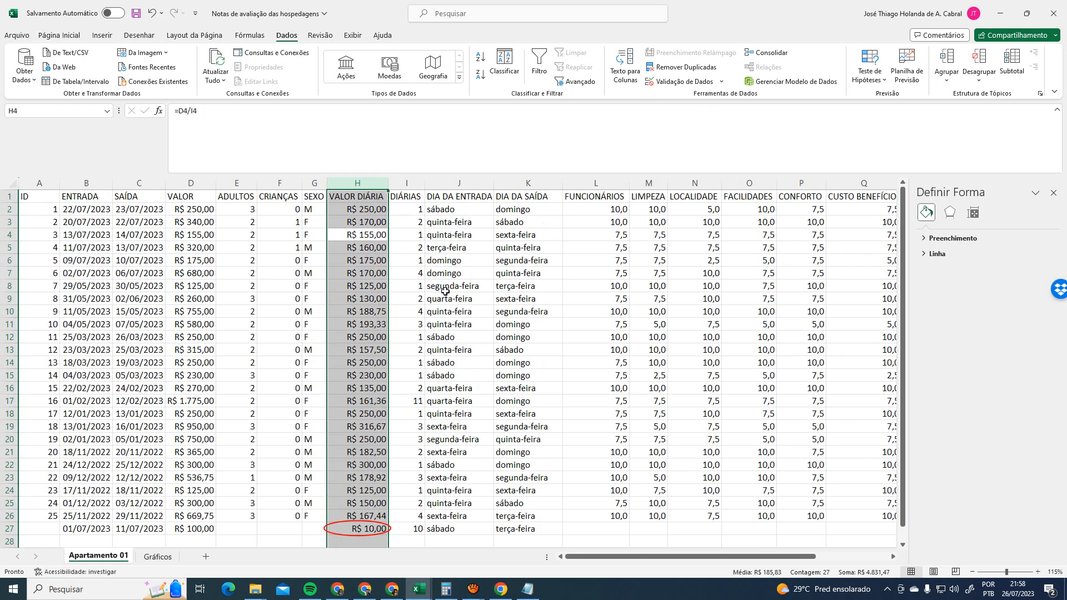
{"action": "left_click", "coordinate": [441, 230]}
{"action": "scroll", "coordinate": [564, 292], "scroll_direction": "down", "scroll_amount": 2}
{"action": "scroll", "coordinate": [564, 291], "scroll_direction": "up", "scroll_amount": 2}
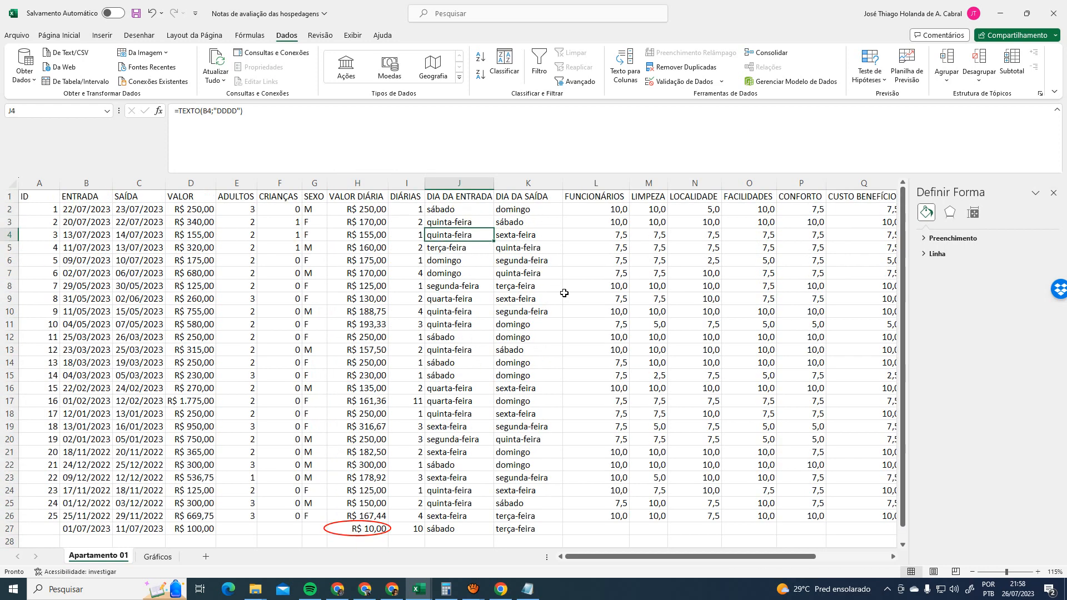
Clear the validation circles from the sheet
{"action": "left_click", "coordinate": [722, 83]}
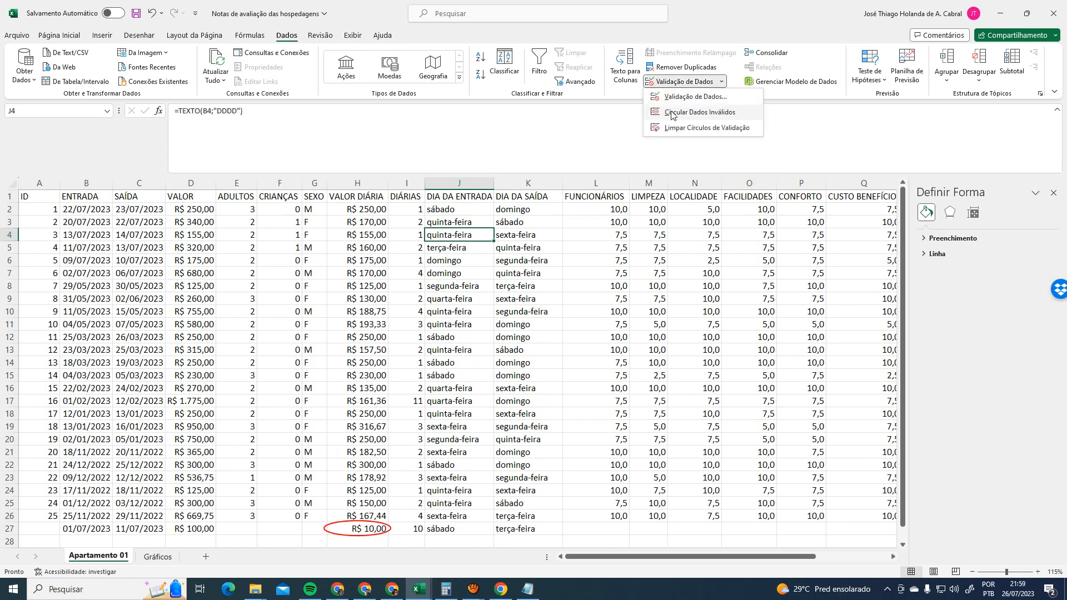
{"action": "left_click", "coordinate": [713, 126]}
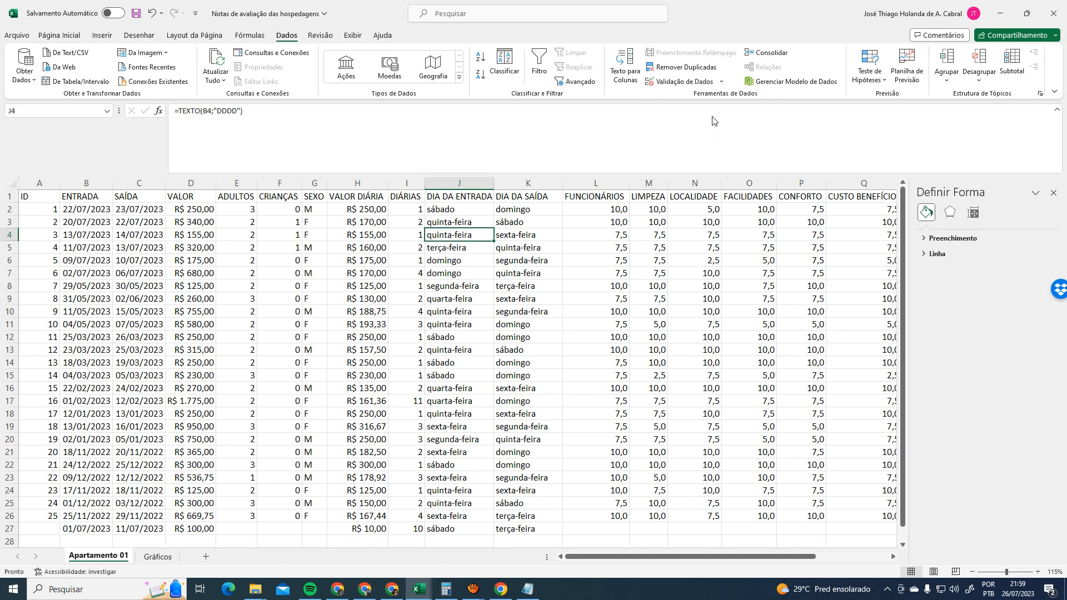
{"action": "left_click", "coordinate": [721, 83]}
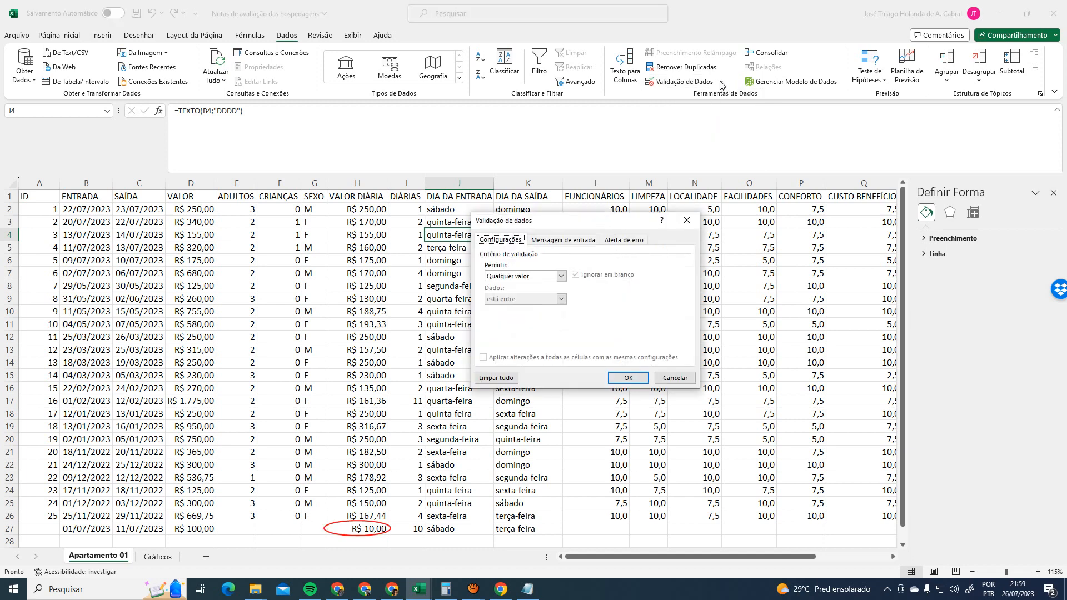
{"action": "left_click", "coordinate": [697, 222]}
{"action": "left_click", "coordinate": [721, 82]}
{"action": "left_click", "coordinate": [713, 127]}
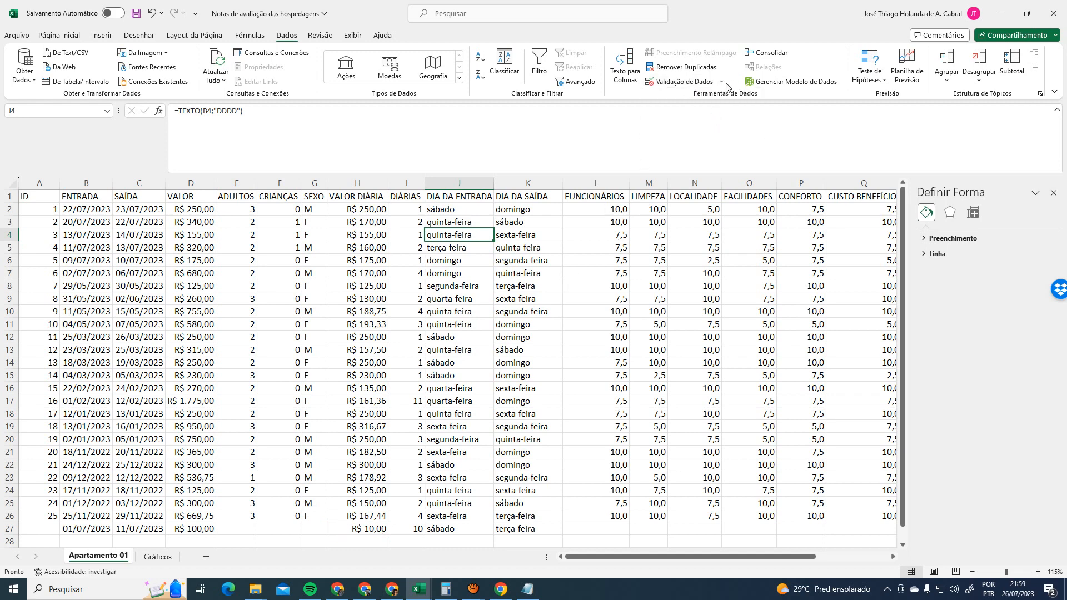
Circle the invalid data on the Apartamento 01 sheet again
{"action": "left_click", "coordinate": [722, 83]}
{"action": "left_click", "coordinate": [678, 292]}
{"action": "scroll", "coordinate": [334, 469], "scroll_direction": "down", "scroll_amount": 6}
{"action": "scroll", "coordinate": [381, 428], "scroll_direction": "up", "scroll_amount": 5}
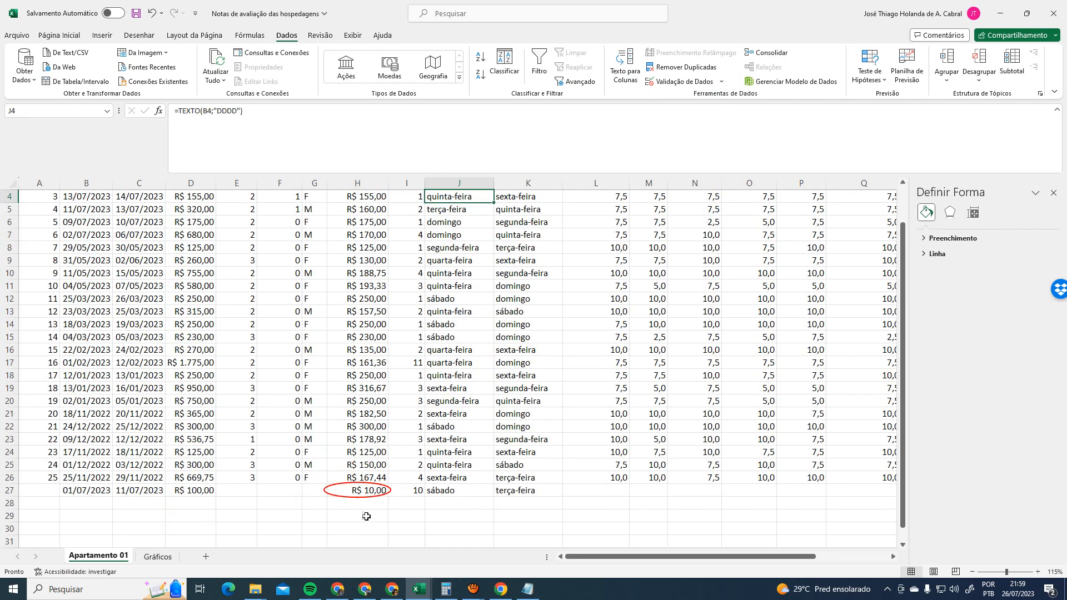
{"action": "scroll", "coordinate": [385, 328], "scroll_direction": "up", "scroll_amount": 1}
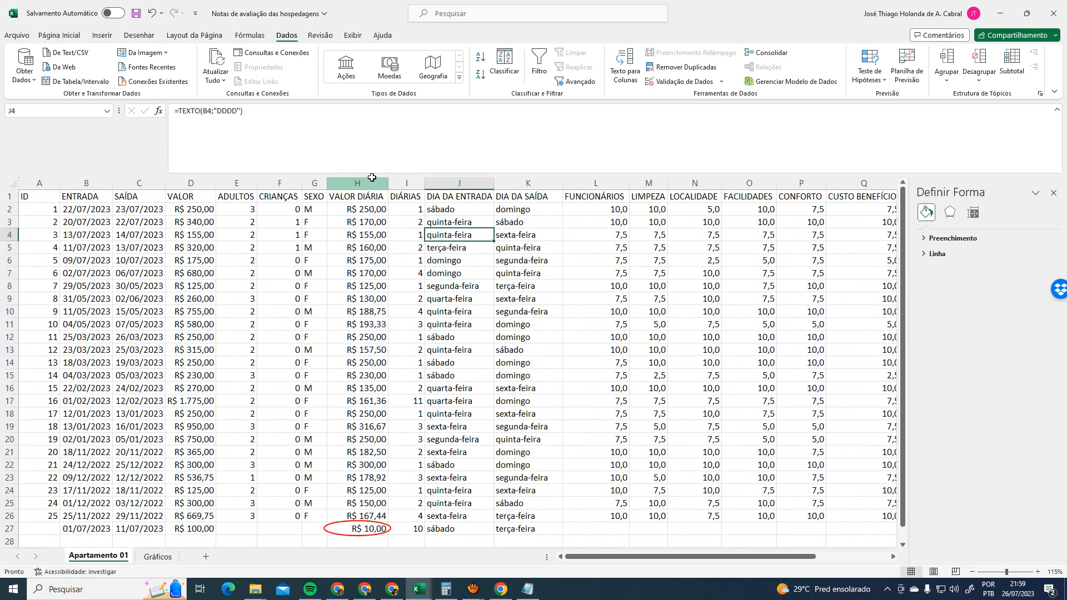
Review the data validation rule of the VALOR DIÁRIA column without its header and accept it as it is
{"action": "left_click", "coordinate": [372, 182]}
{"action": "left_click", "coordinate": [366, 198], "text": "ctrl"}
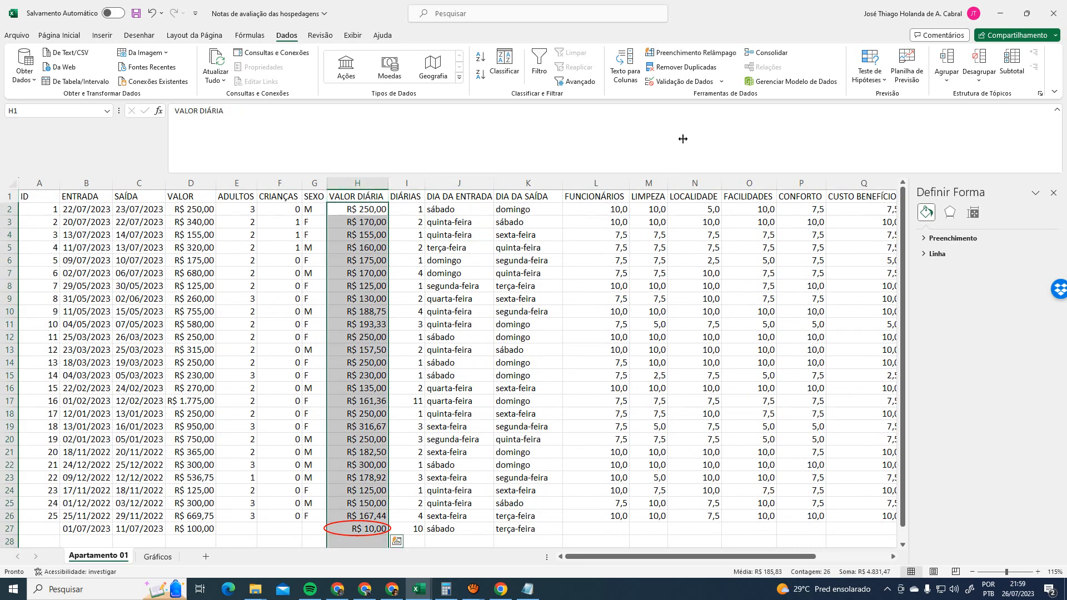
{"action": "left_click", "coordinate": [705, 85]}
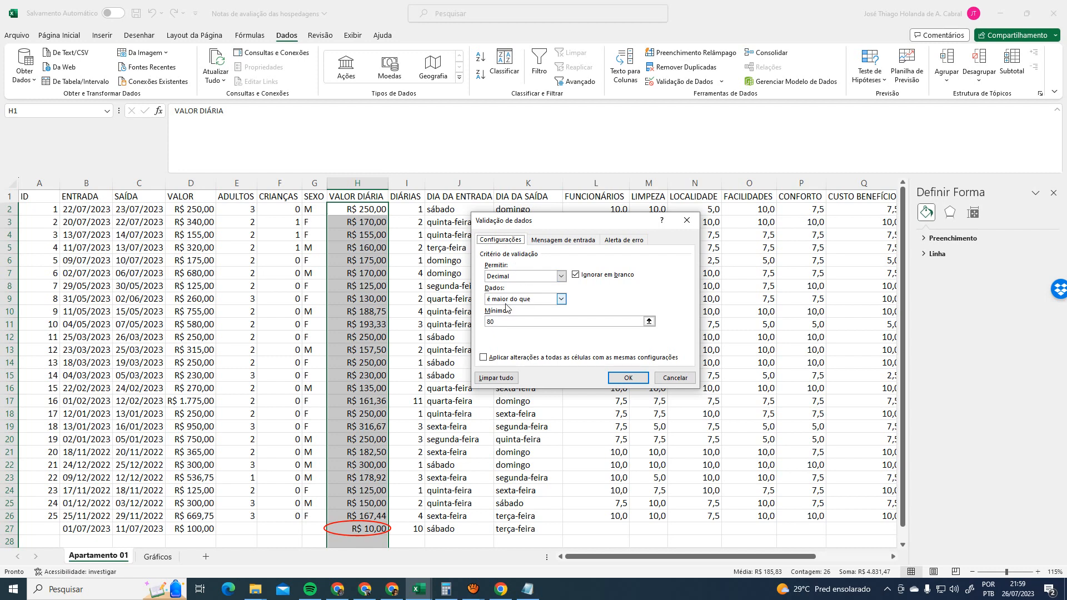
{"action": "left_click", "coordinate": [633, 377]}
{"action": "left_click", "coordinate": [435, 310]}
{"action": "left_click", "coordinate": [418, 301]}
{"action": "left_click", "coordinate": [589, 320]}
{"action": "scroll", "coordinate": [589, 320], "scroll_direction": "down", "scroll_amount": 3}
{"action": "scroll", "coordinate": [588, 311], "scroll_direction": "up", "scroll_amount": 2}
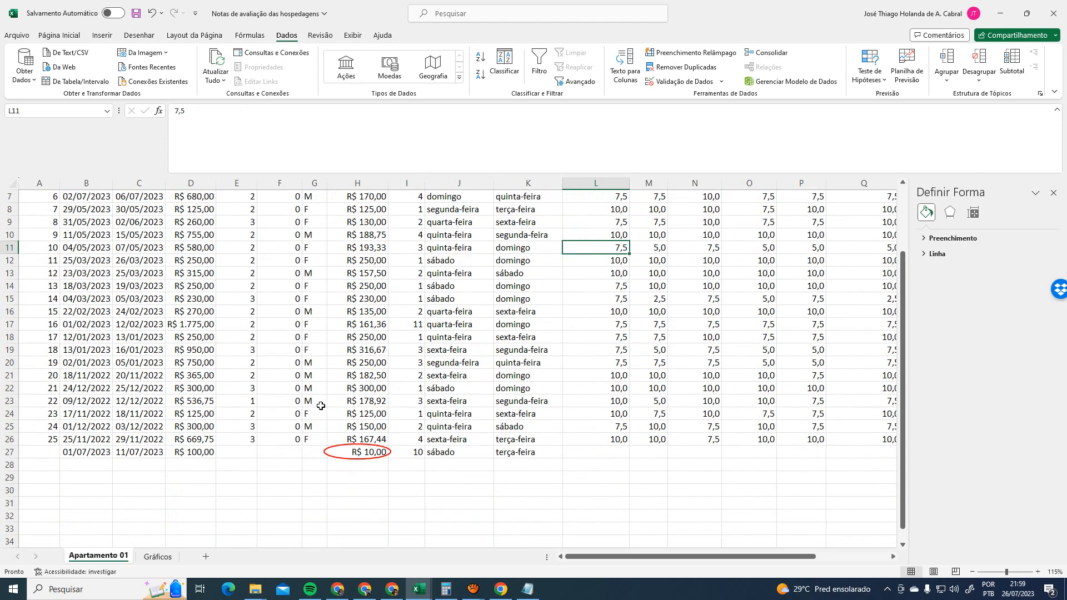
Save the workbook
{"action": "scroll", "coordinate": [326, 399], "scroll_direction": "up", "scroll_amount": 2}
{"action": "key", "text": "ctrl+s"}
{"action": "scroll", "coordinate": [336, 212], "scroll_direction": "down", "scroll_amount": 3}
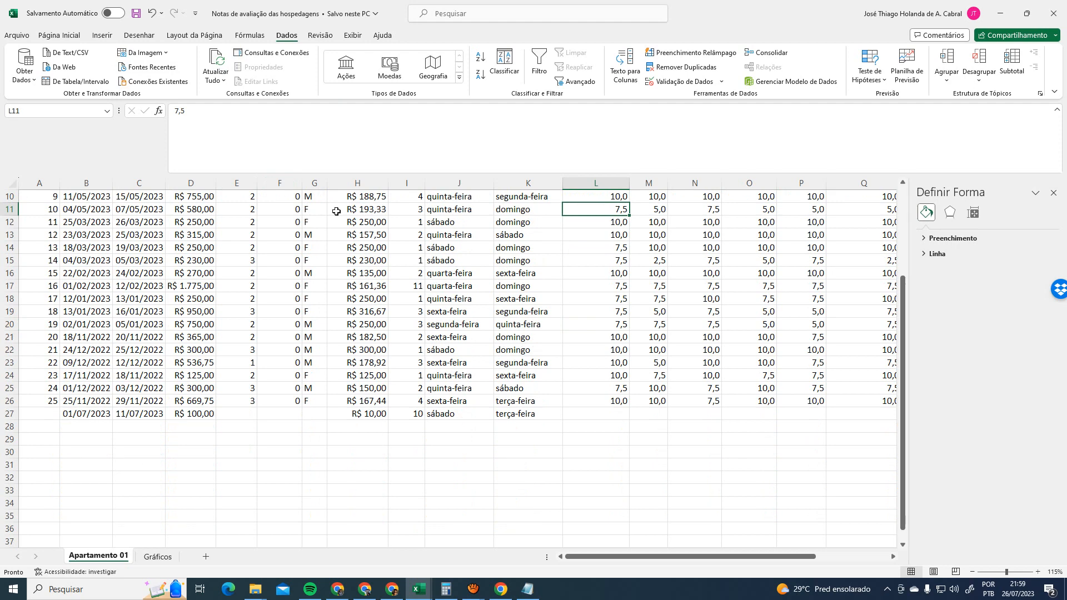
{"action": "scroll", "coordinate": [336, 211], "scroll_direction": "up", "scroll_amount": 3}
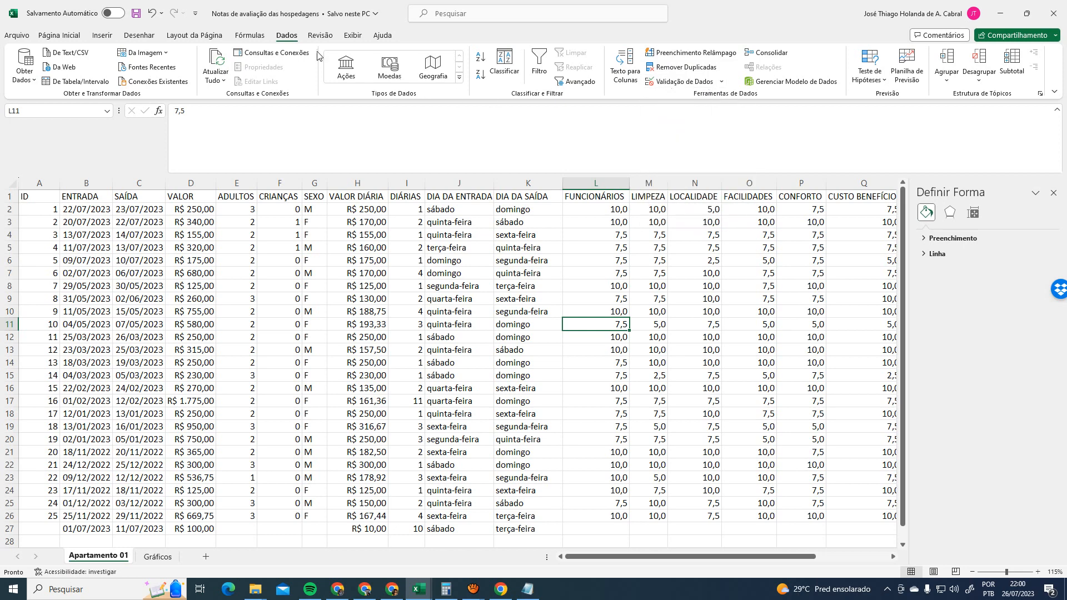
{"action": "left_click", "coordinate": [251, 35]}
{"action": "left_click", "coordinate": [294, 36]}
{"action": "scroll", "coordinate": [628, 273], "scroll_direction": "down", "scroll_amount": 3}
{"action": "scroll", "coordinate": [628, 289], "scroll_direction": "up", "scroll_amount": 3}
{"action": "left_click", "coordinate": [137, 13]}
{"action": "left_click", "coordinate": [26, 36]}
{"action": "left_click", "coordinate": [15, 38]}
Switch to the Google Meet call in the browser and read the latest chat messages
{"action": "left_click", "coordinate": [364, 590]}
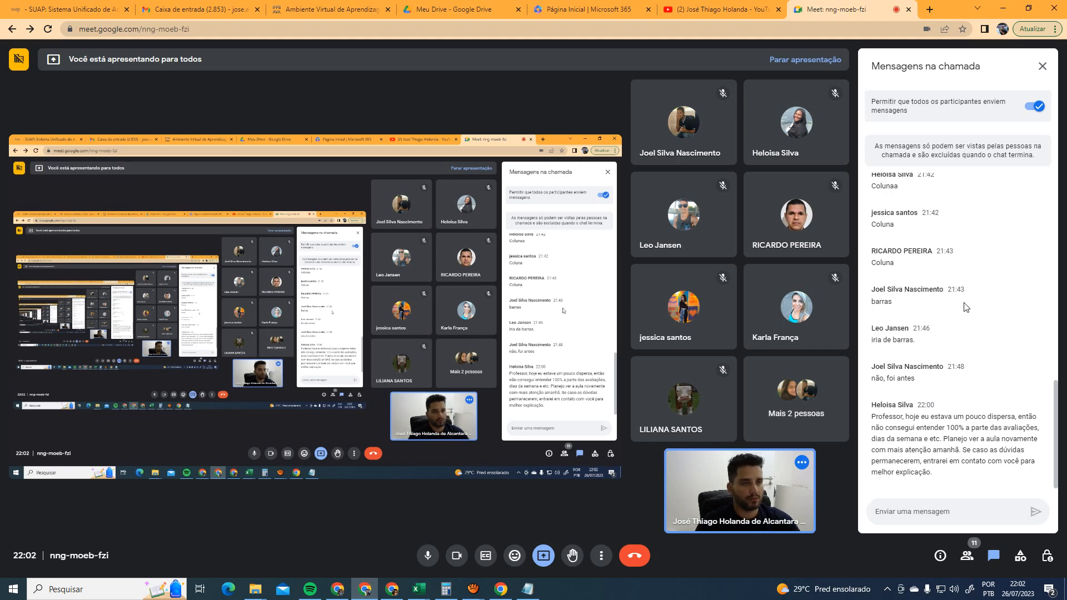
{"action": "scroll", "coordinate": [964, 417], "scroll_direction": "up", "scroll_amount": 3}
{"action": "scroll", "coordinate": [967, 420], "scroll_direction": "down", "scroll_amount": 3}
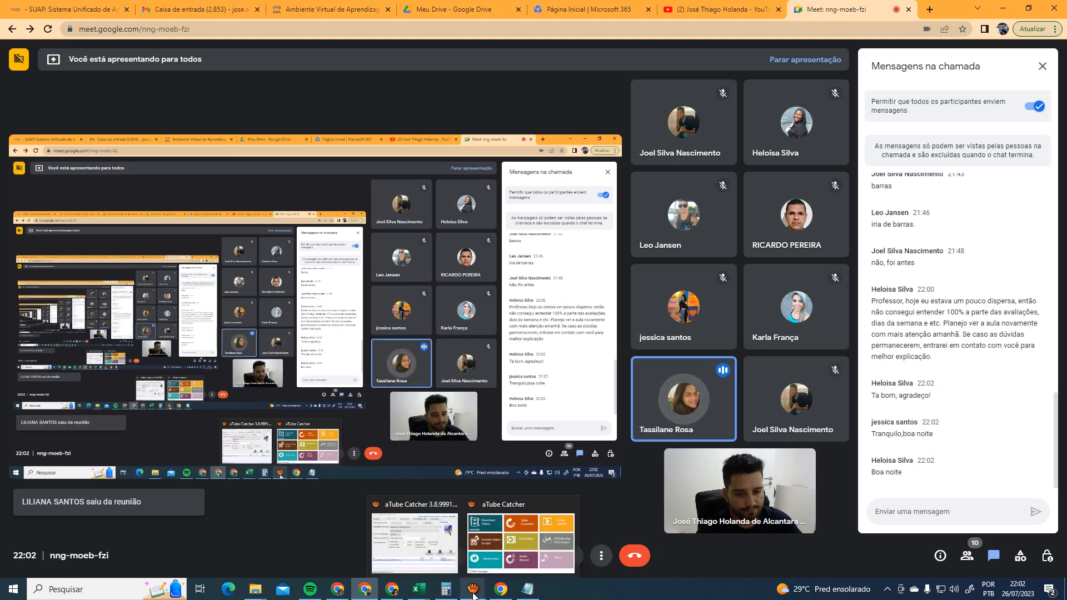
{"action": "key", "text": "F7"}
{"action": "key", "text": "Escape"}
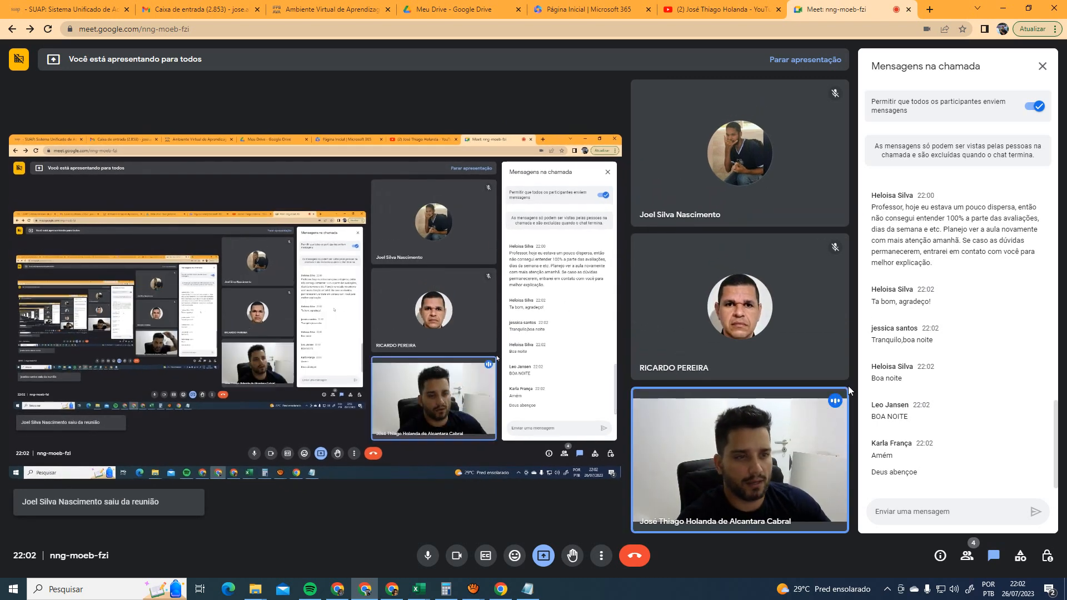
Check the running screen recording in aTube Catcher and return to the Google Meet call
{"action": "left_click", "coordinate": [473, 589]}
{"action": "left_click", "coordinate": [425, 537]}
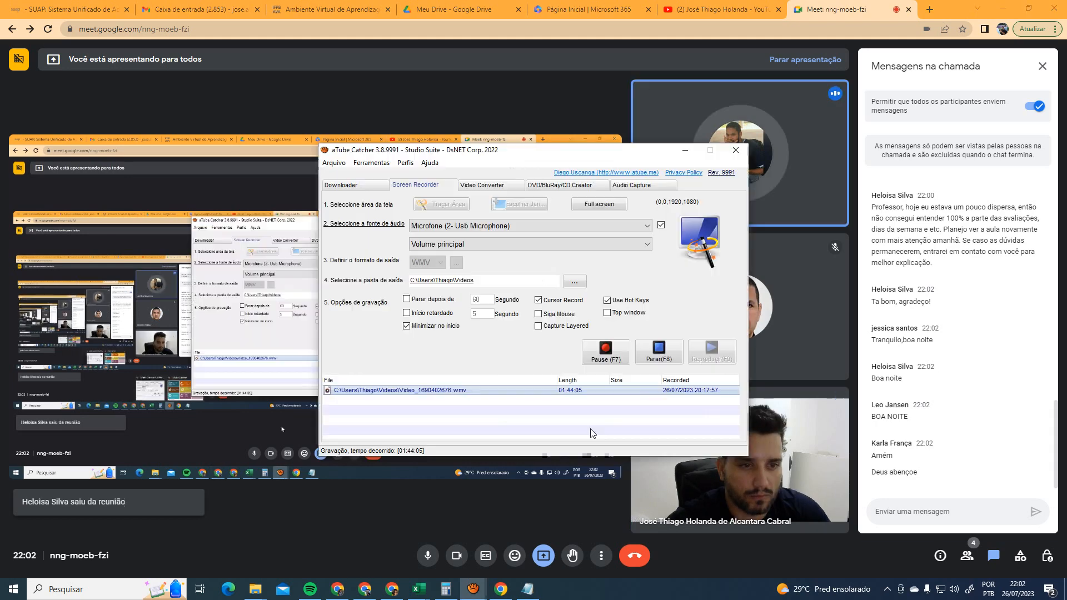
{"action": "left_click", "coordinate": [551, 503]}
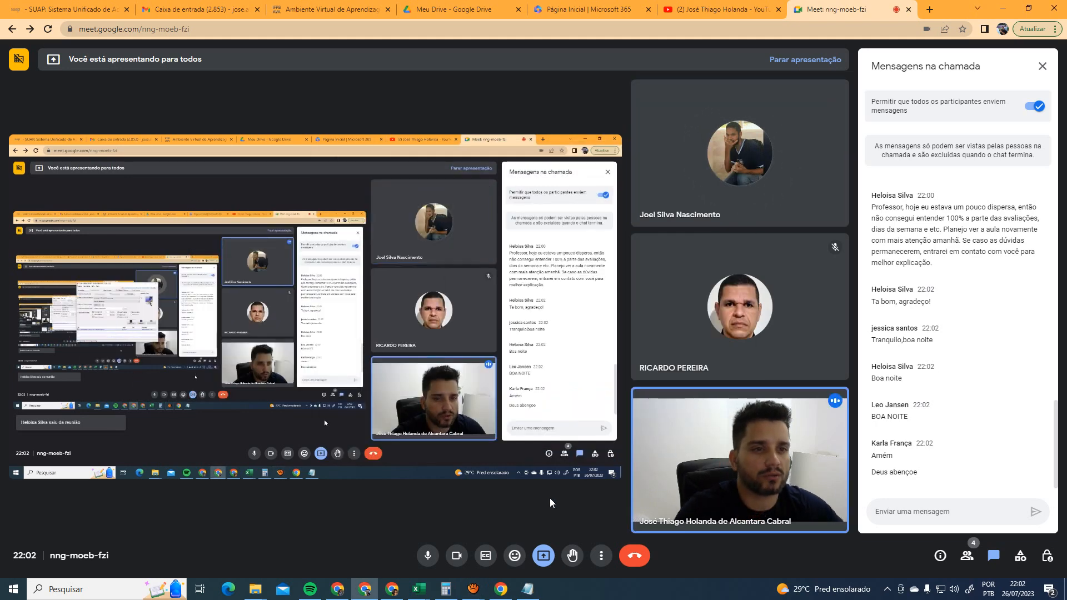
{"action": "mouse_move", "coordinate": [756, 149]}
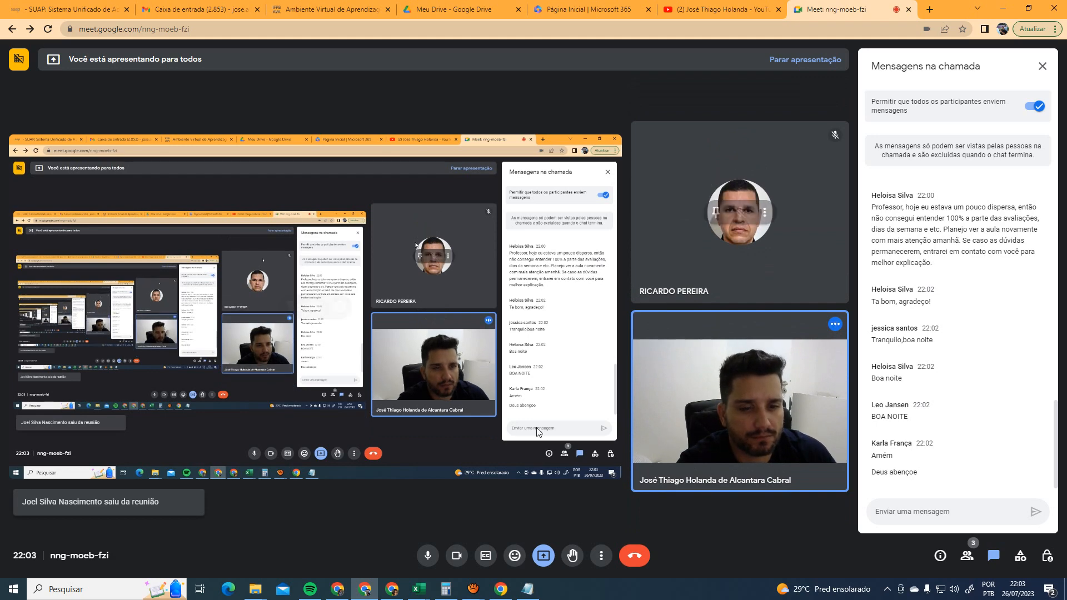
{"action": "key", "text": "F7"}
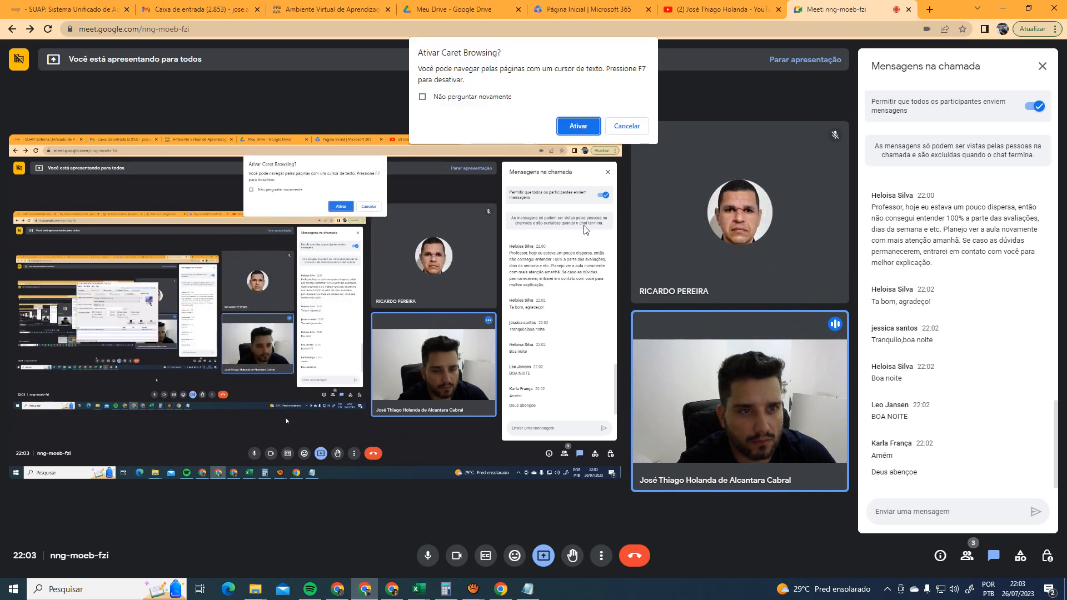
Decline caret browsing in the Google Meet call and switch back to the lodging ratings workbook in Excel
{"action": "left_click", "coordinate": [627, 126]}
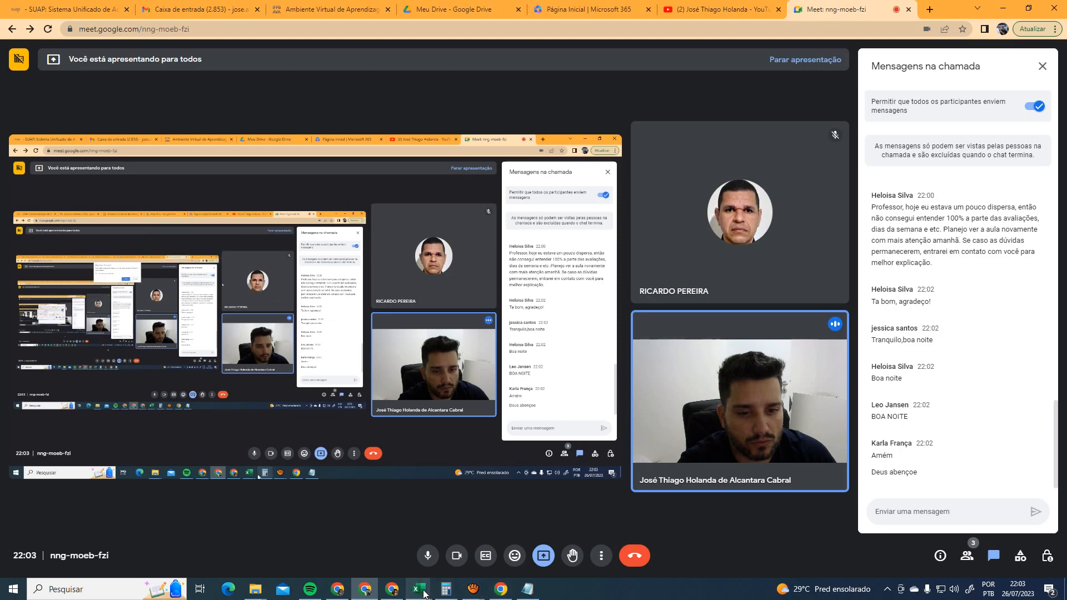
{"action": "mouse_move", "coordinate": [422, 592]}
{"action": "left_click", "coordinate": [478, 542]}
{"action": "left_click", "coordinate": [649, 298]}
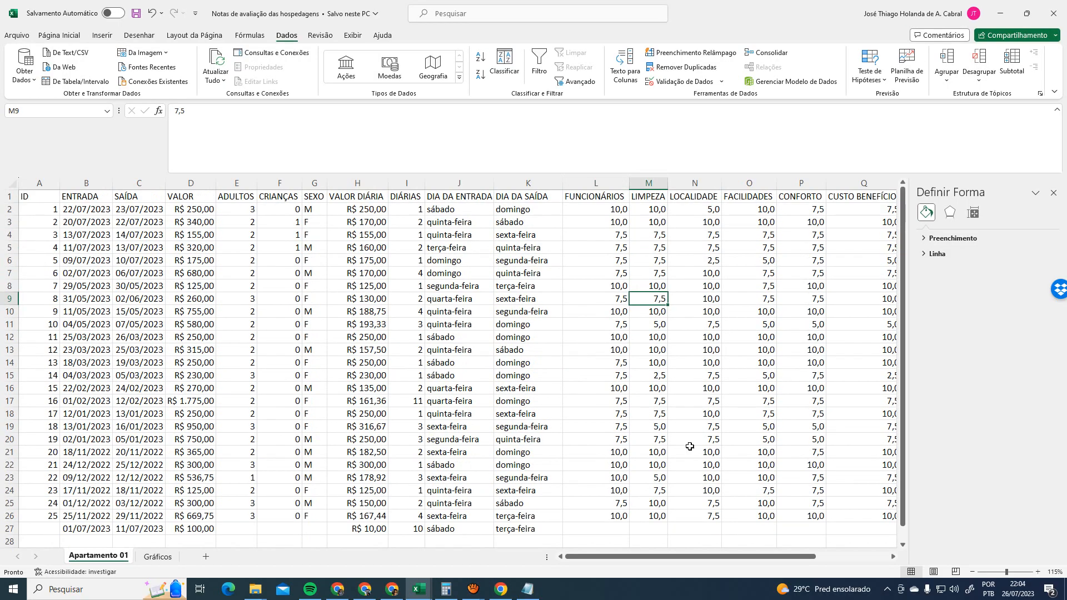
Circle the invalid data of the VALOR DIÁRIA column on the Apartamento 01 sheet, starting from cell H27
{"action": "scroll", "coordinate": [613, 449], "scroll_direction": "down", "scroll_amount": 2}
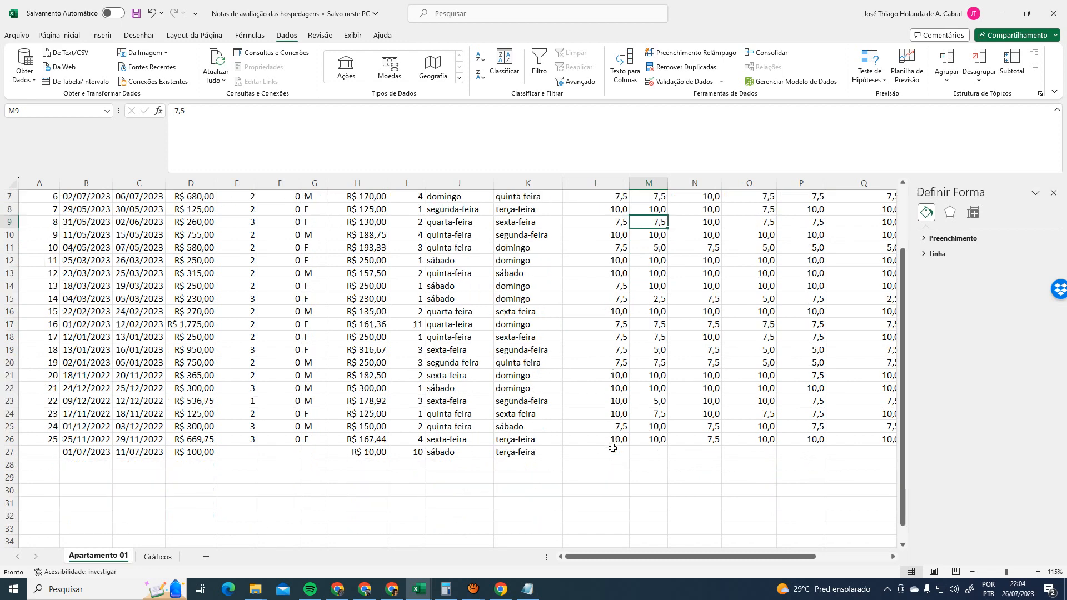
{"action": "left_click", "coordinate": [648, 452]}
{"action": "left_click", "coordinate": [374, 453]}
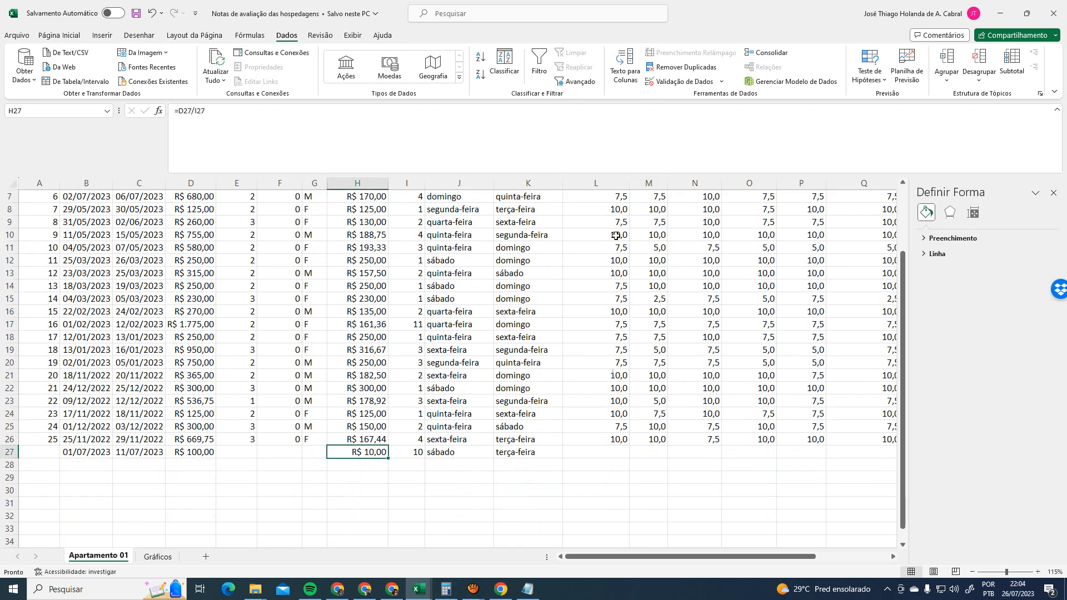
{"action": "left_click", "coordinate": [722, 81]}
{"action": "left_click", "coordinate": [714, 118]}
{"action": "scroll", "coordinate": [361, 345], "scroll_direction": "down", "scroll_amount": 3}
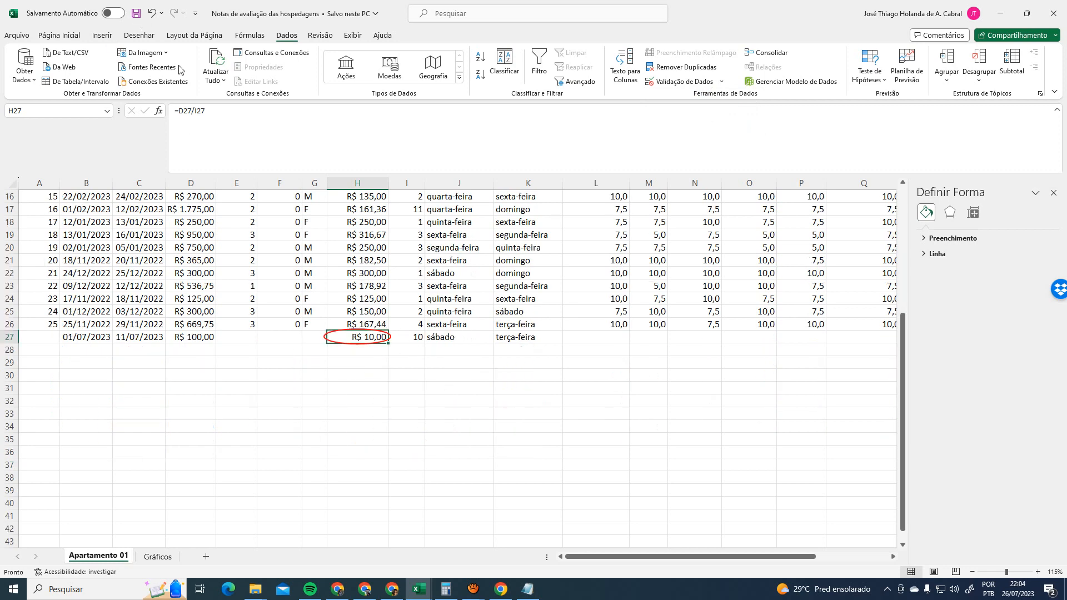
Select cell H13 in the VALOR DIÁRIA column and save the workbook
{"action": "scroll", "coordinate": [361, 344], "scroll_direction": "up", "scroll_amount": 5}
{"action": "left_click", "coordinate": [361, 350]}
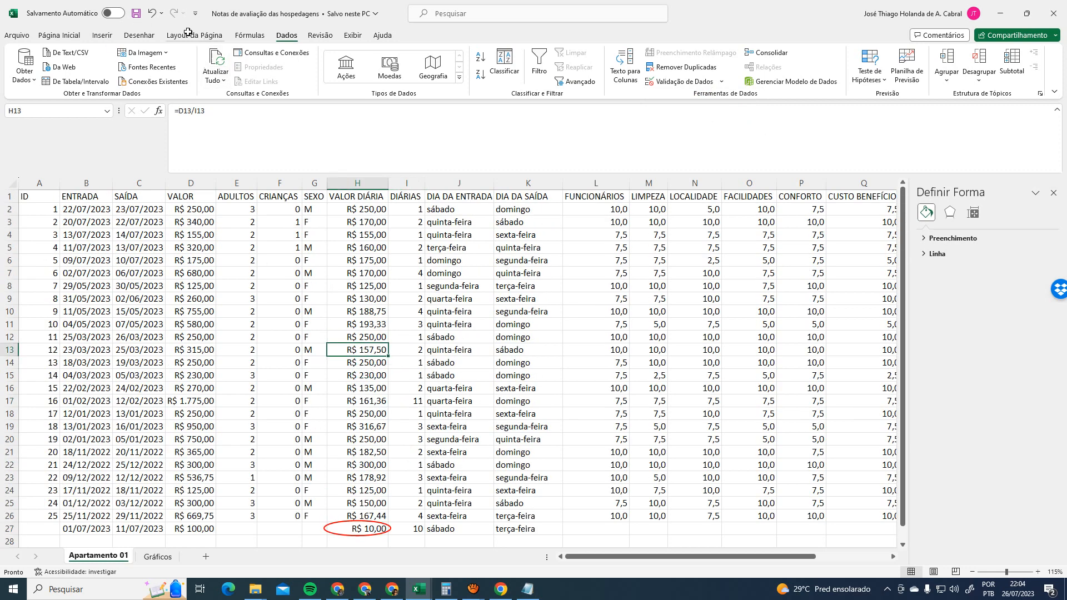
{"action": "left_click", "coordinate": [136, 13]}
Look over the charts on the Gráficos sheet and the Apartamento 01 data across to the averages by category
{"action": "left_click", "coordinate": [158, 556]}
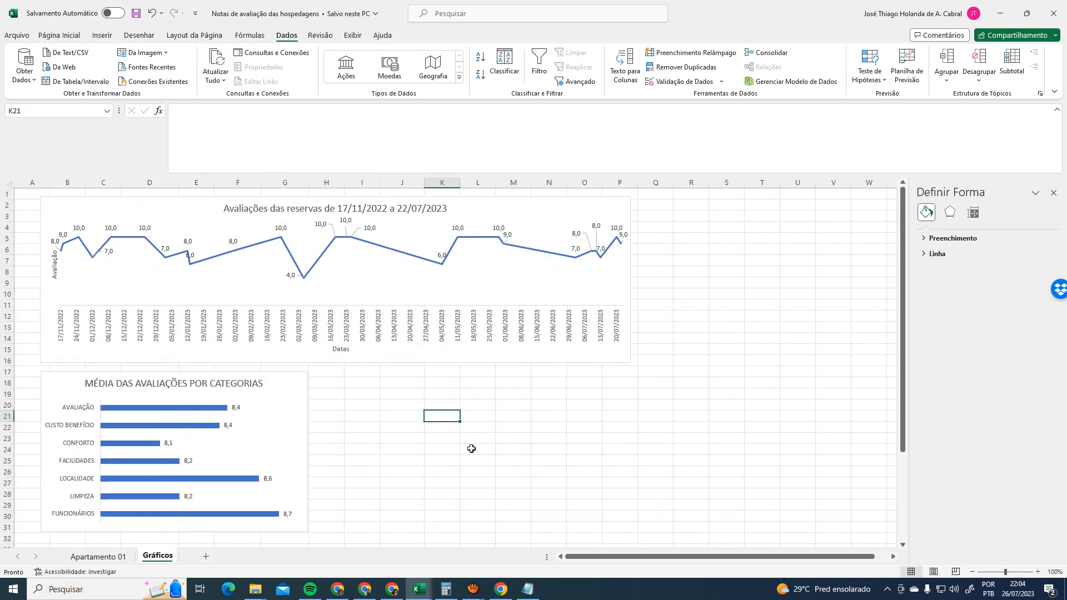
{"action": "scroll", "coordinate": [471, 448], "scroll_direction": "down", "scroll_amount": 5}
{"action": "left_click", "coordinate": [123, 557]}
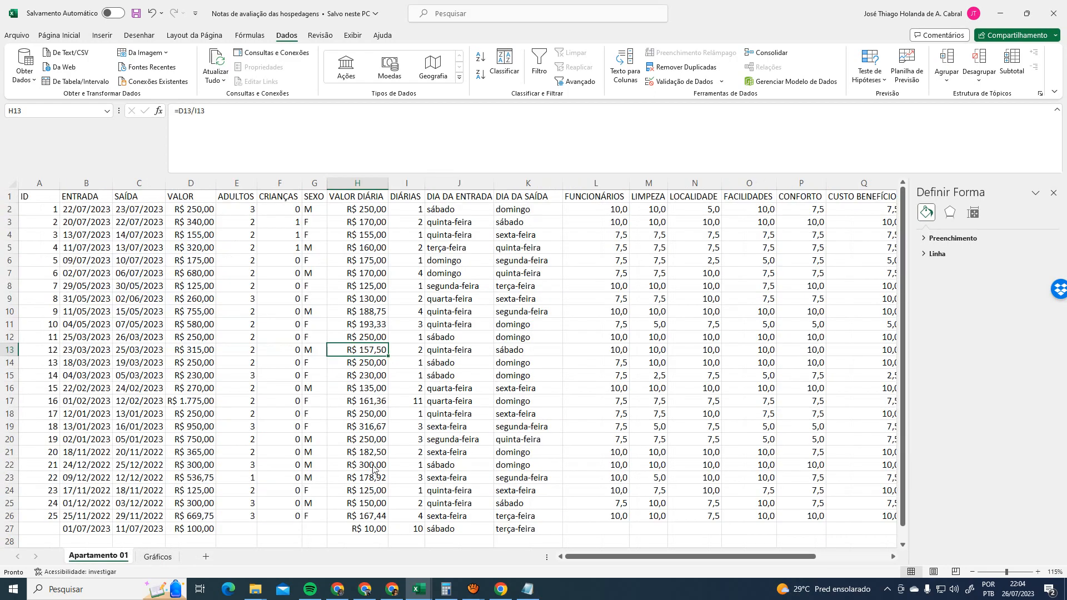
{"action": "scroll", "coordinate": [373, 469], "scroll_direction": "down", "scroll_amount": 5}
{"action": "scroll", "coordinate": [373, 466], "scroll_direction": "up", "scroll_amount": 4}
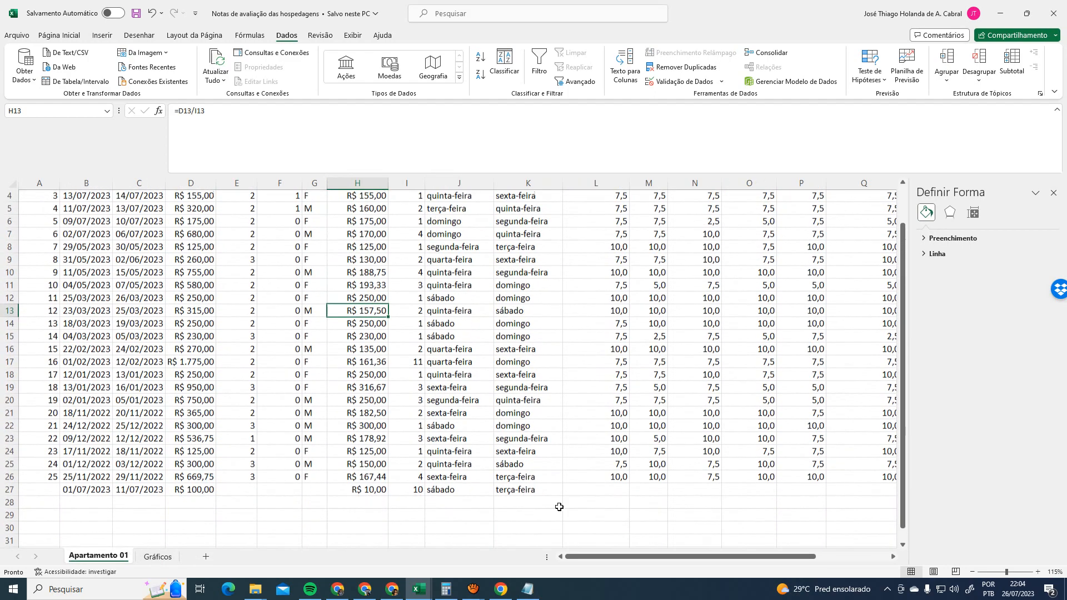
{"action": "left_click_drag", "start_coordinate": [638, 559], "coordinate": [743, 545]}
{"action": "scroll", "coordinate": [745, 477], "scroll_direction": "up", "scroll_amount": 1}
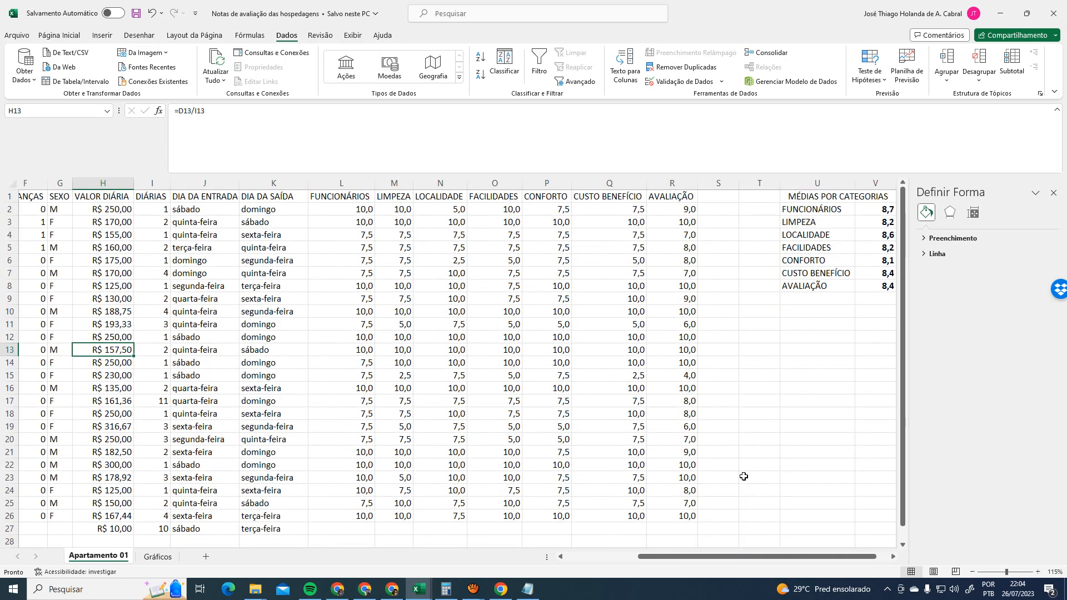
Return to the Gráficos sheet with both charts in view and save the workbook
{"action": "left_click", "coordinate": [158, 556]}
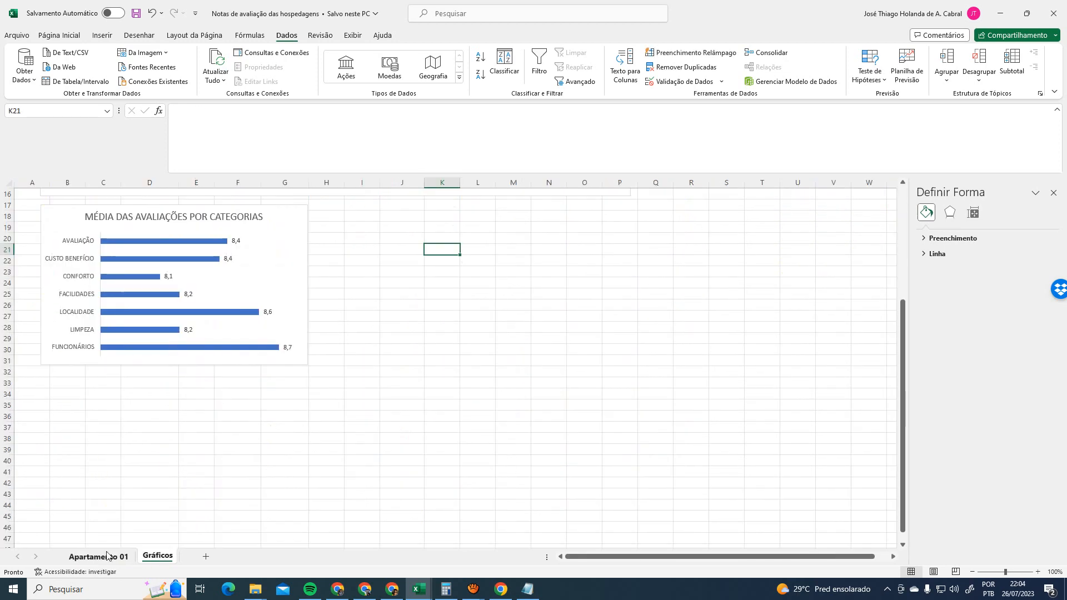
{"action": "left_click", "coordinate": [361, 404]}
{"action": "scroll", "coordinate": [364, 402], "scroll_direction": "up", "scroll_amount": 5}
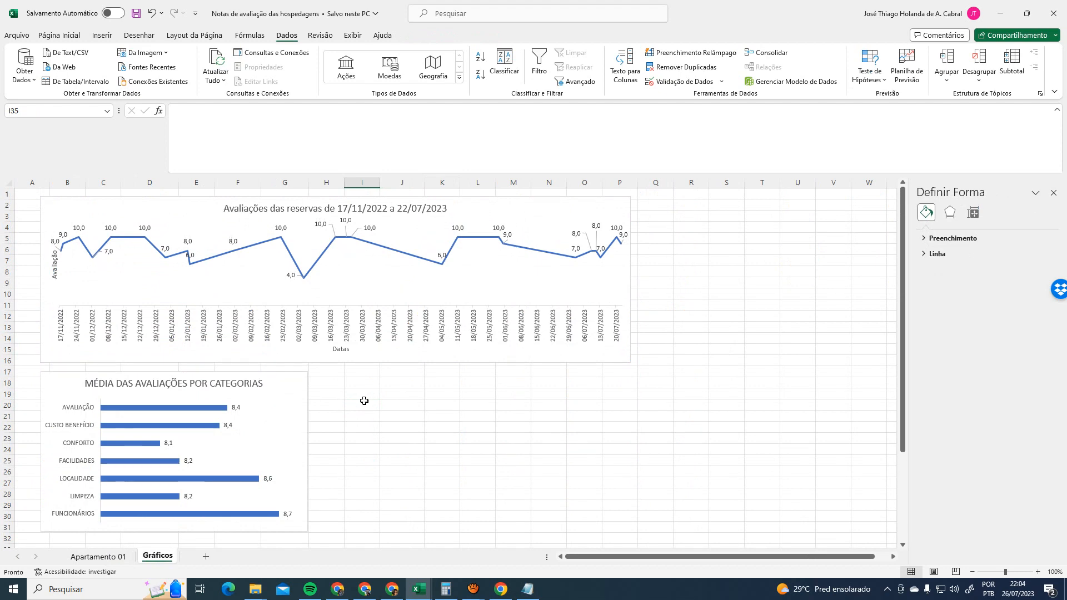
{"action": "left_click", "coordinate": [136, 15]}
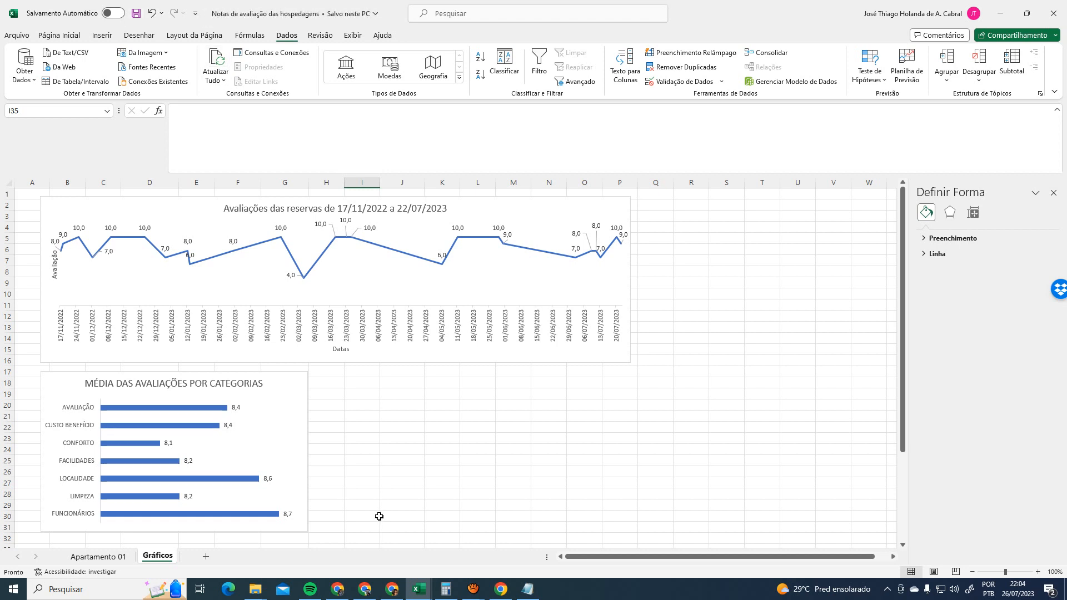
Switch to the Curso de Análise de Dados class in Google Classroom and open its list of activities
{"action": "left_click", "coordinate": [478, 592]}
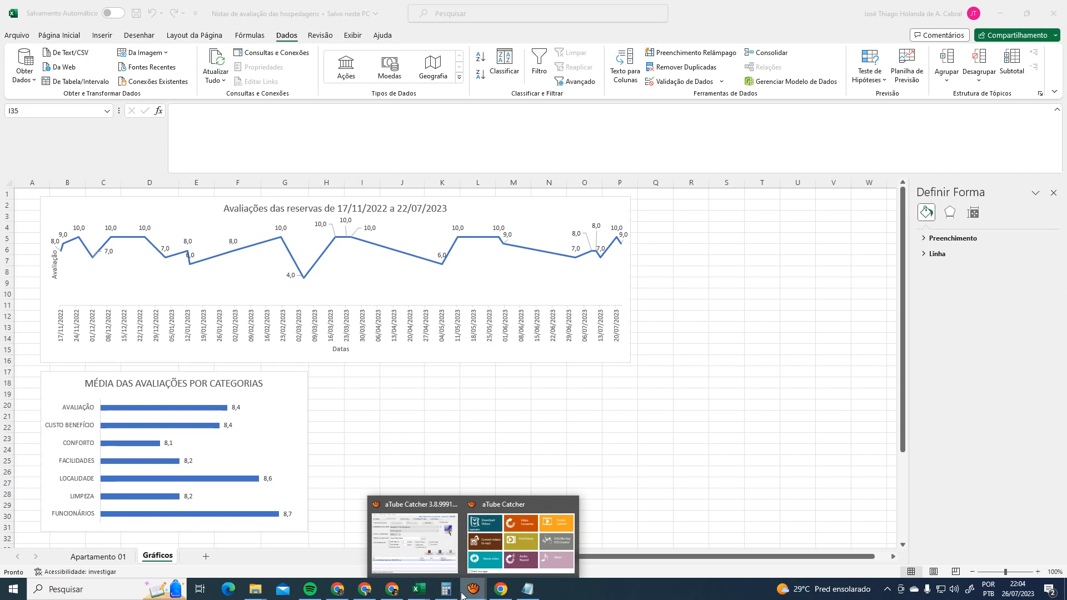
{"action": "left_click", "coordinate": [392, 590]}
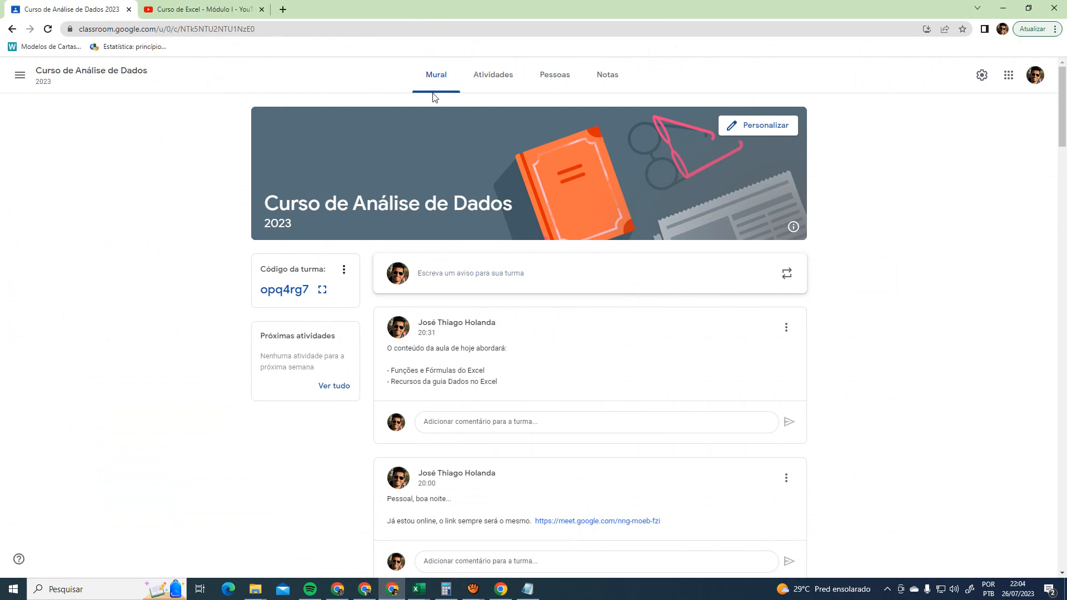
{"action": "left_click", "coordinate": [507, 272]}
{"action": "left_click", "coordinate": [493, 74]}
{"action": "left_click", "coordinate": [579, 100]}
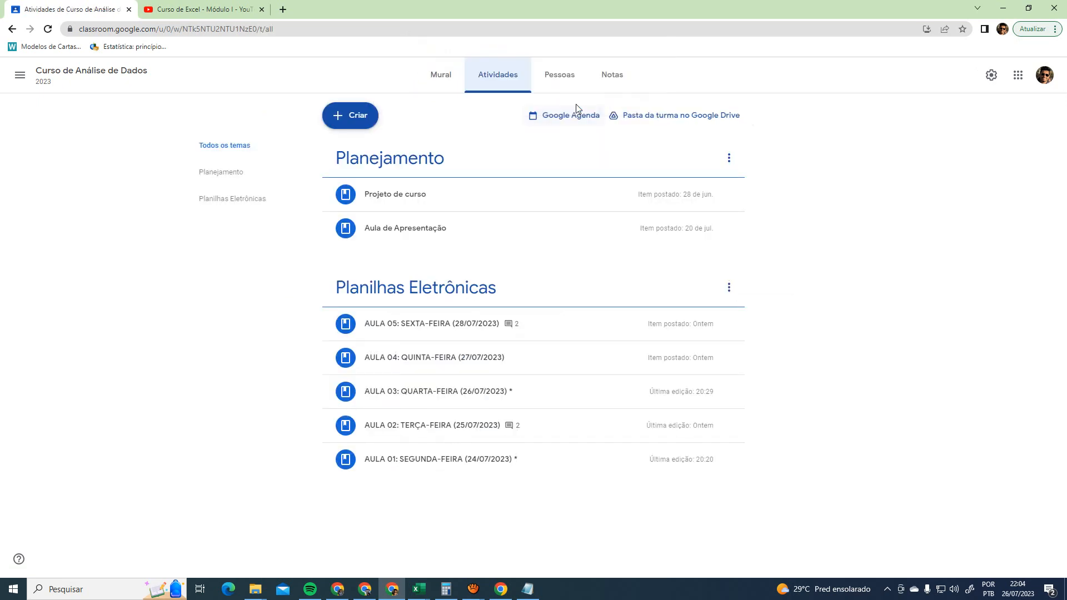